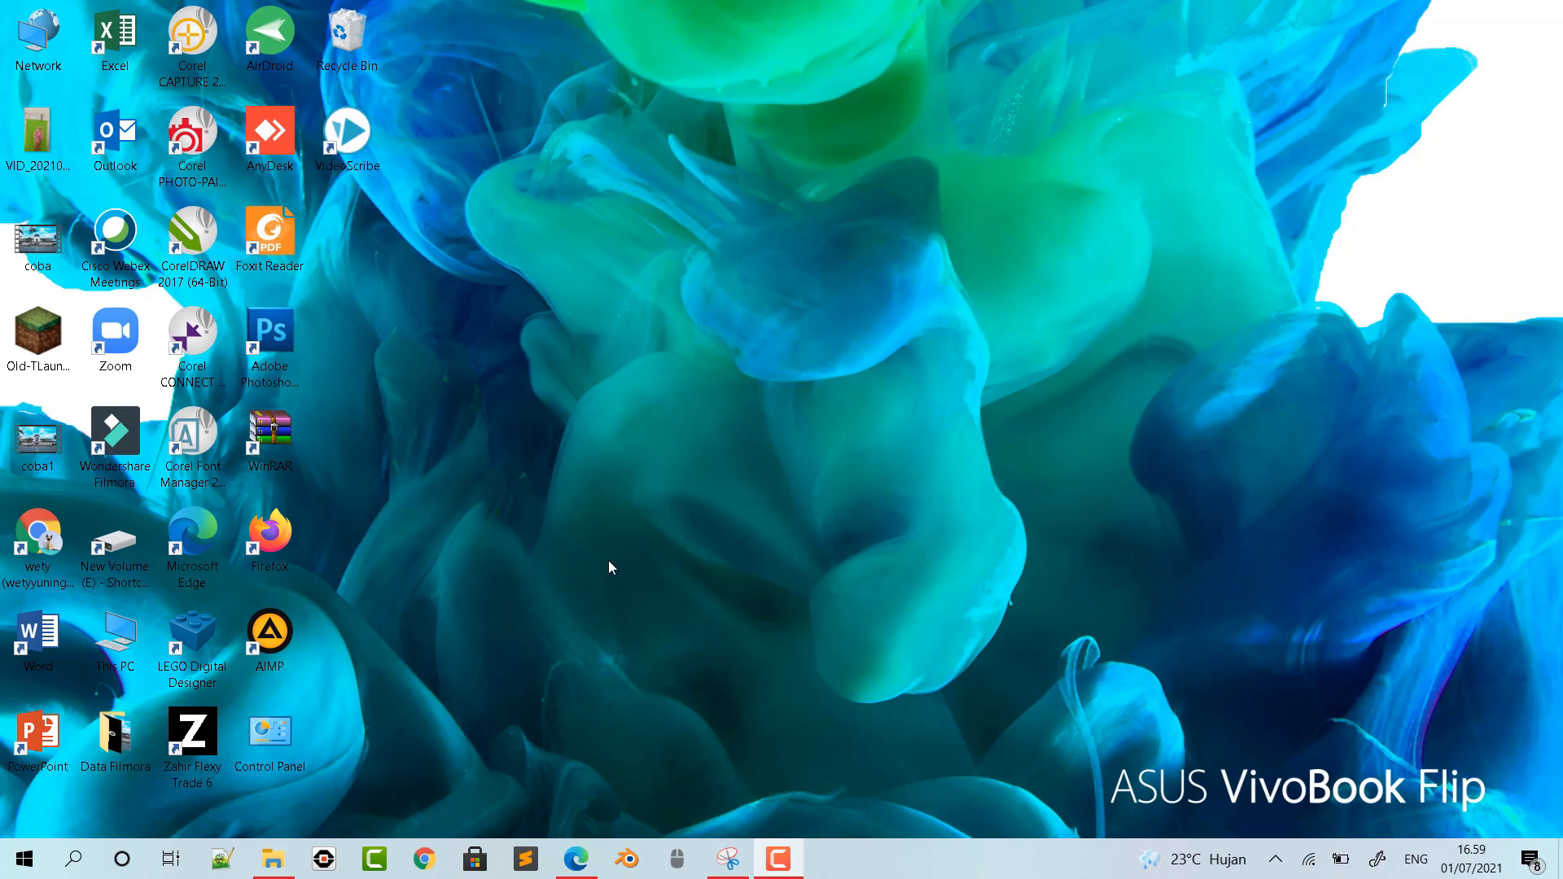
- Switch to the biology module PDF in Microsoft Edge and look through its genetics figures on pages 1 to 11
left_click(576, 859)
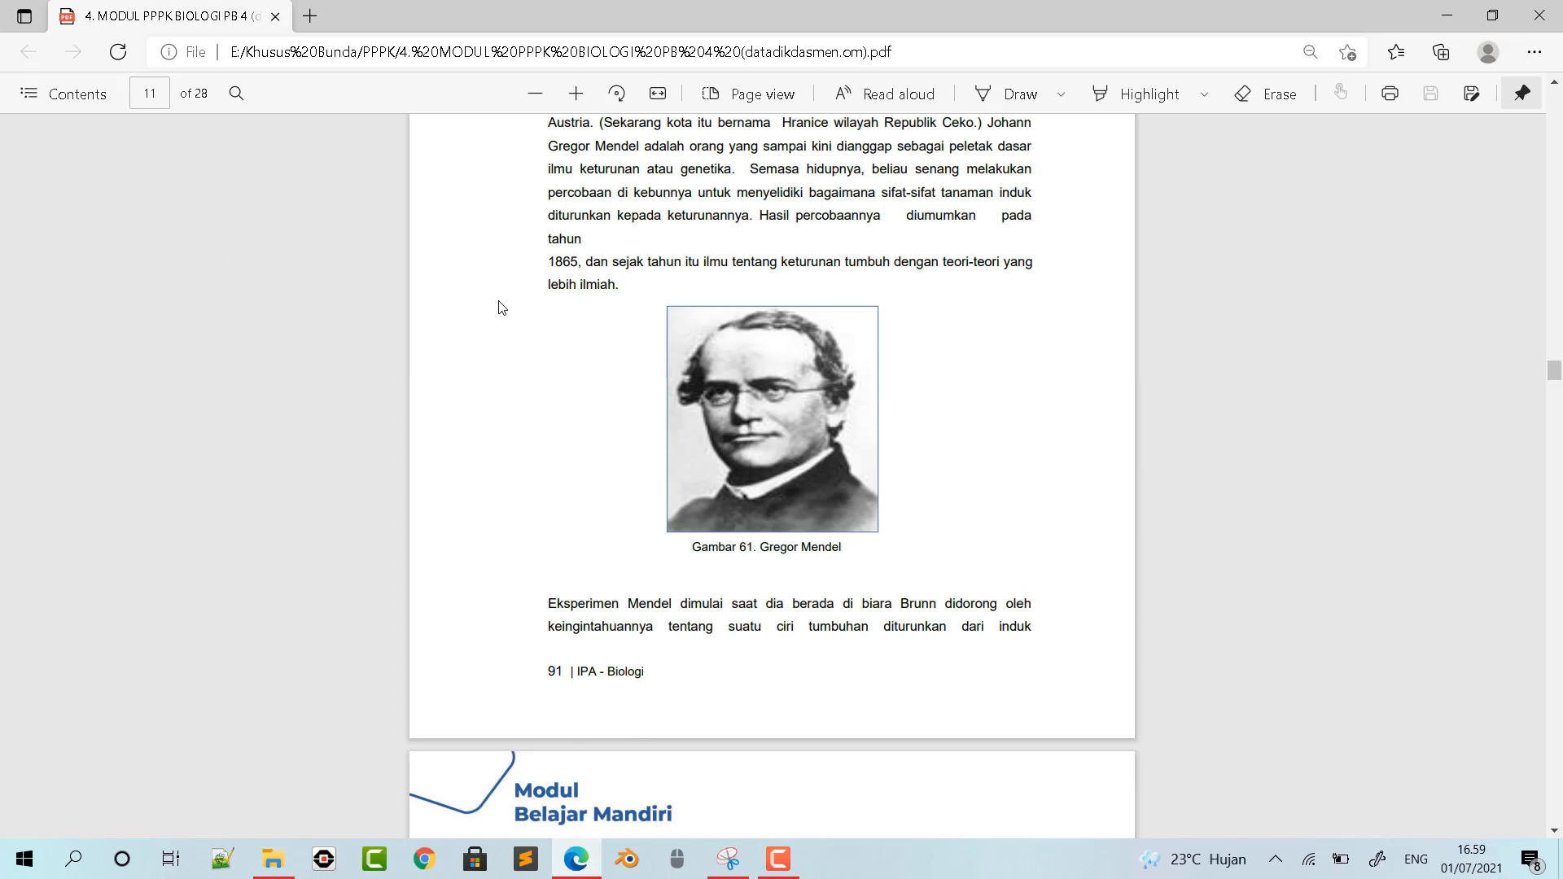
scroll(908, 368, "up", 10)
scroll(908, 369, "up", 4)
scroll(908, 369, "down", 5)
scroll(909, 368, "up", 6)
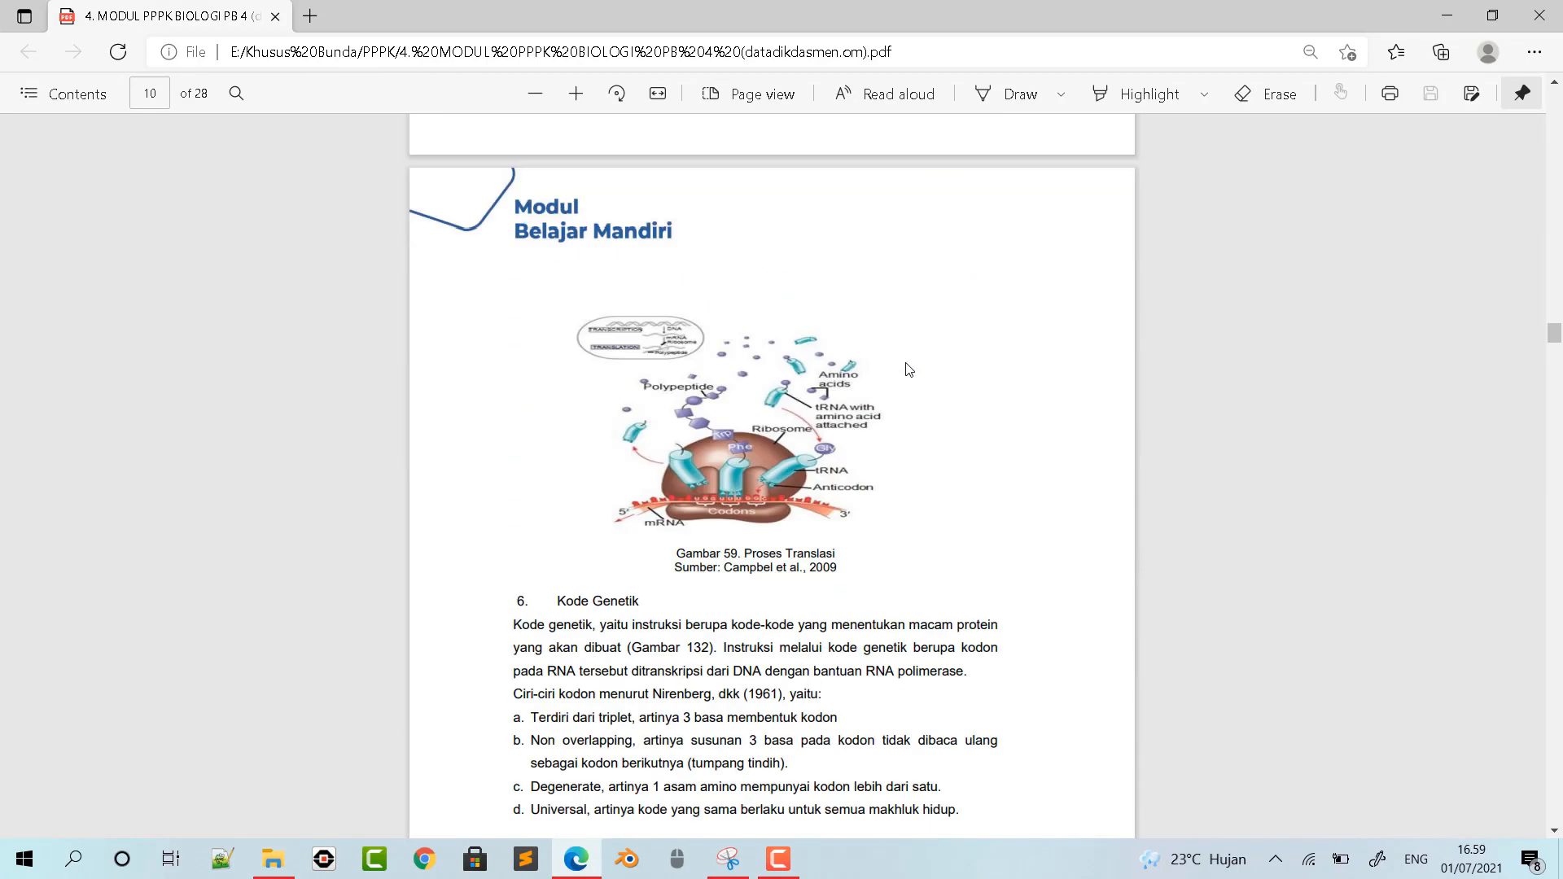
scroll(909, 369, "up", 4)
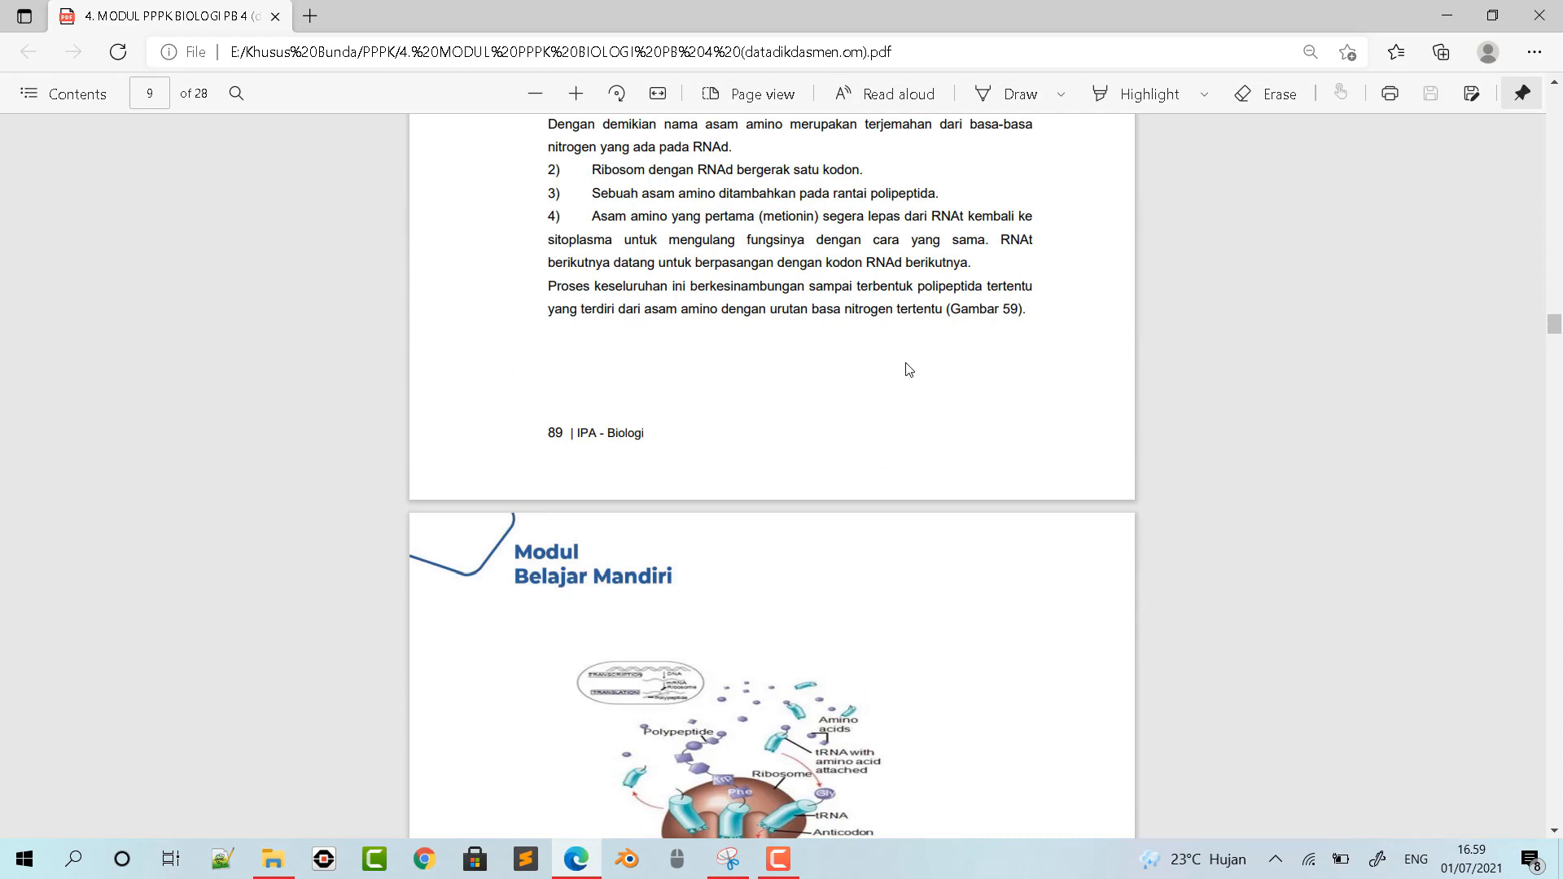
scroll(908, 368, "up", 4)
scroll(909, 368, "down", 8)
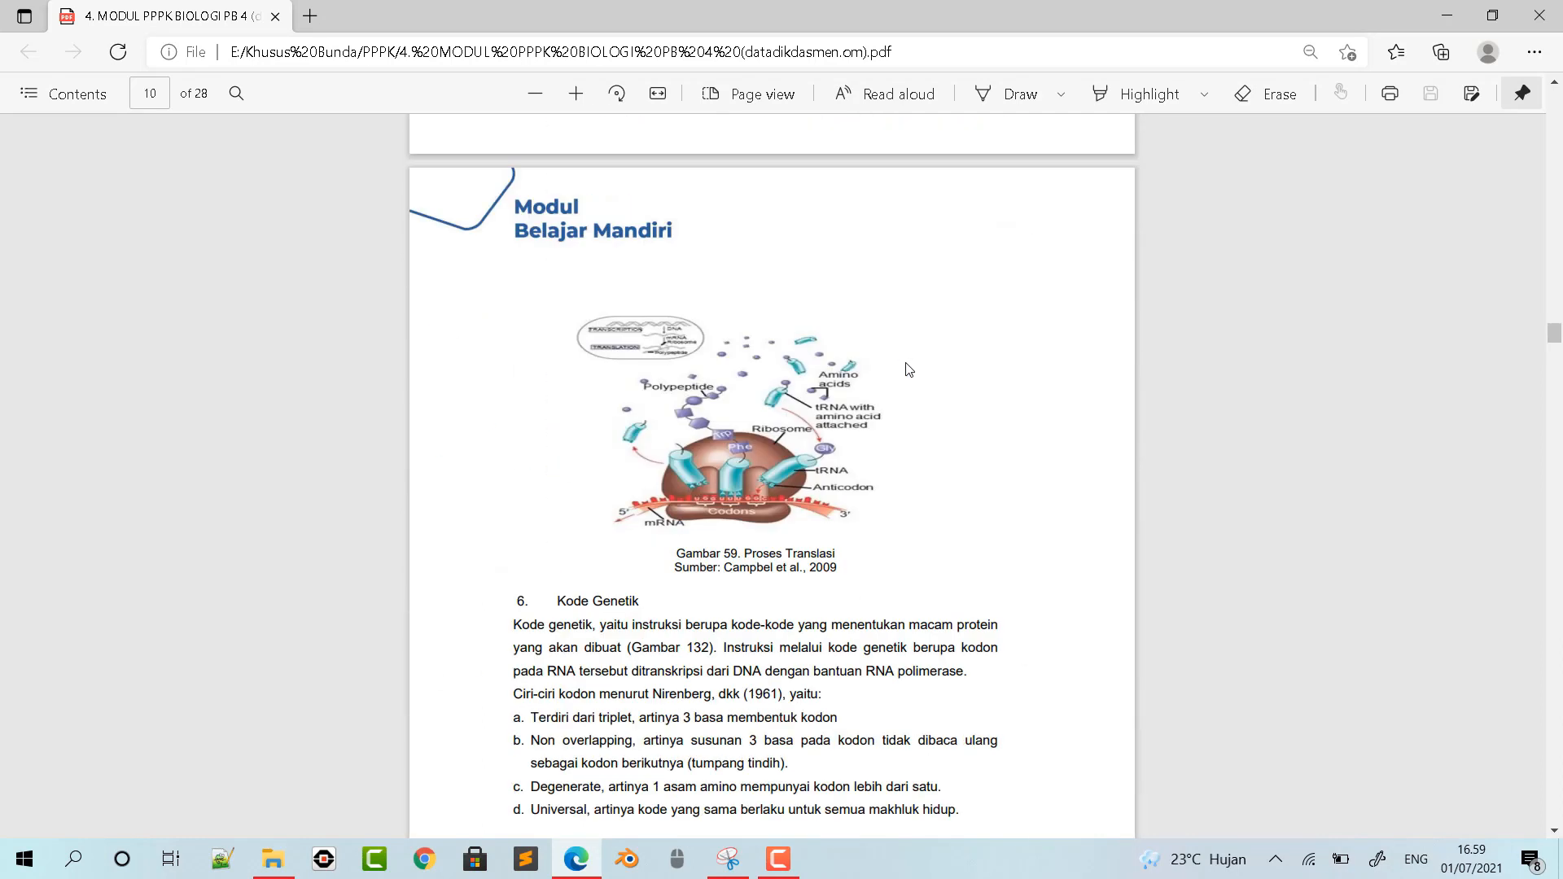
scroll(908, 371, "down", 3)
scroll(908, 372, "down", 11)
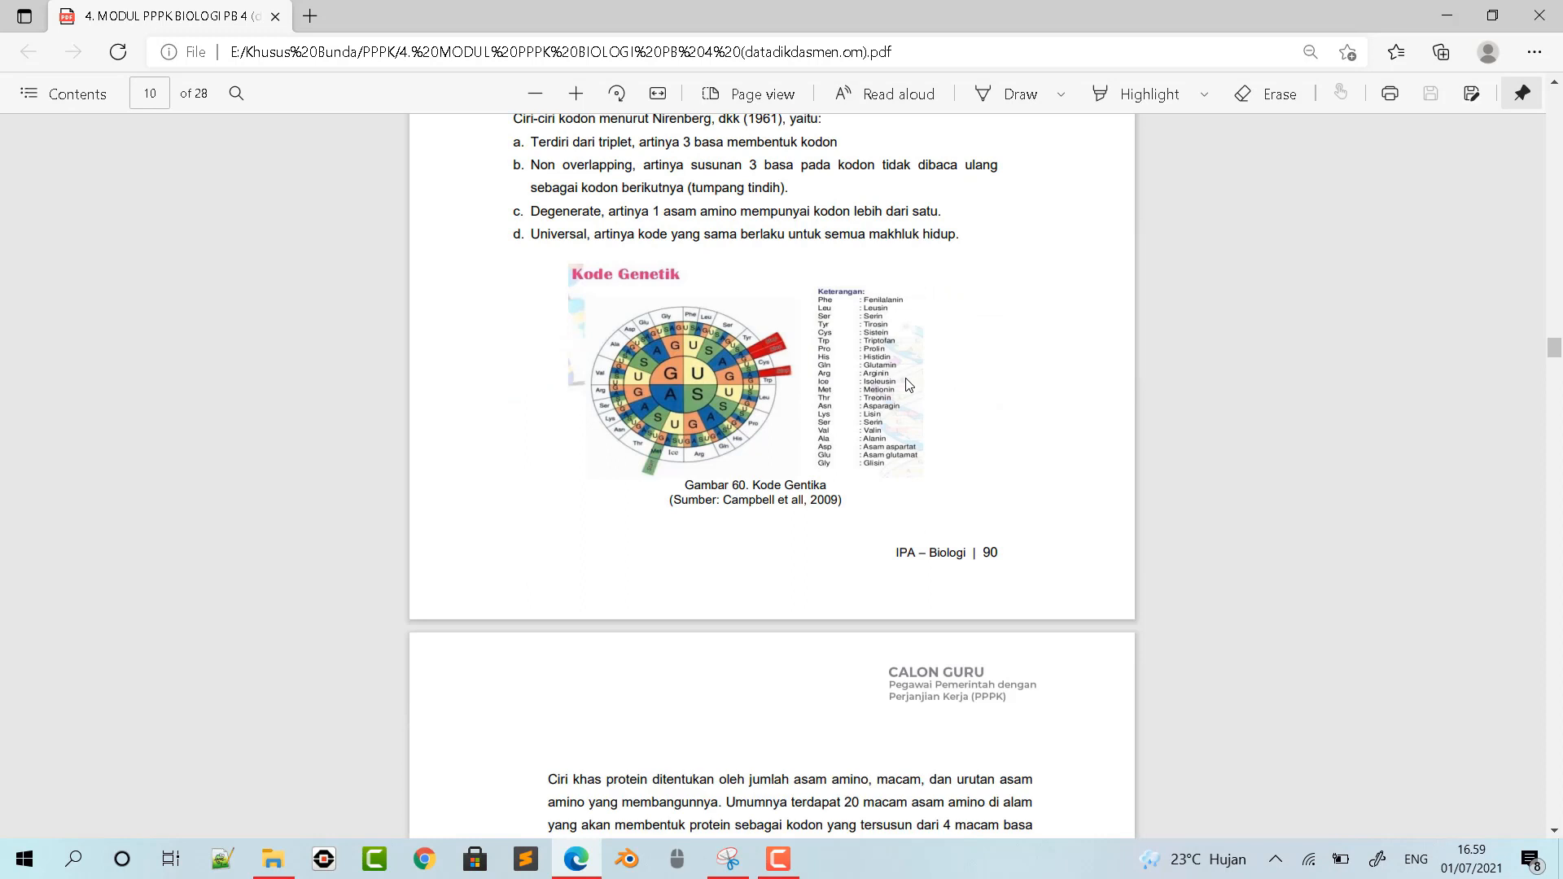
scroll(909, 385, "down", 3)
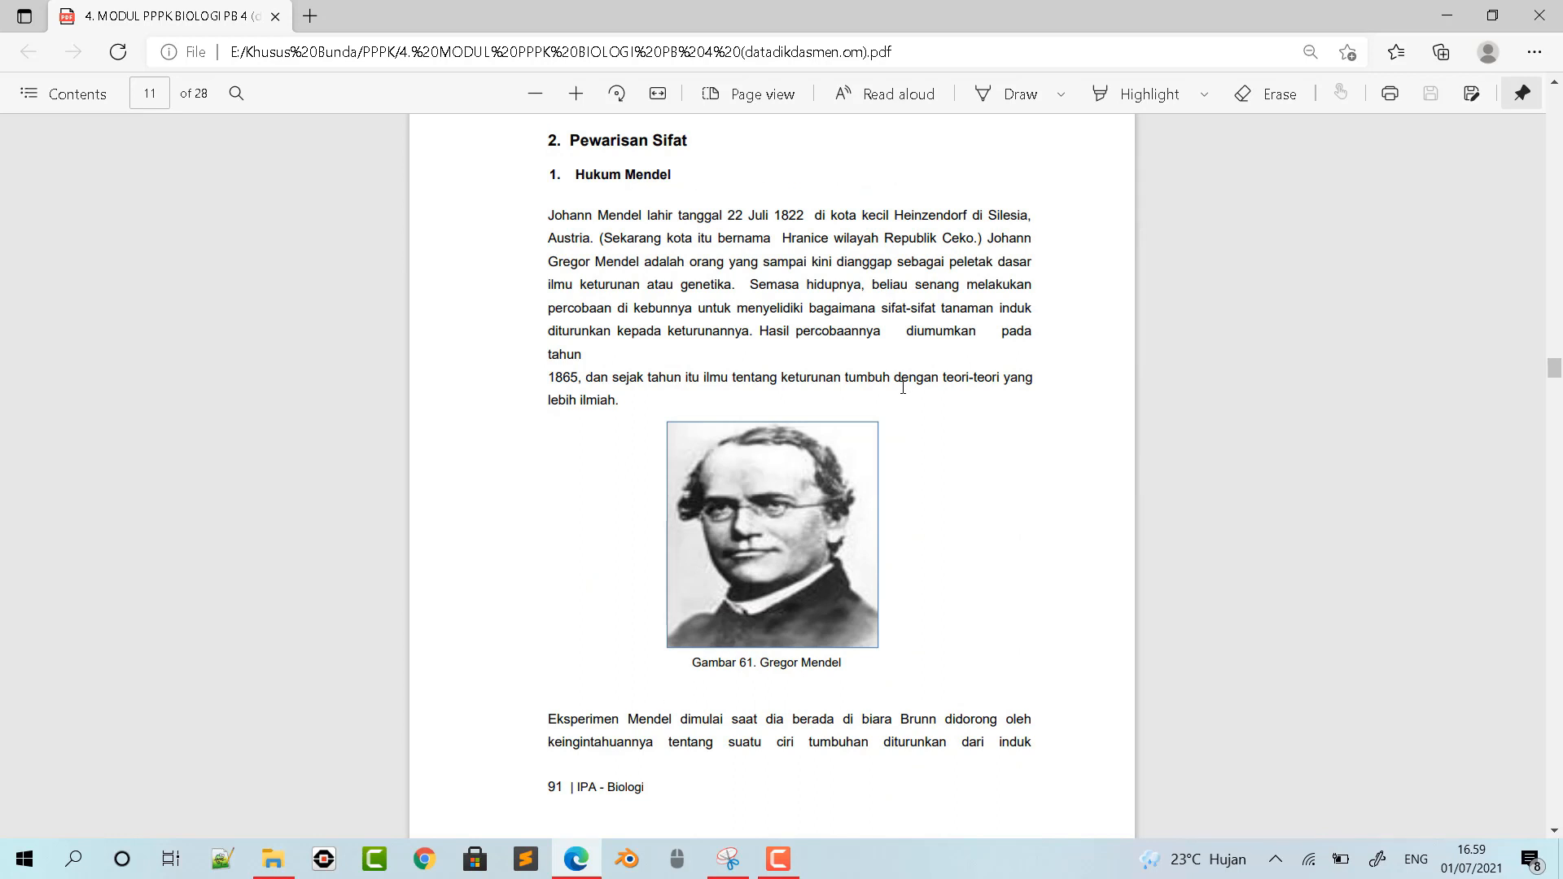
scroll(859, 265, "up", 10)
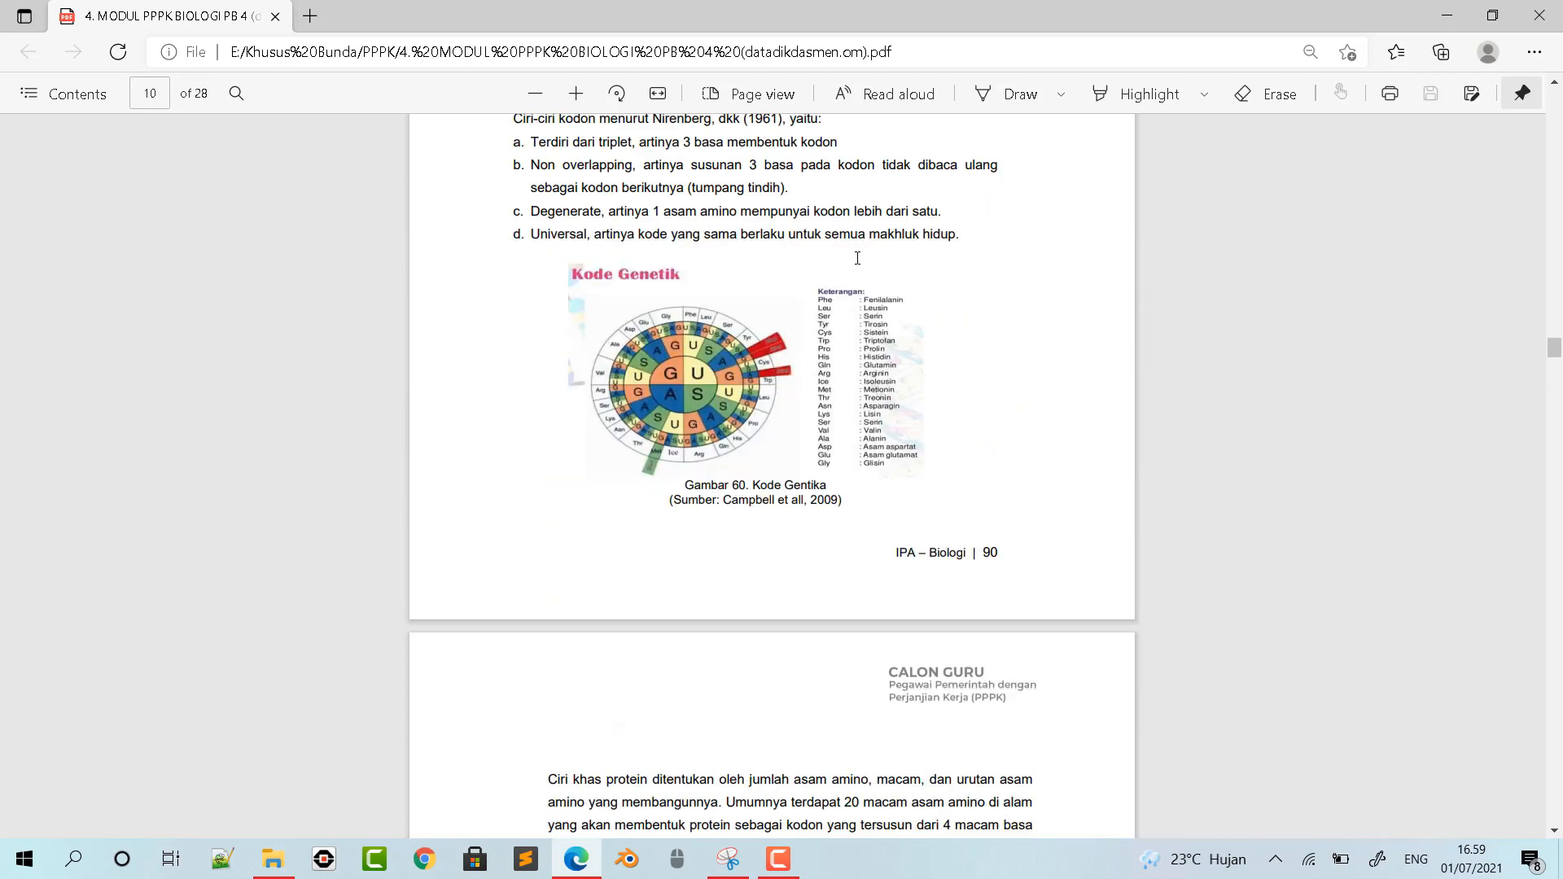
scroll(860, 264, "up", 15)
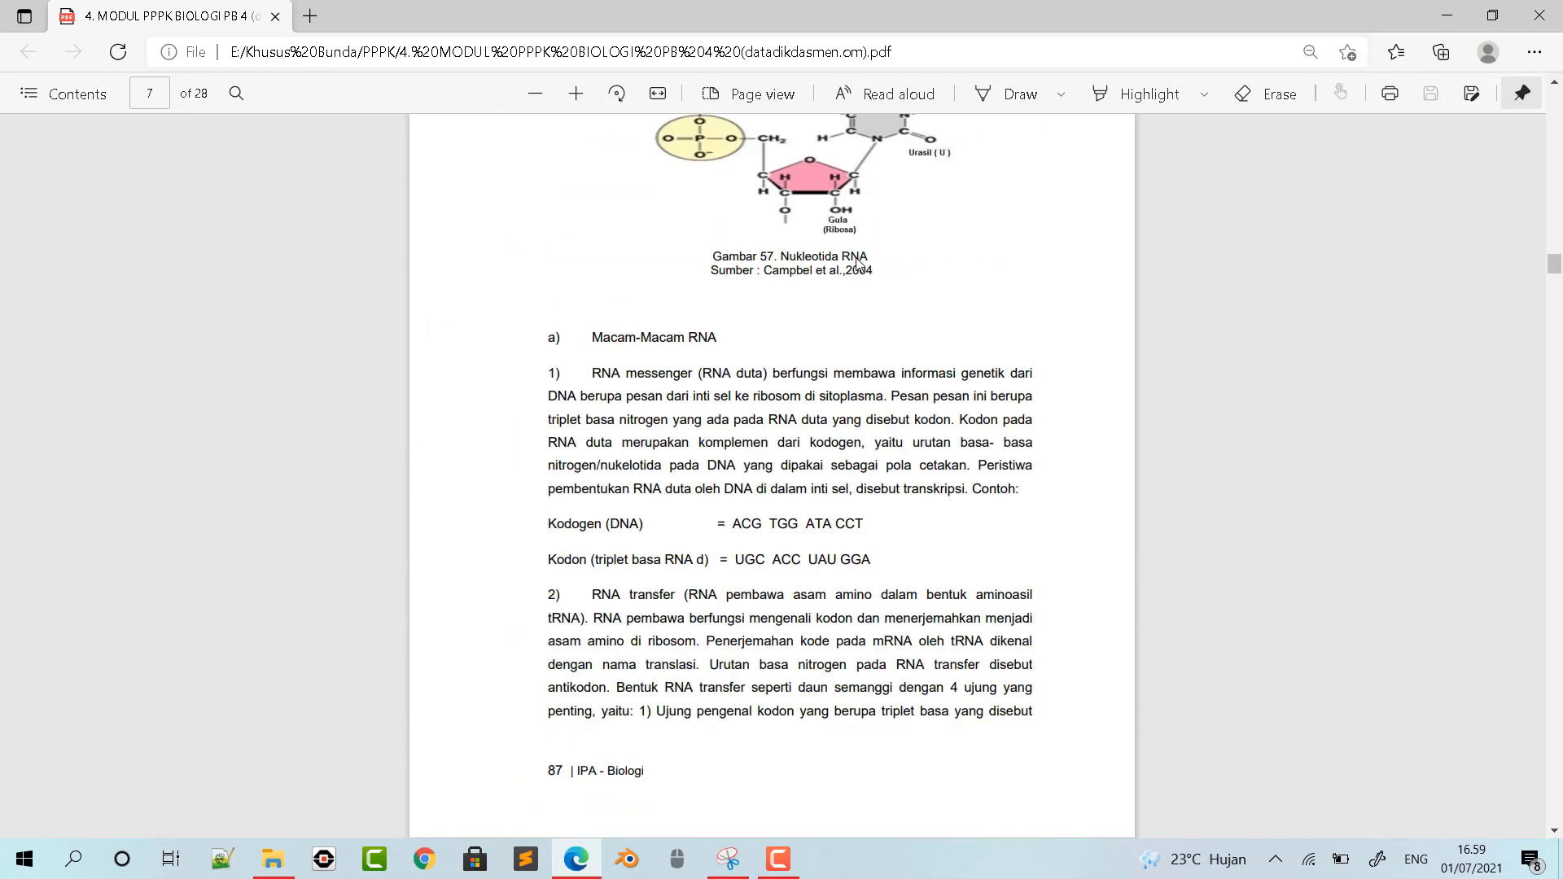
scroll(860, 264, "up", 15)
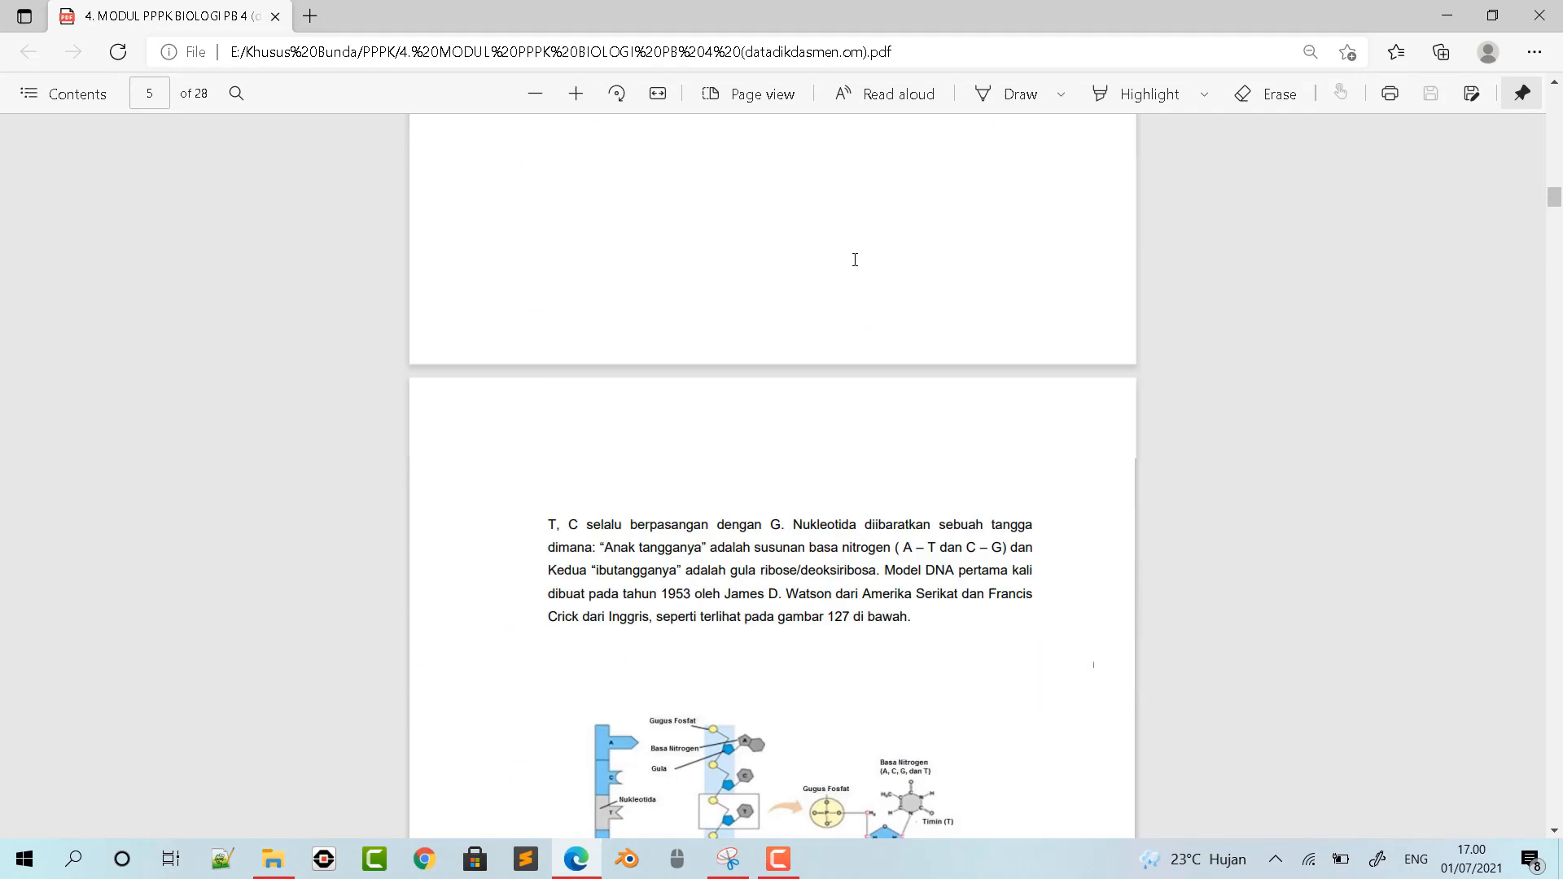
scroll(855, 261, "up", 15)
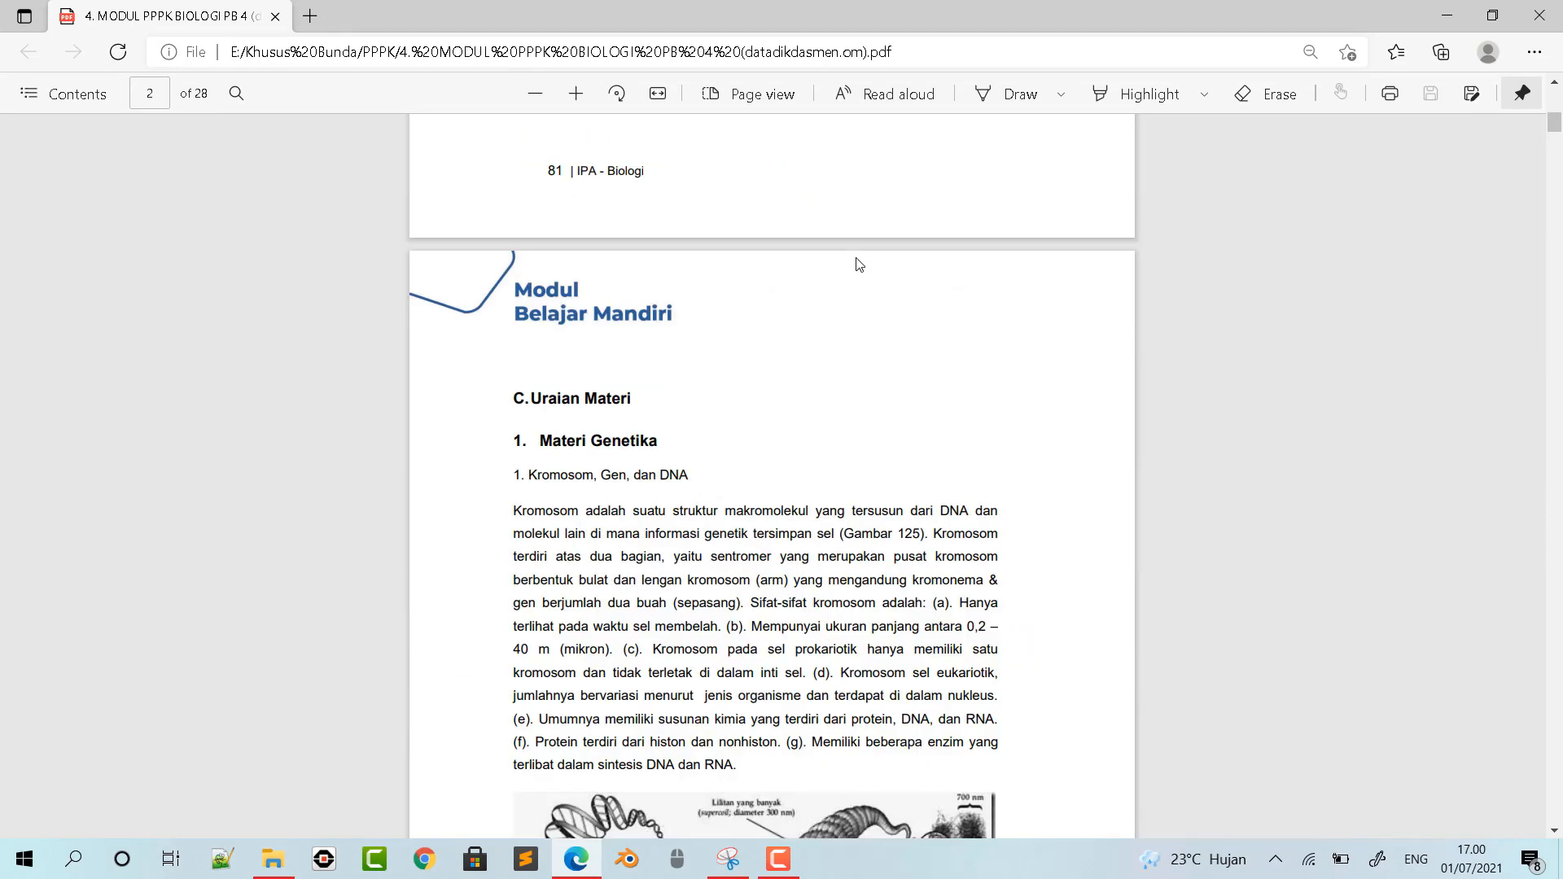
scroll(859, 265, "up", 4)
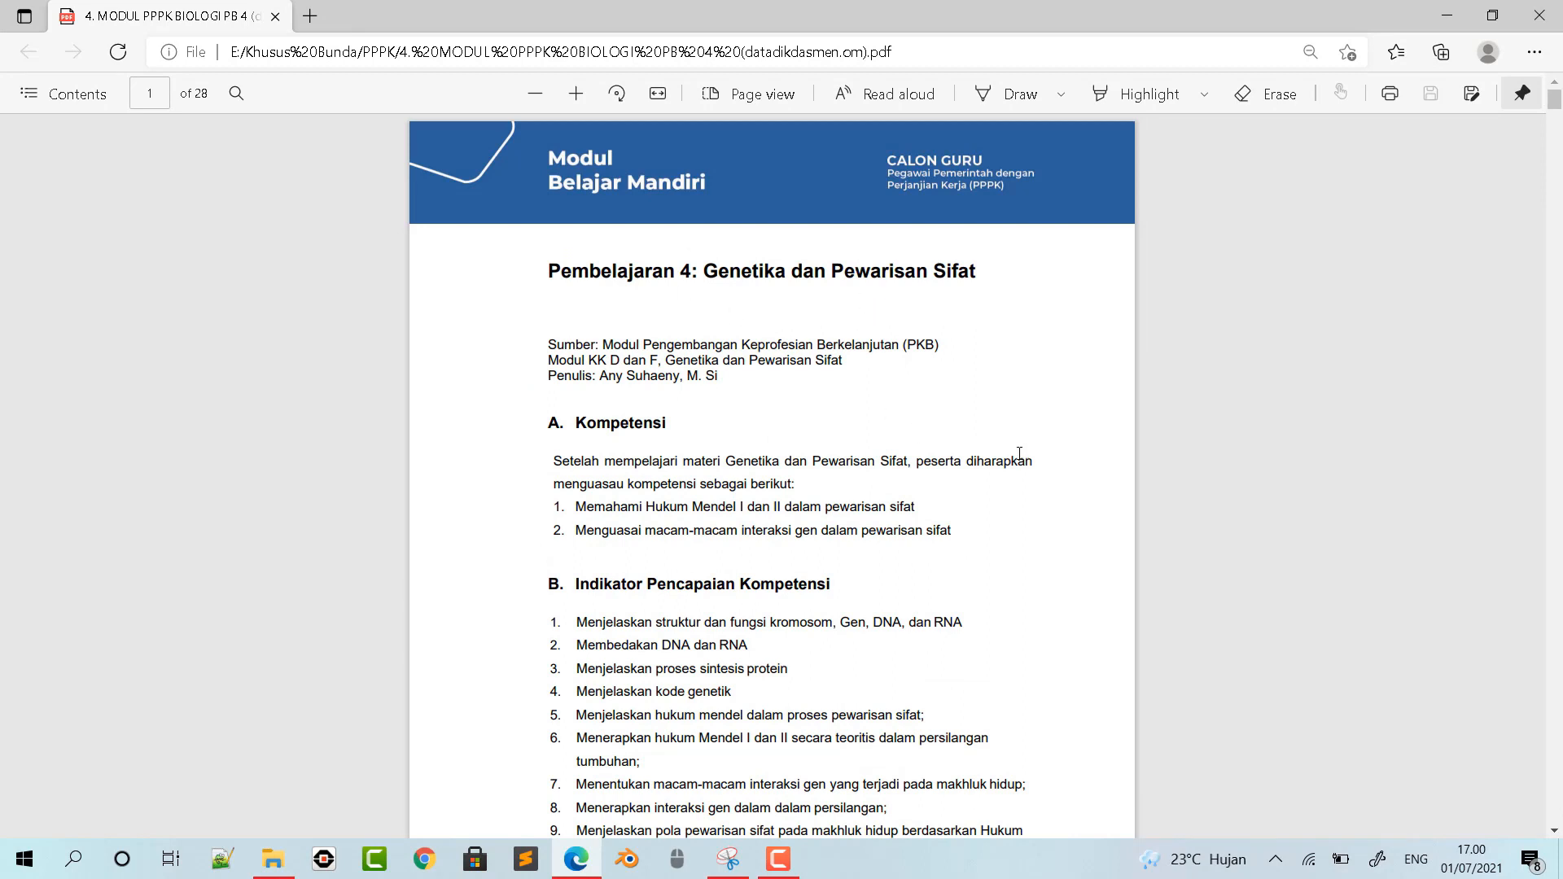
scroll(992, 447, "down", 10)
scroll(980, 443, "down", 7)
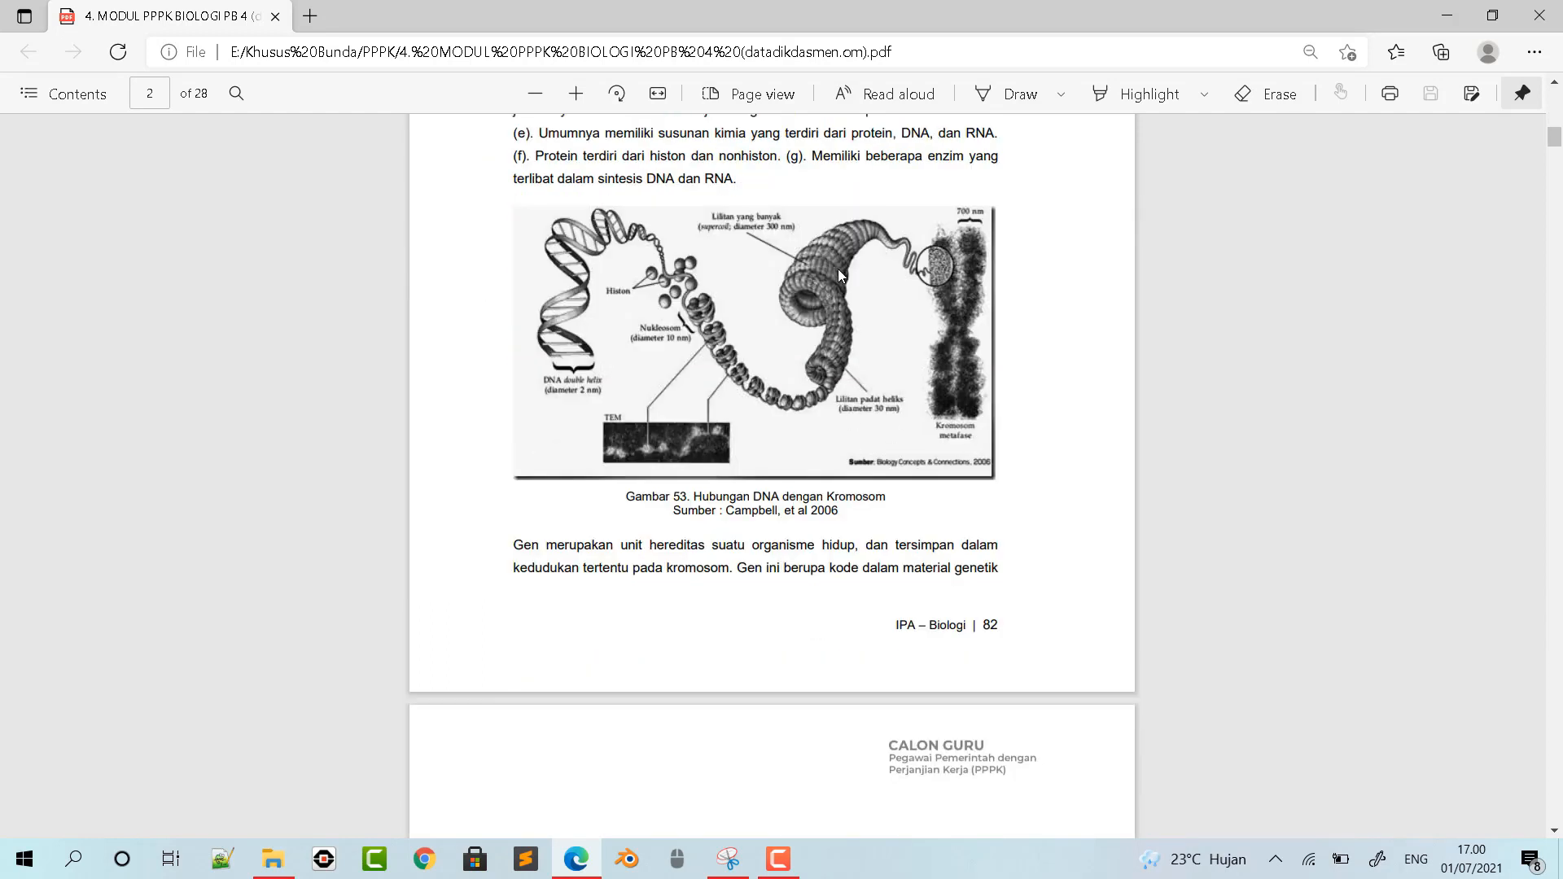
scroll(789, 391, "down", 20)
scroll(798, 390, "down", 20)
scroll(798, 399, "down", 18)
scroll(803, 413, "down", 9)
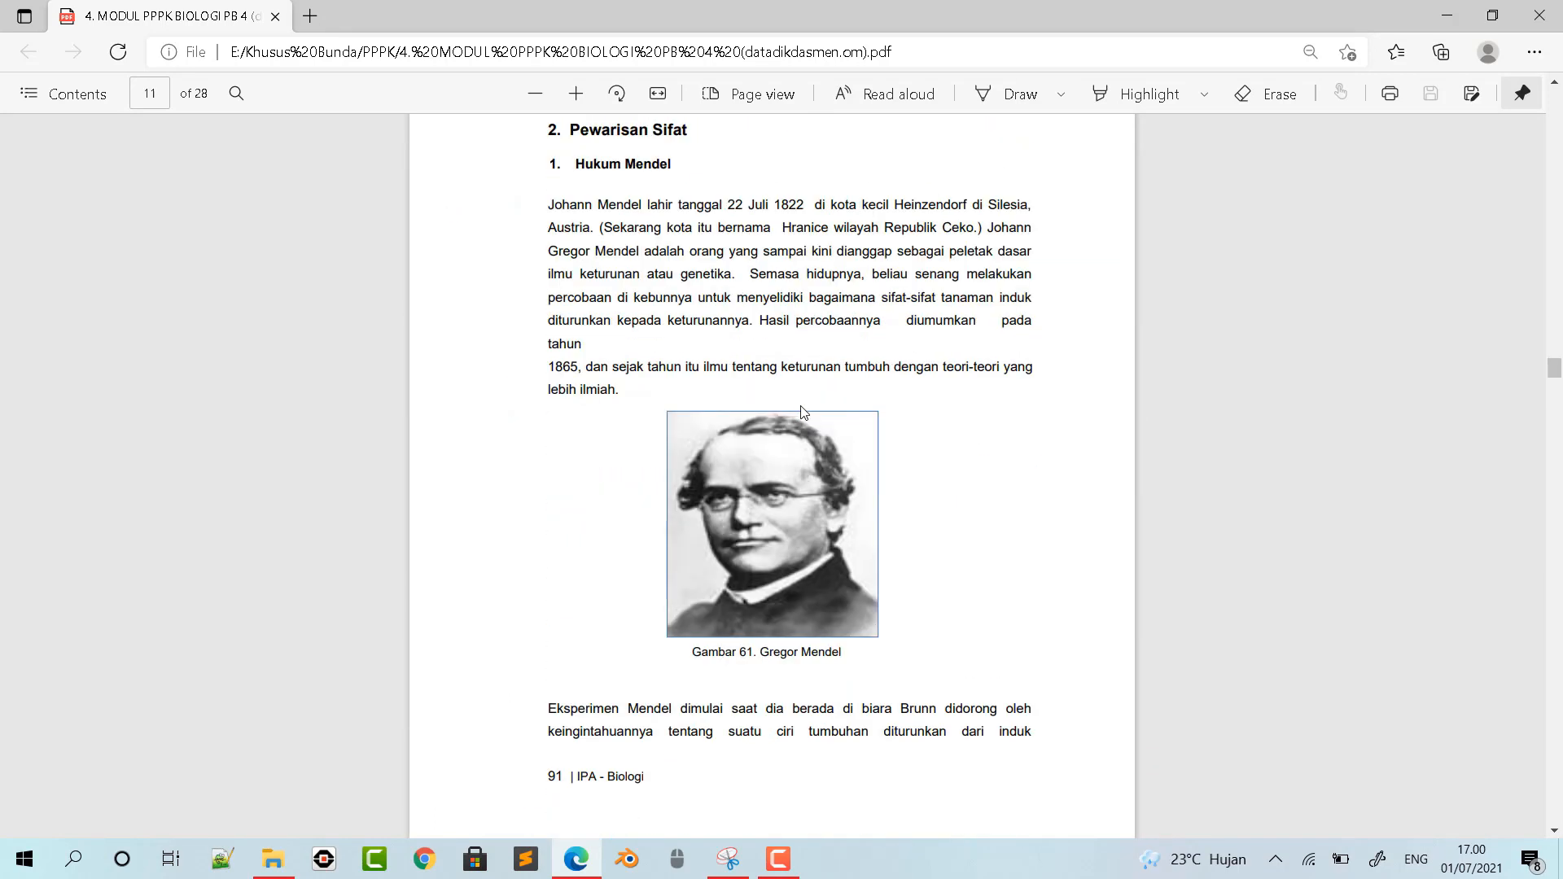
- Switch to Snipping Tool and capture the Gregor Mendel portrait with its caption from page 11 of the PDF
scroll(803, 411, "down", 1)
left_click(730, 859)
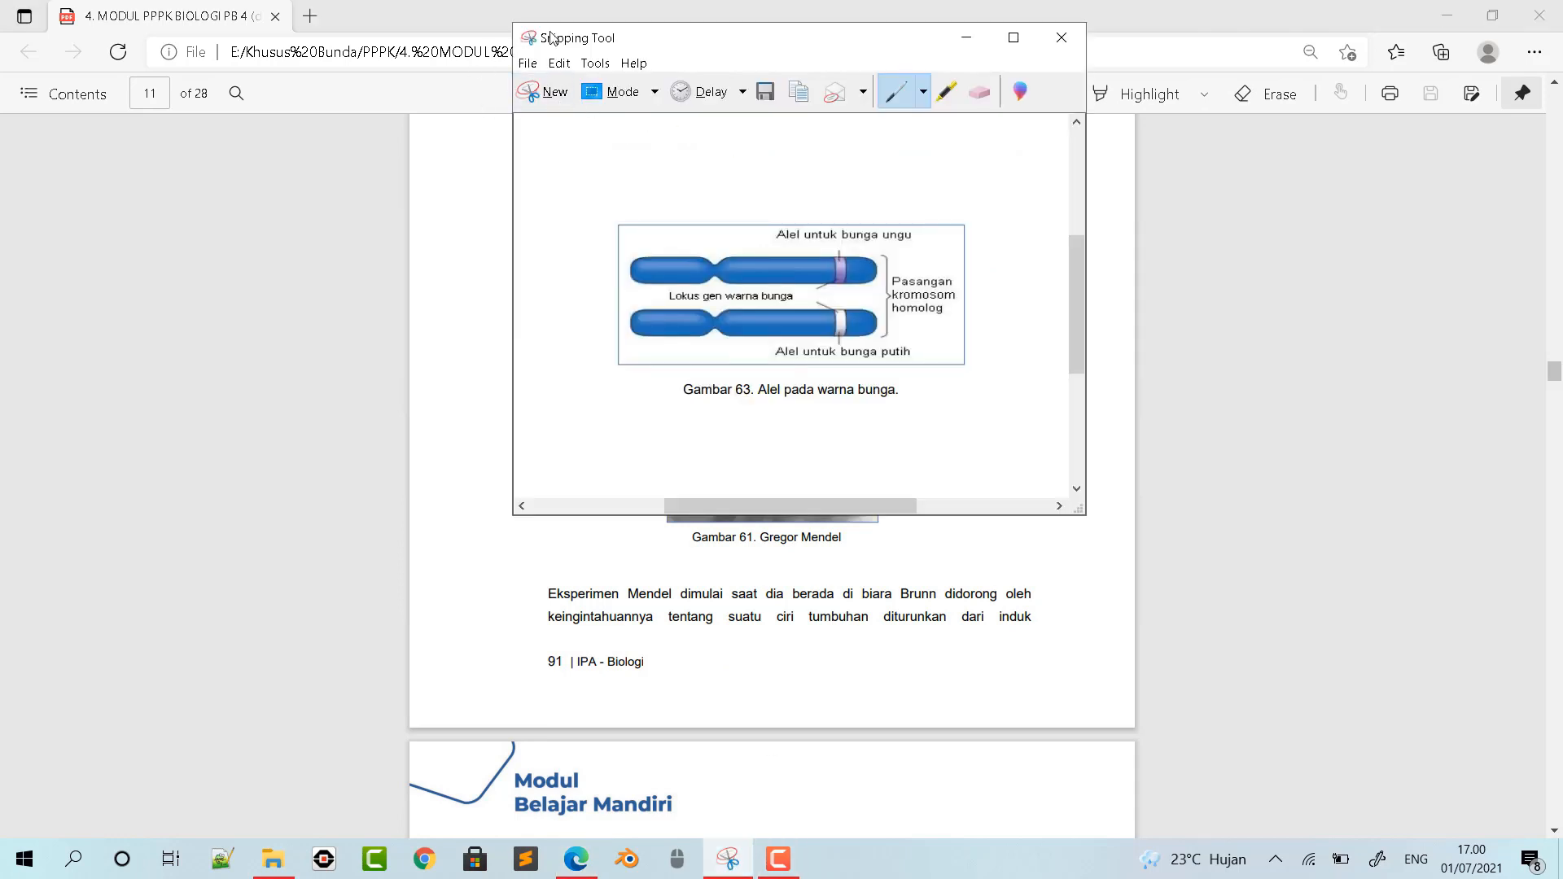
left_click_drag(814, 42, 338, 235)
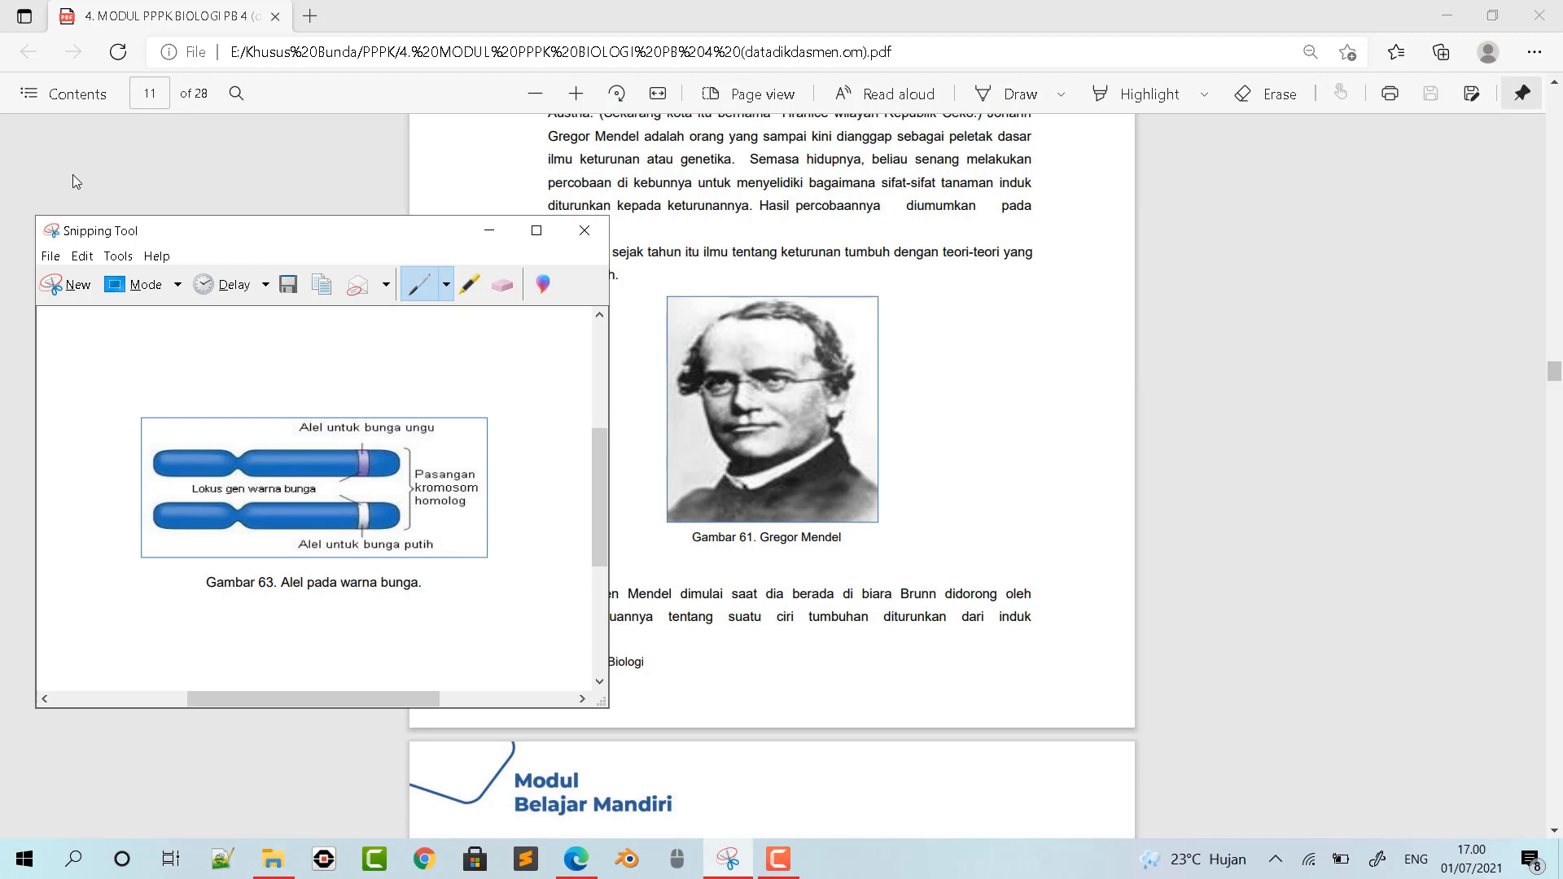
left_click(71, 289)
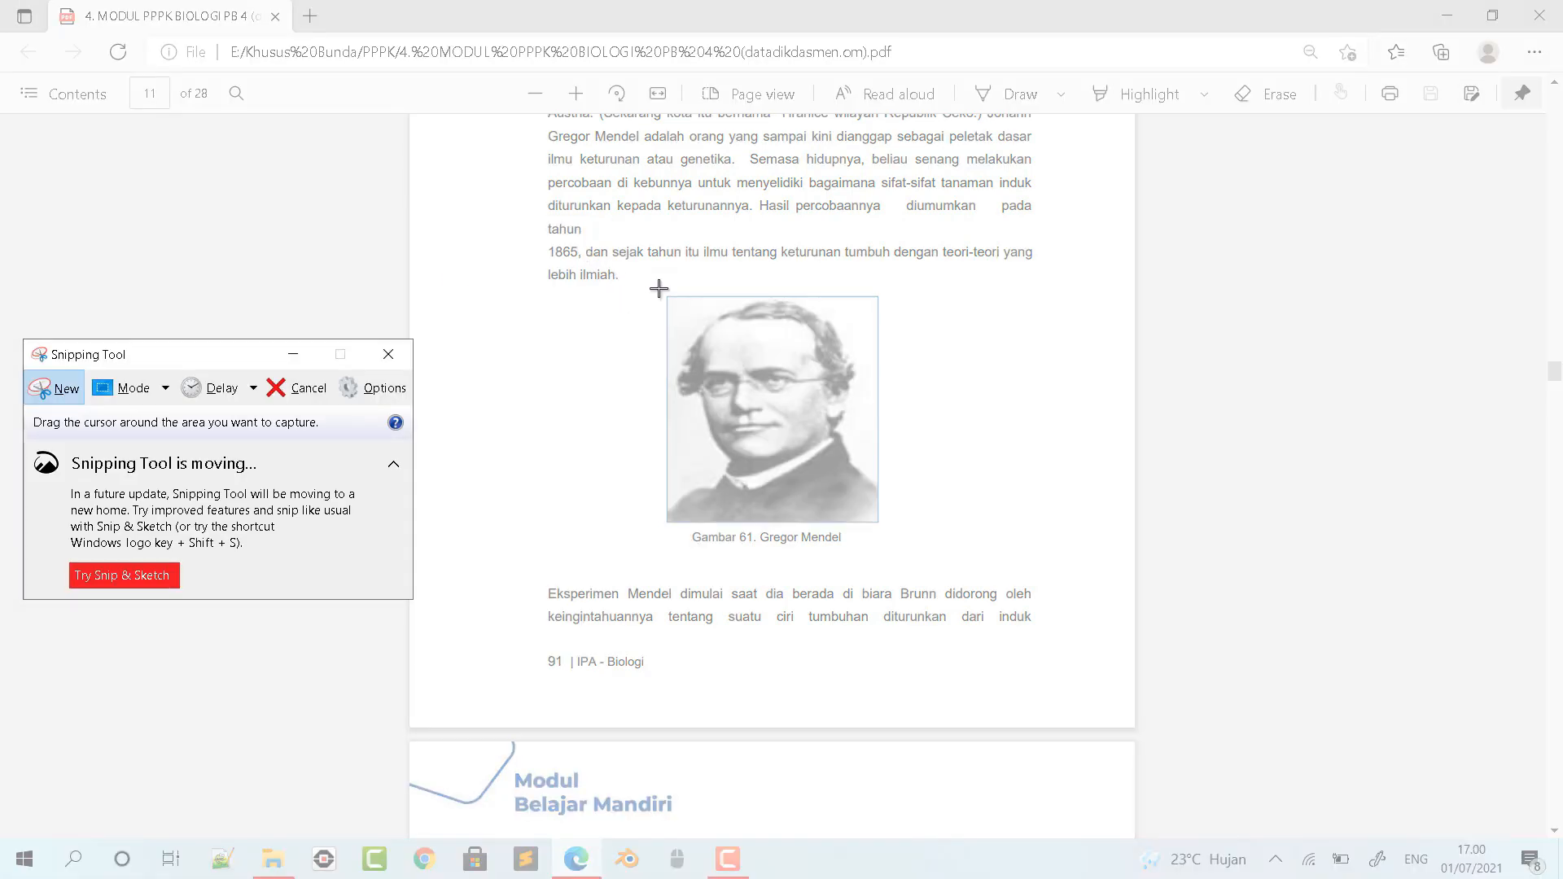
left_click_drag(653, 285, 896, 557)
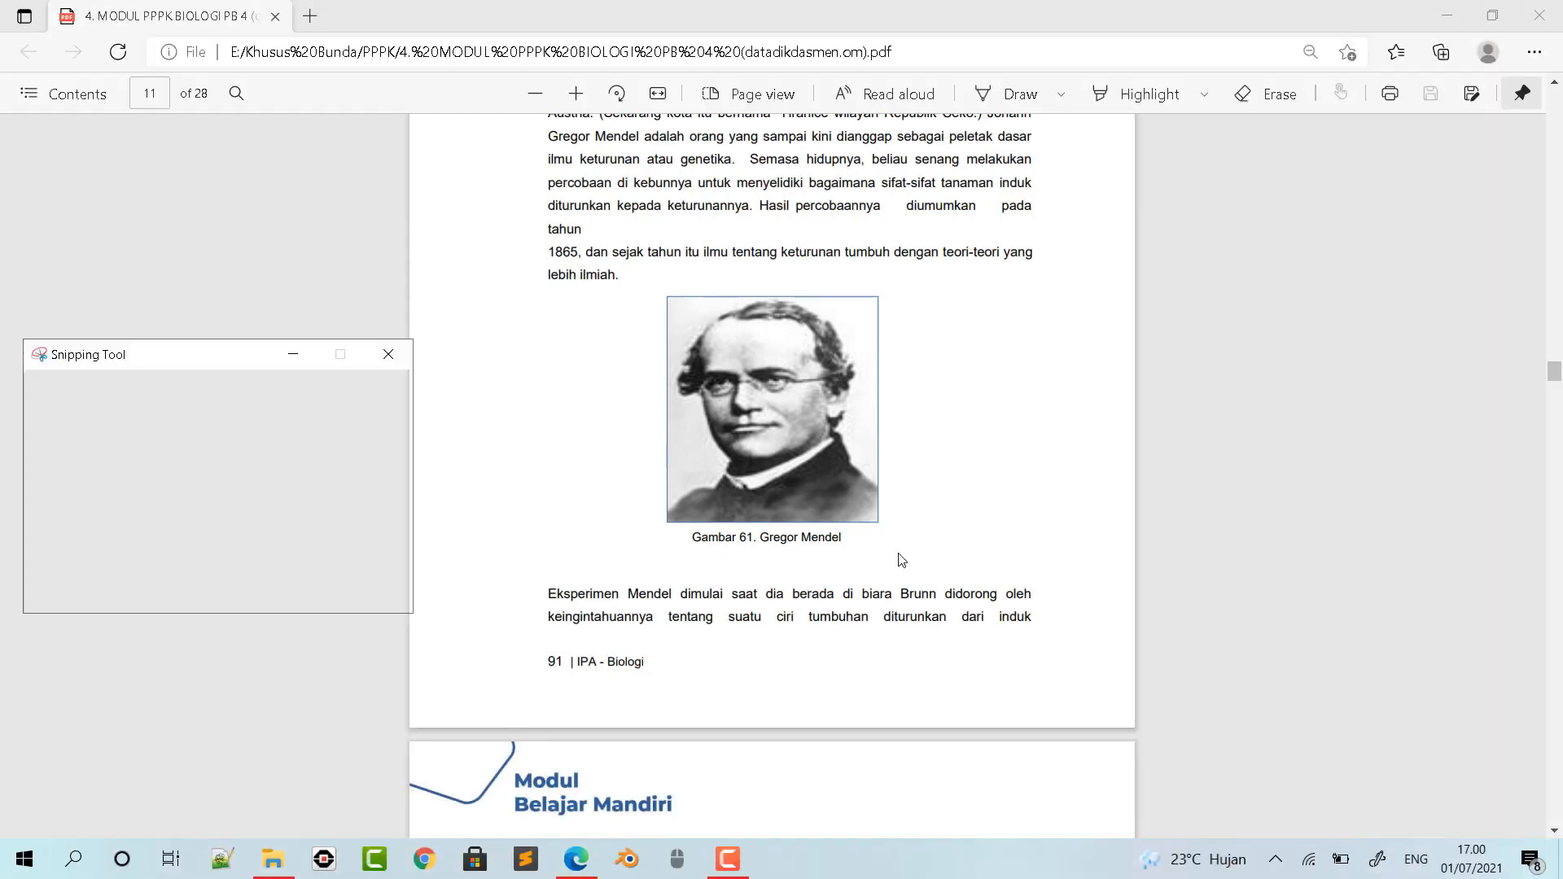
- Save the portrait snip as a PNG named mendel in the MODUL 4 pictures folder and minimize Snipping Tool
left_click(809, 170)
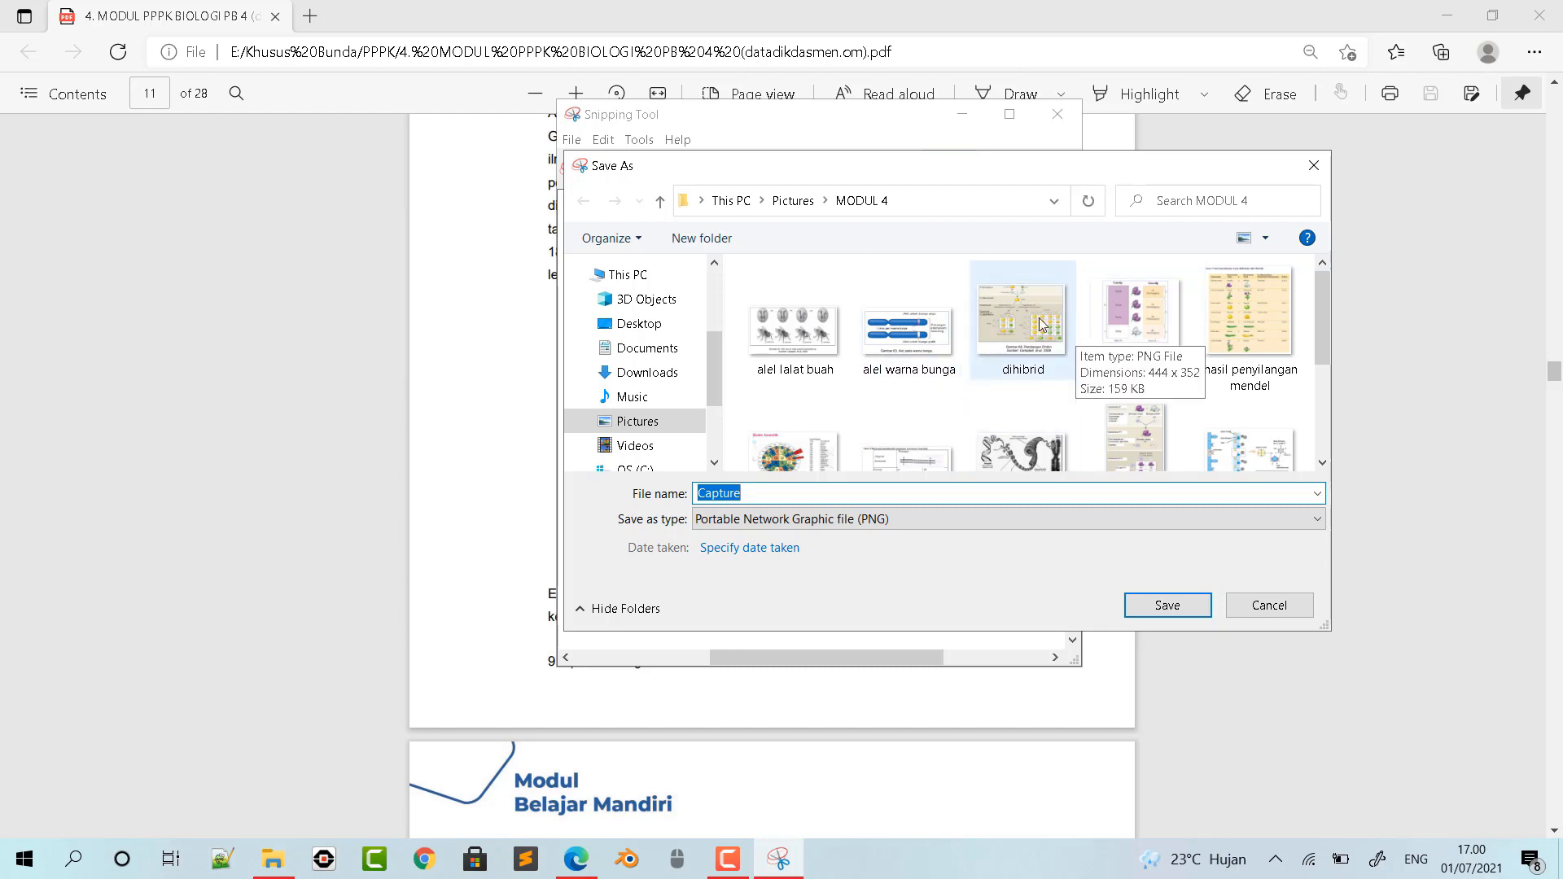
key("BackSpace")
type("mendel")
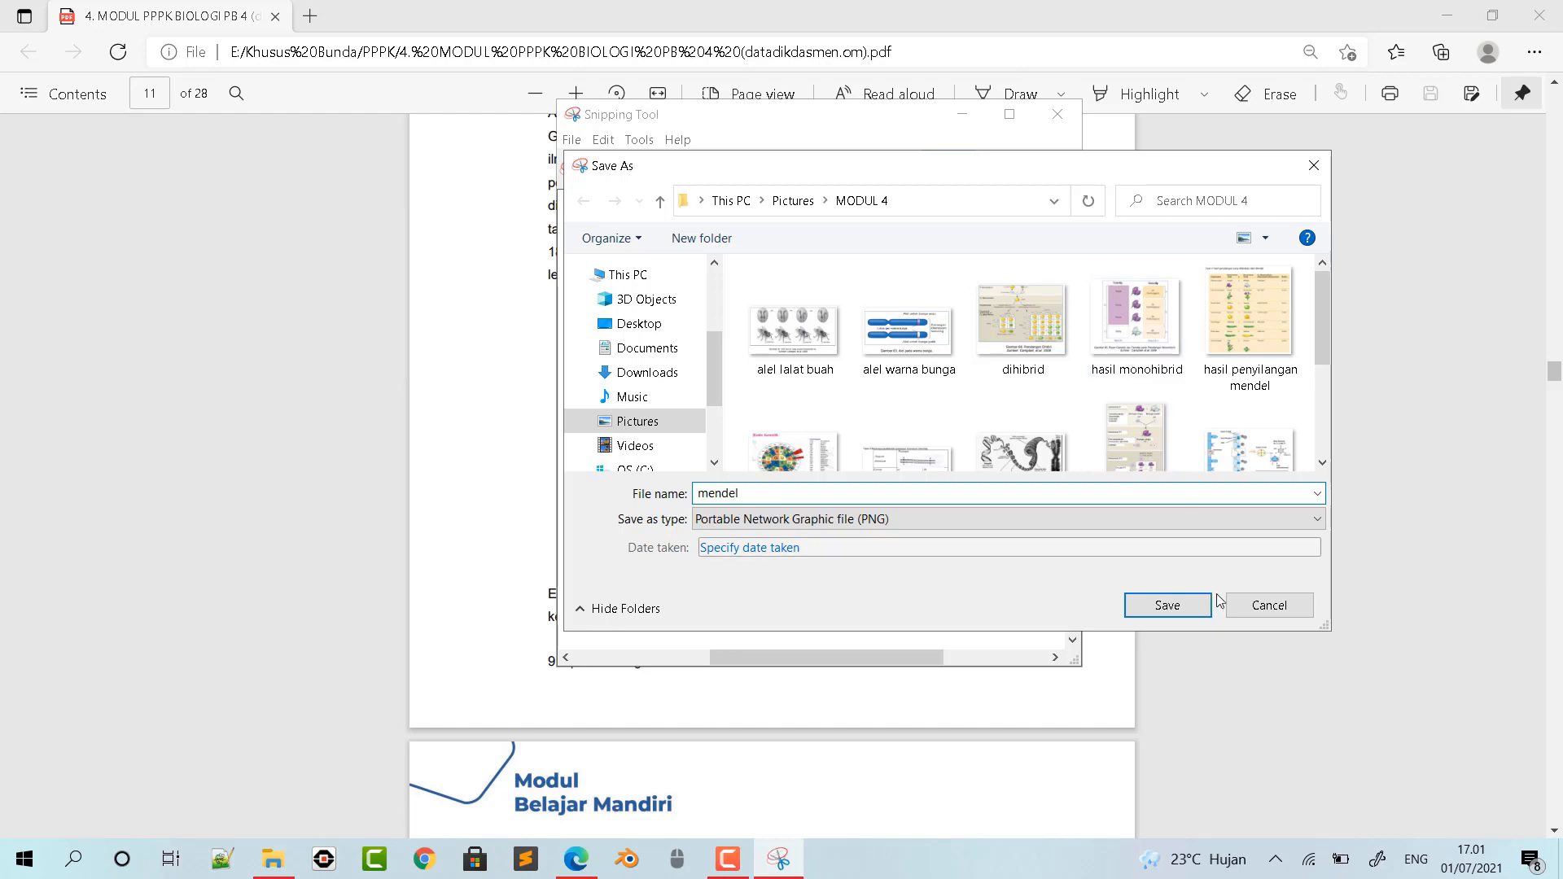
left_click(1199, 607)
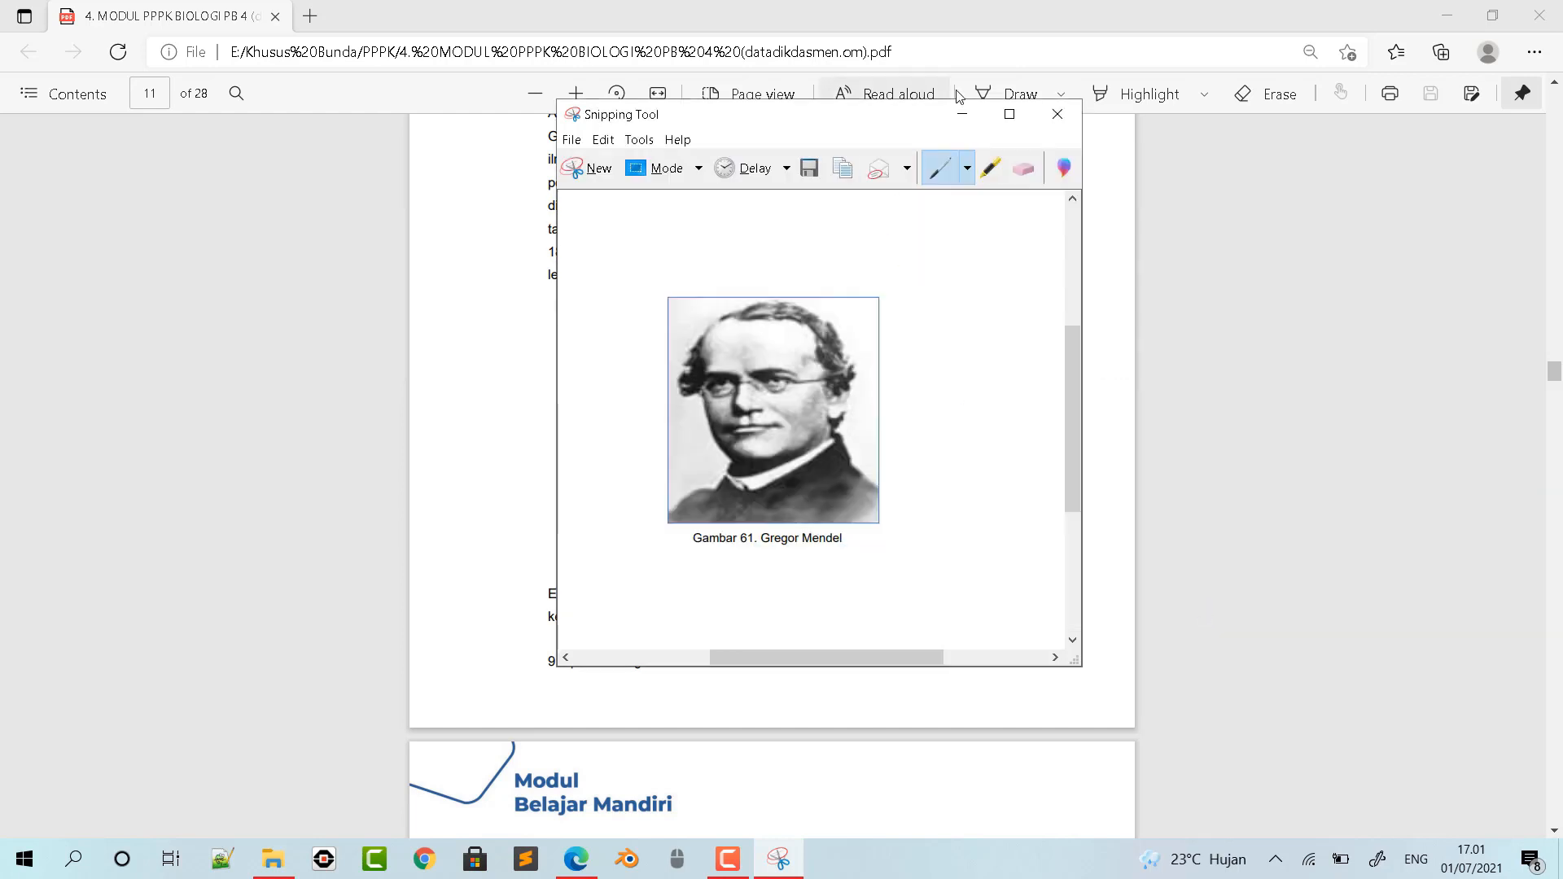
left_click(962, 114)
- Capture Tabel 5 with its title from page 19 of the PDF as a new snip in Snipping Tool
scroll(899, 460, "down", 15)
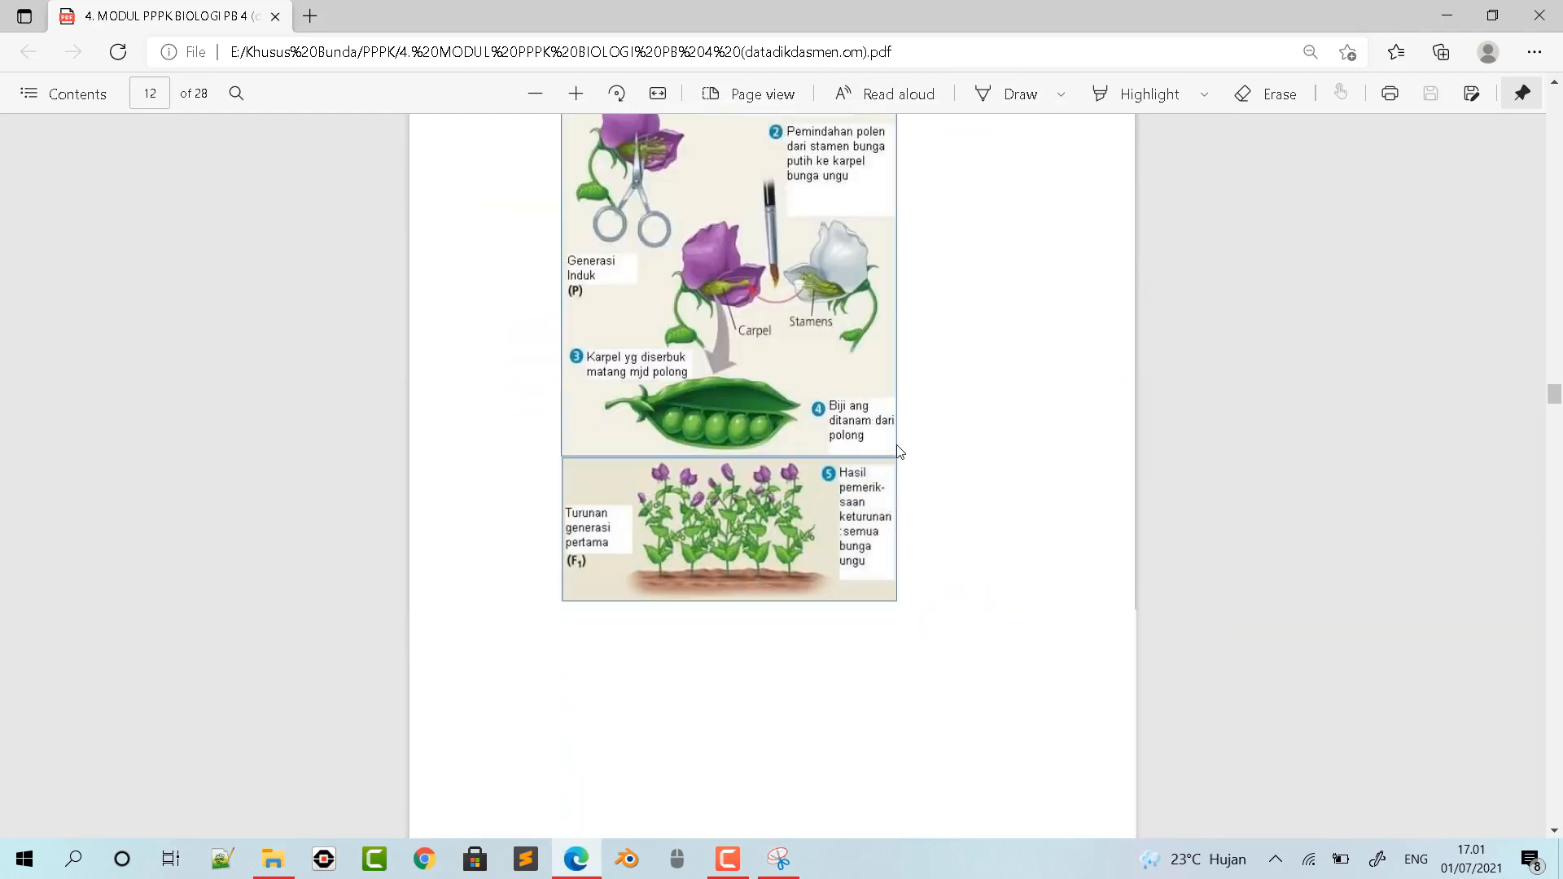
scroll(898, 427, "down", 20)
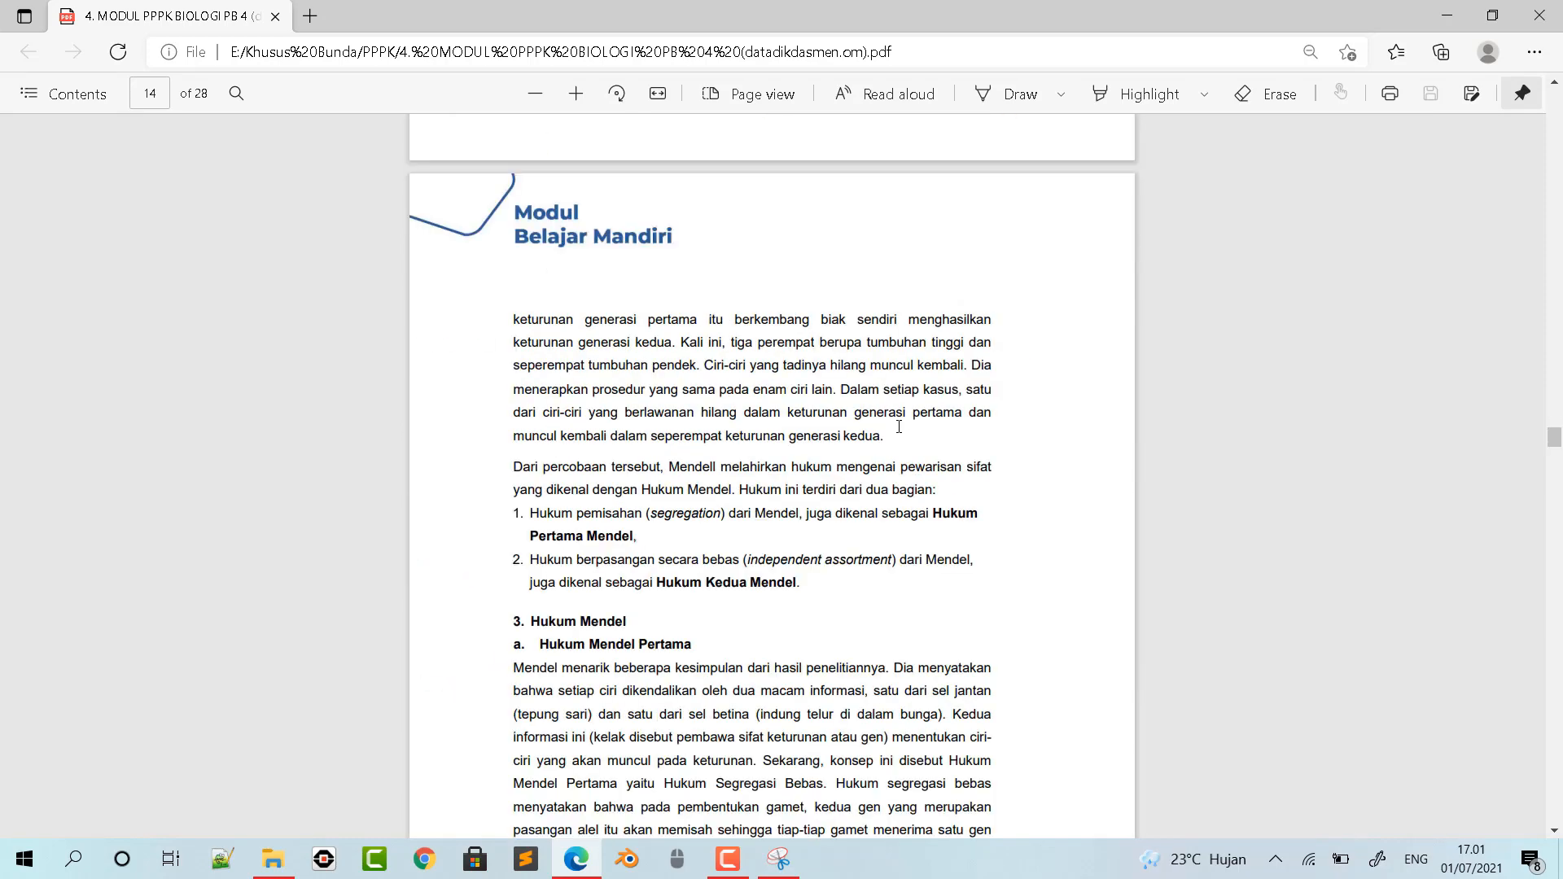
scroll(899, 427, "down", 12)
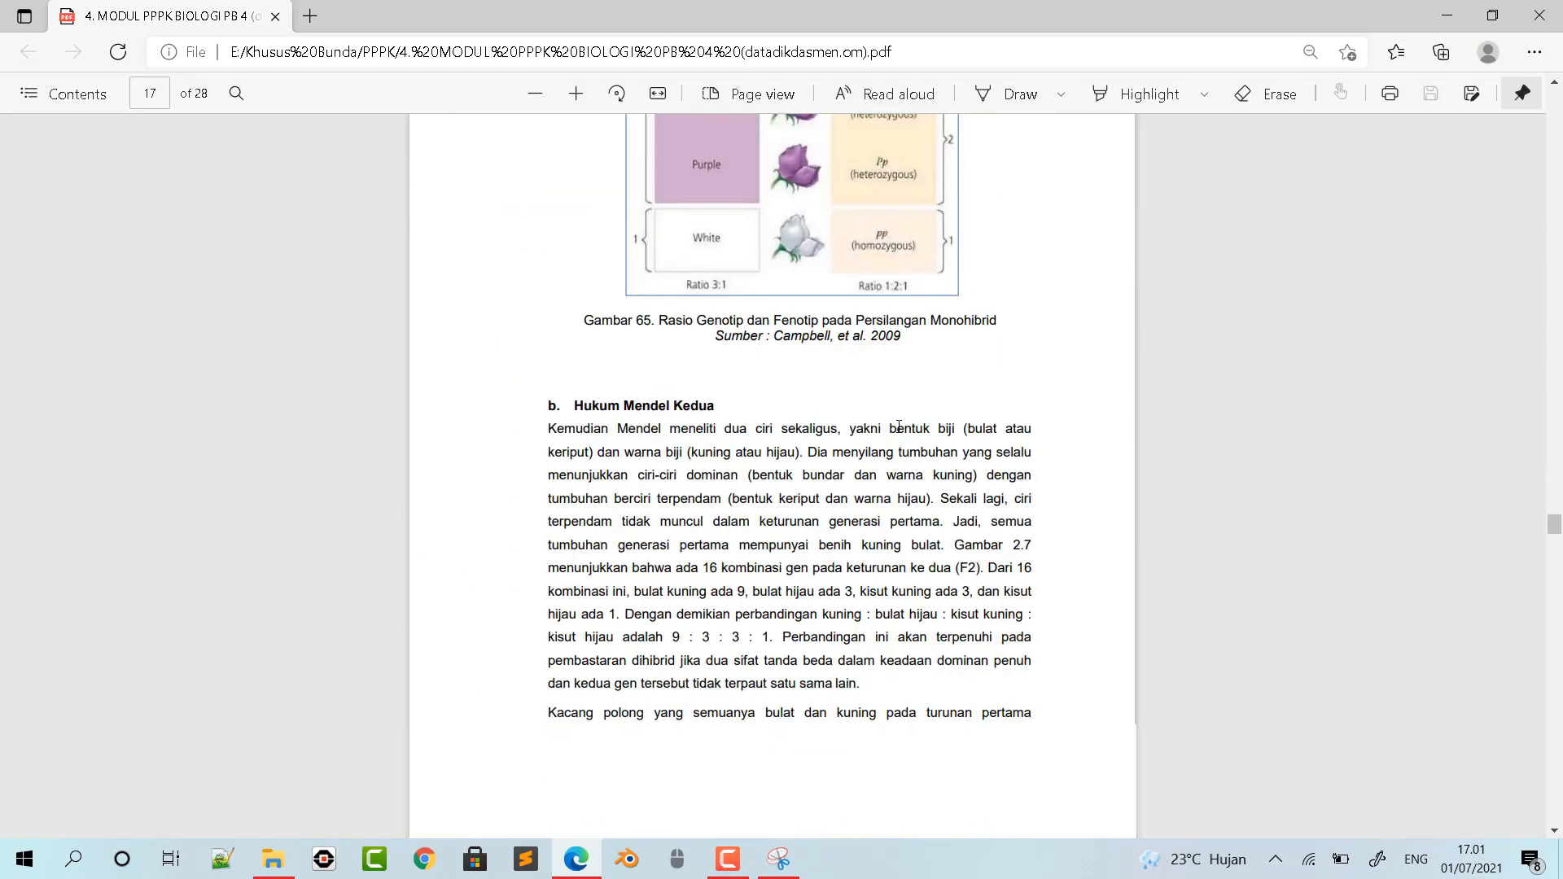
scroll(898, 431, "down", 15)
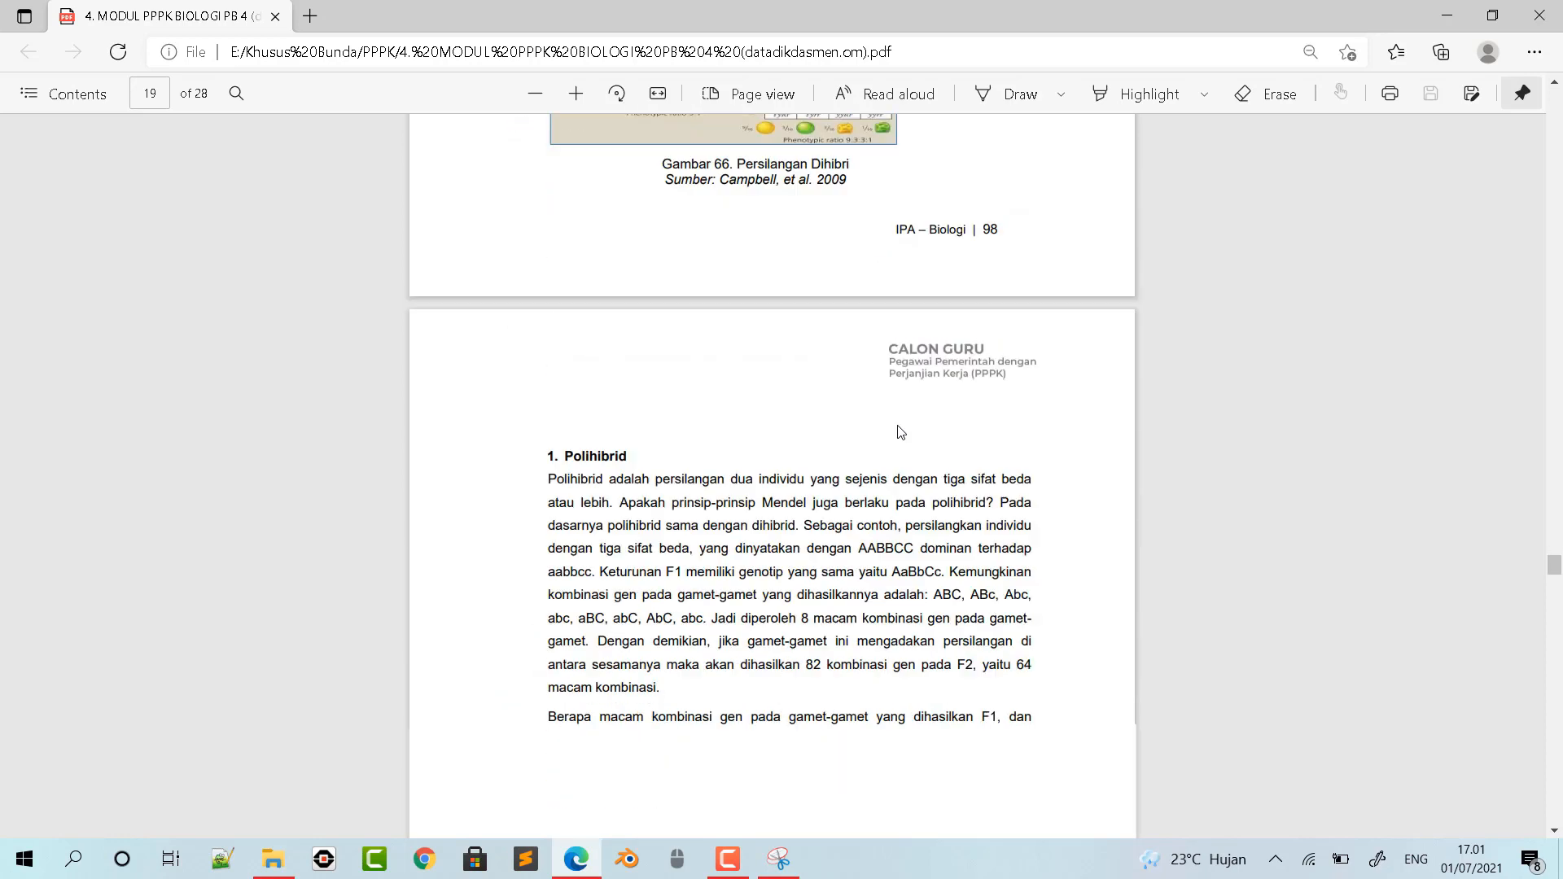
scroll(899, 432, "up", 5)
scroll(897, 425, "down", 3)
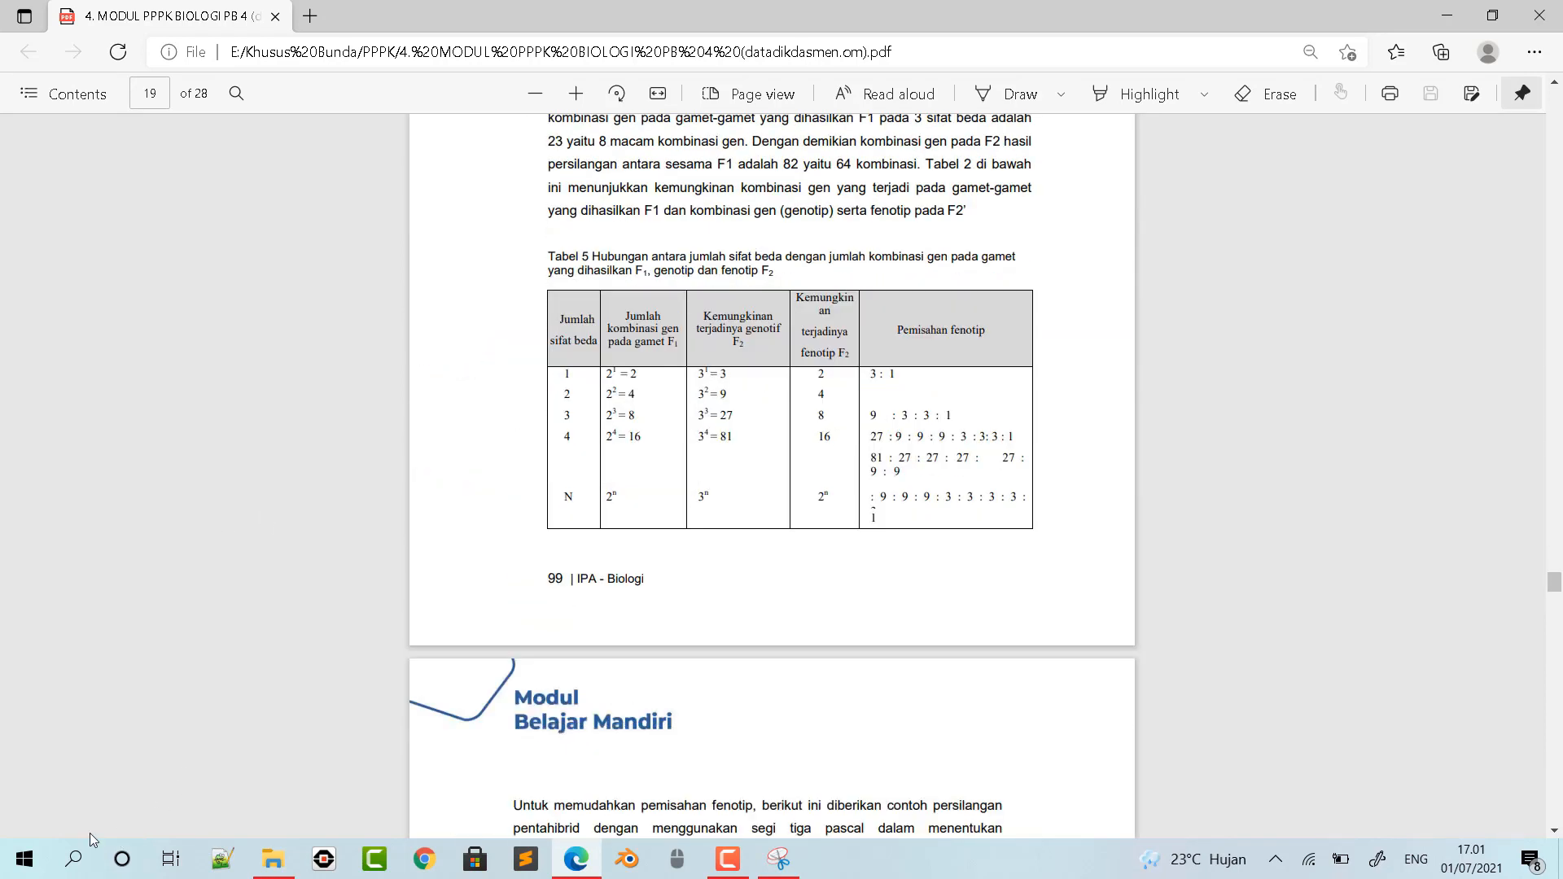
left_click(779, 863)
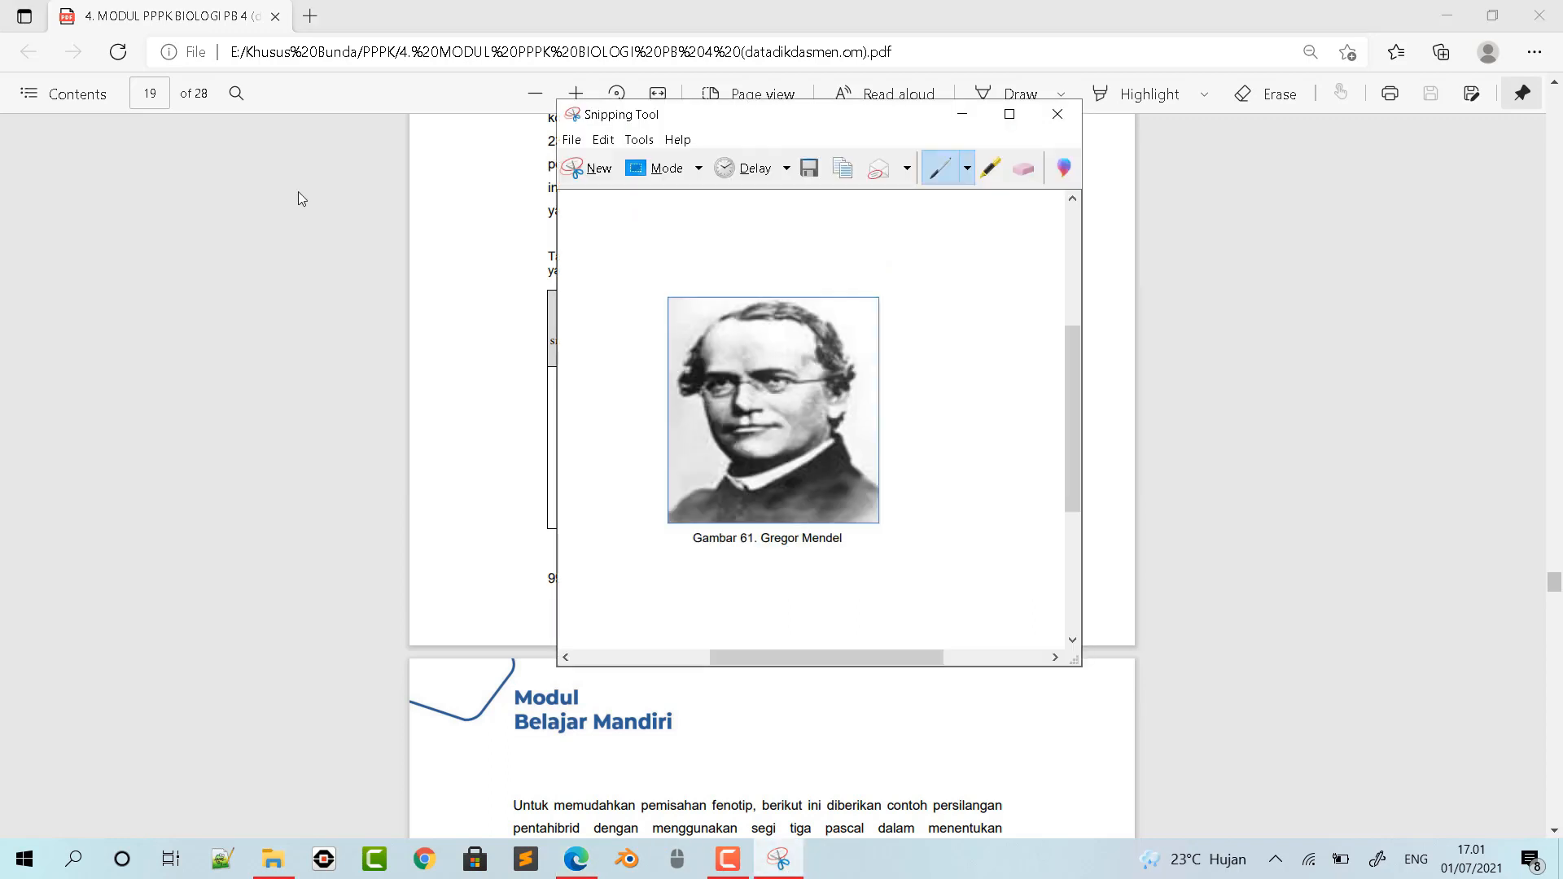
left_click(596, 171)
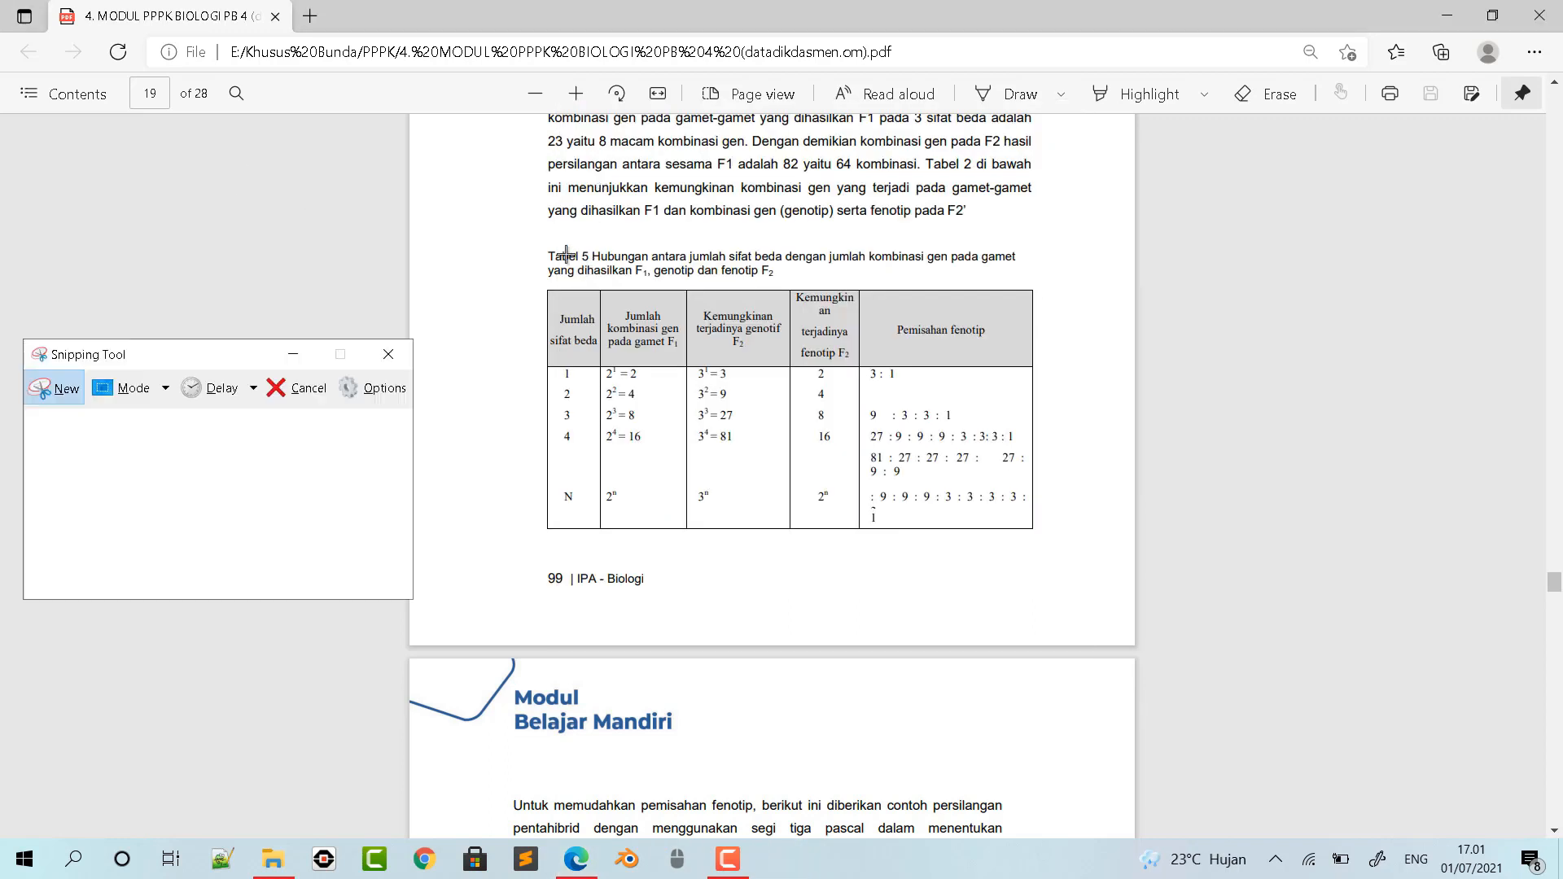
left_click_drag(540, 239, 1046, 538)
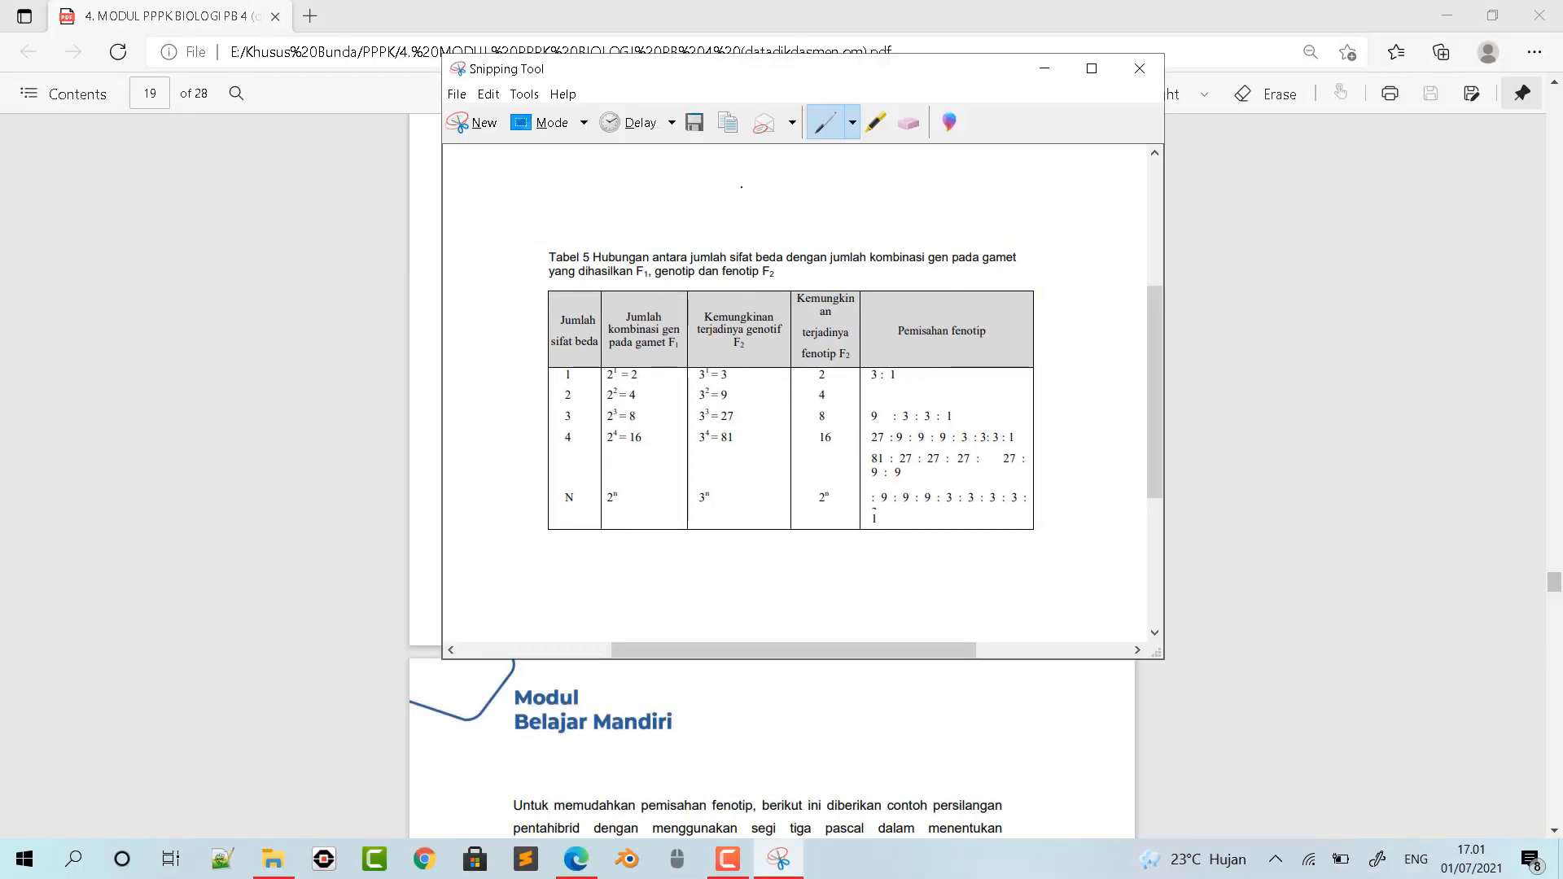
- Save the table snip as a PNG named tabel gamet in the MODUL 4 pictures folder
left_click(696, 123)
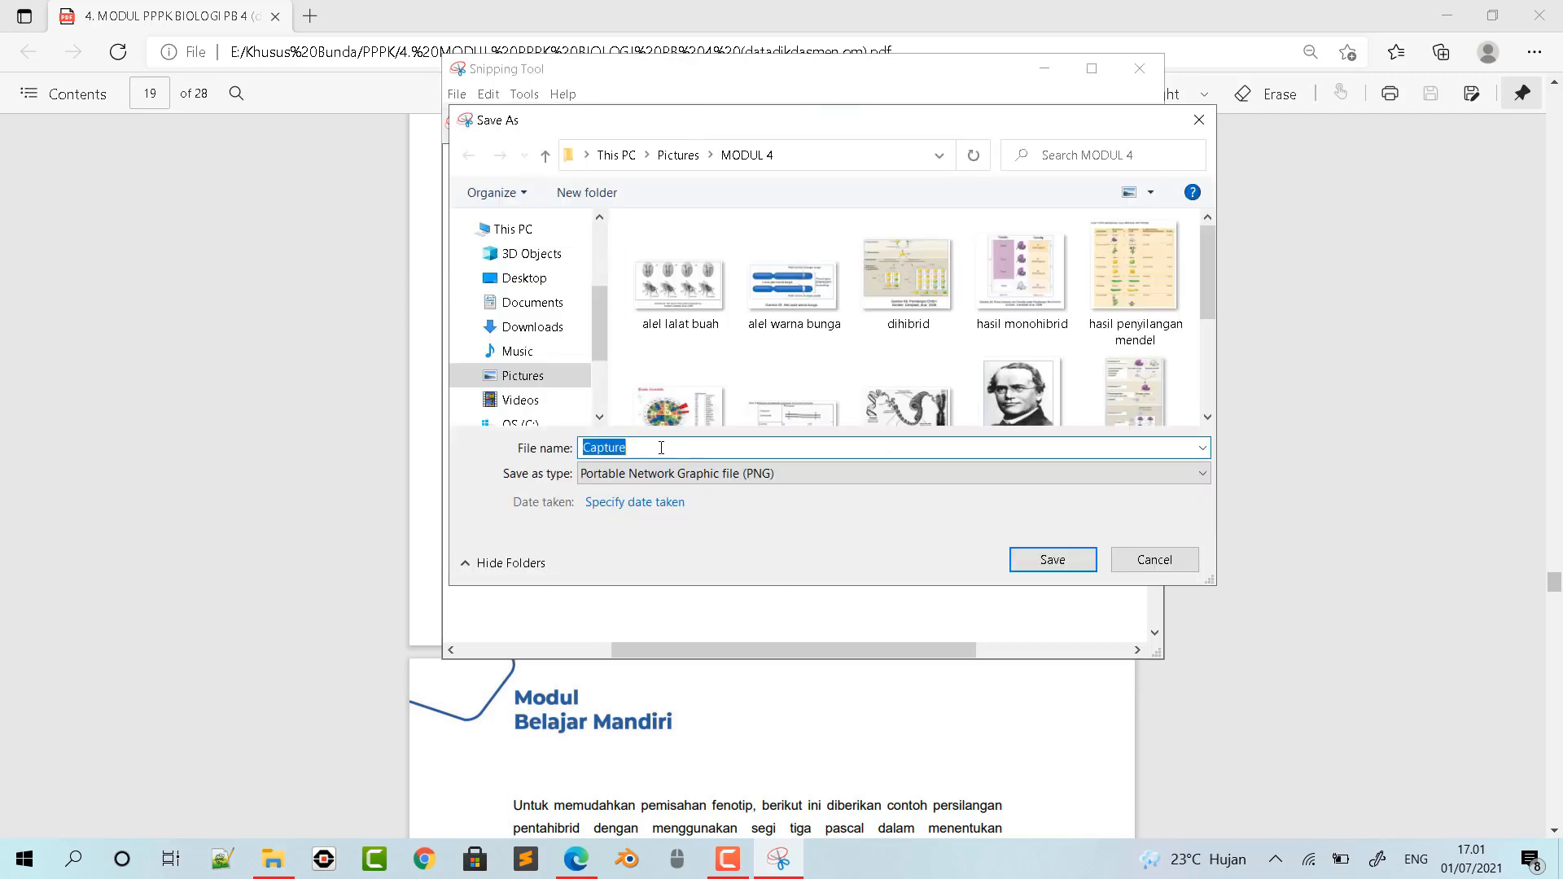
type("tabel gamet")
left_click(1053, 559)
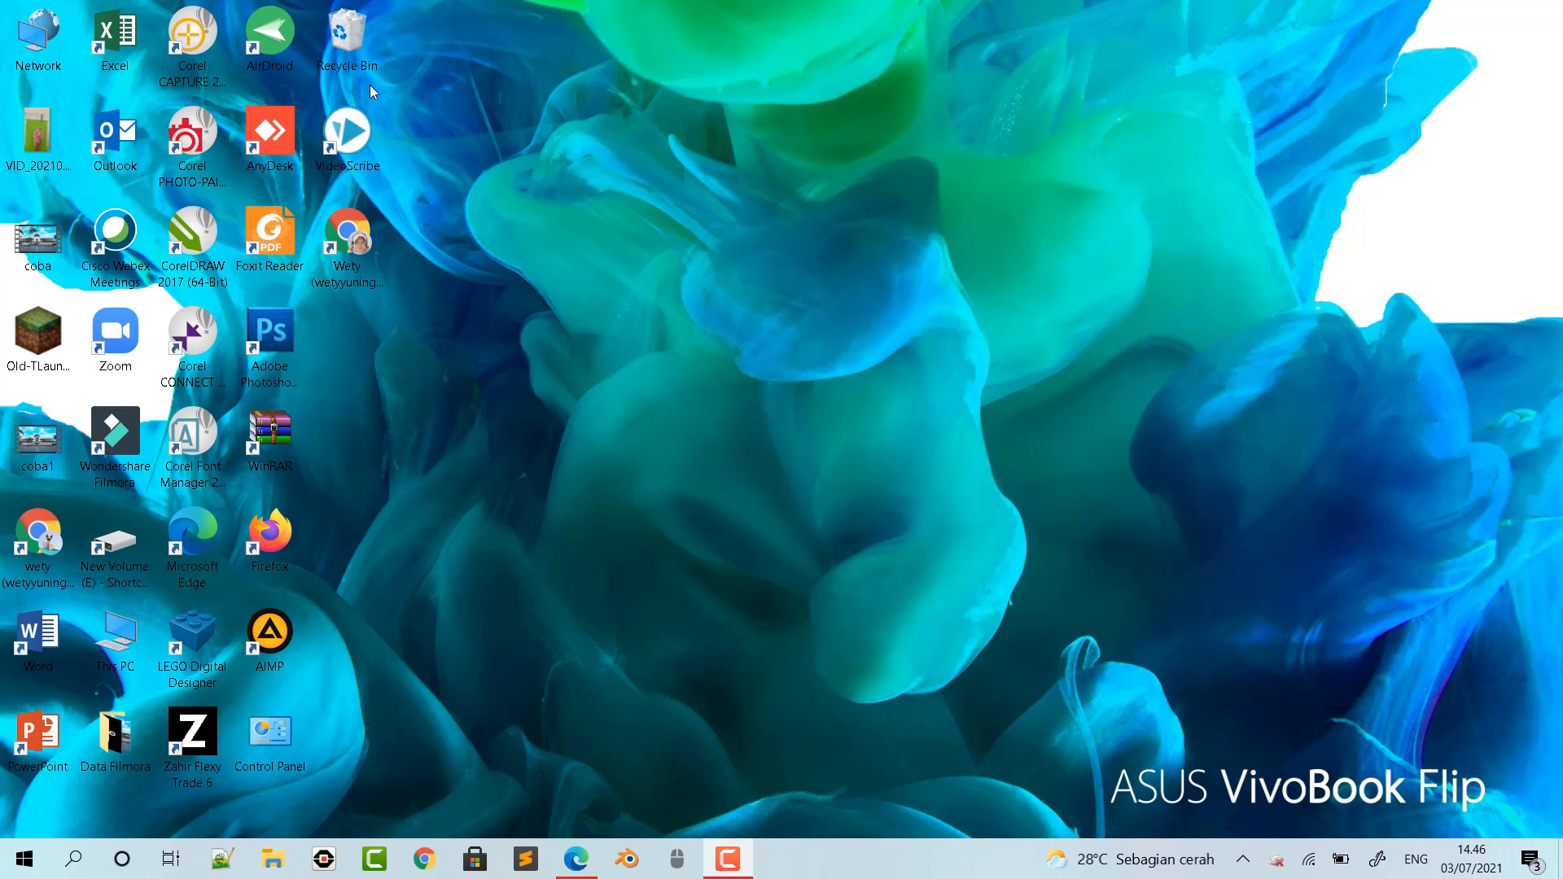
- Open VideoScribe and log in with the remembered account
left_click(364, 140)
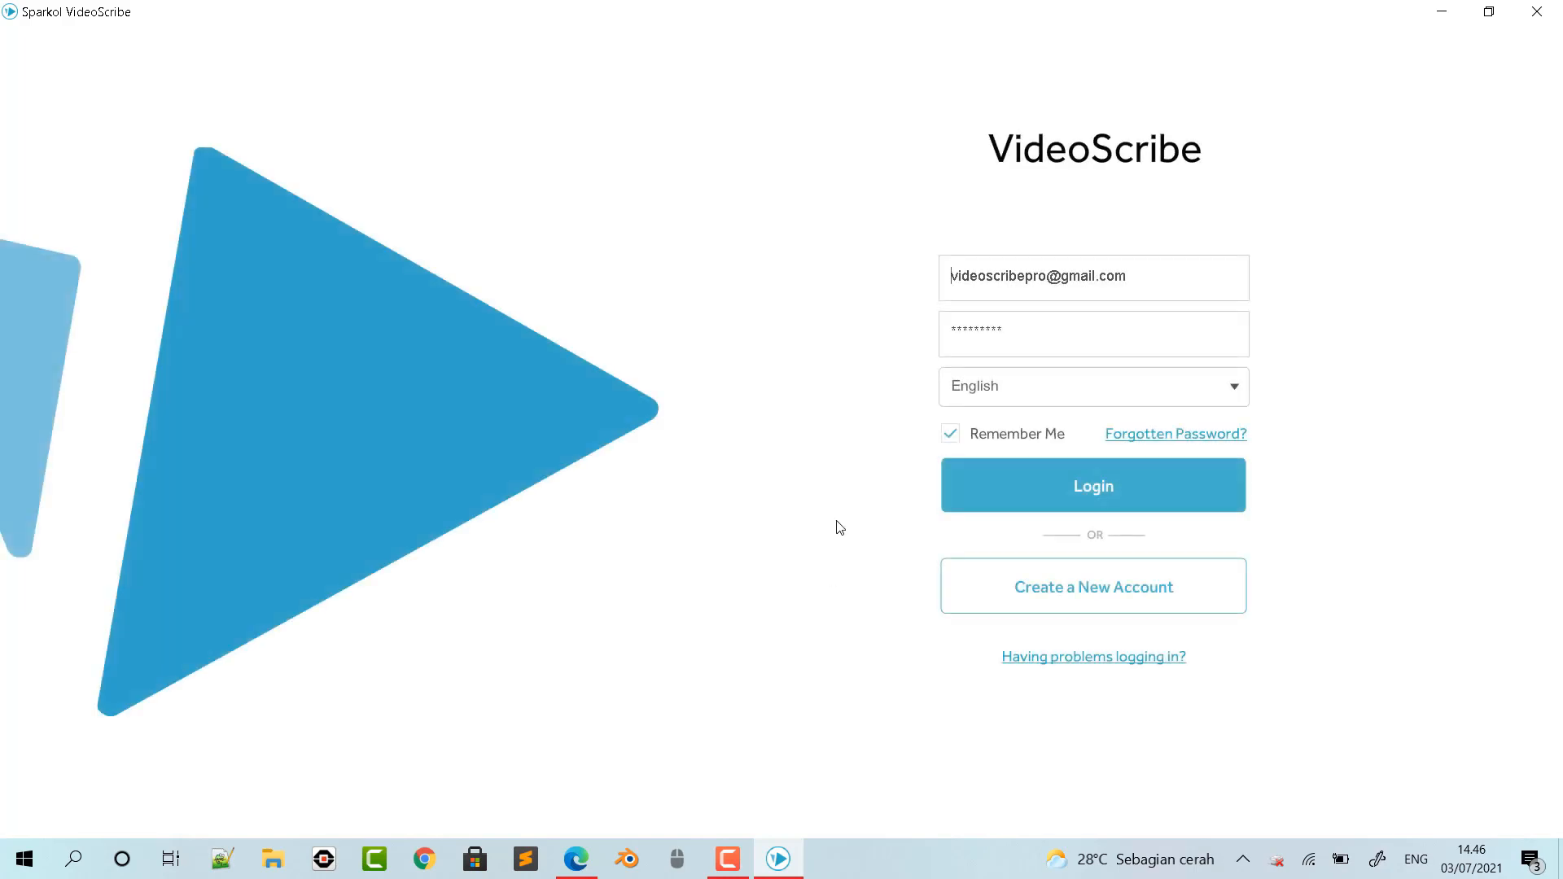
left_click(1103, 493)
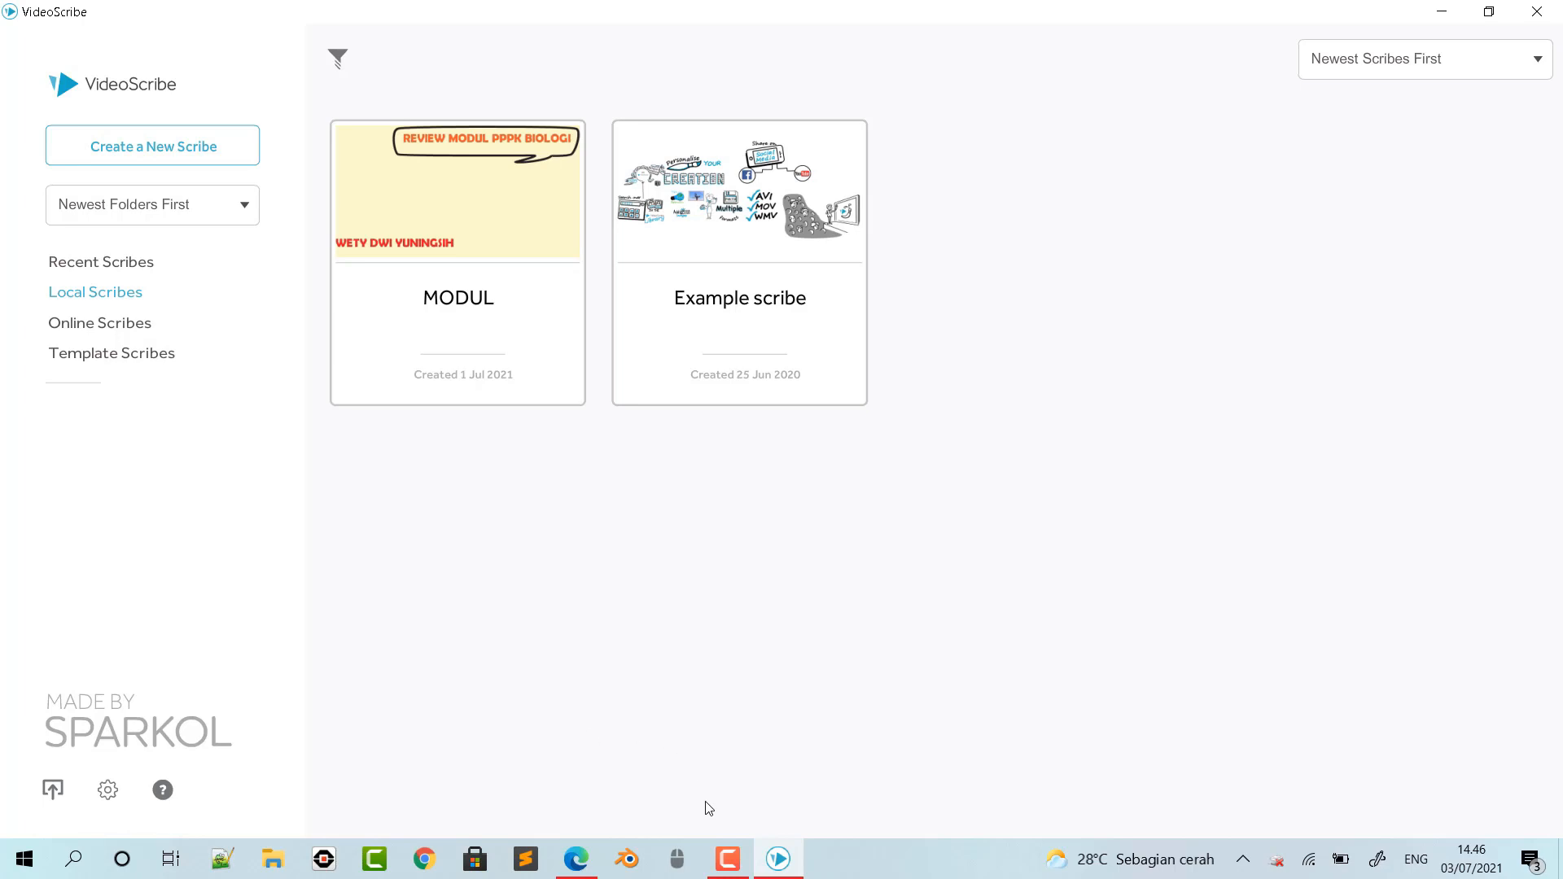
- Switch to the PPPK biology module PDF and examine the competencies, indicators and genetics material on its first three pages
left_click(586, 860)
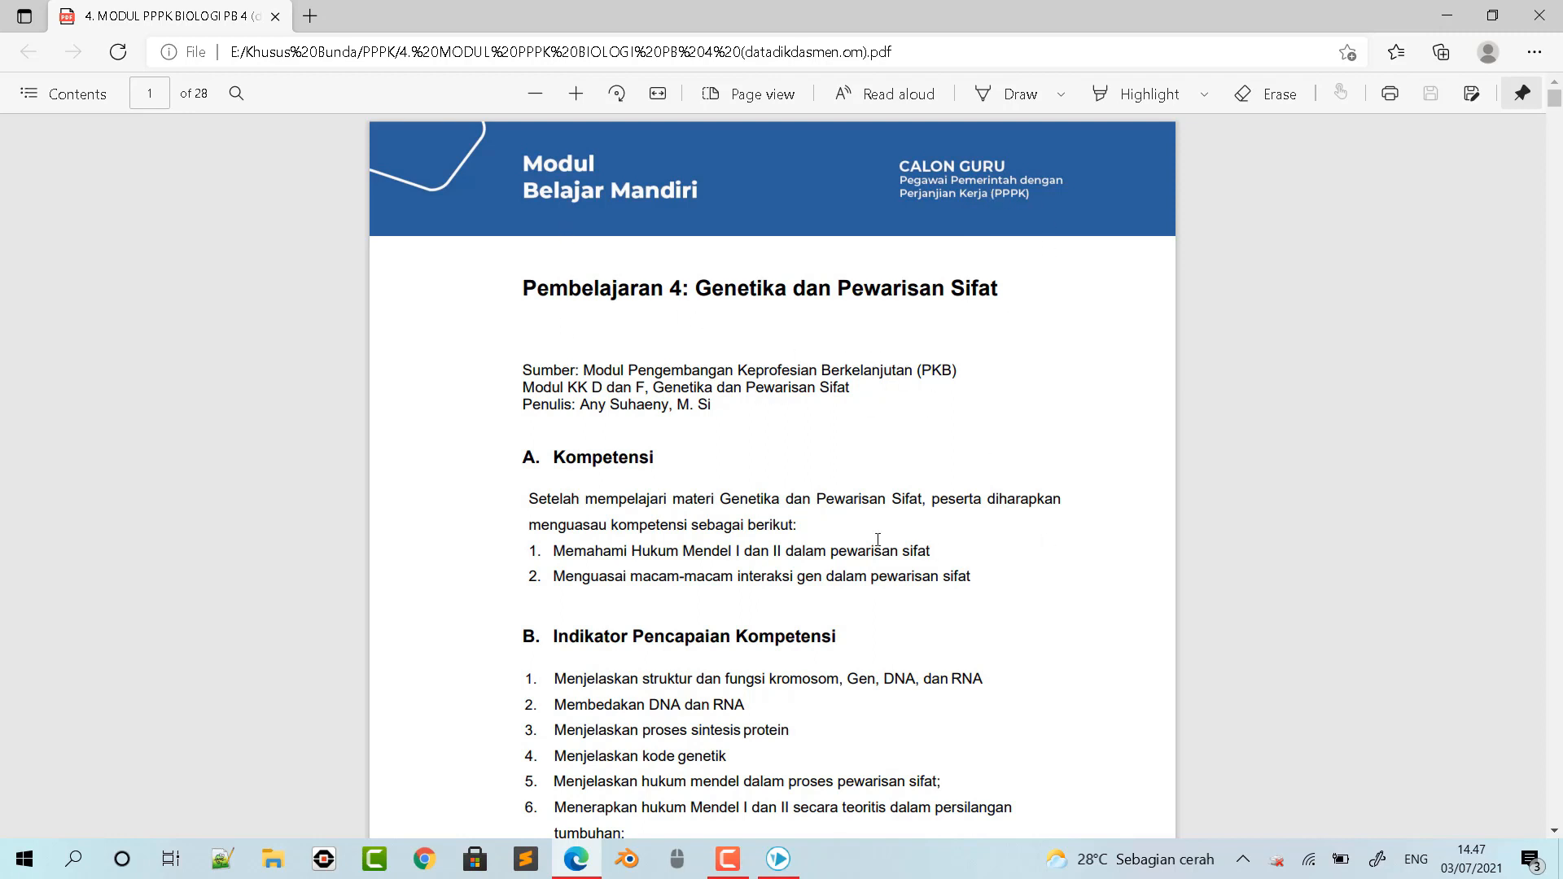
scroll(860, 608, "down", 5)
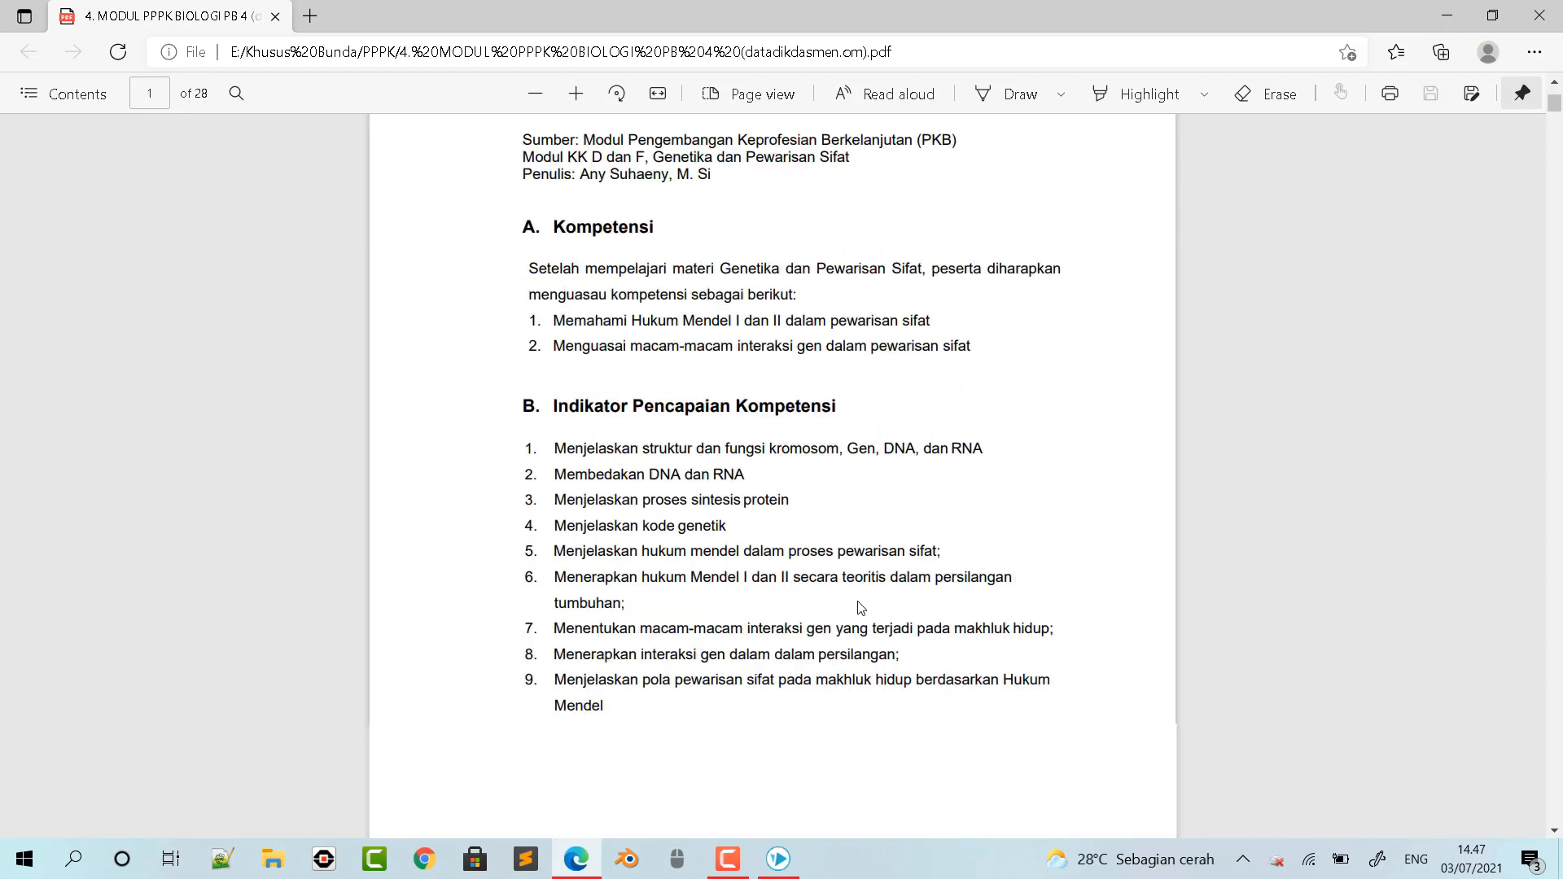
scroll(861, 608, "down", 1)
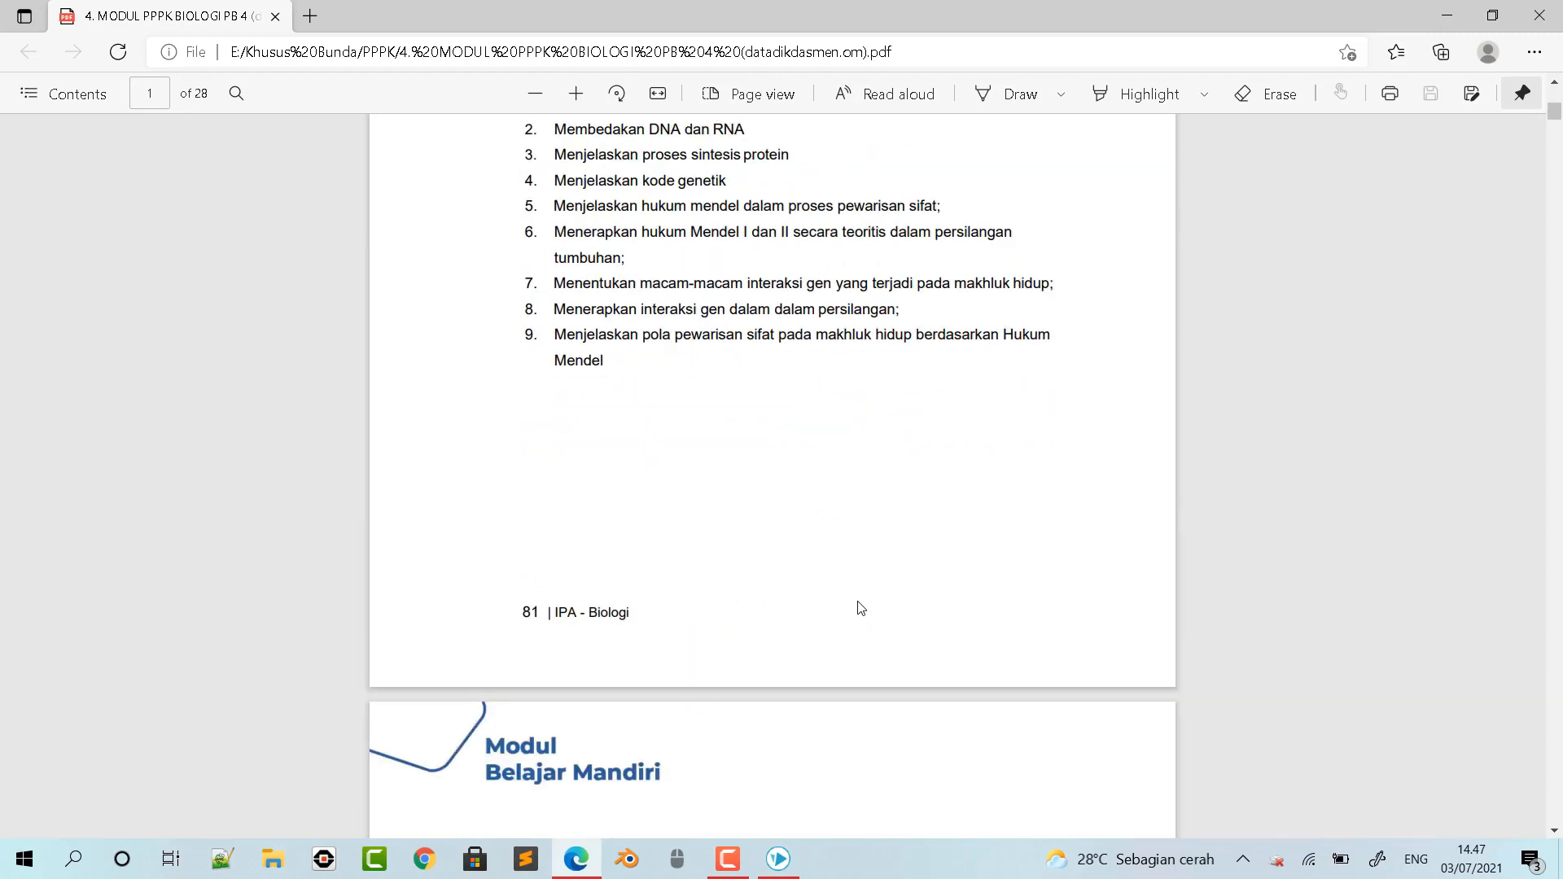
scroll(860, 608, "down", 1)
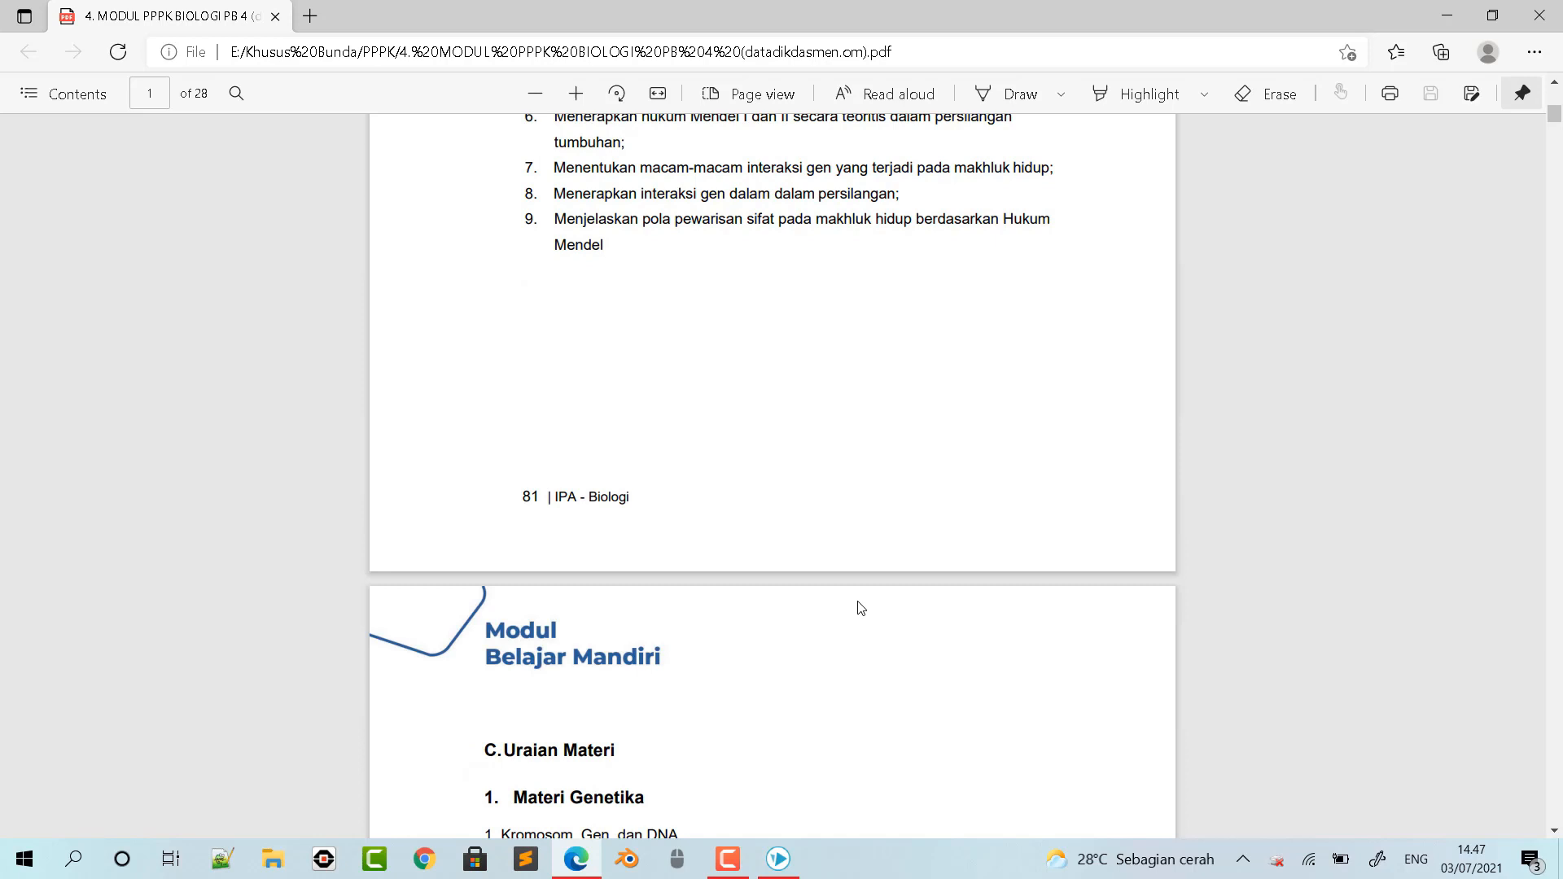
scroll(907, 516, "down", 5)
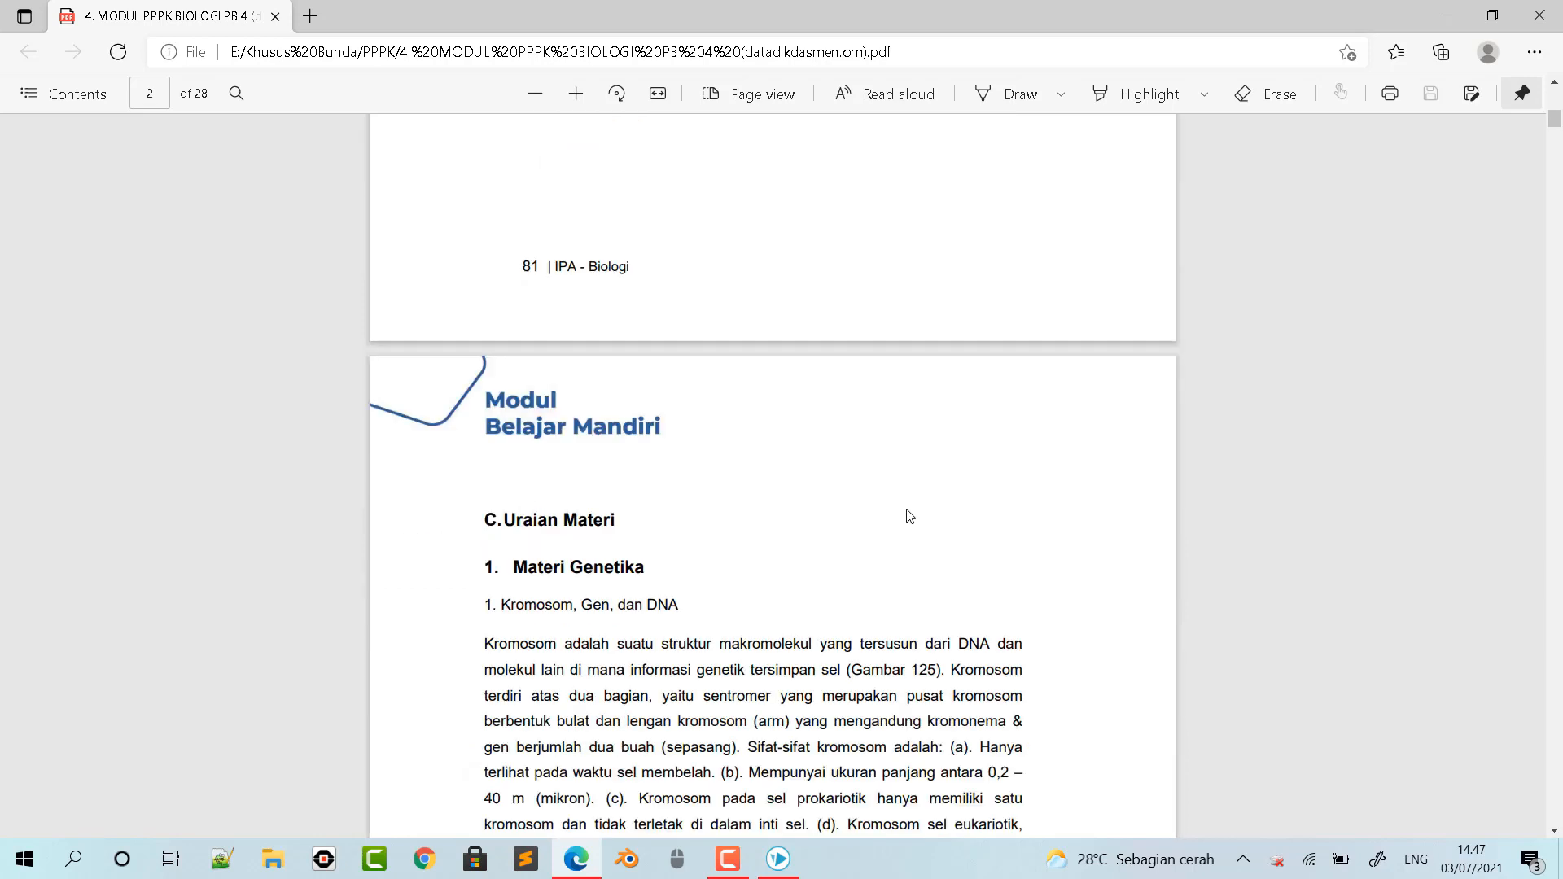
scroll(910, 515, "down", 1)
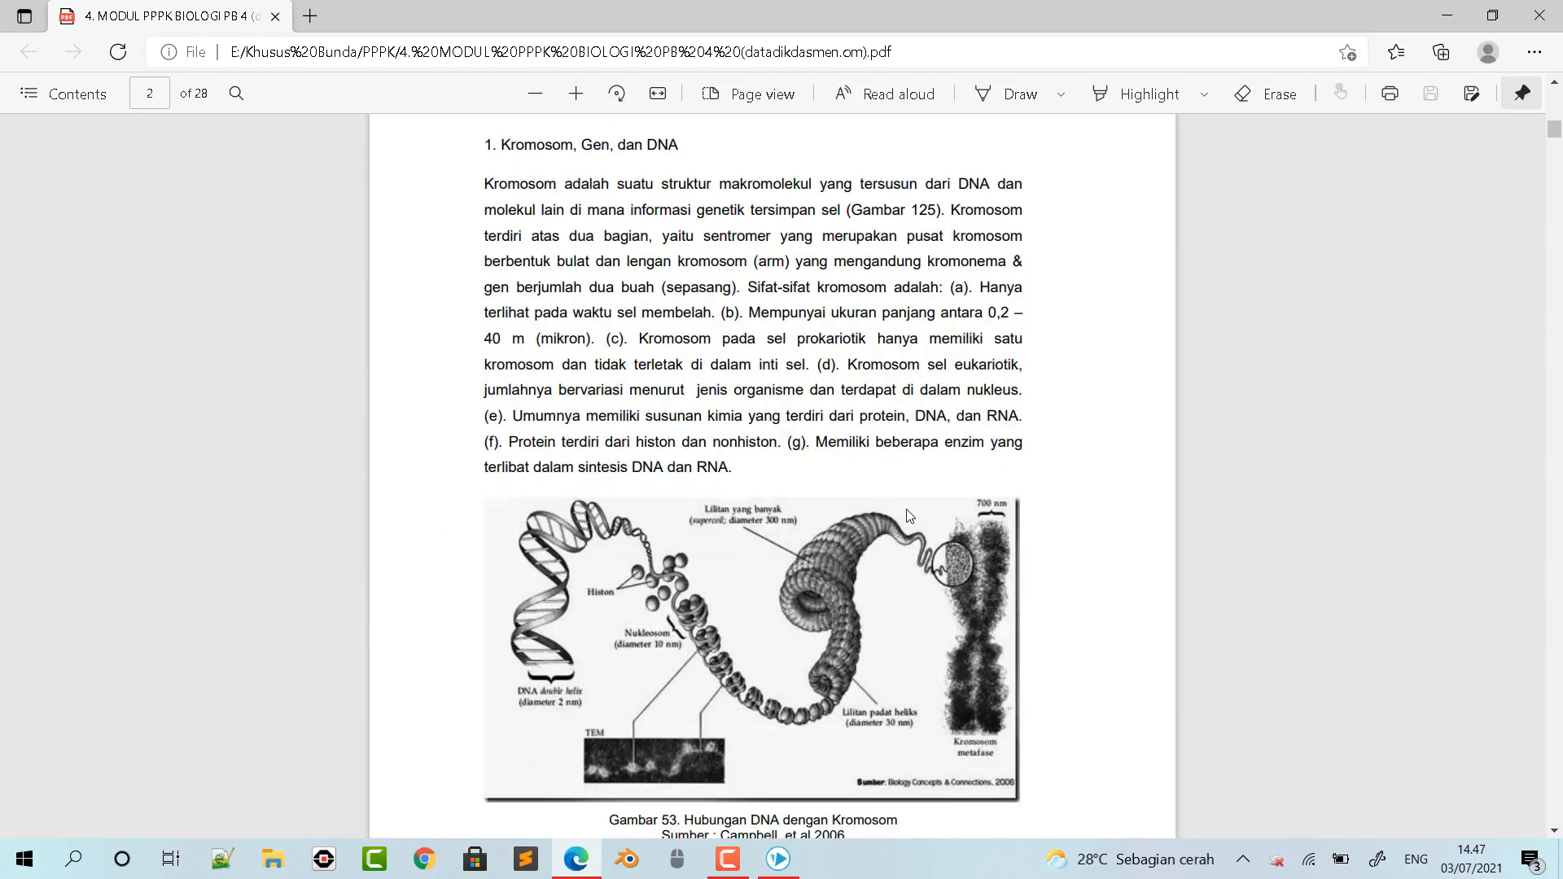
scroll(909, 516, "down", 1)
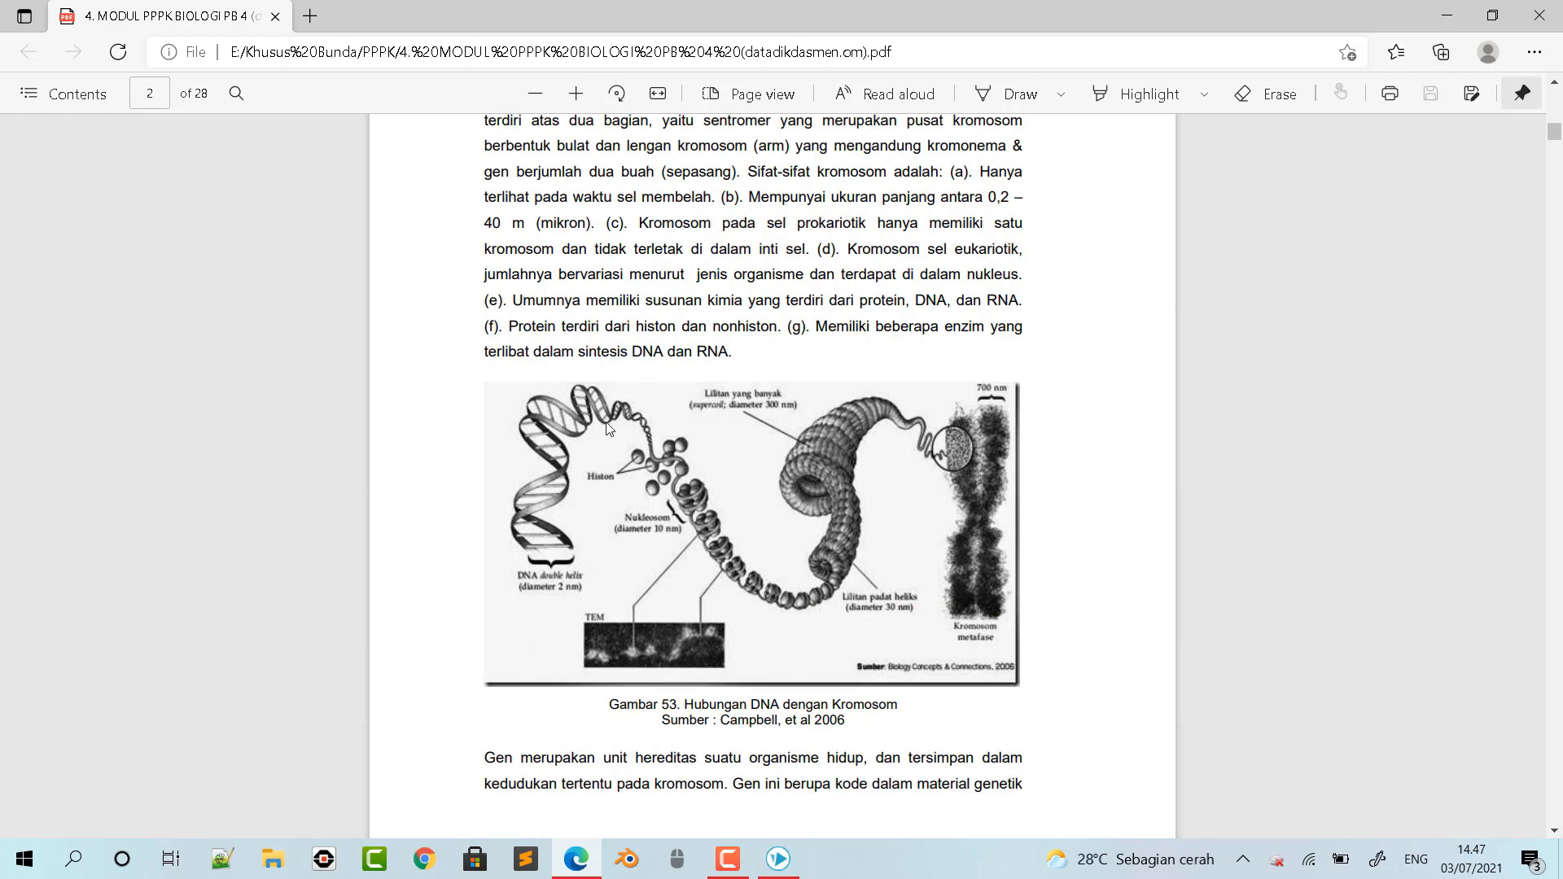
scroll(727, 504, "down", 5)
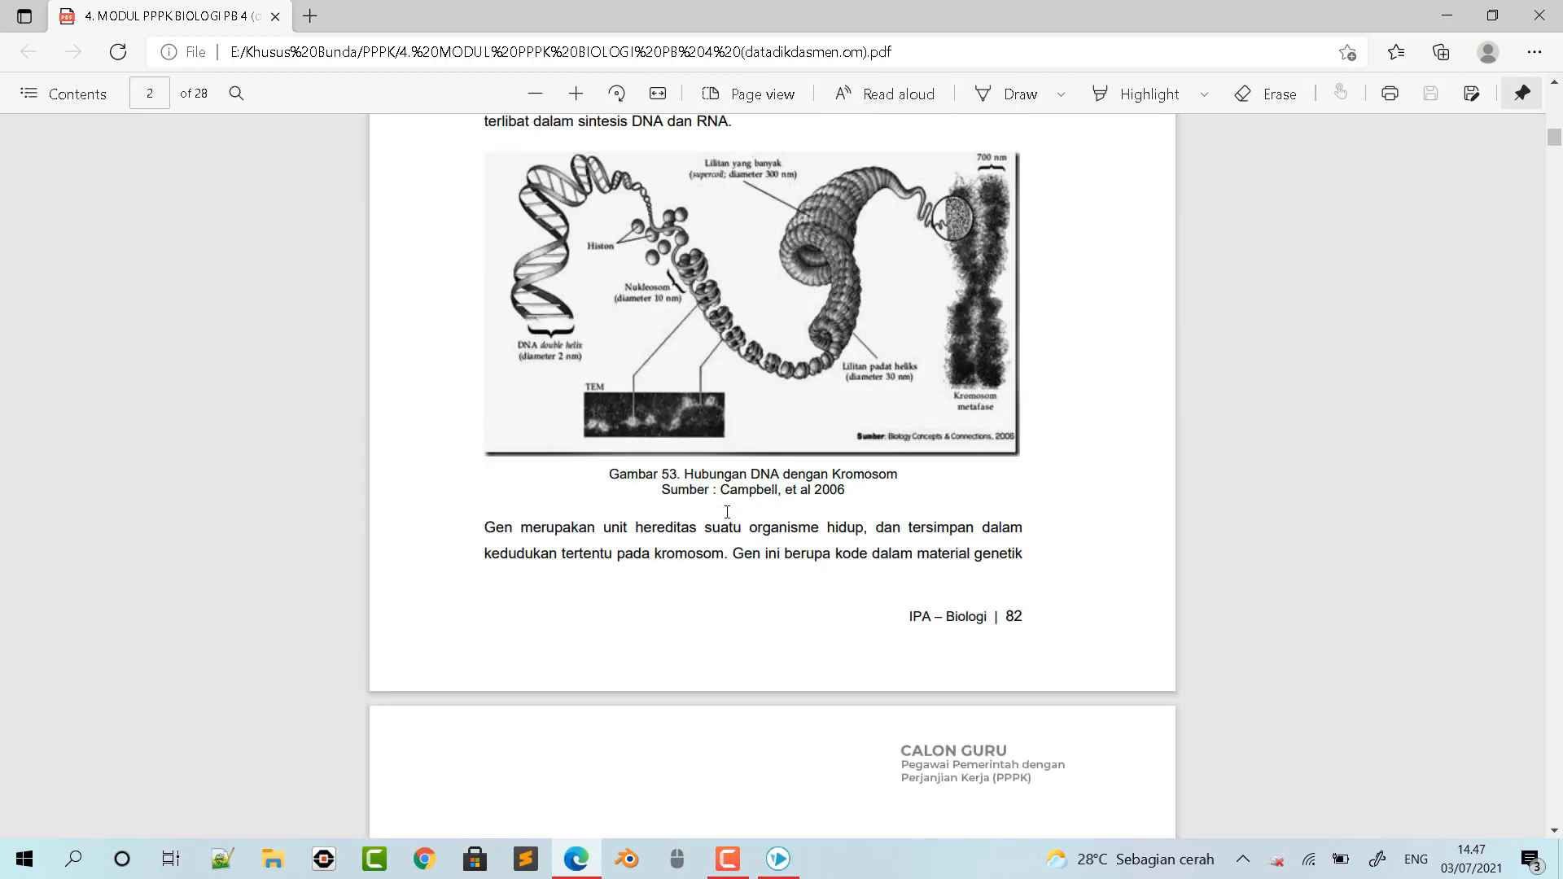
scroll(727, 511, "down", 11)
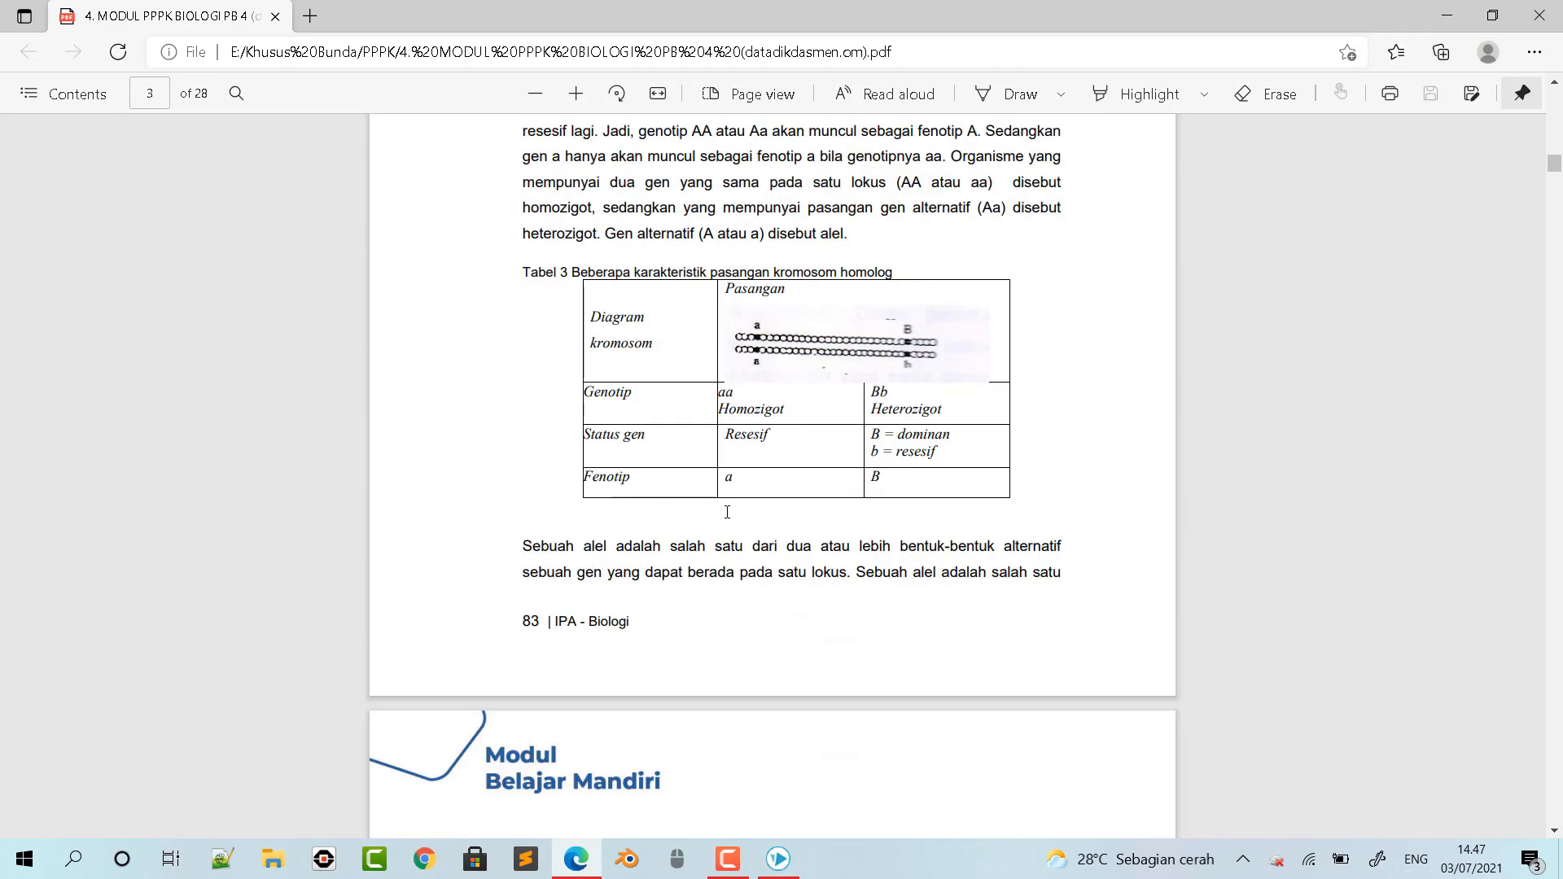
scroll(727, 515, "up", 15)
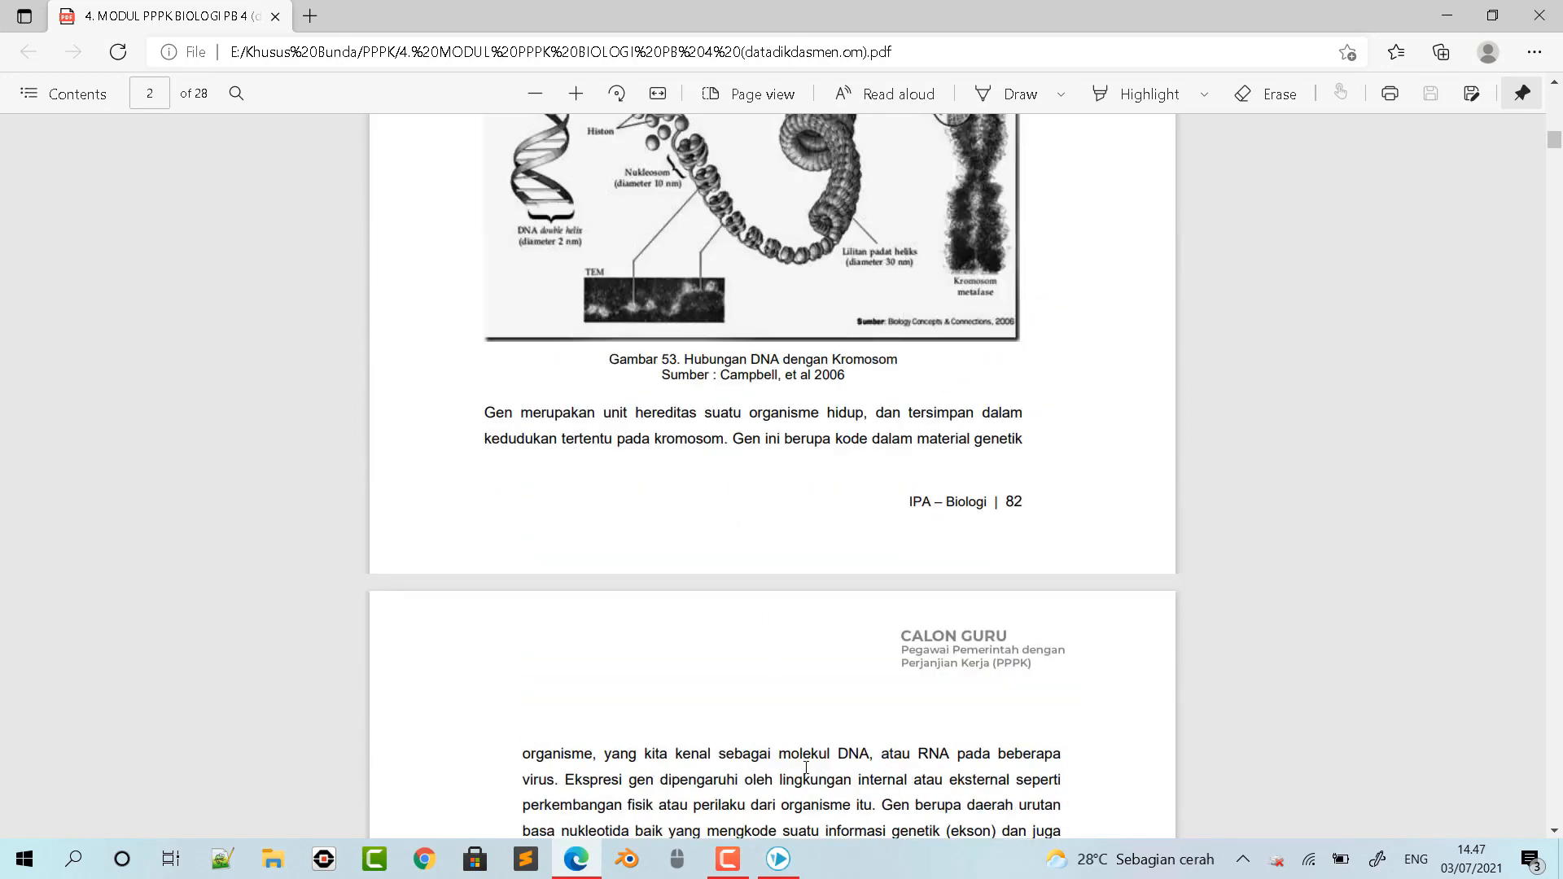
- Return to VideoScribe, create a new scribe and set its drawing hand to the first recently used dark-sleeved hand
left_click(787, 862)
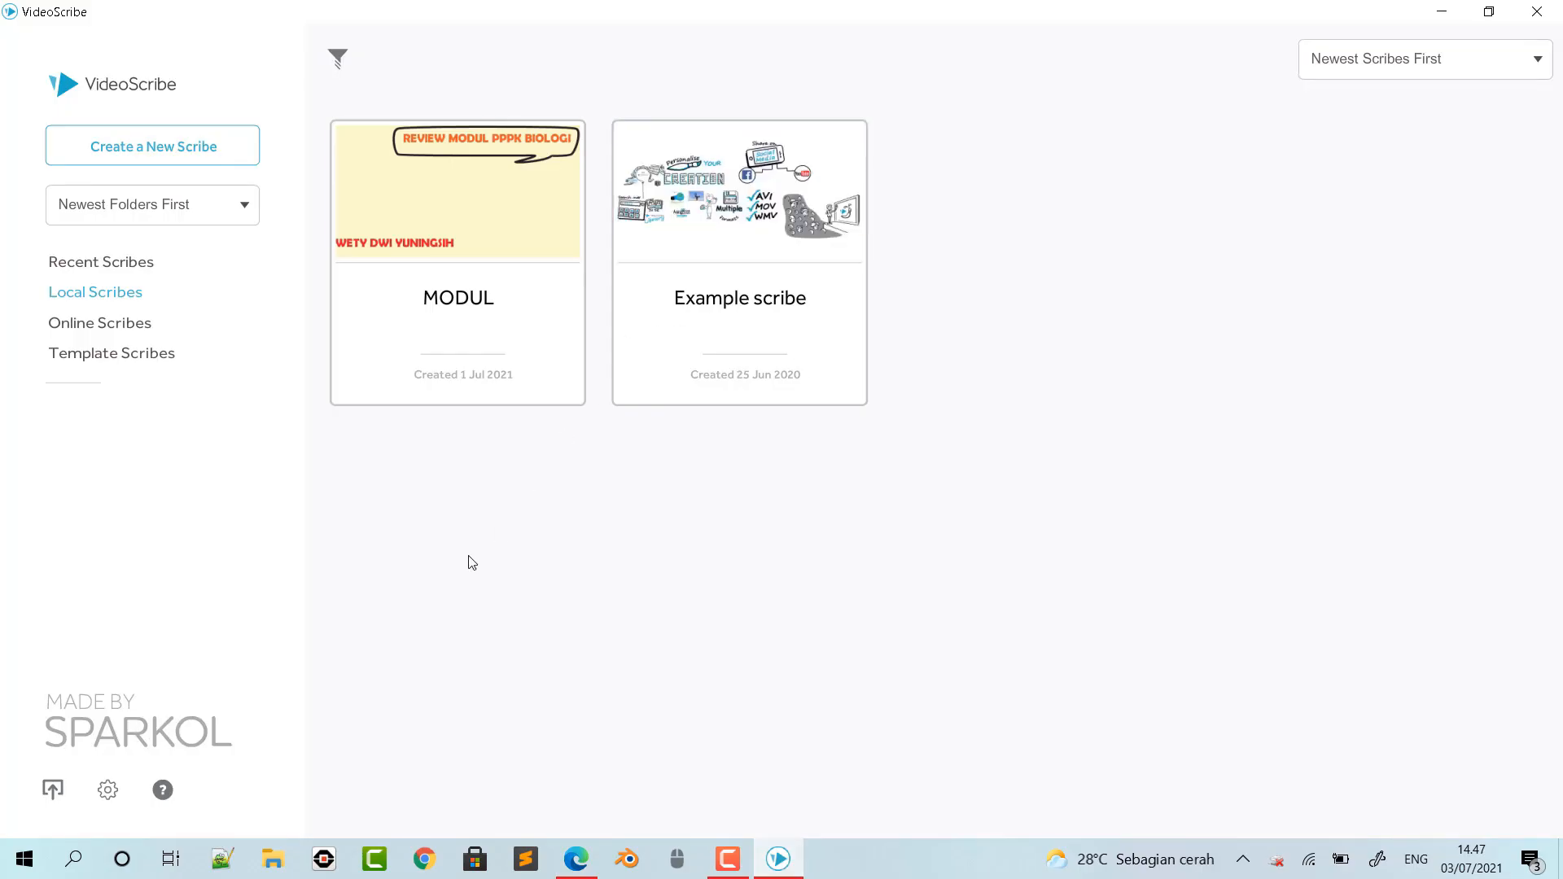
left_click(163, 154)
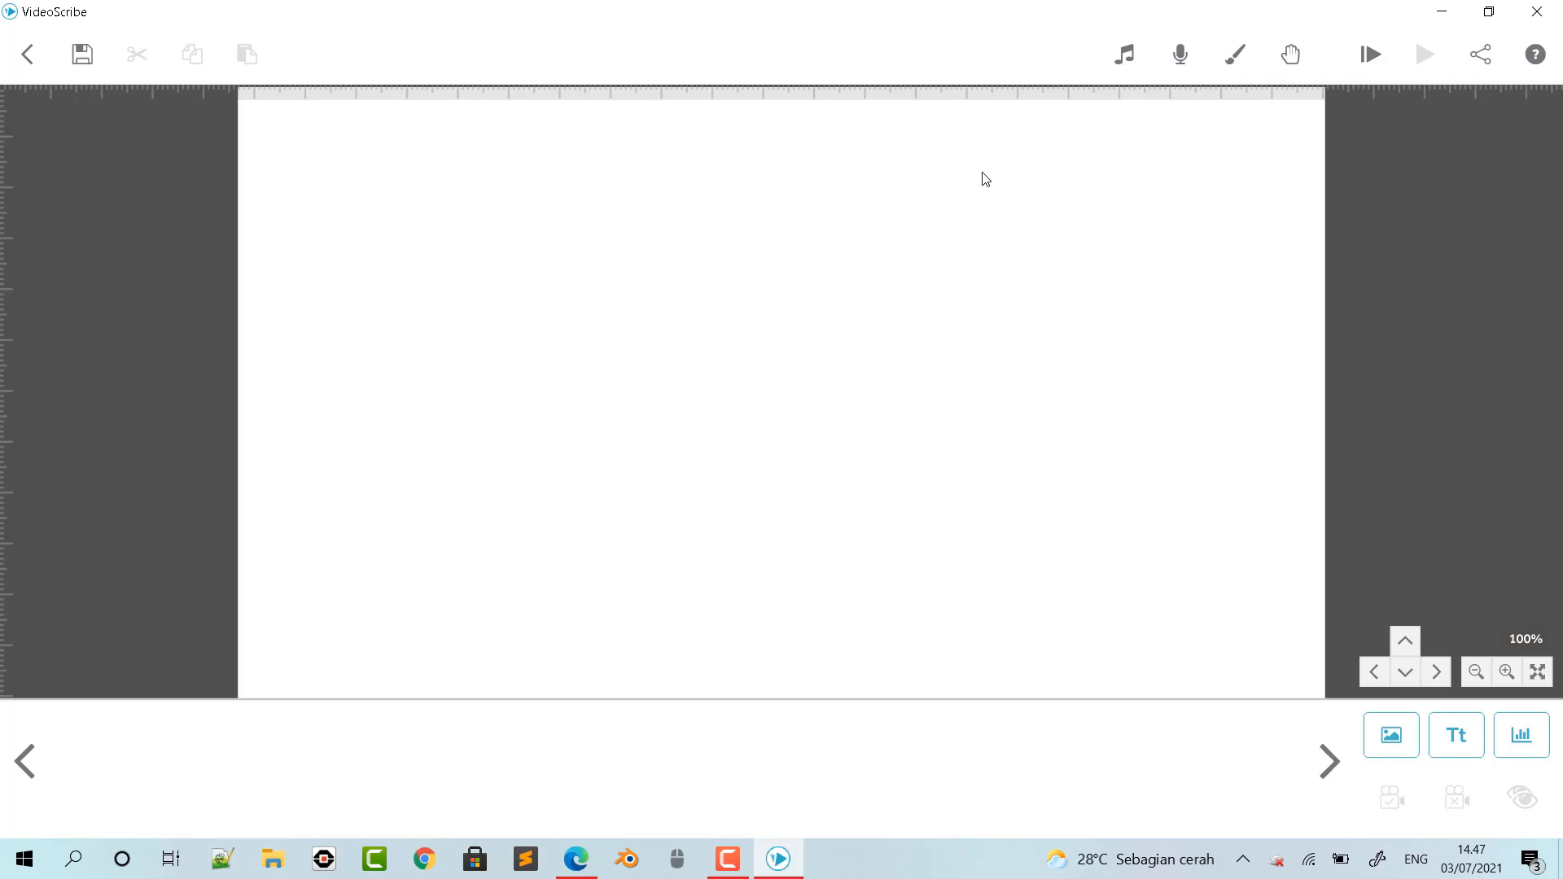
left_click(1297, 61)
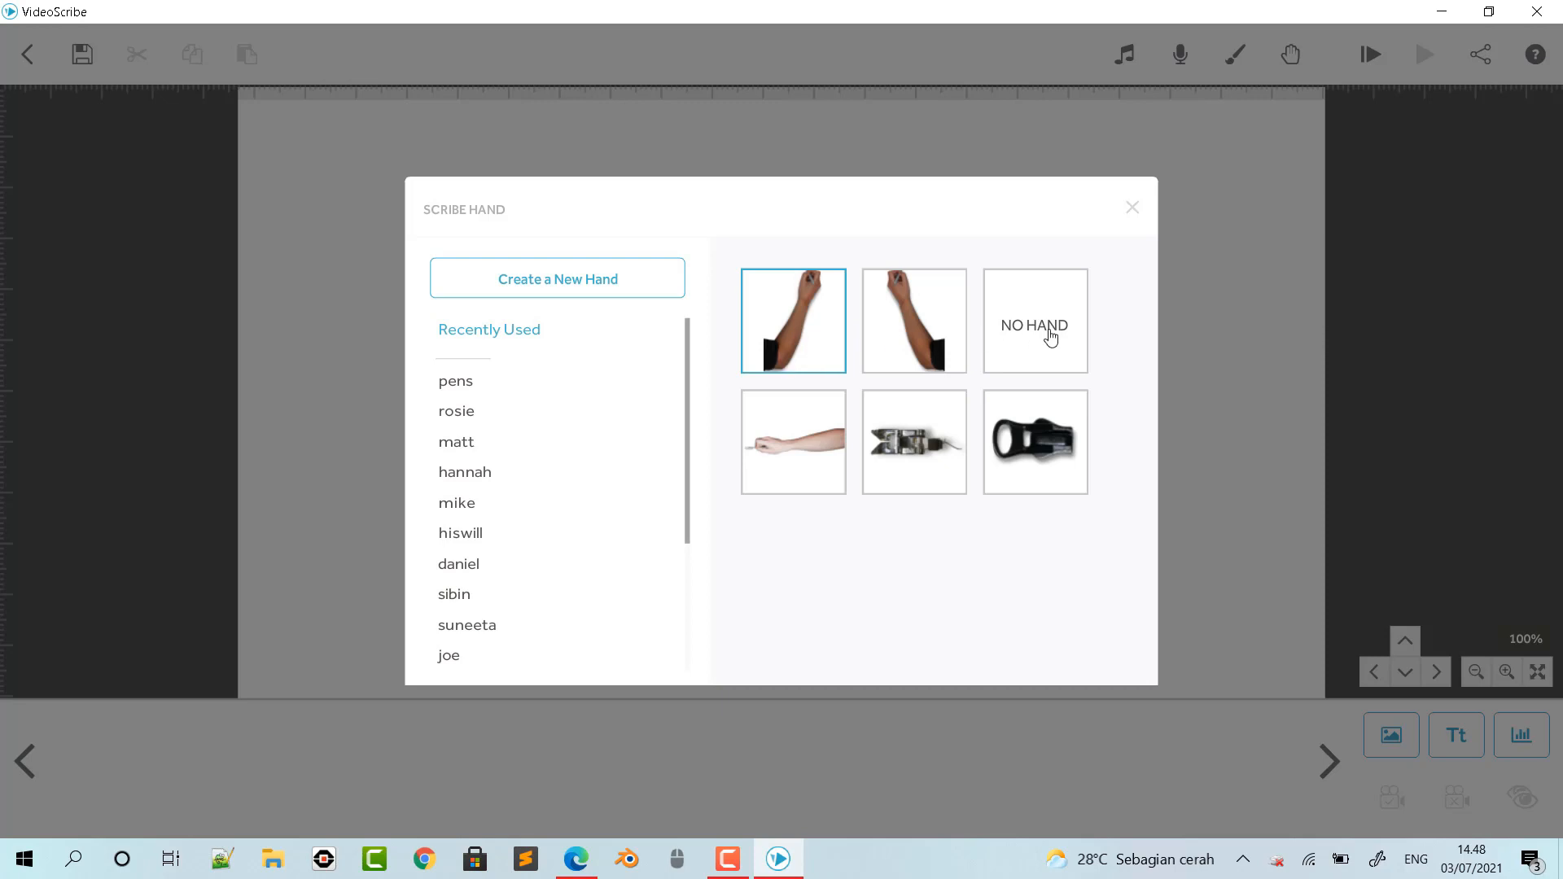
left_click(808, 329)
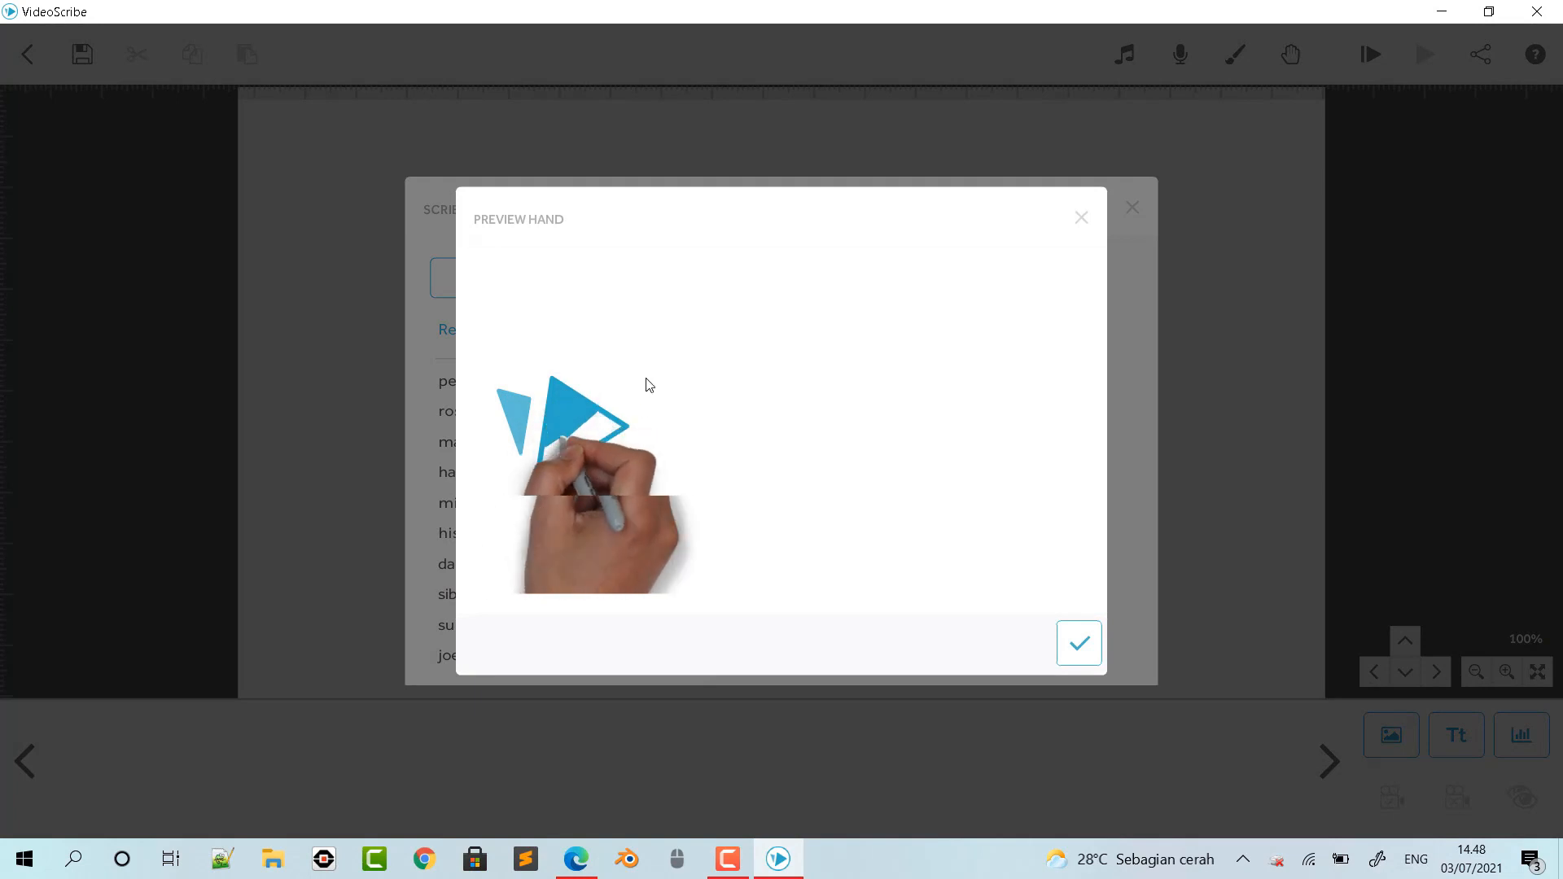
left_click(1081, 645)
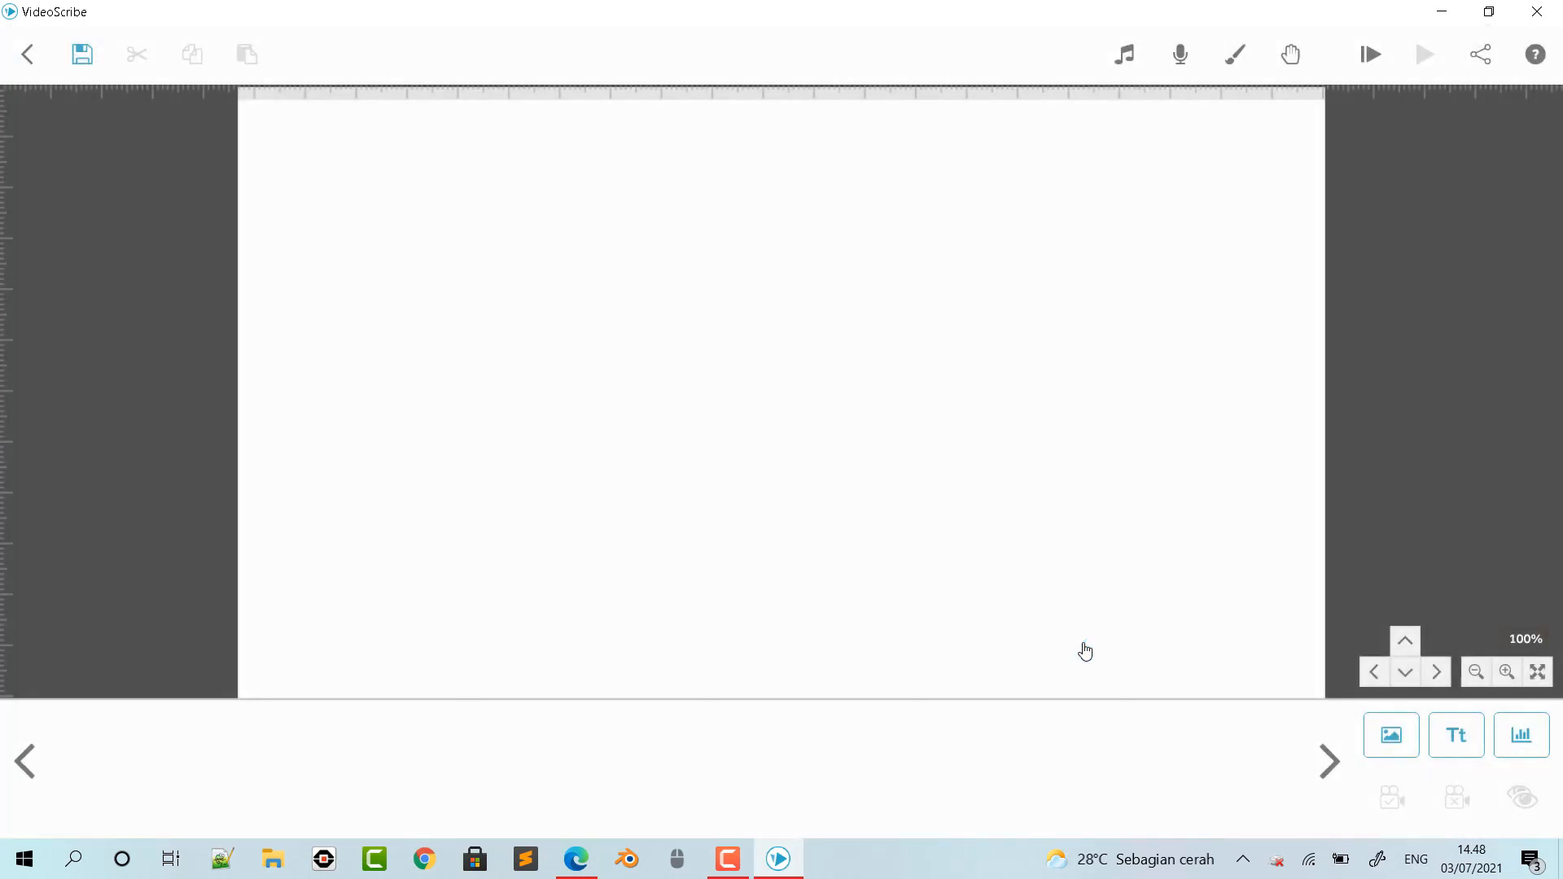
- Set the scribe's background to the plain texture in pale yellow-green #edf2be
left_click(1233, 54)
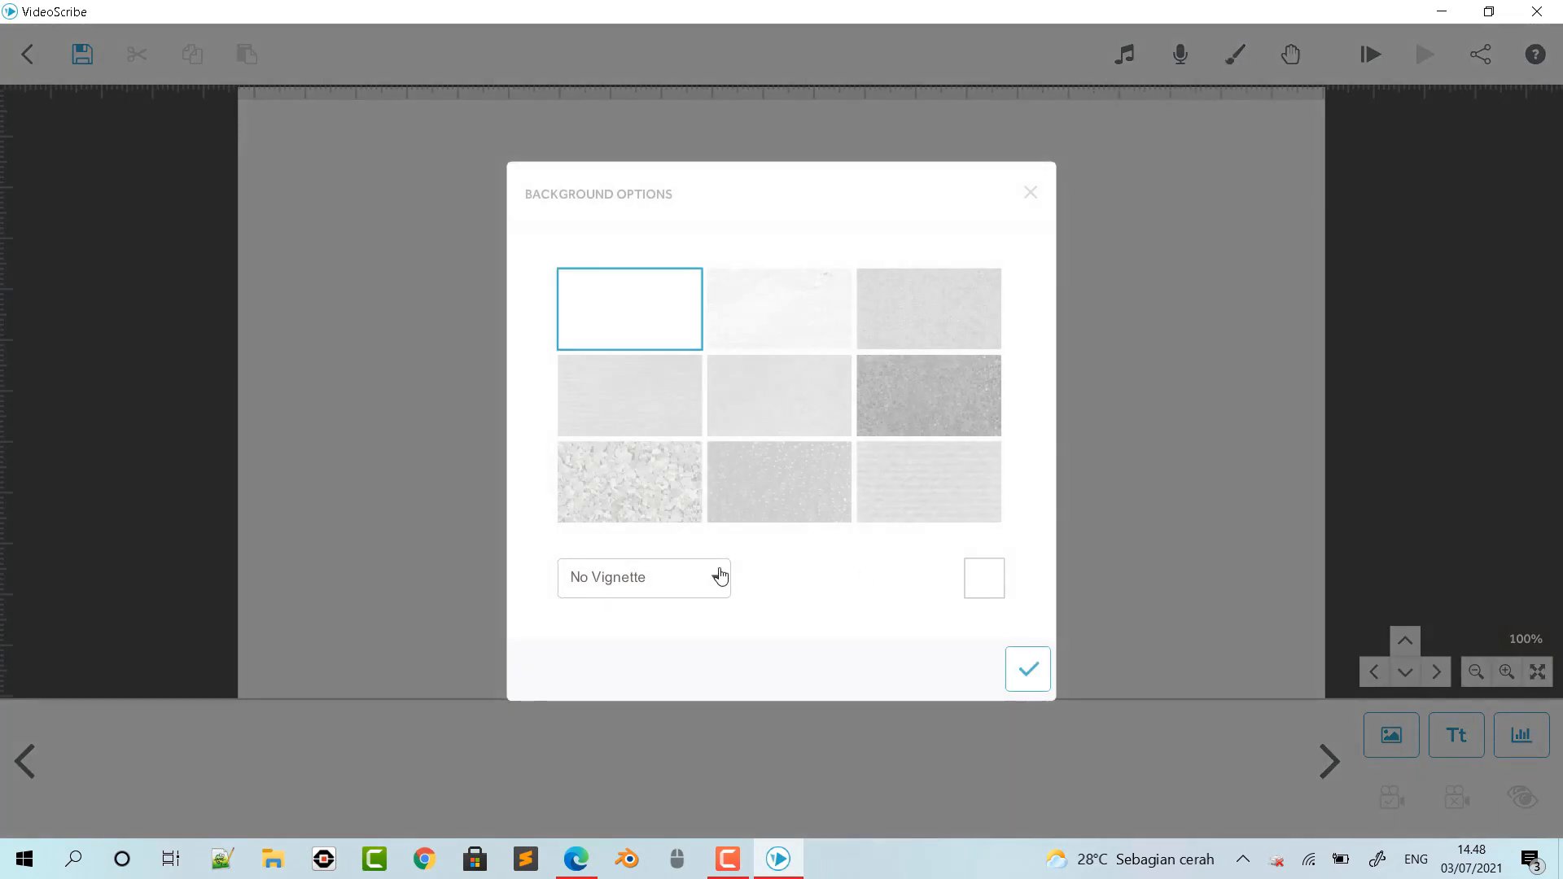
left_click(988, 585)
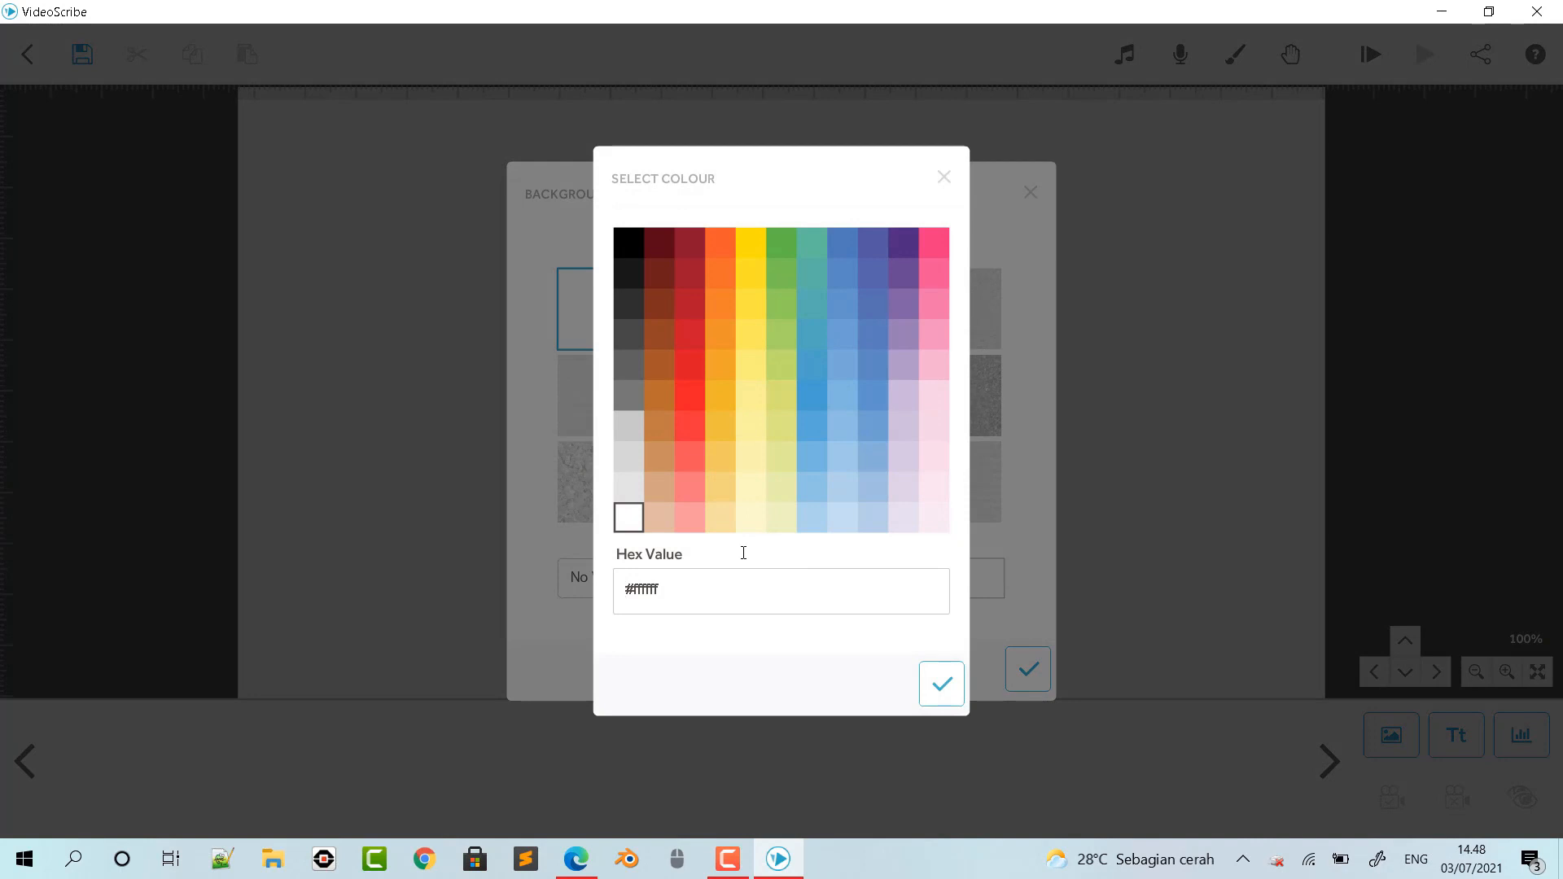
left_click(785, 520)
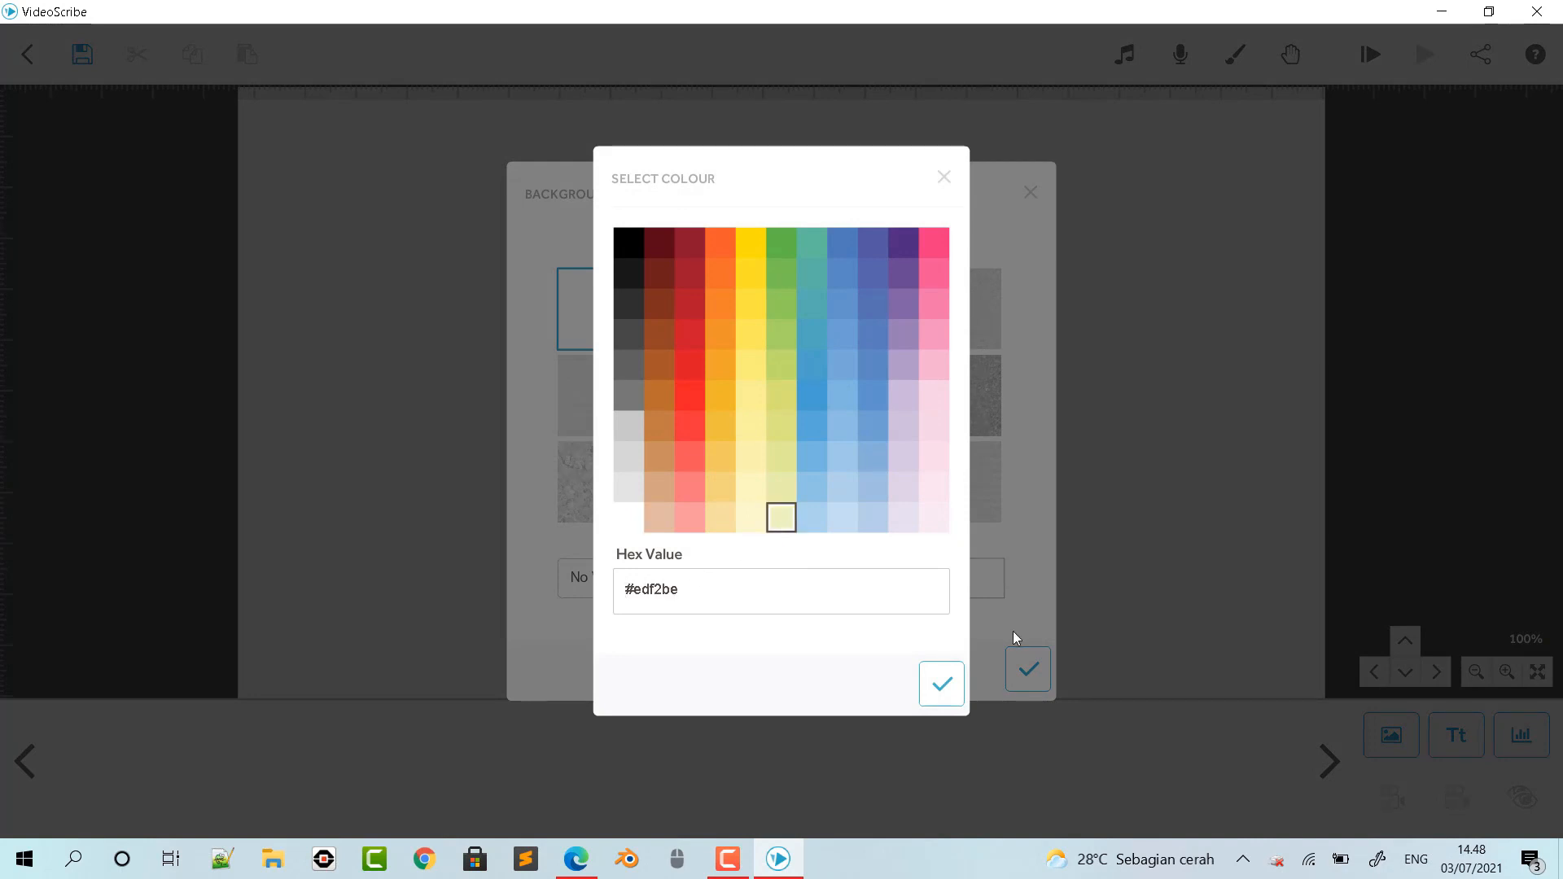
left_click(940, 685)
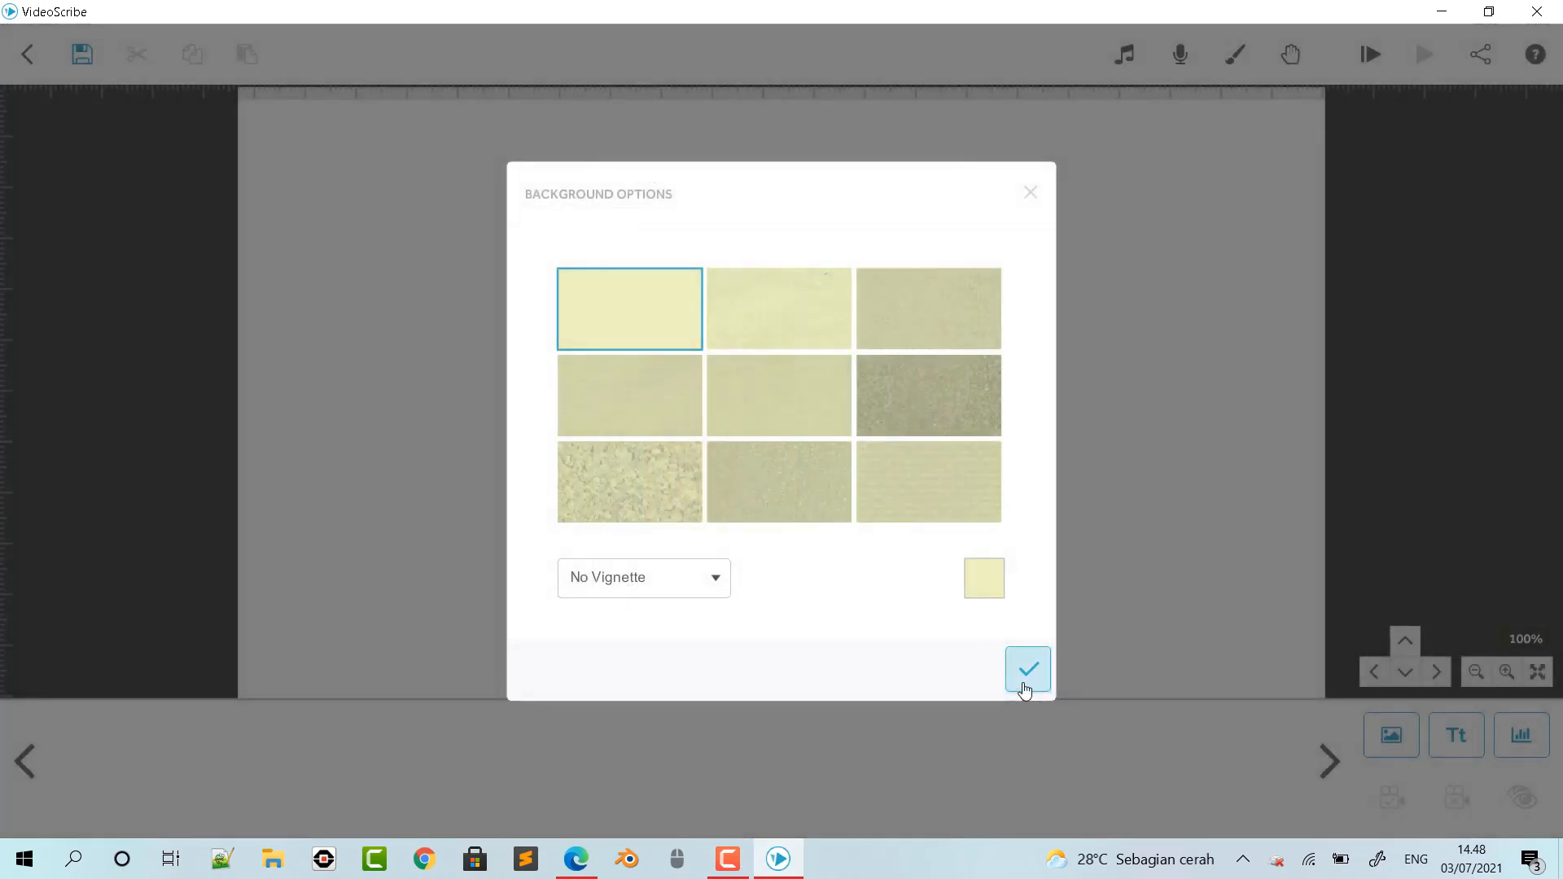
left_click(1027, 672)
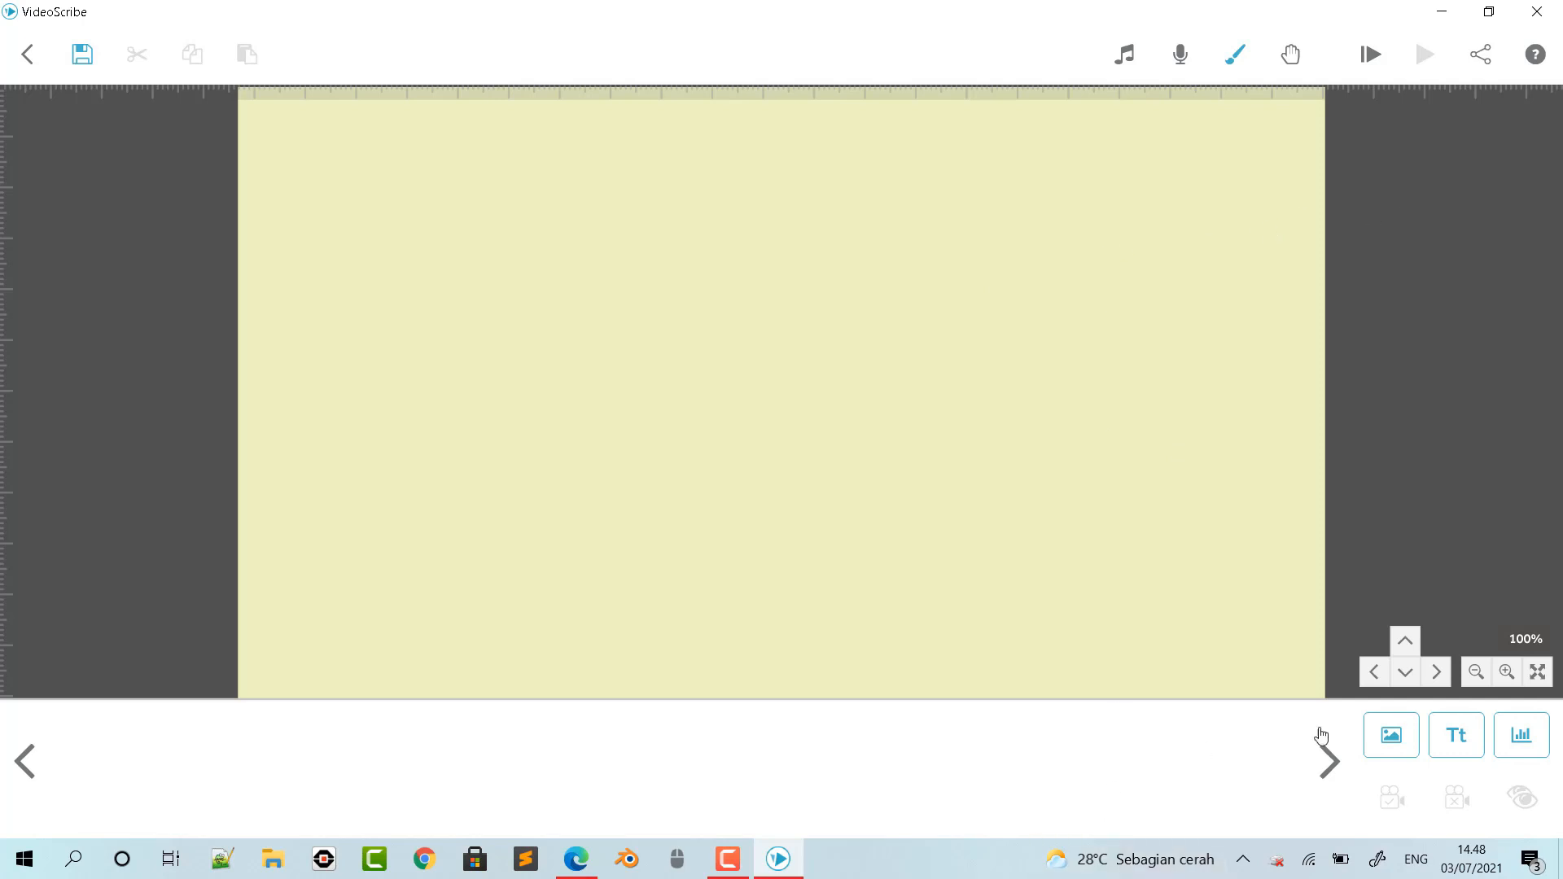
- Start a new text element in the Berlin Sans FB Demi font and enter the presenter's full name in capitals
left_click(1461, 745)
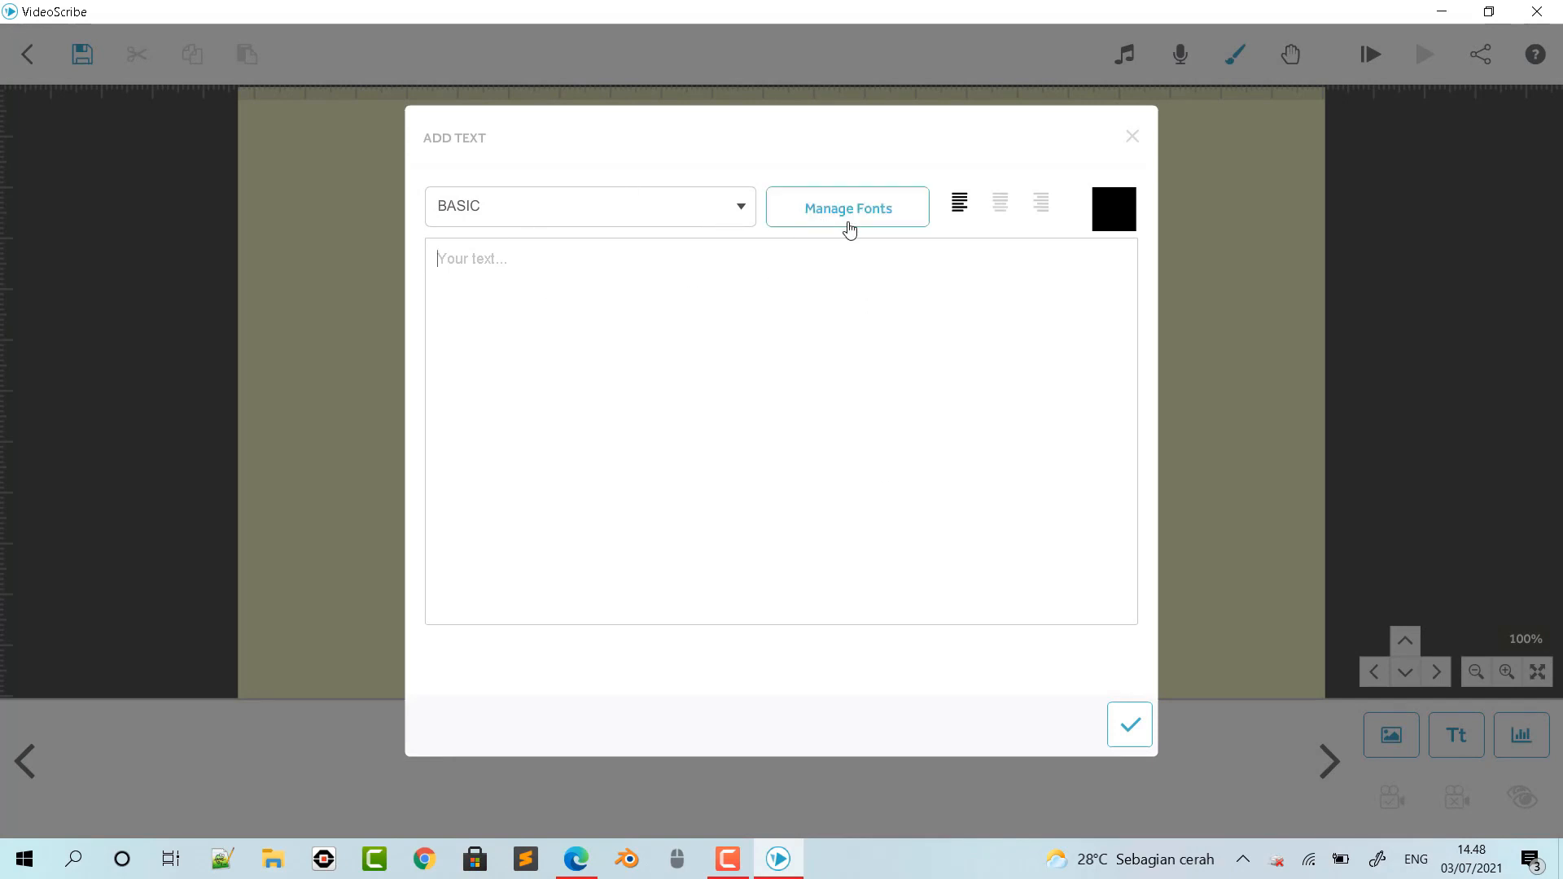
left_click(742, 214)
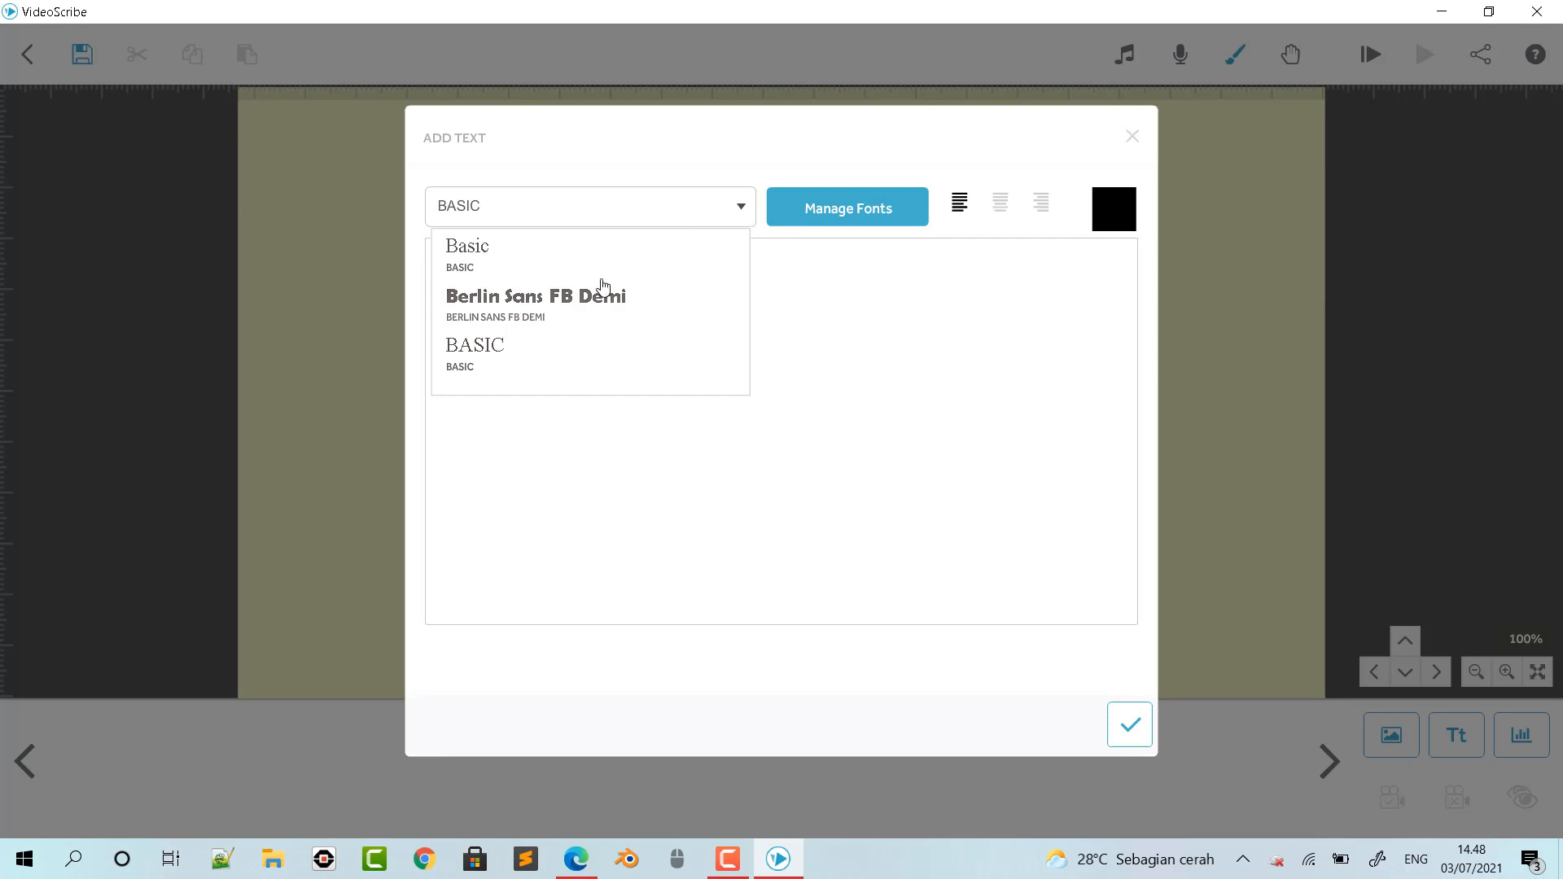
left_click(519, 314)
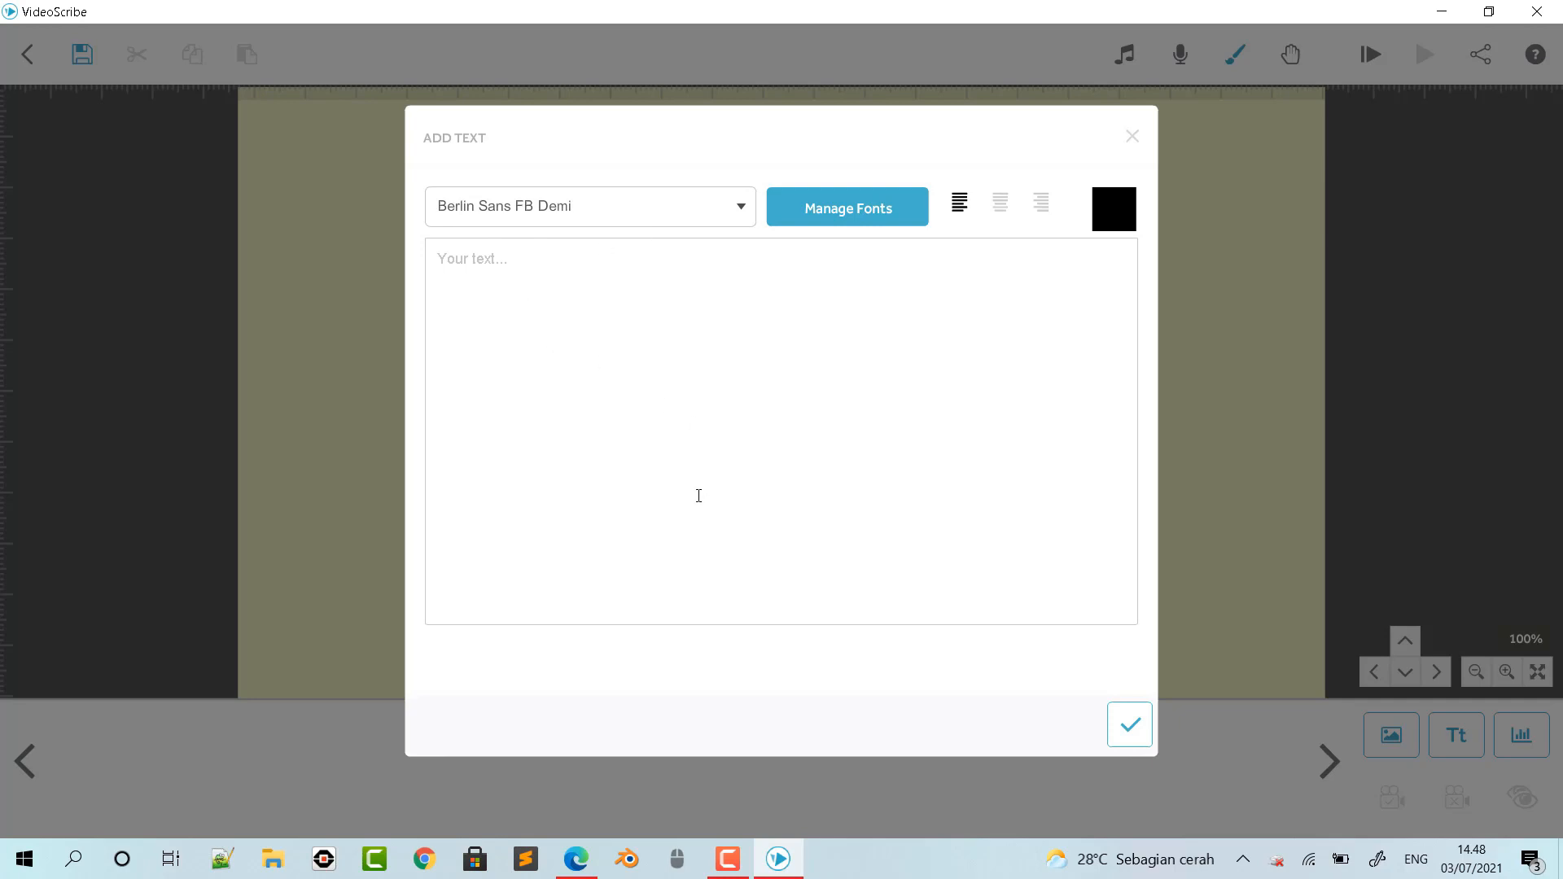
left_click(865, 213)
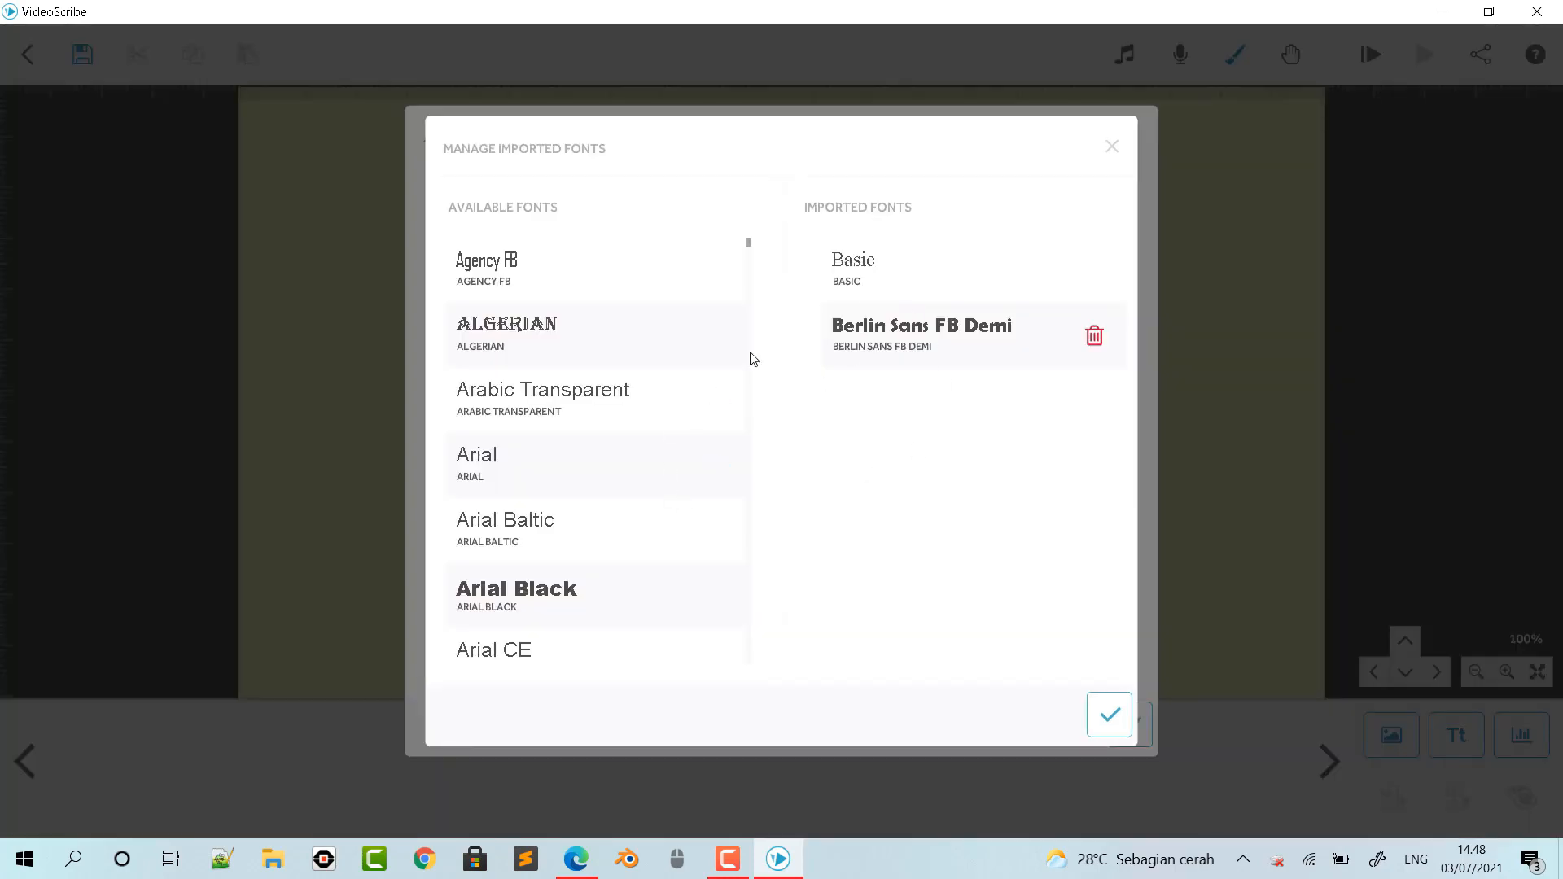
left_click(1110, 149)
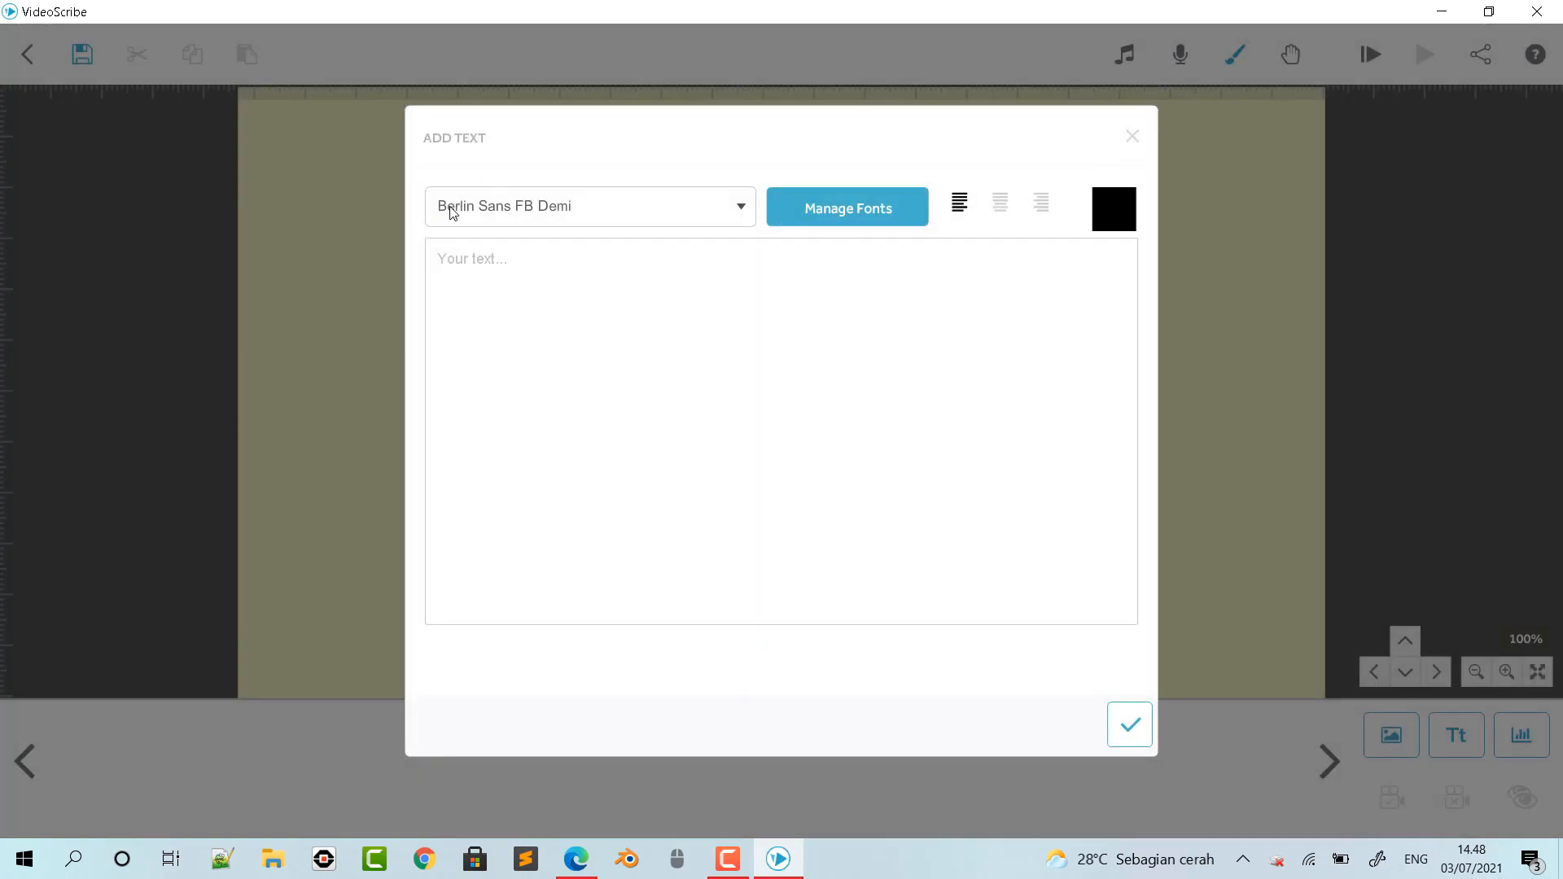
left_click(488, 265)
type("WETY DWI YUNINGSIH")
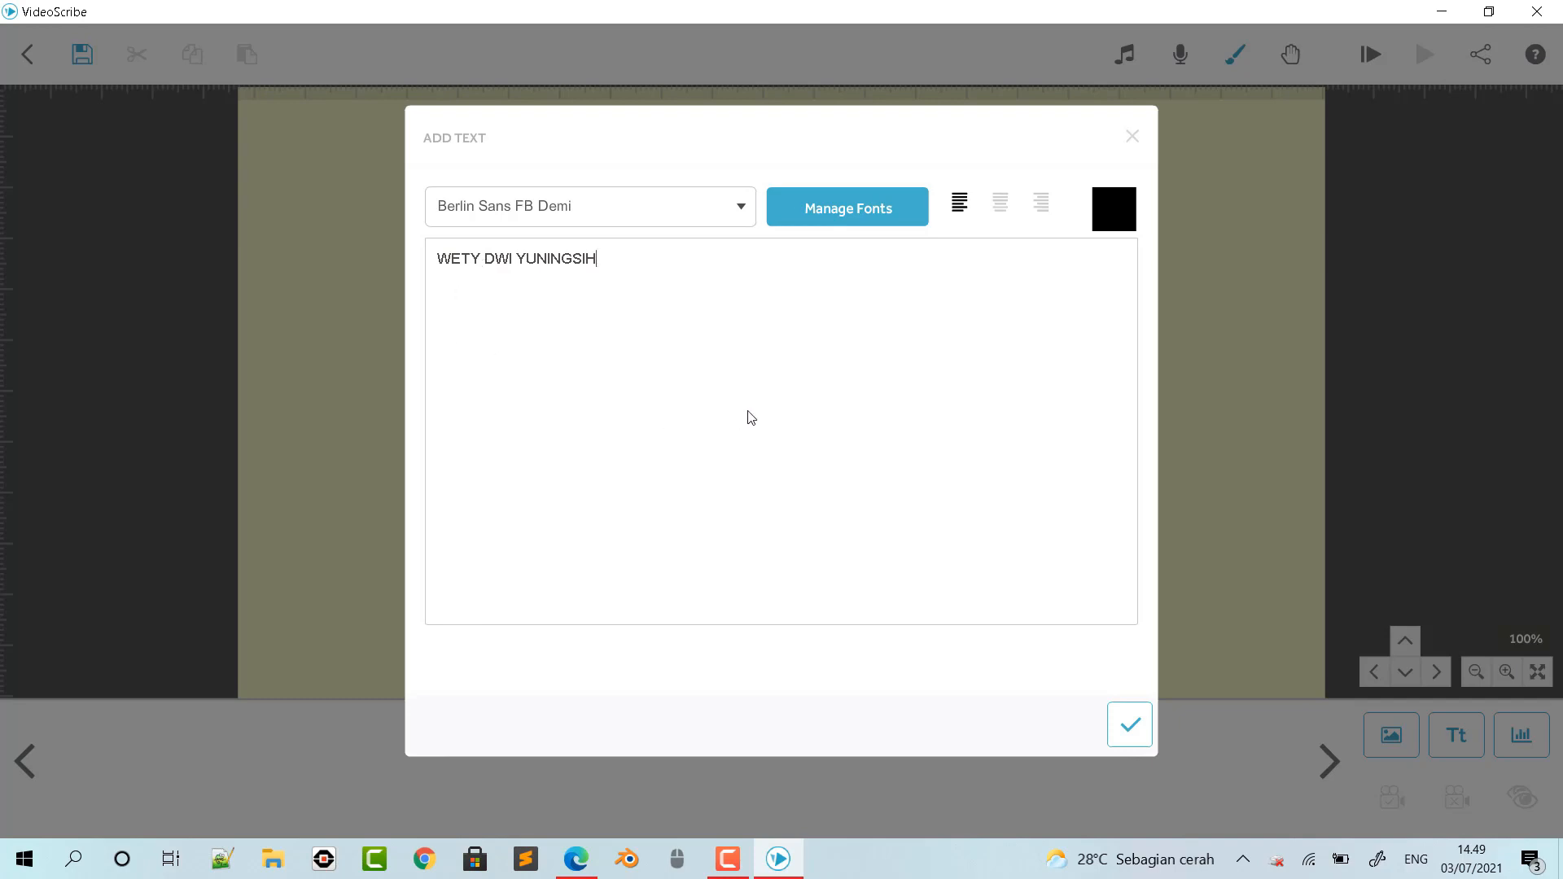
- Colour the name text medium blue, add it to the canvas and place it slightly smaller in the canvas's lower-left corner
left_click(1120, 221)
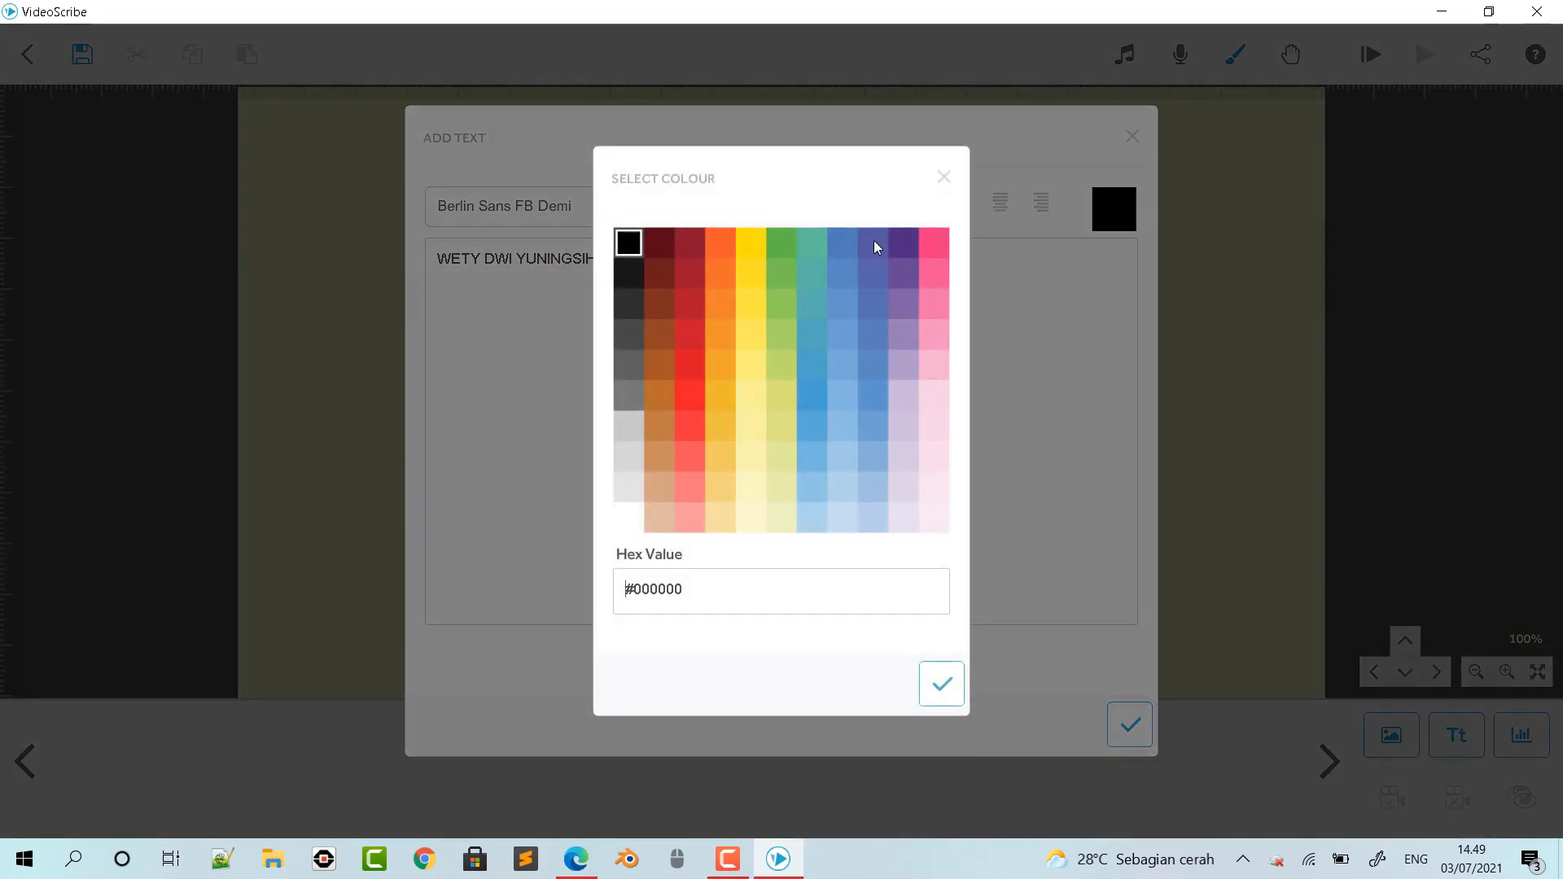
left_click(843, 242)
left_click(943, 683)
left_click(1129, 724)
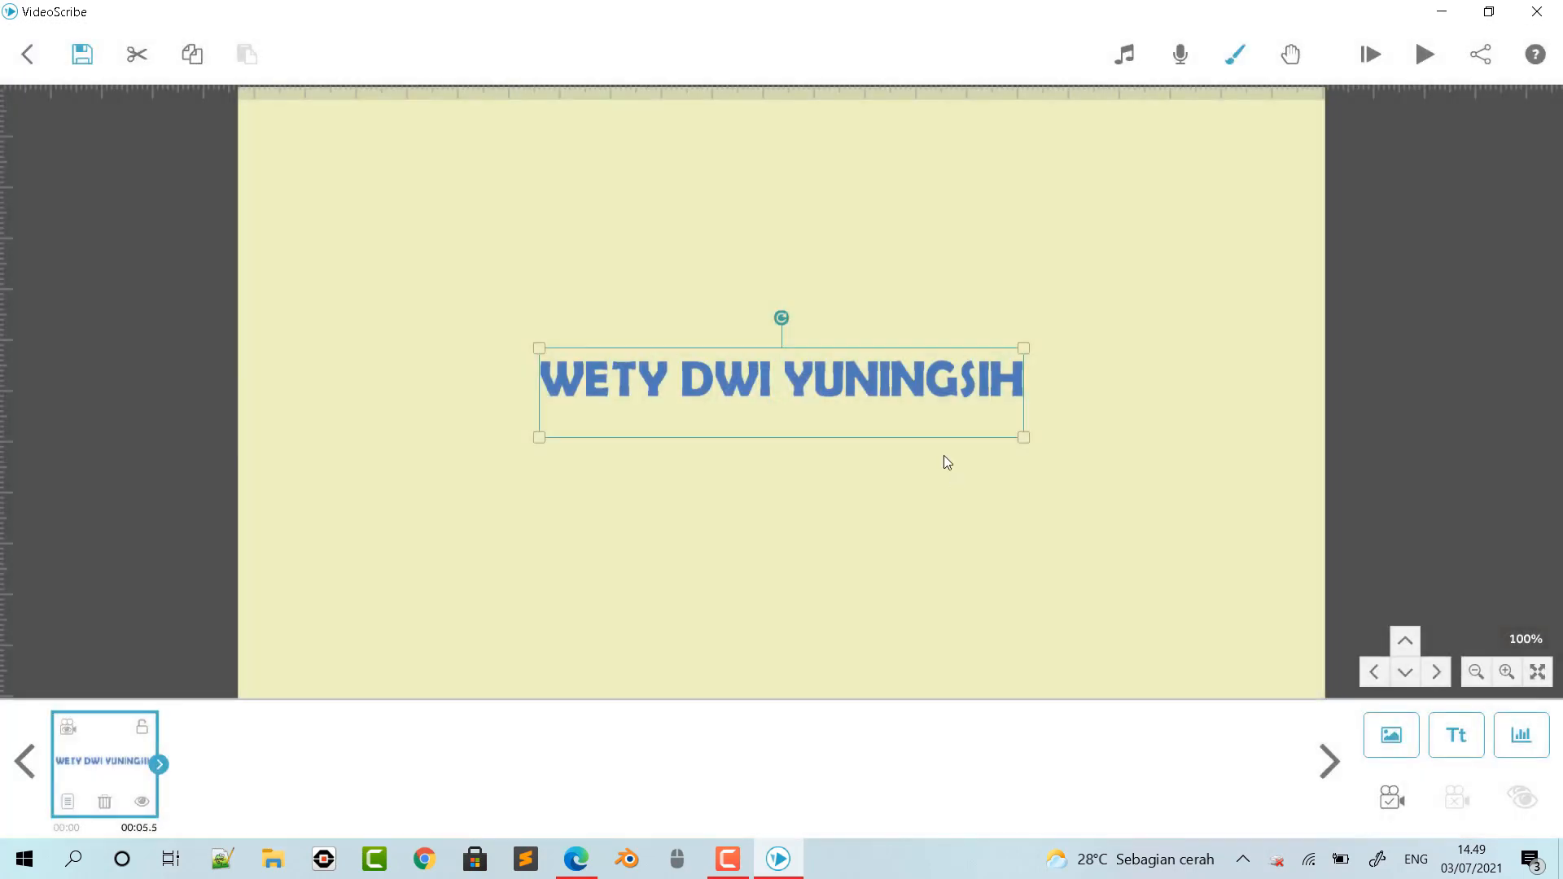
left_click_drag(940, 367, 702, 573)
left_click_drag(625, 617, 606, 632)
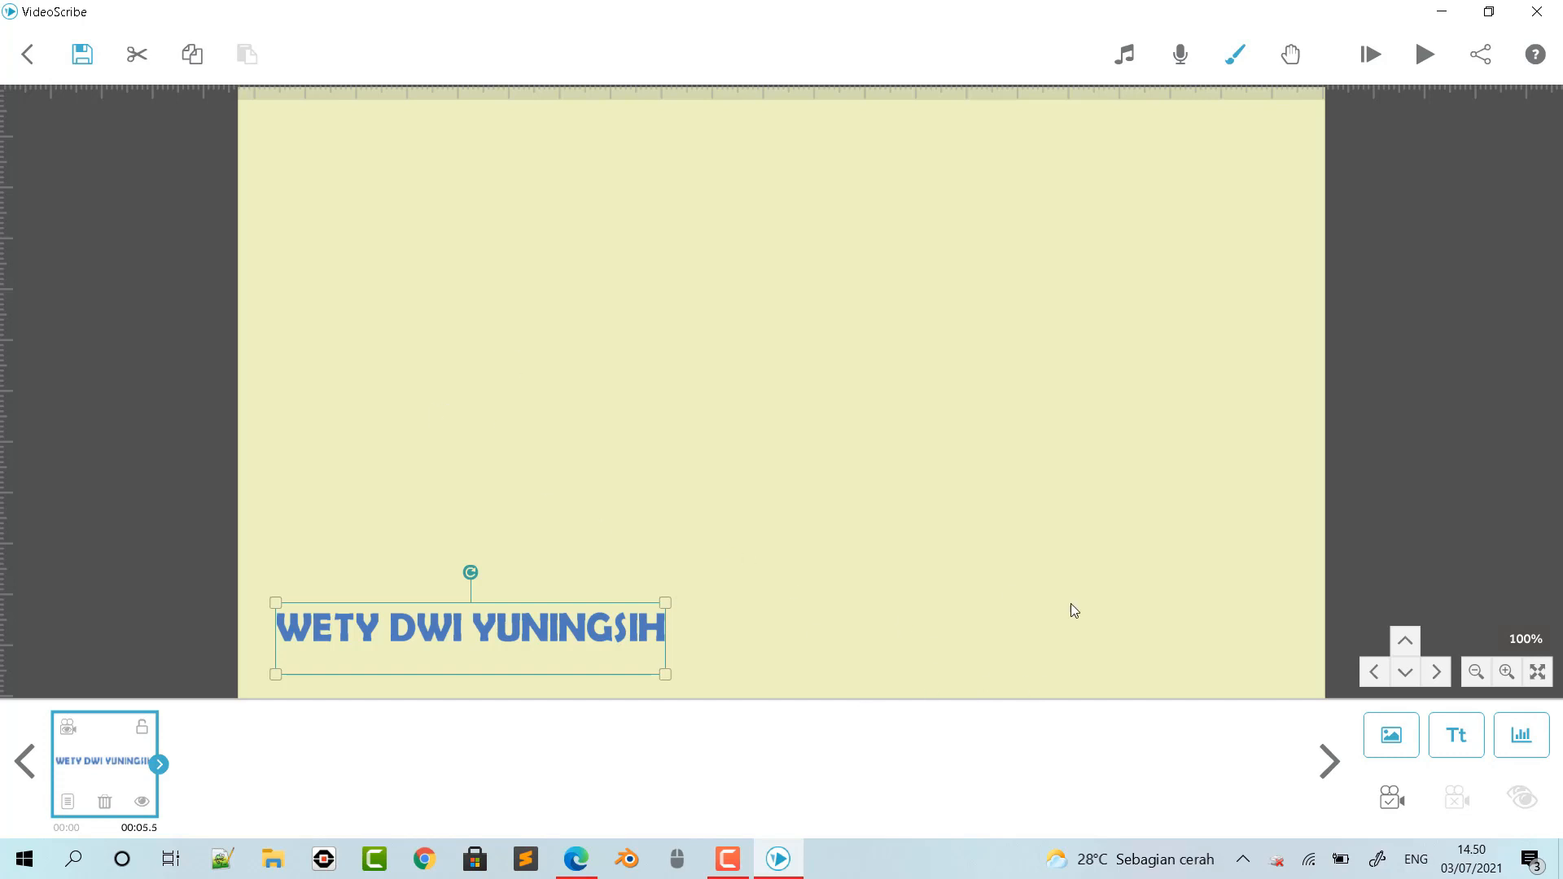
- Add the grey cloud-shaped thought bubble from page 3 of the Callout images and move it to the canvas's upper-left area
left_click(1392, 735)
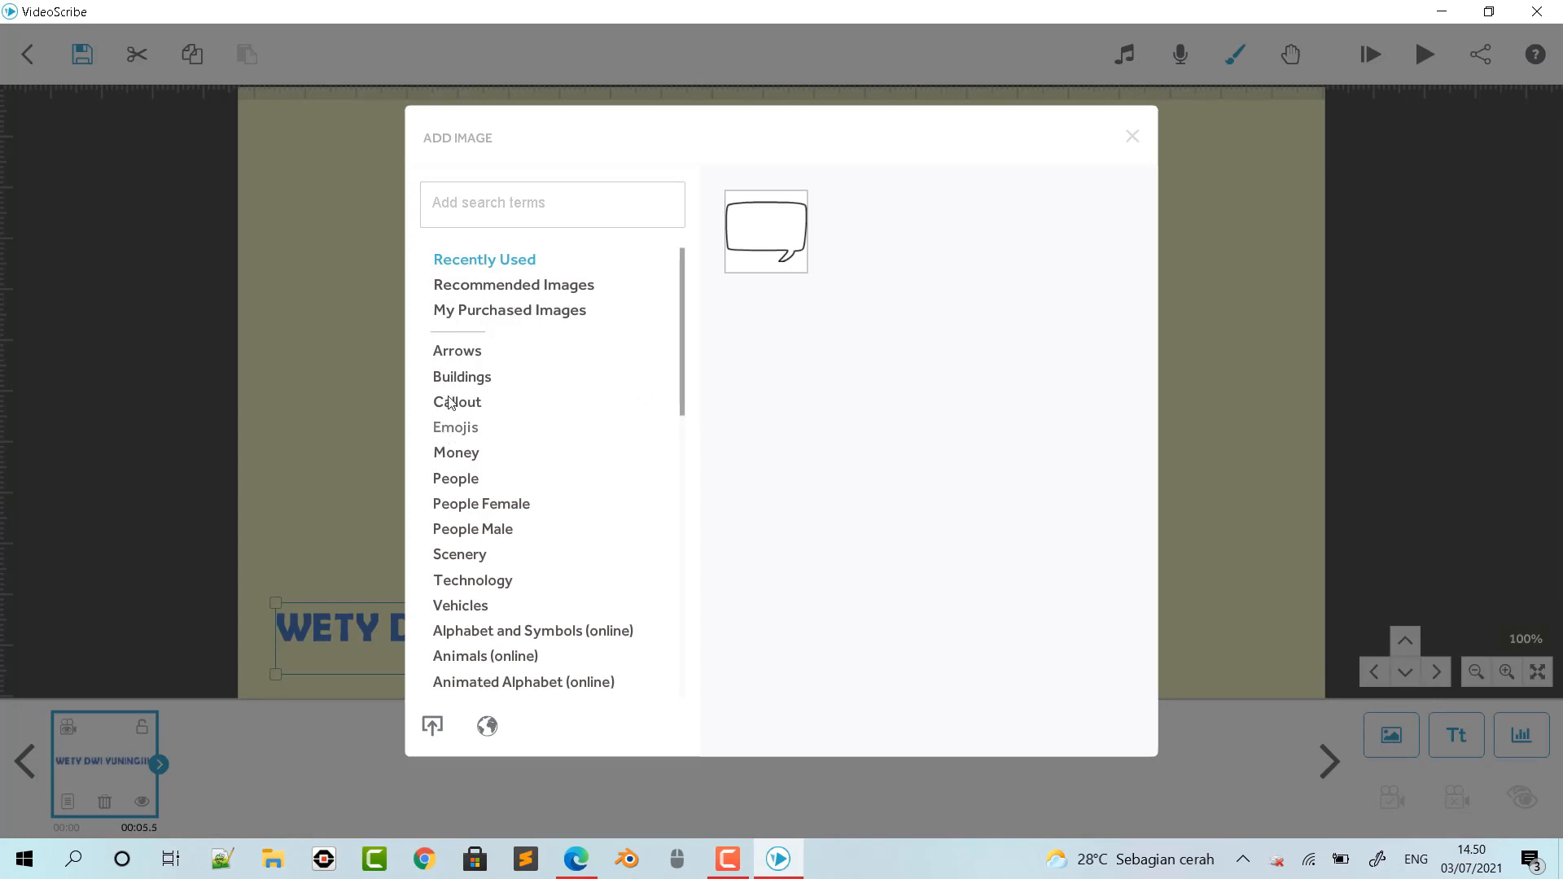
left_click(472, 403)
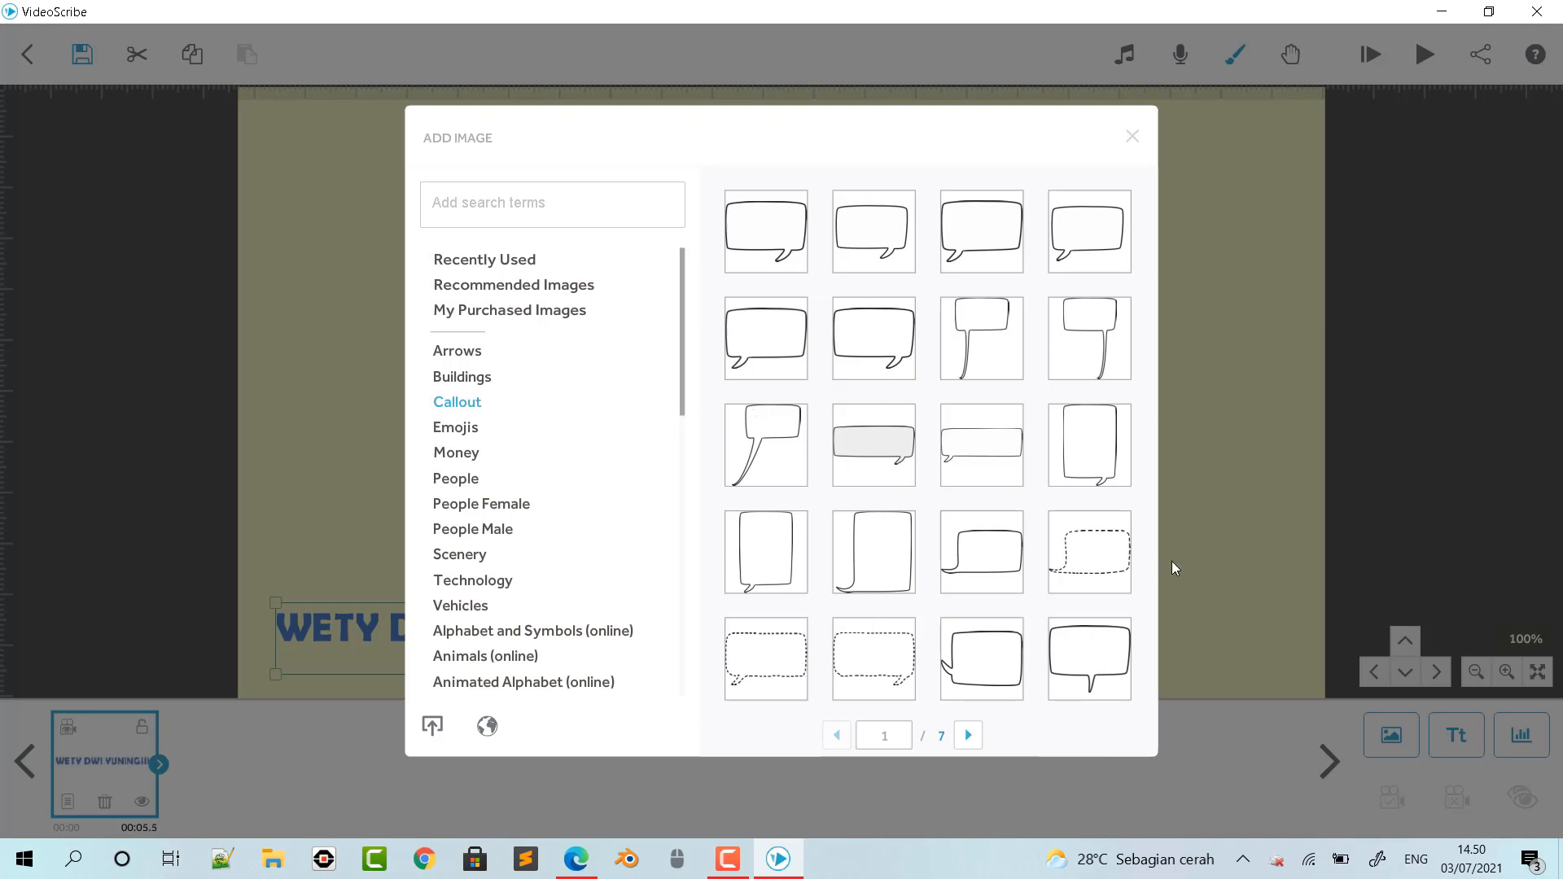
left_click(968, 736)
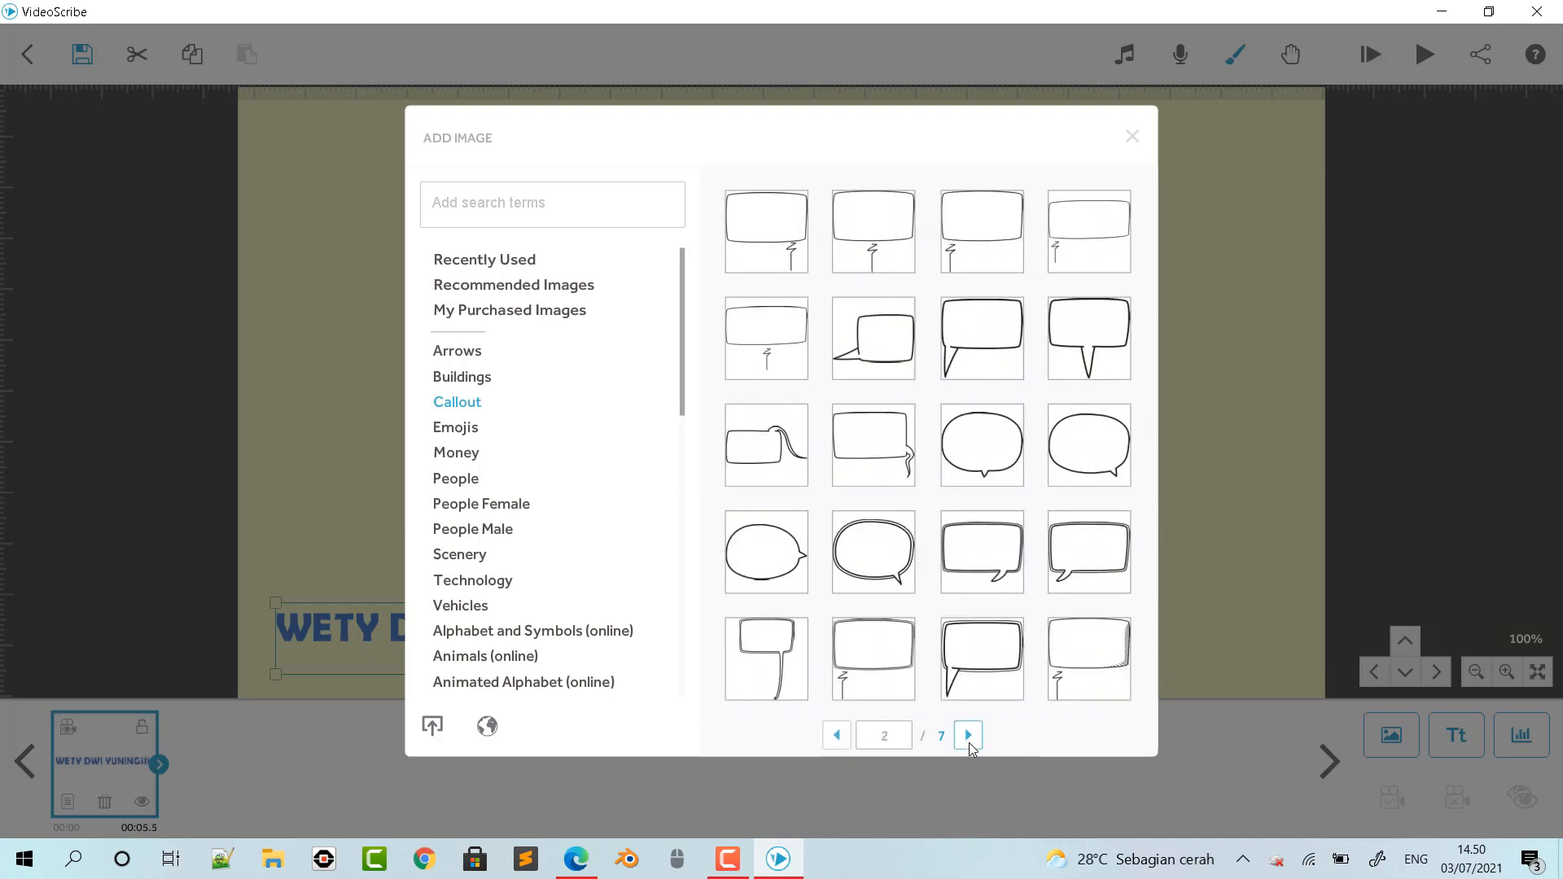
left_click(969, 746)
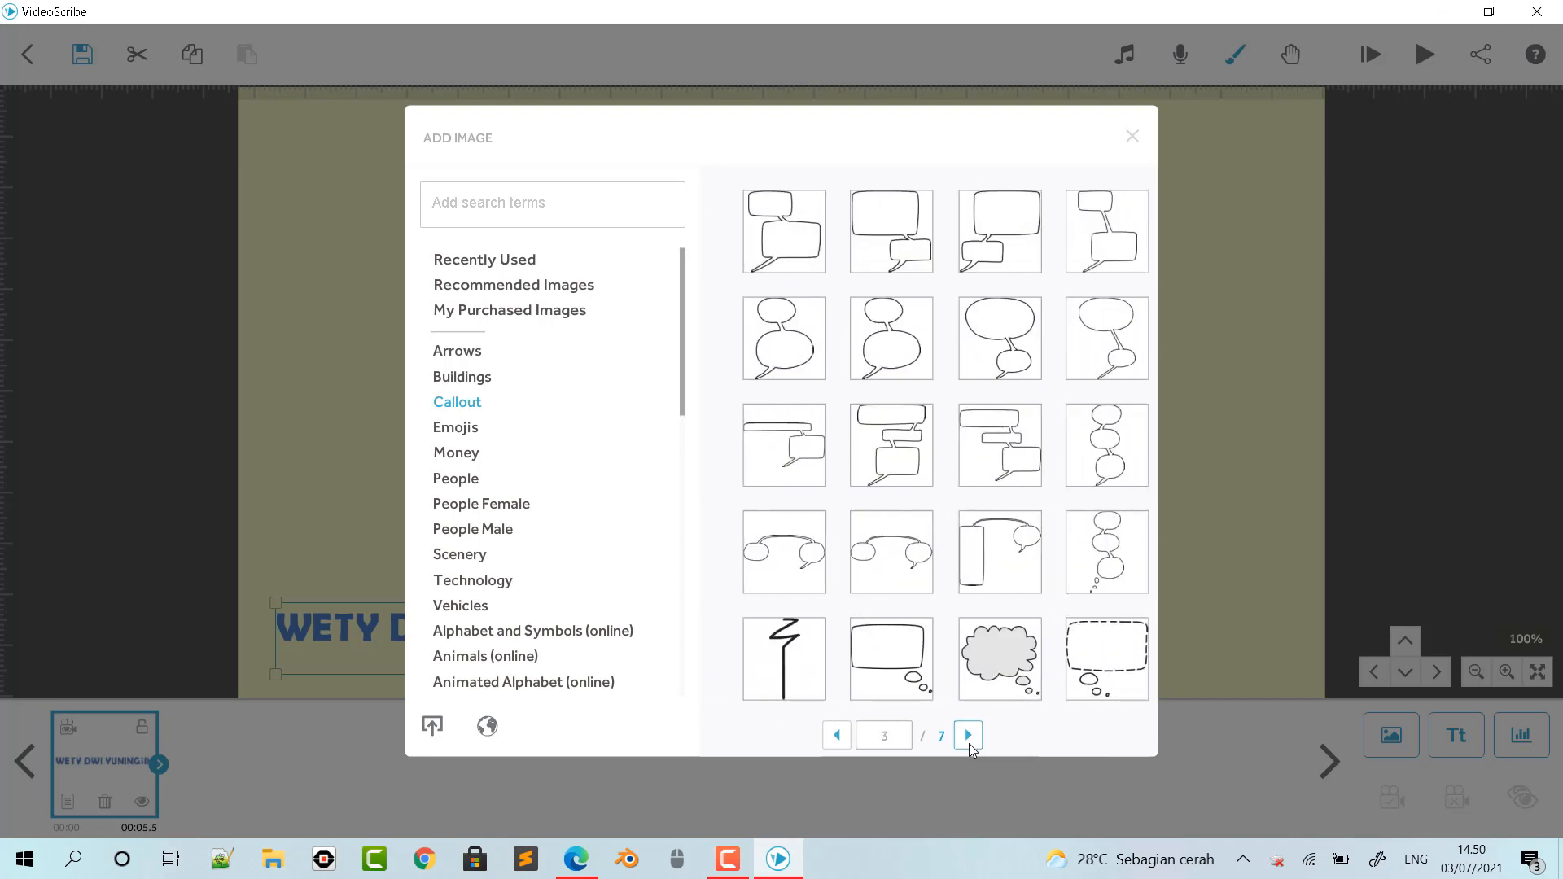
left_click(984, 659)
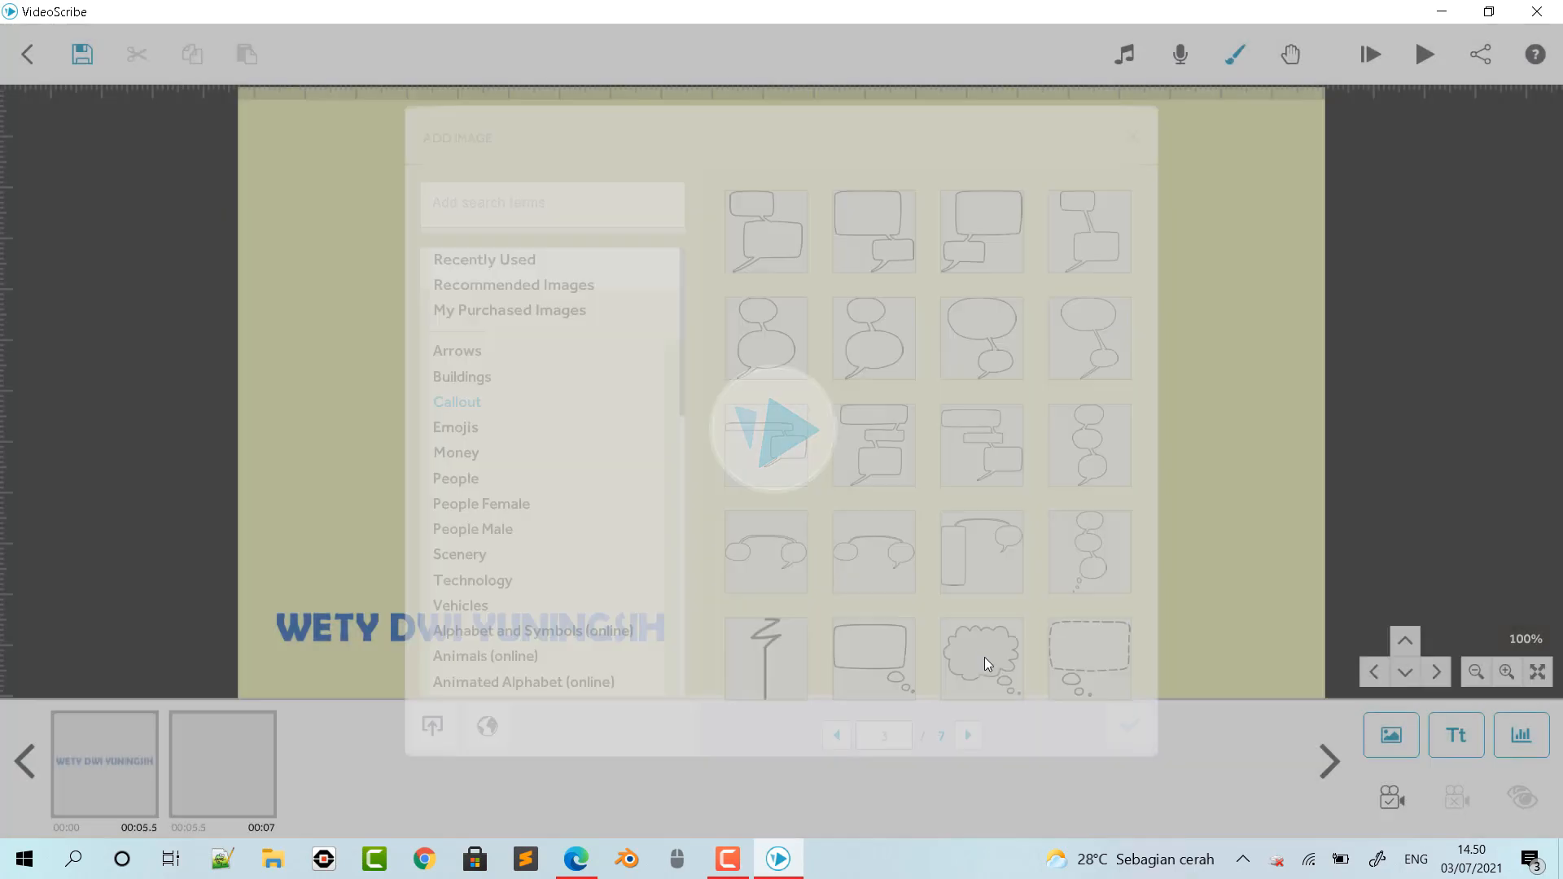
left_click_drag(902, 414, 731, 316)
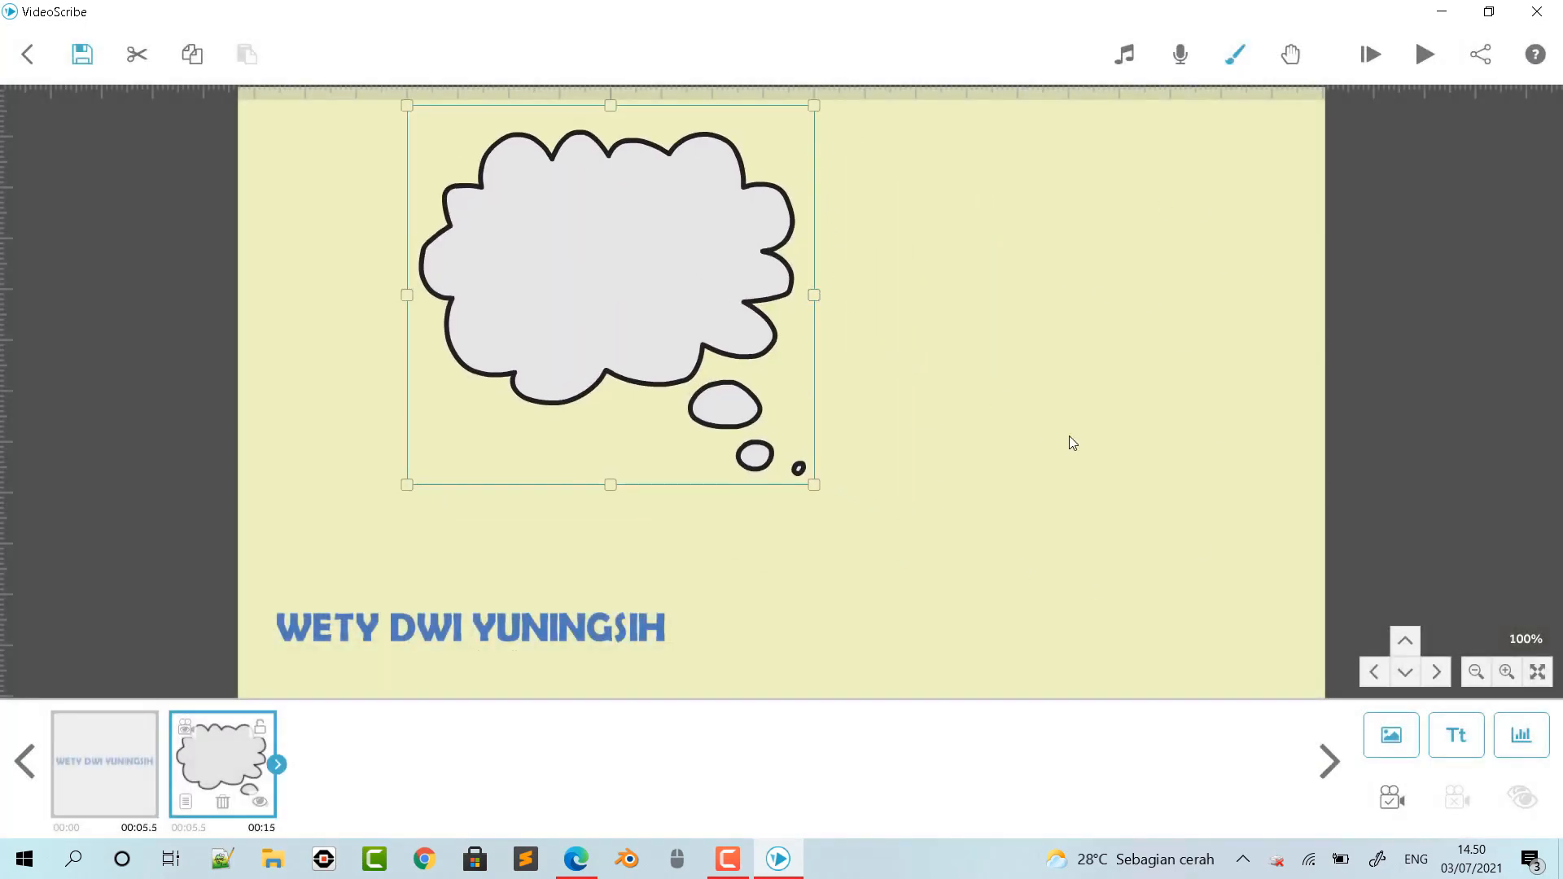
- Widen and flatten the cloud-shaped thought bubble and move it into the canvas's upper-left corner
left_click_drag(823, 291, 902, 324)
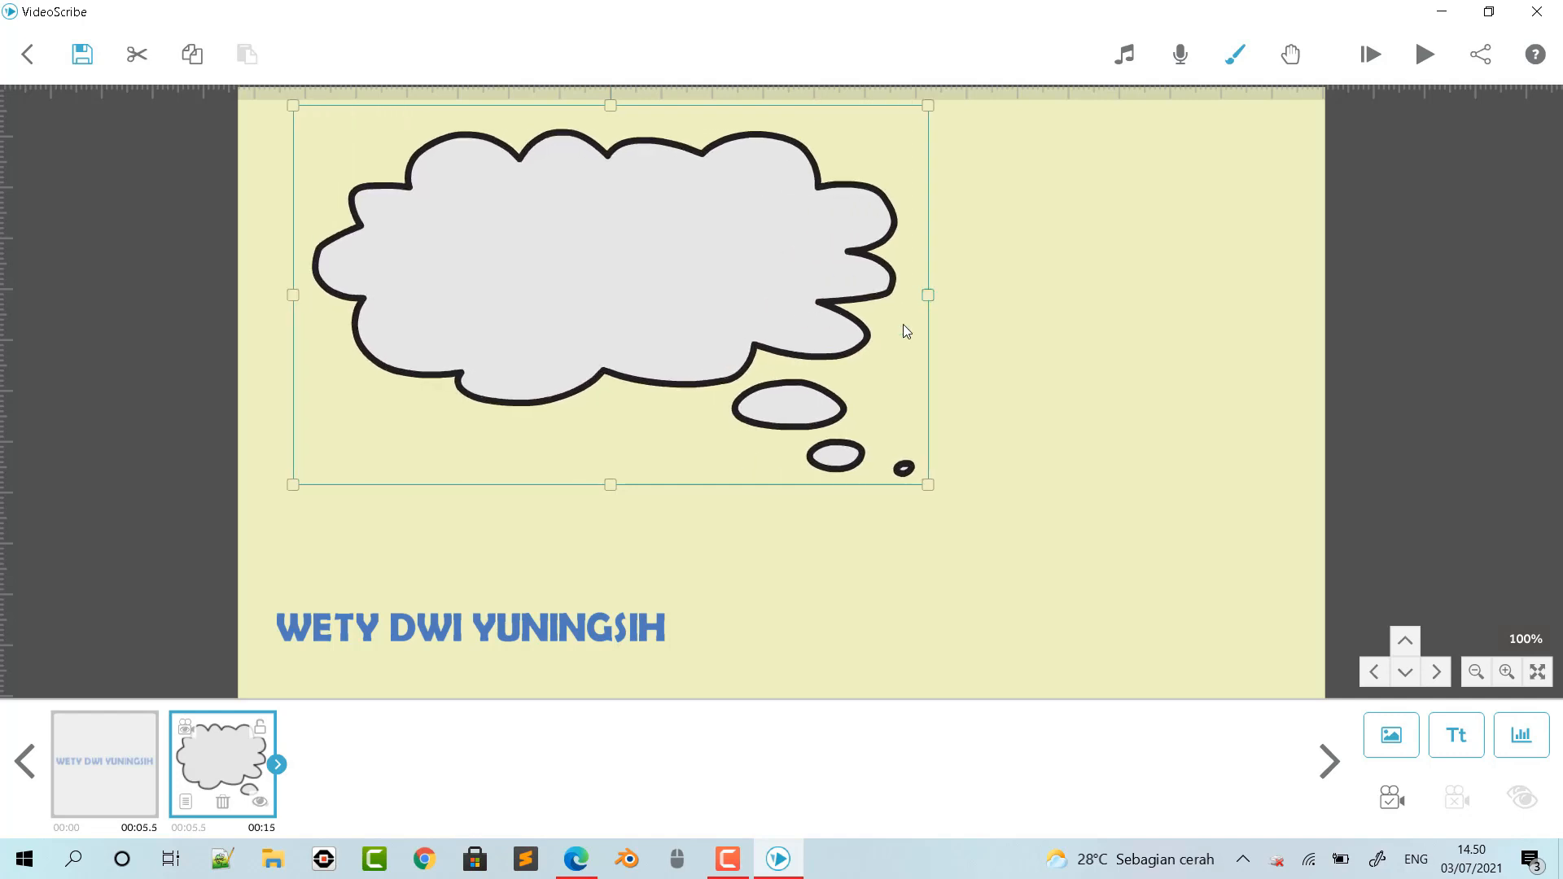
left_click_drag(609, 490, 604, 427)
left_click(606, 293)
left_click_drag(636, 326, 605, 267)
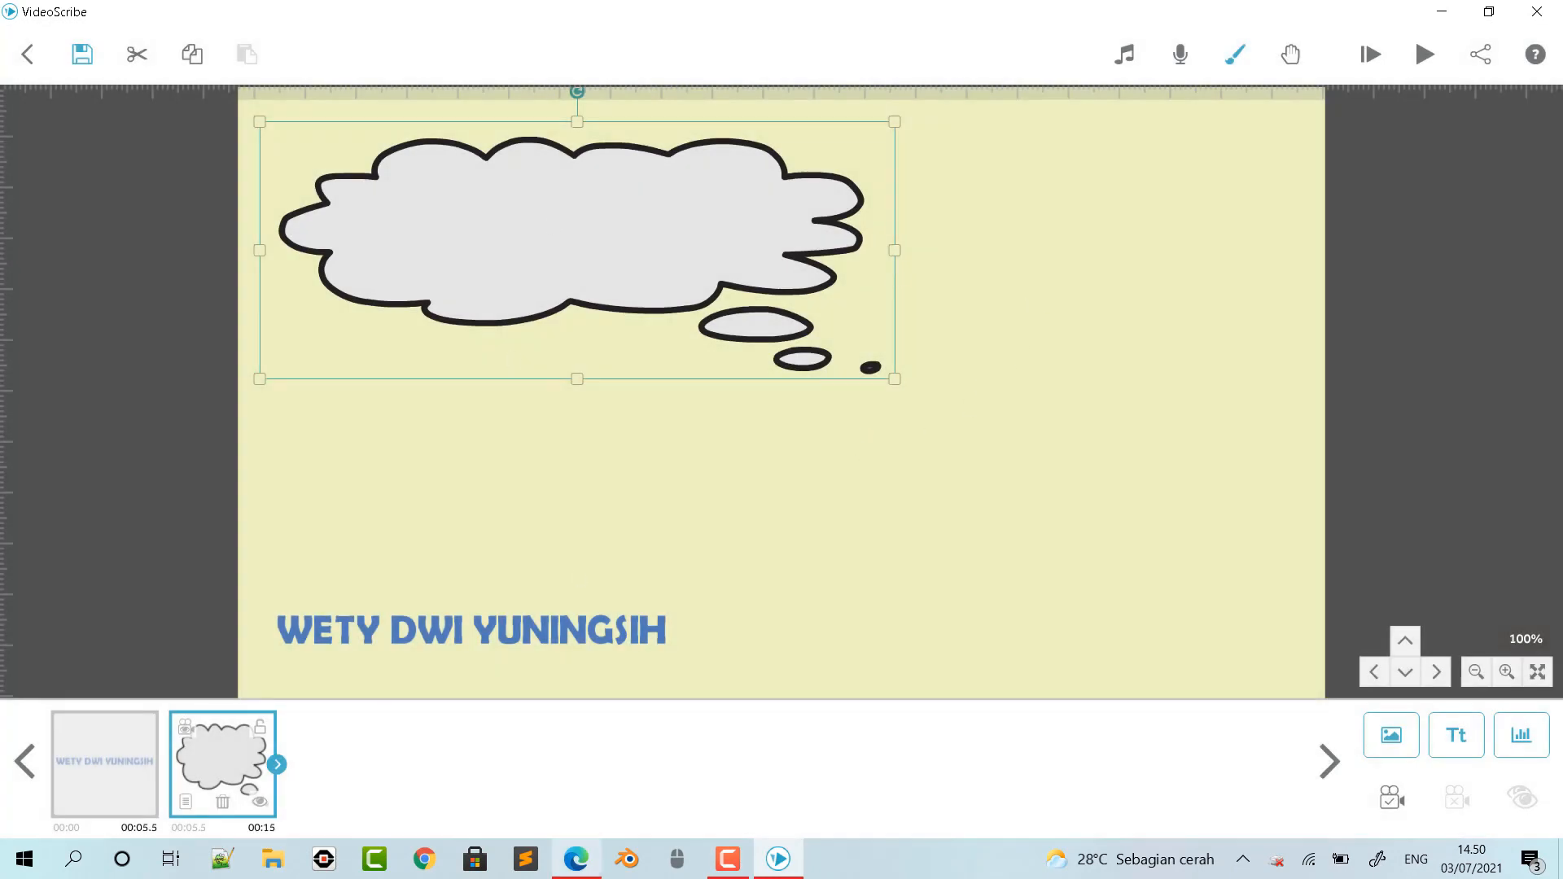
- Switch to the module PDF in Edge, read page 1's lesson title, competencies and indicators, and return to VideoScribe
left_click(579, 861)
scroll(775, 573, "up", 5)
scroll(774, 574, "up", 15)
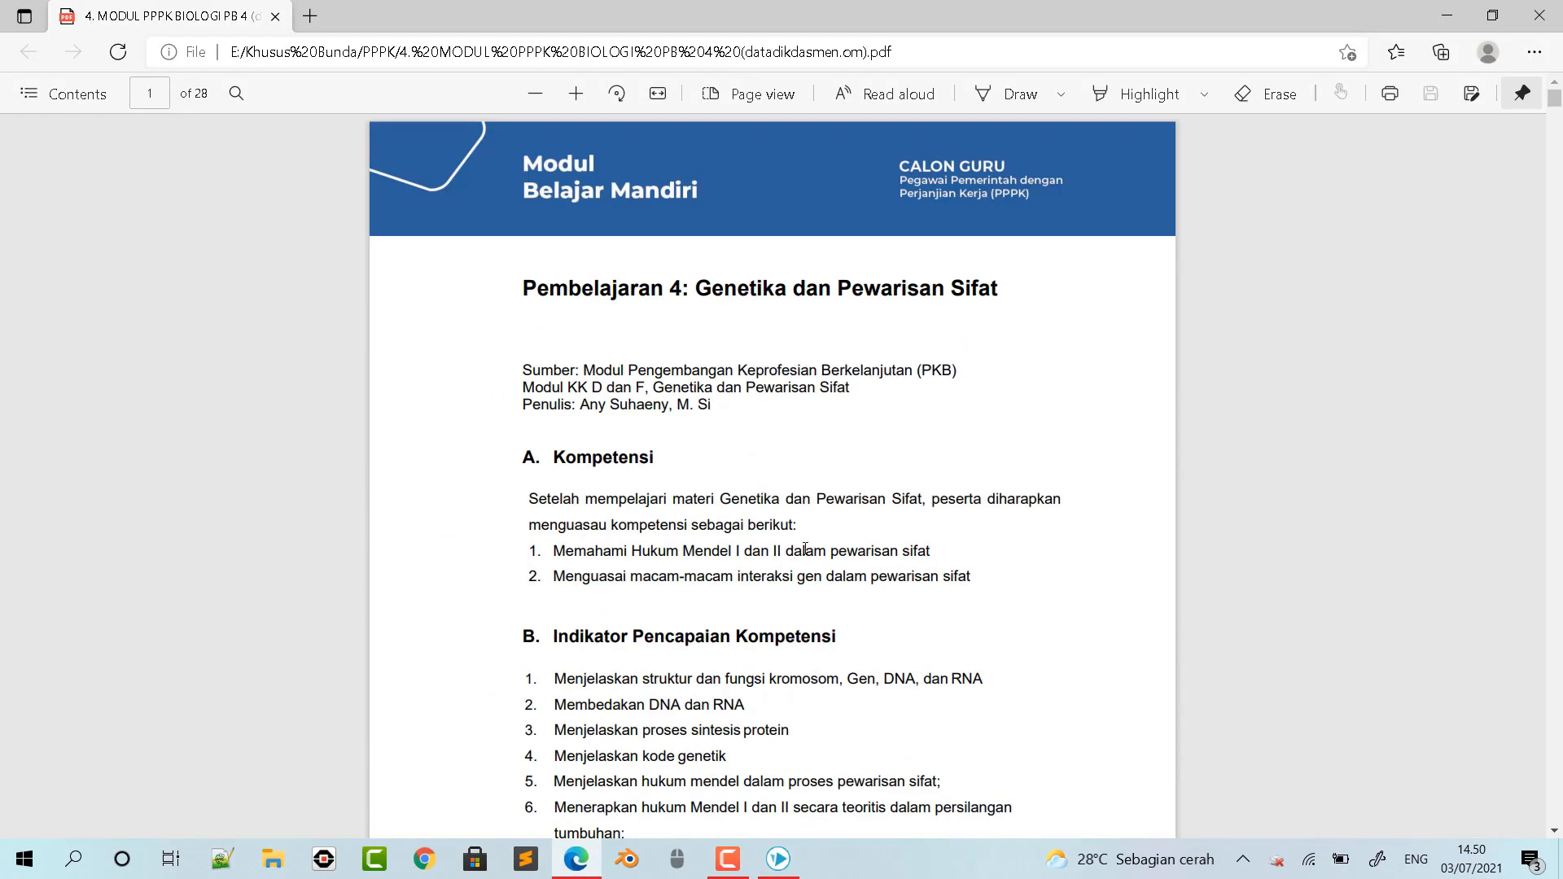
scroll(973, 399, "down", 4)
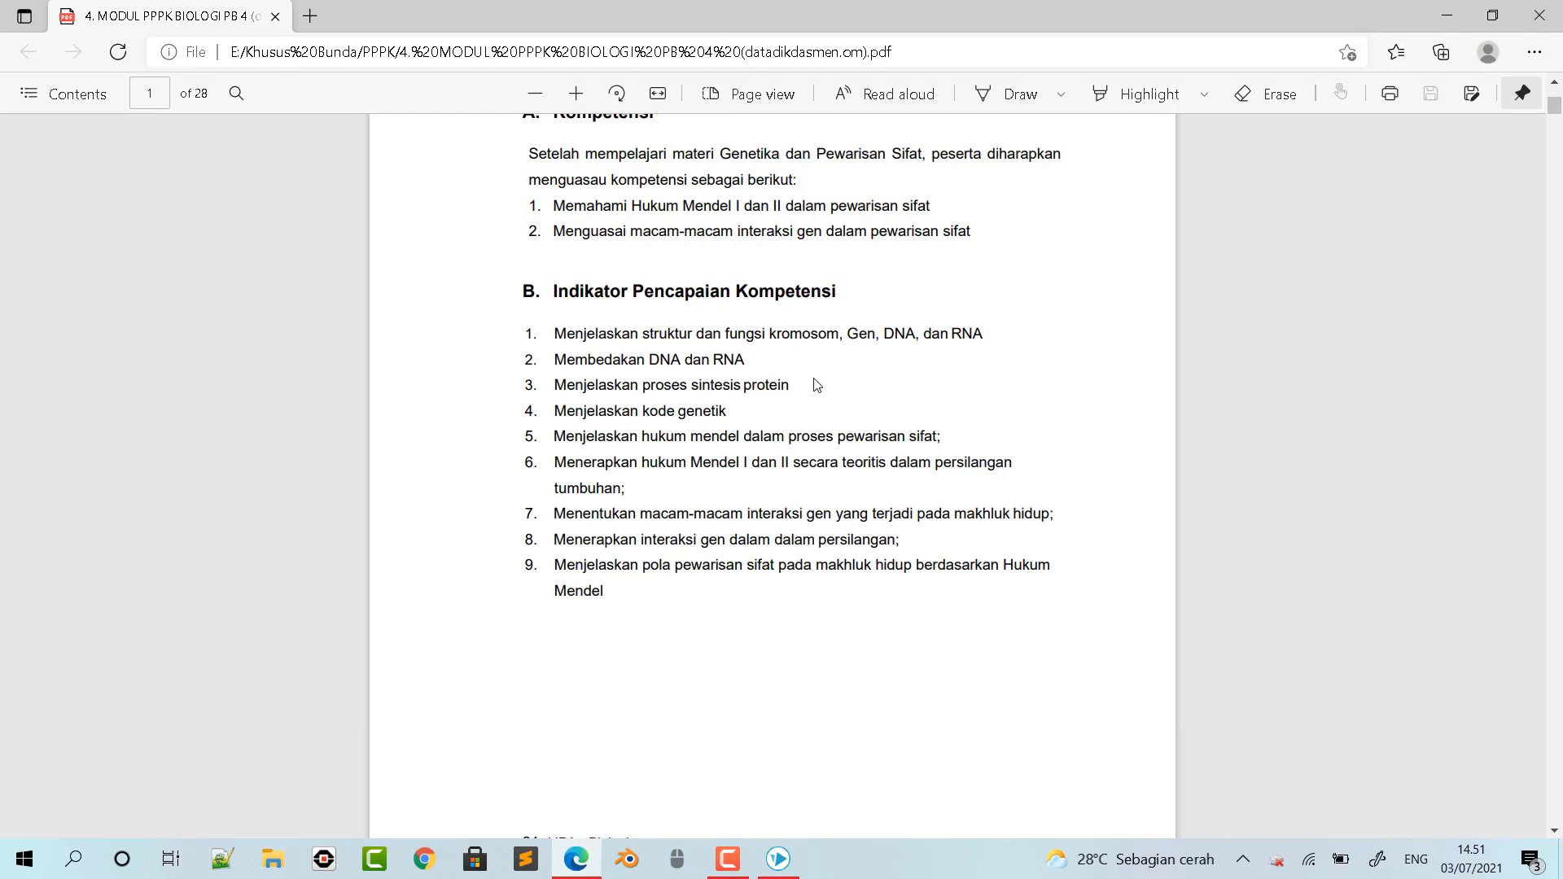
scroll(799, 392, "up", 3)
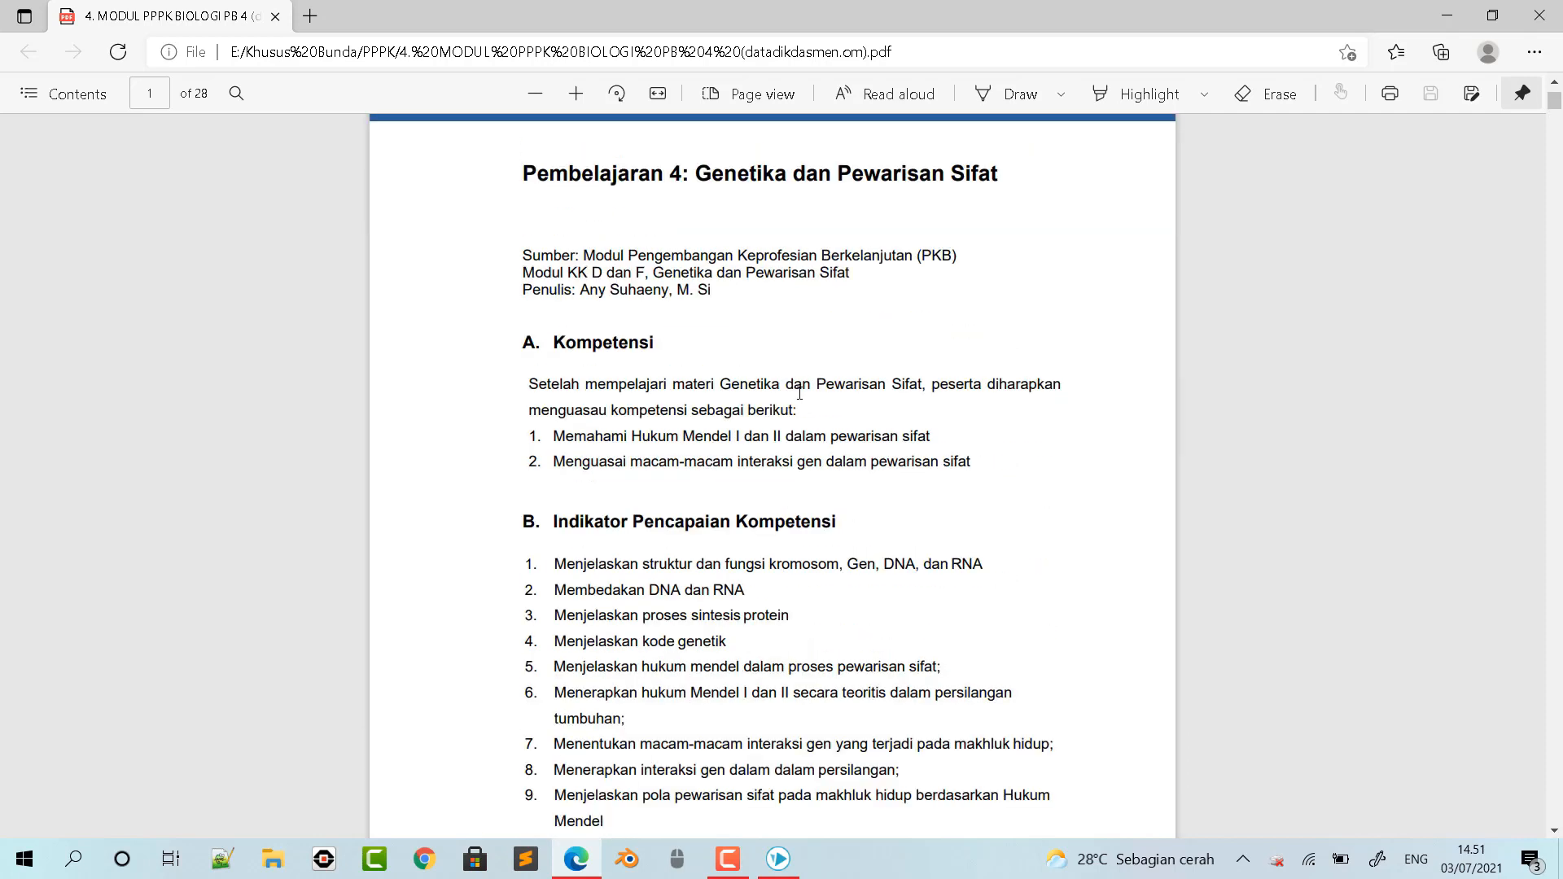
scroll(801, 318, "down", 3)
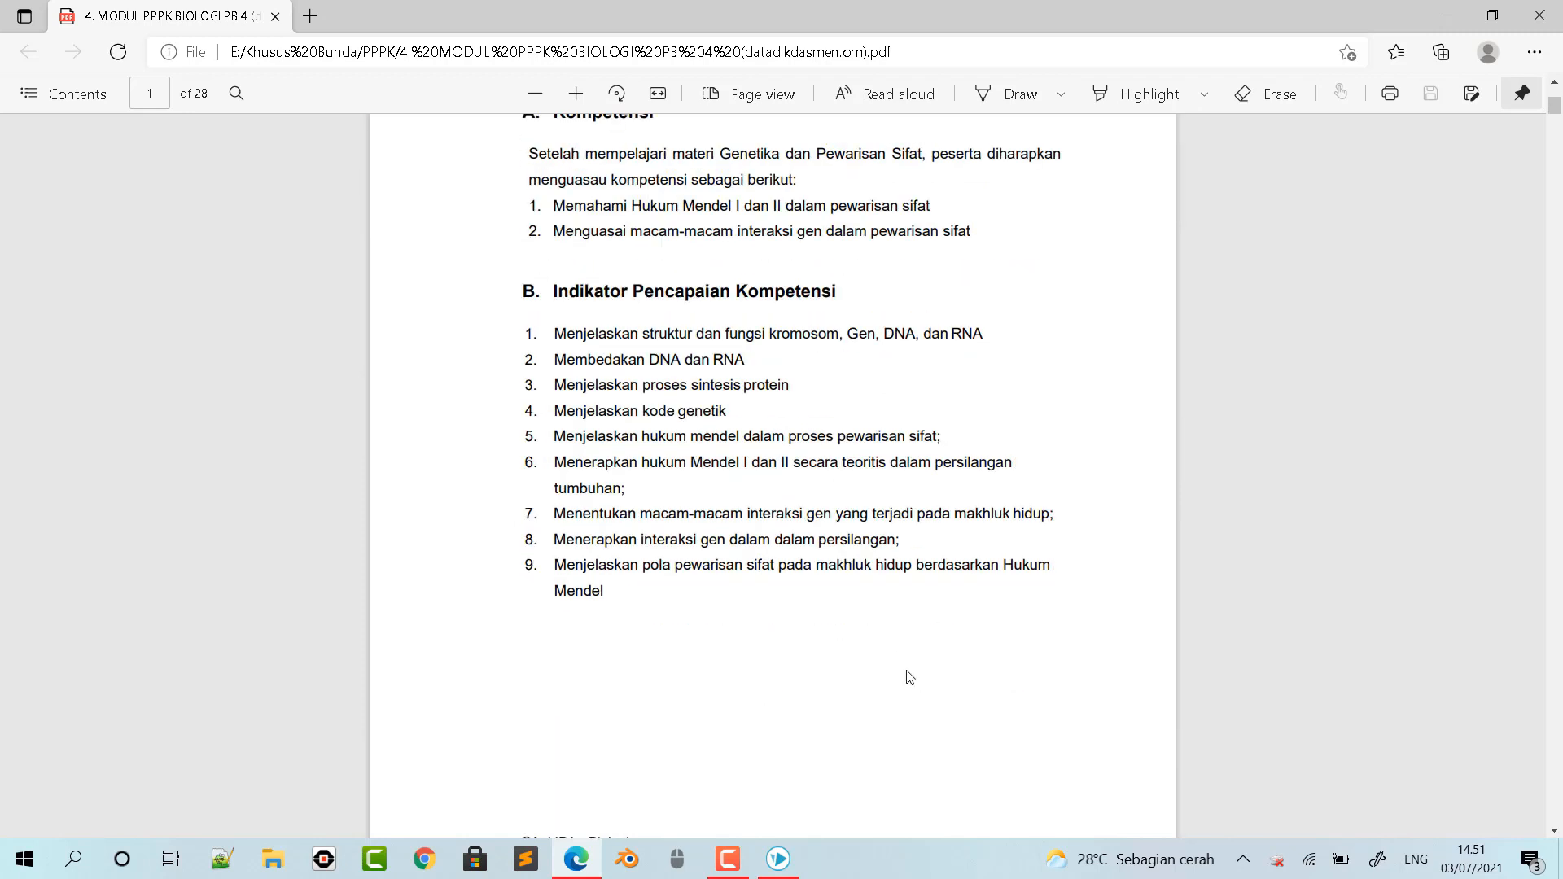
left_click(787, 860)
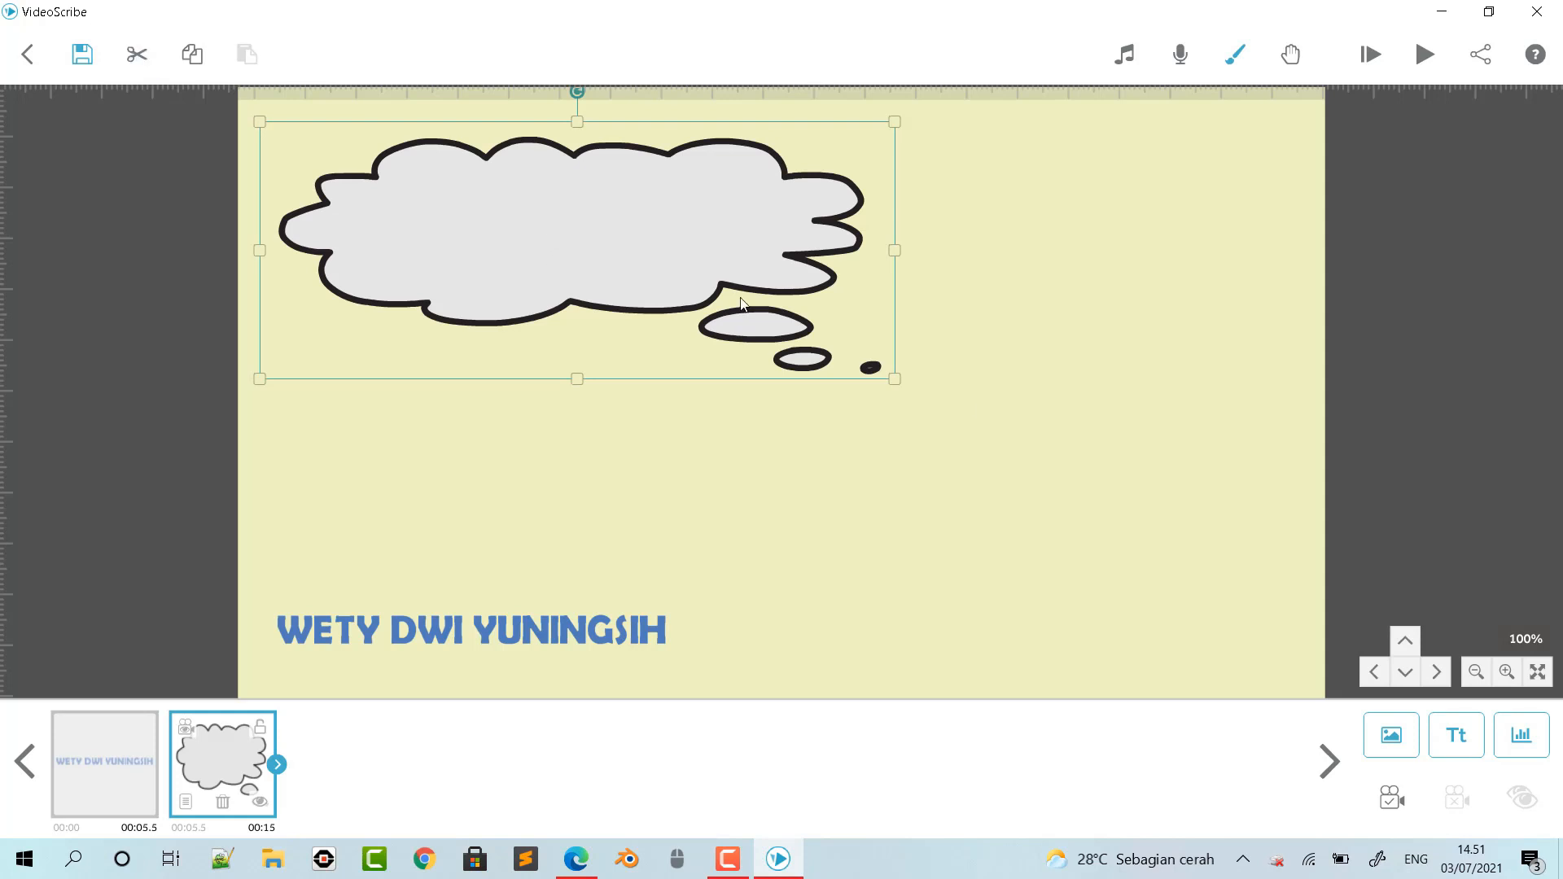
- Start a new text element in Berlin Sans FB Demi and enter "Review Modul 4 PPPK Biologi" as its first line
left_click(1456, 735)
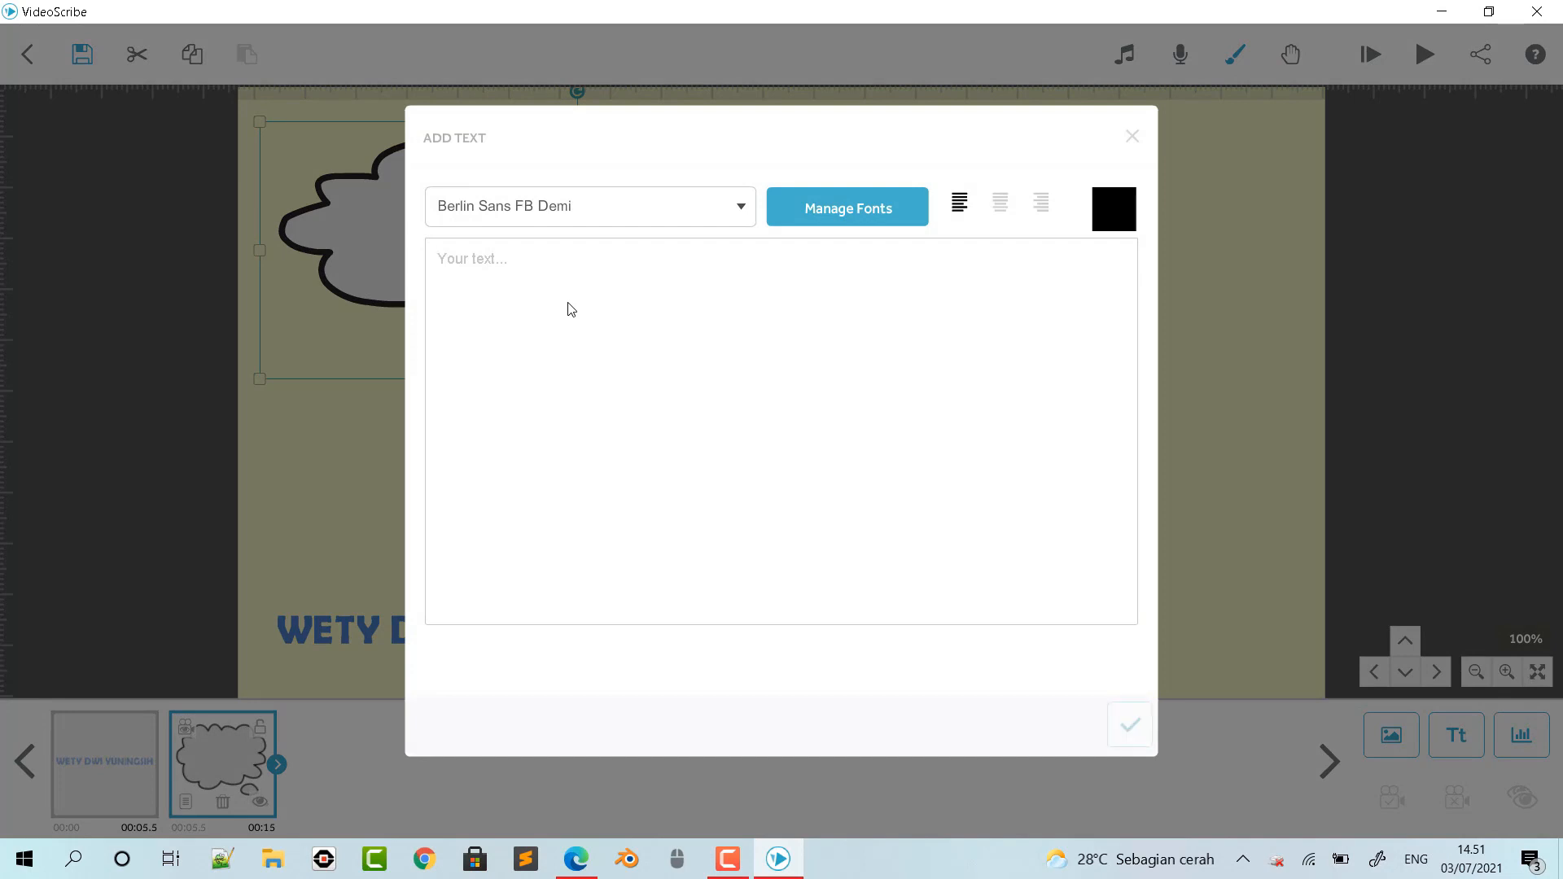
type("Substansi Gener")
key("BackSpace")
key("BackSpace")
key("BackSpace")
key("BackSpace")
key("BackSpace")
key("BackSpace")
key("BackSpace")
key("BackSpace")
key("BackSpace")
key("BackSpace")
key("BackSpace")
key("BackSpace")
key("BackSpace")
key("BackSpace")
key("BackSpace")
type("Rwevi")
key("BackSpace")
key("BackSpace")
key("BackSpace")
key("BackSpace")
type("eview Modul")
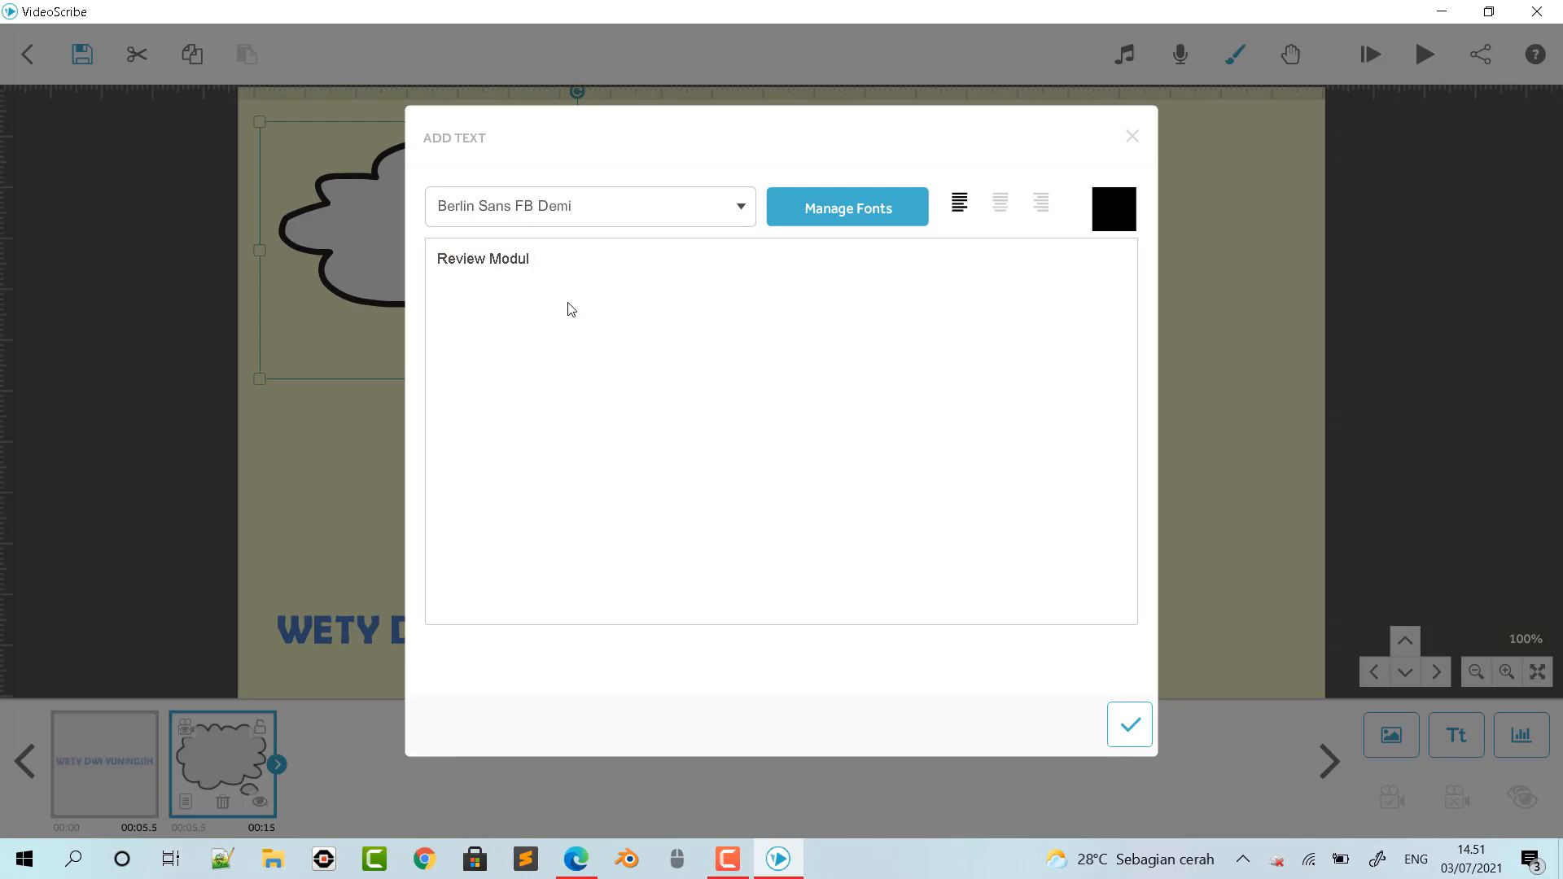
type("PPPK")
type(" Biolog")
type("i")
type("4")
left_click(638, 262)
- Add "Substansi Genetika" as the second line of the title text
key("Return")
type("Substansi Genetiak")
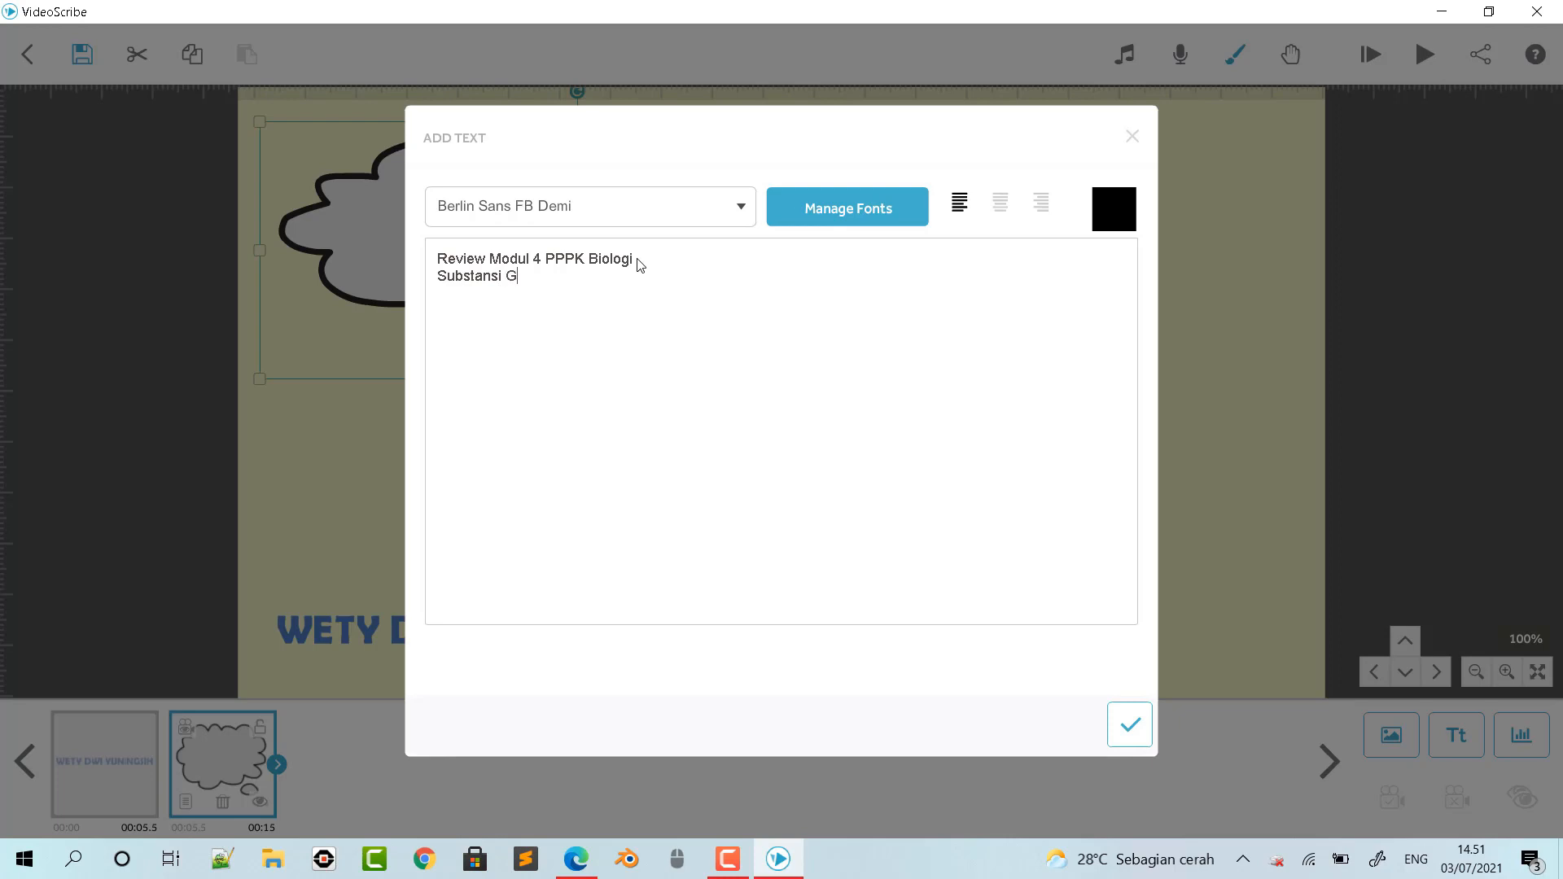
key("BackSpace")
key("BackSpace")
type("ka")
- Colour the title text red and add it to the canvas
left_click(1117, 214)
left_click(695, 362)
left_click(946, 682)
left_click(1128, 724)
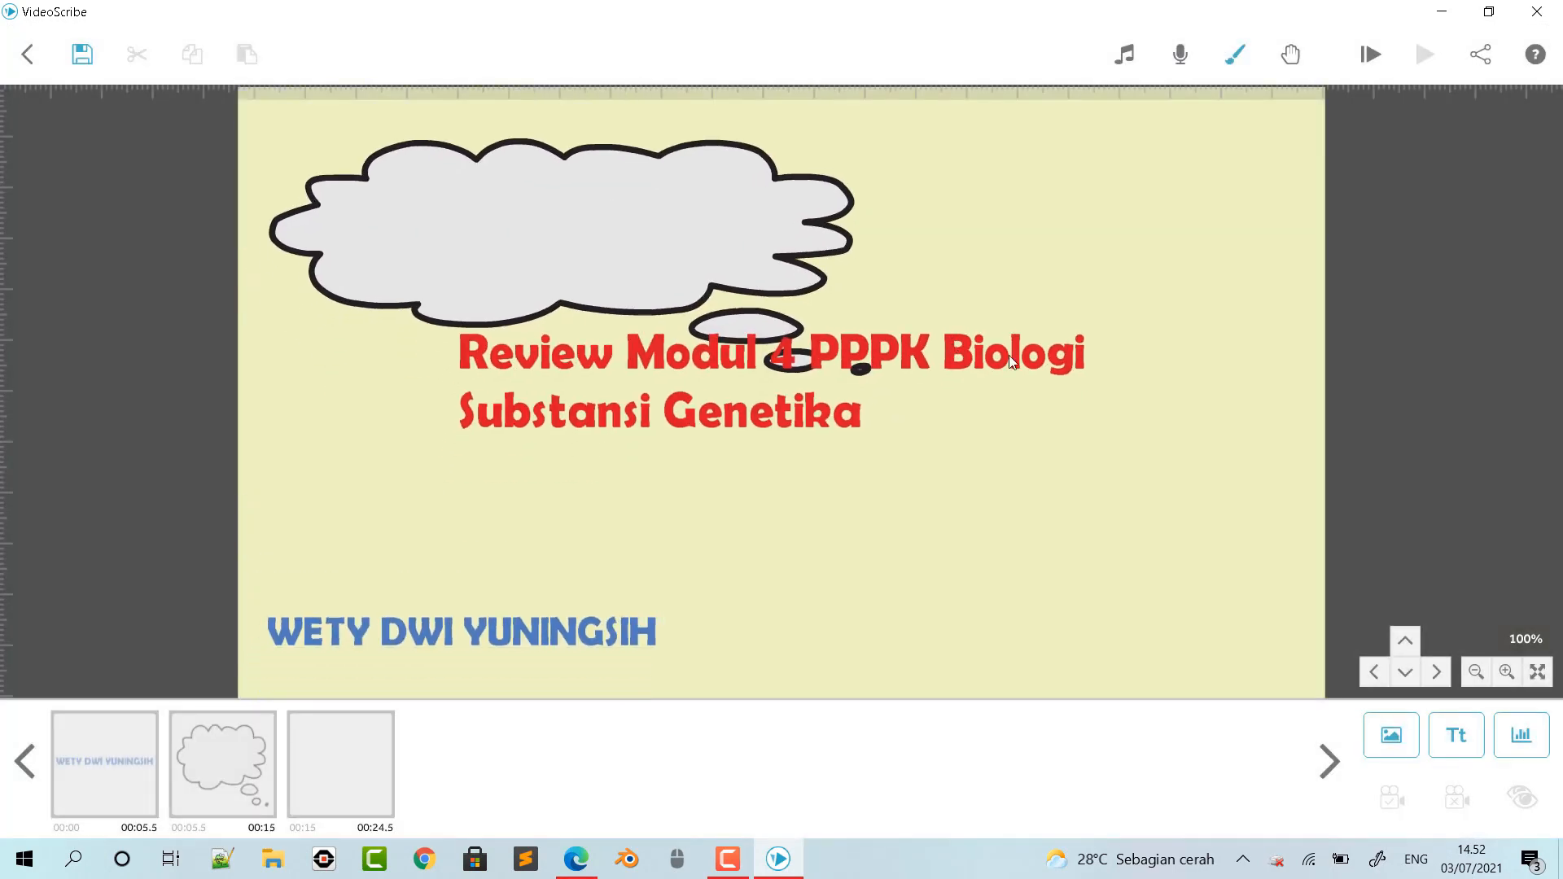
- Shrink the red title text to fit inside the thought bubble and stretch the bubble's height very slightly
left_click_drag(1086, 320, 1048, 345)
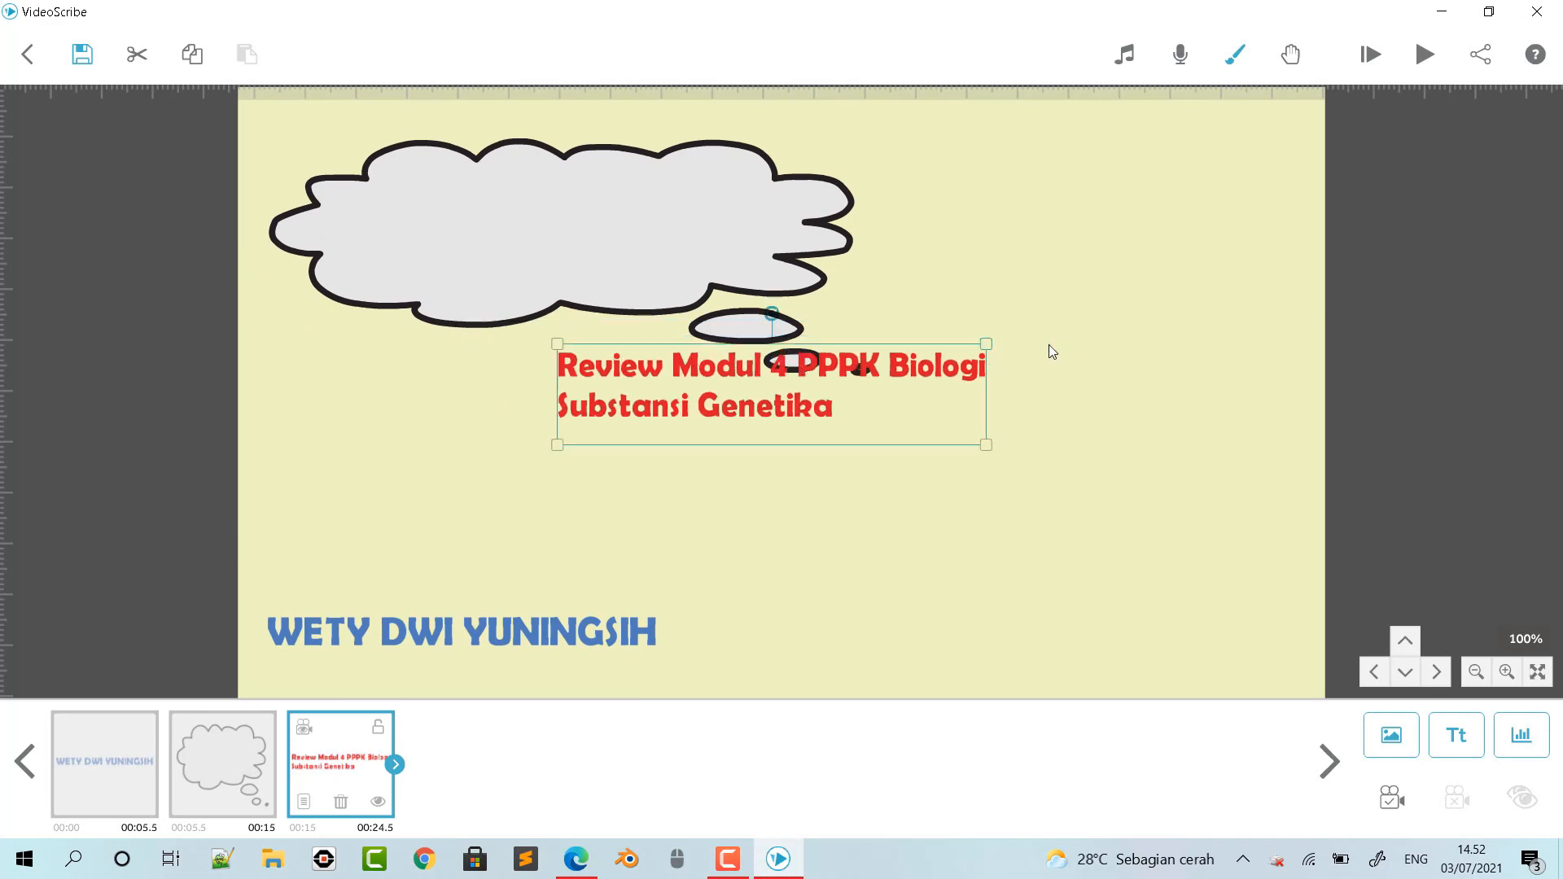
left_click_drag(957, 368, 871, 275)
left_click_drag(810, 230, 781, 194)
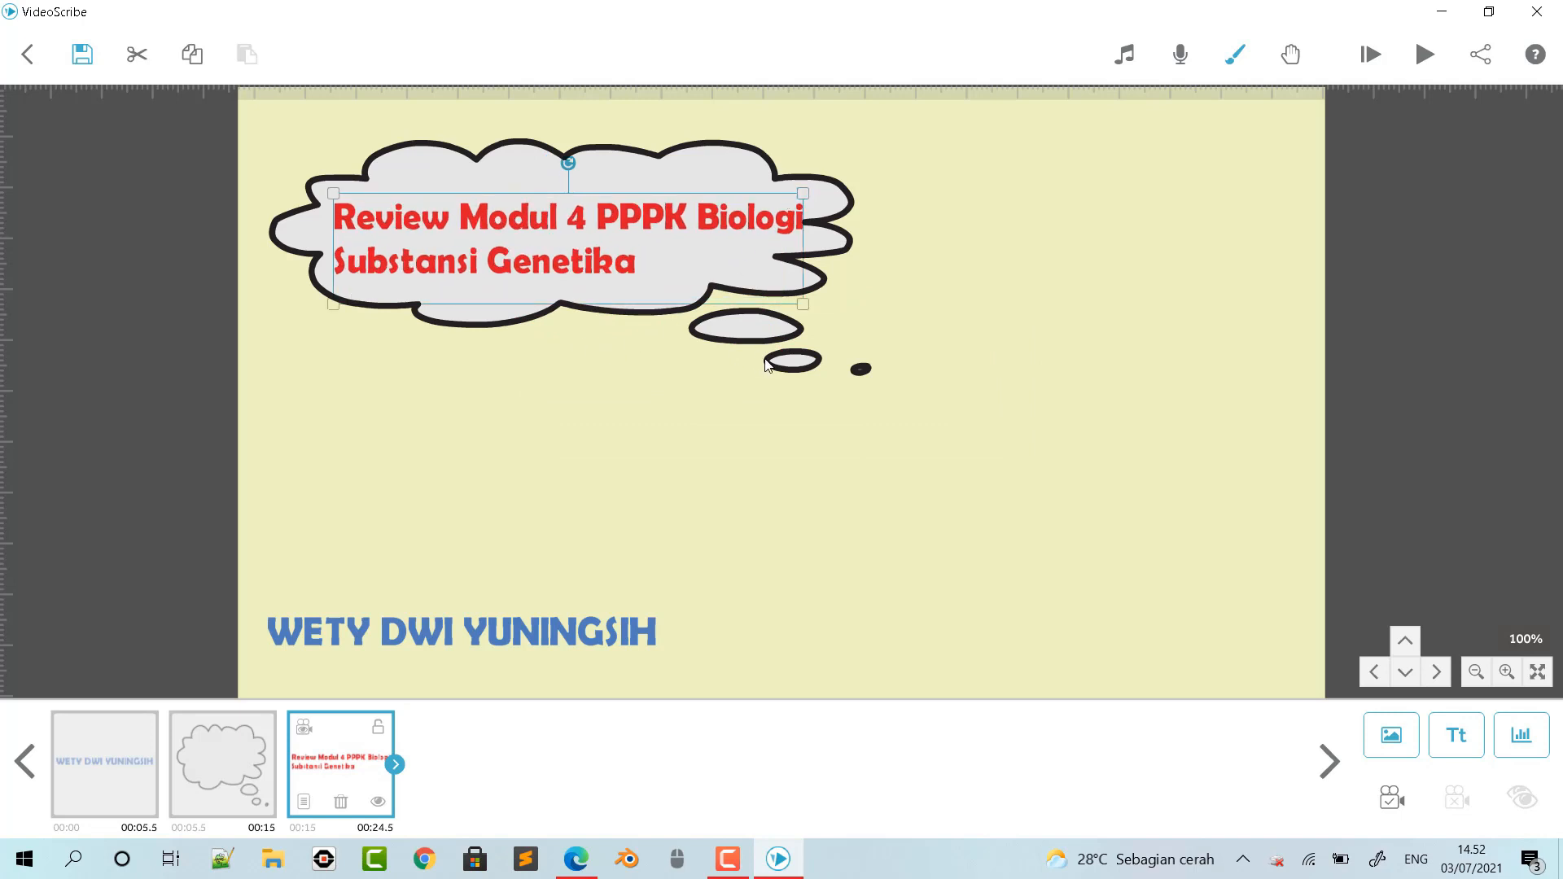
left_click(572, 364)
left_click_drag(575, 379, 574, 381)
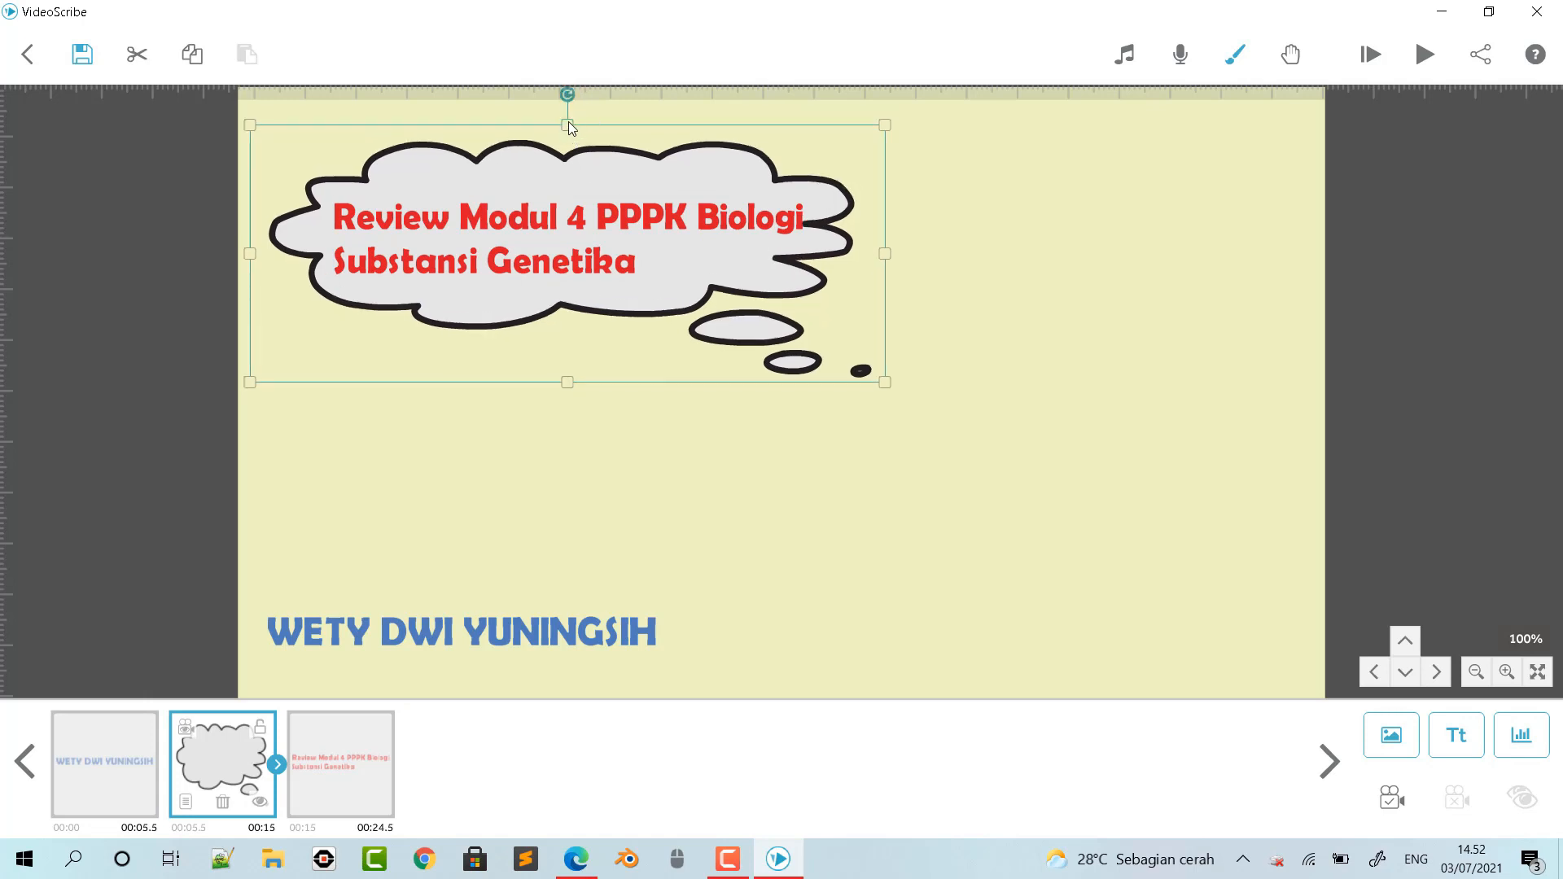
left_click(661, 422)
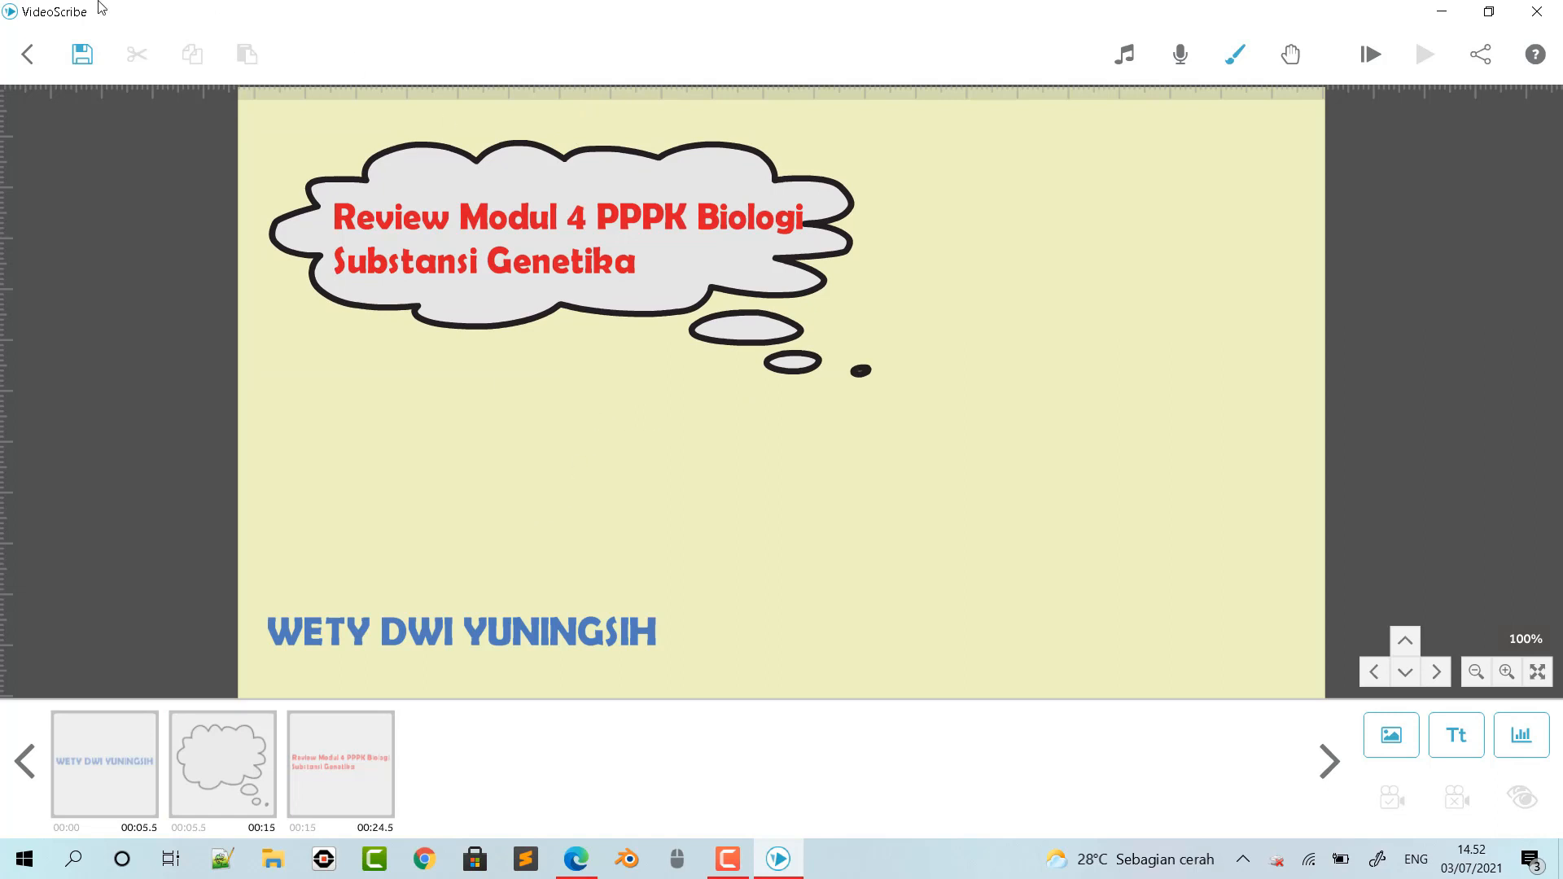
- Start another text element in Berlin Sans FB Demi with the first line "Calon Guru PPPK Biologi"
left_click(1455, 739)
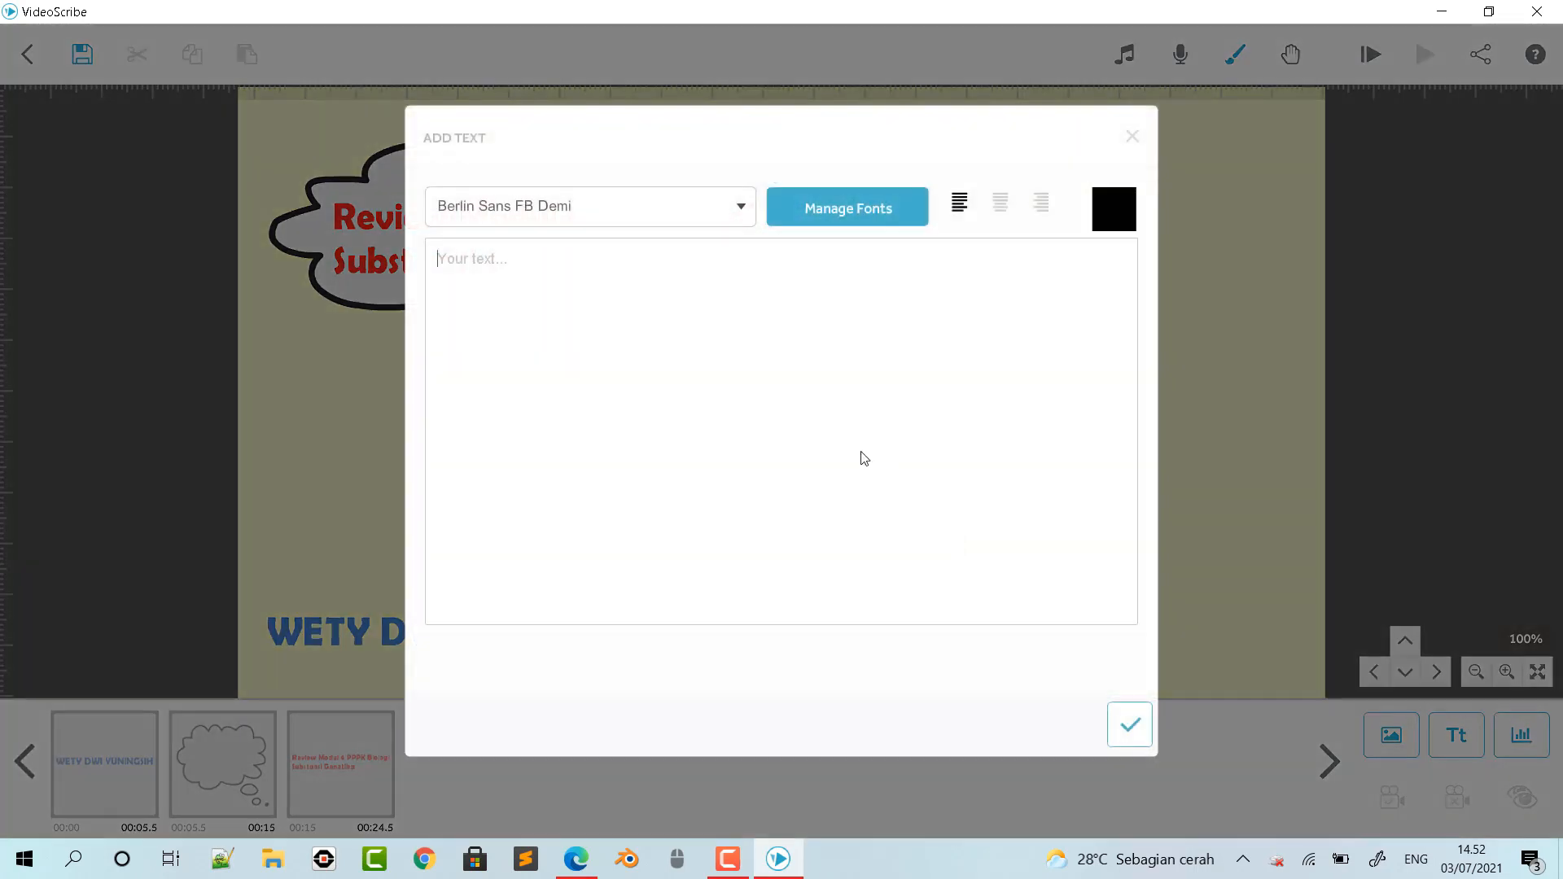
type("Calon Guru P")
type("PPK Biolo")
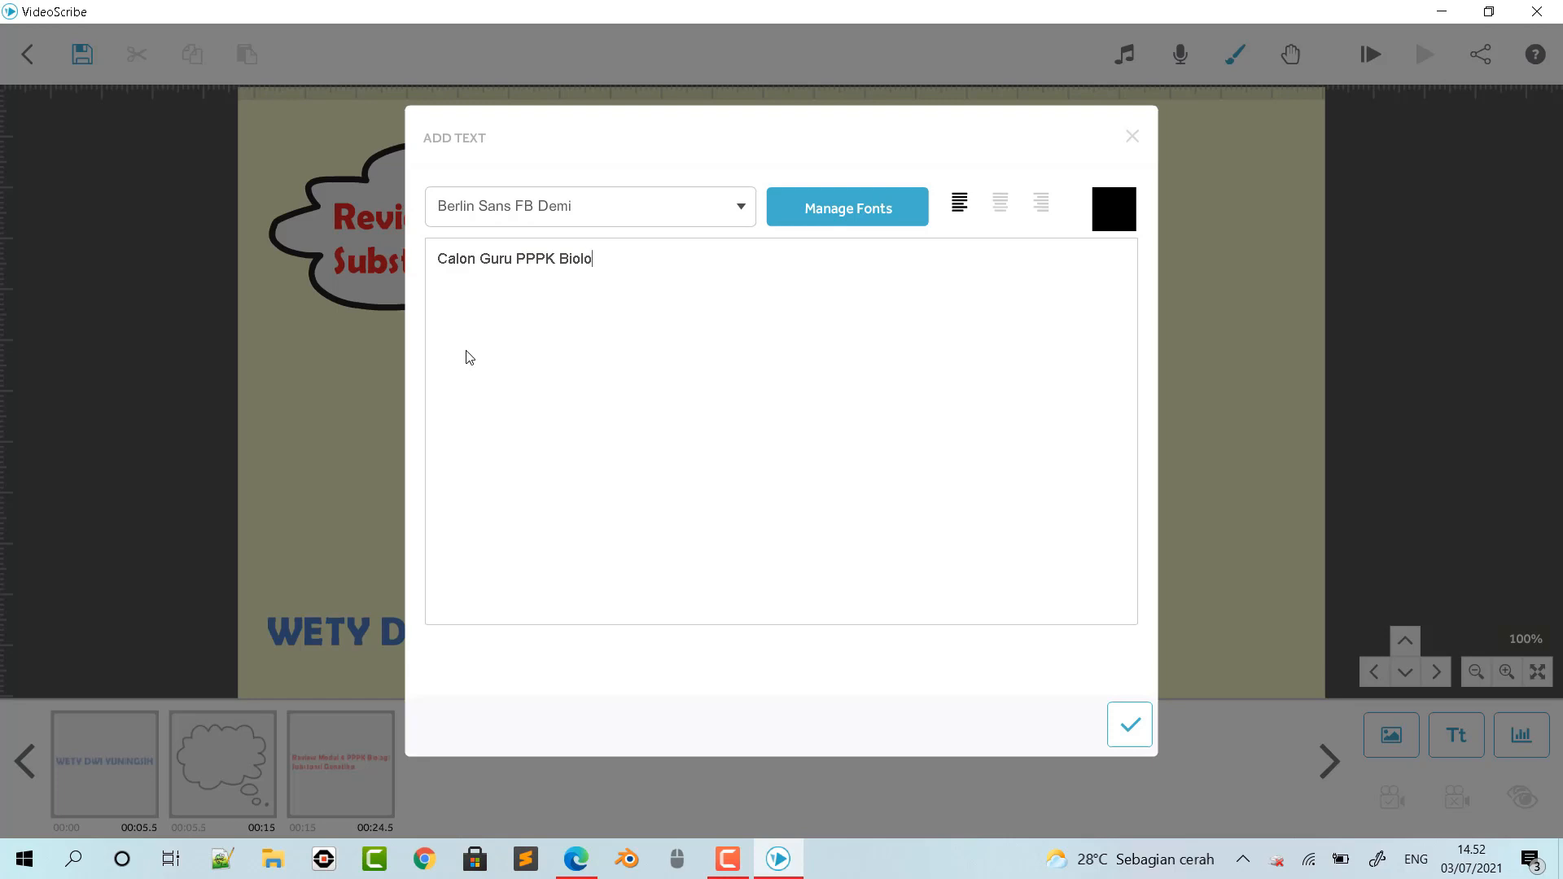
type("gi Pegawai Pemerintah dengan Perjanjian Kerja")
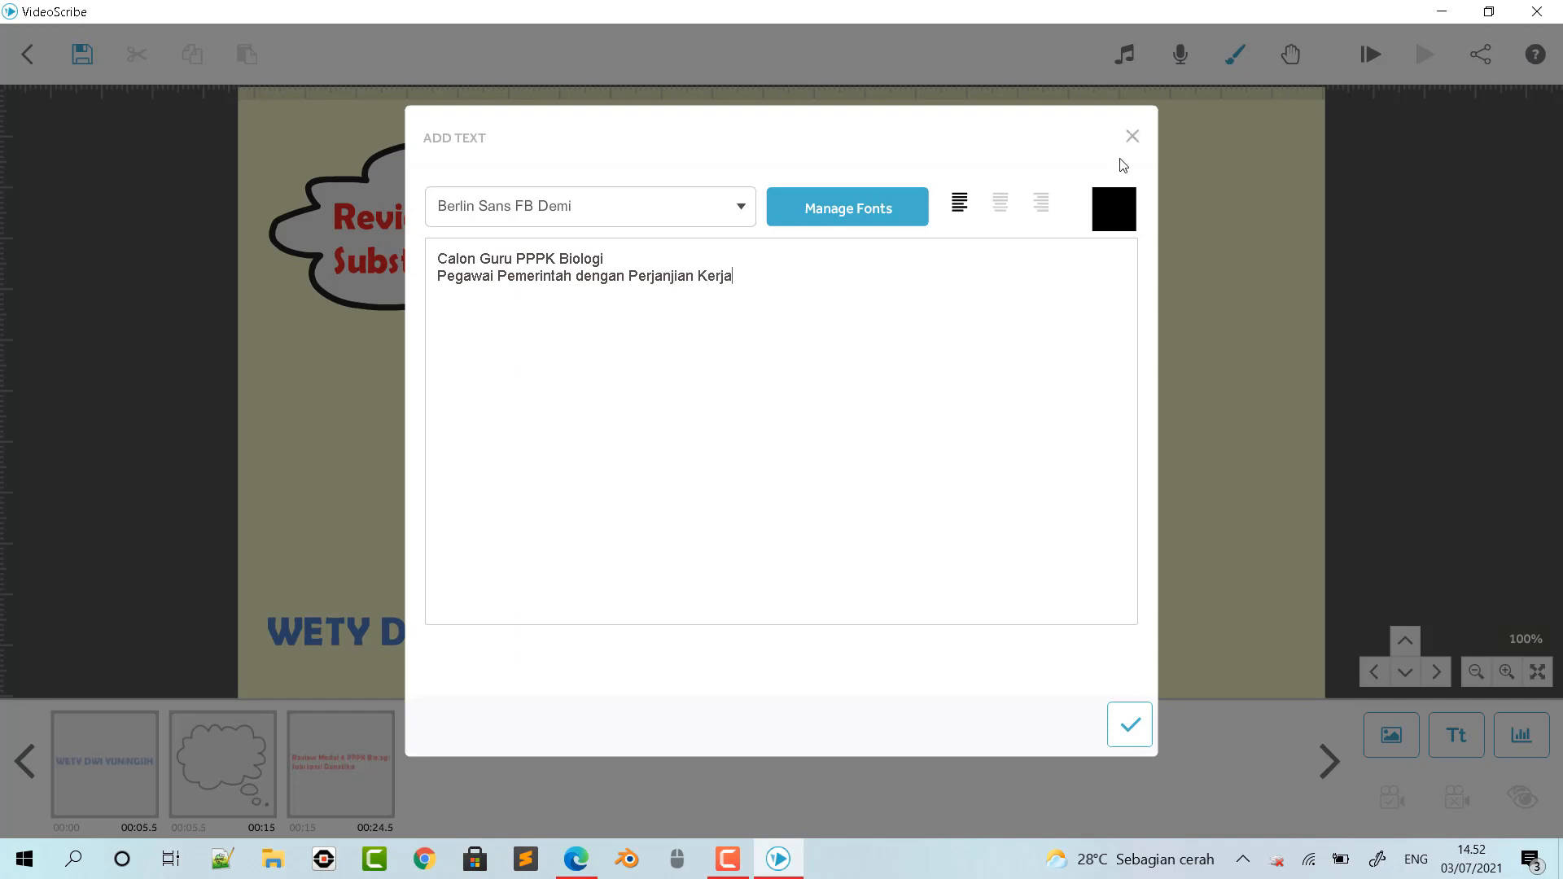
- Colour the text dark purple #4f2b83, add it to the canvas and shrink it to about half its size
left_click(1115, 210)
left_click(902, 243)
left_click(947, 696)
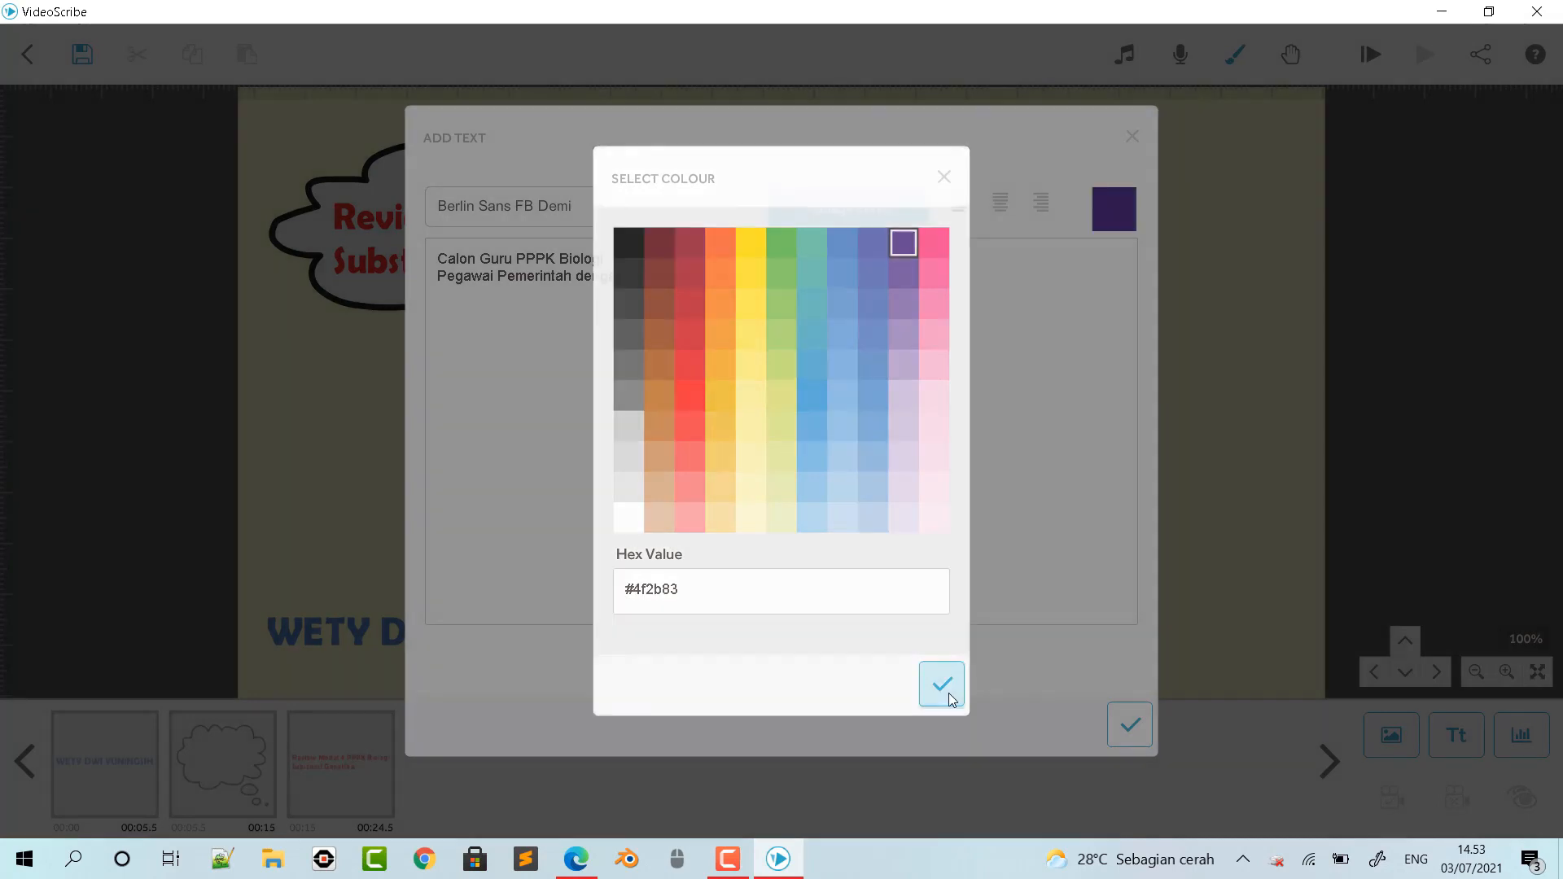
left_click(1130, 726)
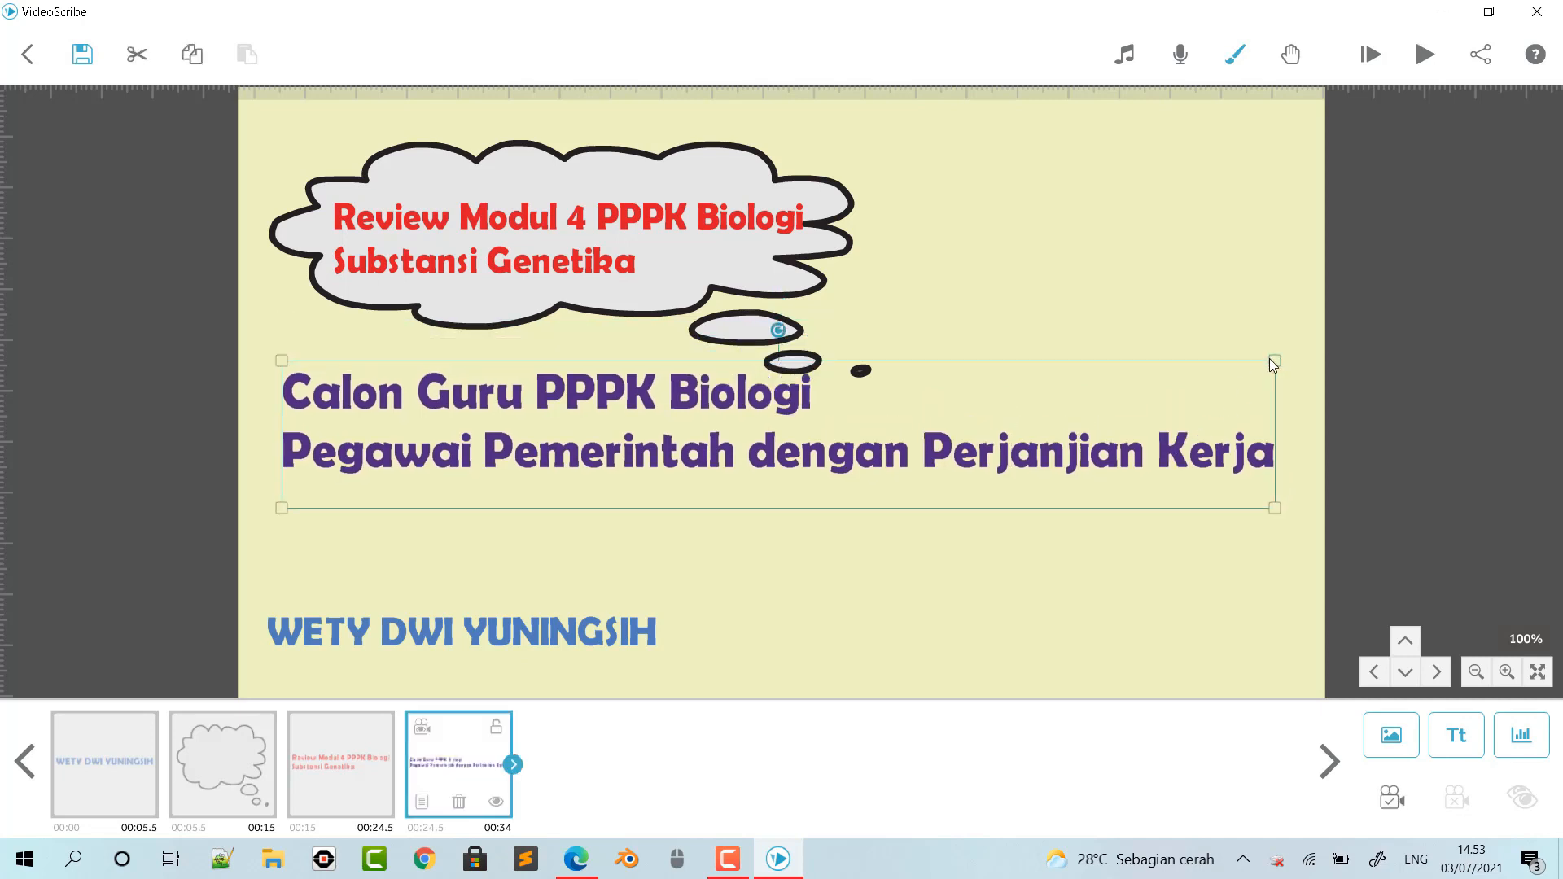
left_click_drag(1274, 361, 1217, 389)
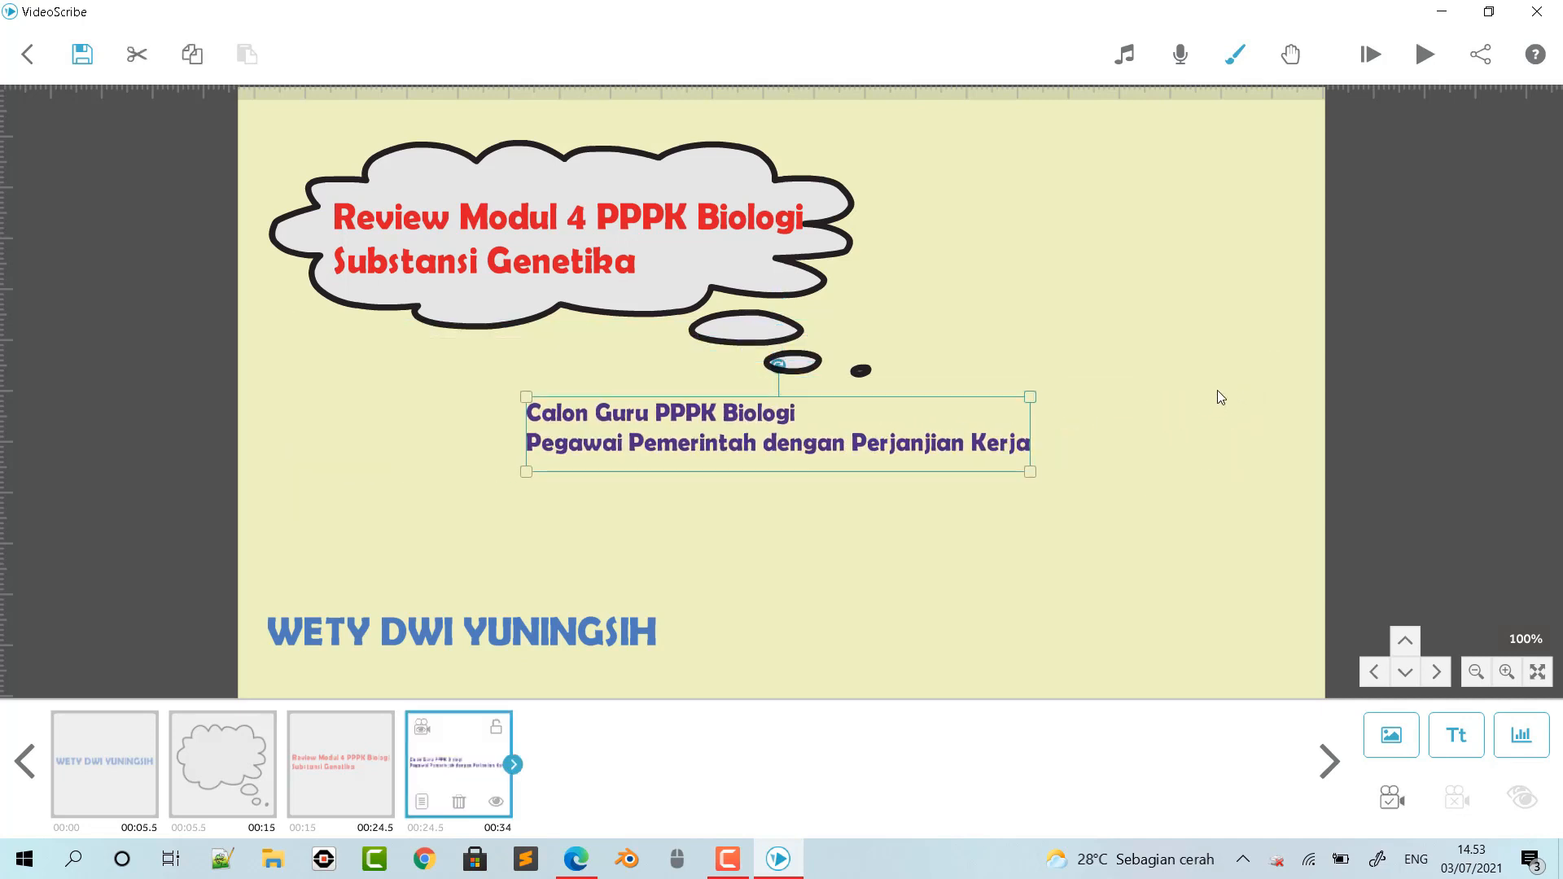
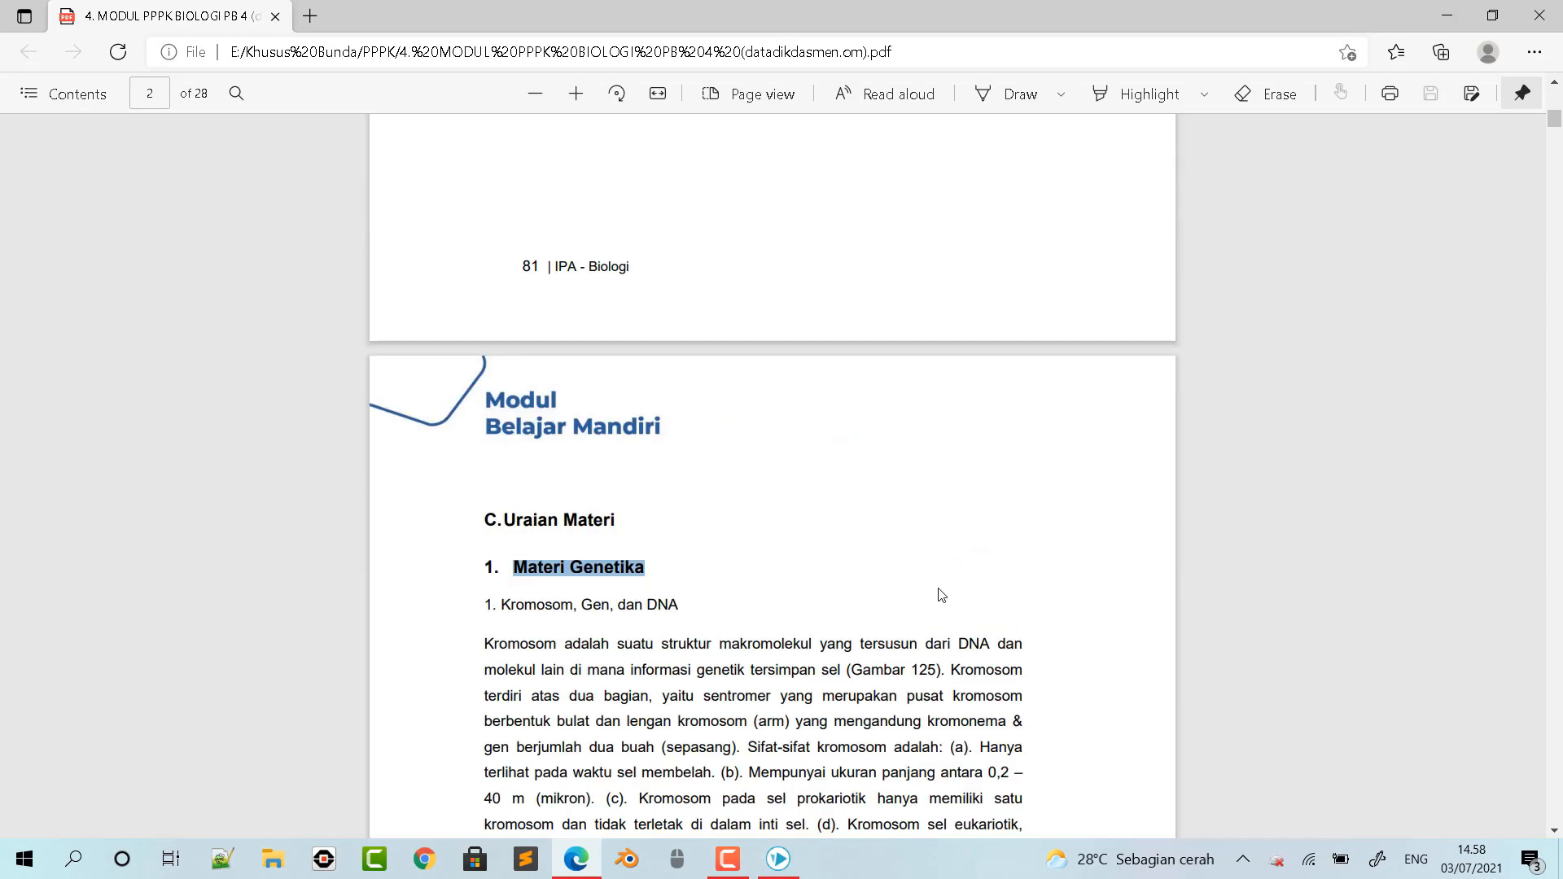
- Switch to VideoScribe and import the KROMOSOM image from the MODUL 4 folder in Pictures, using Draw with the Reveal style
left_click(779, 860)
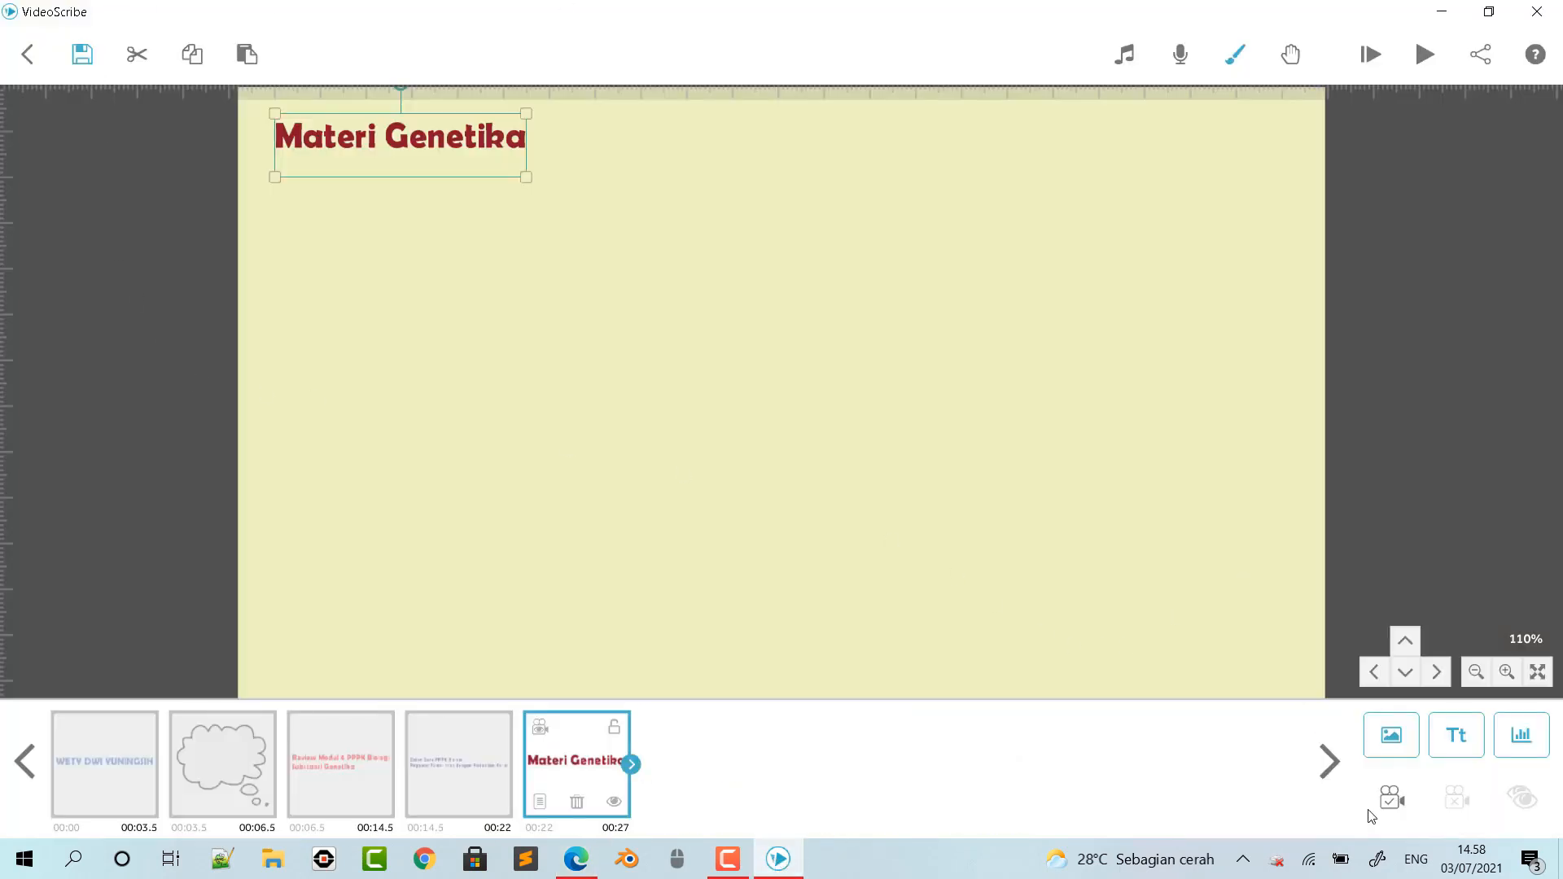
left_click(1386, 737)
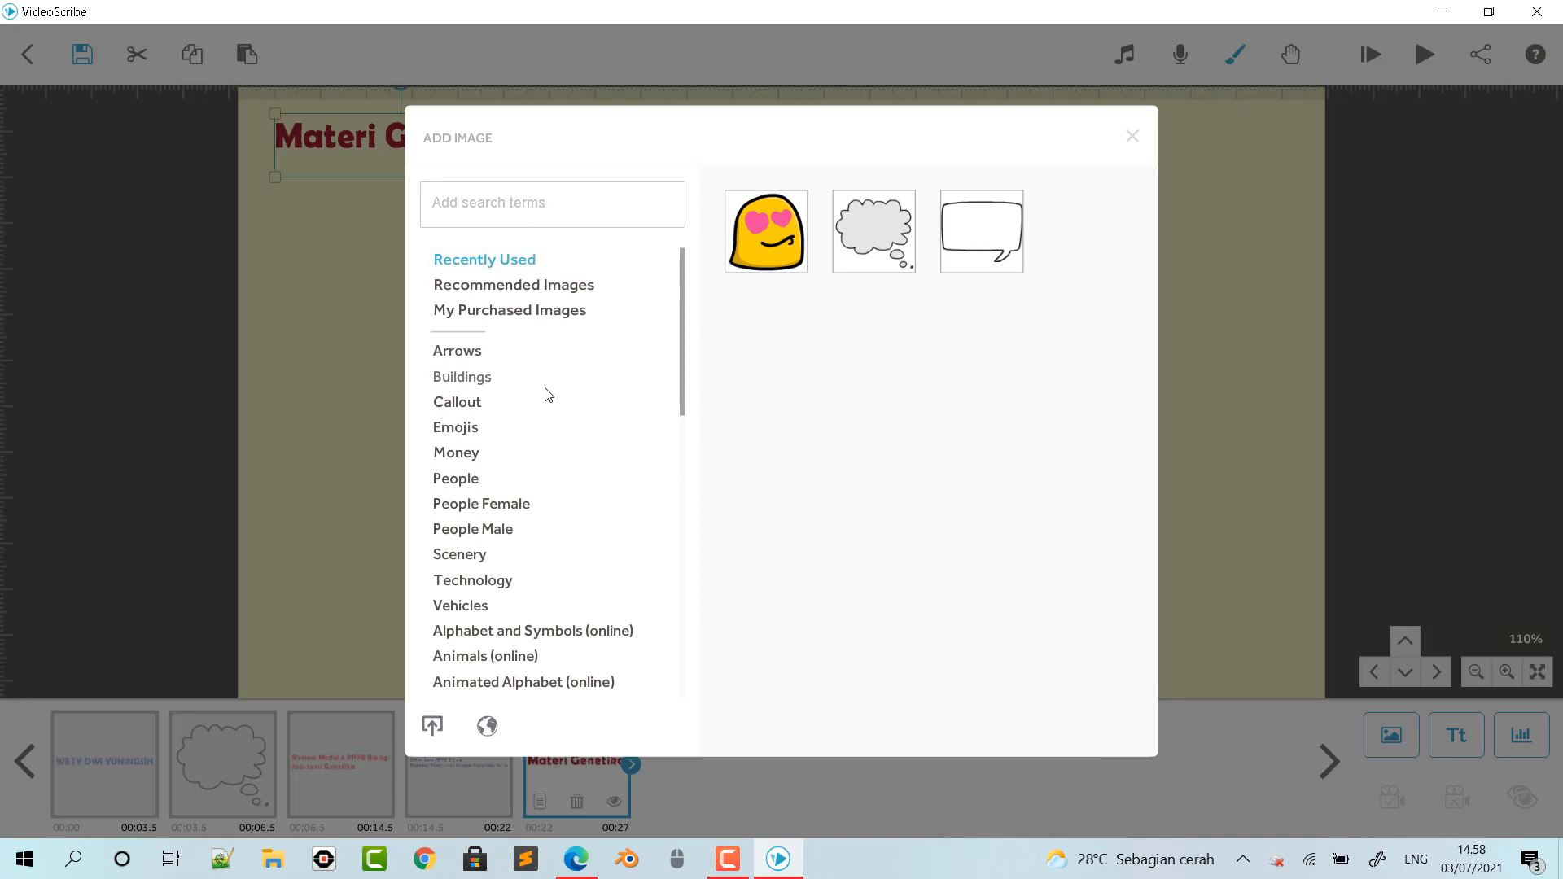
scroll(611, 610, "down", 2)
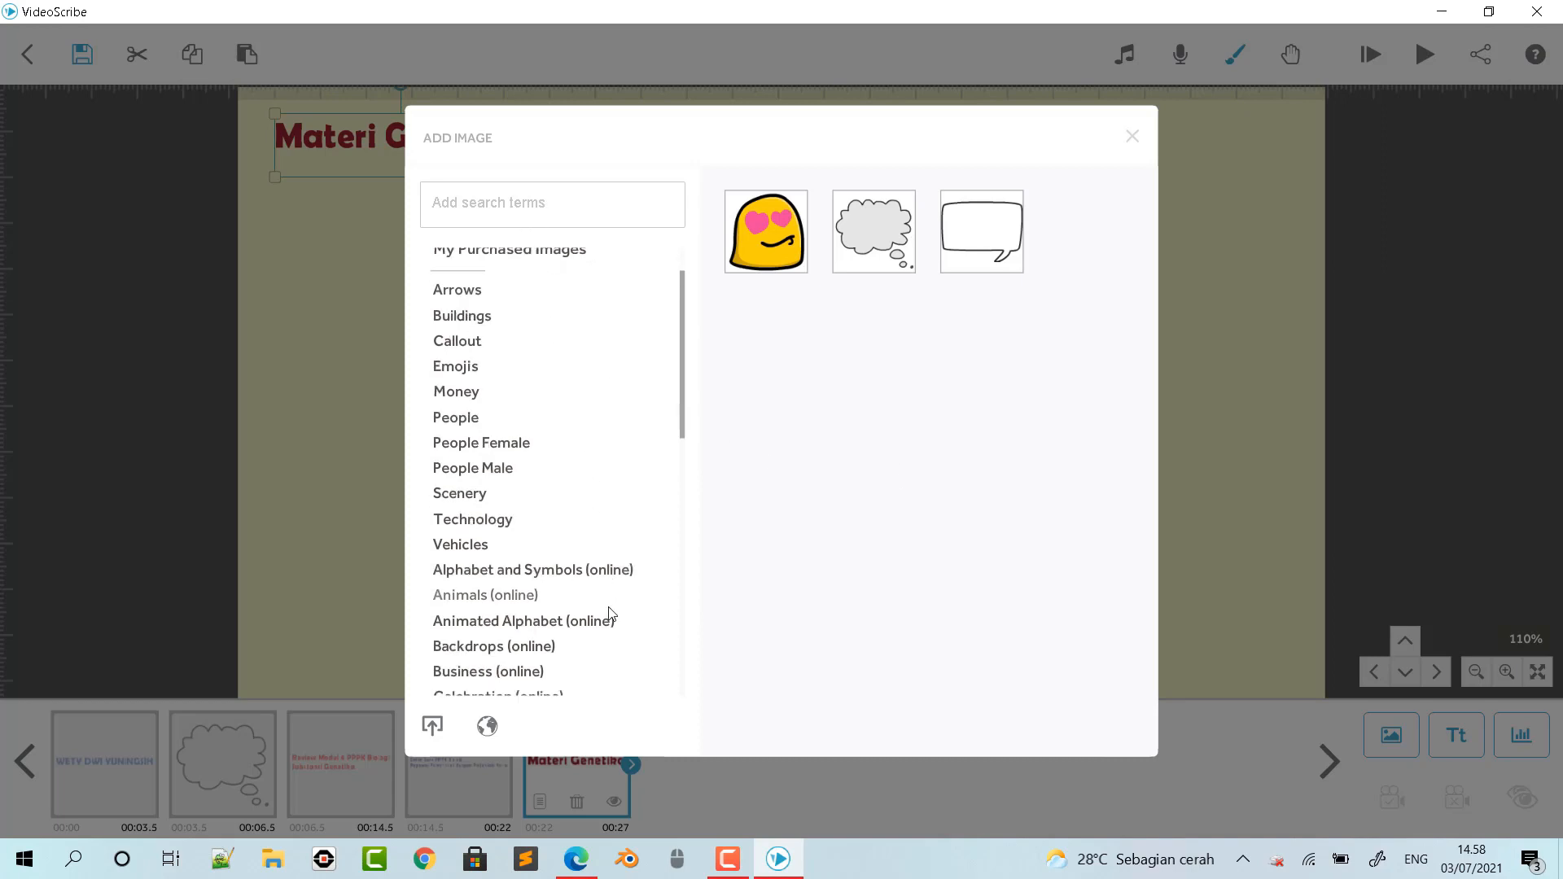
left_click(430, 727)
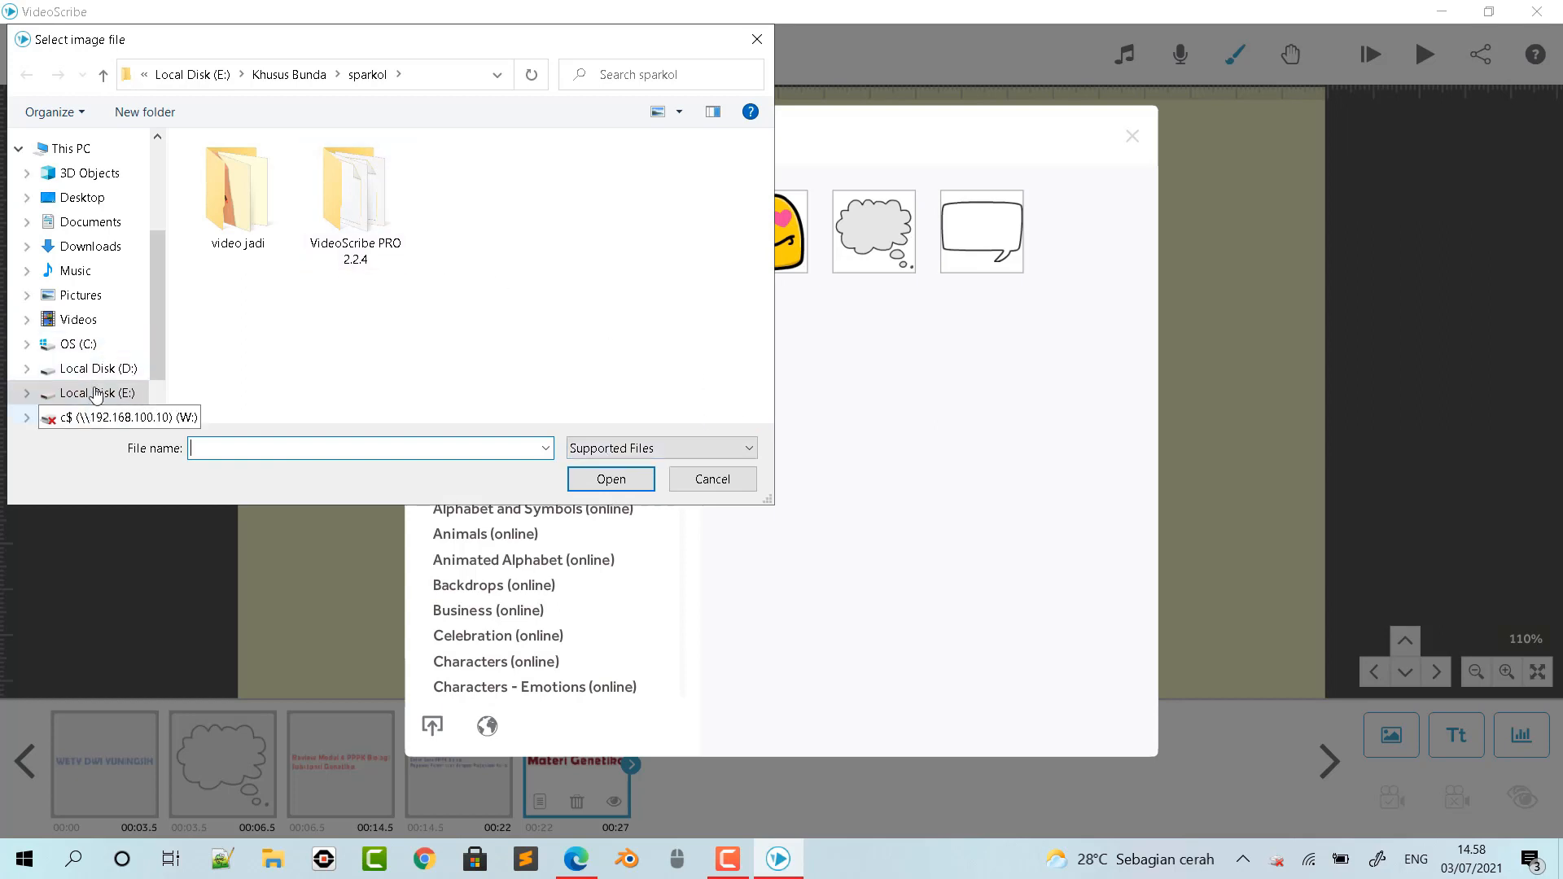
left_click(107, 298)
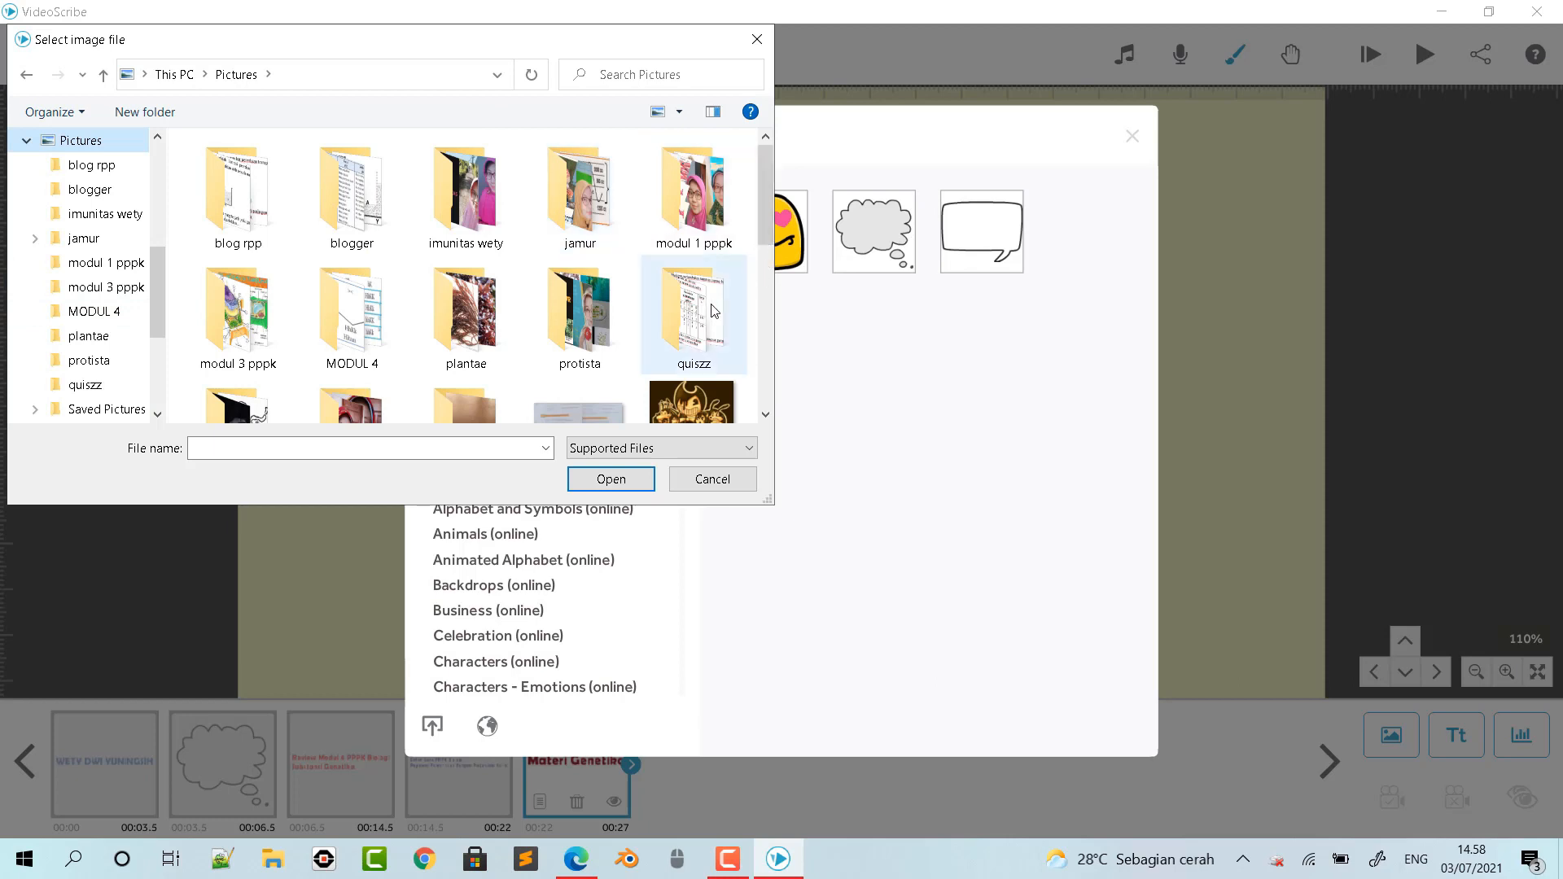
double_click(343, 319)
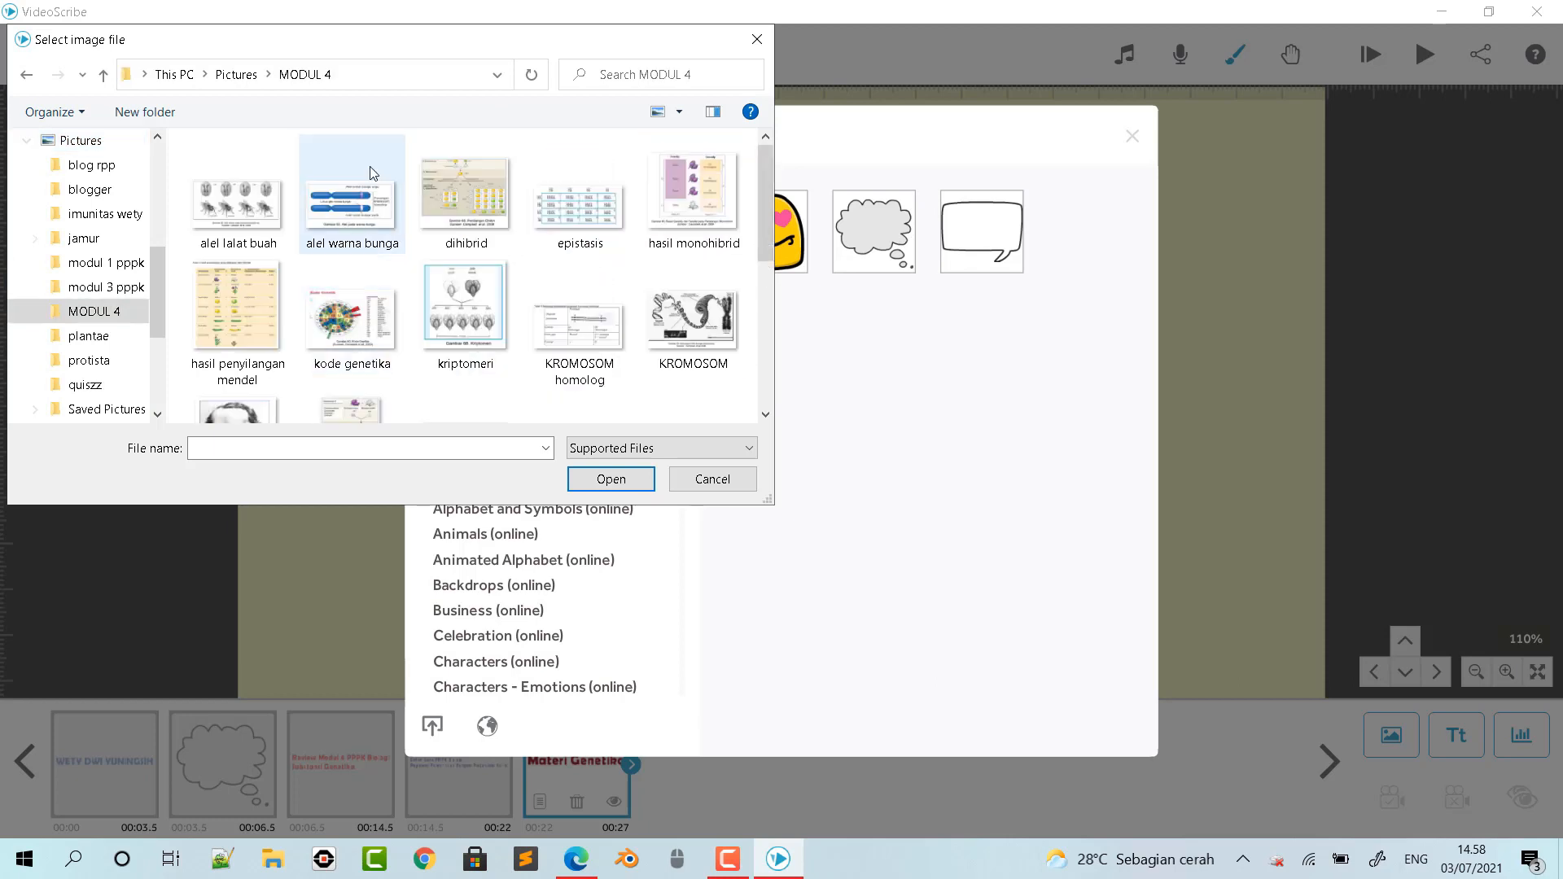
left_click(735, 323)
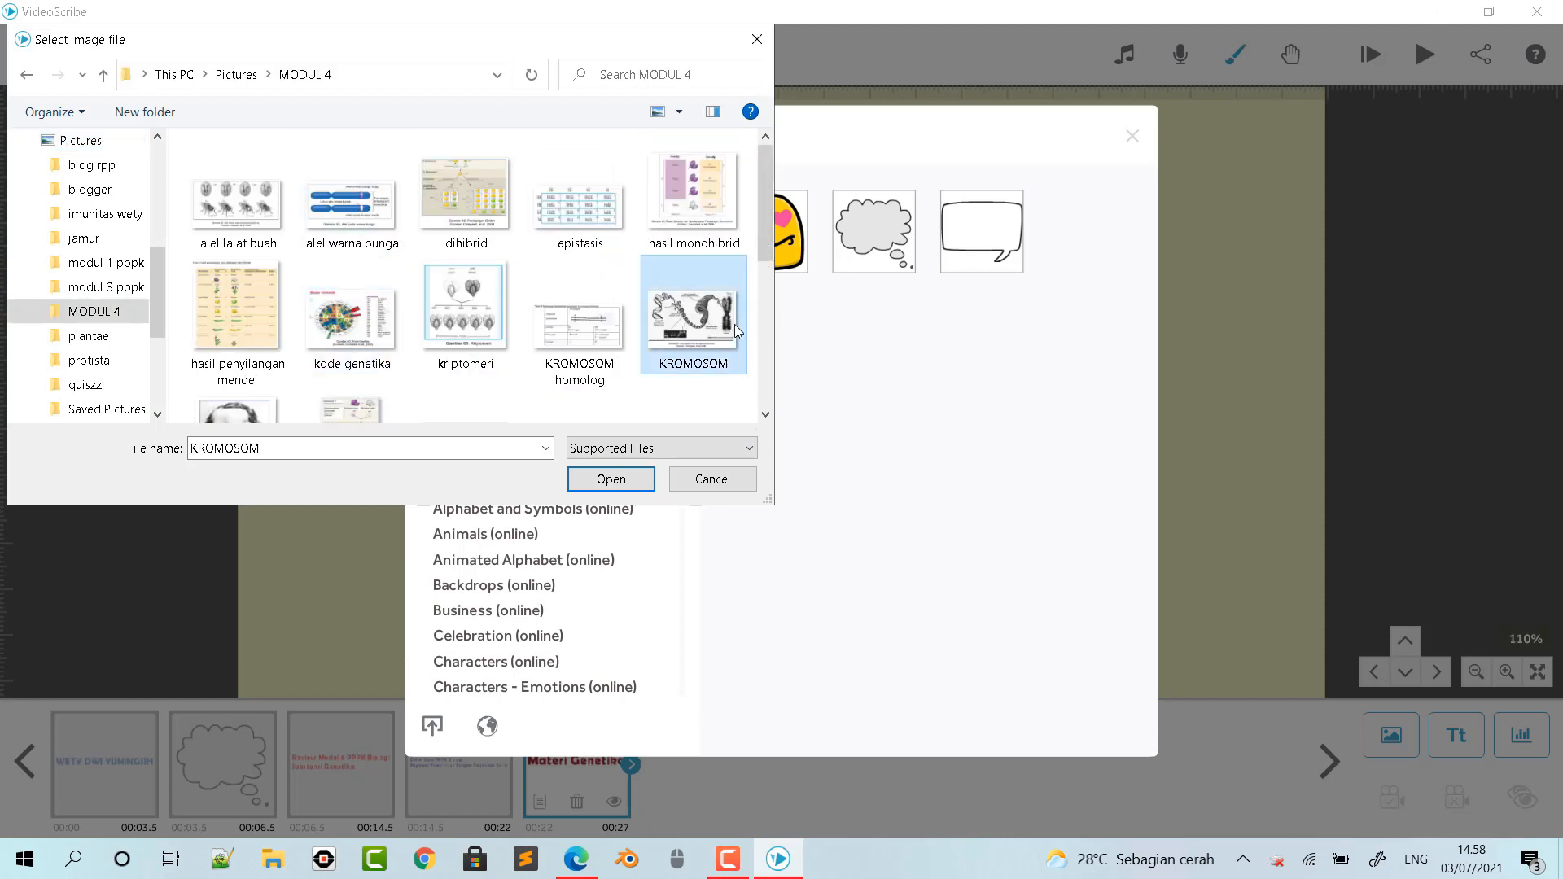
left_click(592, 489)
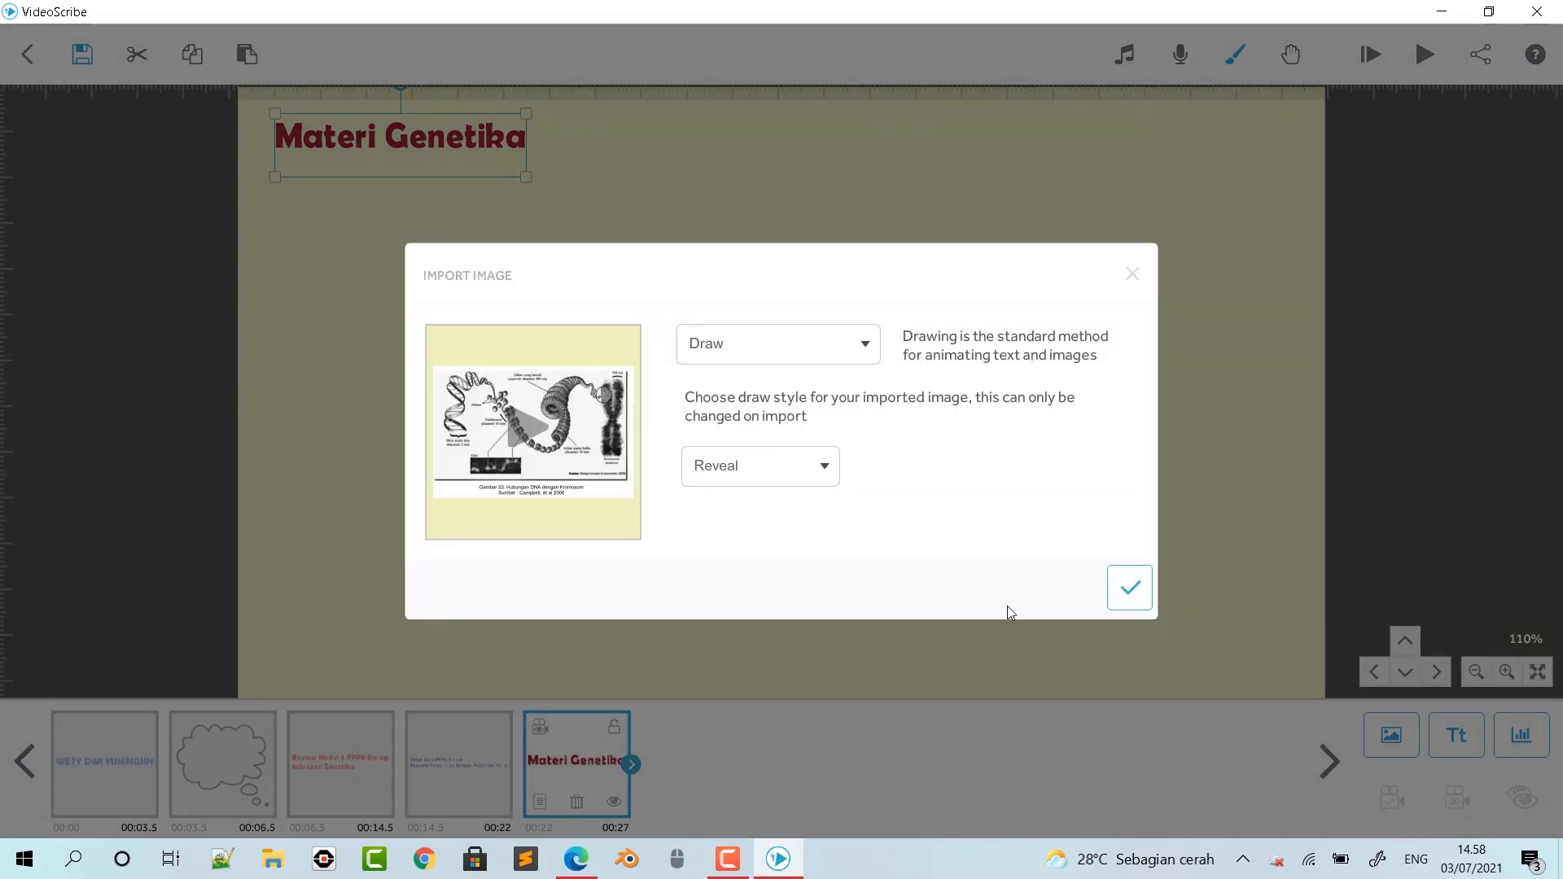
left_click(1128, 587)
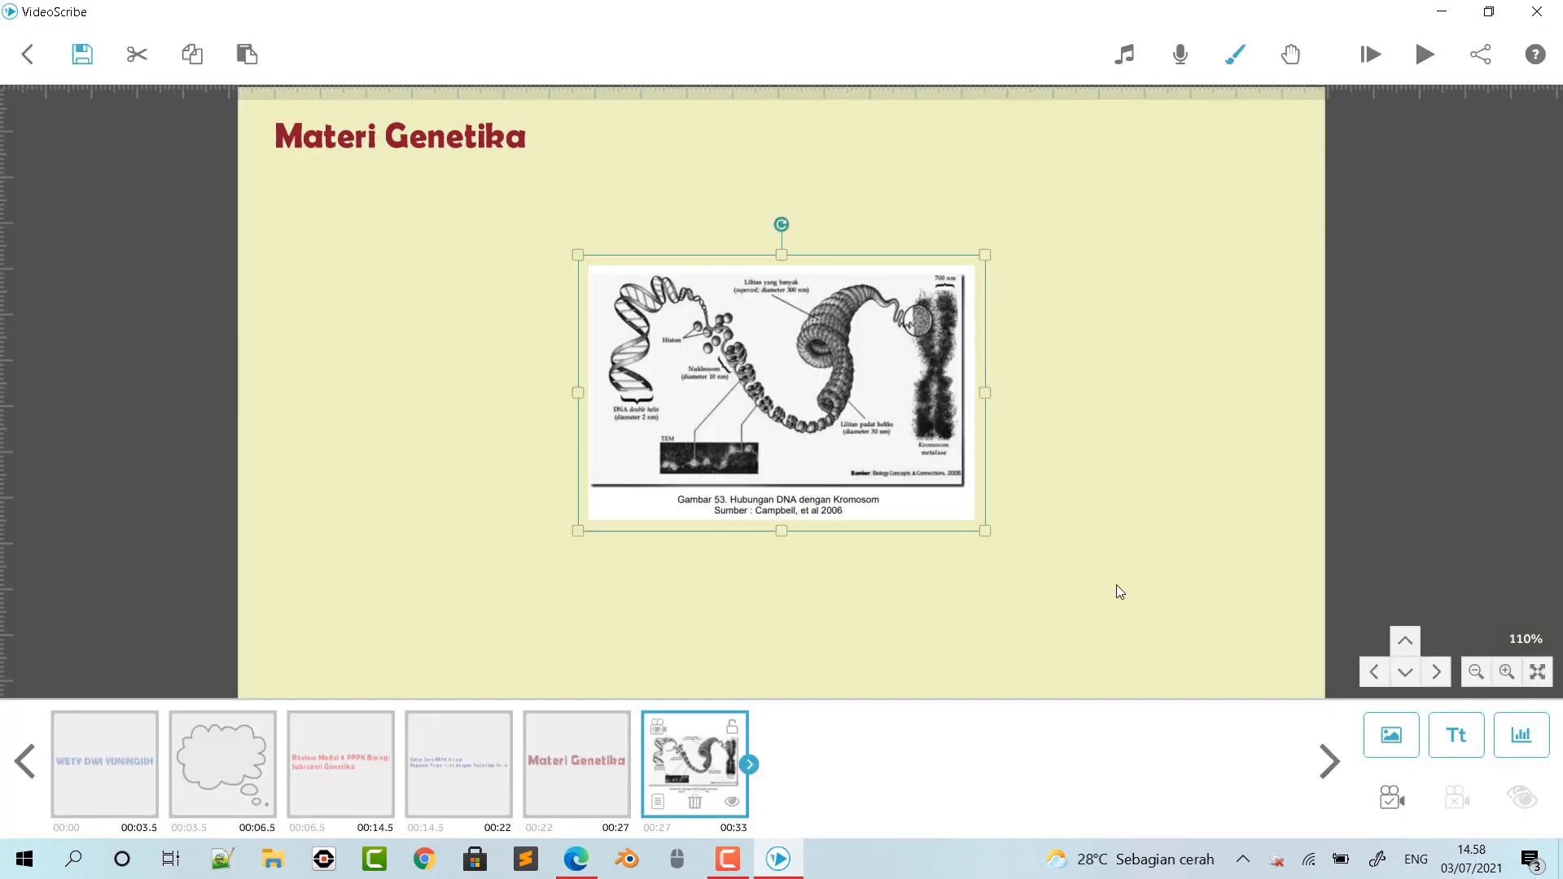
- Move the chromosome figure directly beneath the "Materi Genetika" title and stretch it taller and wider to slightly over half the canvas width
left_click_drag(930, 386, 654, 356)
left_click_drag(508, 227, 505, 187)
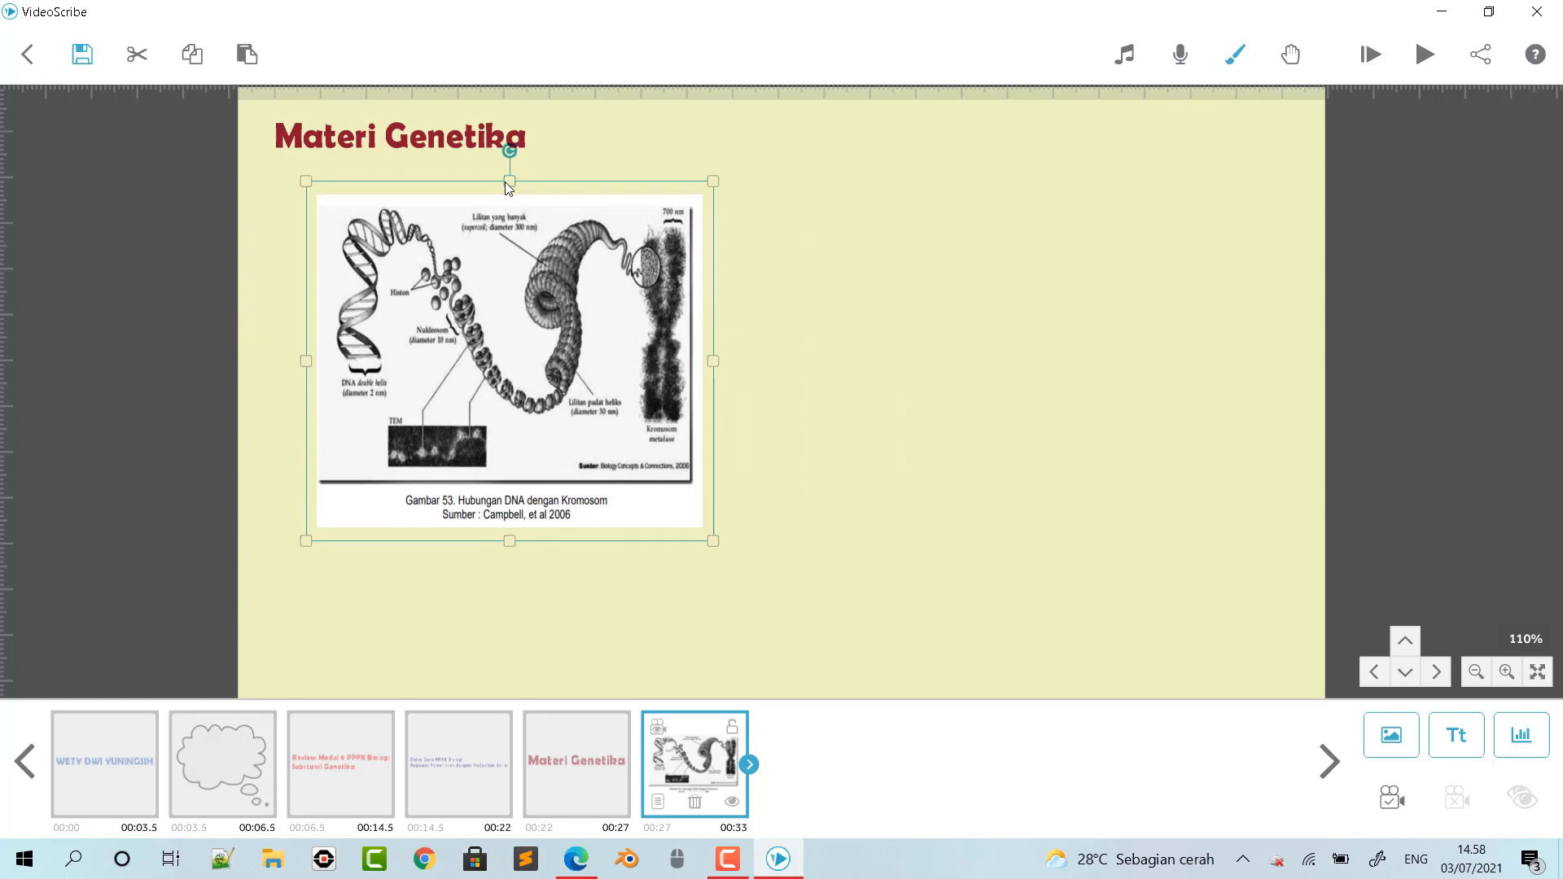
left_click_drag(715, 359, 817, 363)
left_click_drag(720, 387, 787, 376)
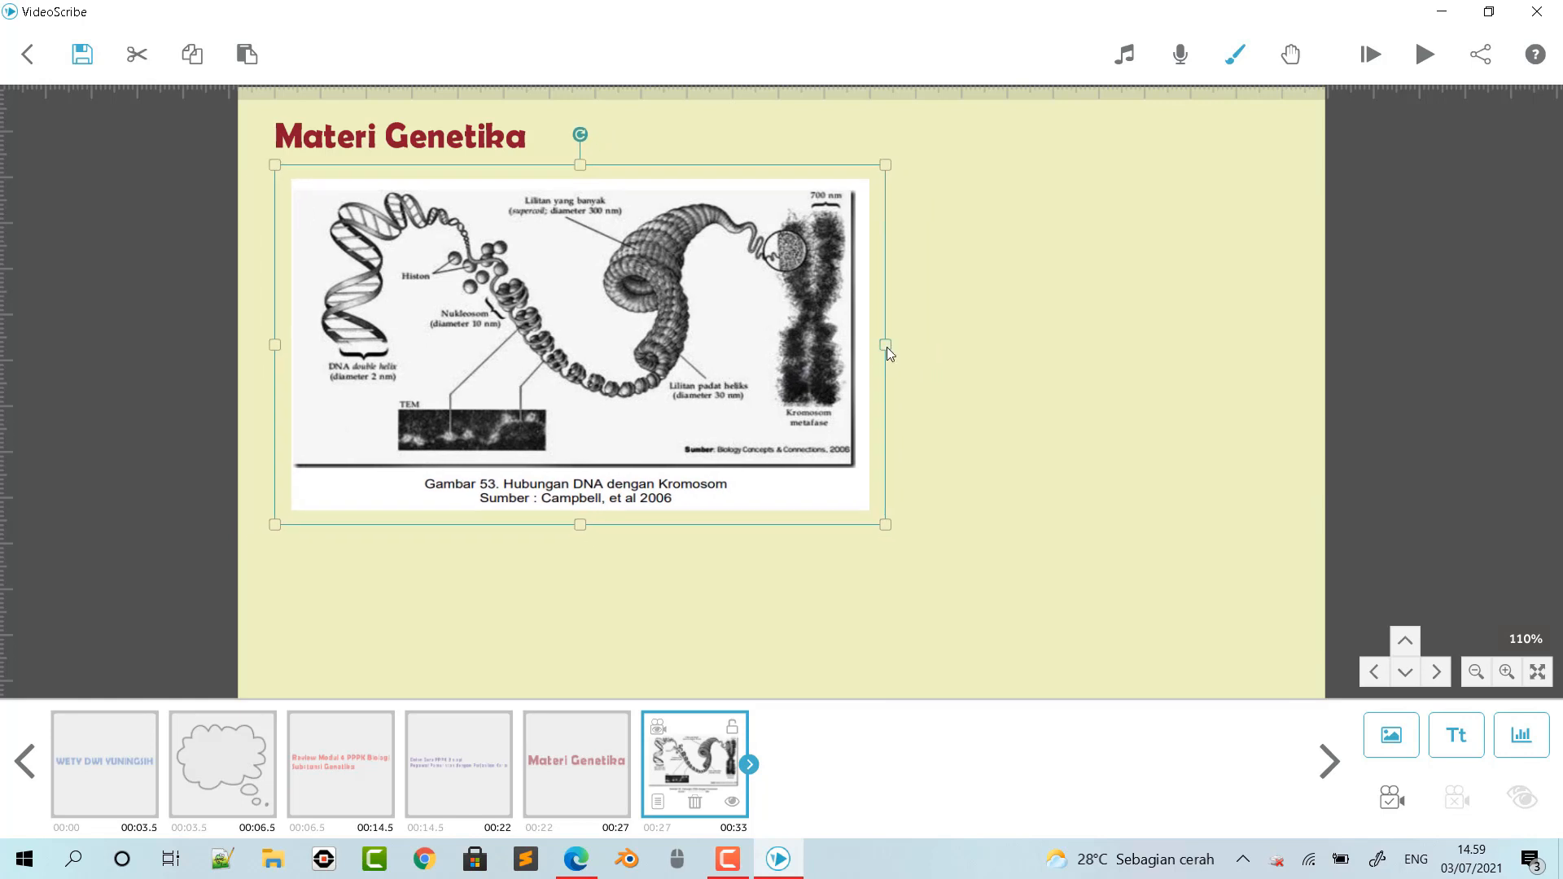
left_click_drag(887, 346, 881, 350)
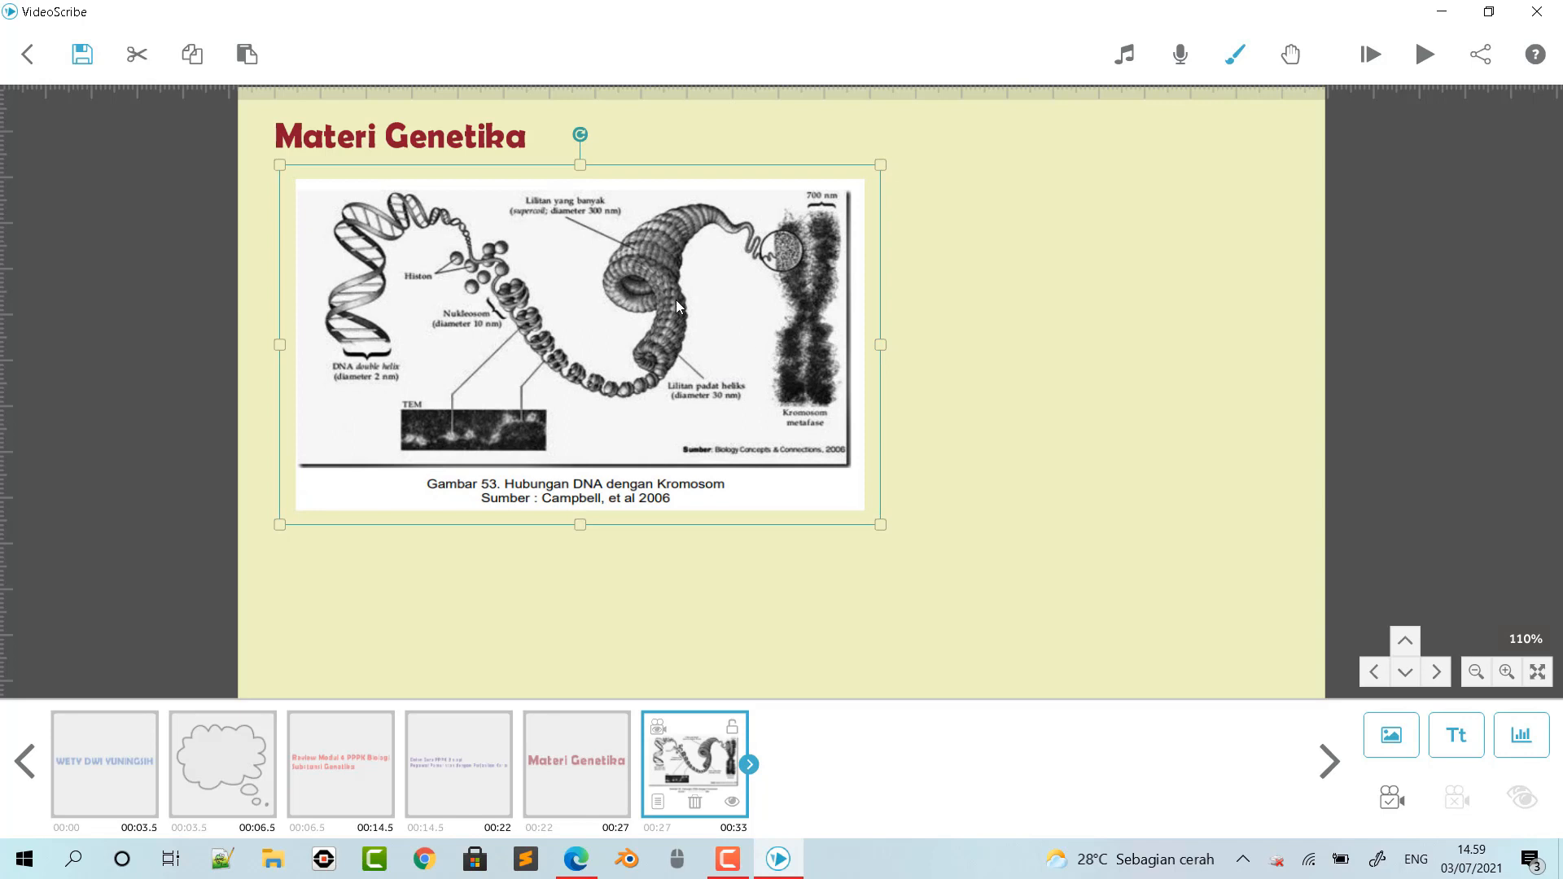
left_click_drag(718, 351, 708, 351)
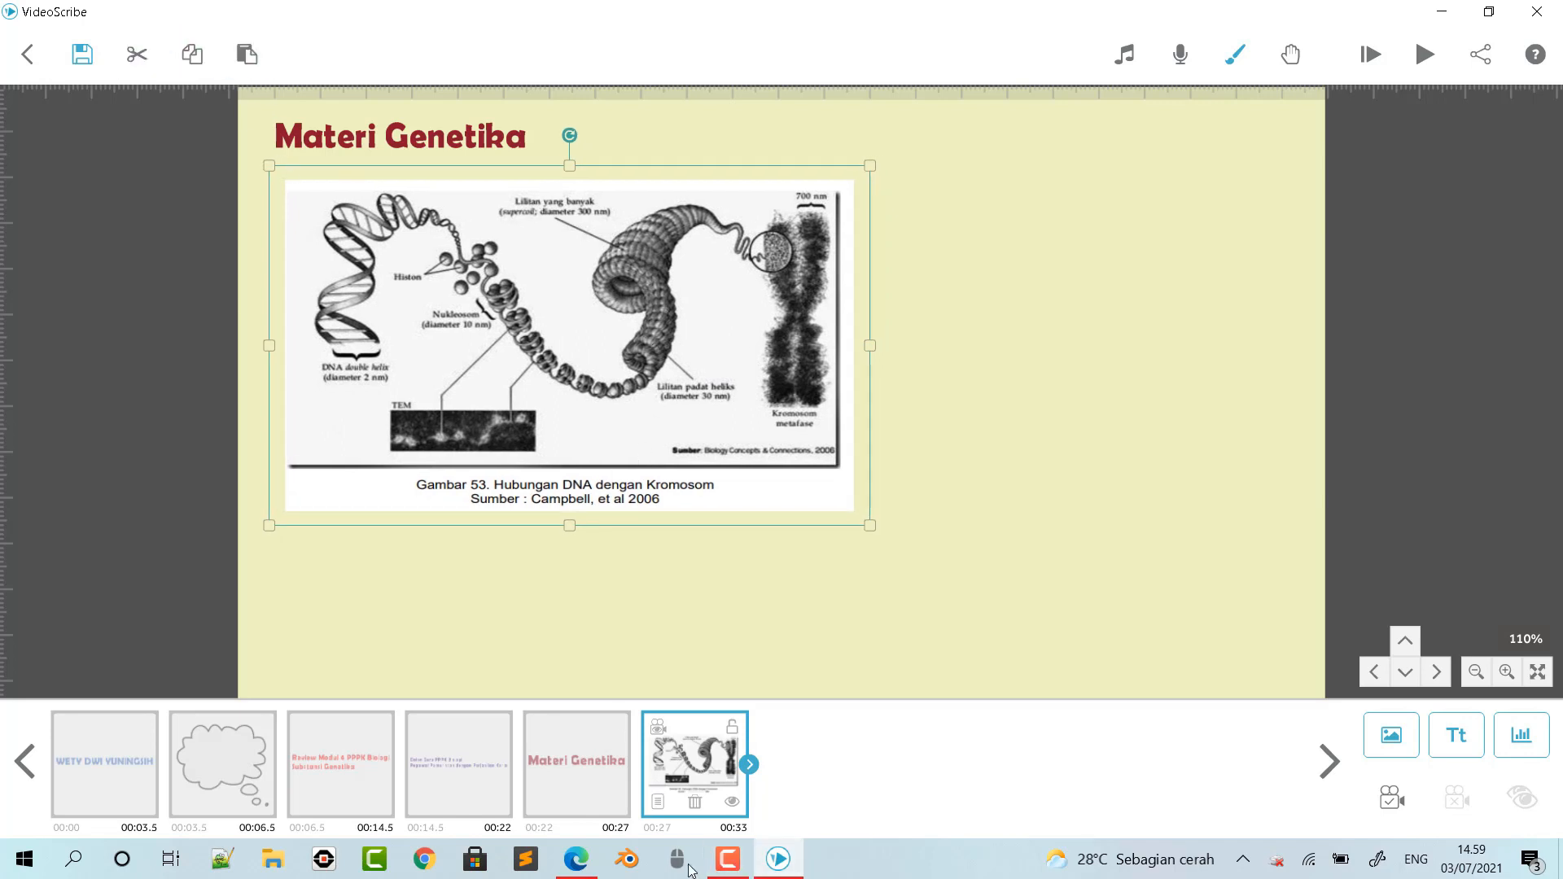
- Switch to the module PDF in Edge and copy the chromosome definition from "Kromosom adalah" through "genetik tersimpan sel"
left_click(575, 859)
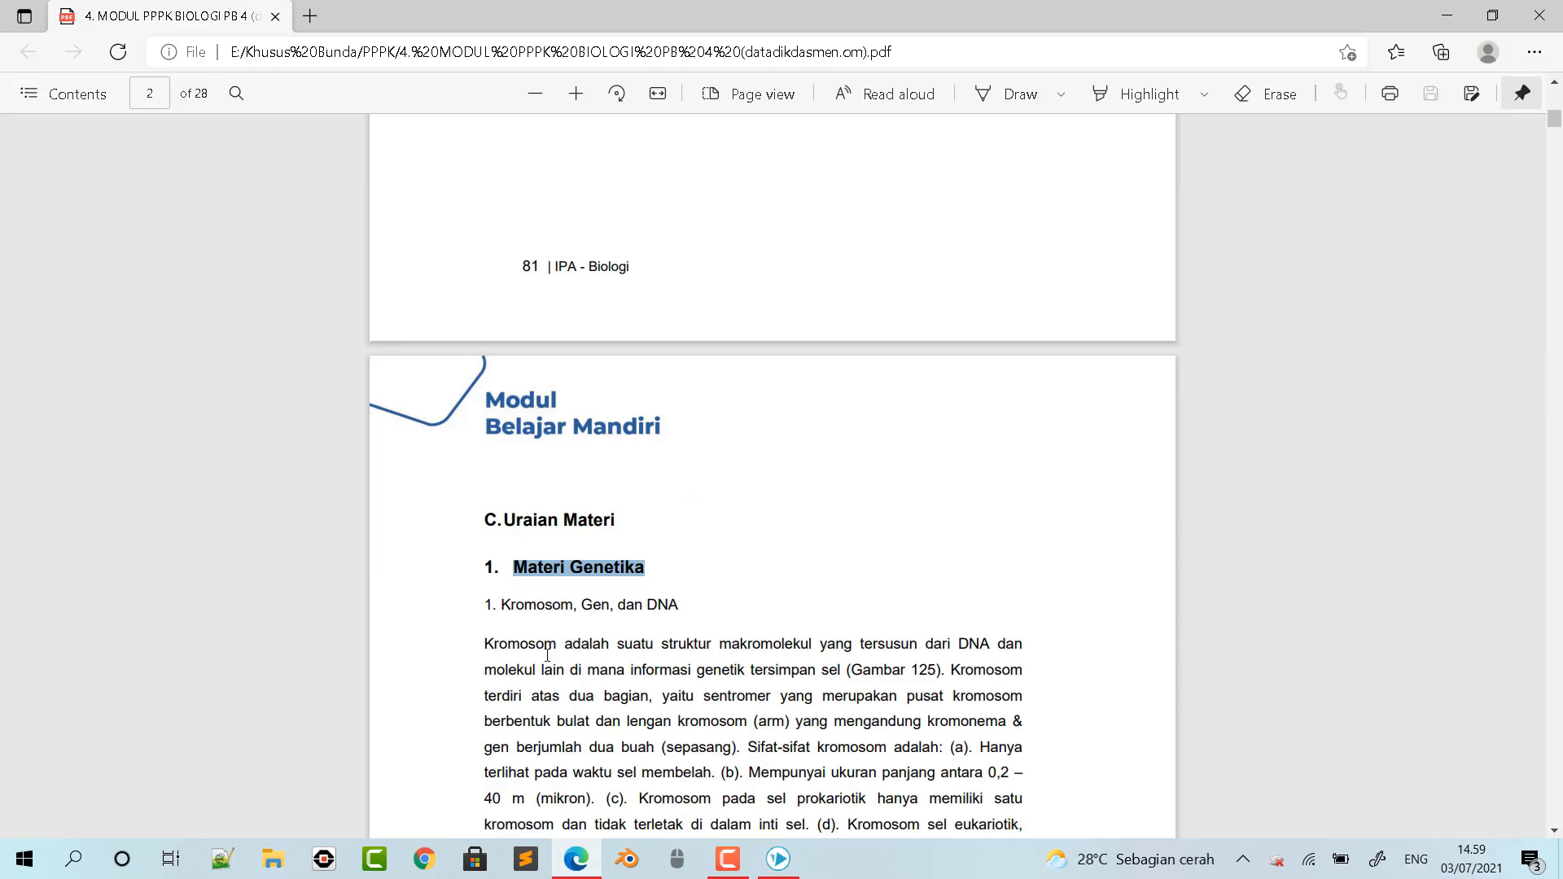
scroll(618, 624, "down", 3)
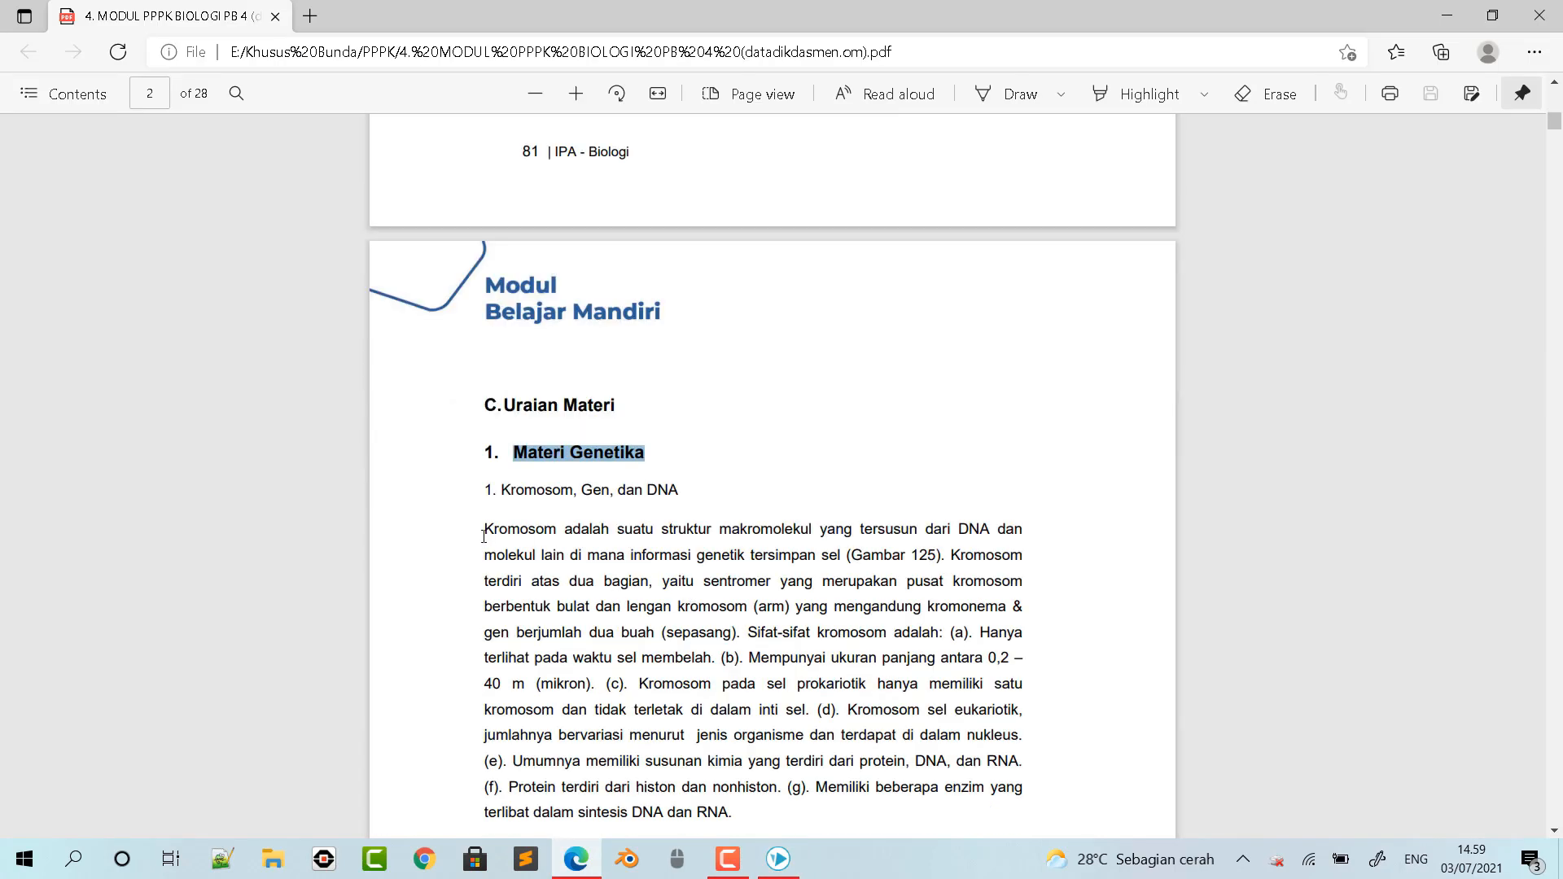
left_click_drag(479, 530, 848, 558)
key("ctrl+c")
mouse_move(870, 431)
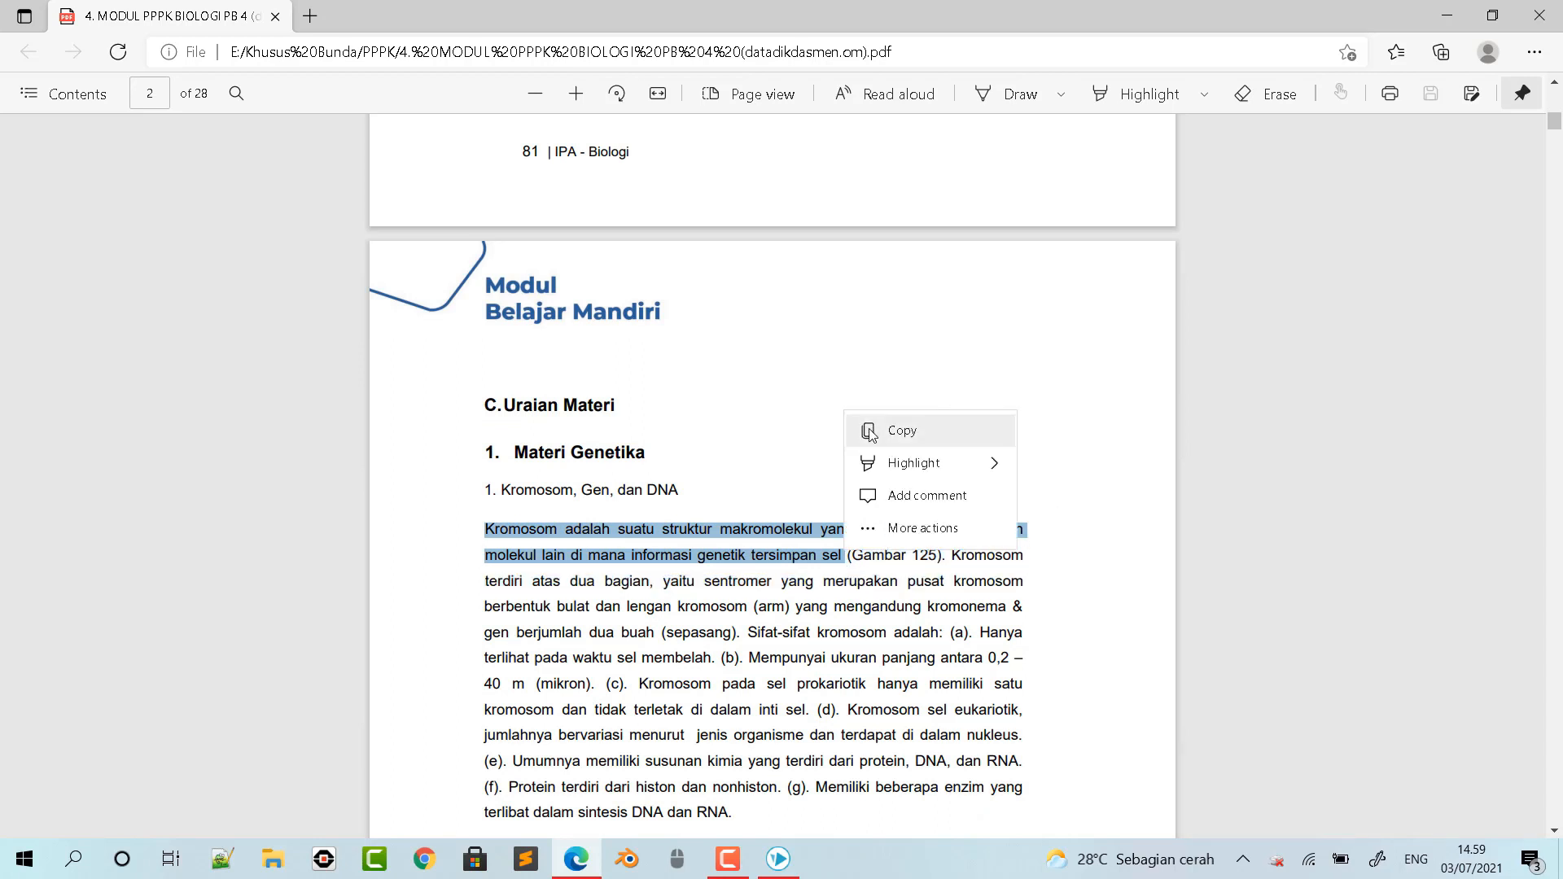
left_click(869, 433)
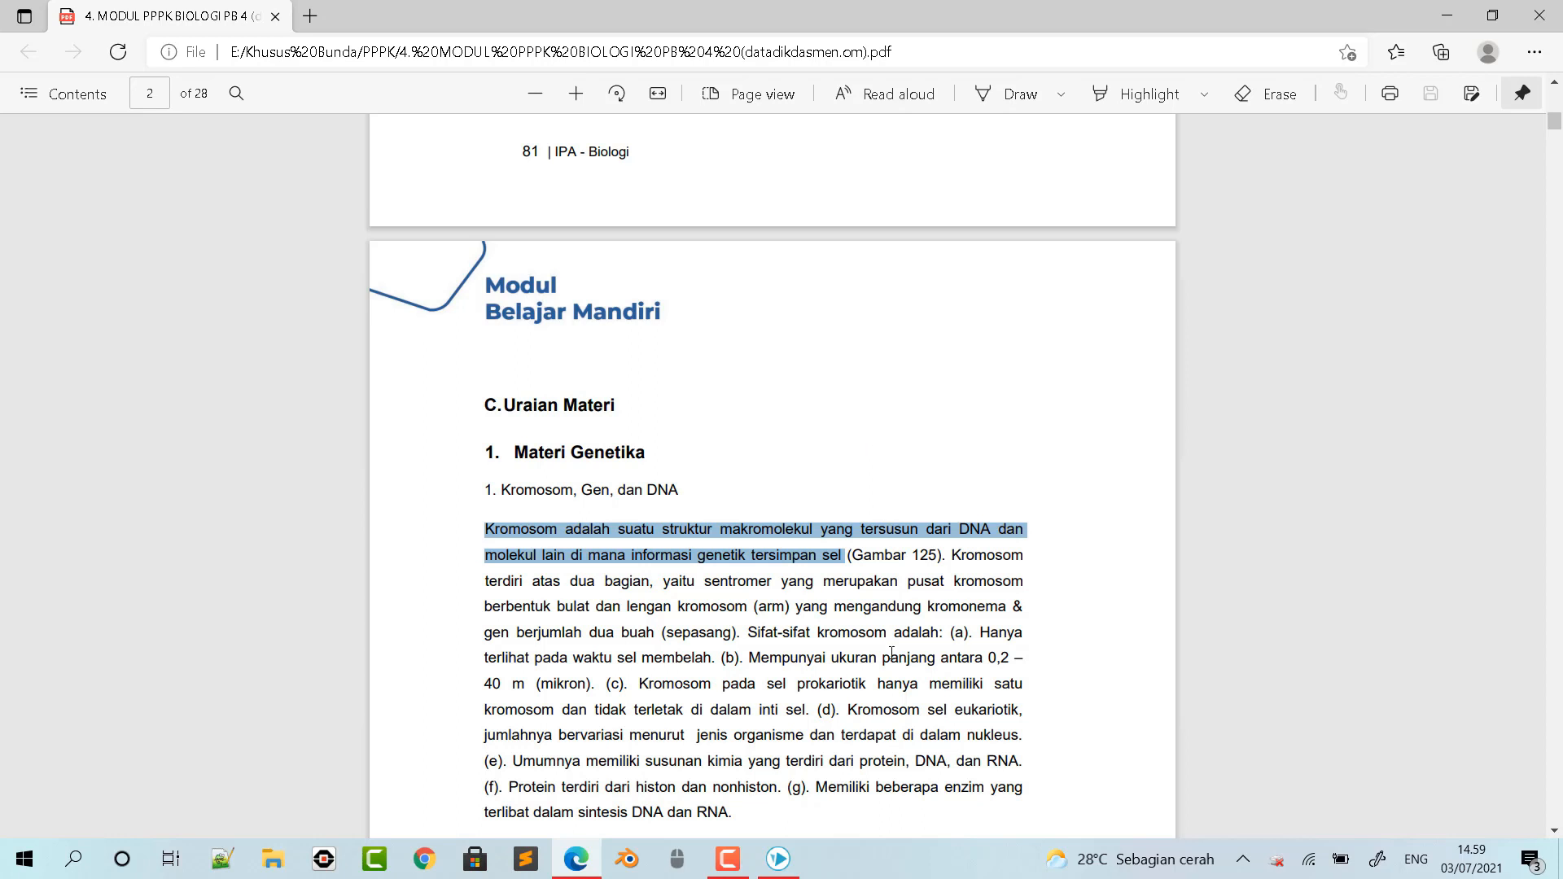
- Return to VideoScribe and paste the copied chromosome definition into a new text element in Berlin Sans FB Demi
left_click(778, 859)
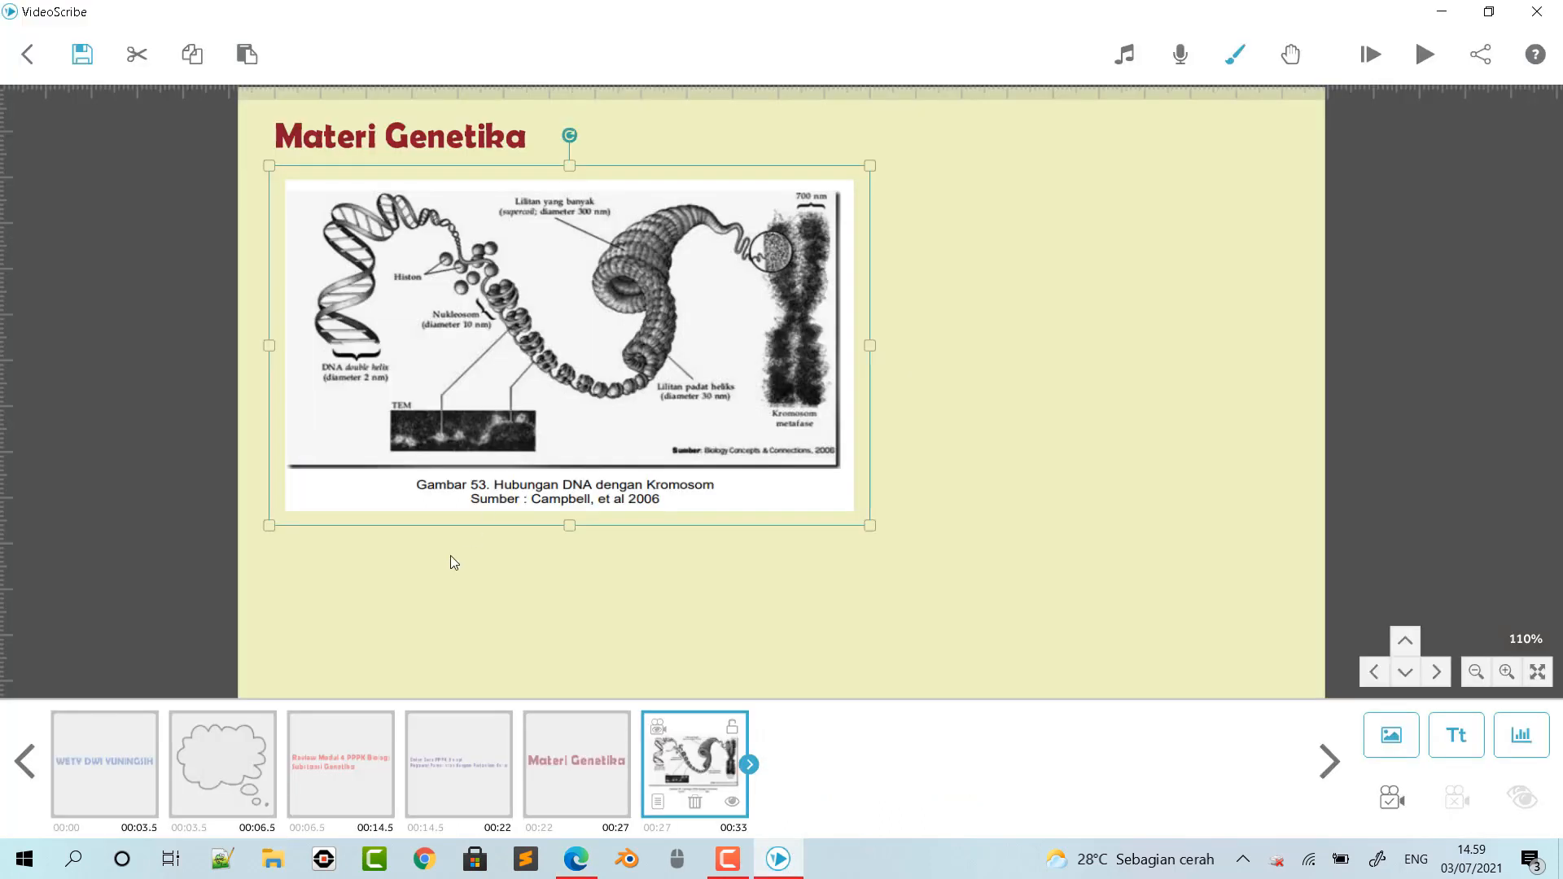
left_click(1444, 740)
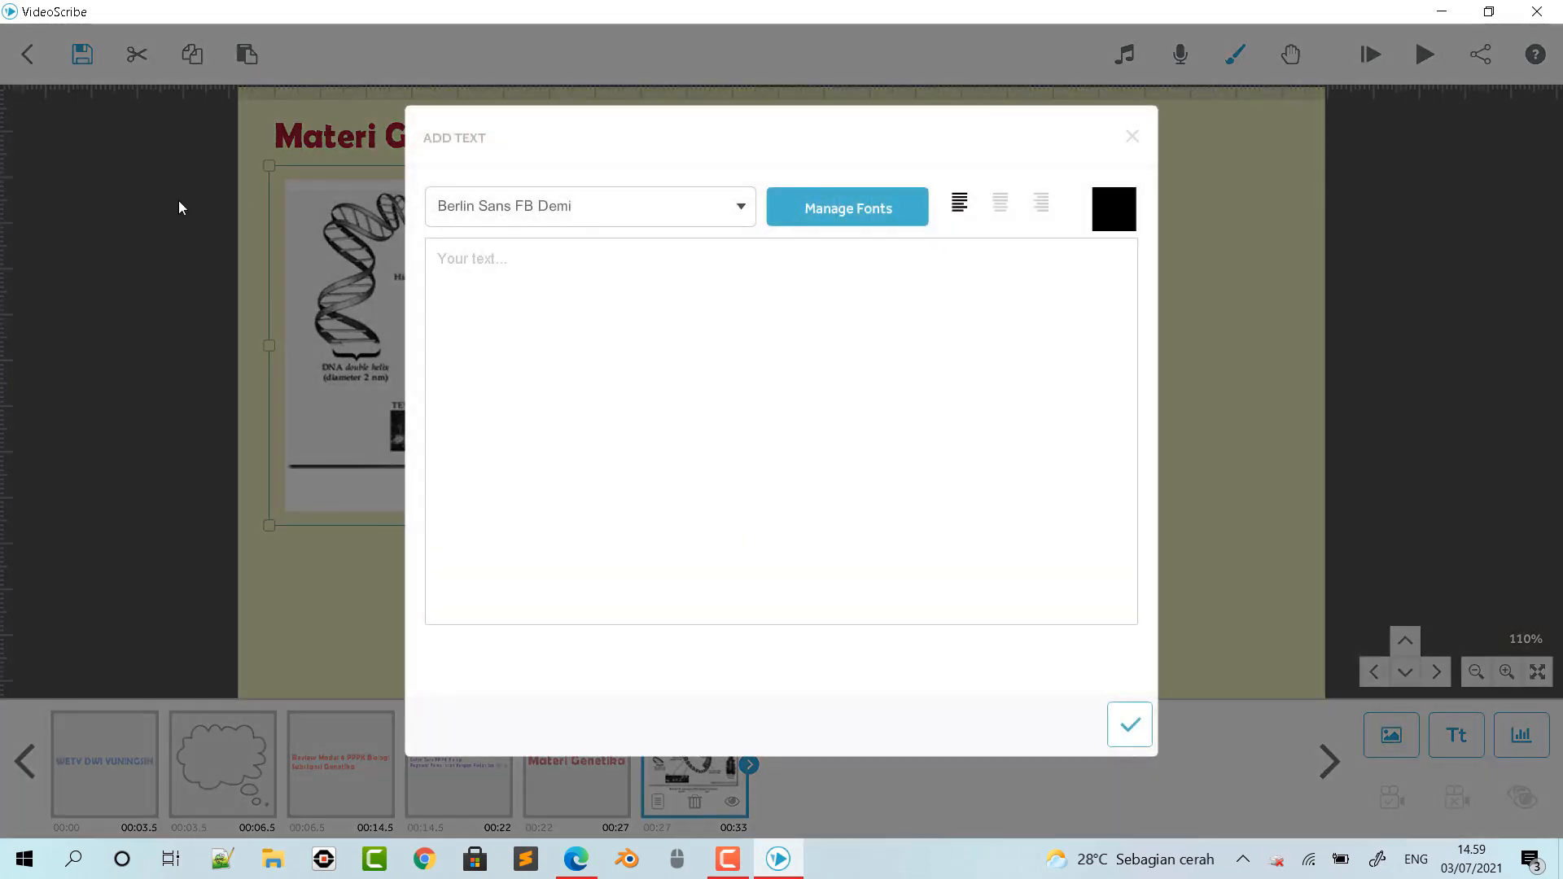
left_click(476, 263)
key("ctrl+v")
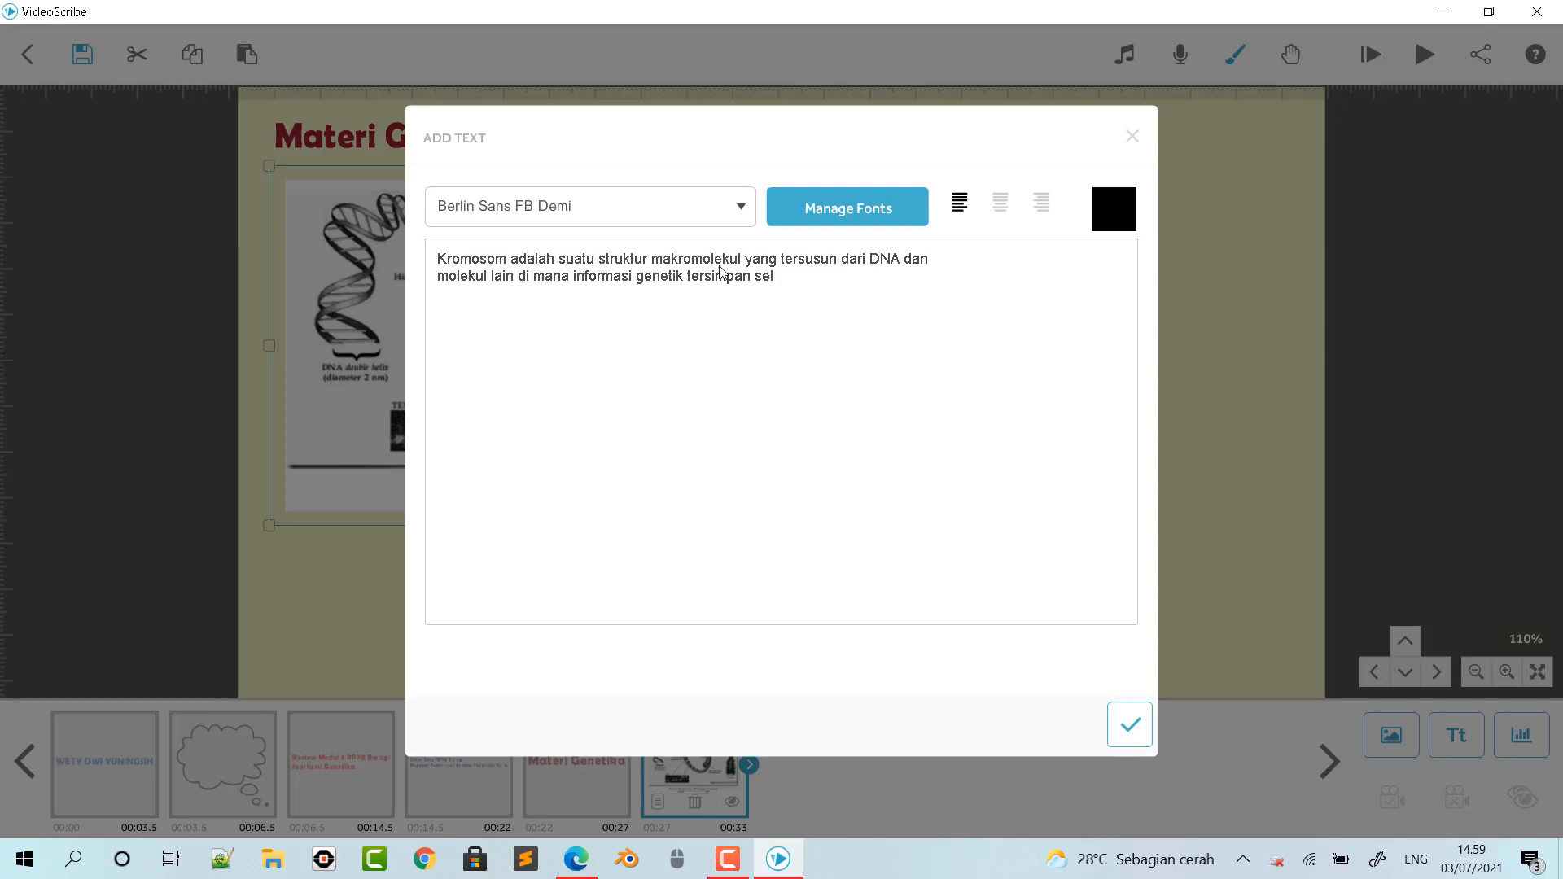
- Rearrange the definition into three lines, breaking after "makromolekul" and after "molekul lain"
left_click_drag(745, 261, 755, 262)
left_click(749, 261)
key("Return")
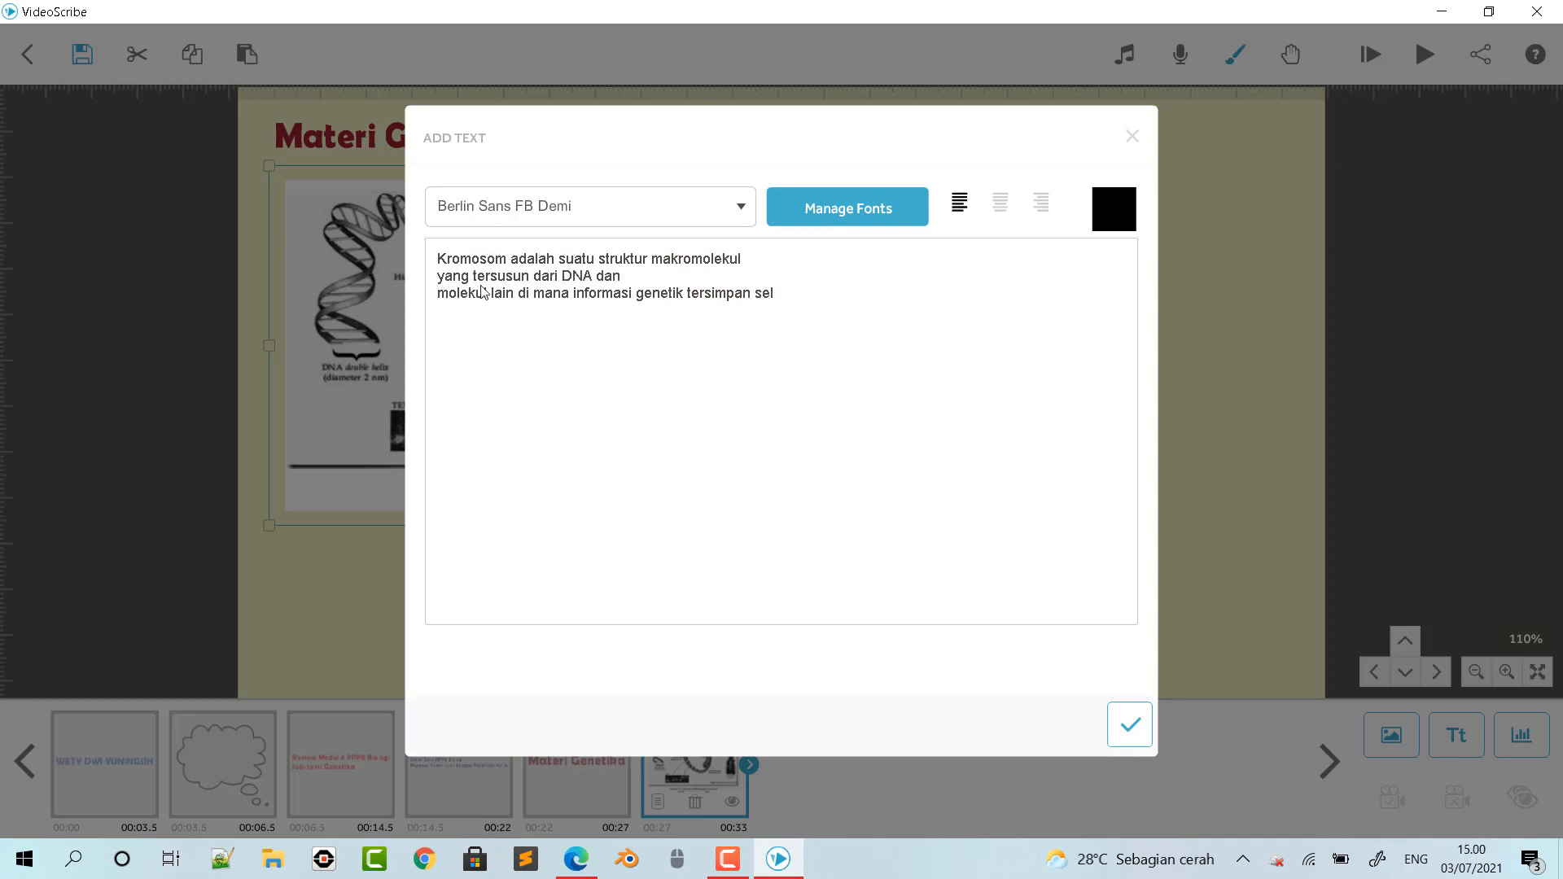
key("BackSpace")
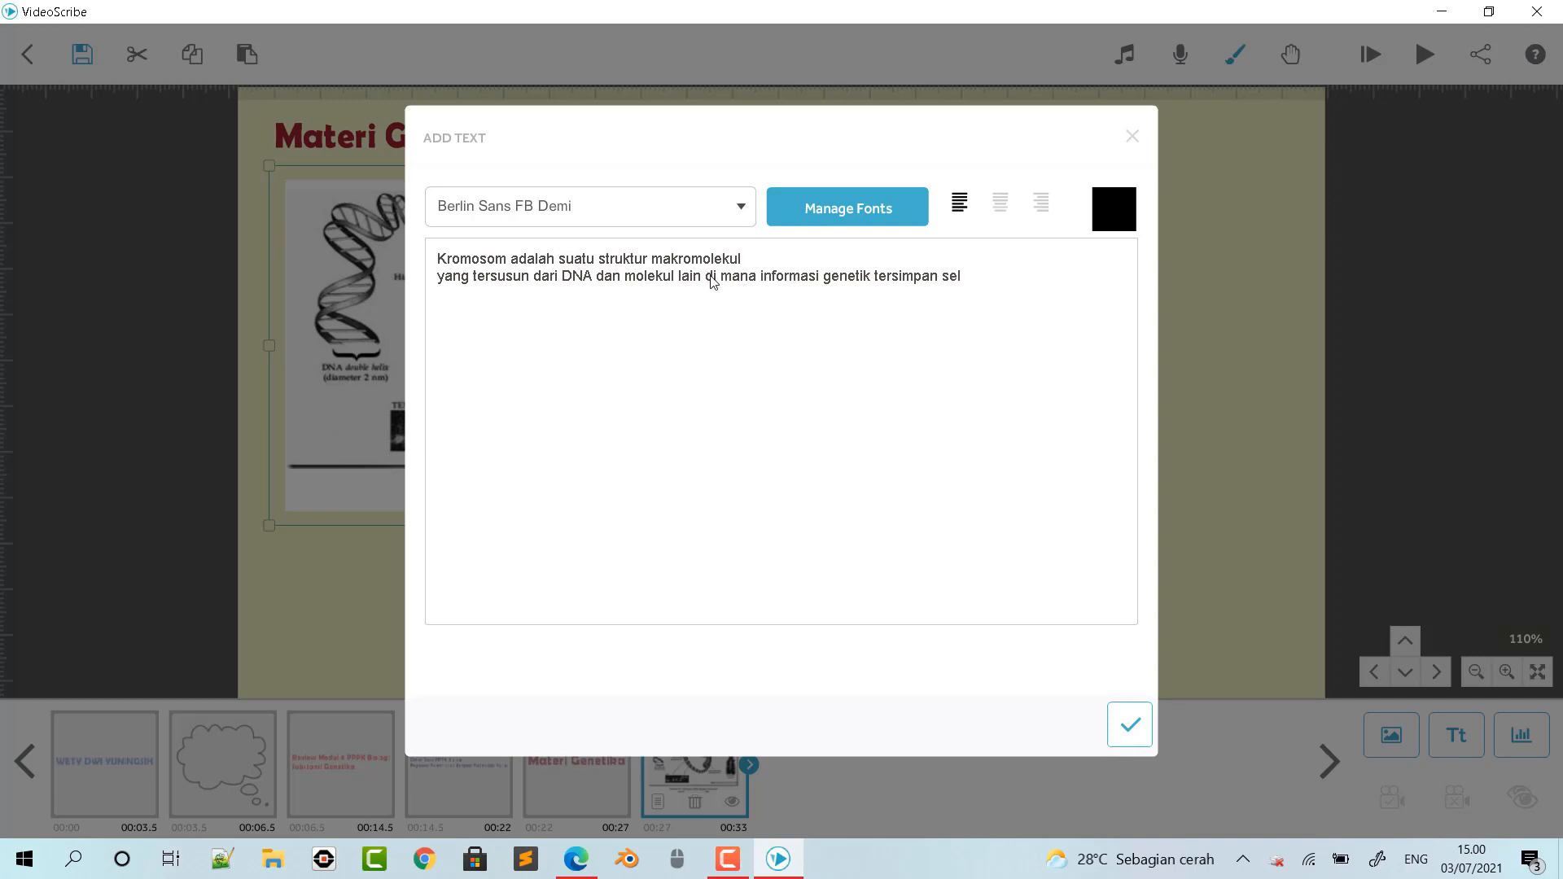
key("Return")
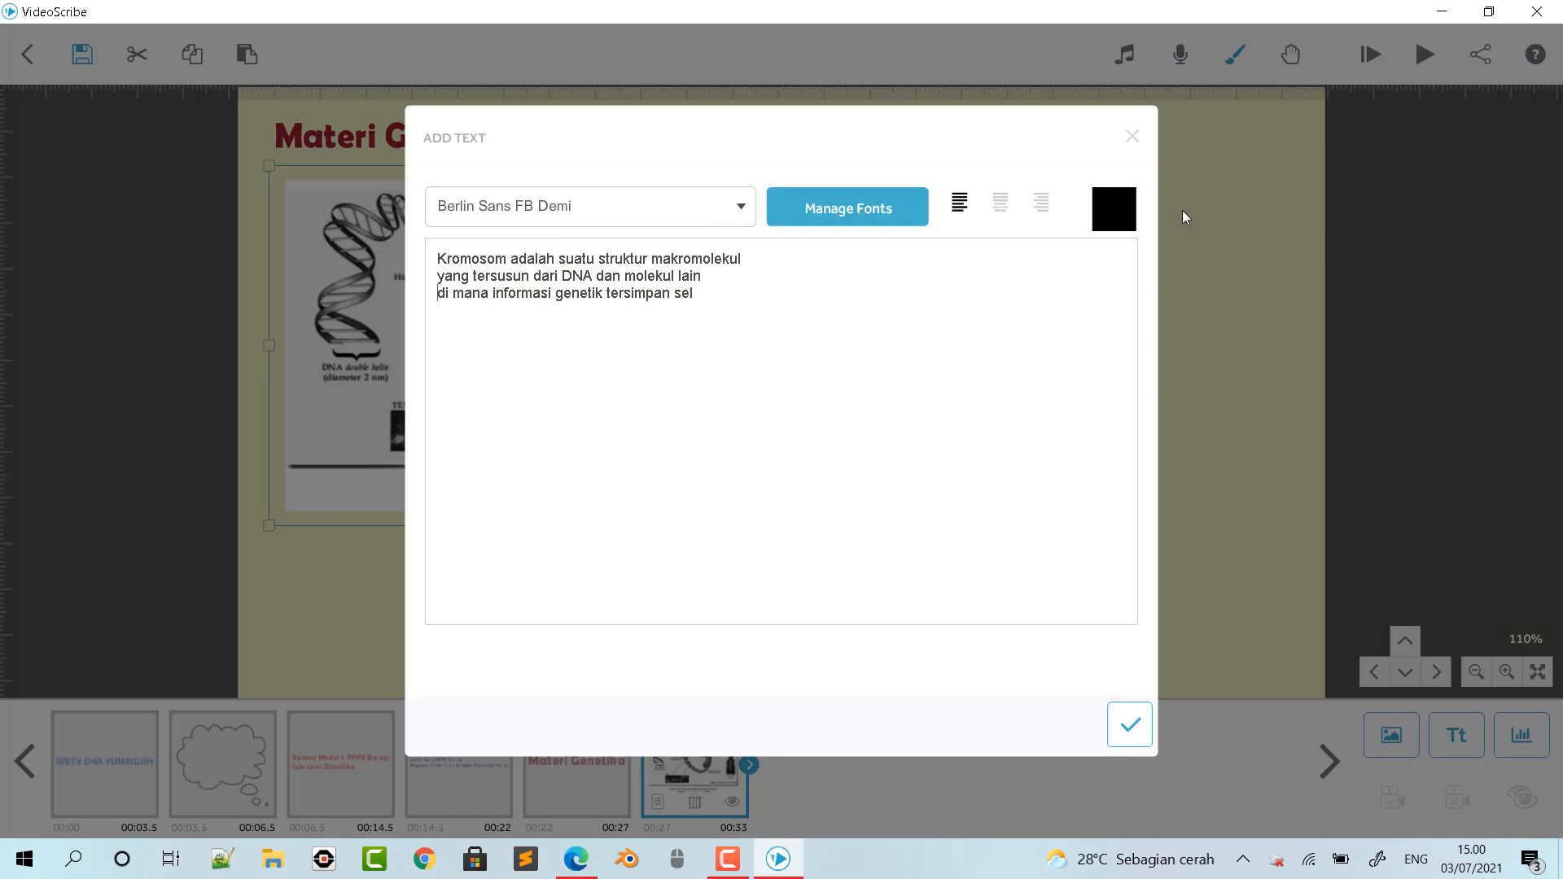
- Colour the definition text orange #f15a29 and add it to the canvas
left_click(1117, 213)
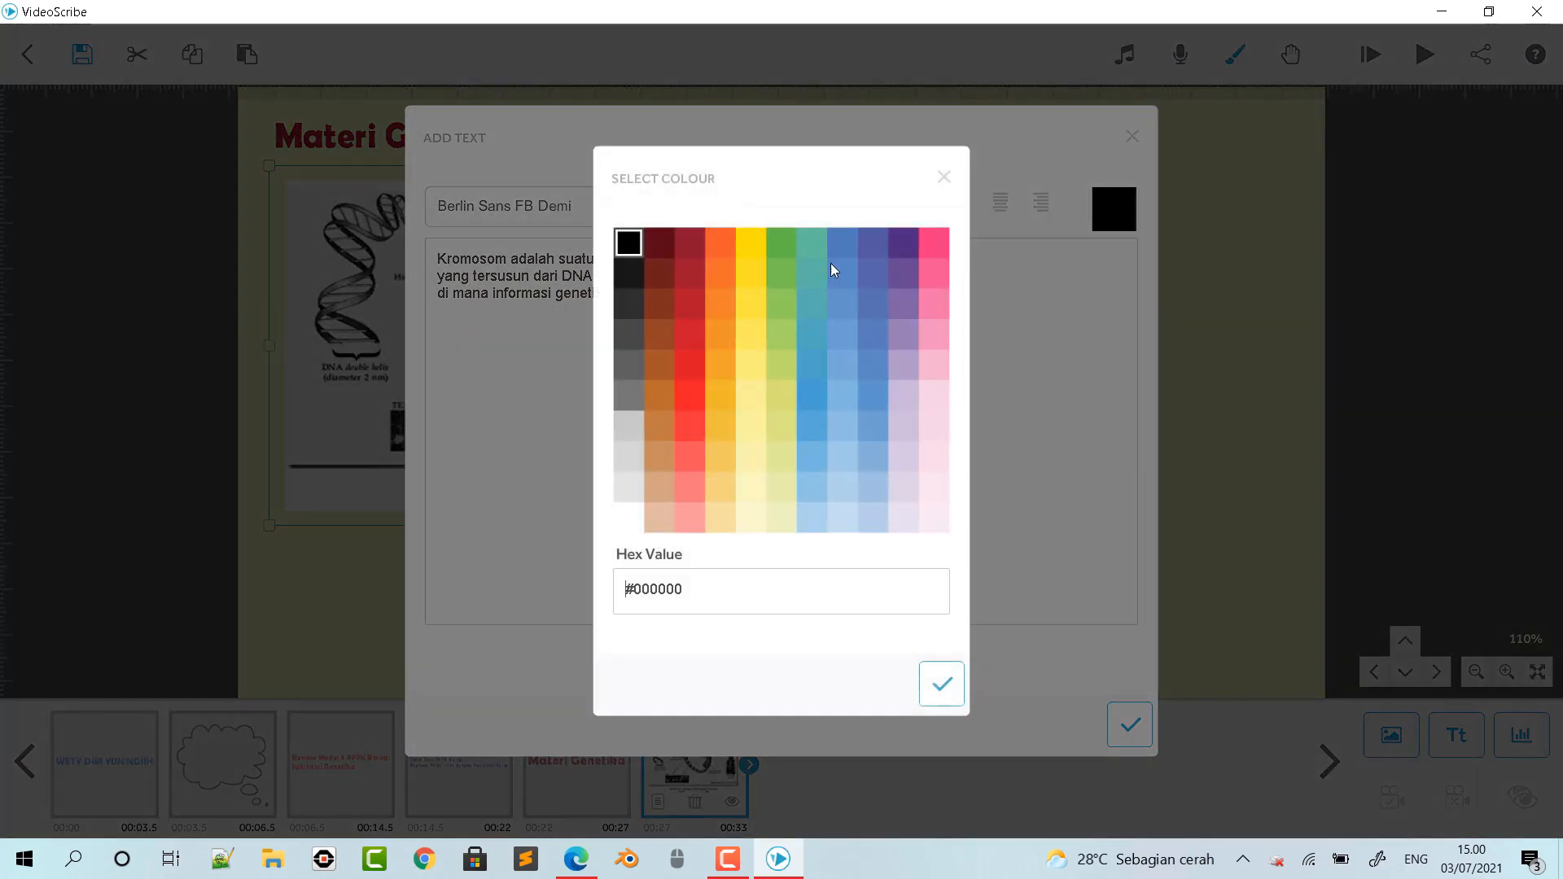
left_click(718, 244)
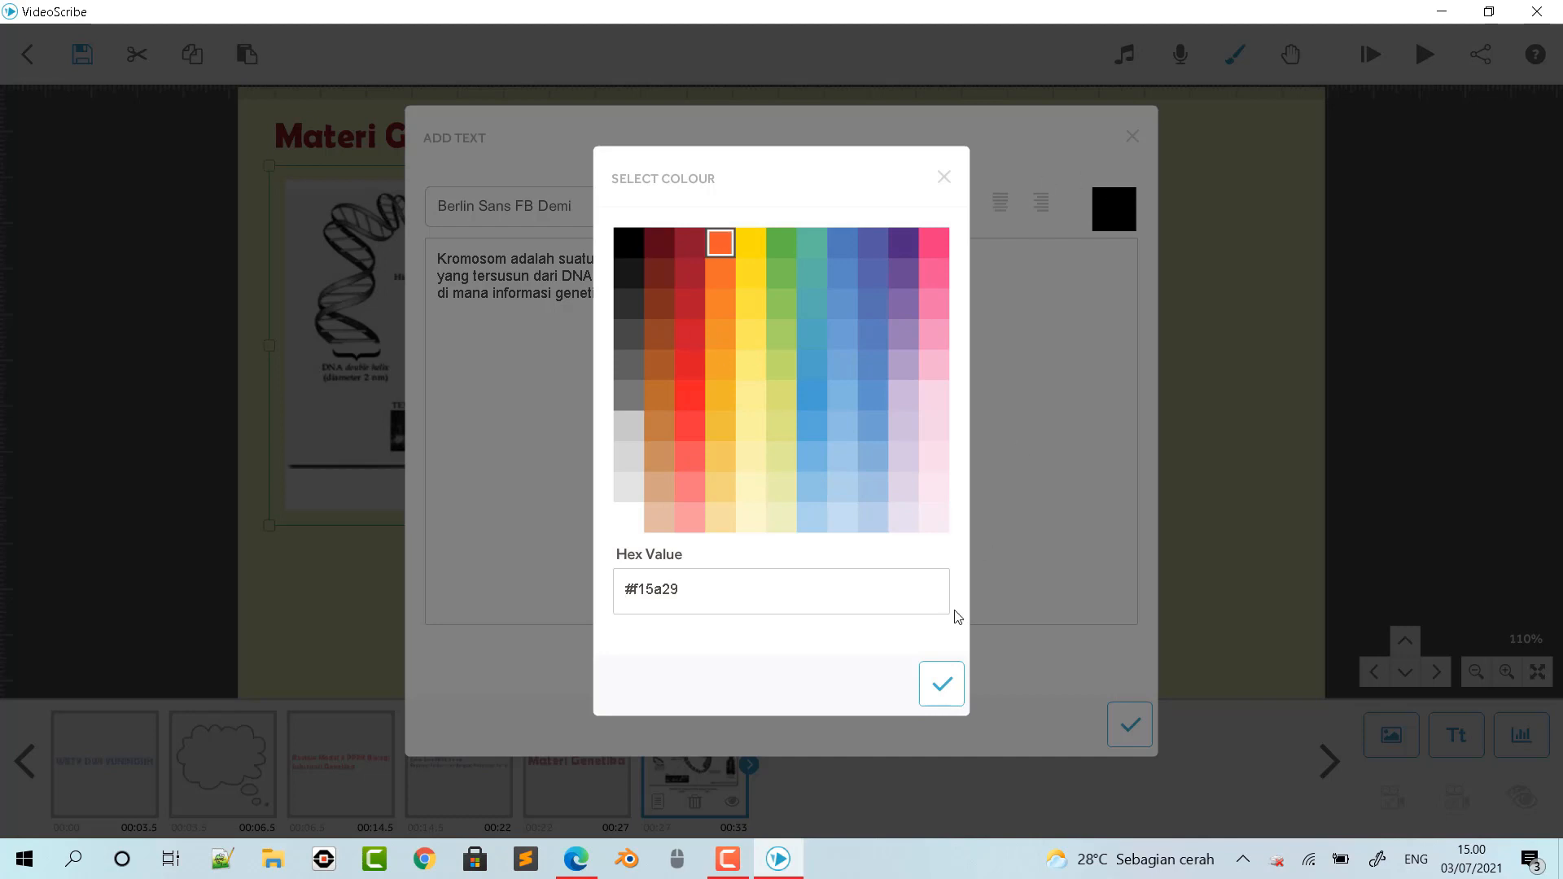
left_click(942, 684)
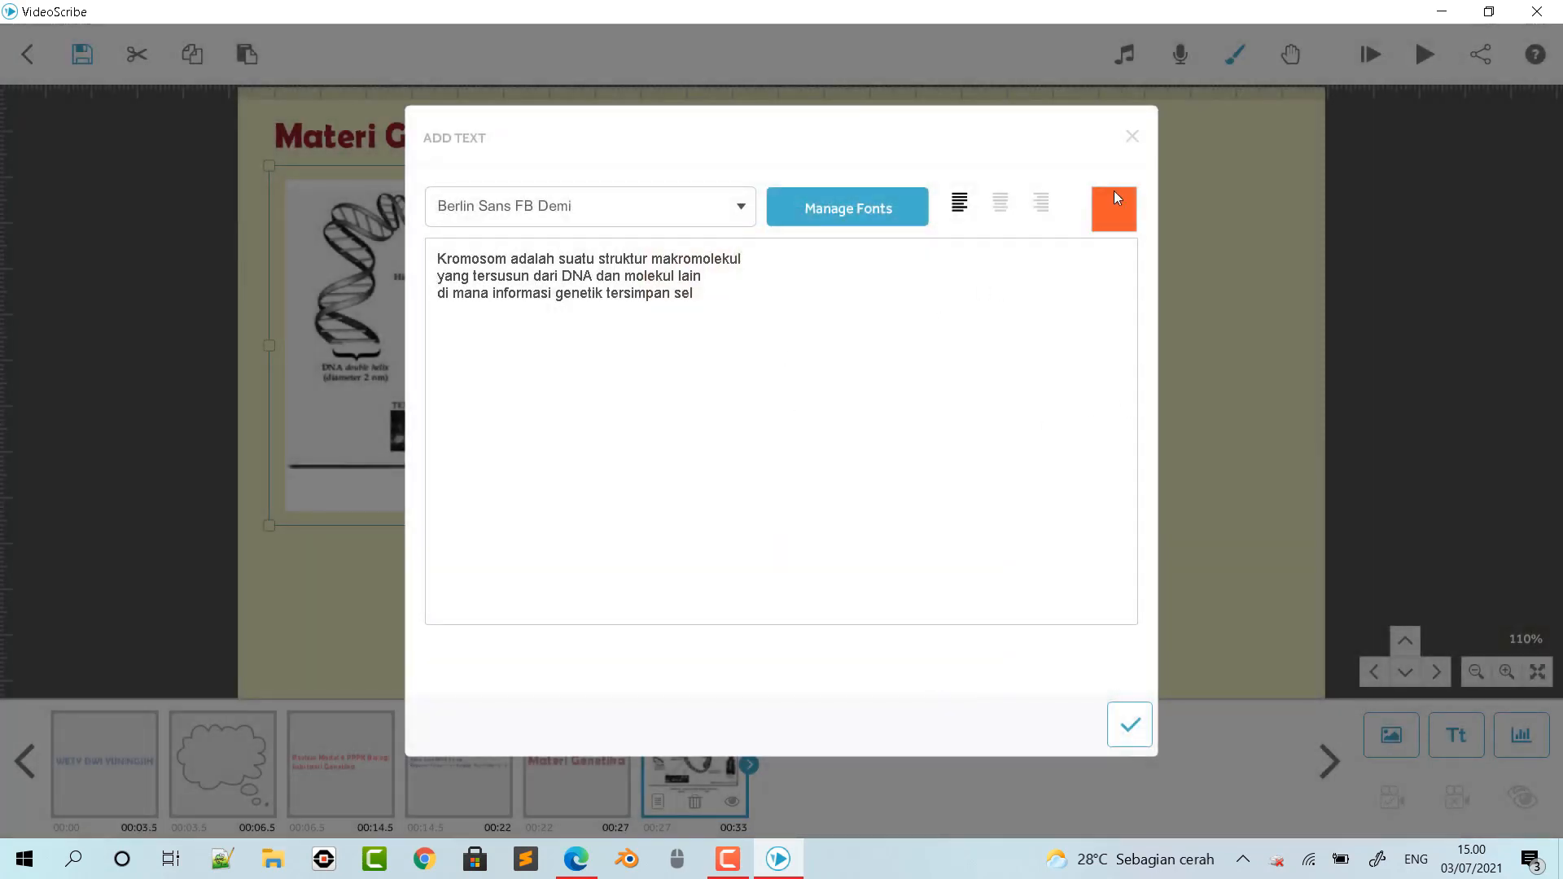
left_click(1129, 726)
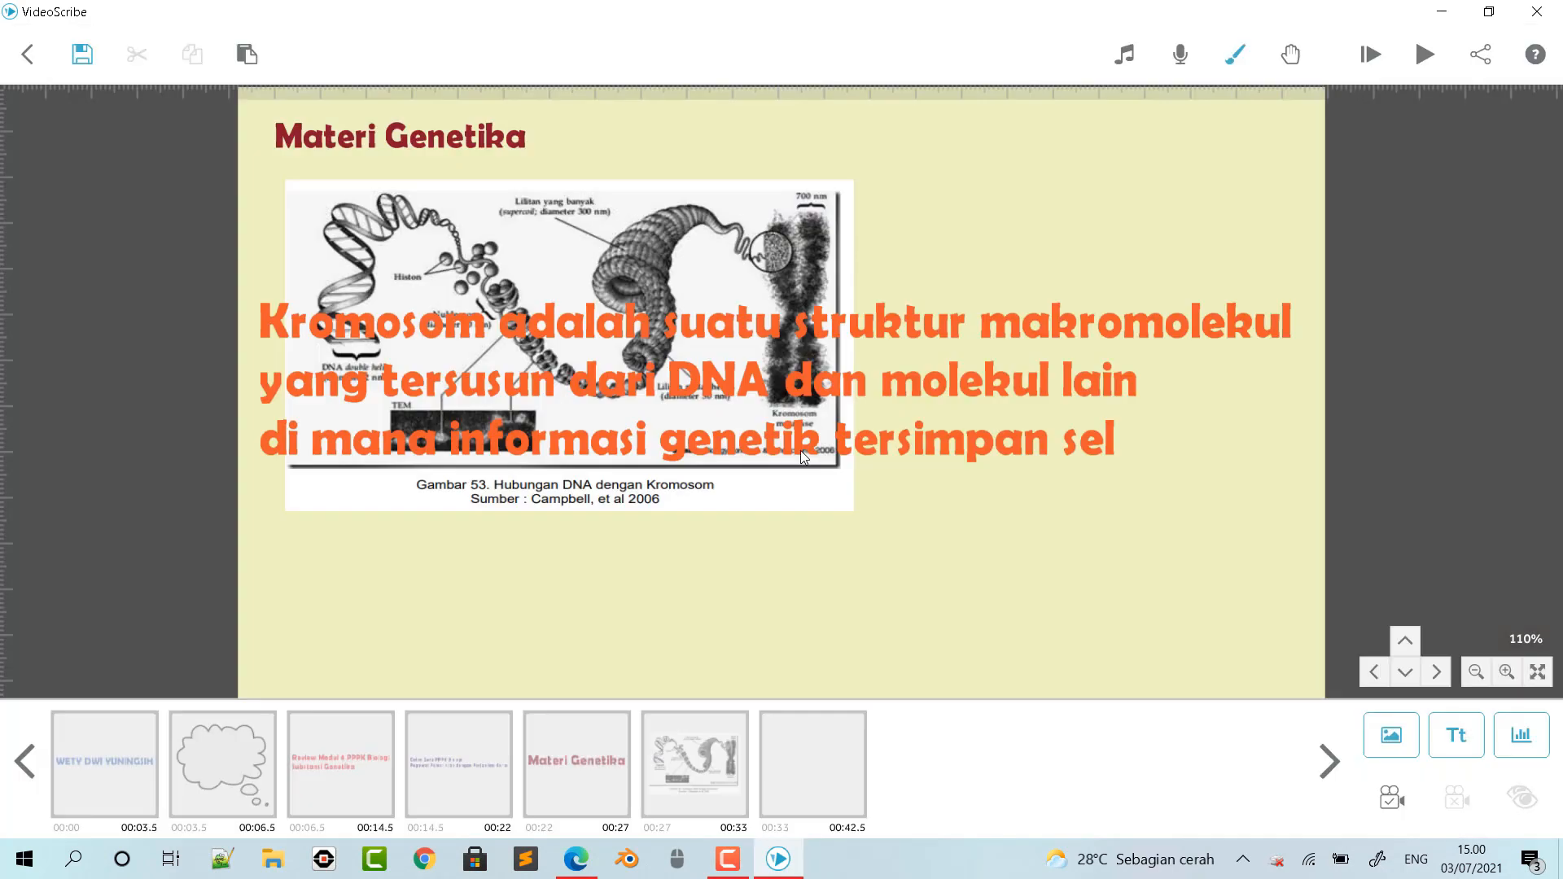
- Shrink the orange text to about 60% and place it below the figure, and shift the "Materi Genetika" title slightly to the right
left_click_drag(1306, 290, 1212, 330)
left_click_drag(992, 350, 807, 561)
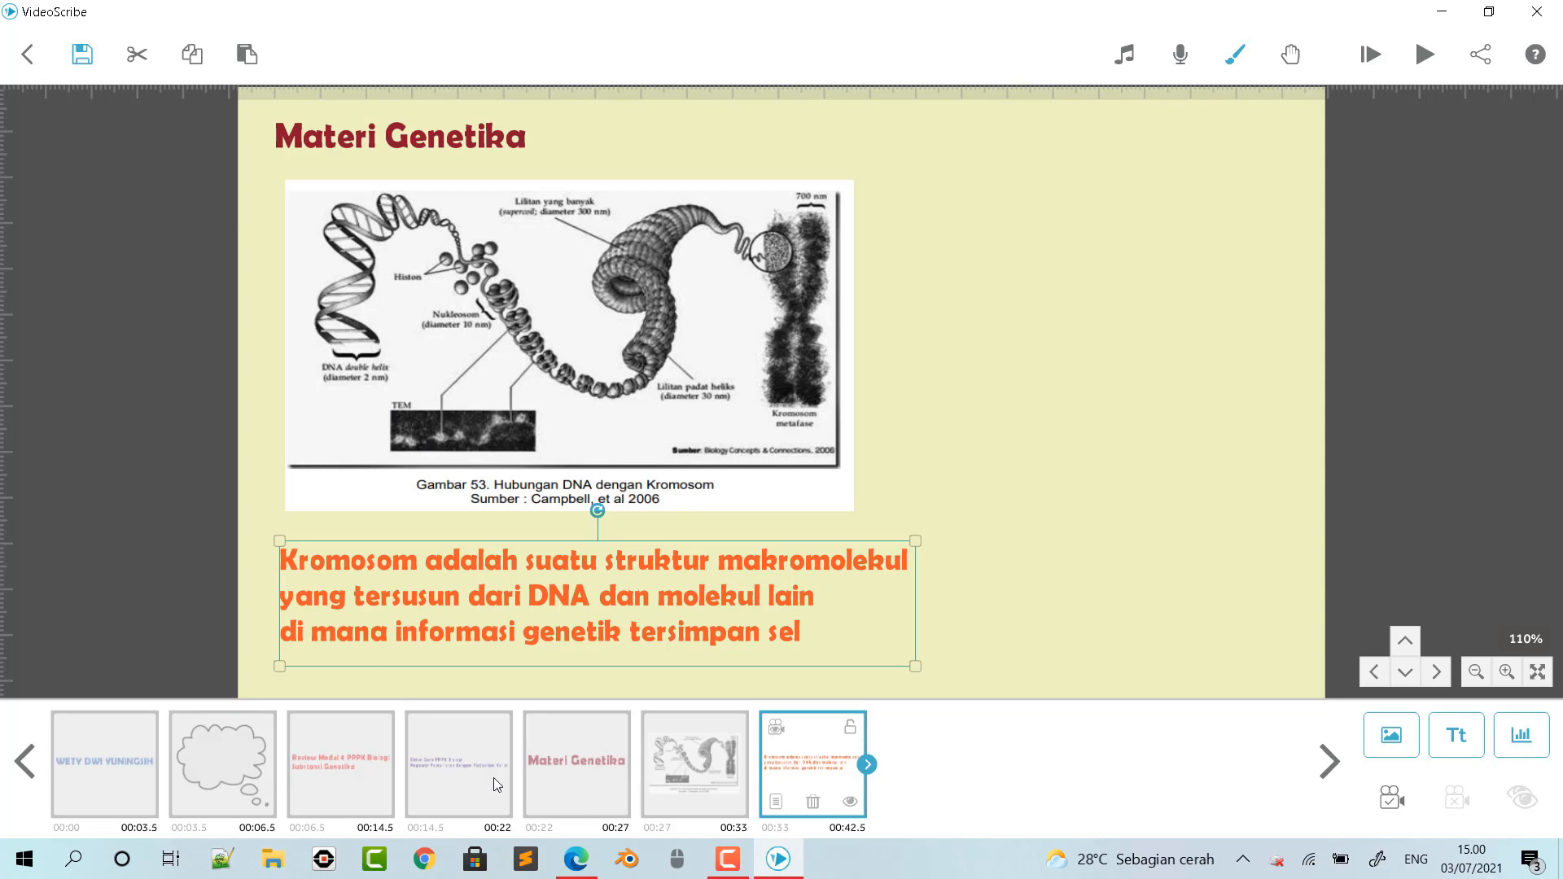
left_click_drag(459, 140, 499, 137)
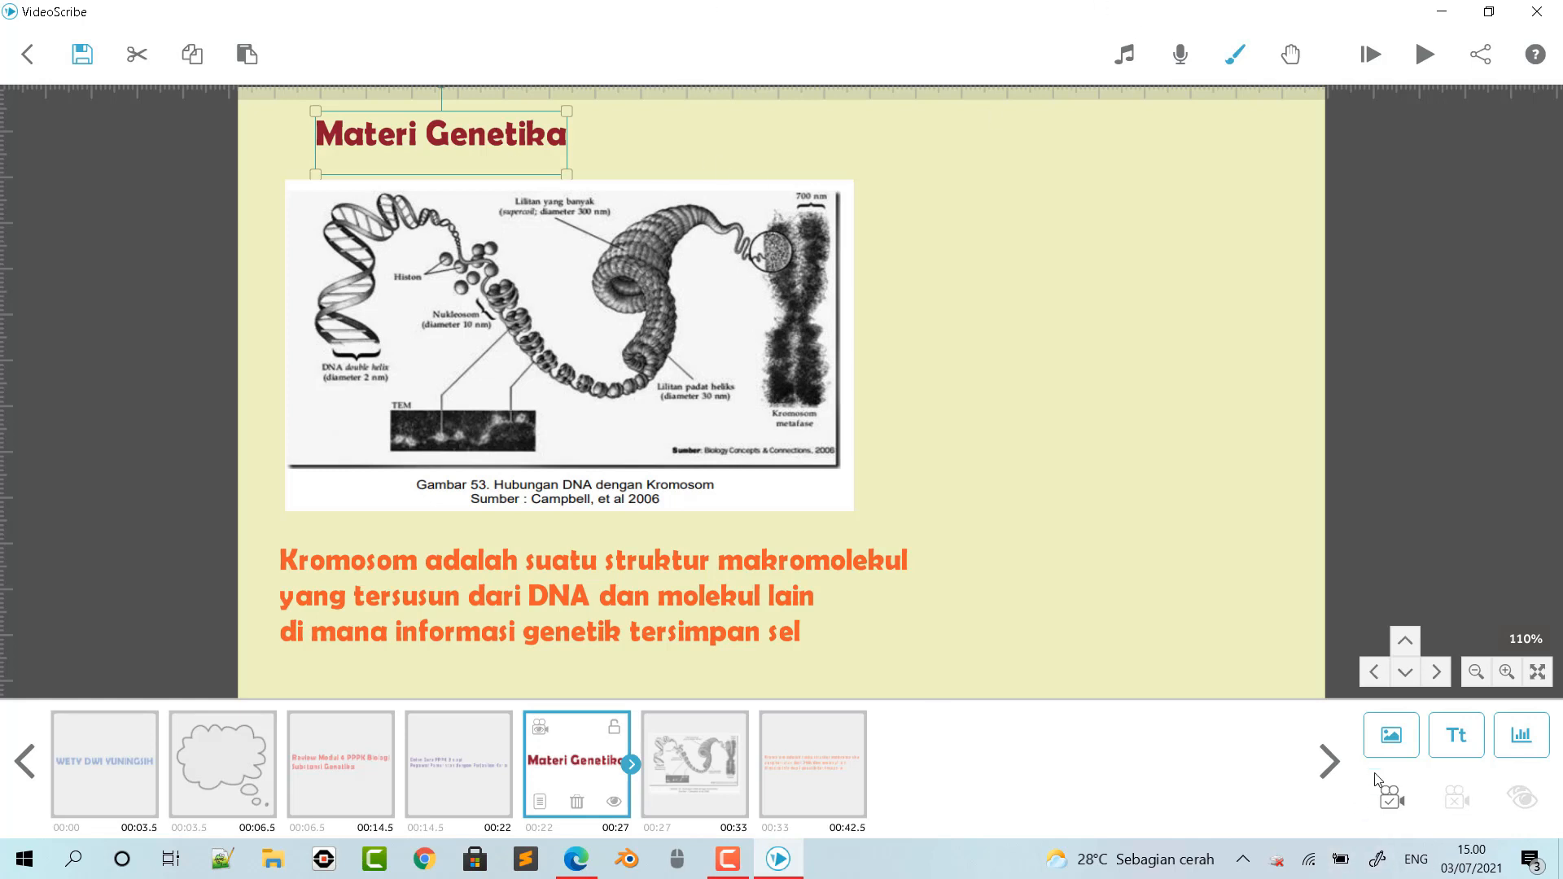
- Set the current view as the camera position for the title, the chromosome figure and the orange definition text
left_click(1396, 805)
left_click(736, 382)
left_click(1391, 796)
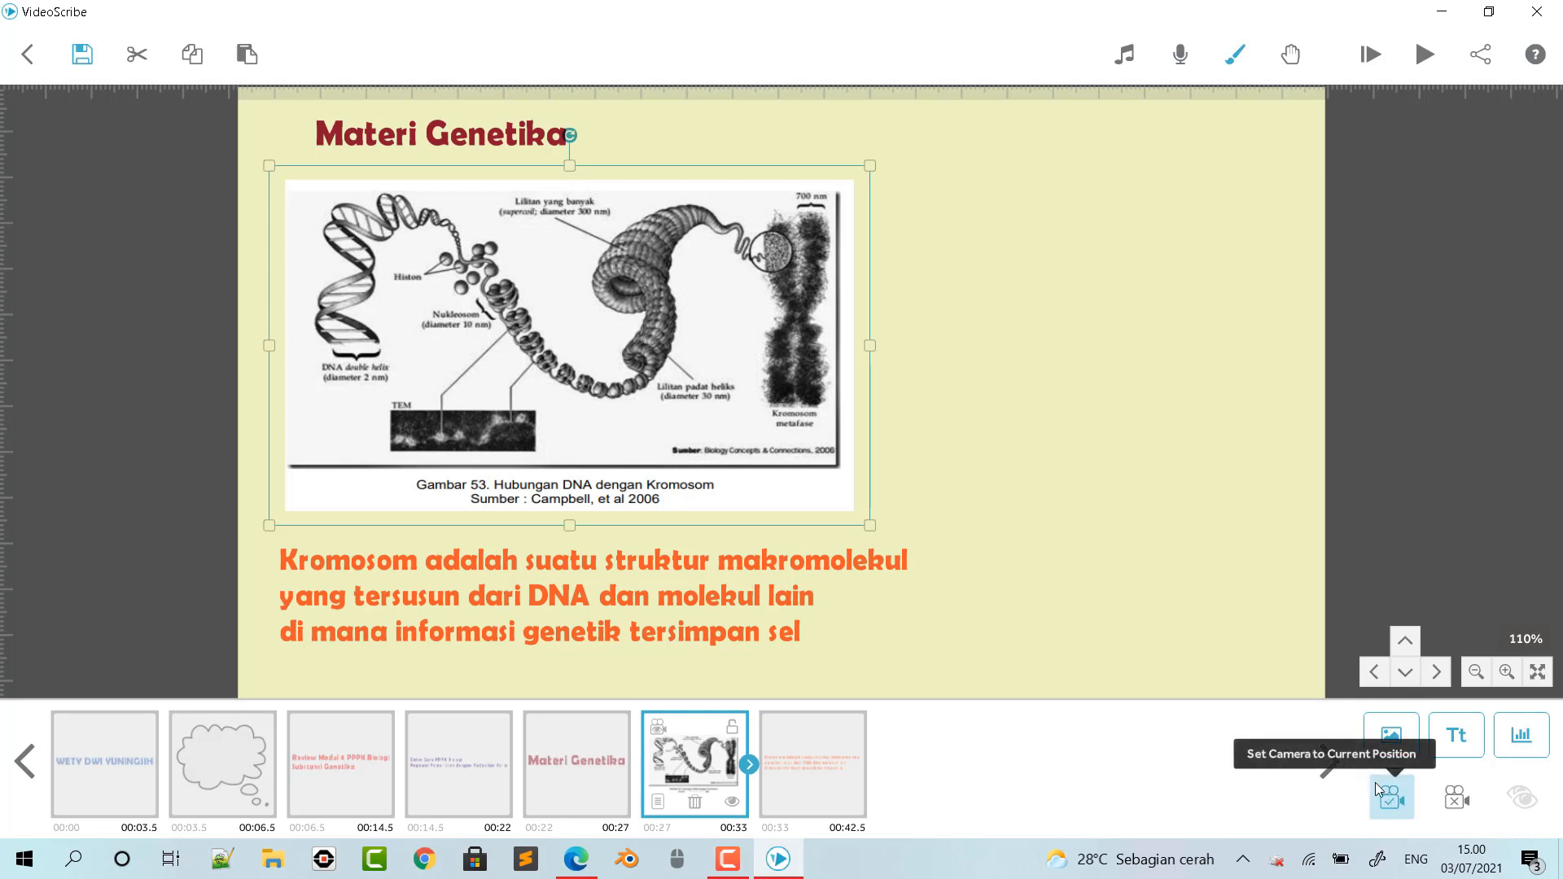
left_click(691, 559)
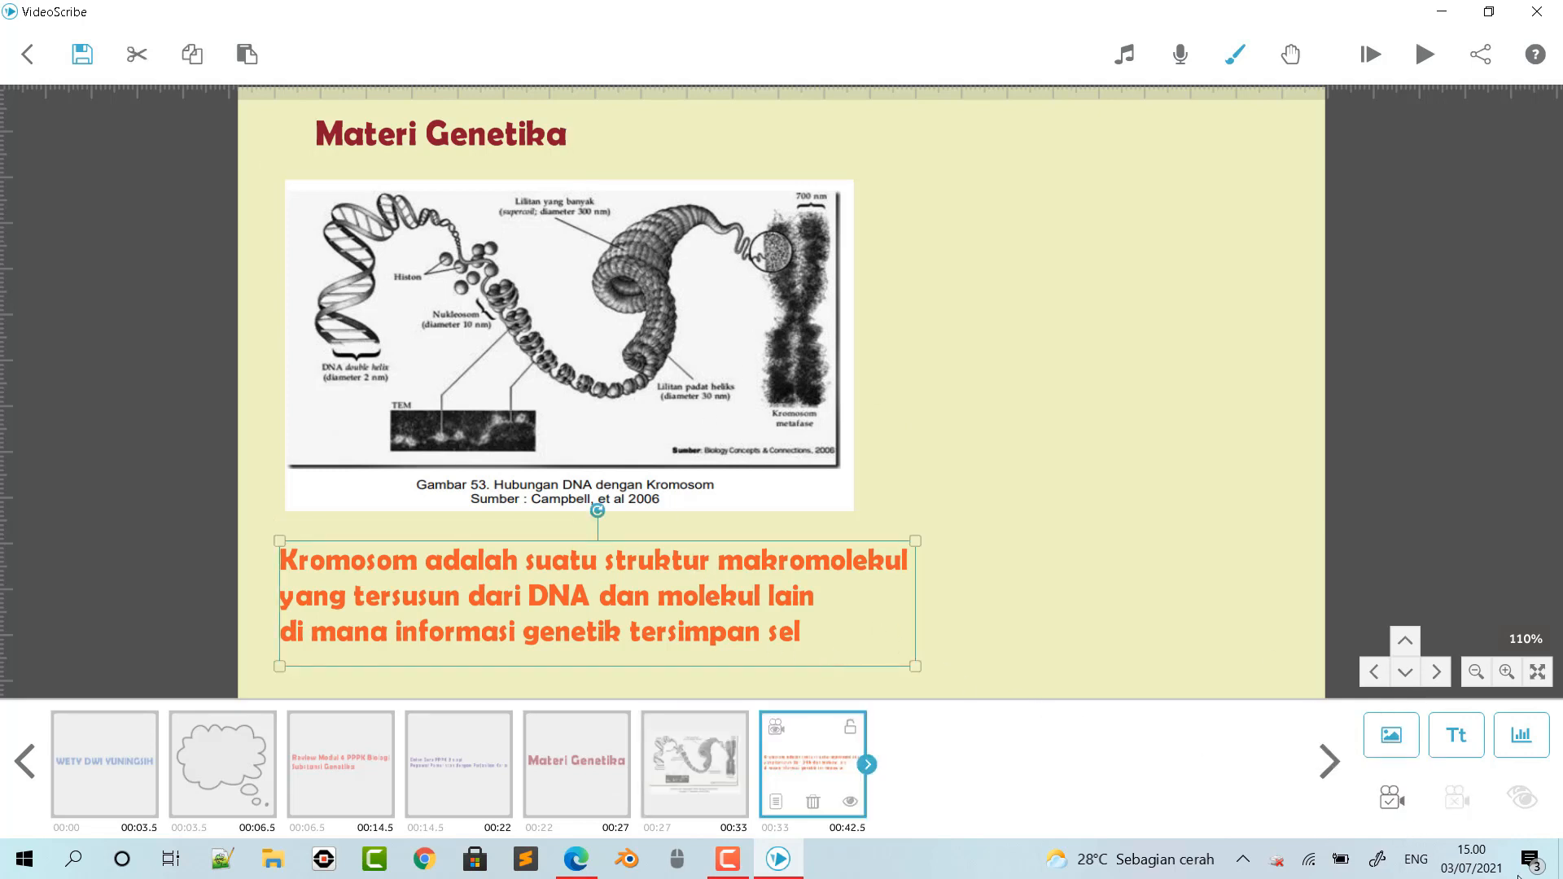
left_click(1396, 806)
- Set the "Materi Genetika" title's animate time to 2.0 s and its pause to 1.0 s
left_click(504, 140)
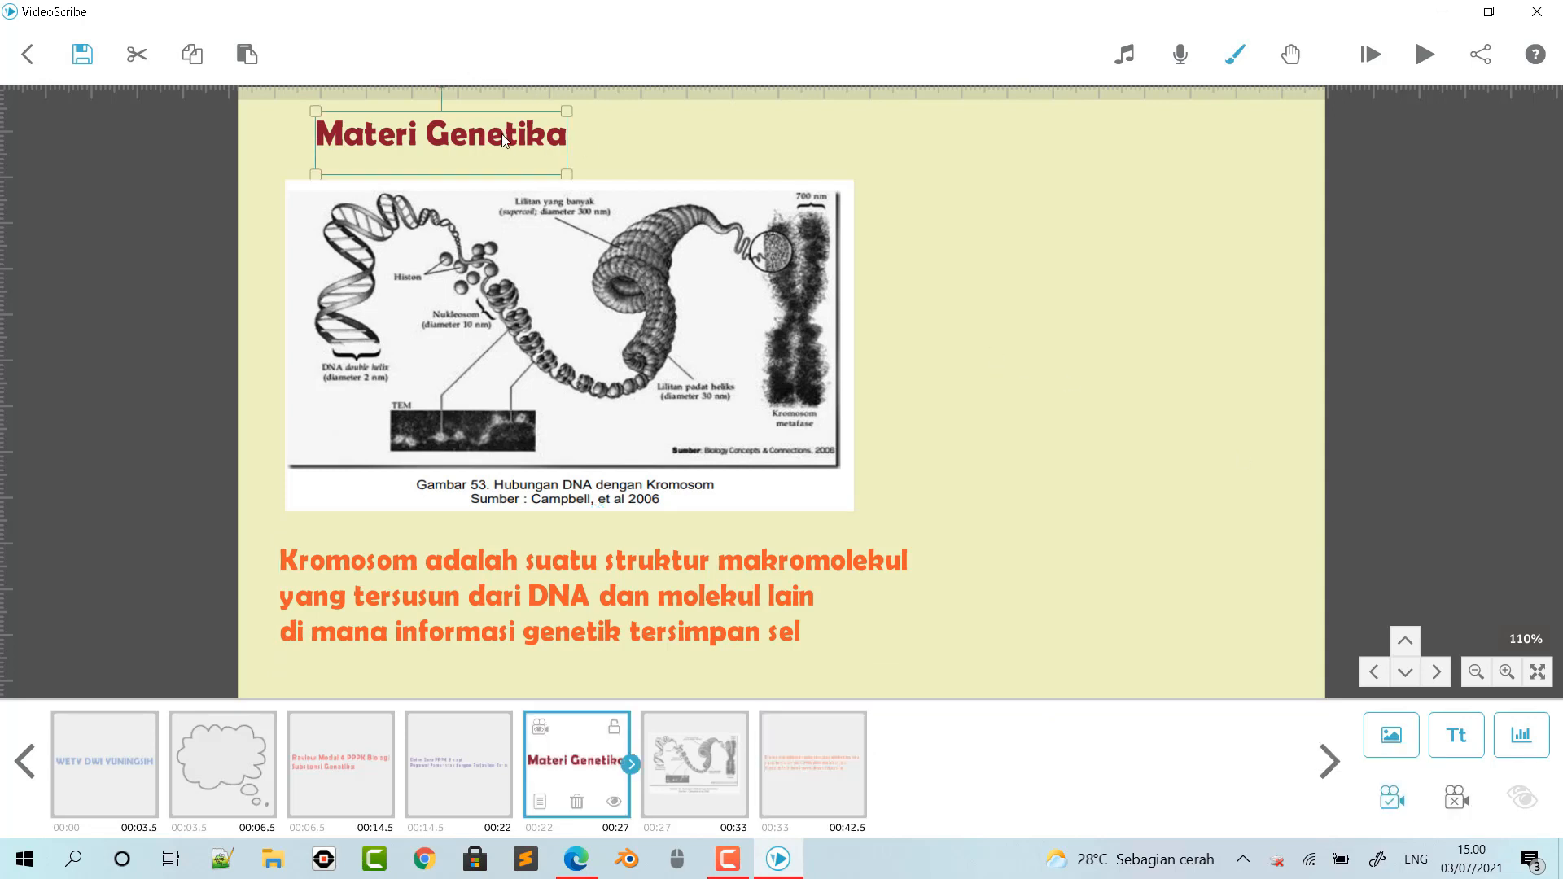
double_click(504, 140)
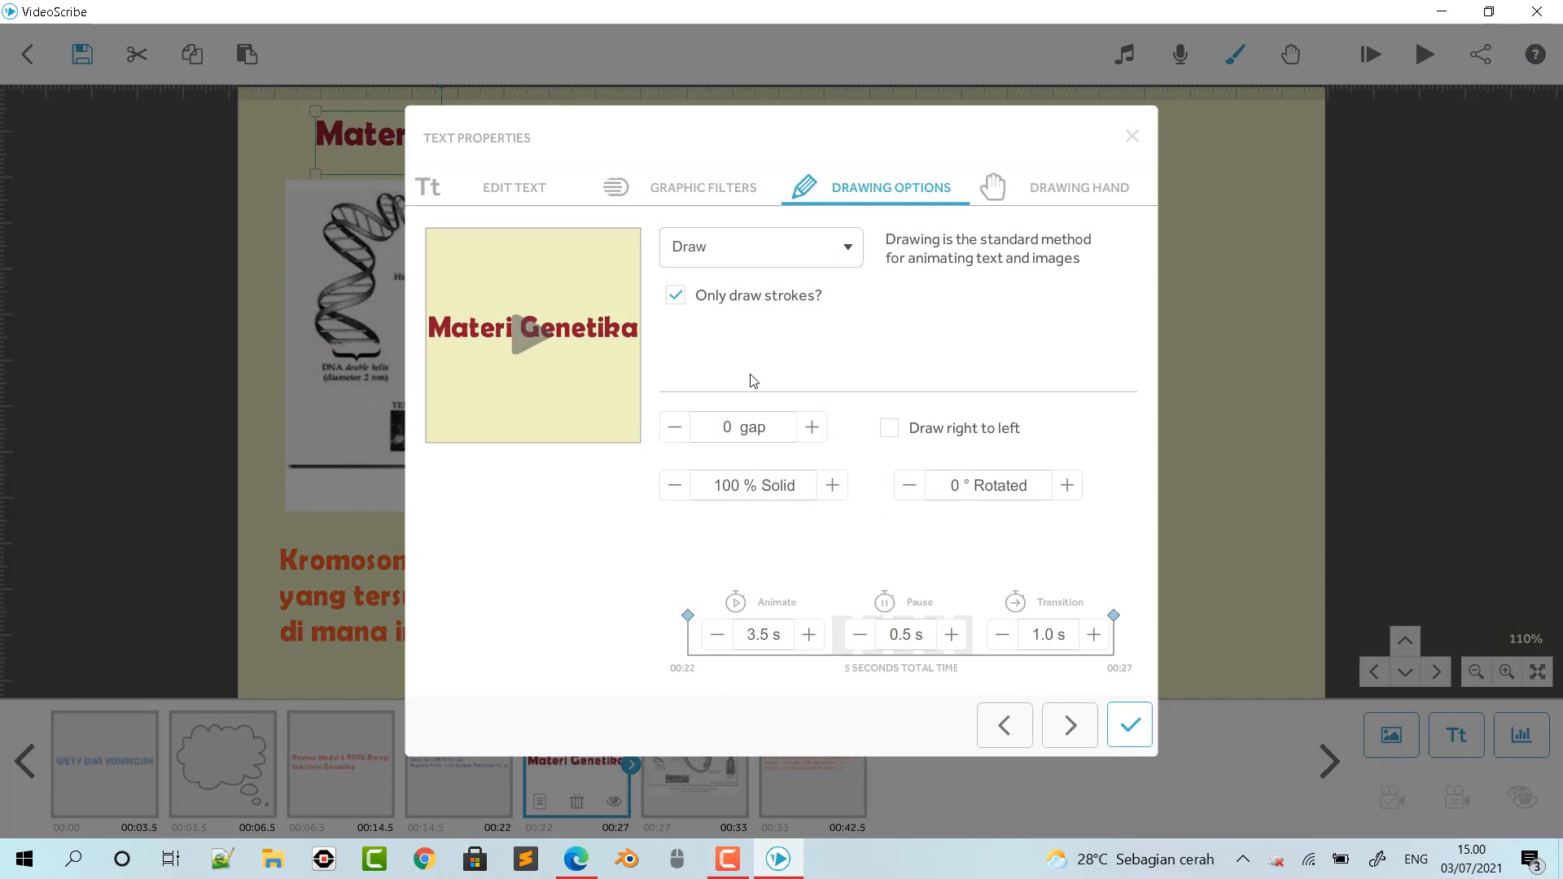
left_click(720, 640)
left_click(720, 641)
left_click(719, 640)
left_click(951, 635)
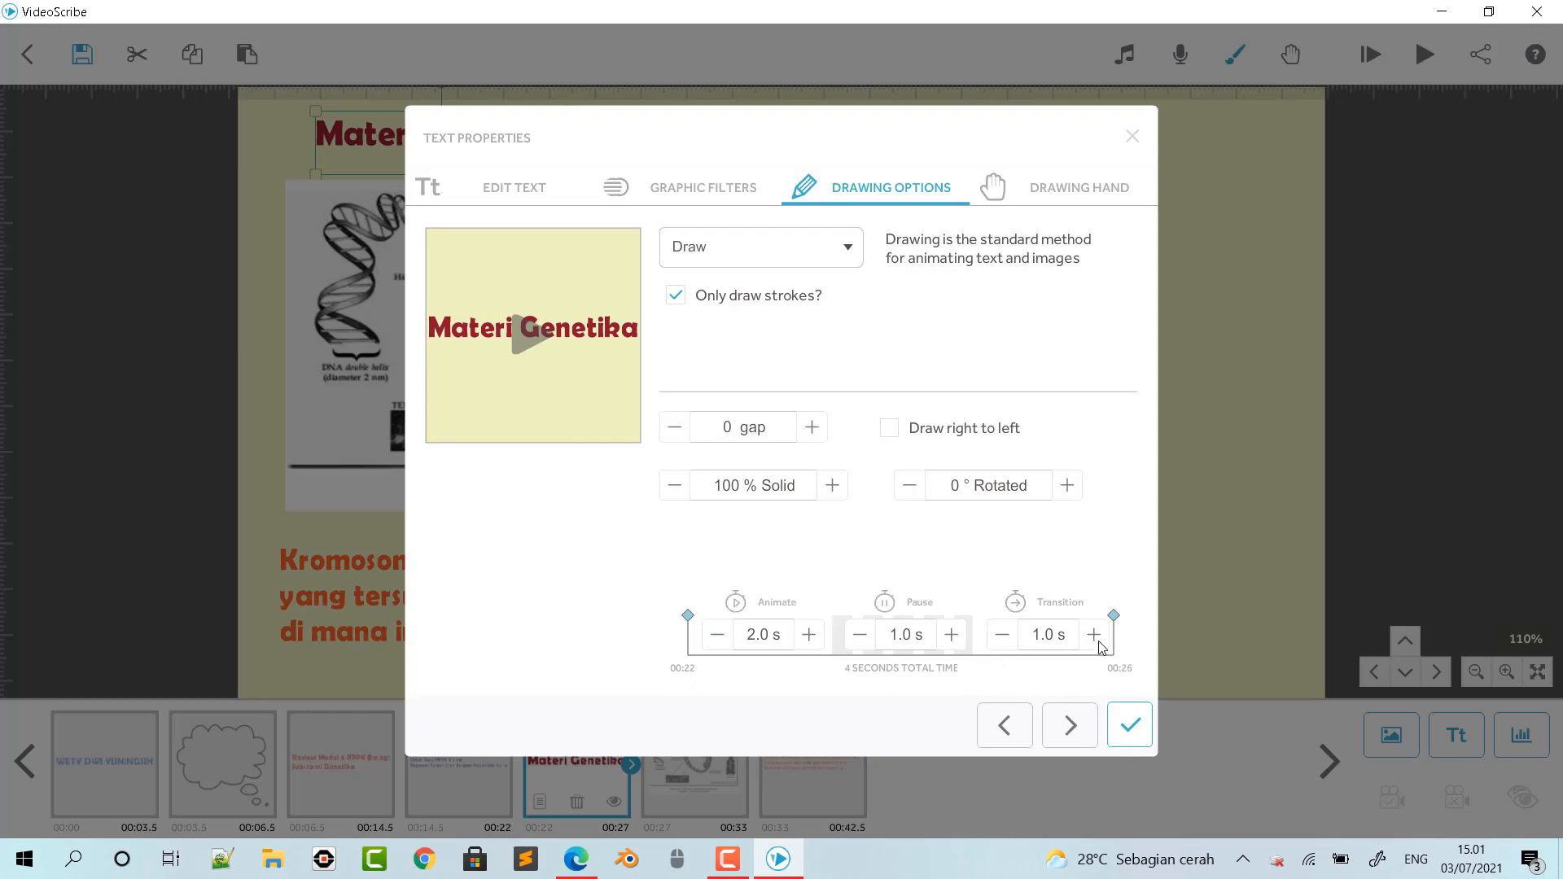
left_click(1129, 725)
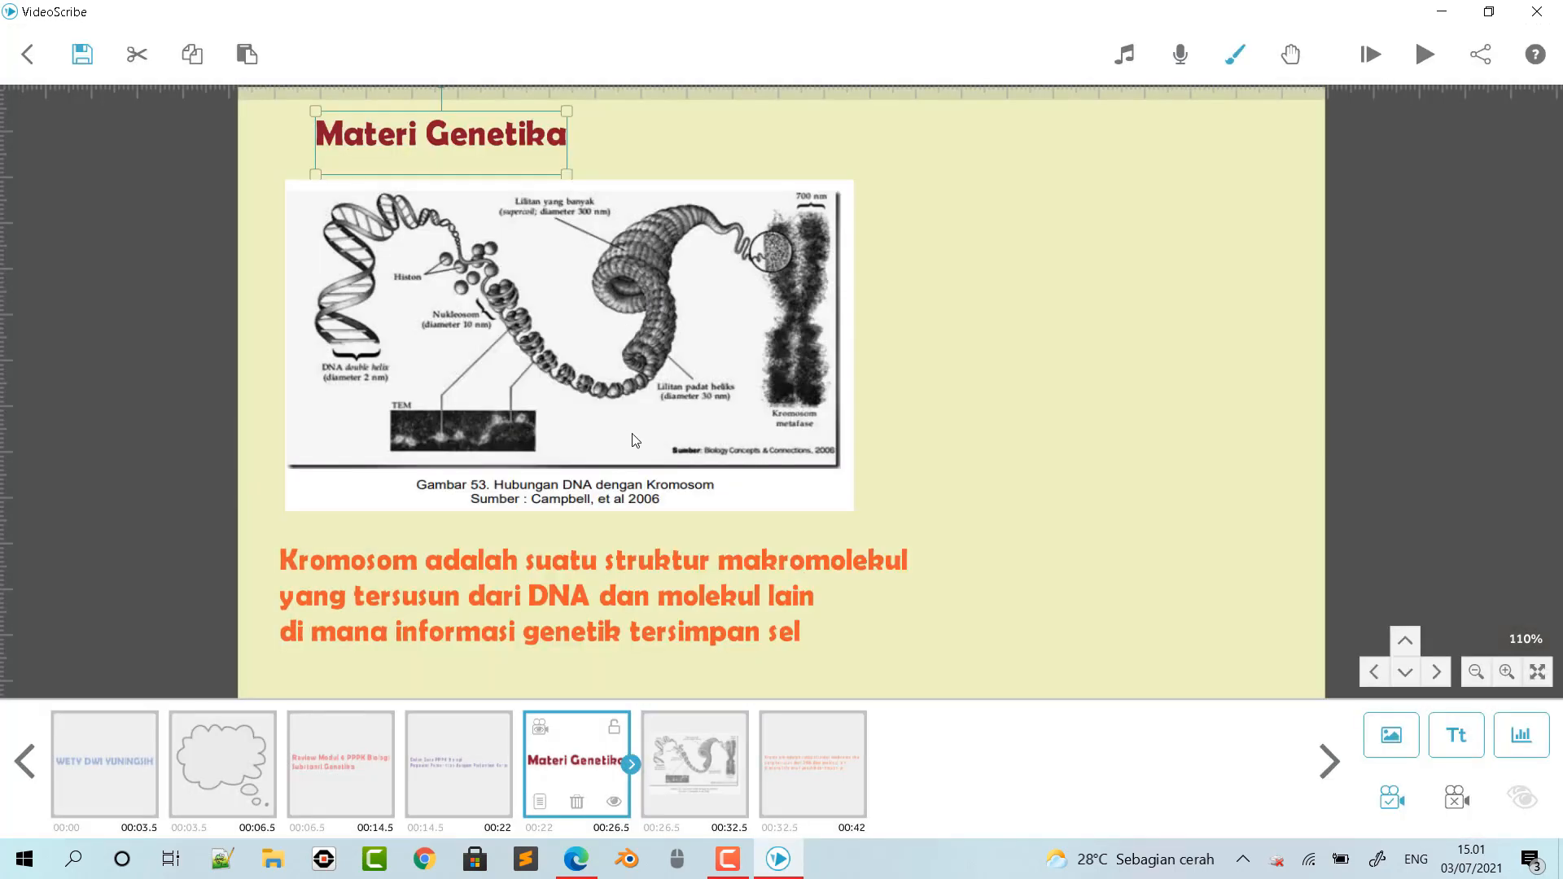
- Set the chromosome figure's animate time to 1.0 s
left_click(756, 406)
double_click(755, 405)
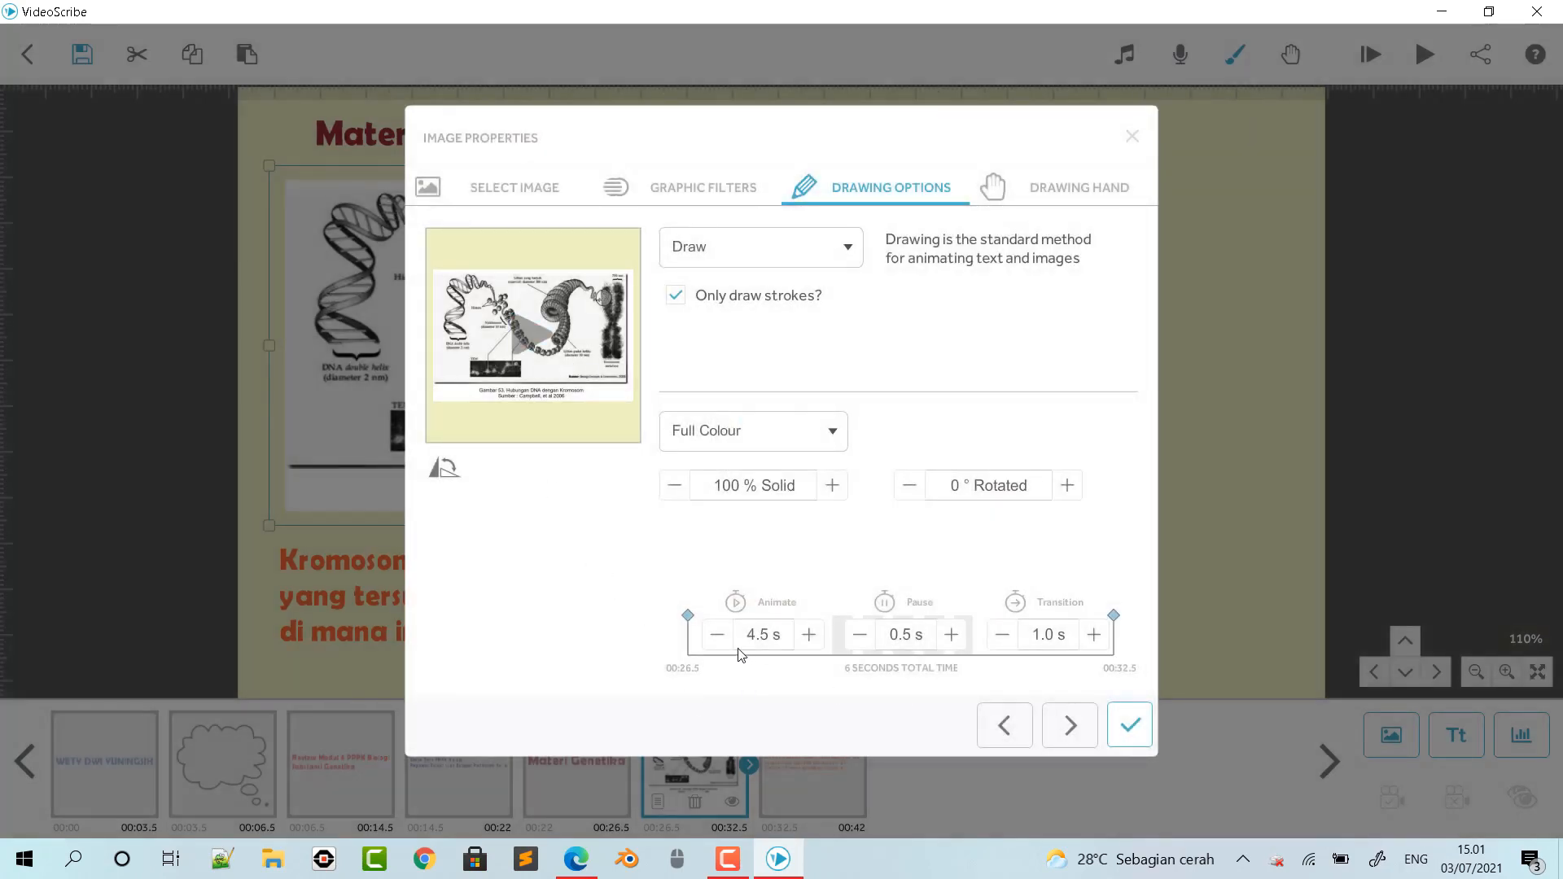
left_click(717, 635)
left_click(716, 635)
left_click(716, 635)
left_click(716, 635)
left_click(717, 639)
left_click(717, 640)
left_click(717, 640)
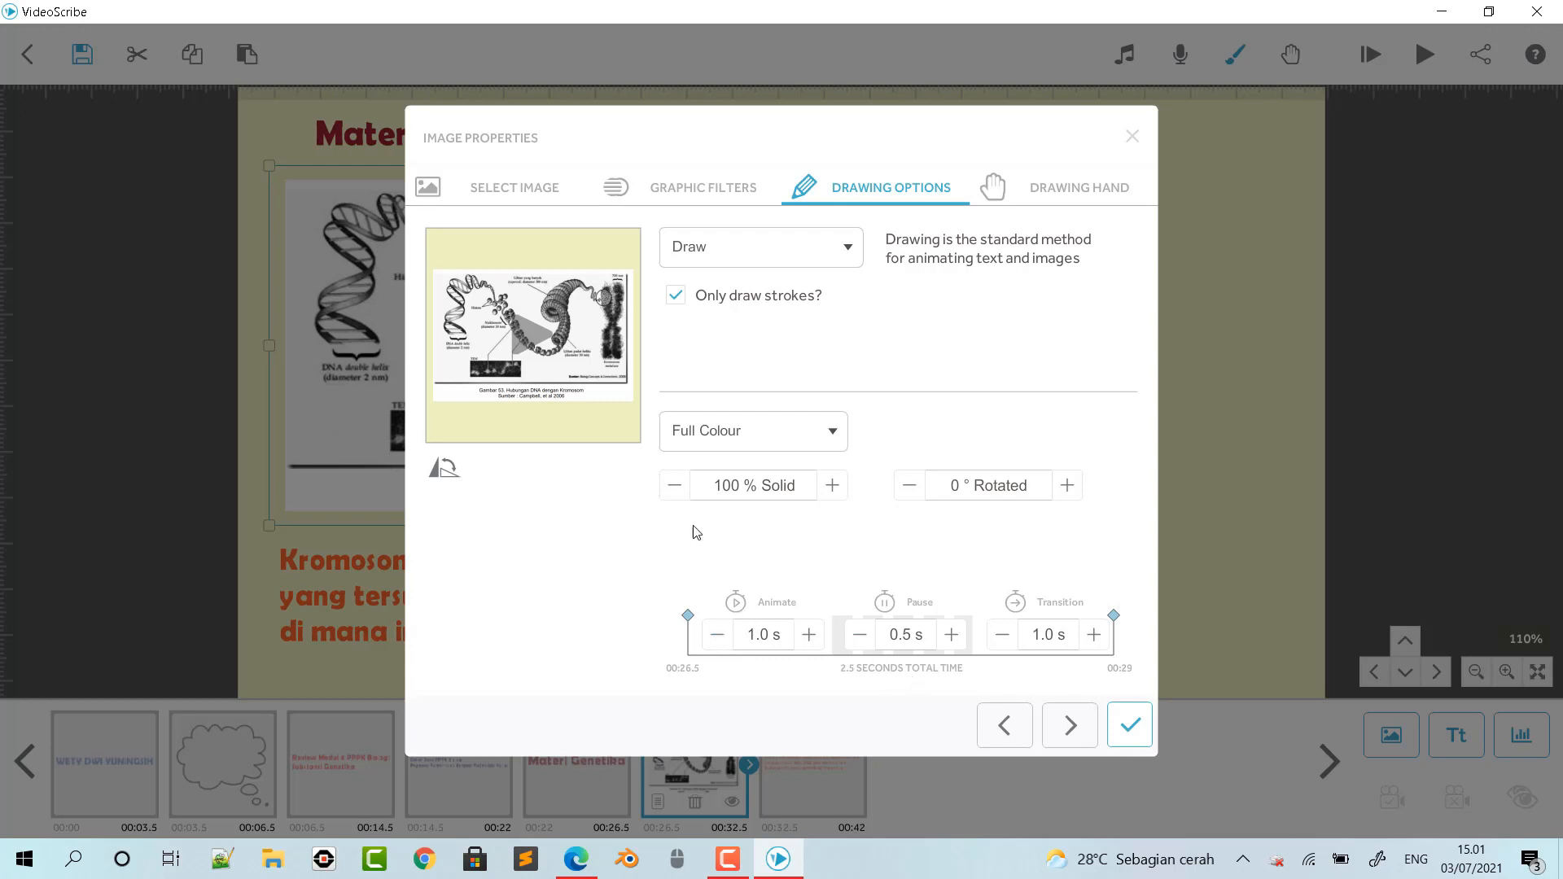
- Set the chromosome figure's pause to 10.0 s and its transition to 1.5 s, and apply the timings
left_click(953, 636)
left_click(953, 637)
left_click(952, 637)
left_click(953, 636)
left_click(952, 637)
left_click(953, 637)
left_click(952, 637)
left_click(952, 636)
left_click(953, 637)
left_click(953, 637)
left_click(952, 636)
left_click(952, 636)
left_click(953, 636)
left_click(953, 637)
left_click(952, 637)
left_click(952, 637)
left_click(953, 636)
left_click(952, 636)
left_click(952, 637)
left_click(1092, 636)
left_click(1092, 636)
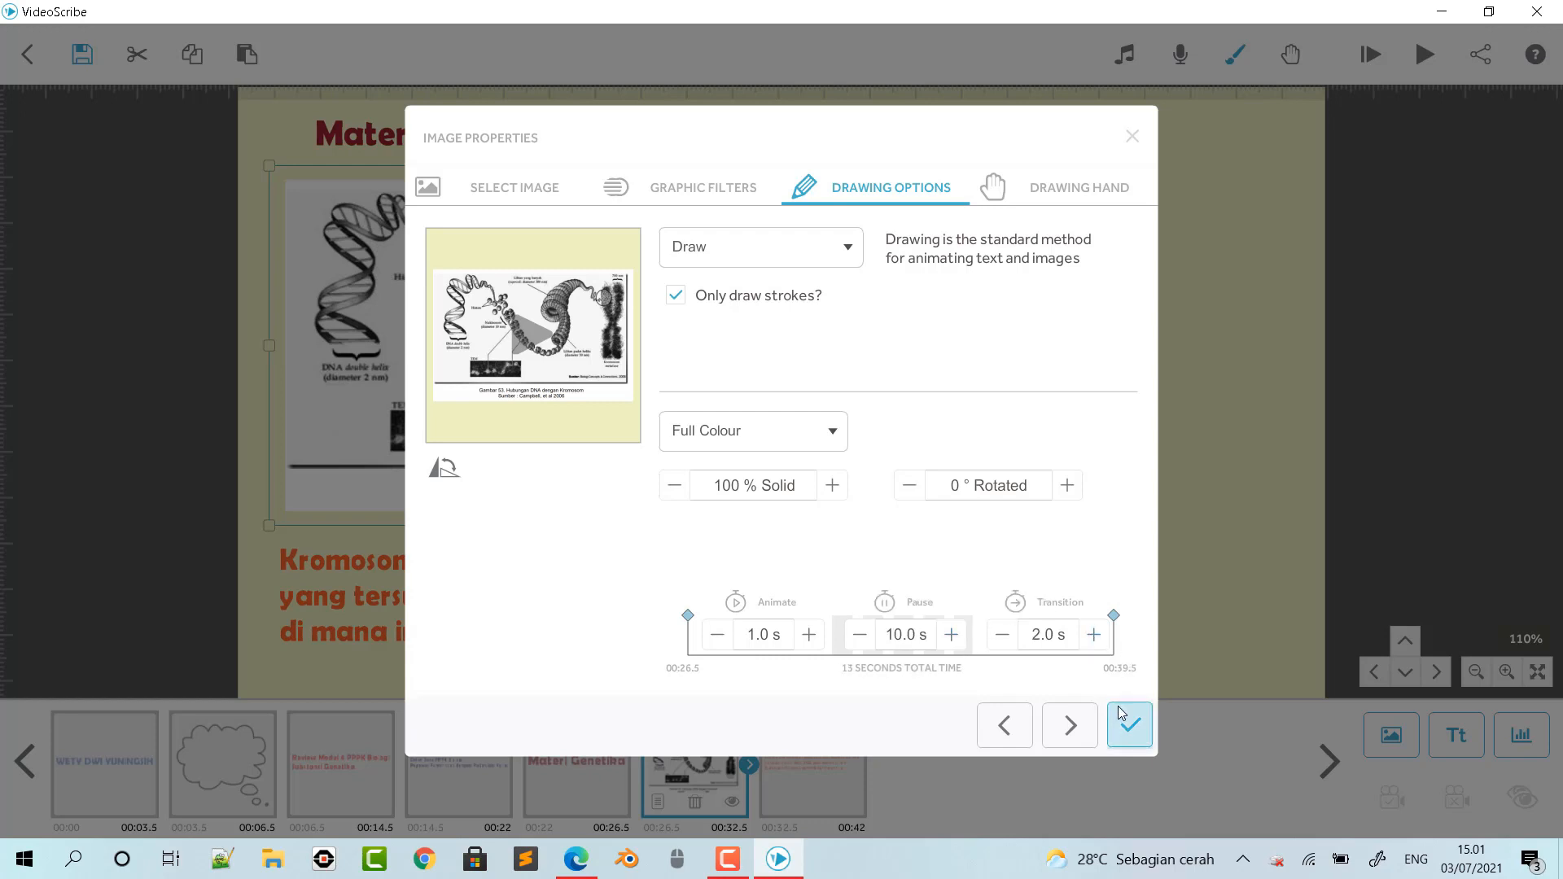
left_click(1002, 634)
left_click(1131, 725)
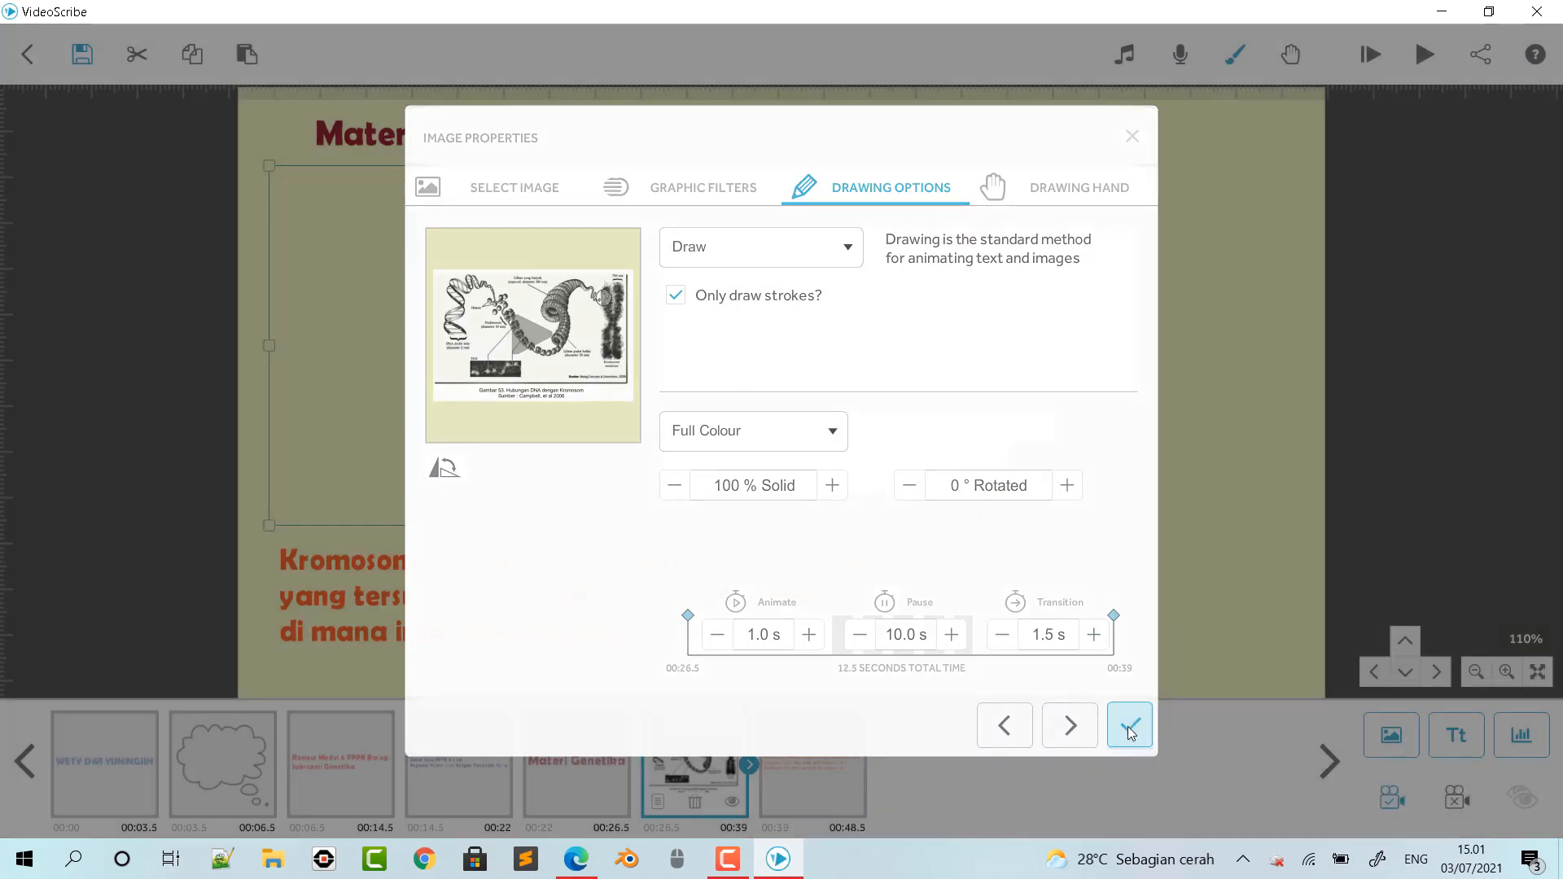
- Set the orange chromosome definition's animate time to 4.0 s and lengthen its pause and transition
double_click(752, 576)
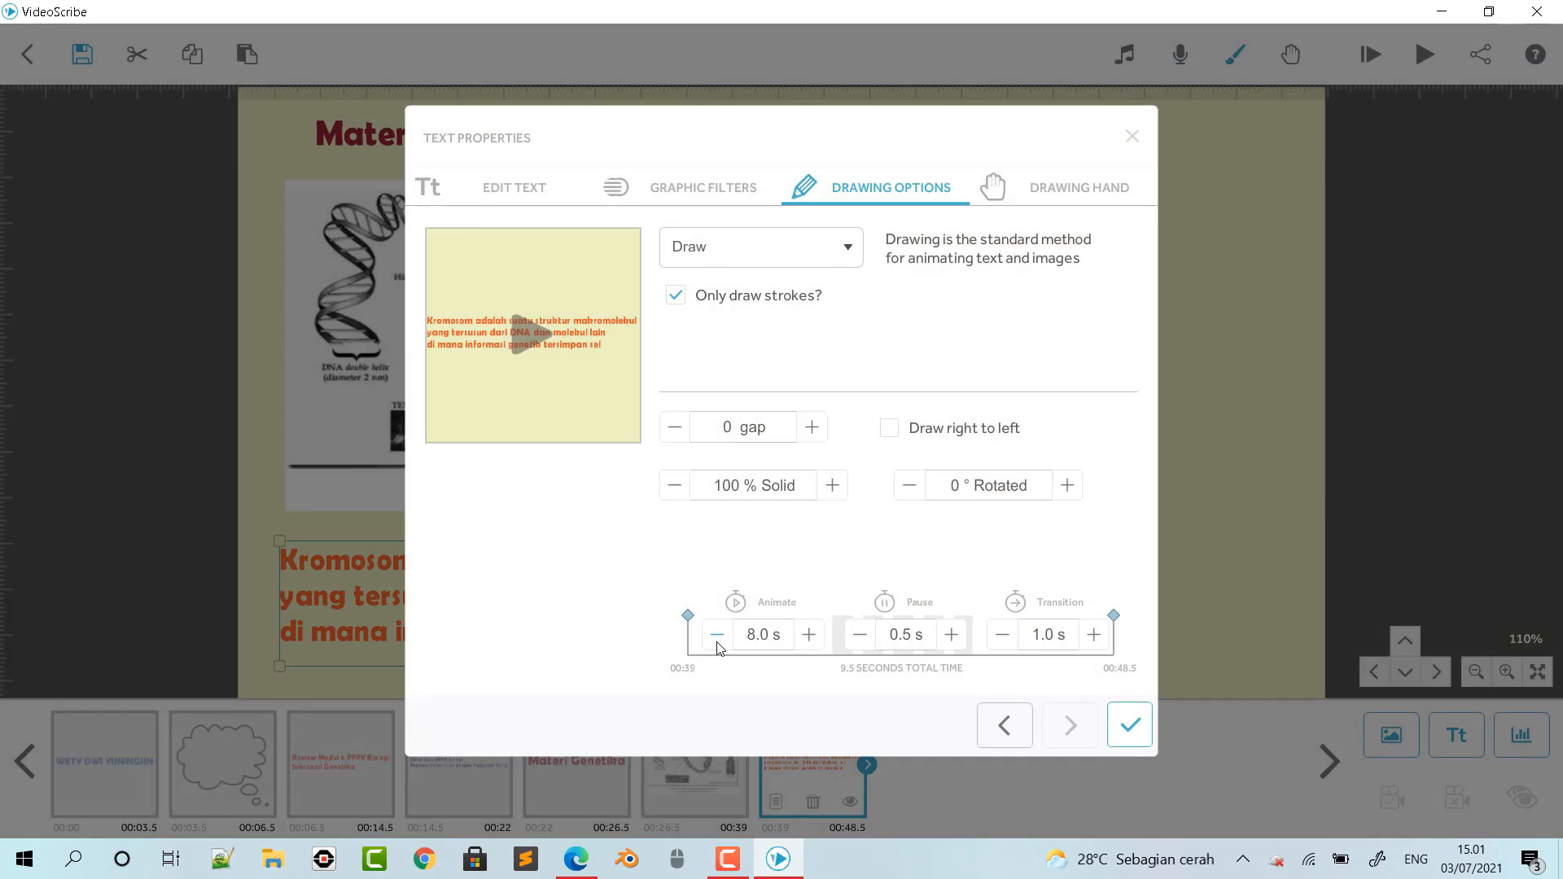
left_click(717, 635)
left_click(717, 635)
left_click(717, 635)
left_click(717, 635)
left_click(718, 634)
left_click(717, 635)
left_click(717, 635)
left_click(717, 635)
left_click(951, 635)
left_click(951, 635)
left_click(951, 635)
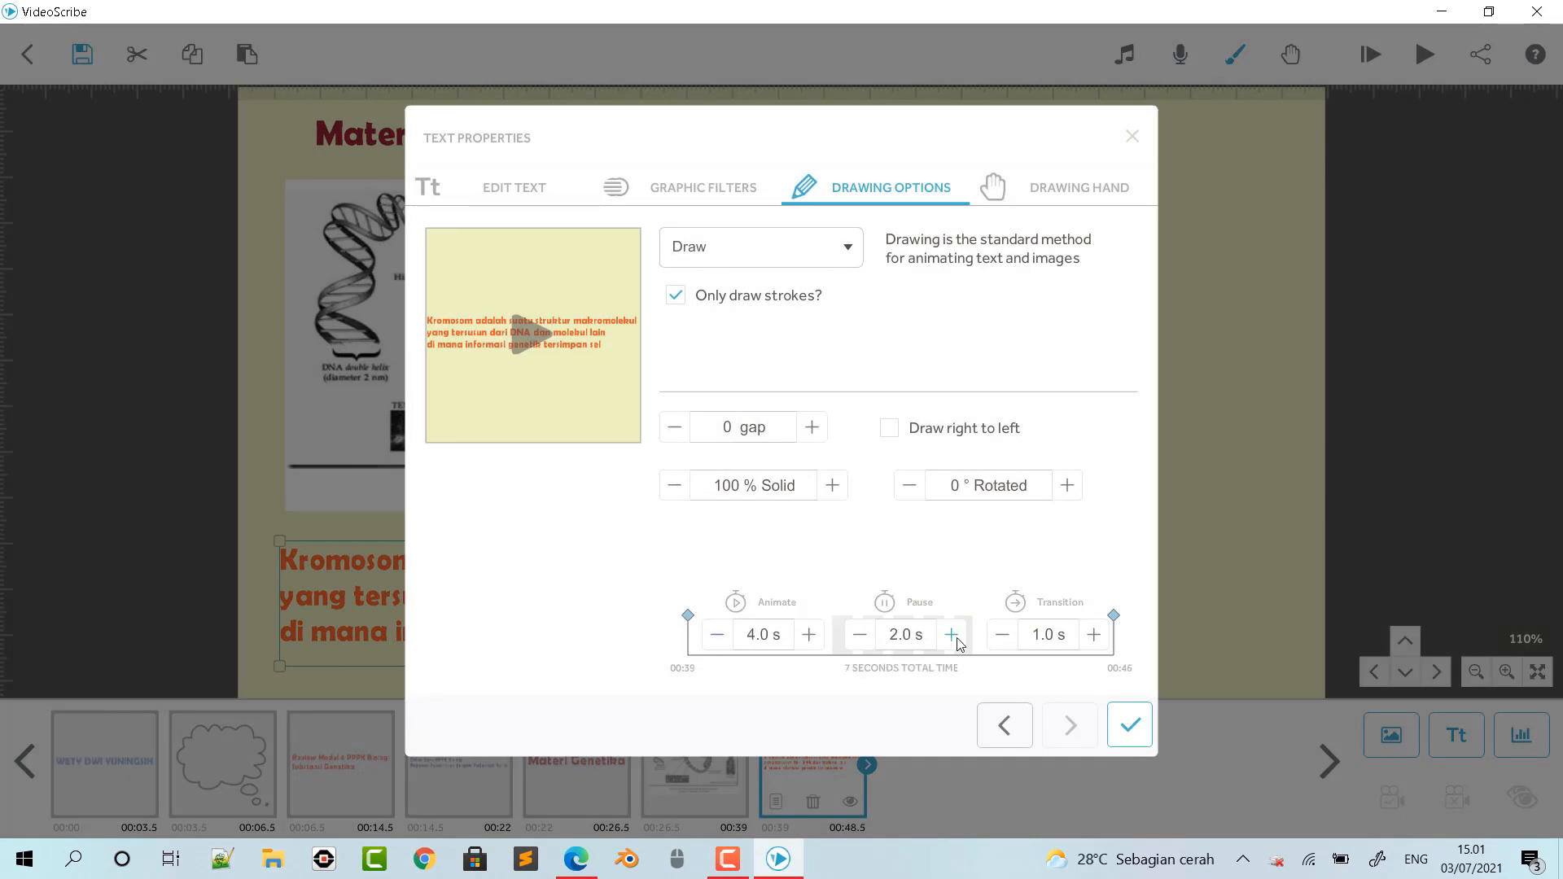
left_click(1093, 635)
left_click(1130, 726)
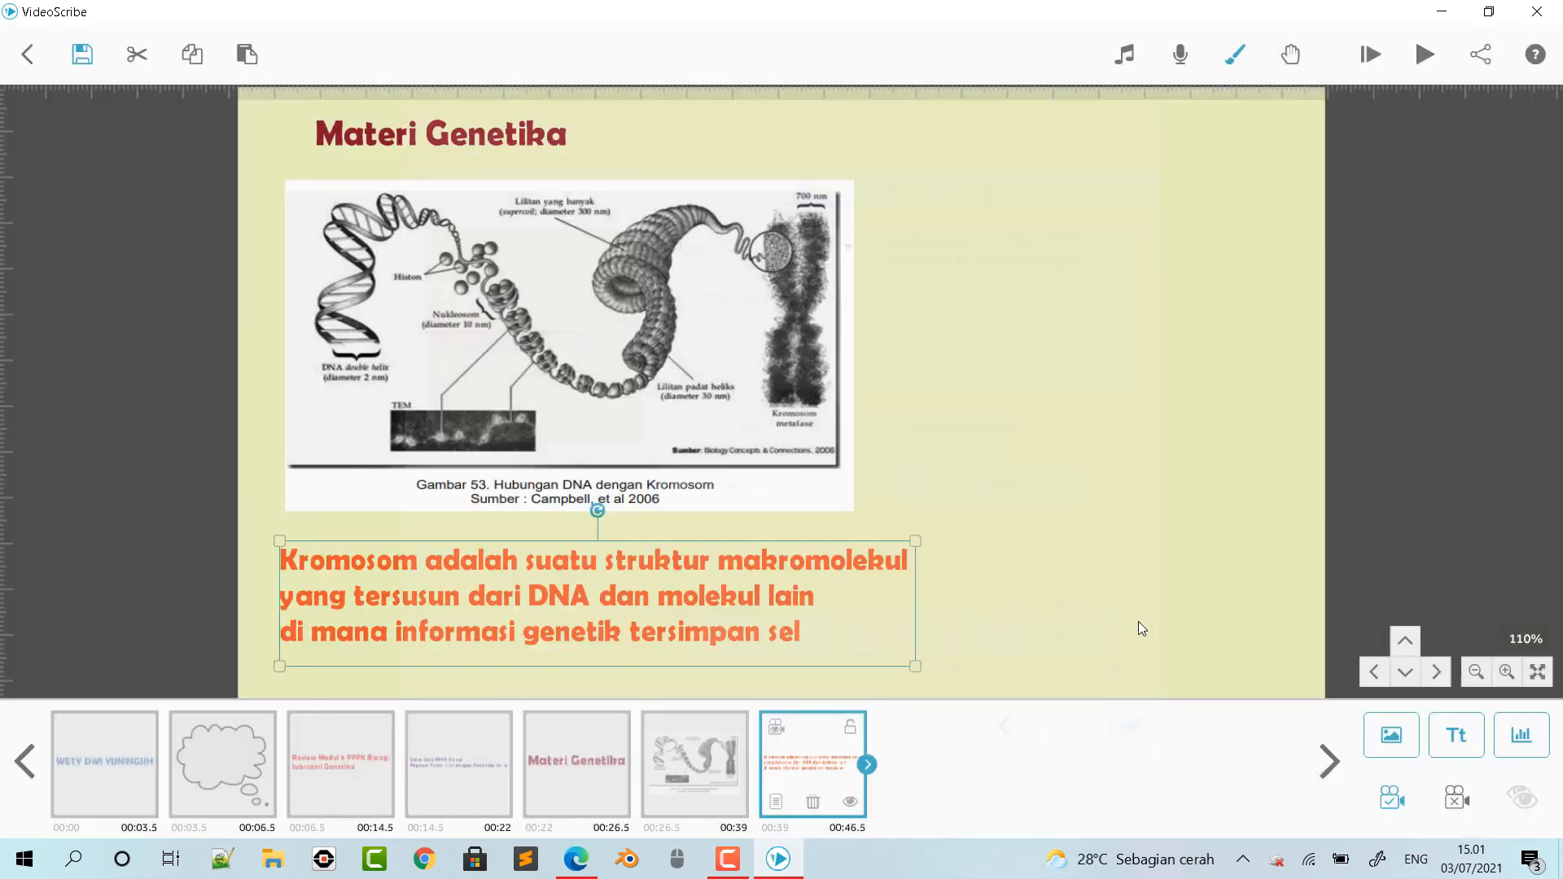
left_click(1121, 602)
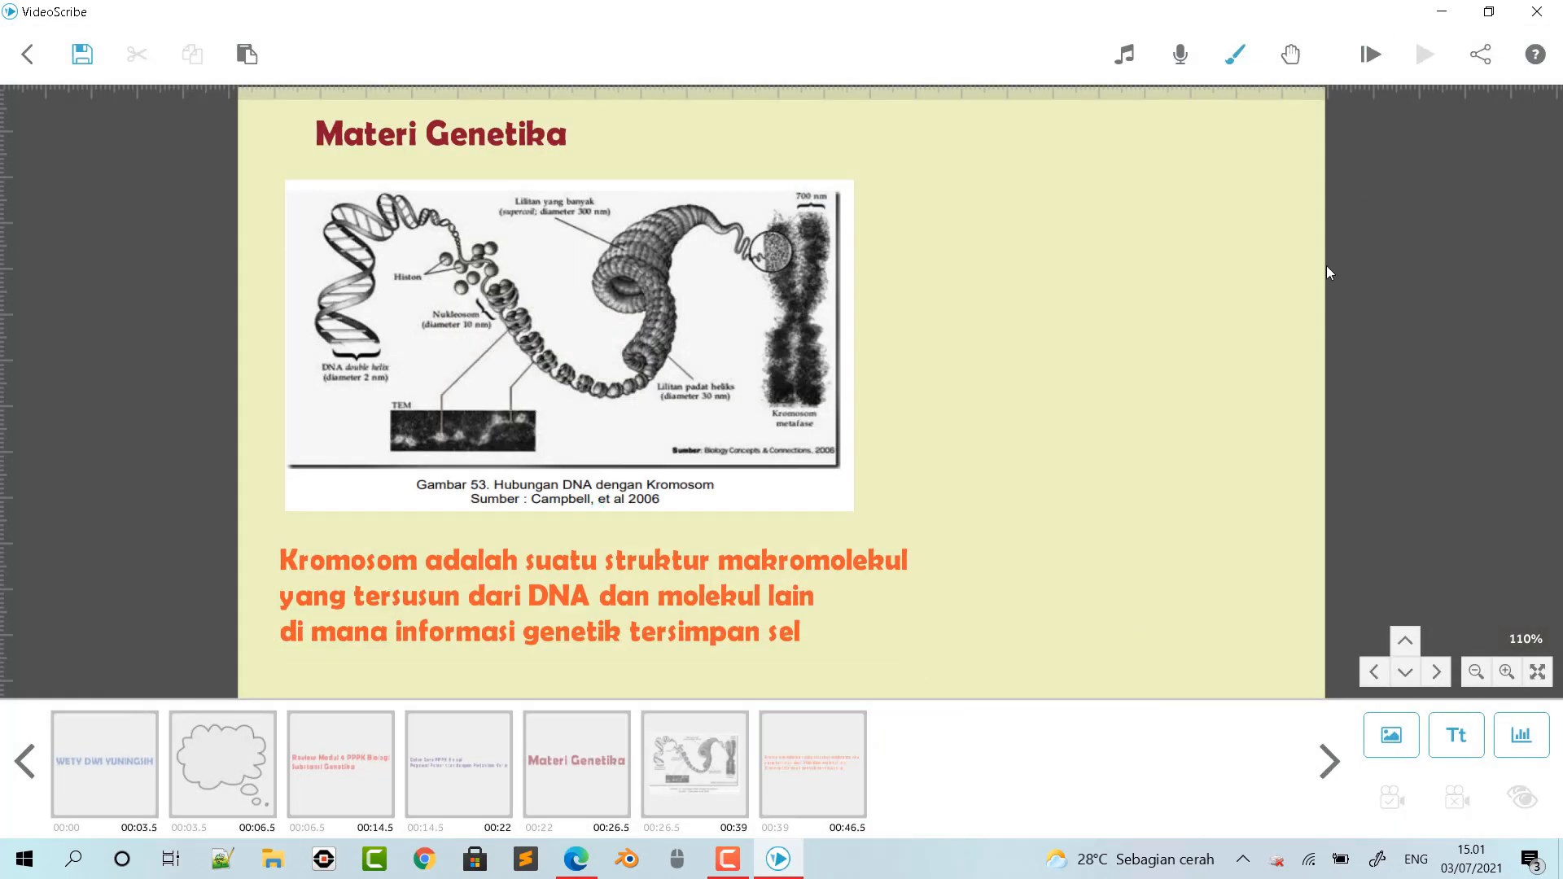
- Preview the scribe from the start, skipping ahead through the elements to the orange definition, and stop playback
left_click(1368, 53)
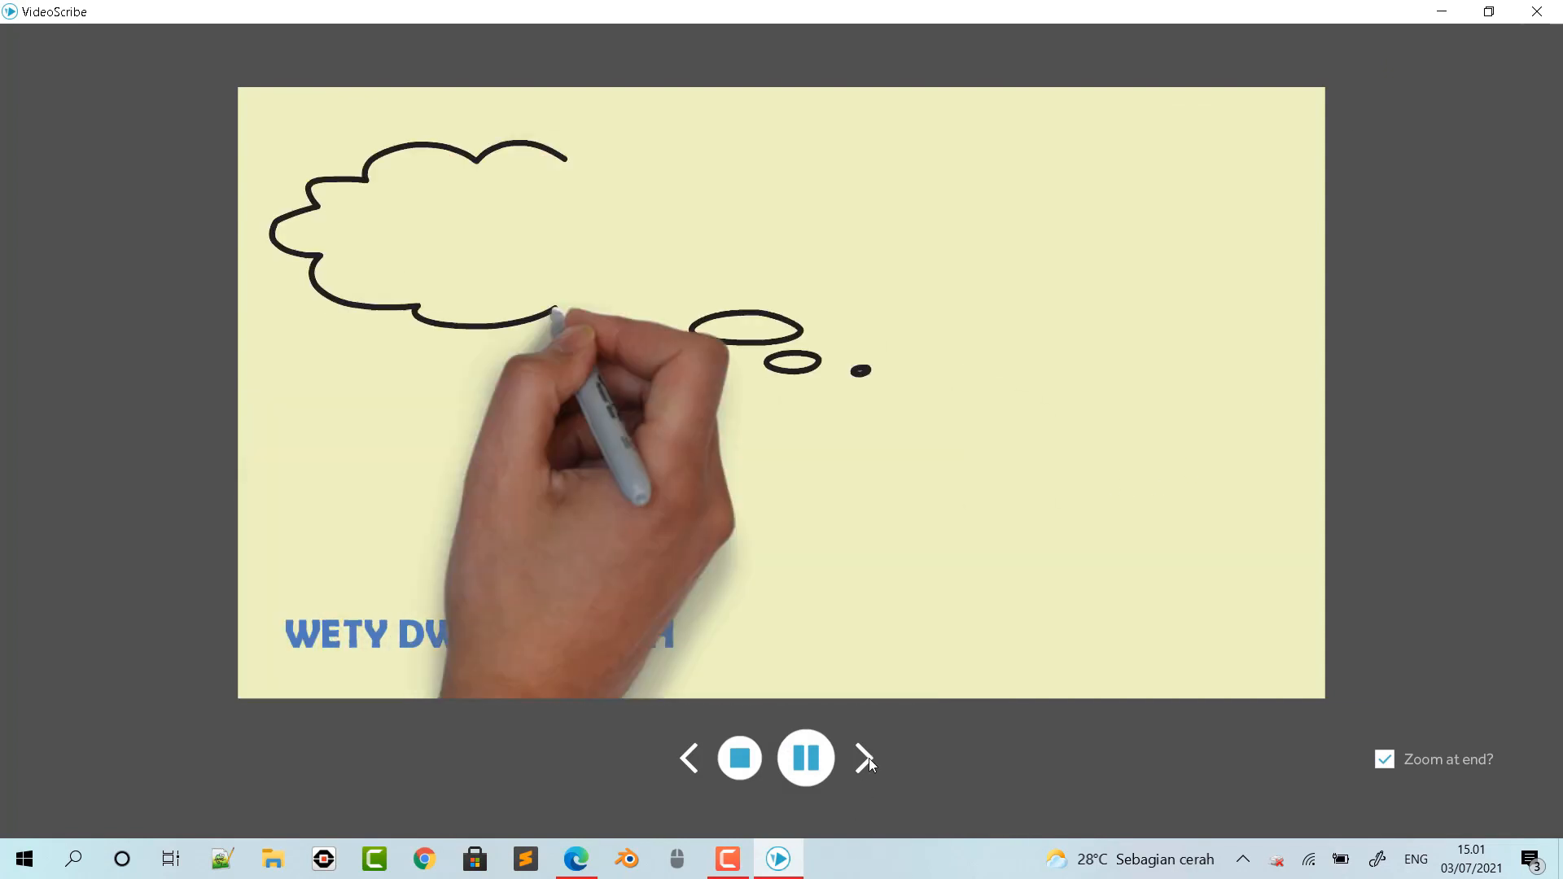
left_click(867, 758)
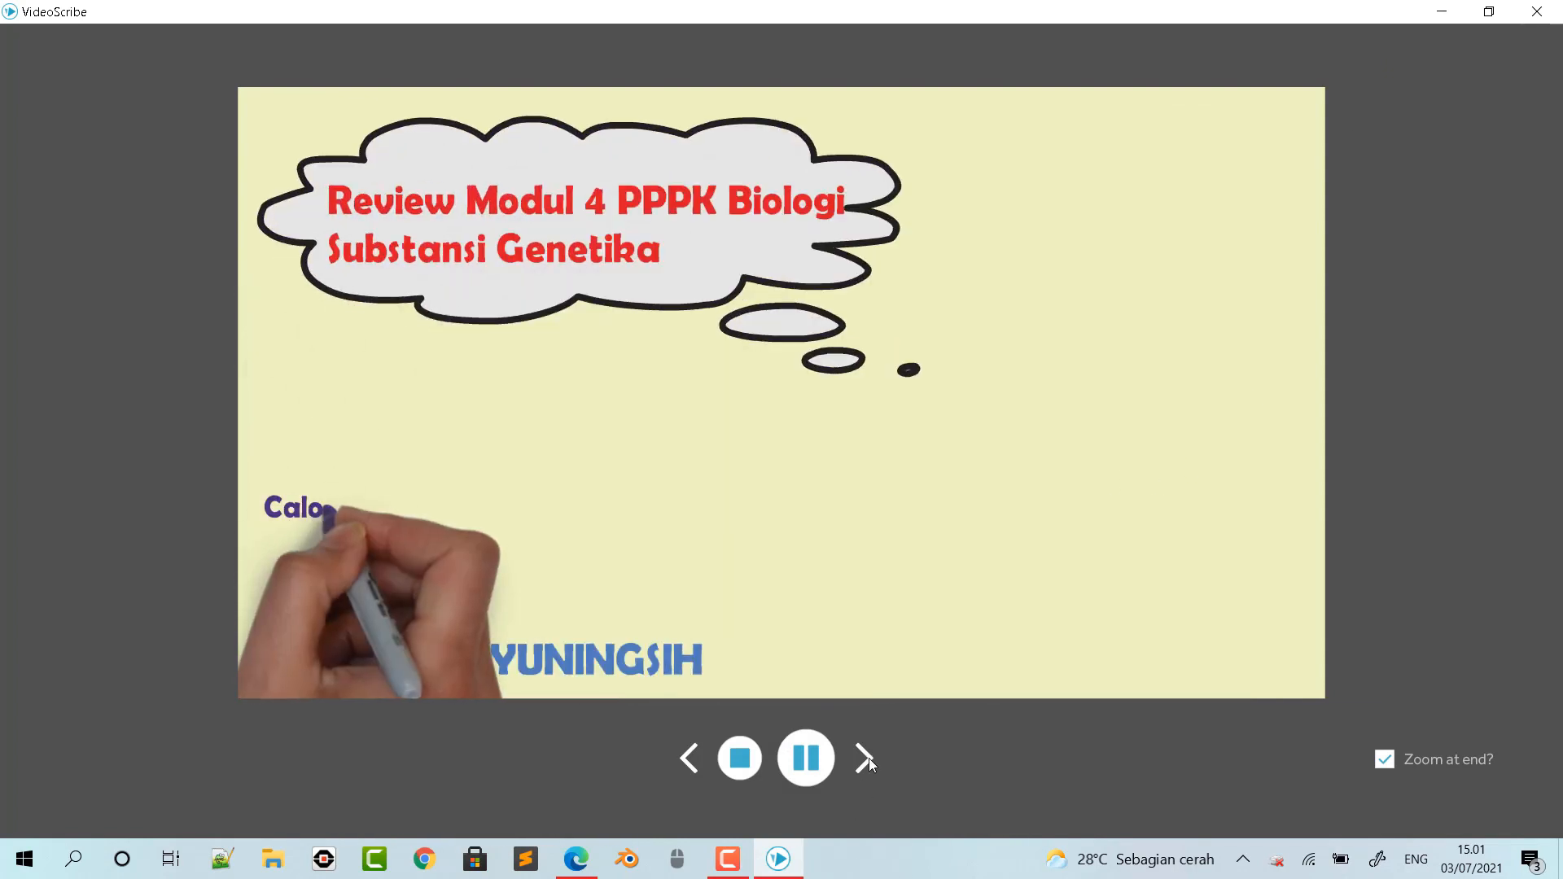
left_click(867, 758)
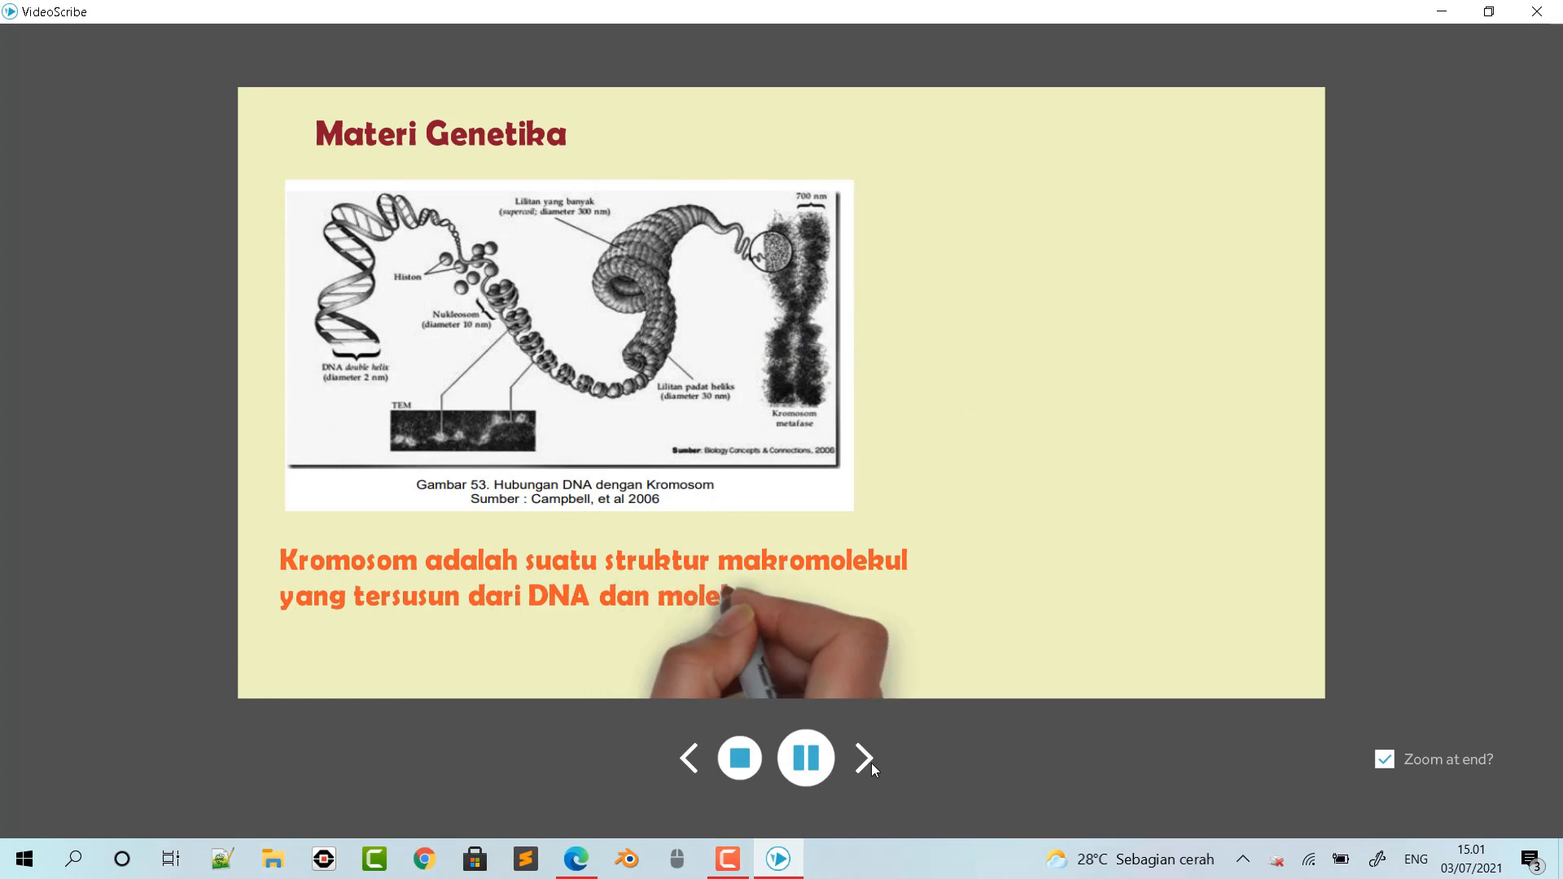
left_click(742, 764)
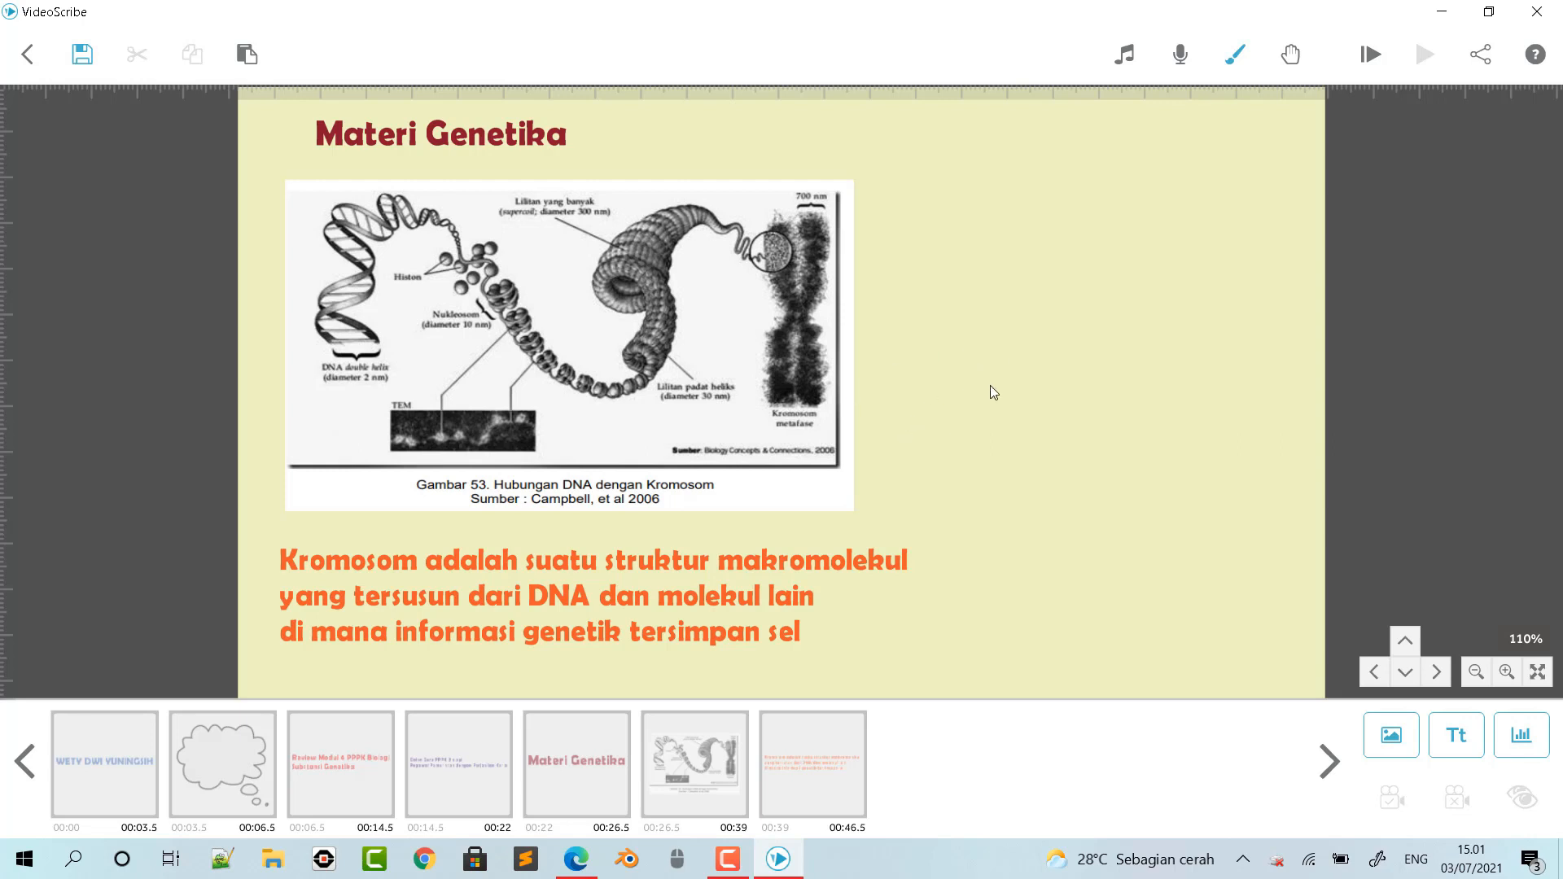
- Show an empty canvas area, and copy the sentence "Gen merupakan unit hereditas … pada kromosom." from the module PDF in Edge
left_click_drag(905, 397, 300, 412)
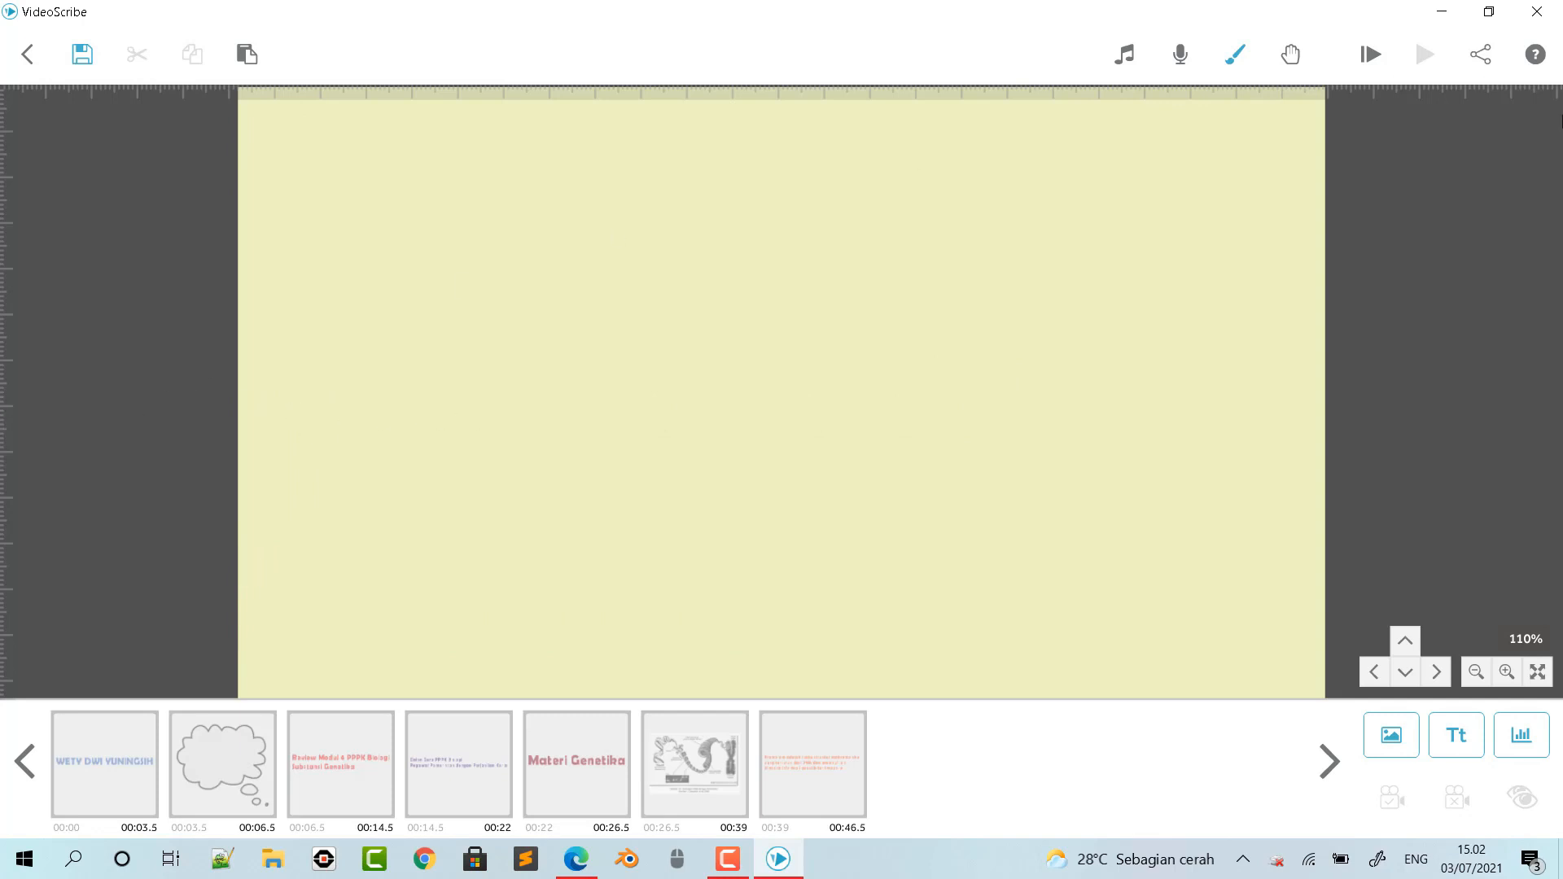
left_click(575, 859)
scroll(829, 442, "down", 15)
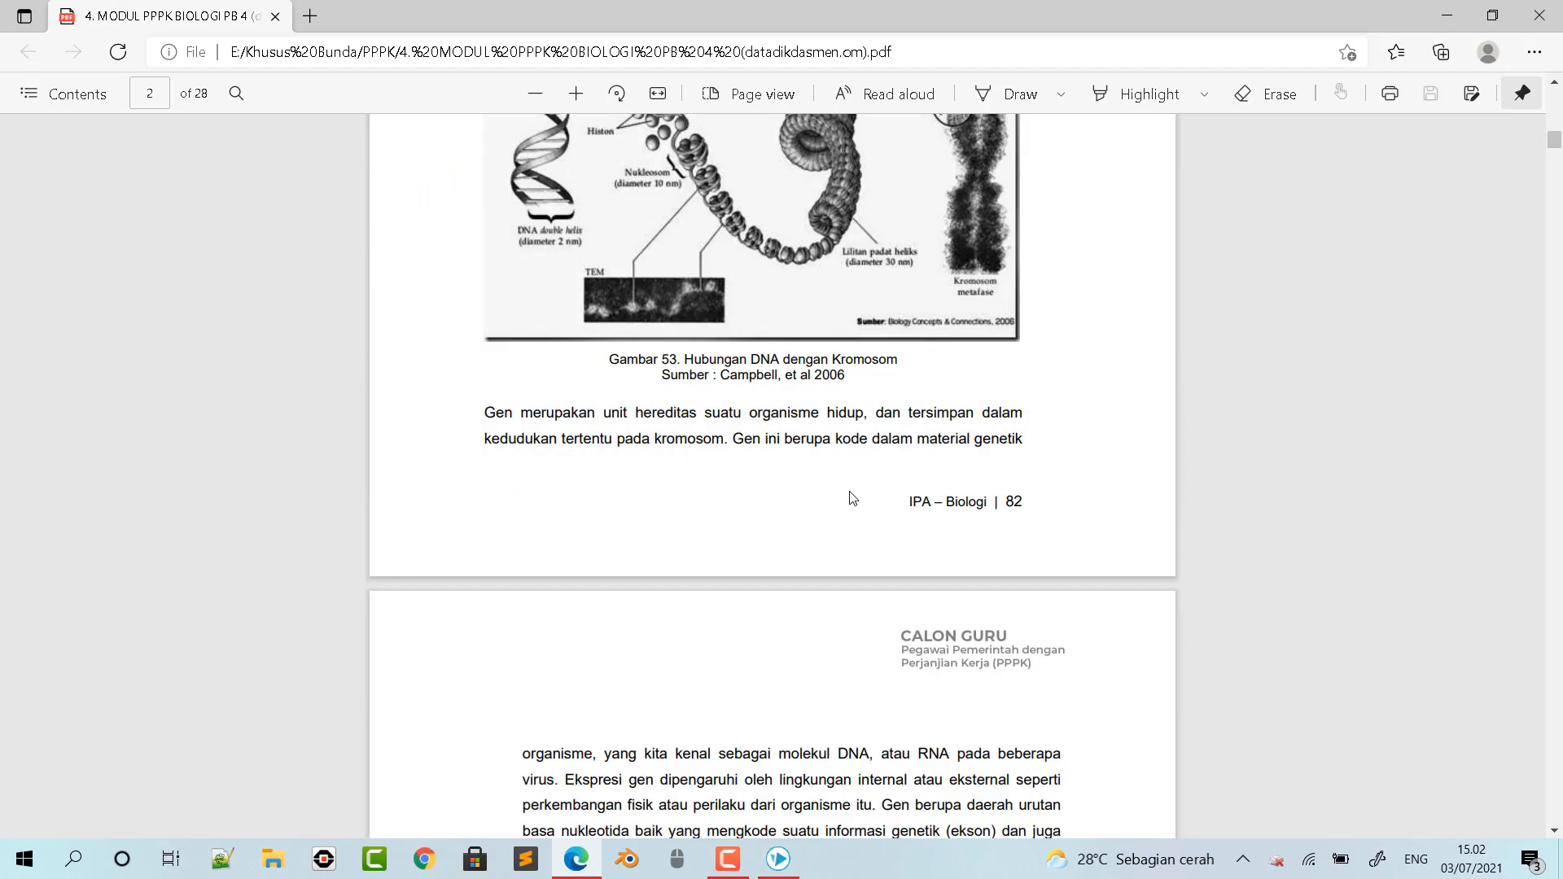
scroll(853, 472, "up", 8)
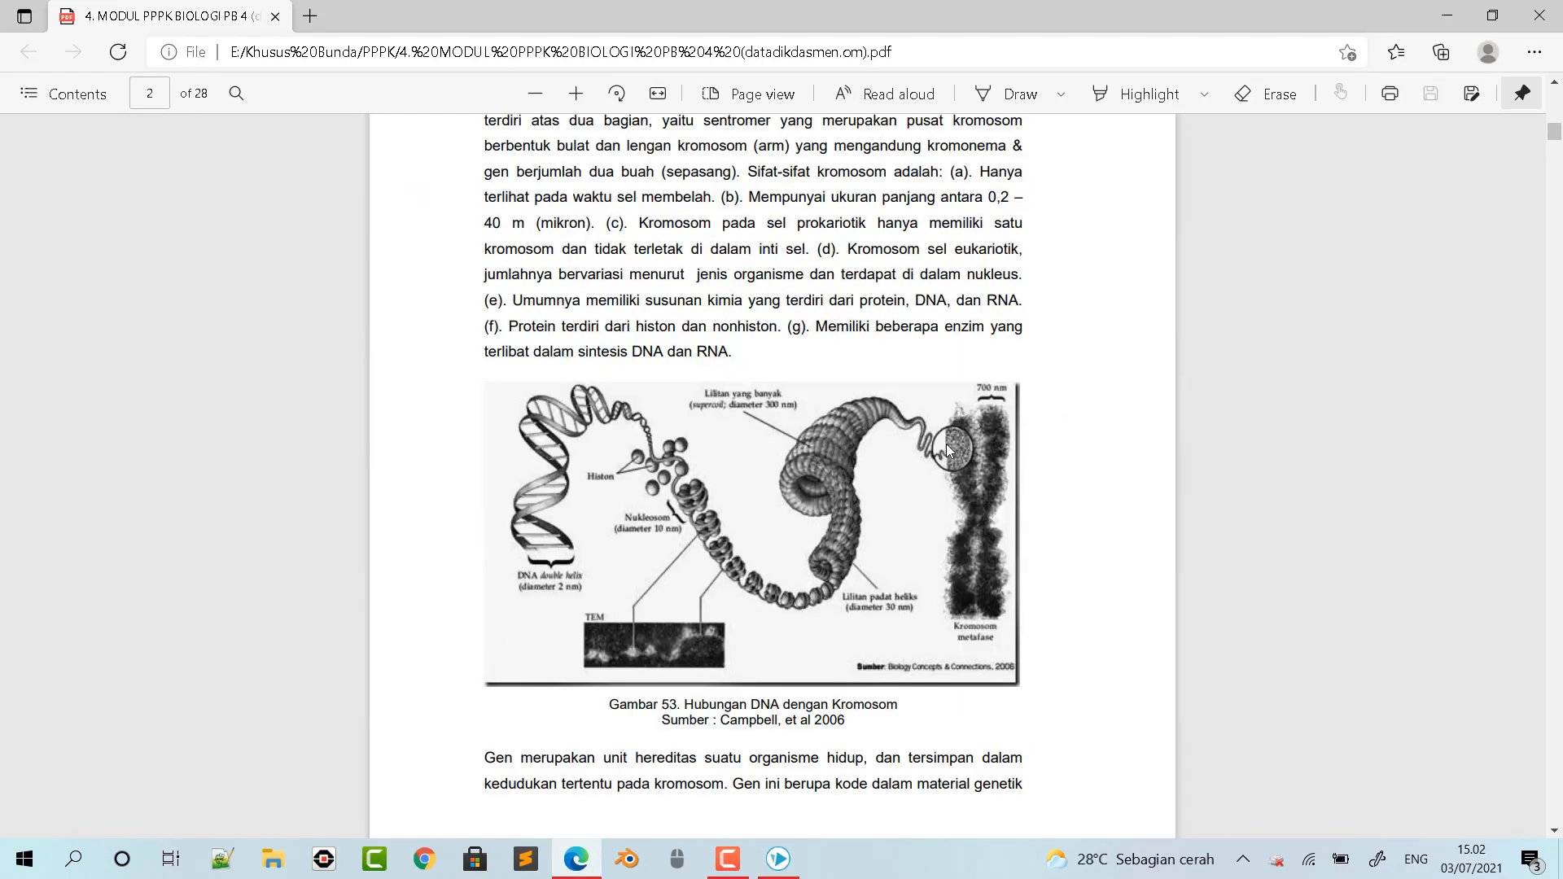
scroll(948, 454, "down", 4)
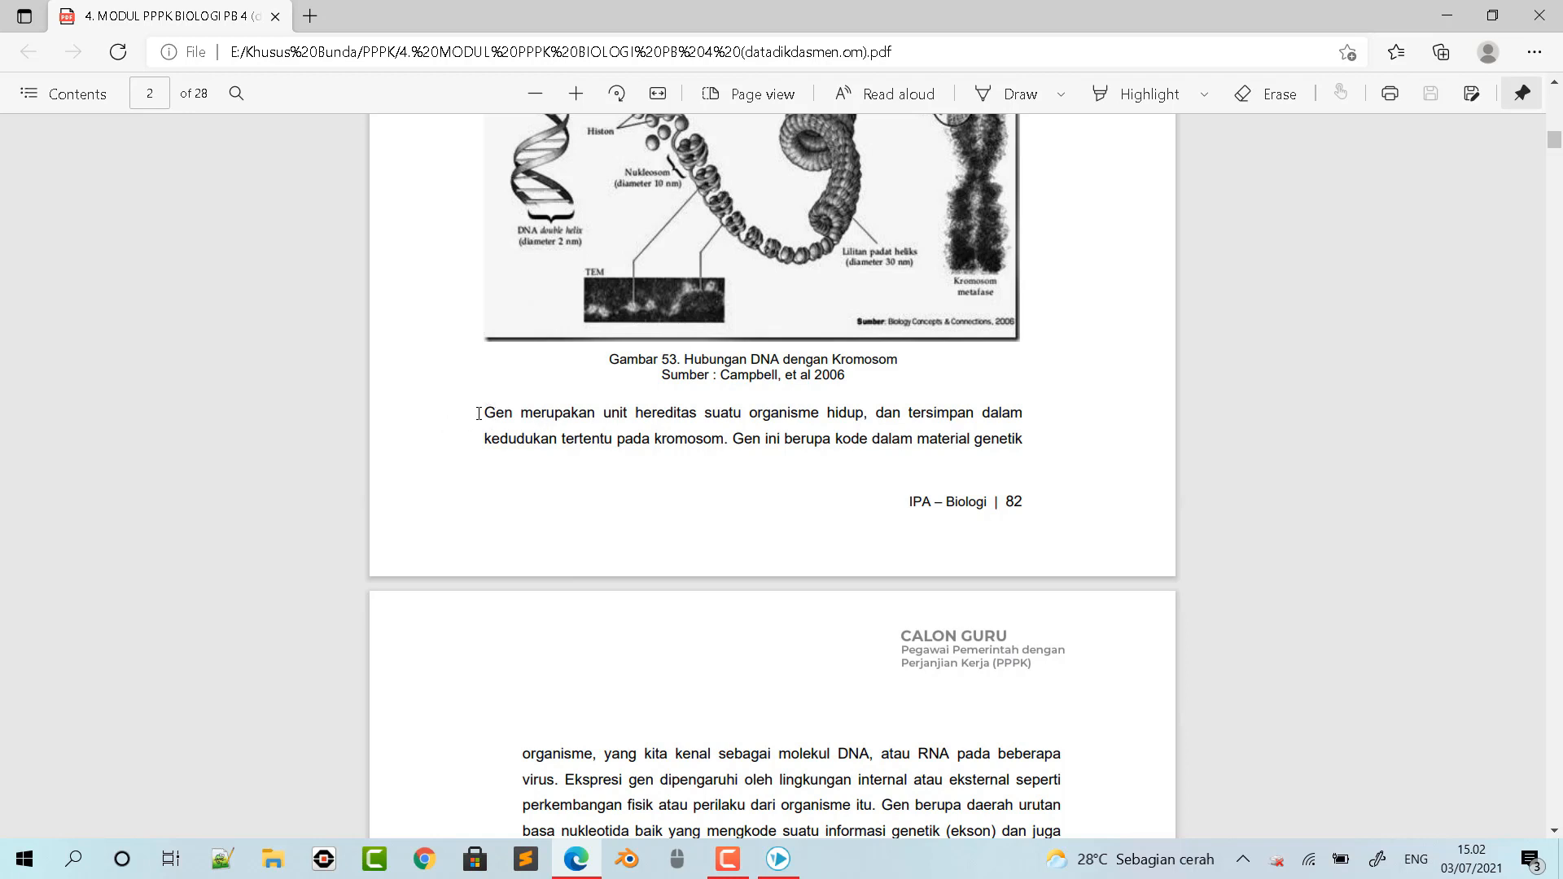
left_click_drag(481, 413, 731, 441)
key("ctrl+c")
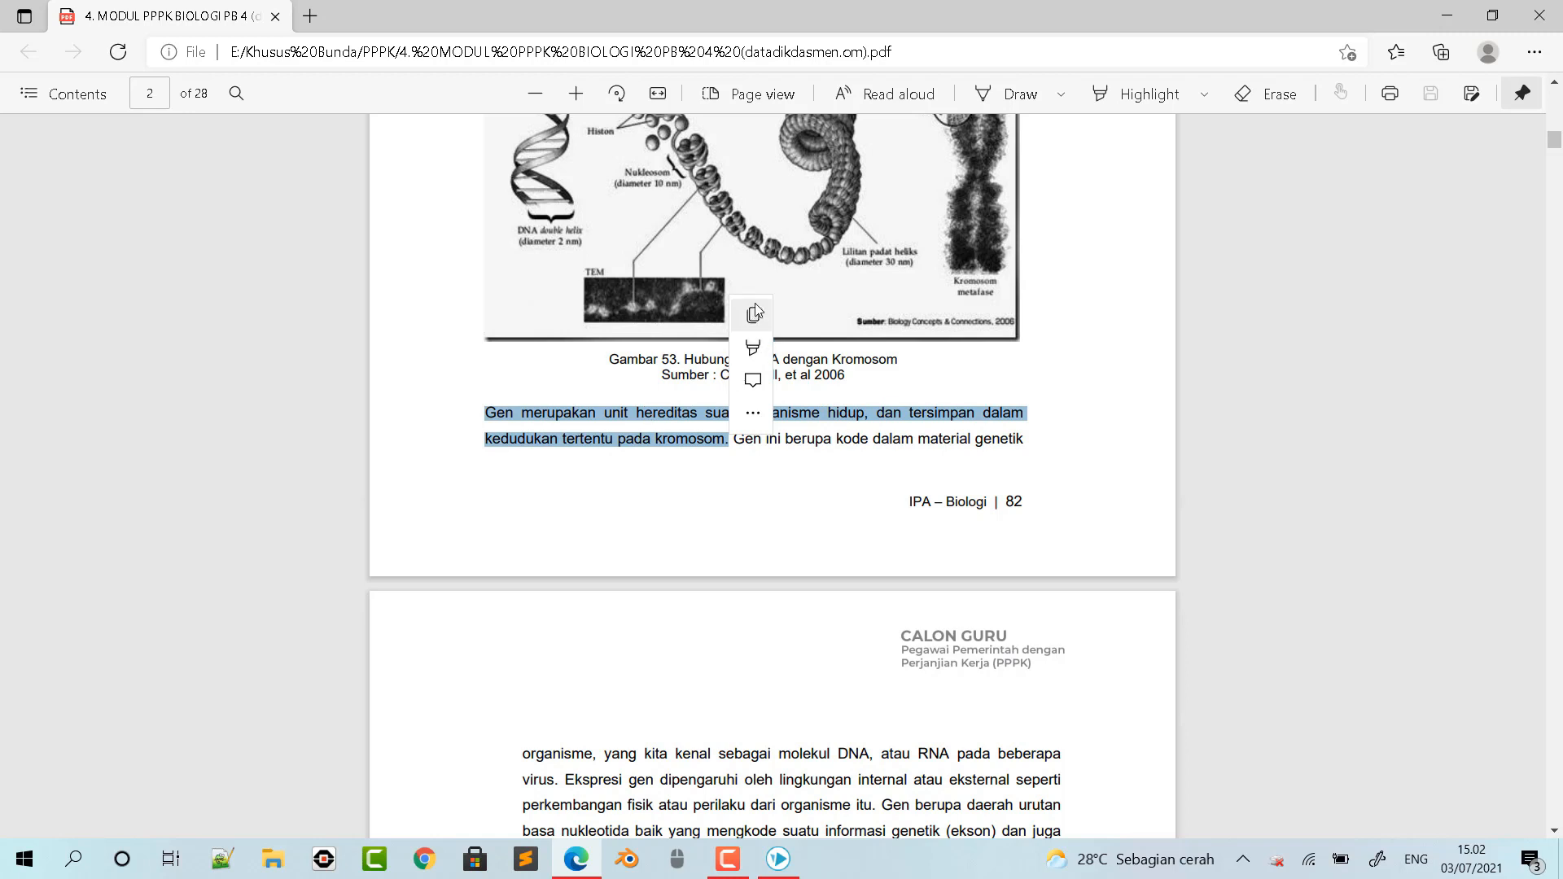
- Paste the gene definition into a new text element in VideoScribe and rearrange it into four short lines
left_click(778, 859)
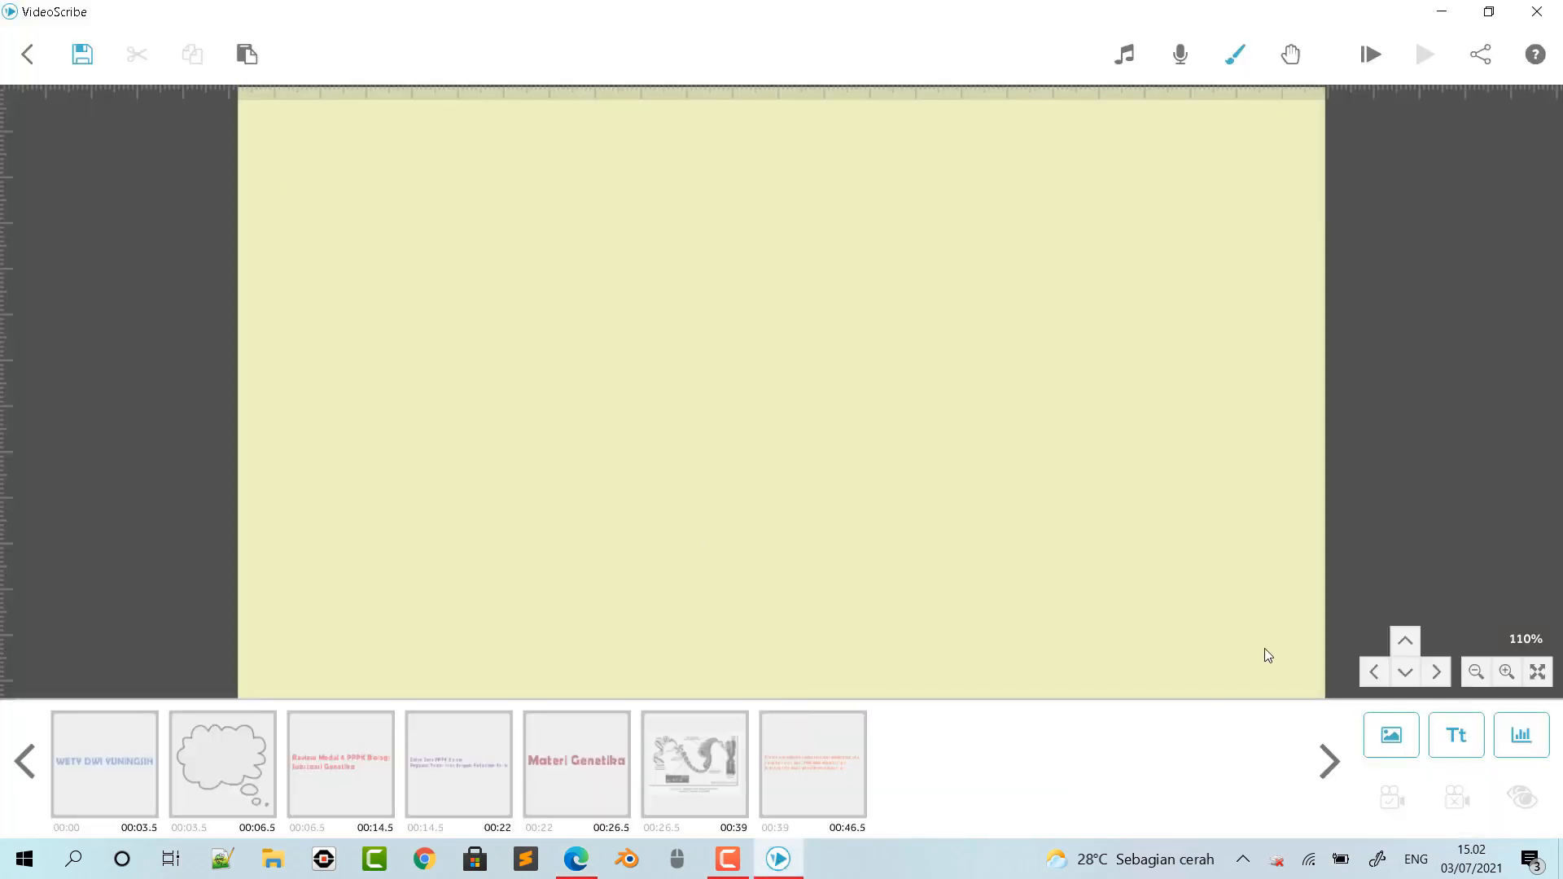
left_click(1465, 739)
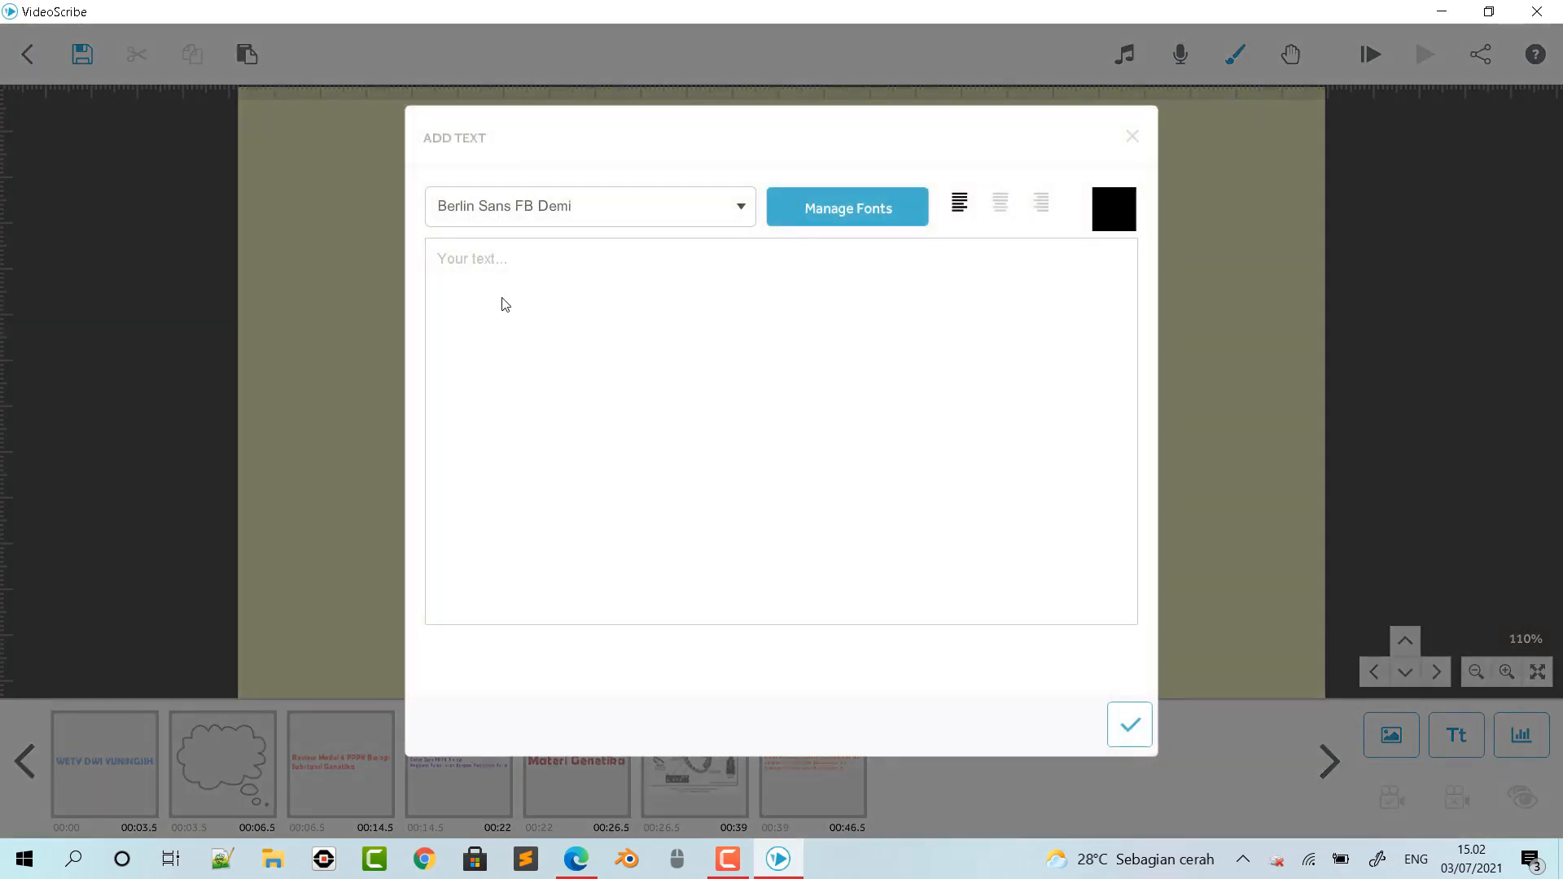
key("ctrl+v")
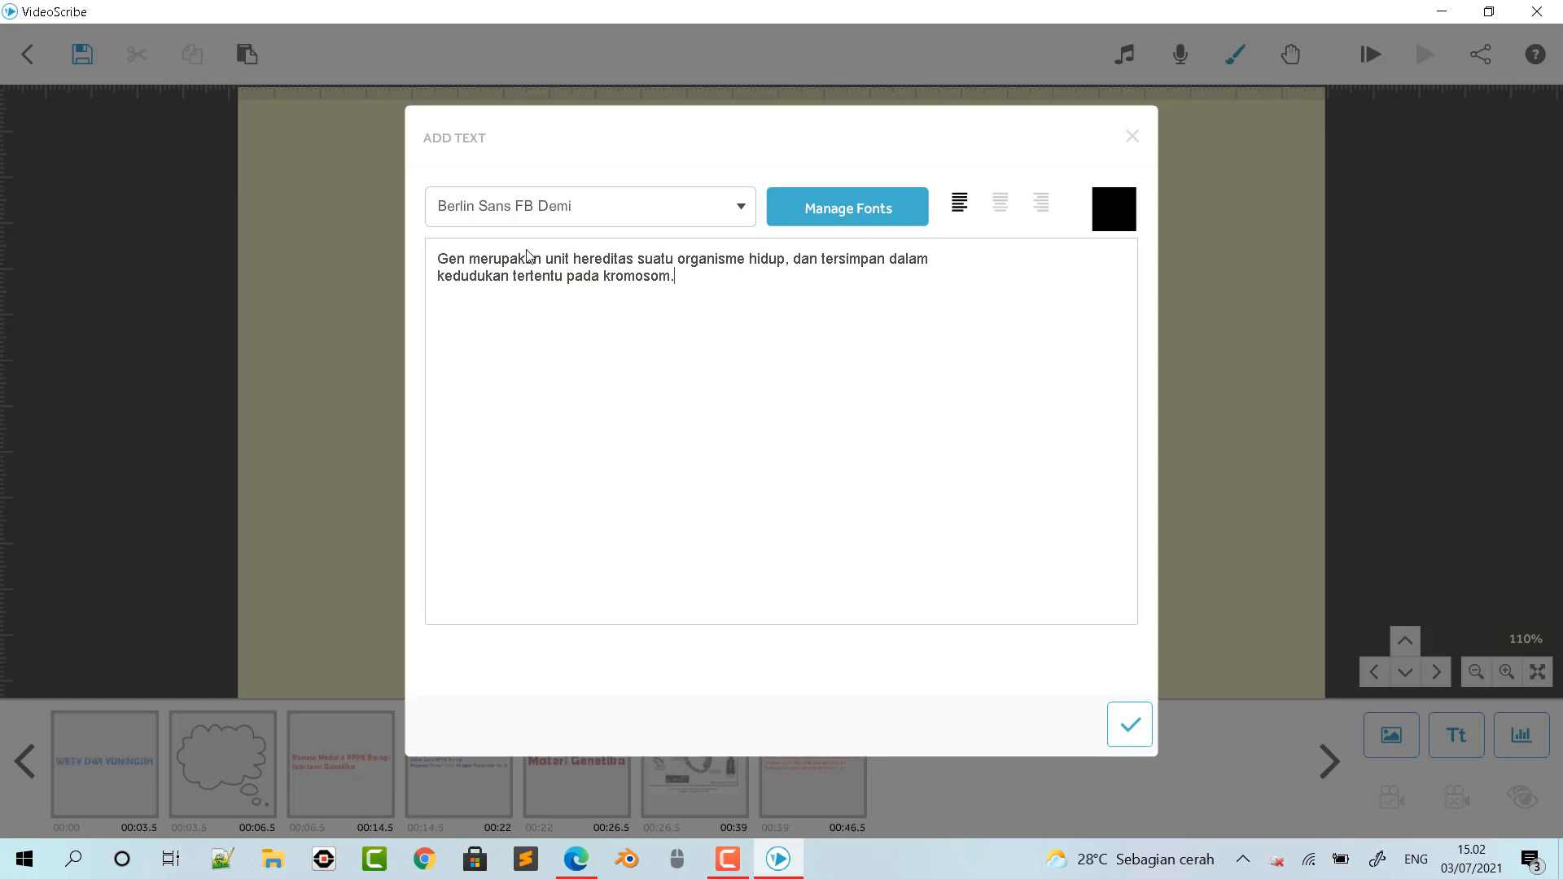
left_click(640, 261)
key("Return")
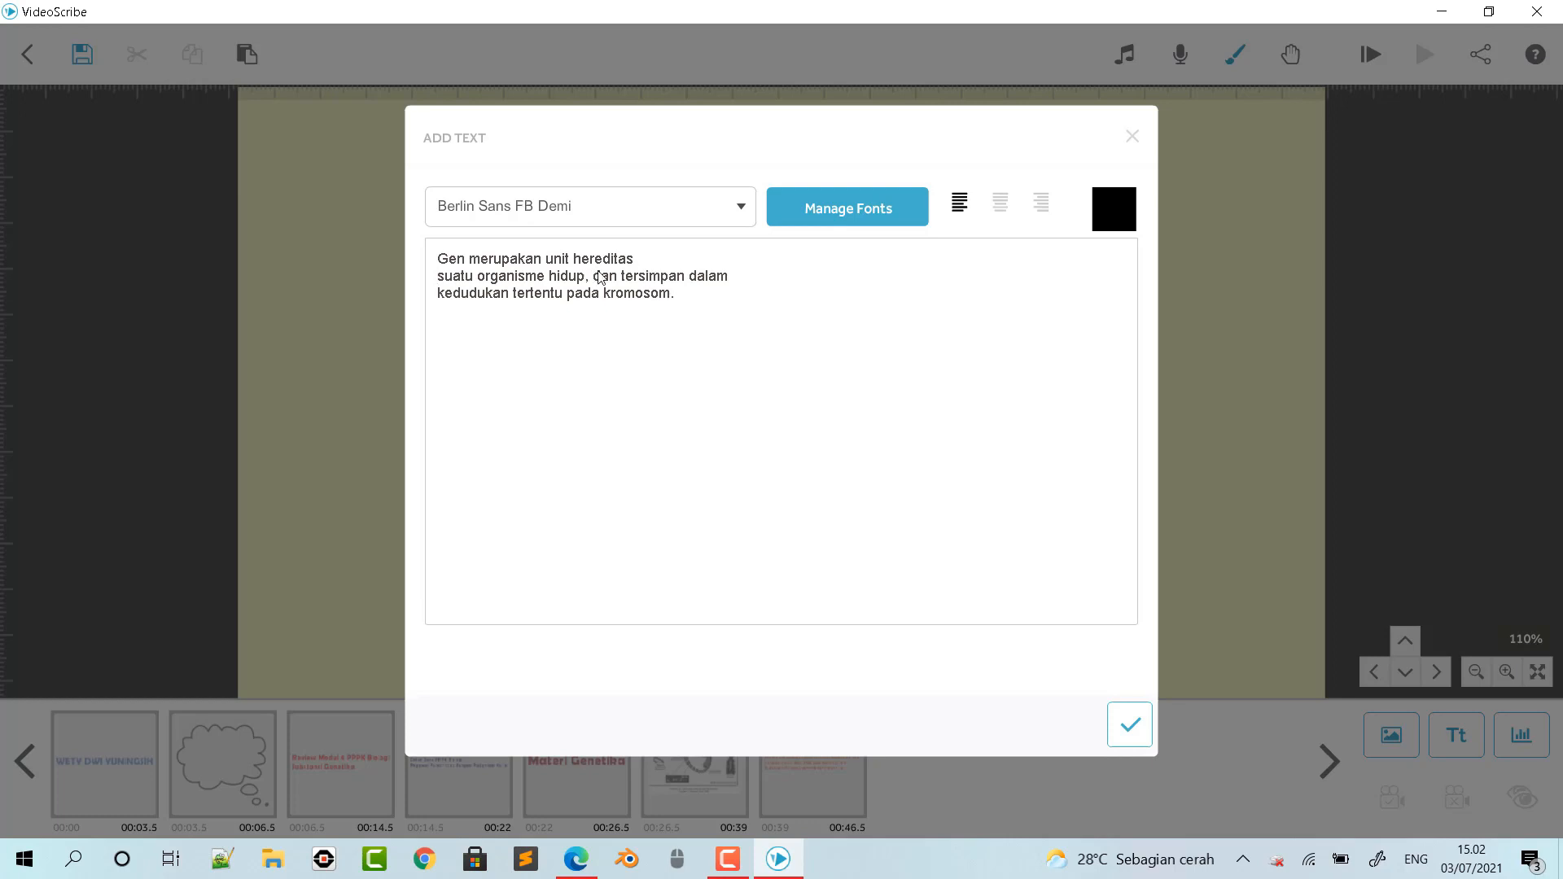
left_click(622, 277)
key("Return")
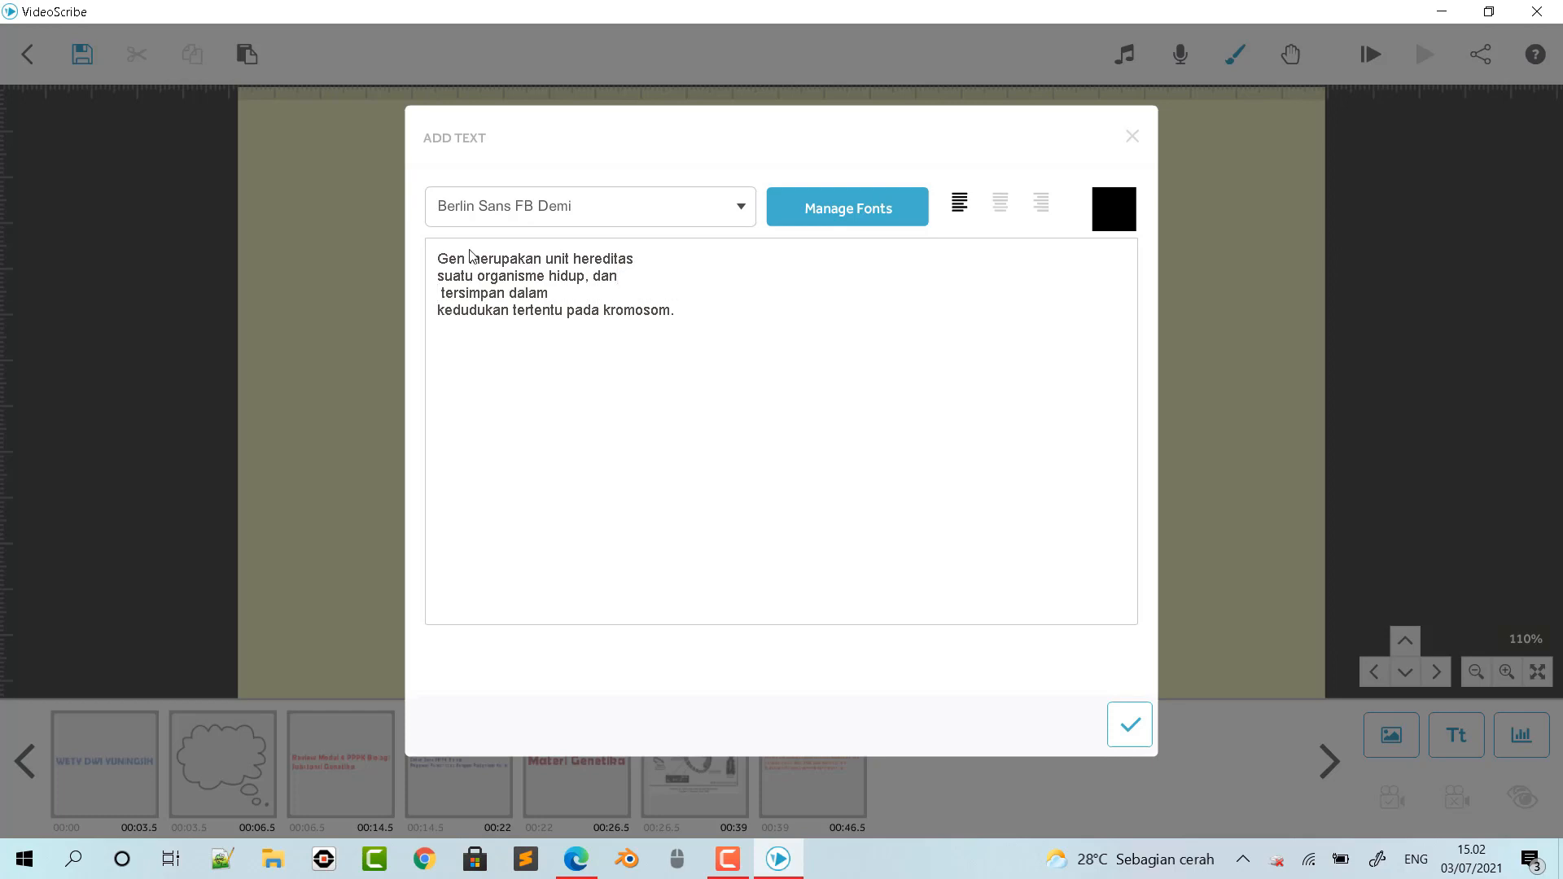
left_click(440, 312)
key("BackSpace")
left_click(629, 300)
key("Return")
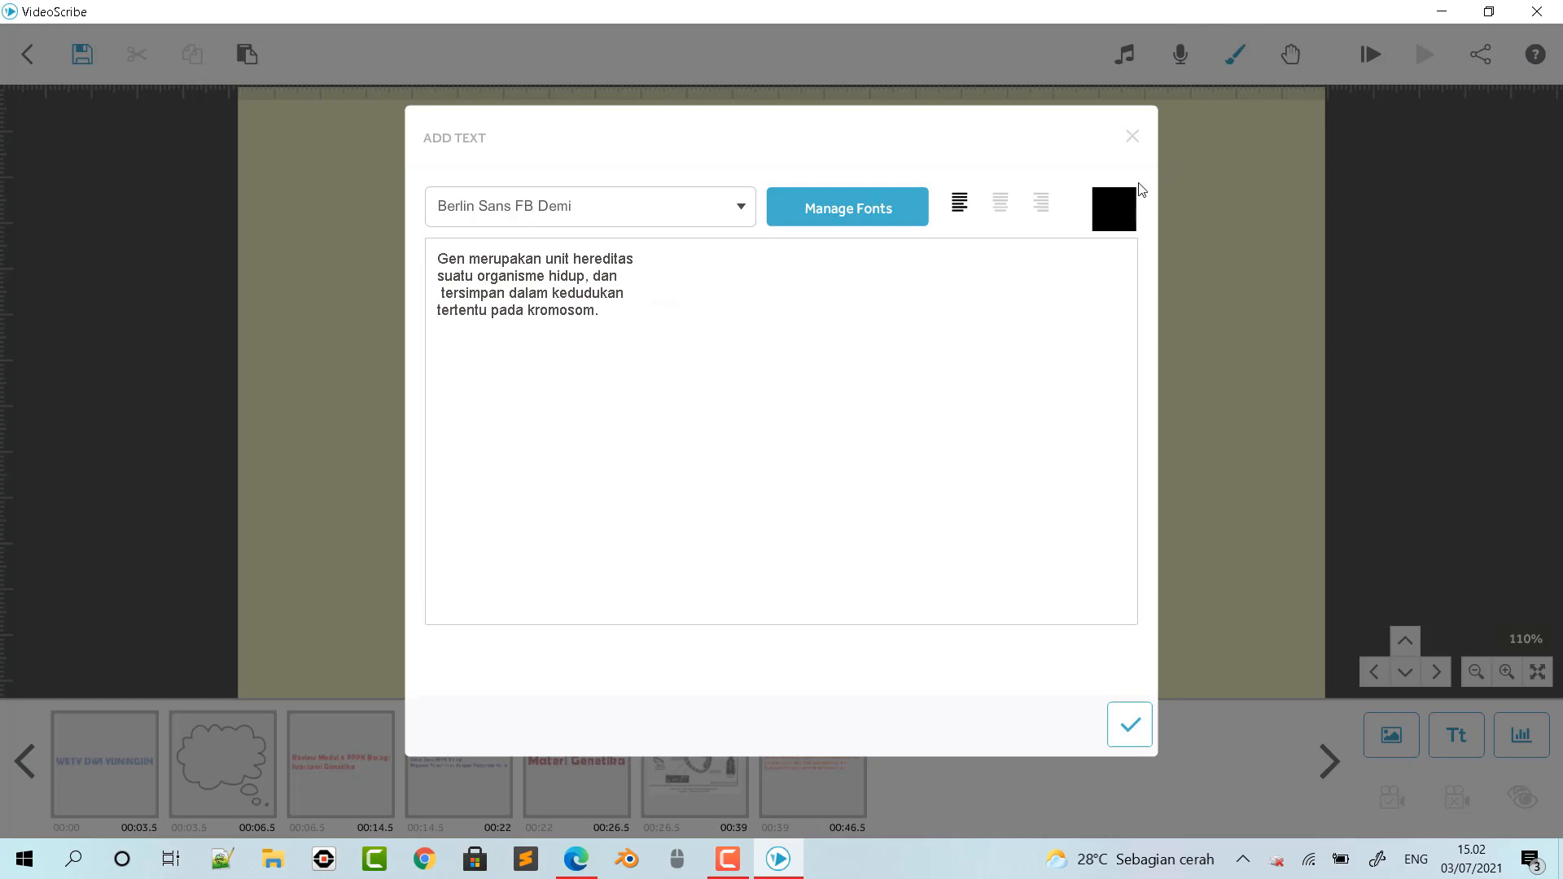
- Colour the gene definition brown #a55824 and place it at about half size in the upper-left corner of the canvas
left_click(1120, 202)
left_click(659, 364)
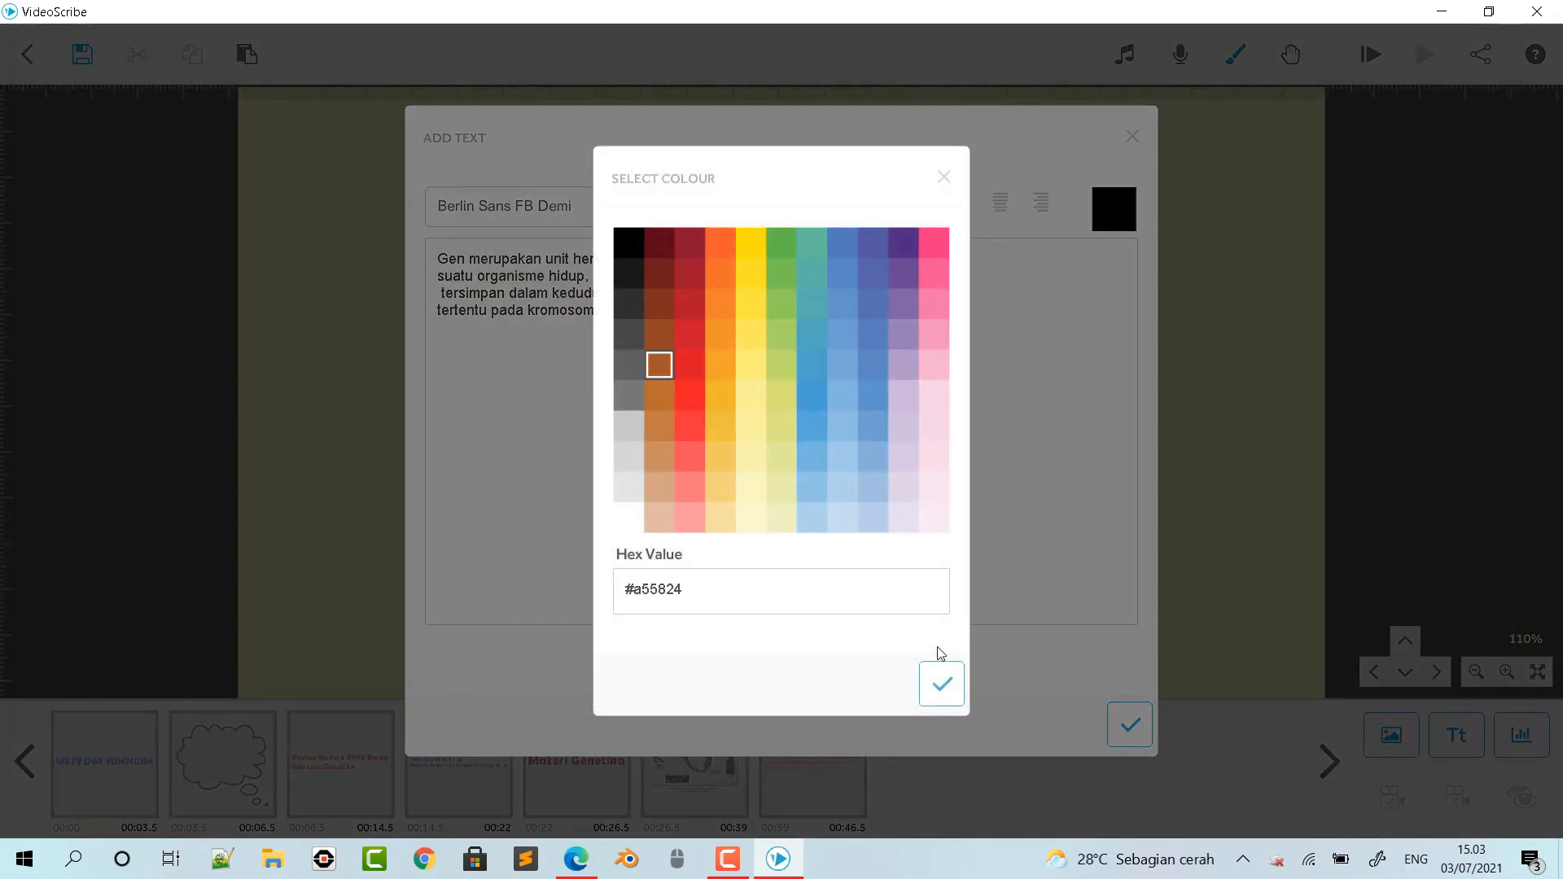
left_click(942, 683)
left_click(1130, 724)
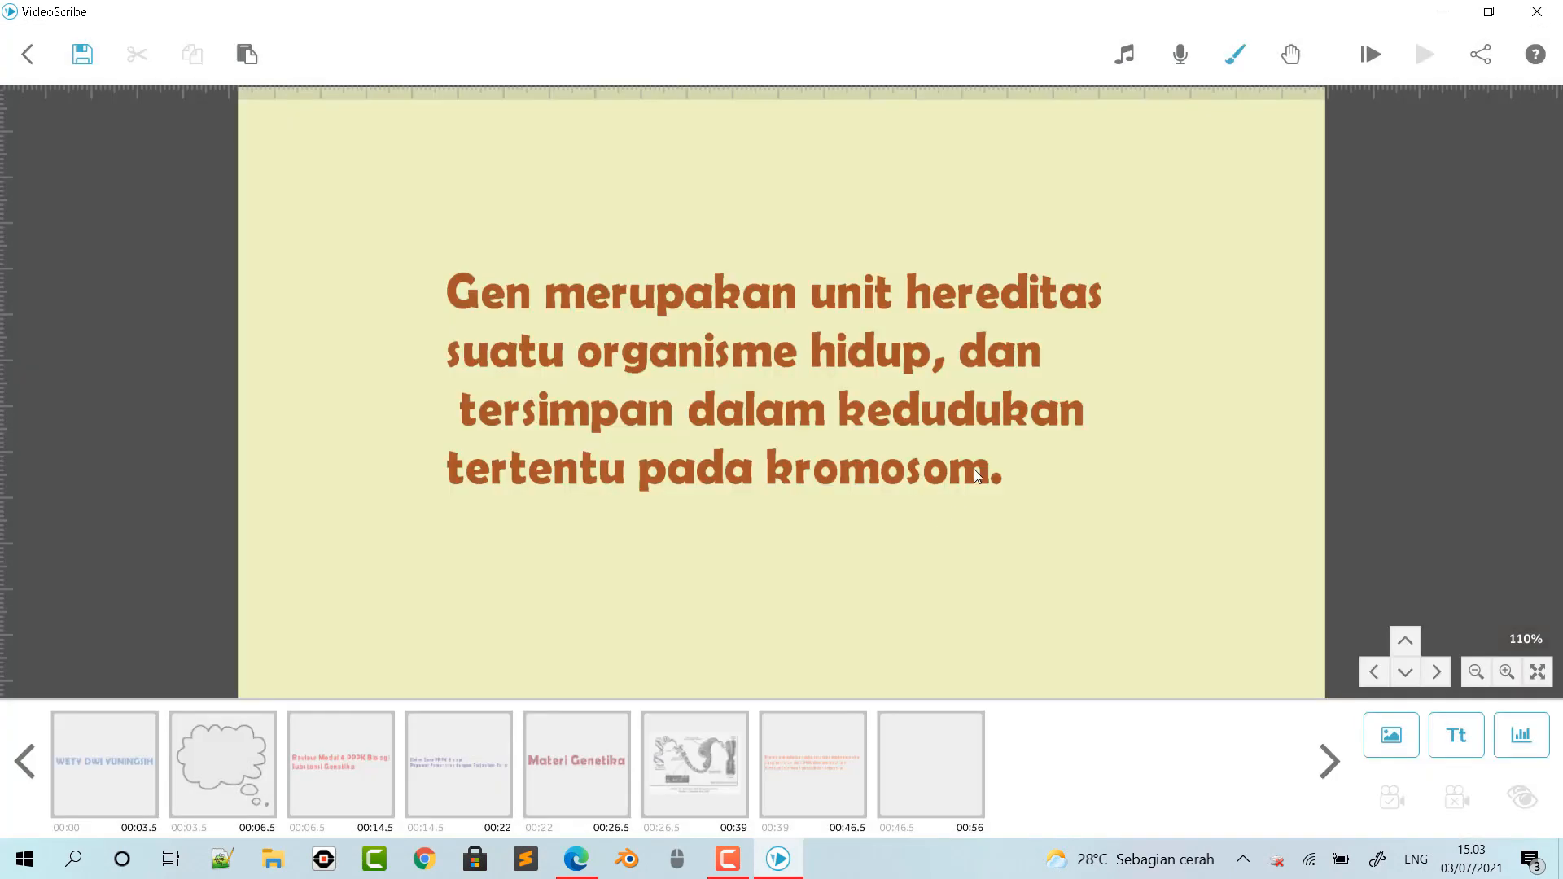
left_click_drag(1115, 261, 567, 144)
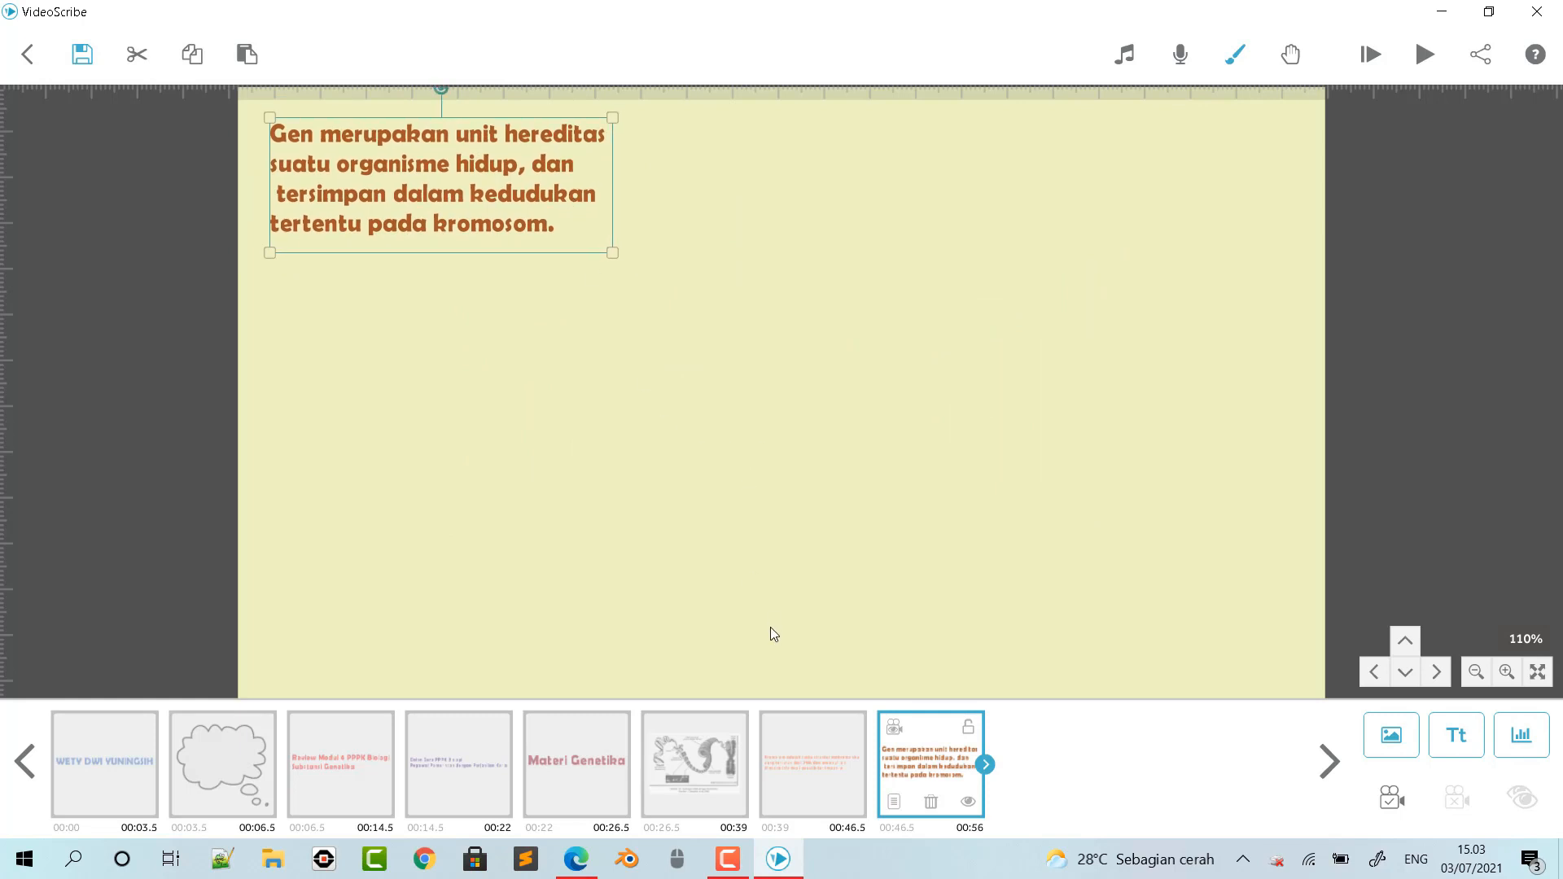
- Copy the sentence from "Gen berupa daerah urutan" to "(intron)" on page 3 of the module PDF in Edge
left_click(576, 859)
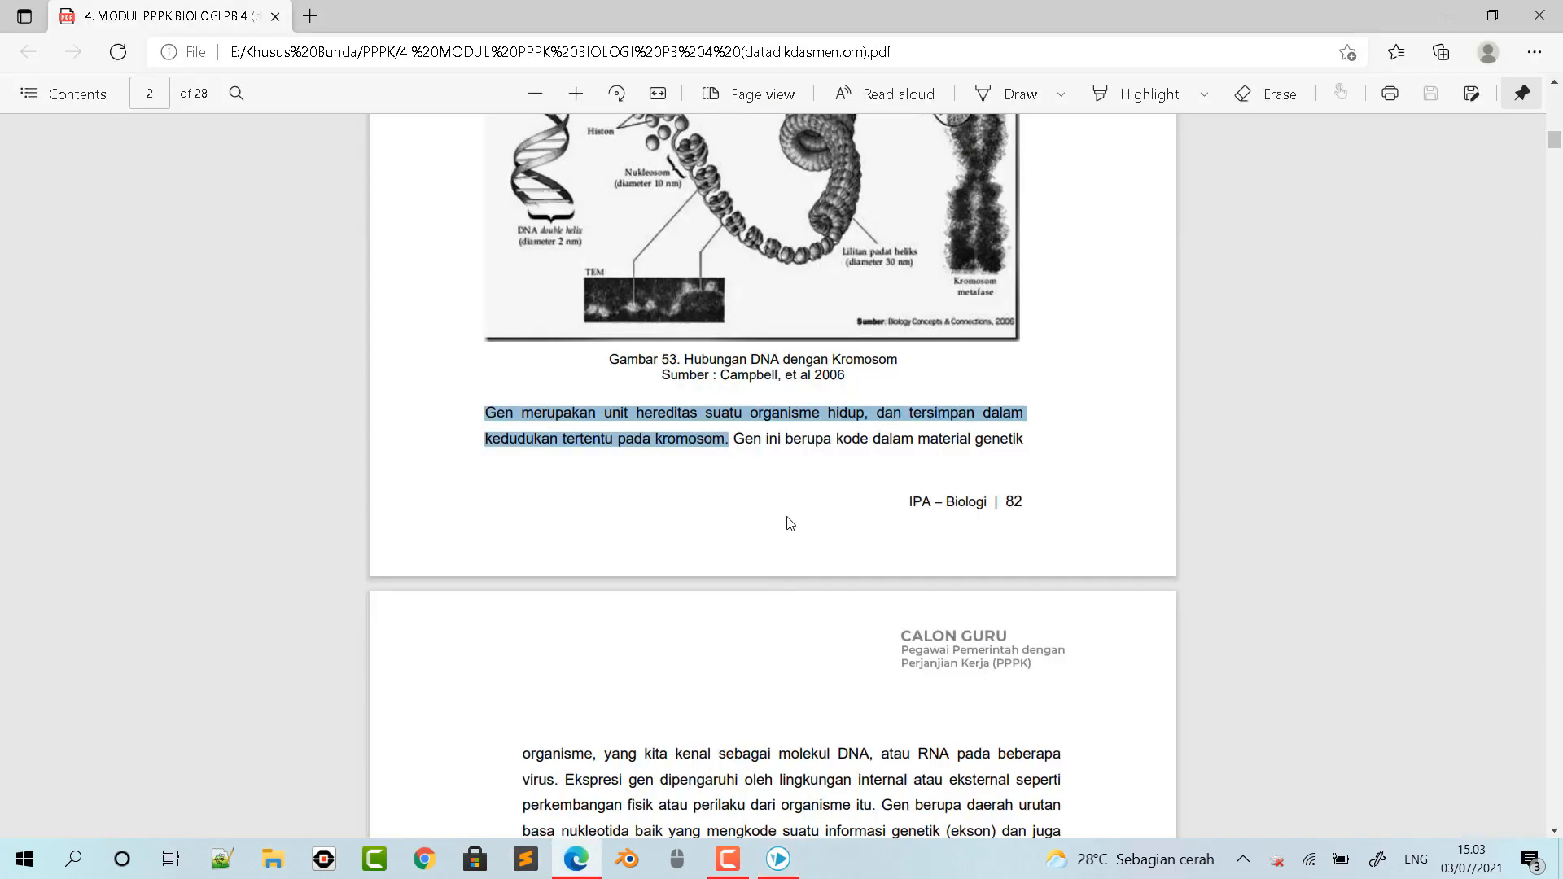
left_click(747, 651)
scroll(765, 666, "down", 1)
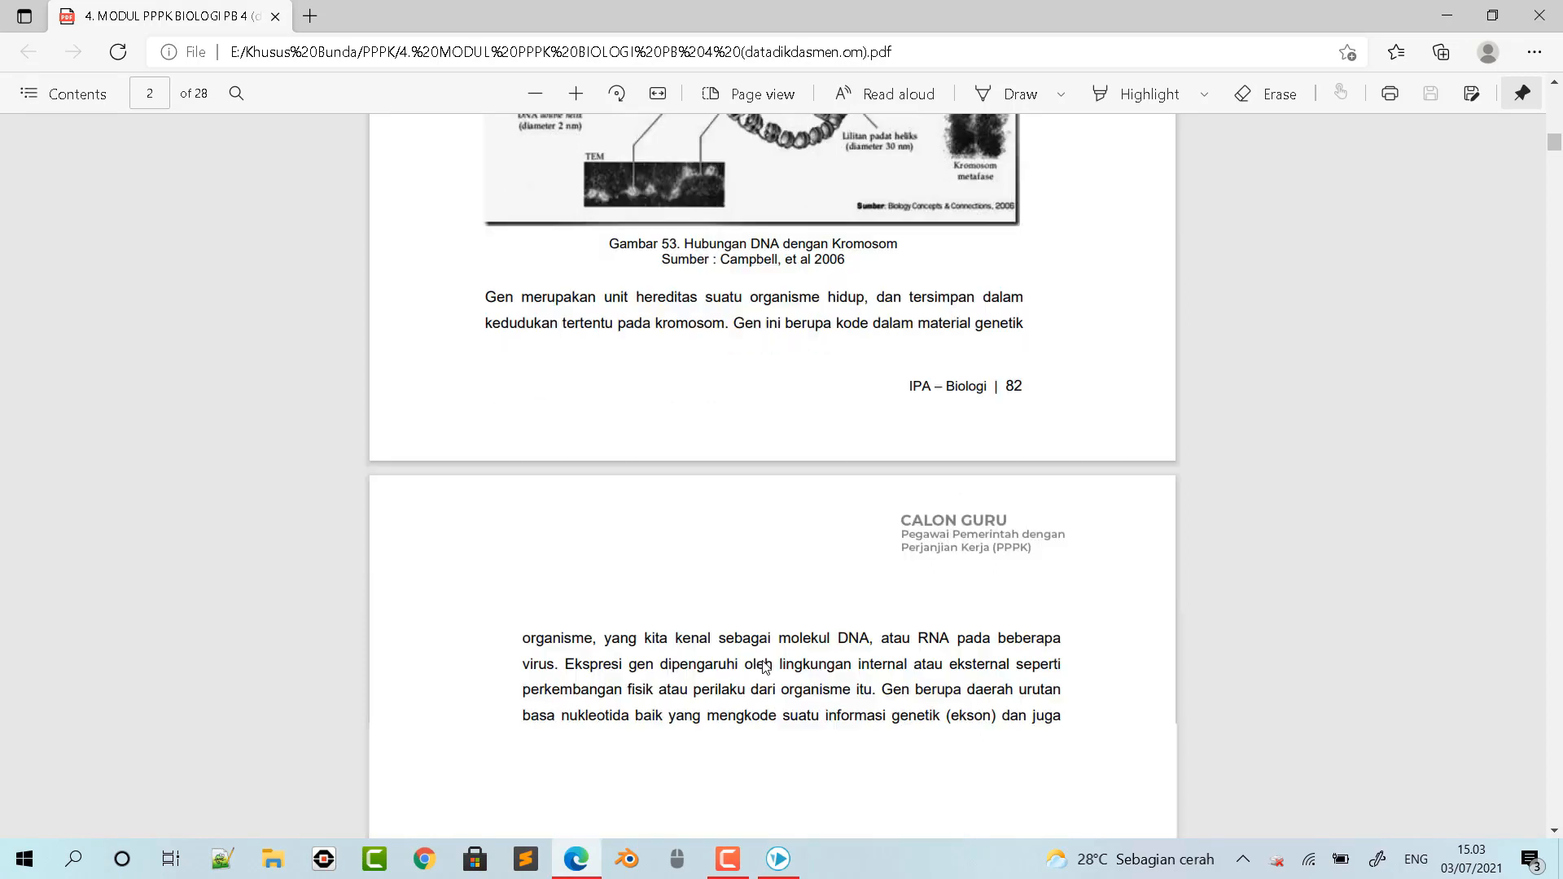
scroll(765, 666, "down", 1)
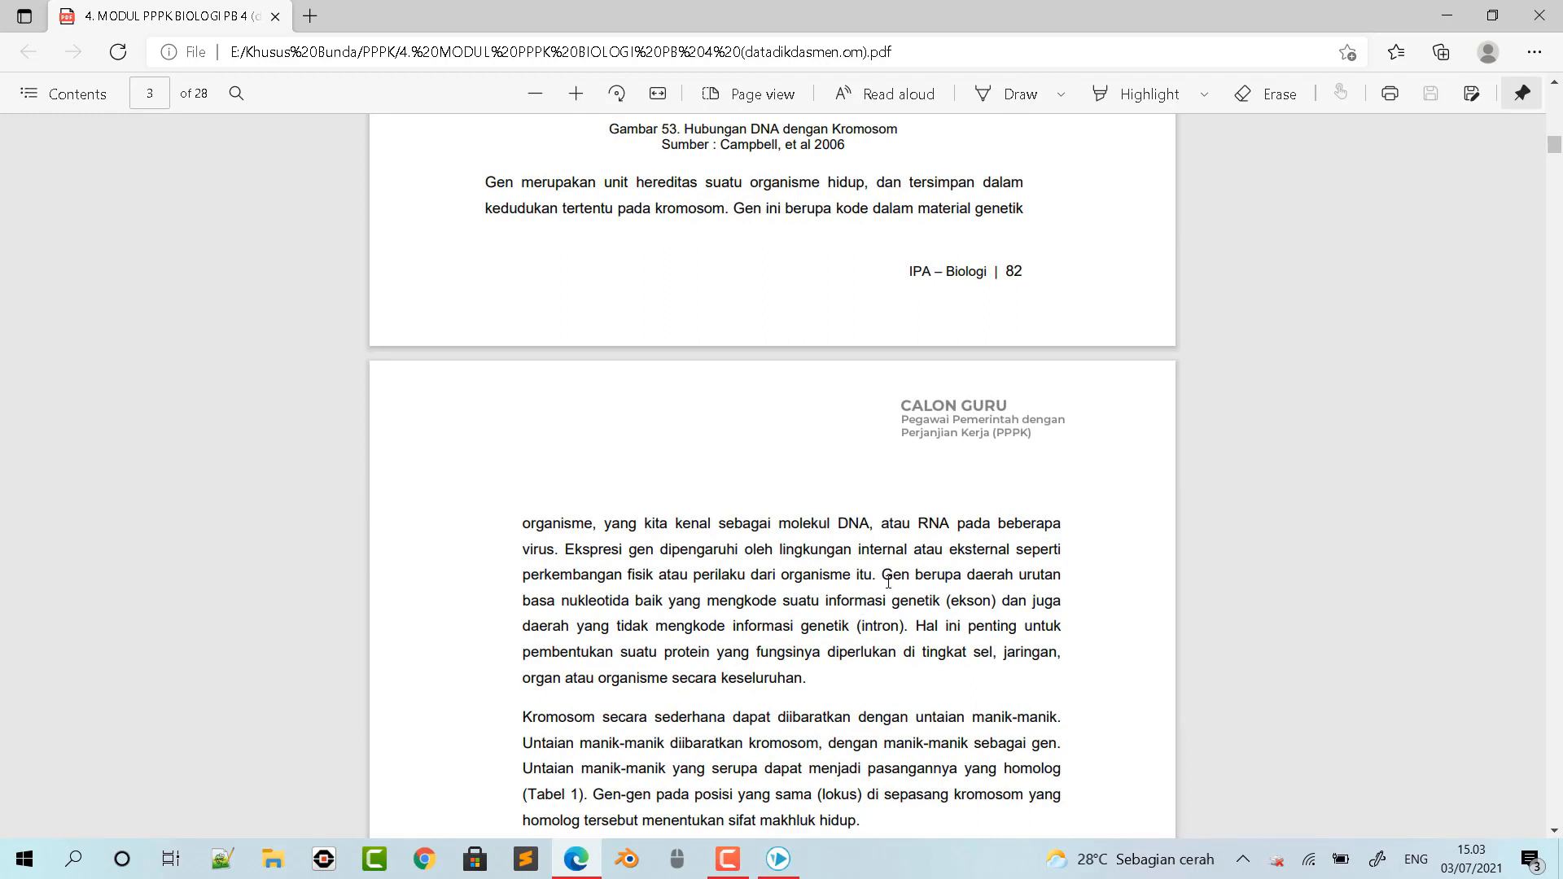
left_click_drag(889, 574, 903, 627)
key("ctrl+c")
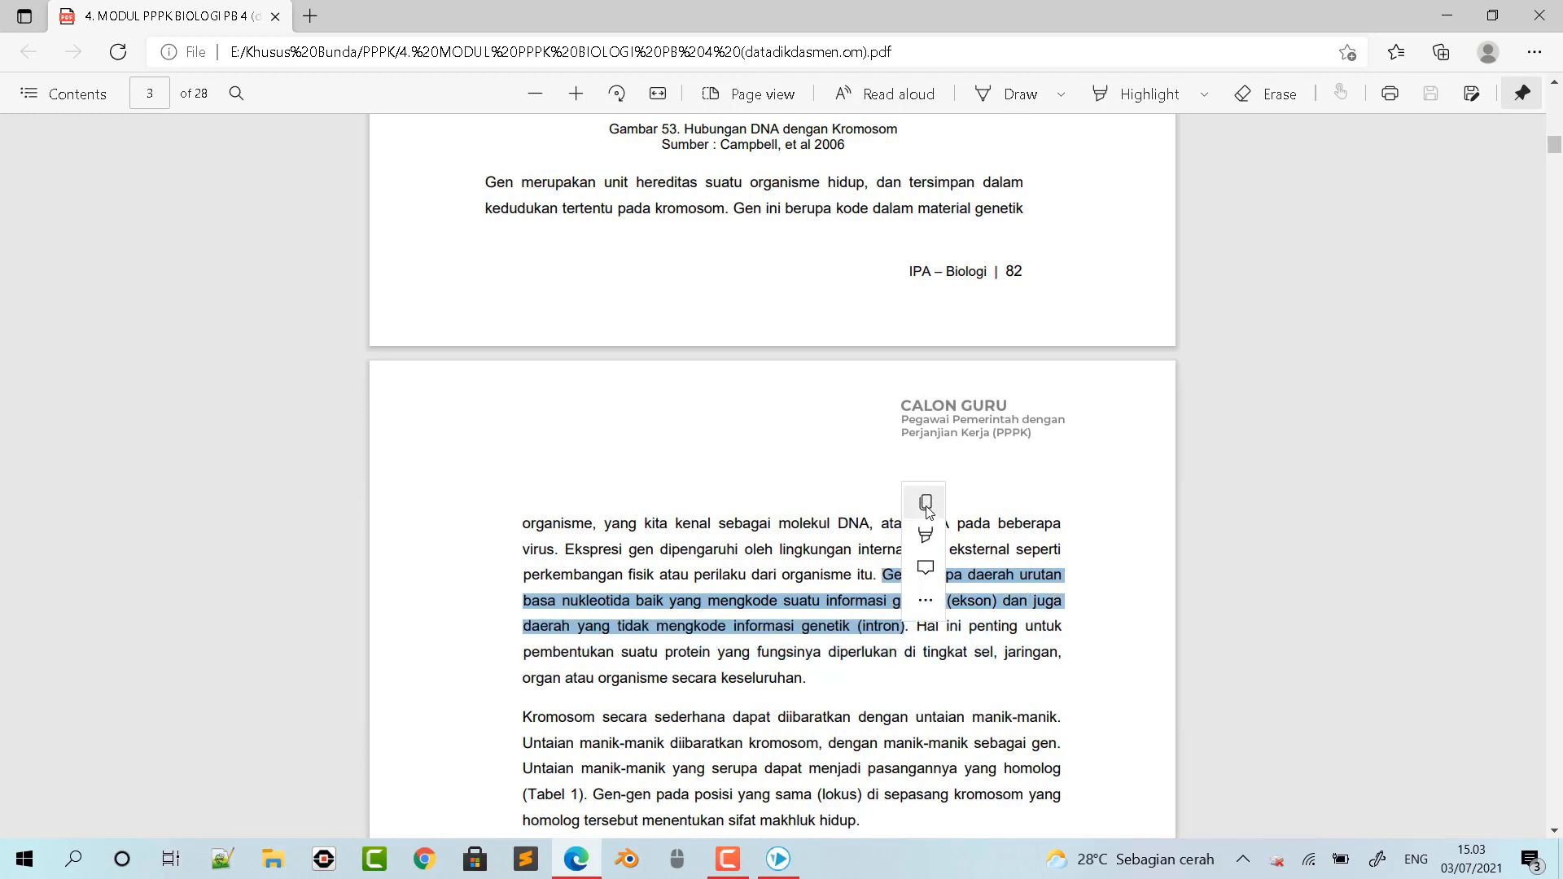
- Paste the ekson and intron sentence into a new VideoScribe text element and rearrange it into three lines, starting "Gen berupa", "yang mengkode" and "dan juga"
left_click(778, 859)
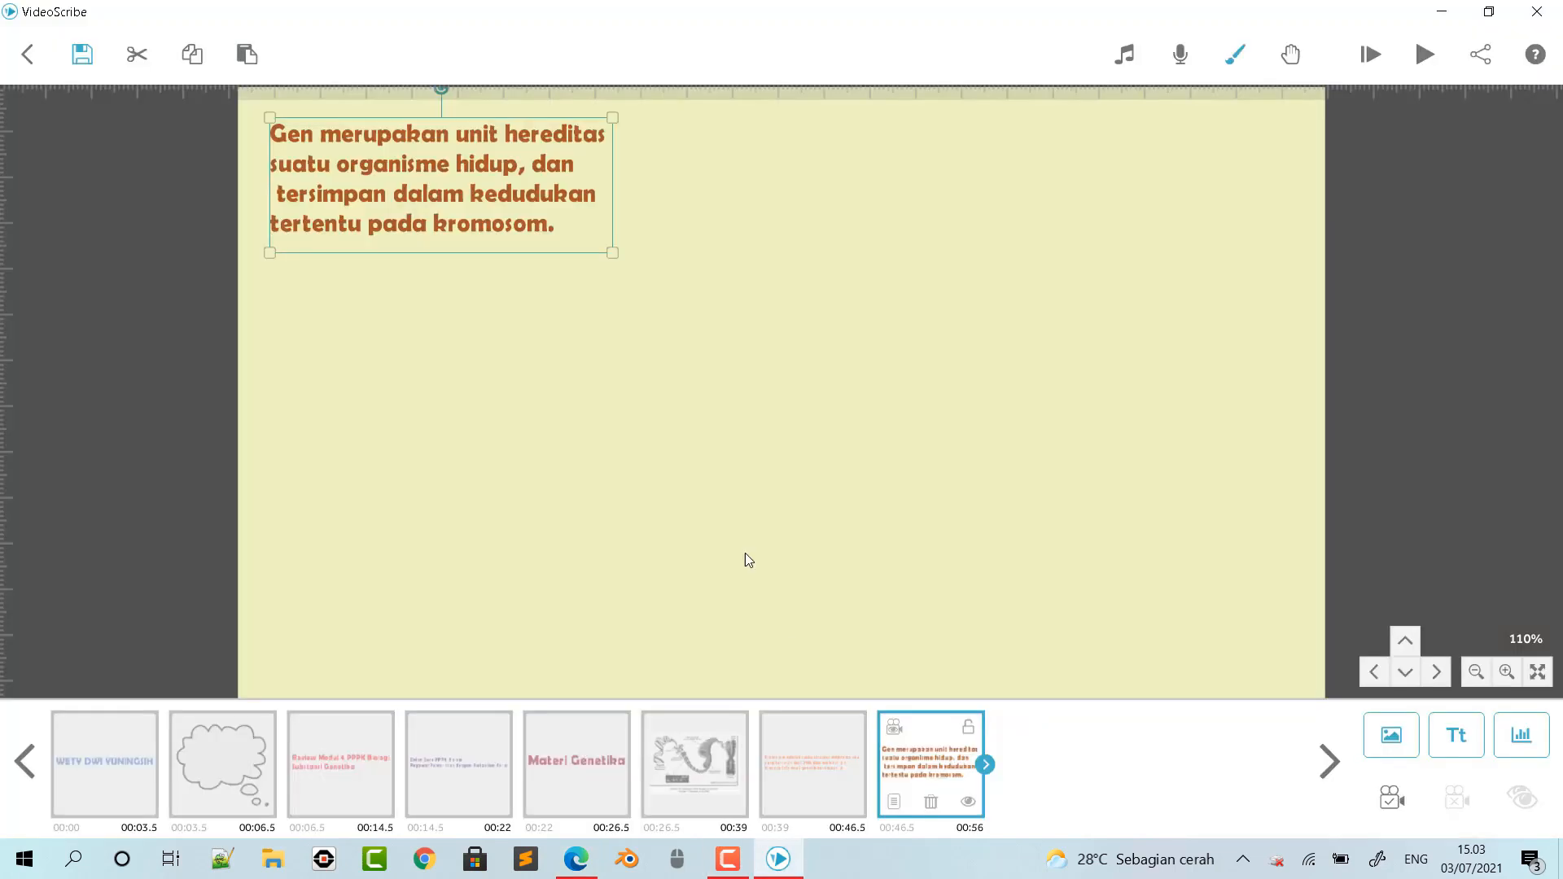
left_click(1457, 735)
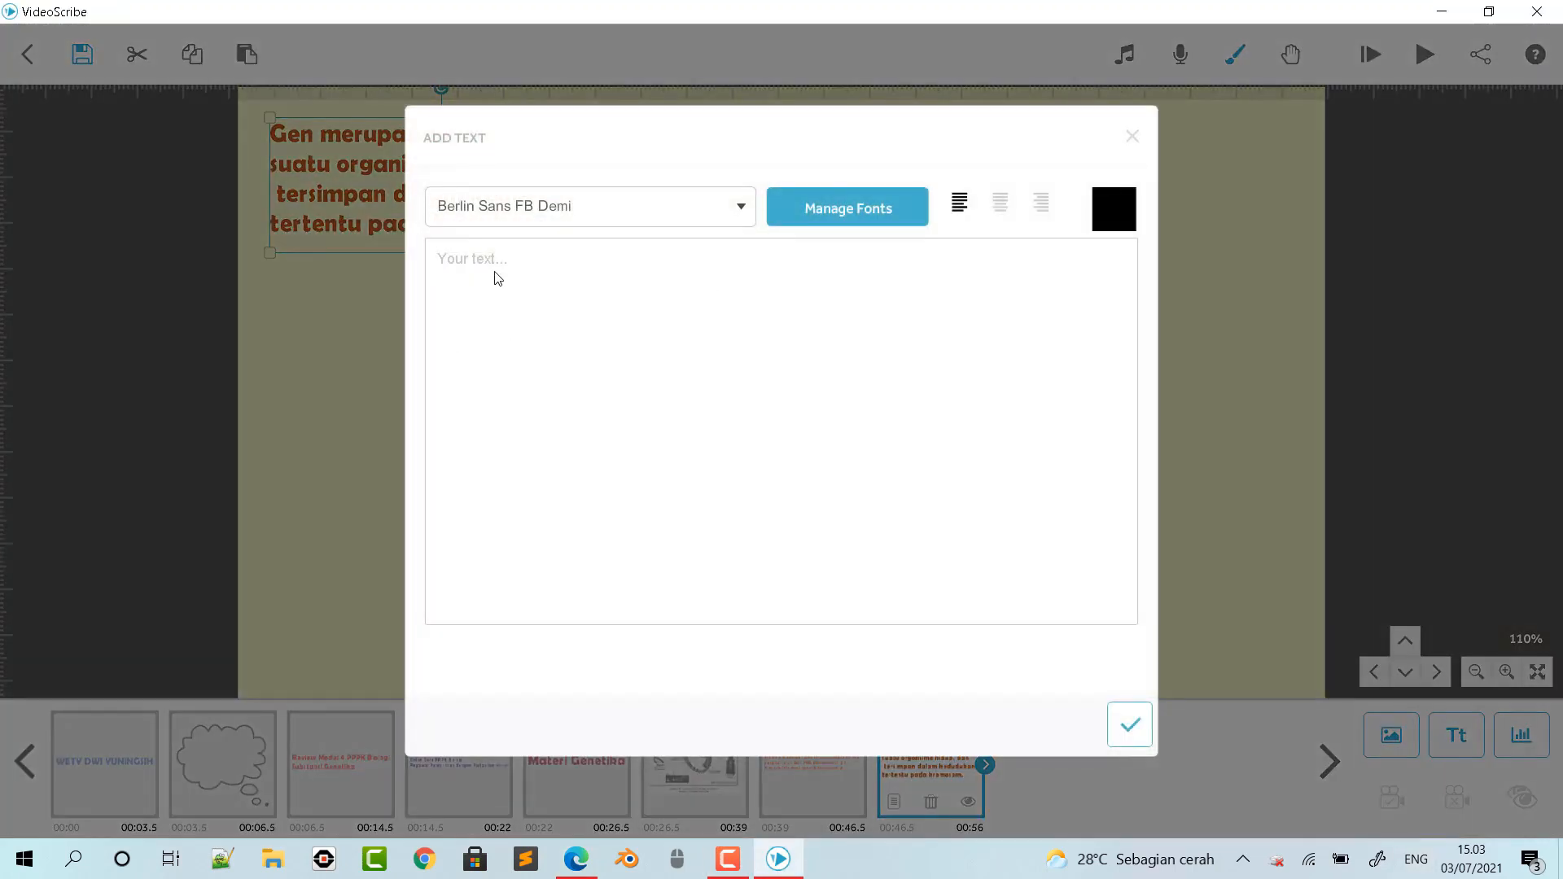
key("ctrl+v")
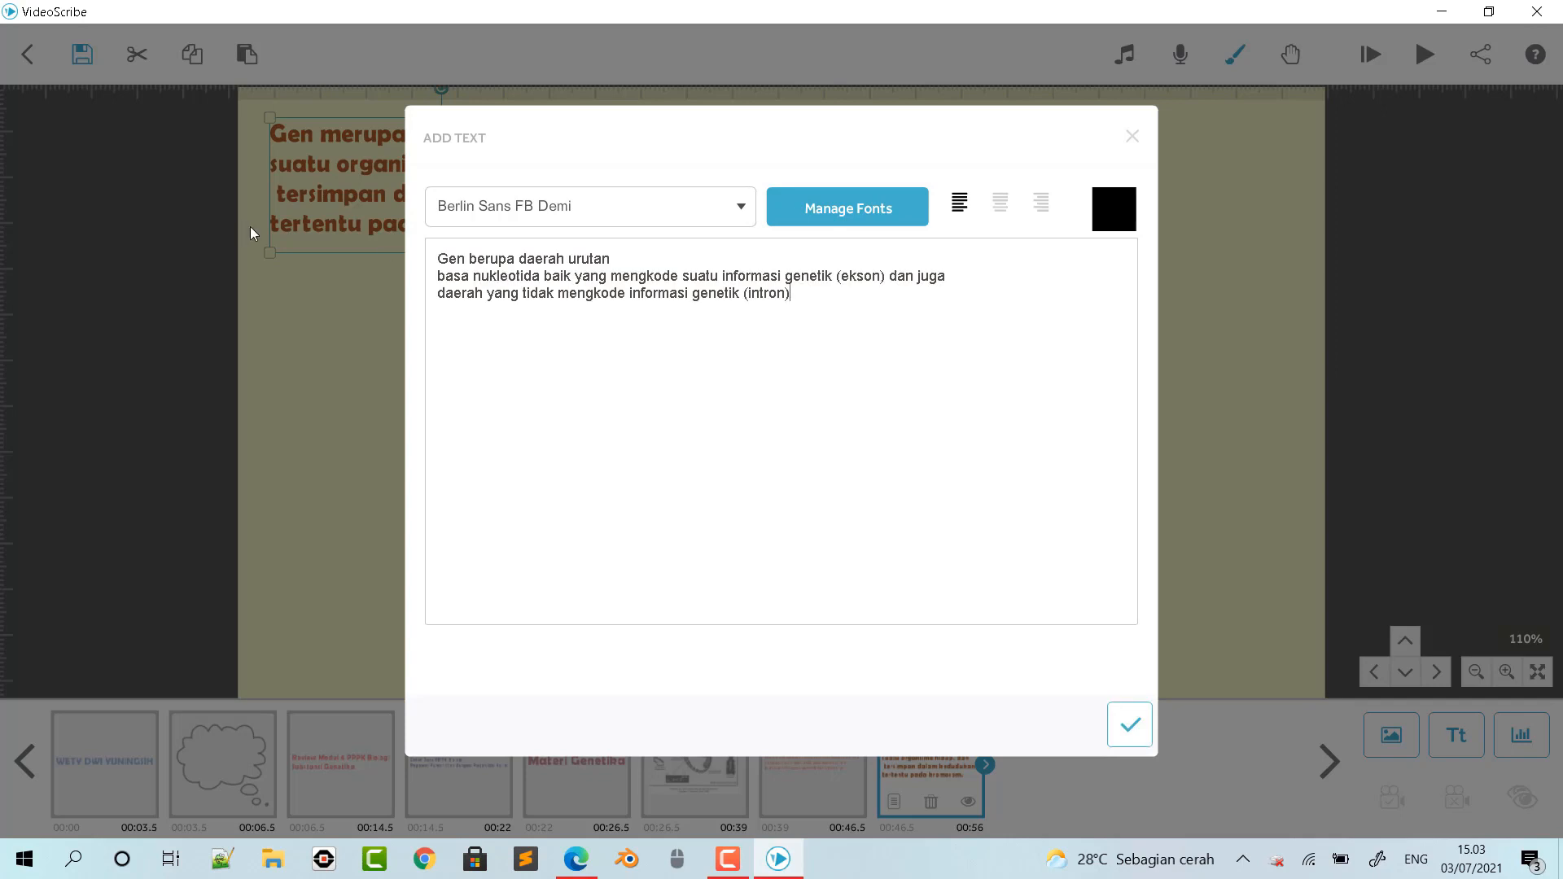
left_click(436, 293)
left_click(440, 277)
key("BackSpace")
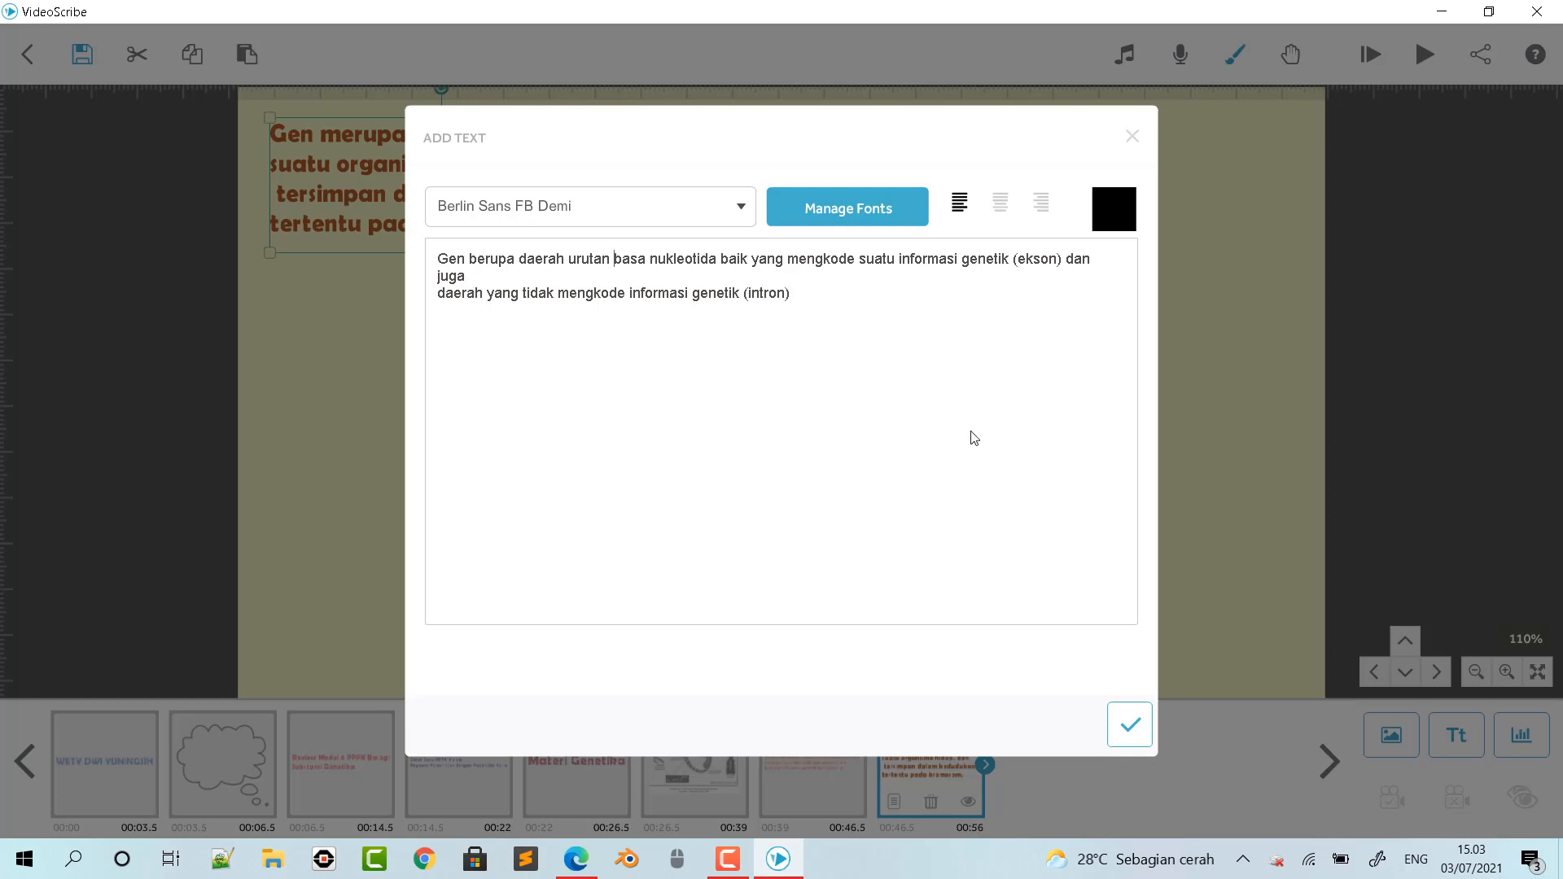
left_click(752, 262)
key("Return")
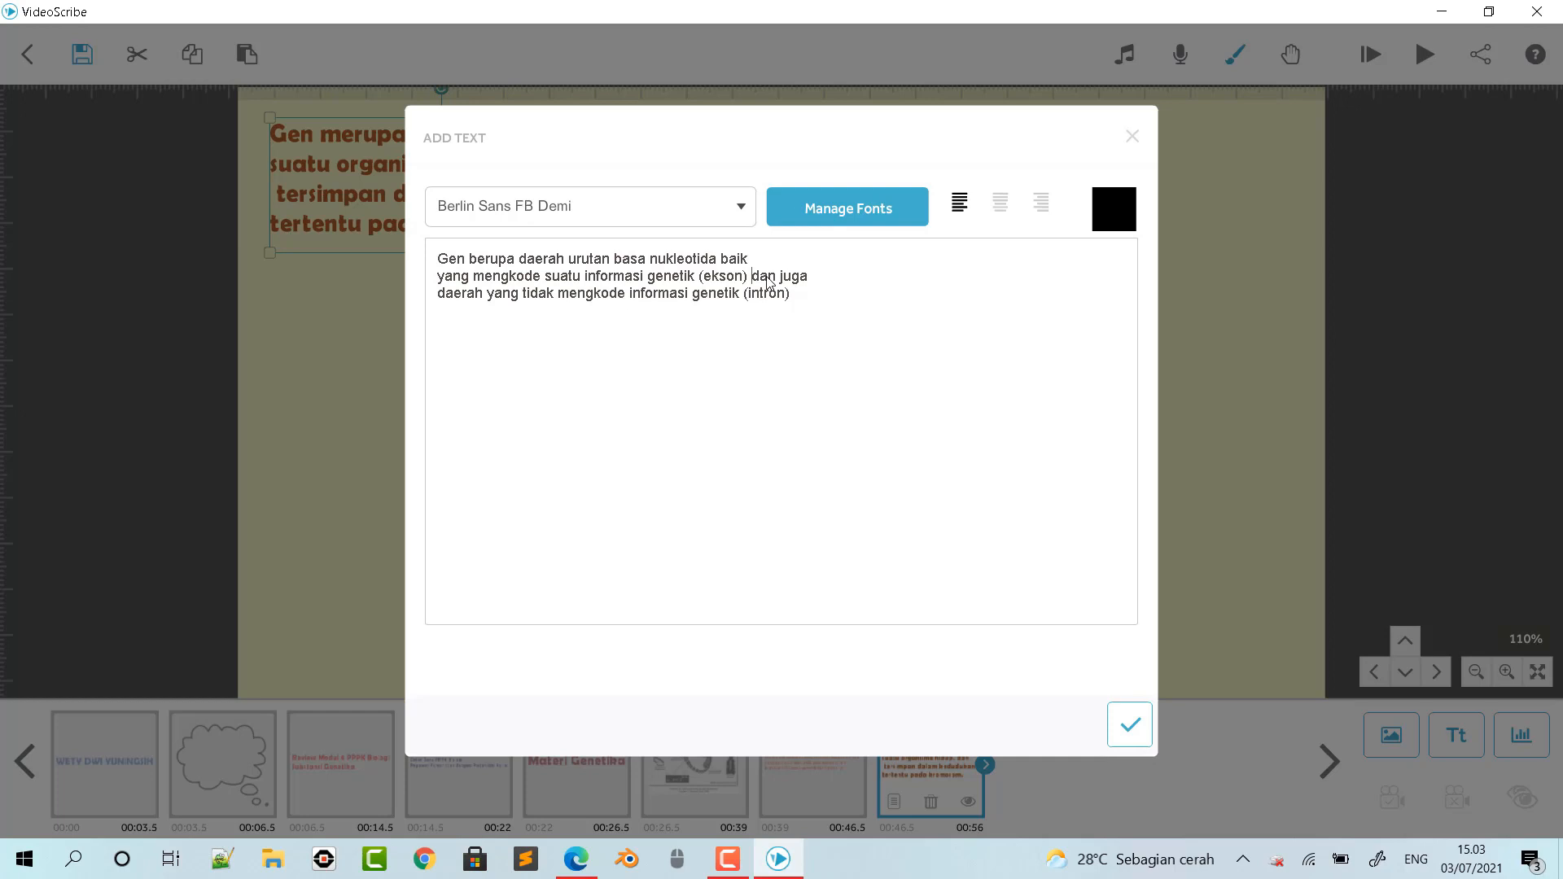
key("Return")
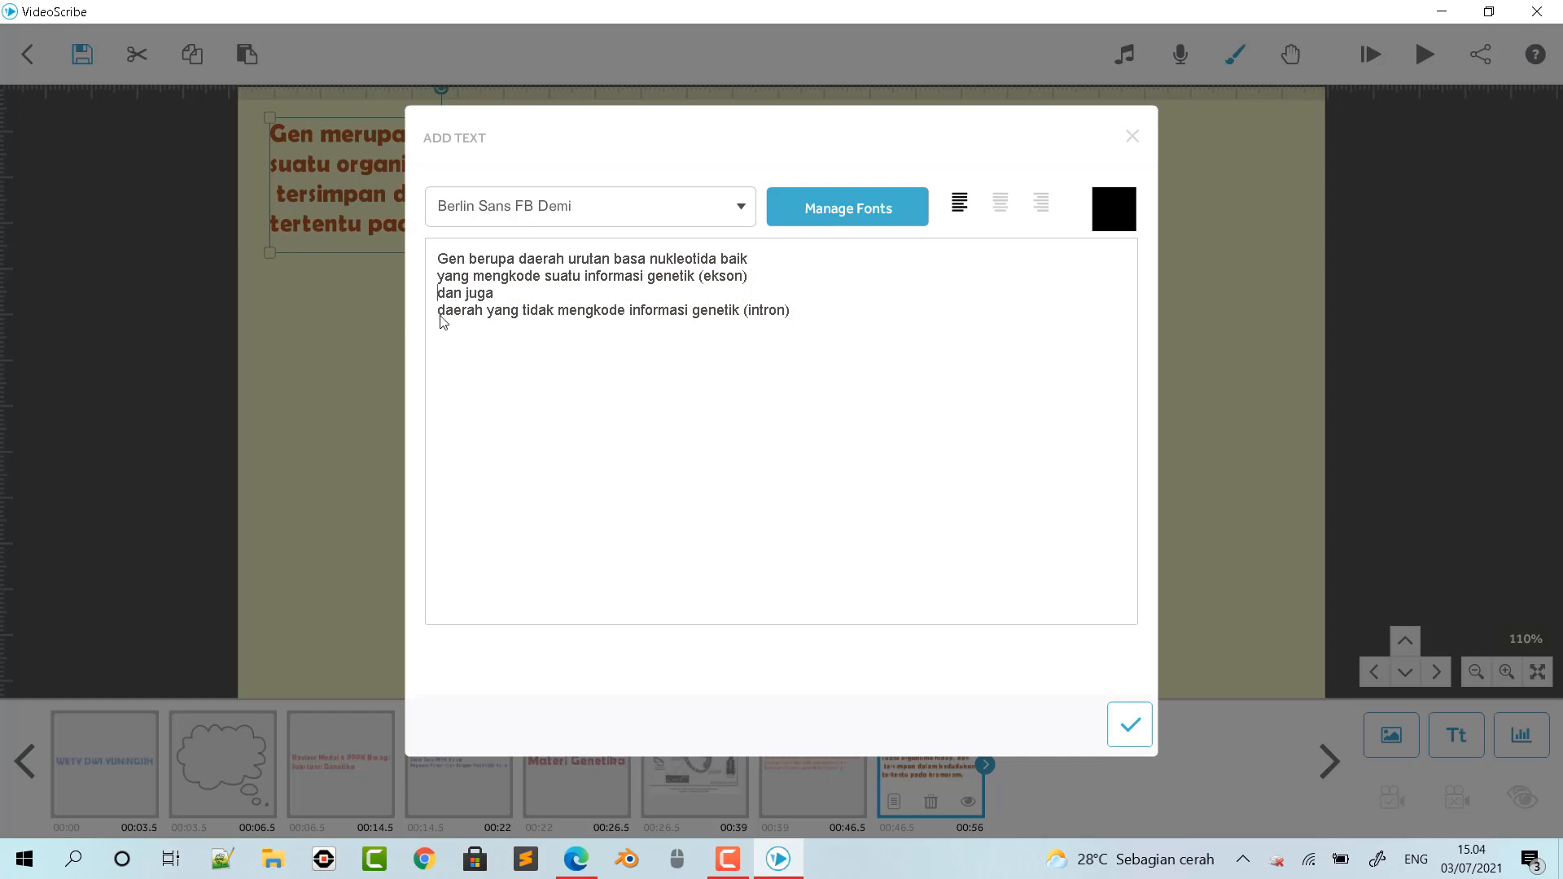
key("BackSpace")
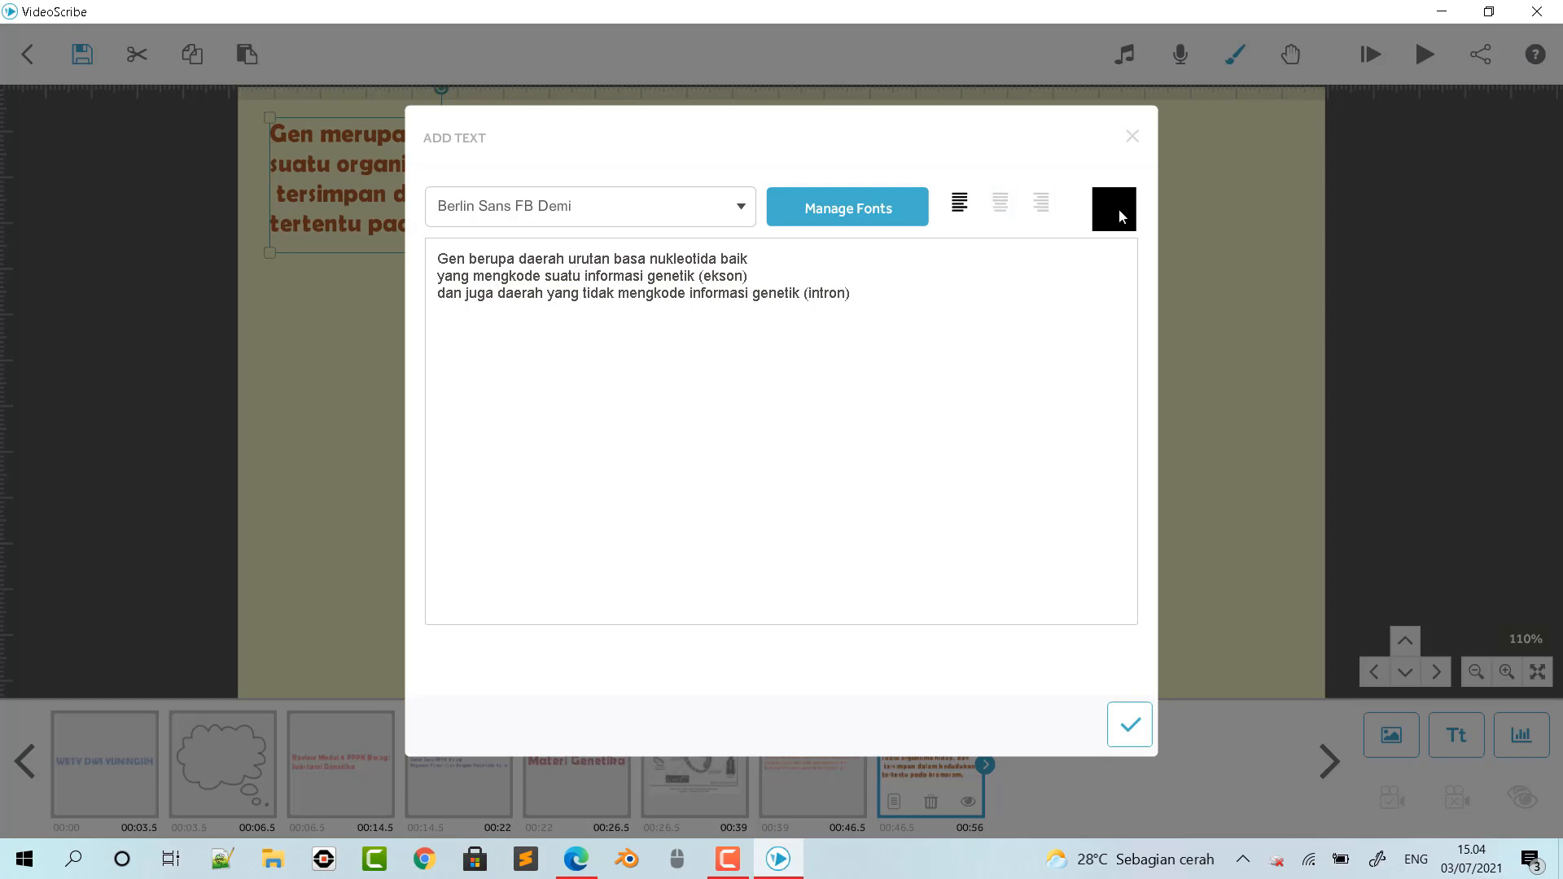
- Colour the ekson and intron text blue #507dbf and place it at about half size just below the brown gene definition
left_click(1119, 208)
left_click(830, 244)
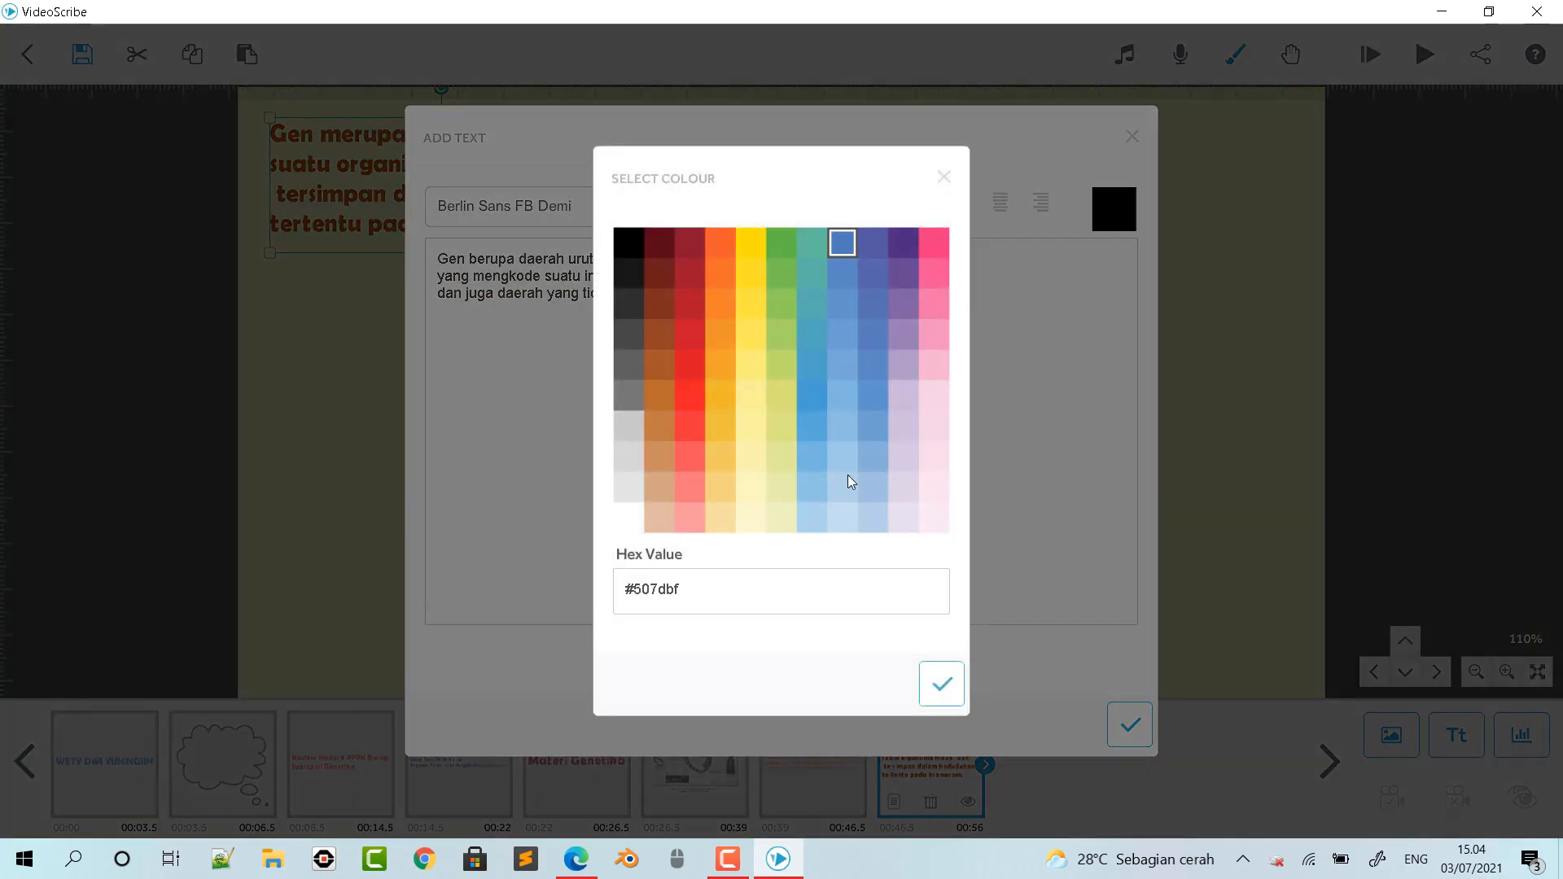
left_click(941, 682)
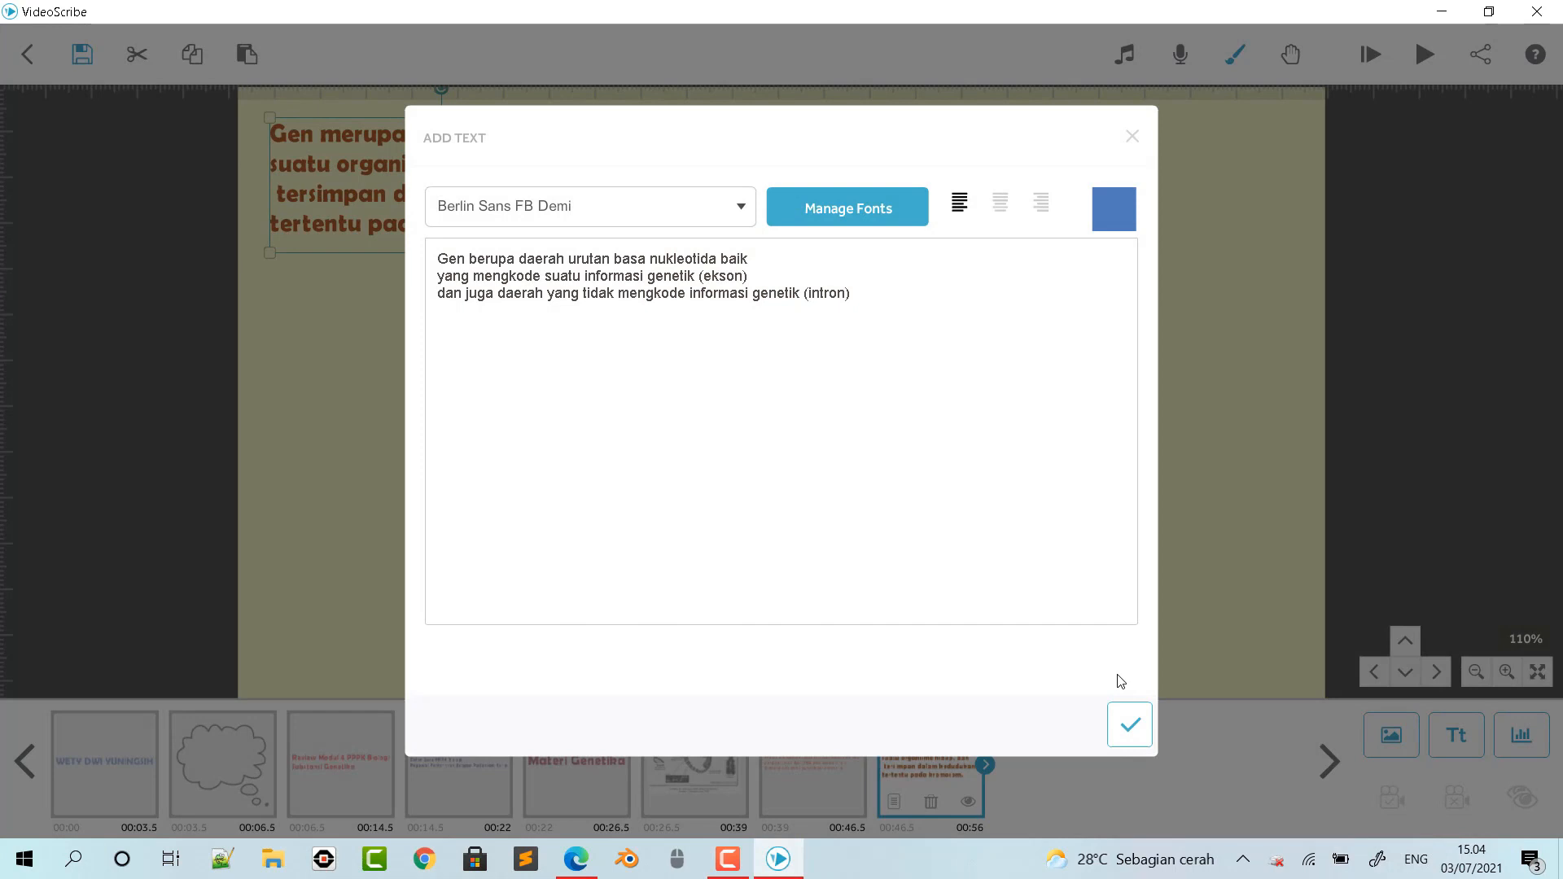
left_click(1127, 727)
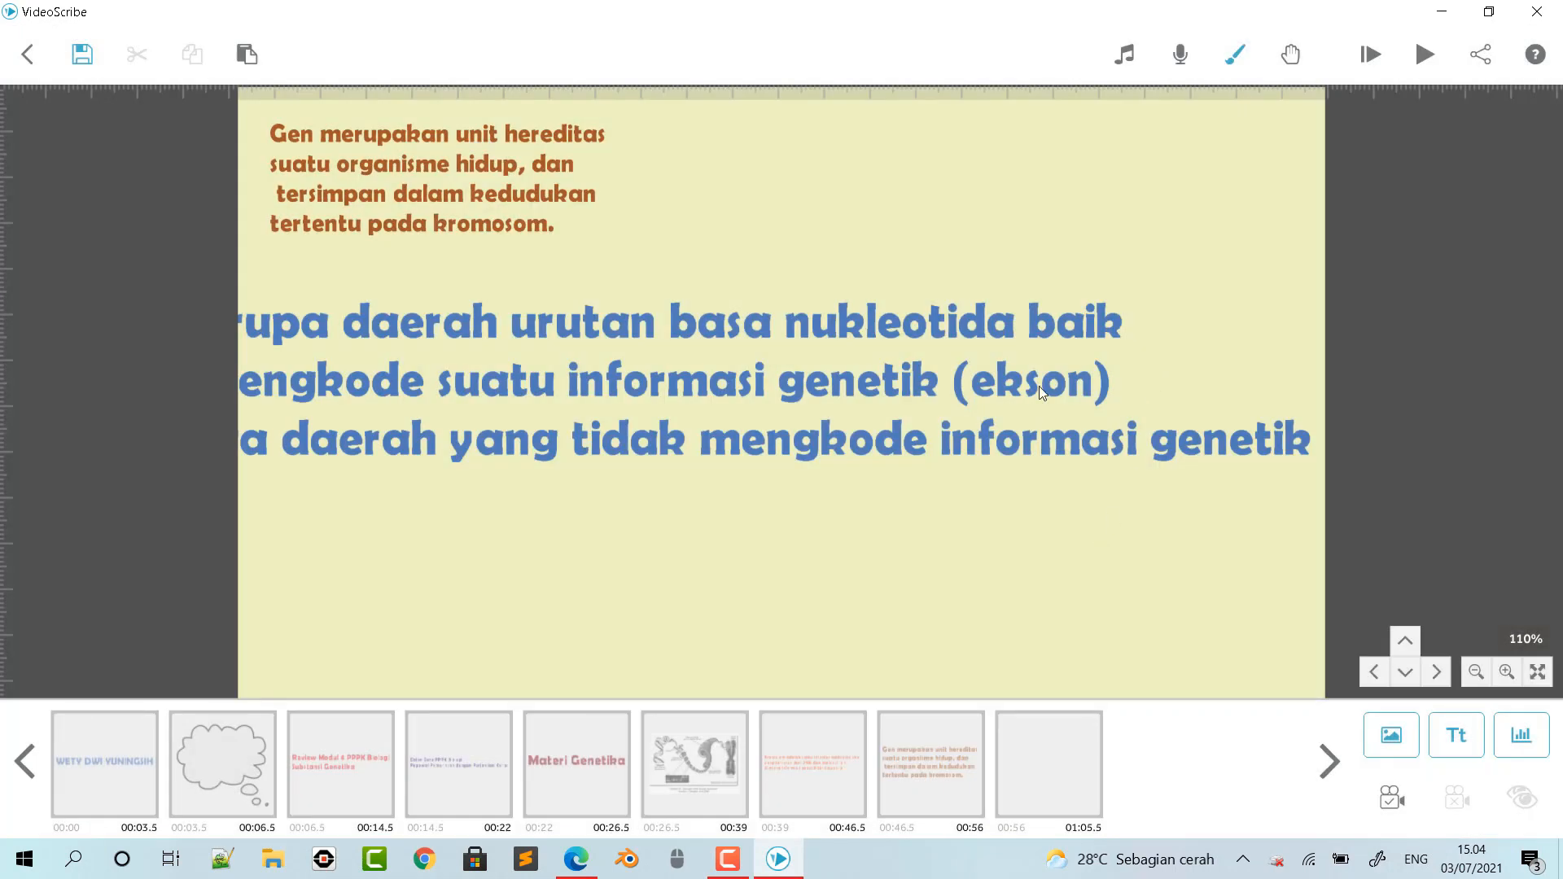
left_click(1089, 386)
left_click_drag(932, 378, 866, 422)
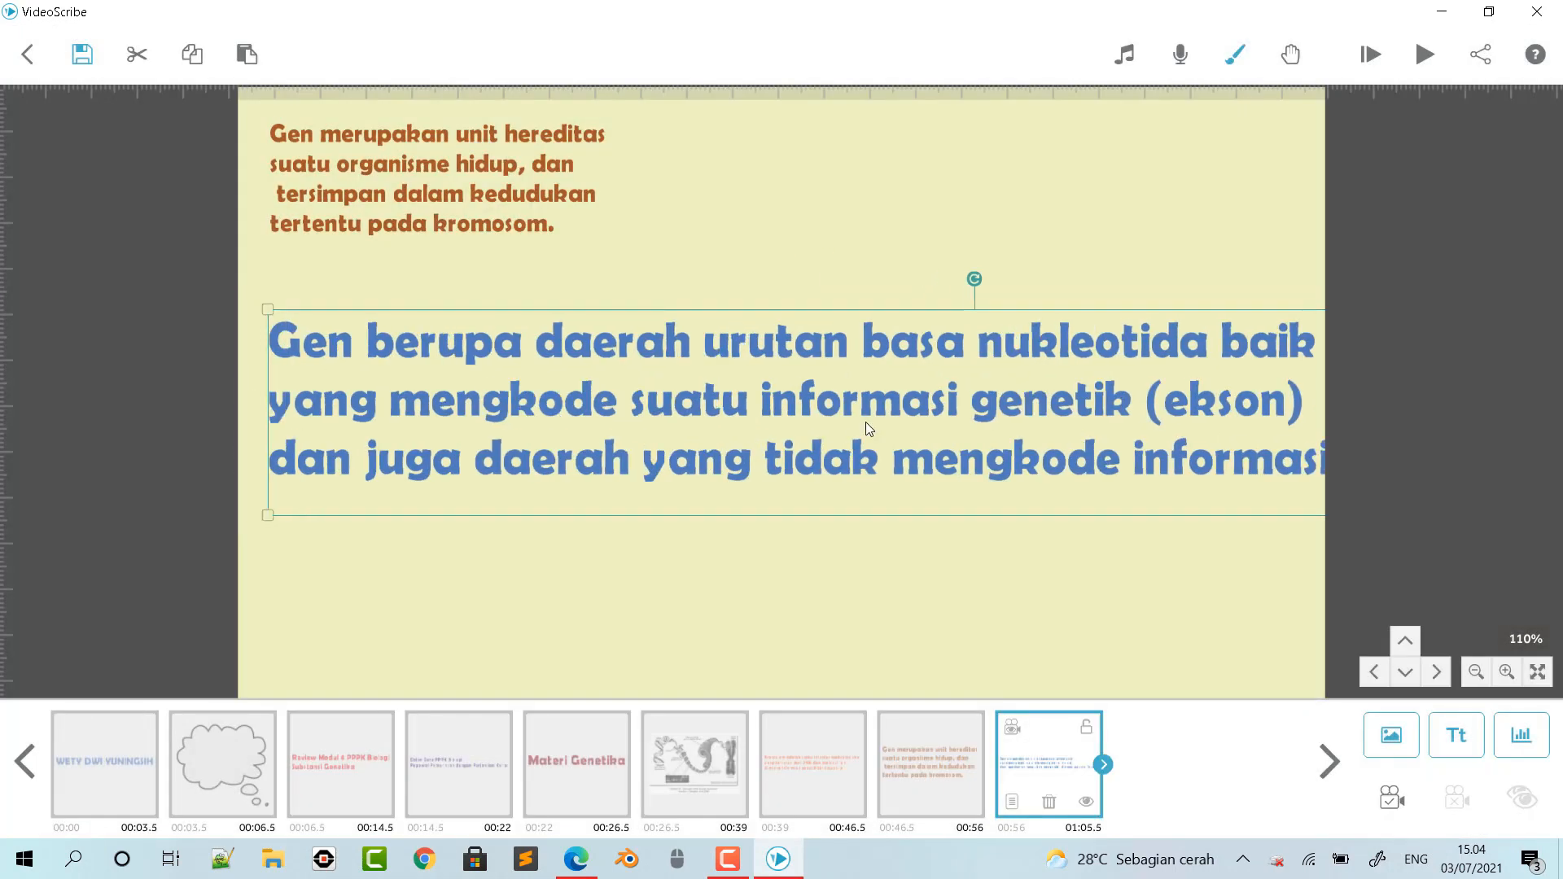
left_click_drag(265, 309, 354, 363)
left_click_drag(678, 414, 327, 313)
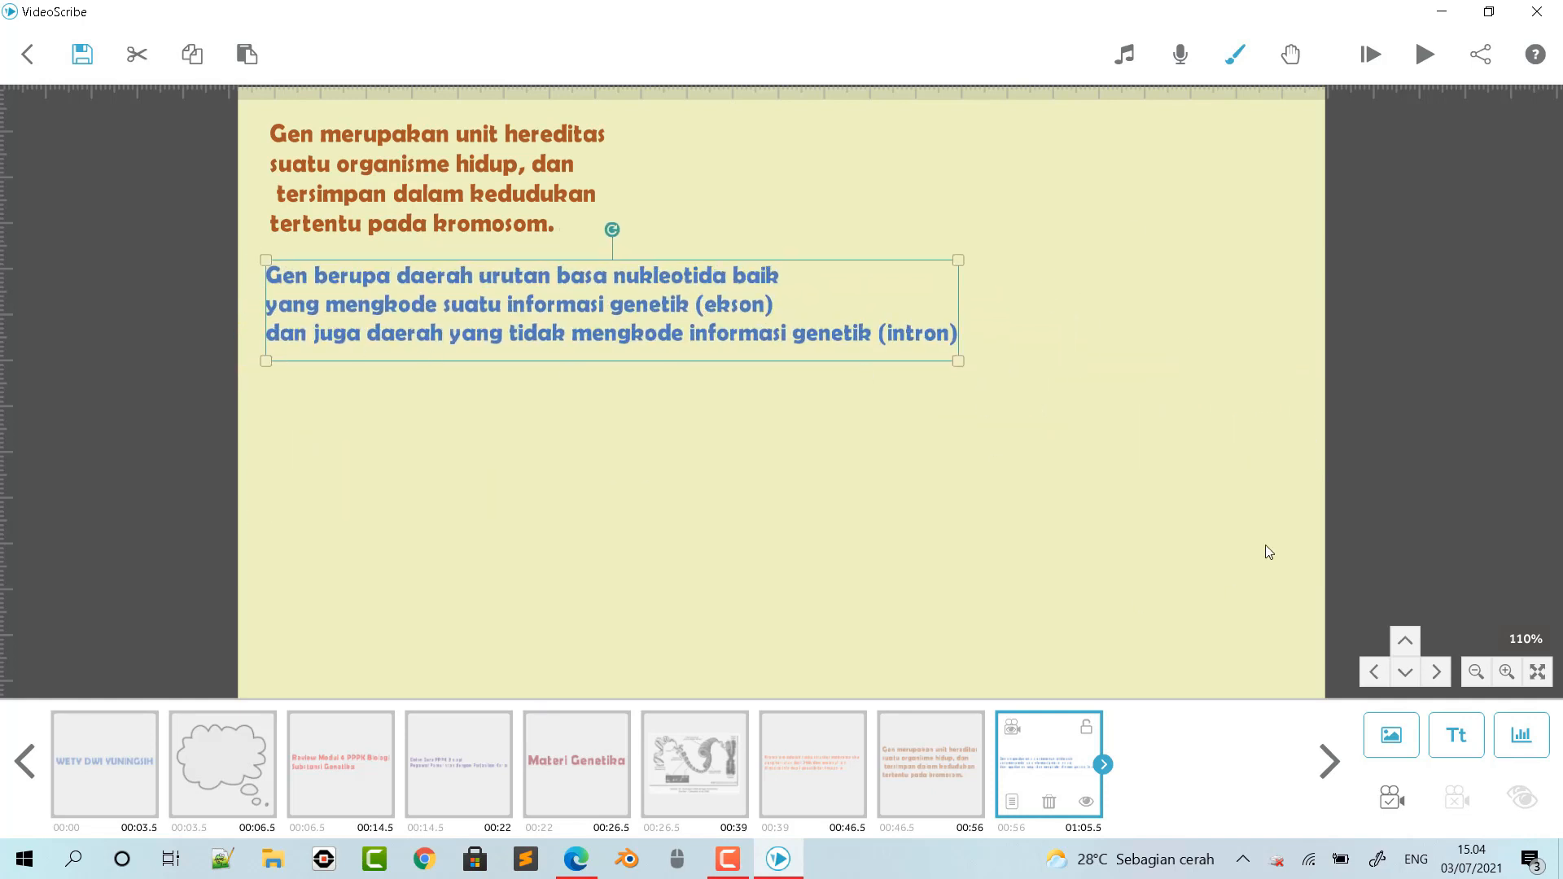
mouse_move(702, 335)
left_mouse_down()
mouse_move(678, 338)
mouse_move(692, 330)
left_mouse_up()
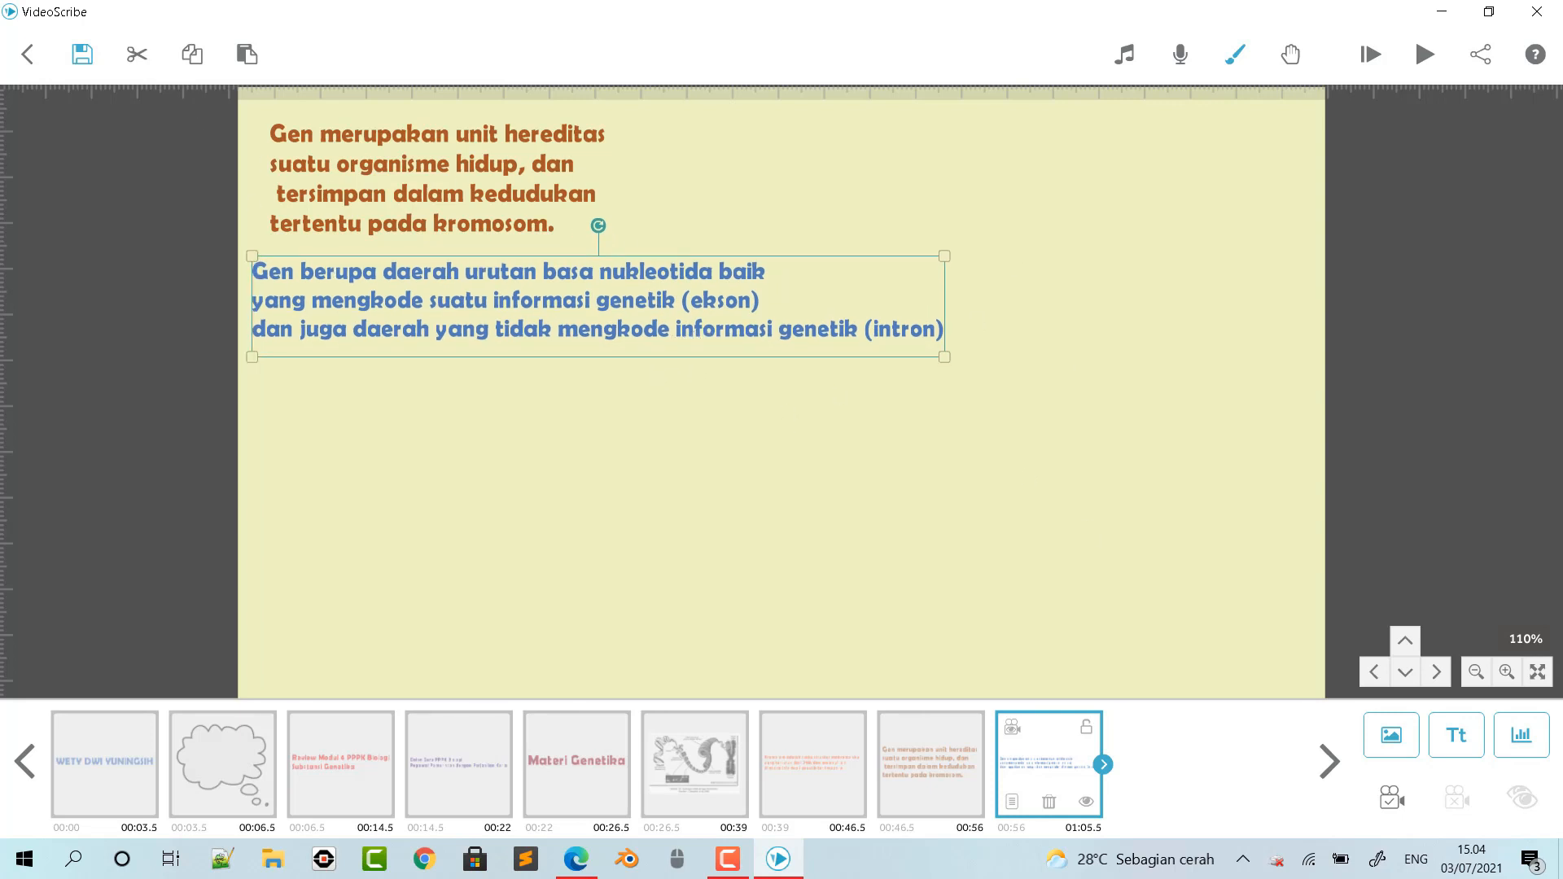
- Copy the sentence "Gen-gen pada posisi yang sama (lokus) … makhluk hidup" from page 3 of the module PDF in Edge and return to VideoScribe
left_click(577, 859)
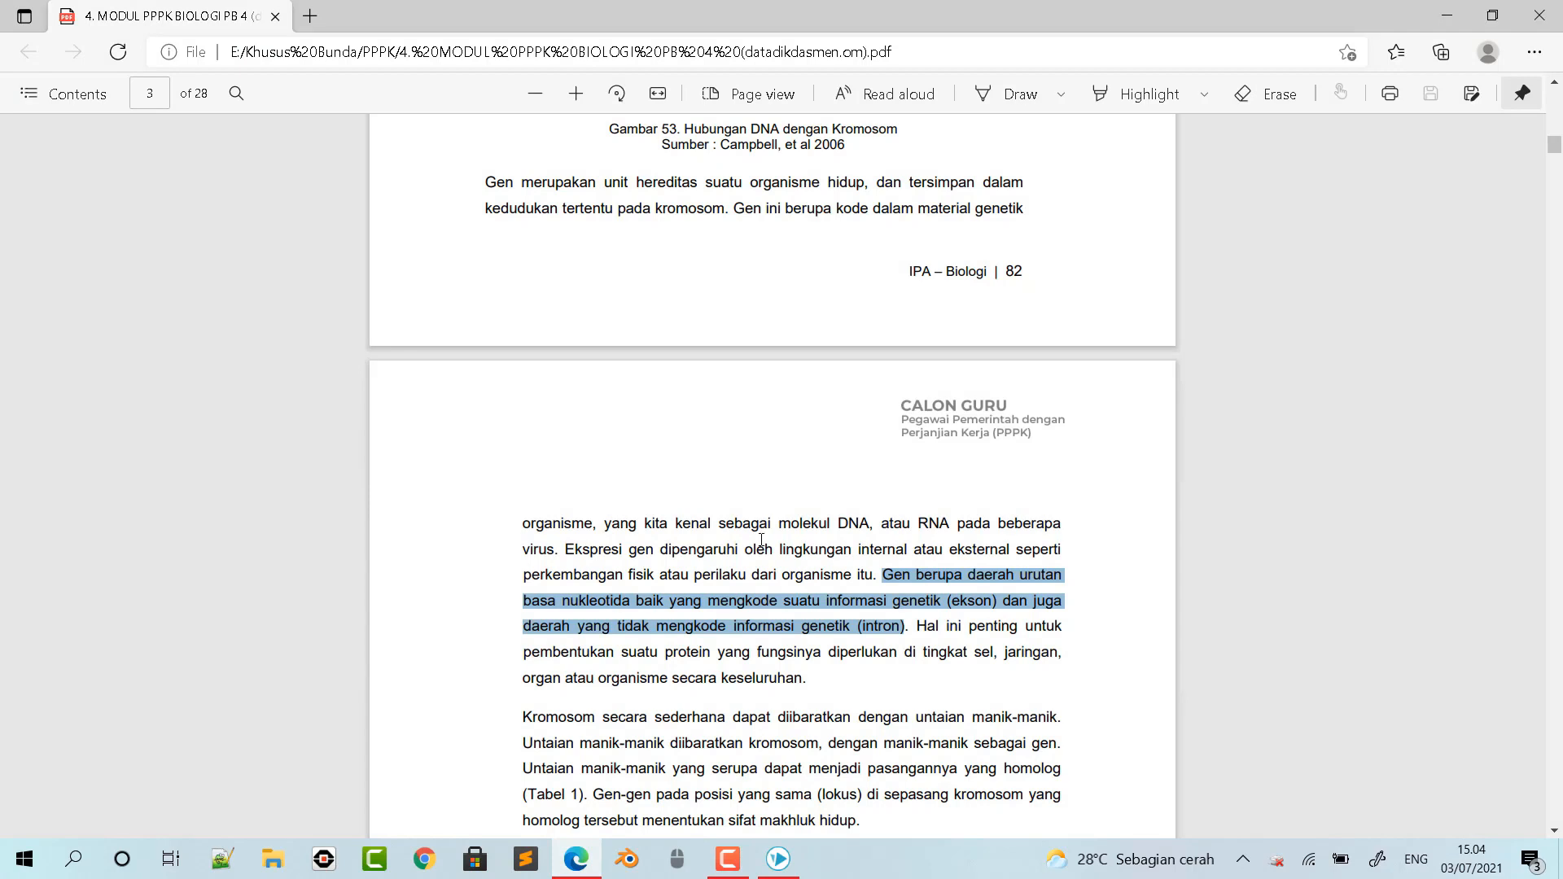
left_click(999, 677)
scroll(1001, 682, "down", 5)
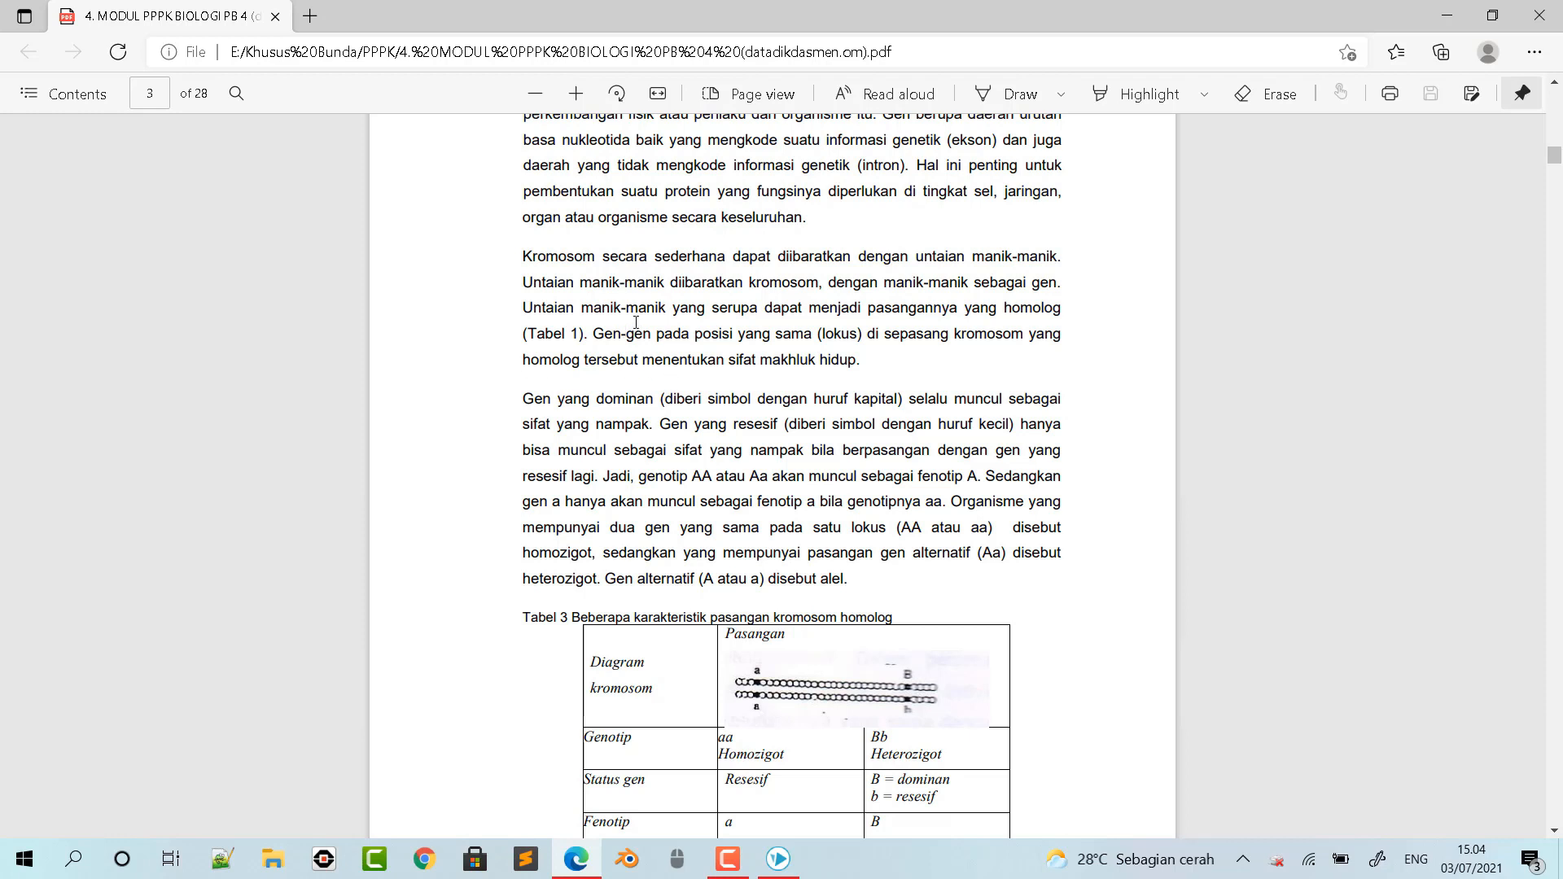
left_click_drag(590, 332, 856, 358)
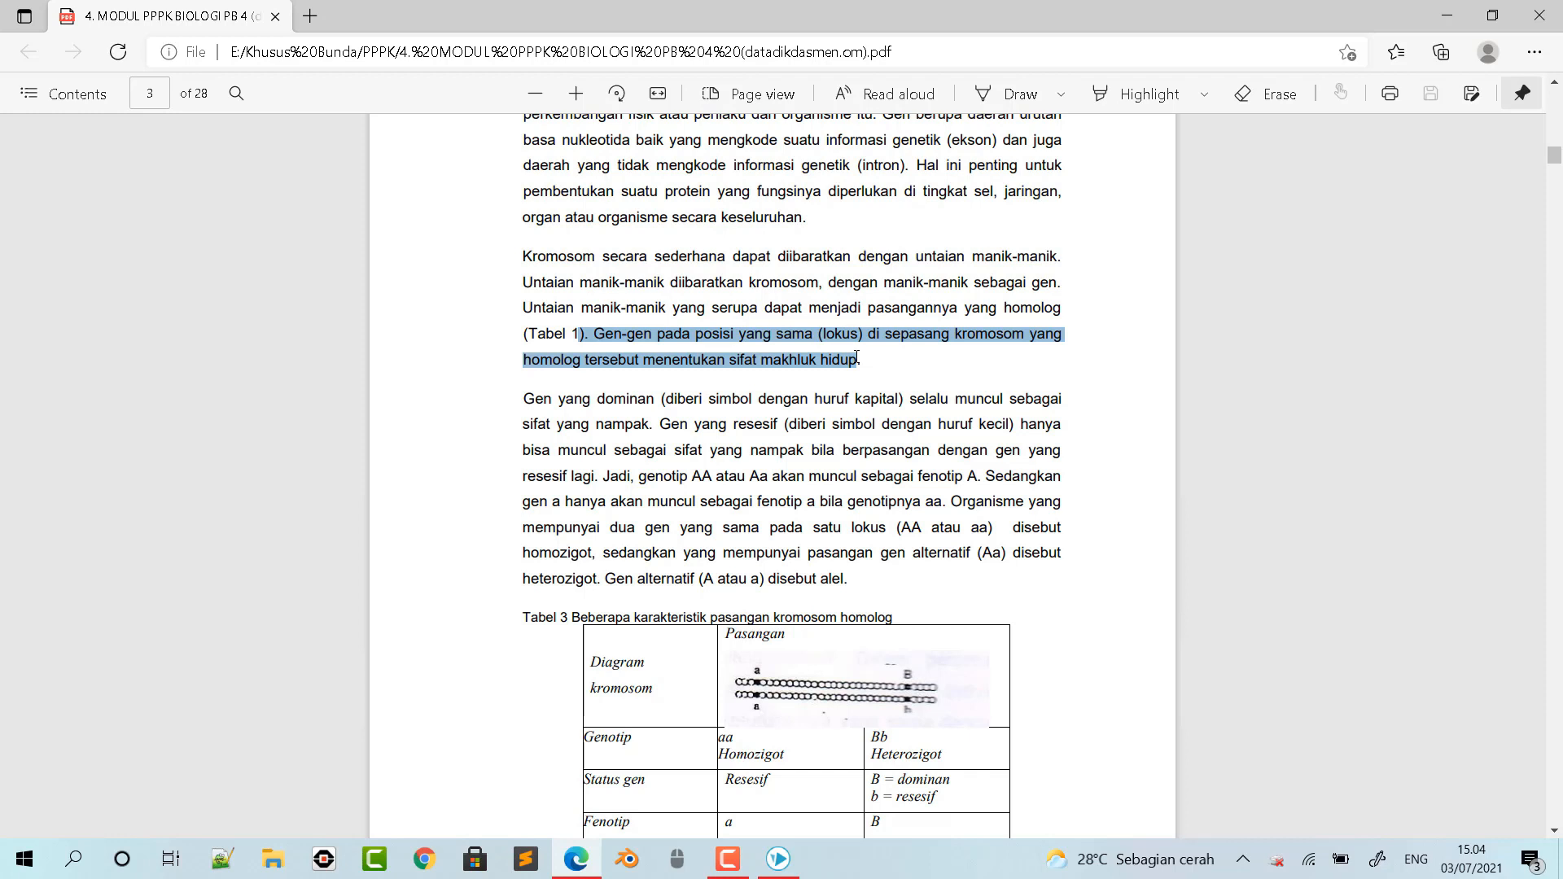
left_click_drag(856, 358, 856, 358)
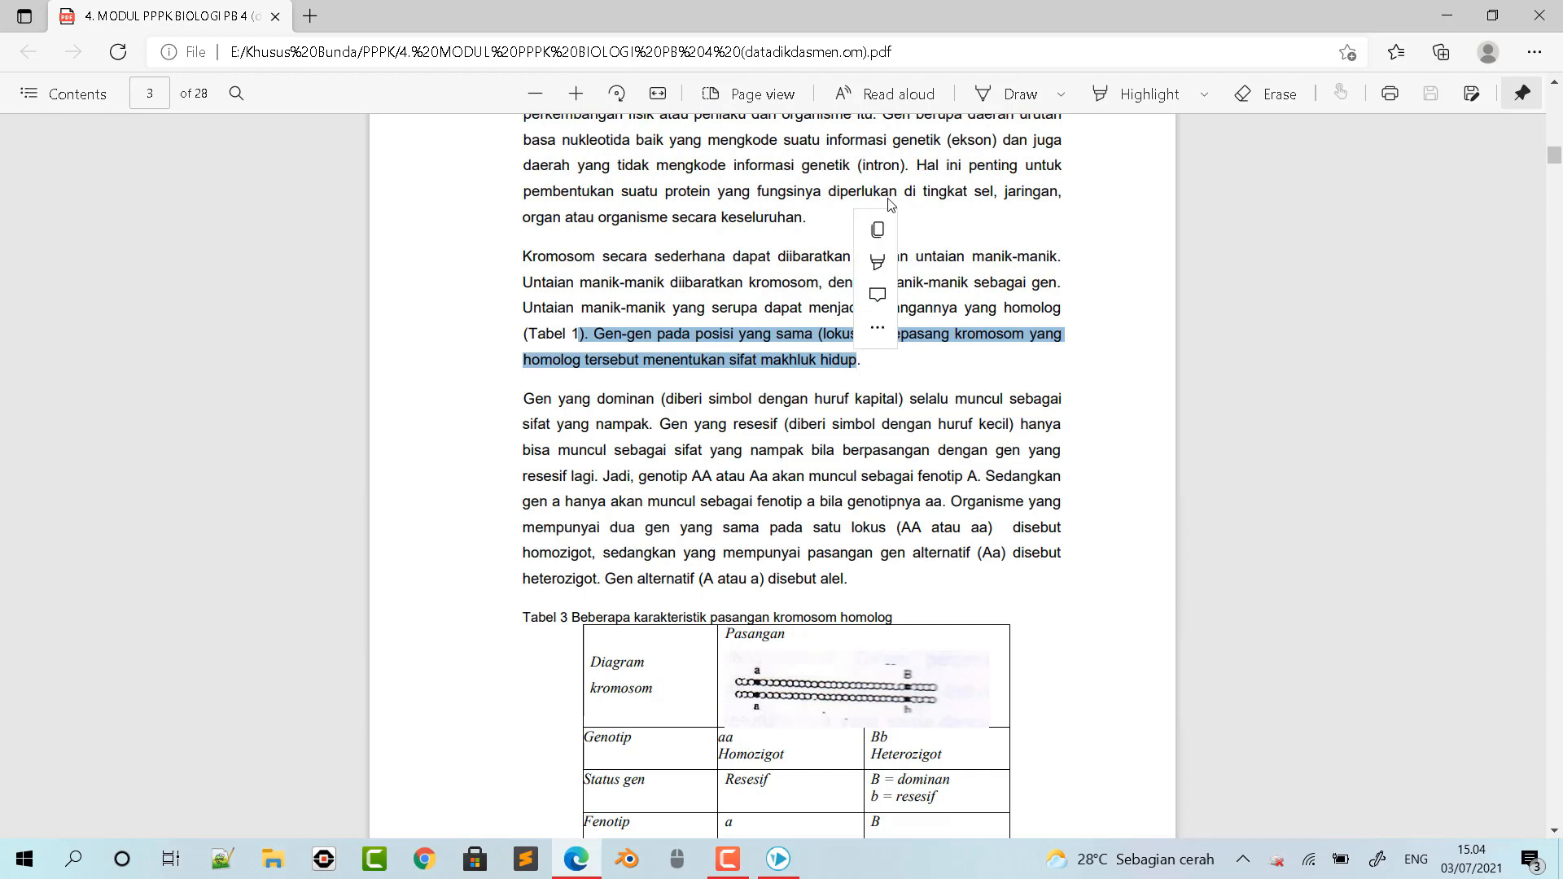
mouse_move(879, 240)
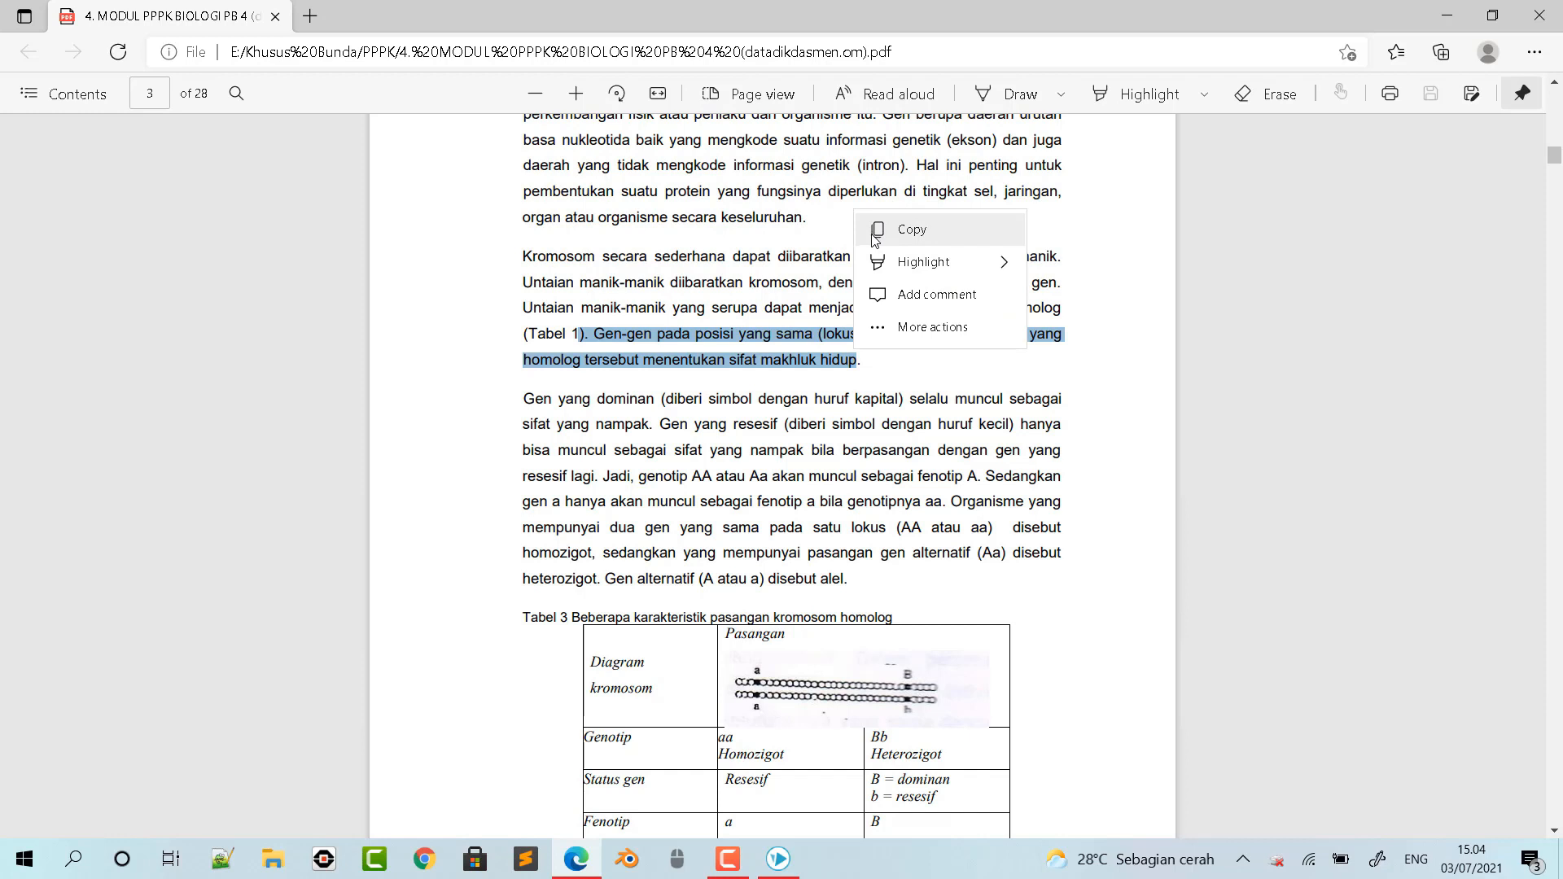
left_click(880, 232)
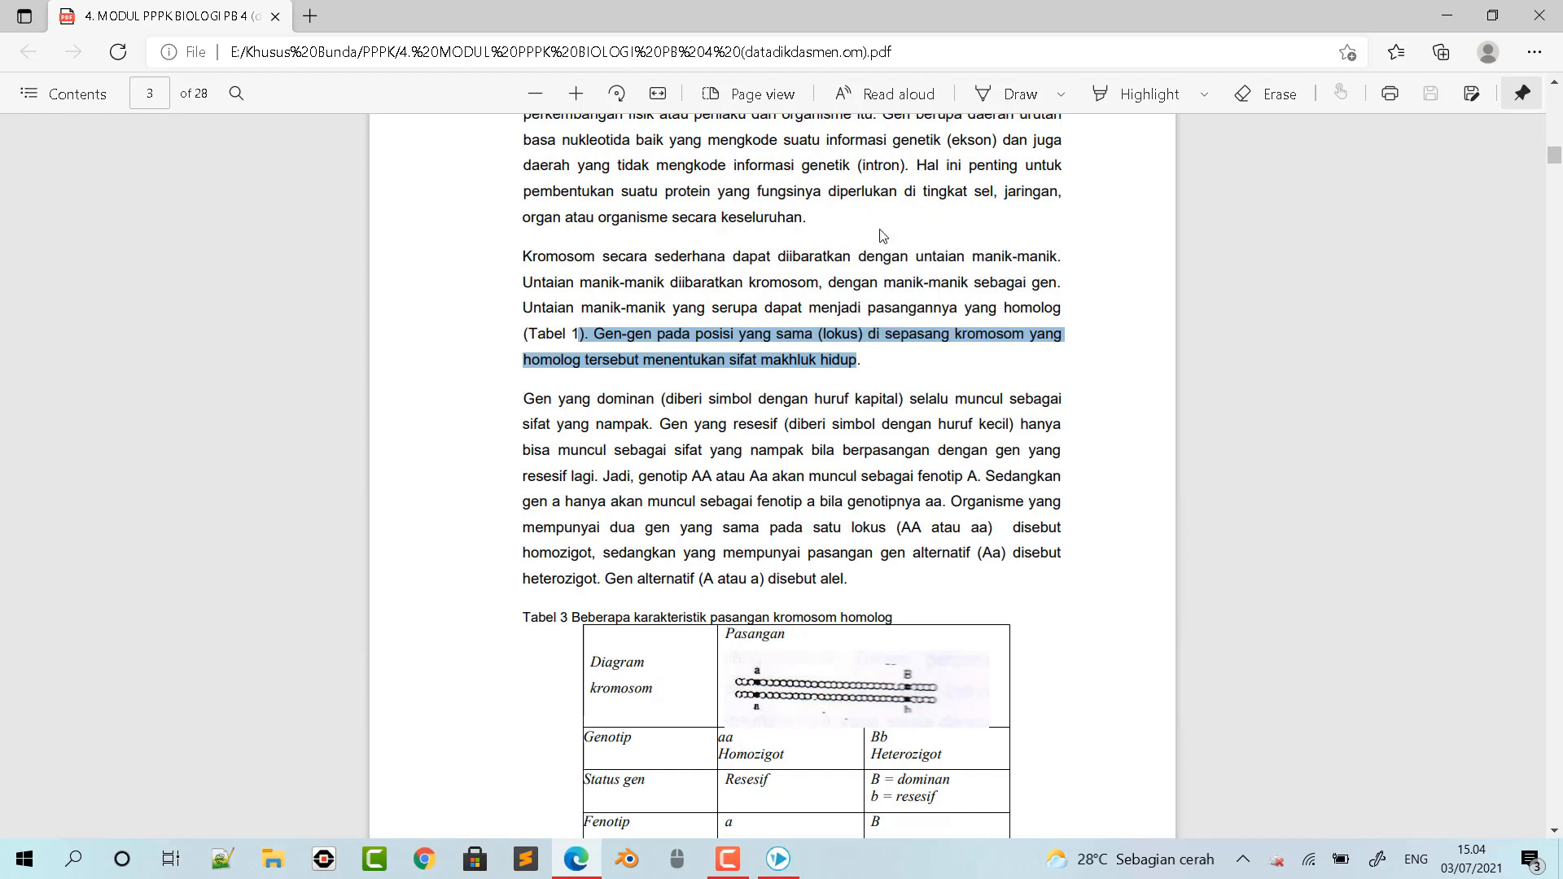
left_click(777, 859)
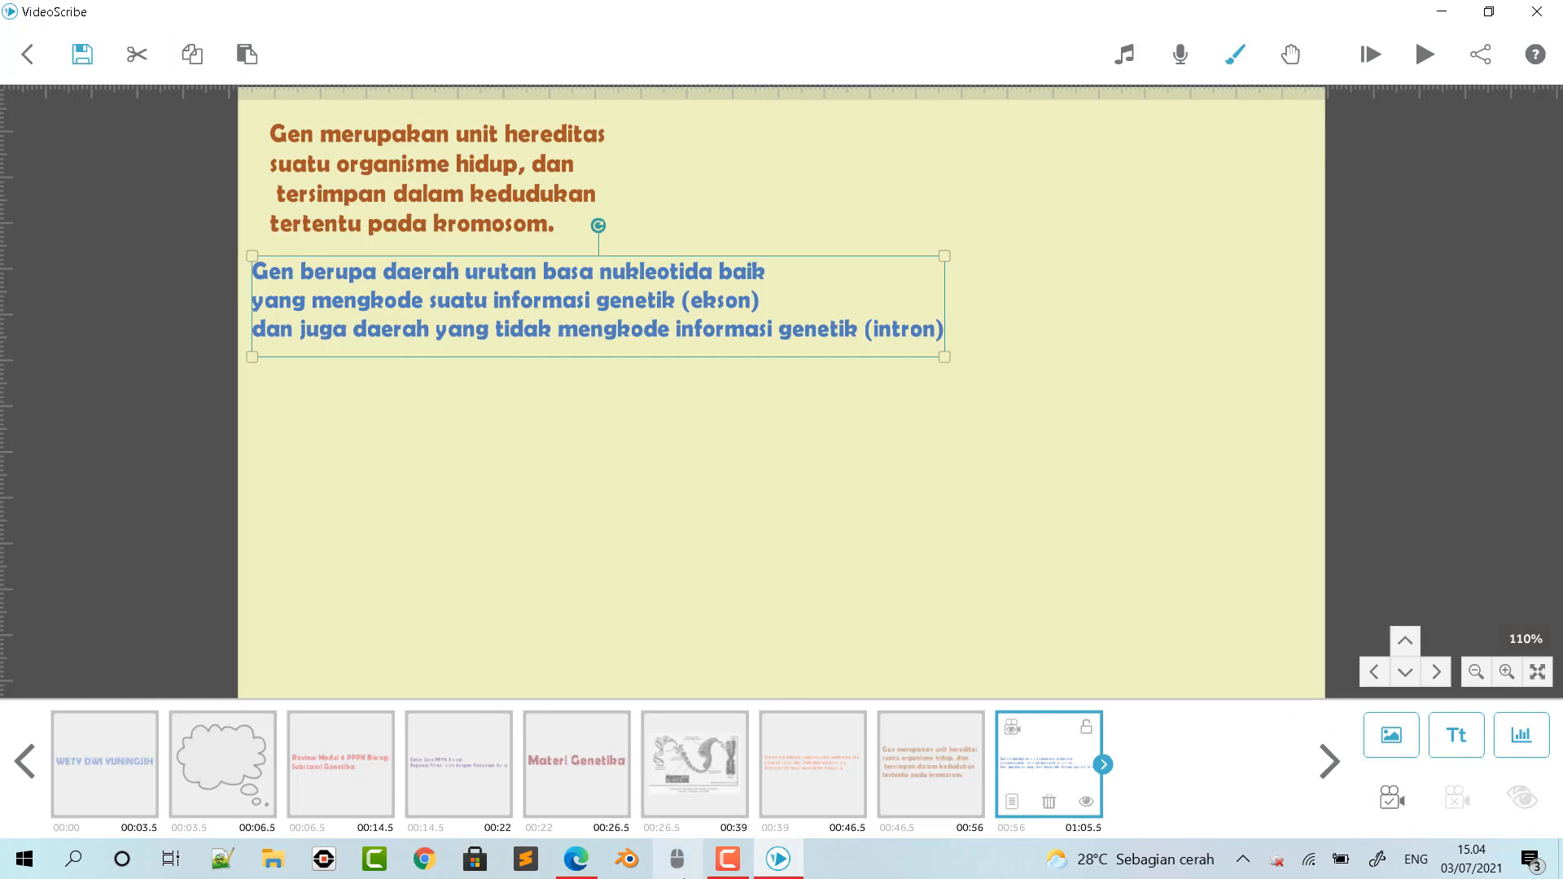
- Copy the sentence "Gen yang dominan … selalu muncul sebagai sifat yang nampak" from page 3 of the module PDF in Edge
left_click(576, 859)
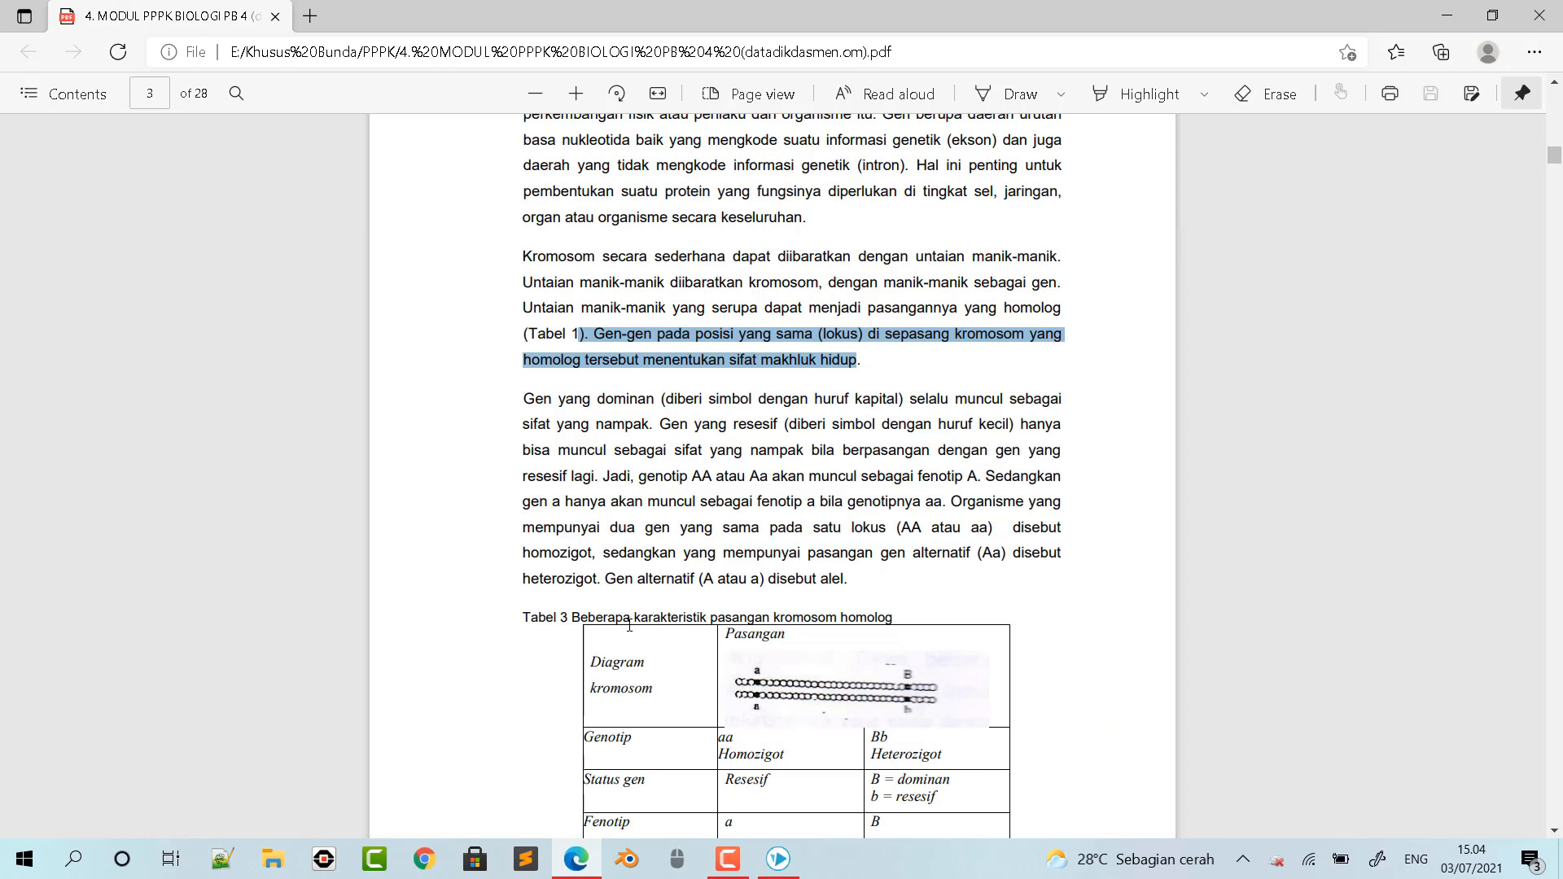
left_click_drag(517, 394, 637, 412)
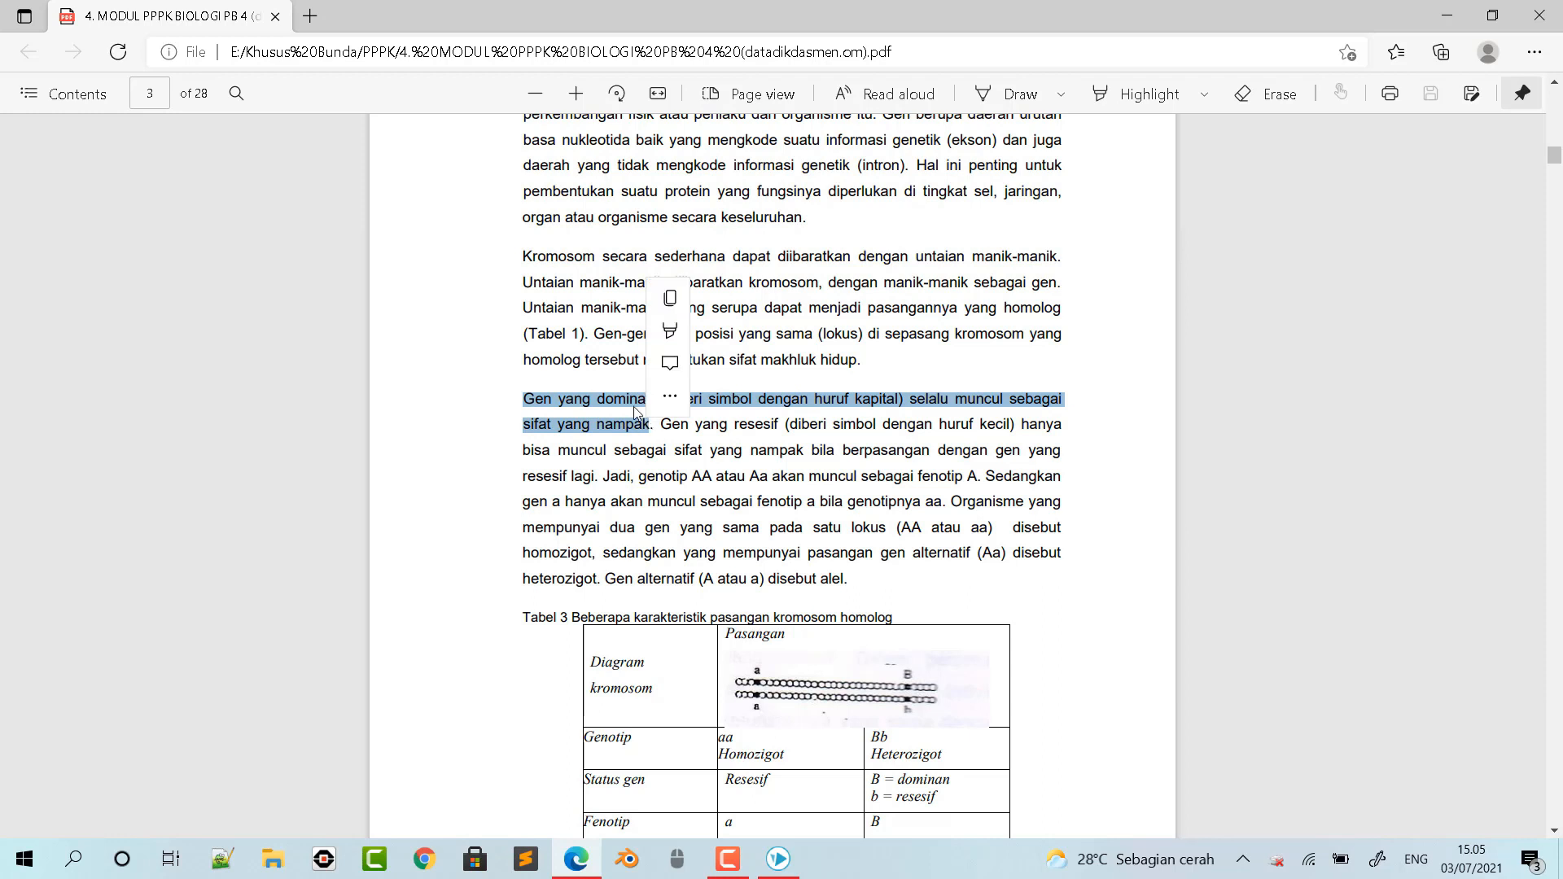
left_click(669, 312)
- Paste the dominant gene sentence into a new text element in VideoScribe and rearrange it into two lines, breaking after "(diberi simbol dengan huruf kapital)"
right_click(779, 858)
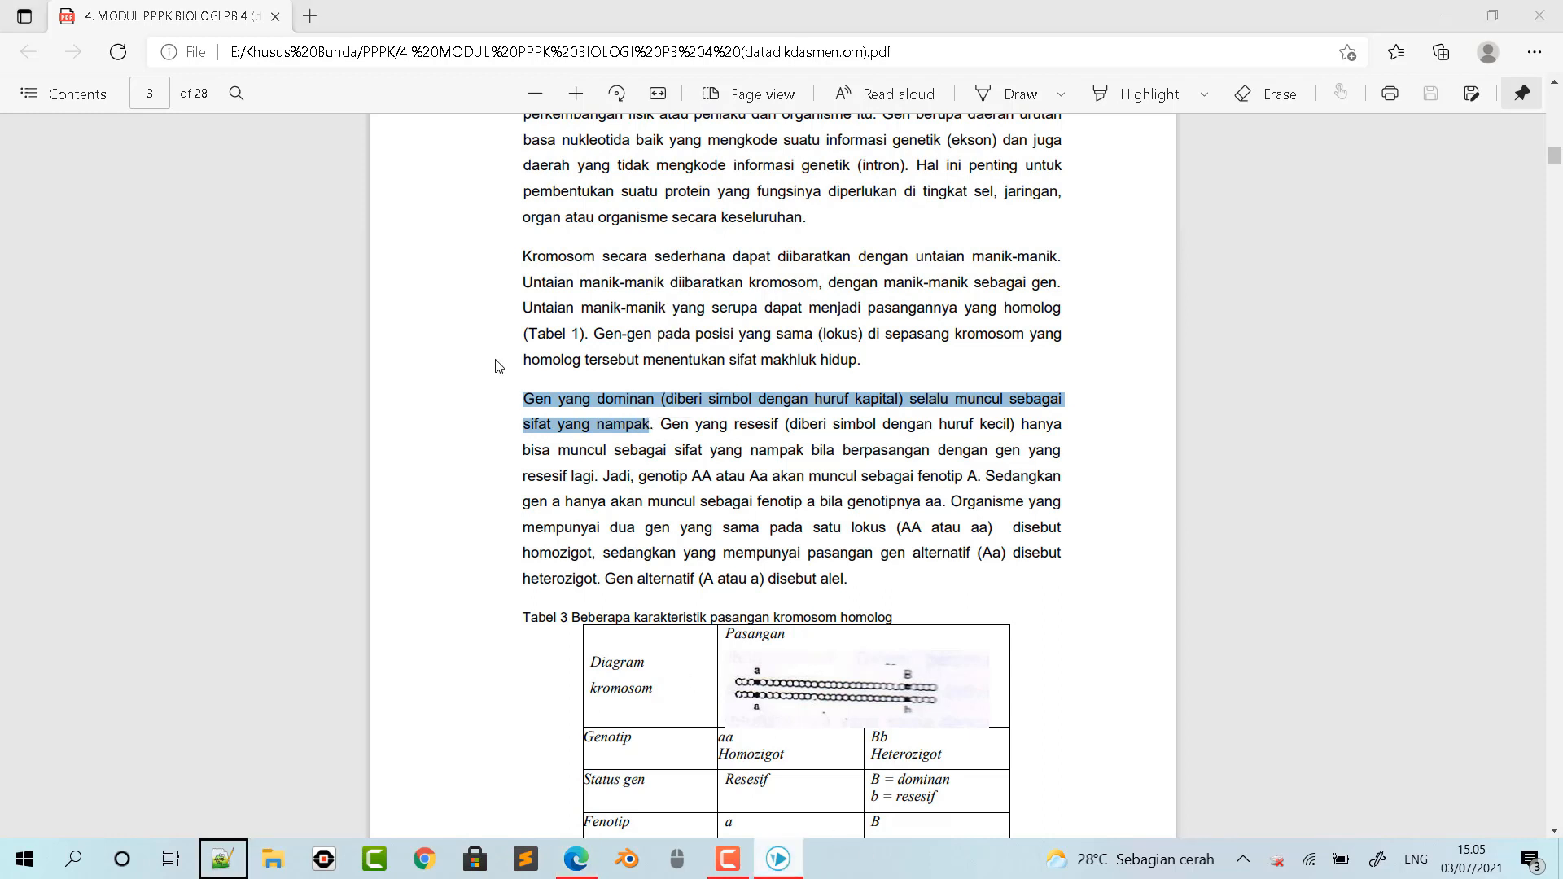
left_click(778, 859)
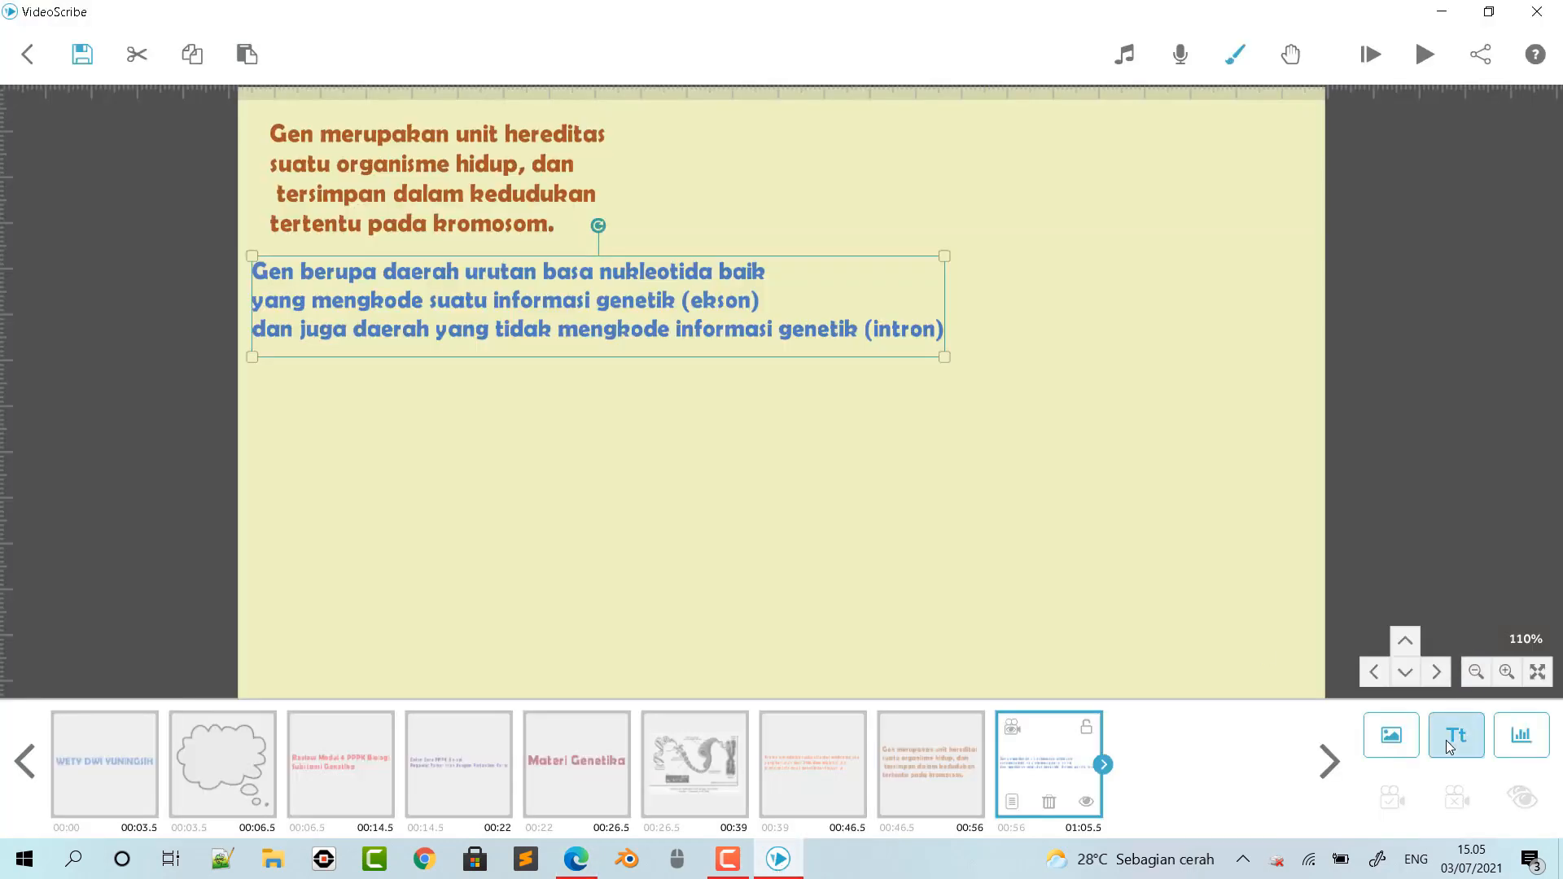
left_click(1450, 747)
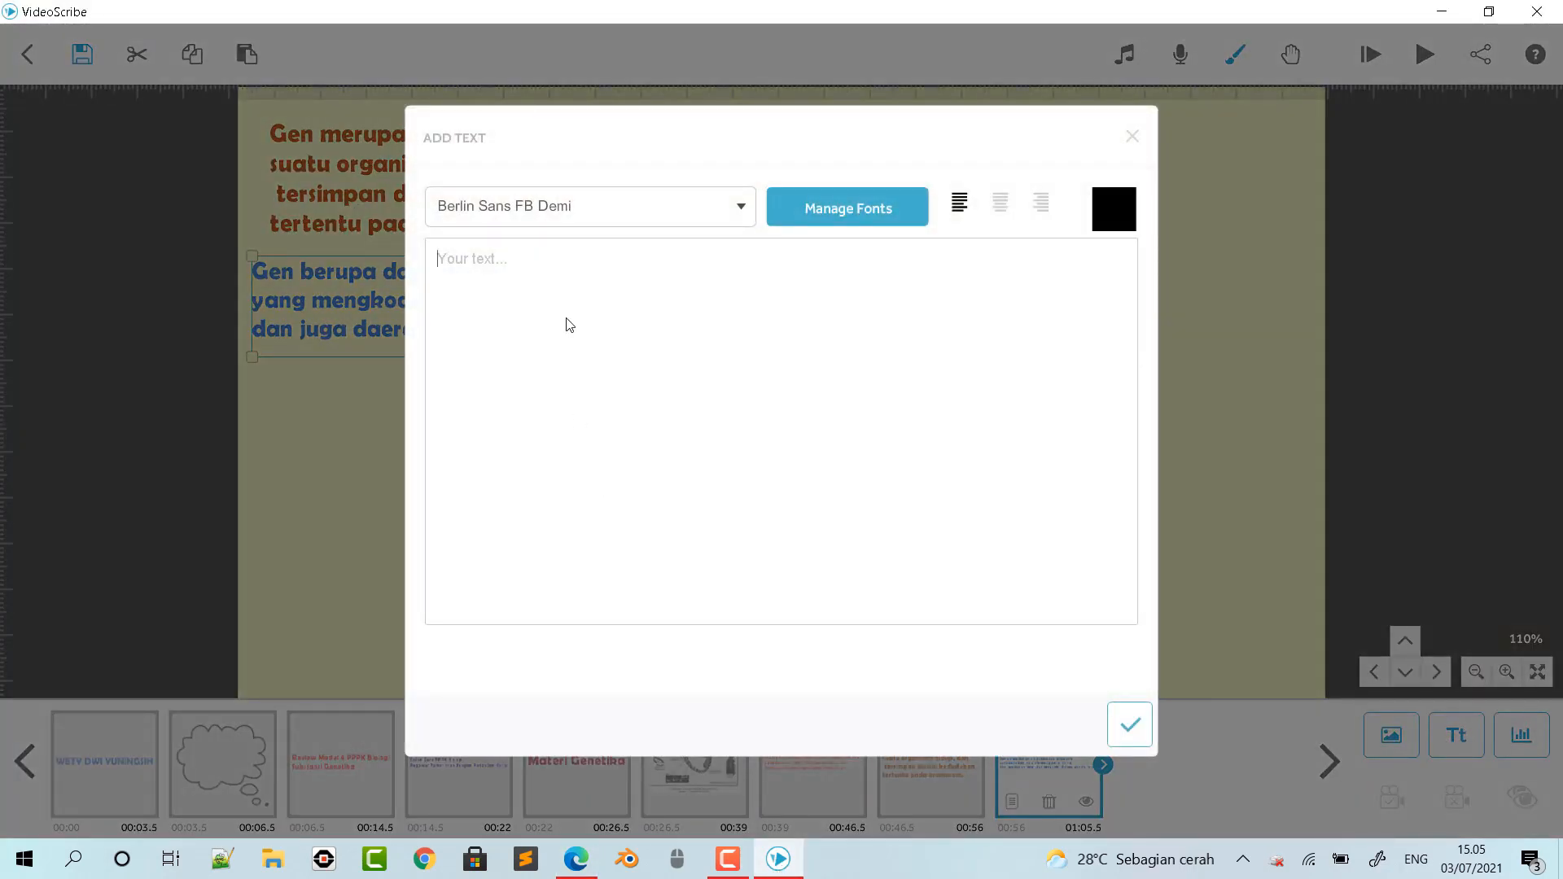
key("ctrl+v")
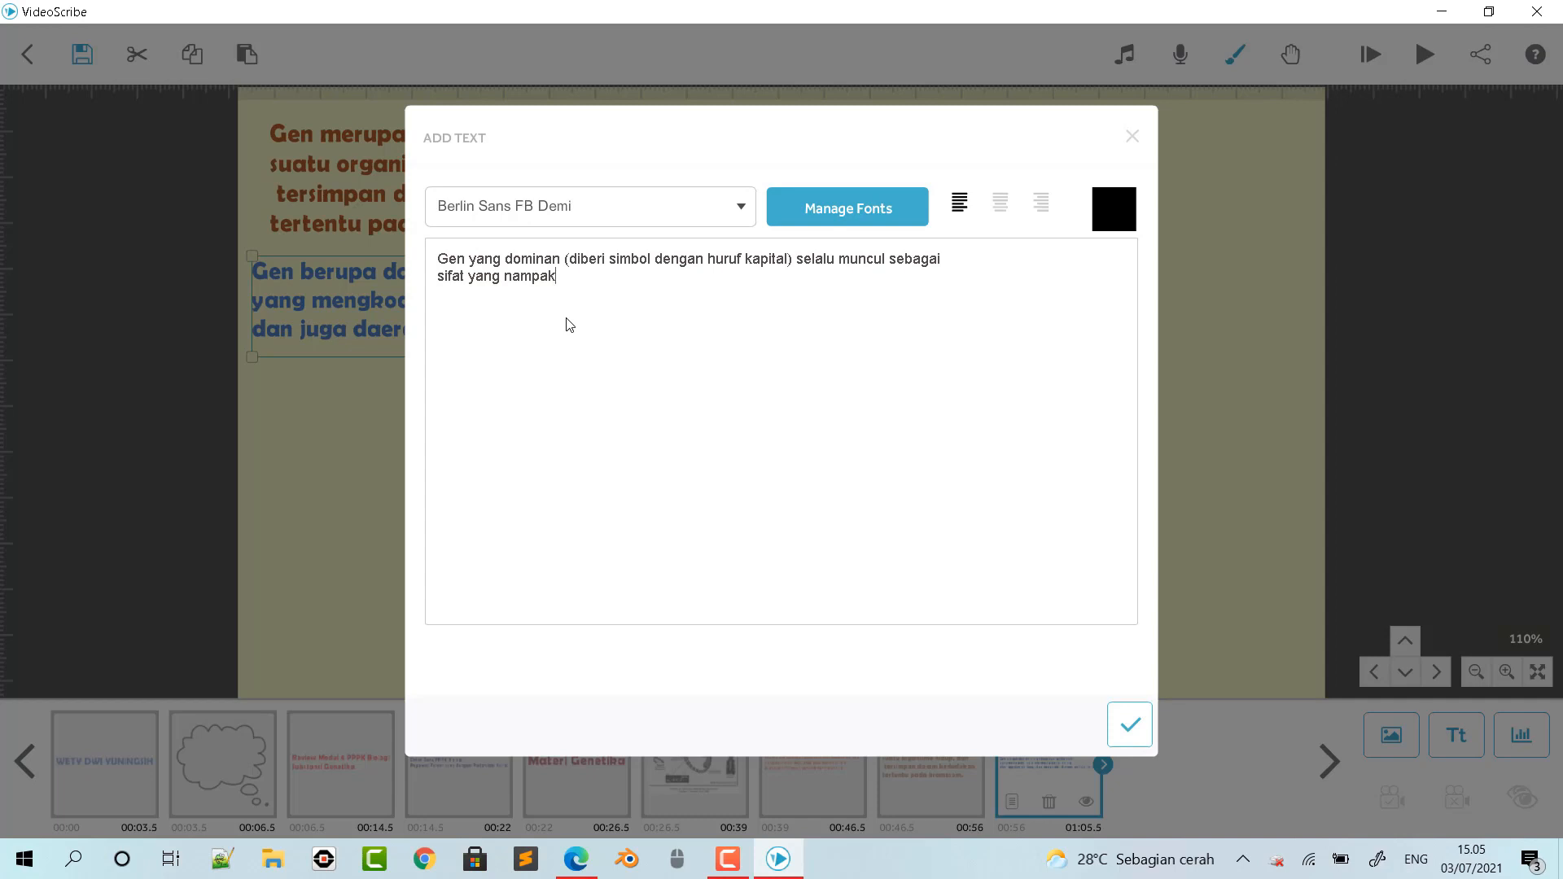
left_click(795, 262)
key("Return")
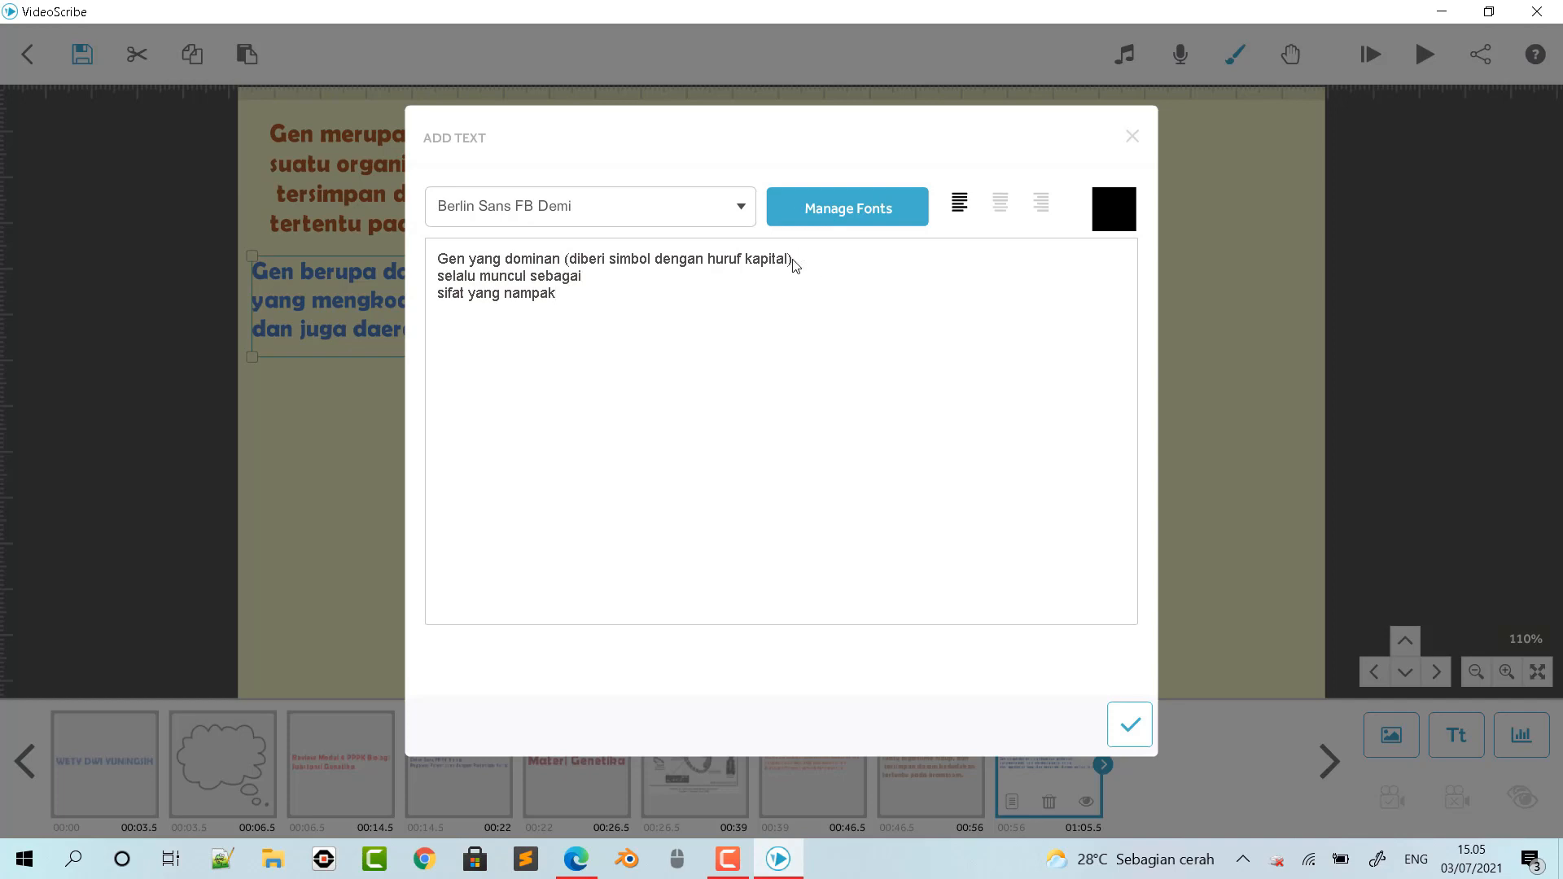
left_click(440, 294)
key("BackSpace")
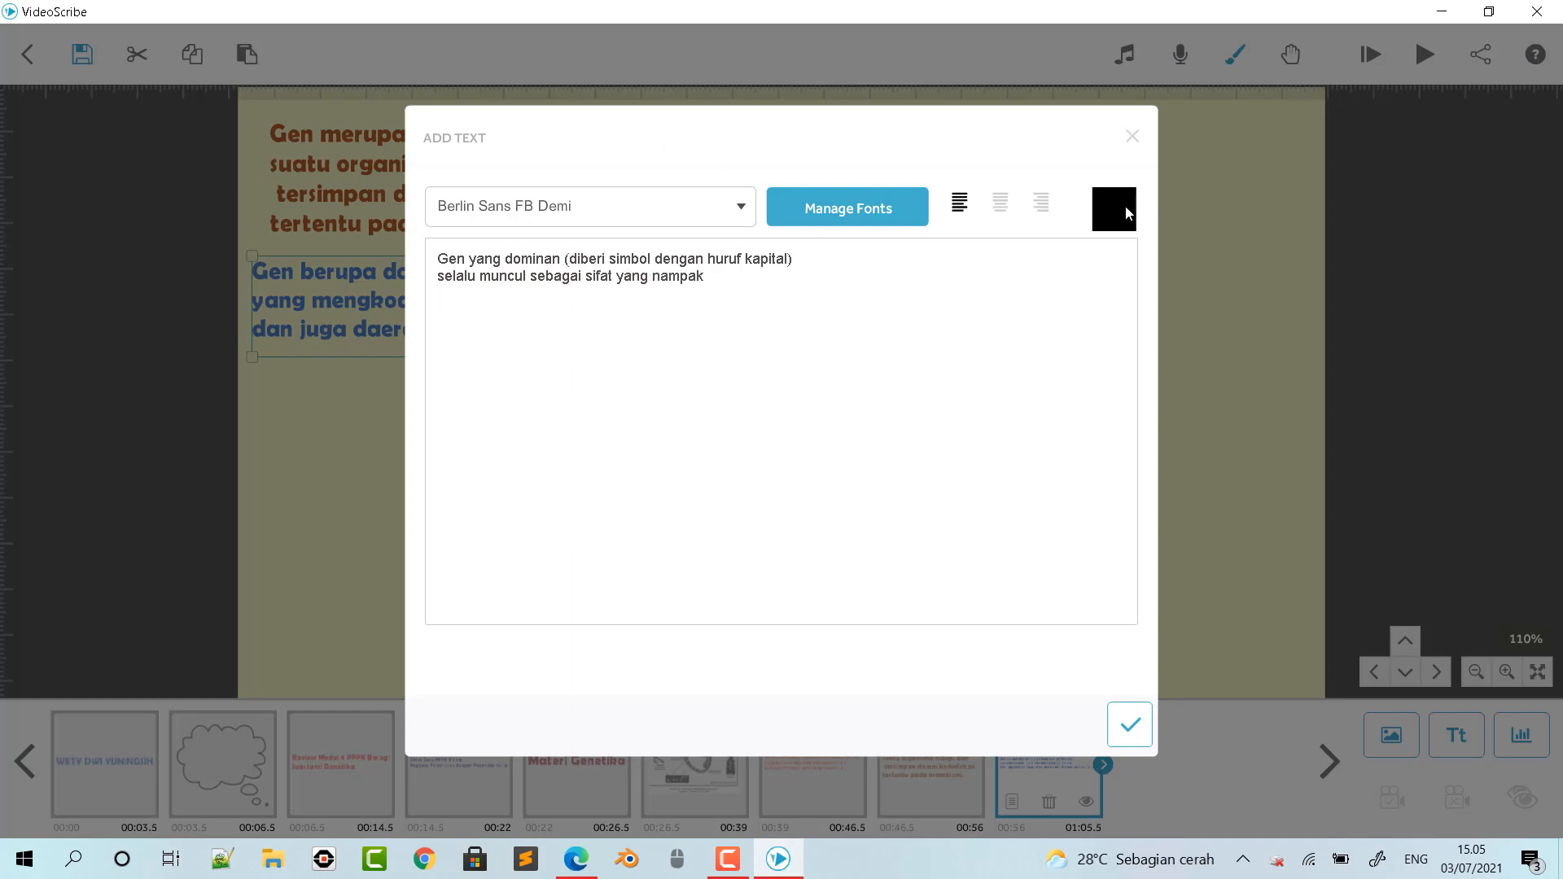
- Colour the dominant gene text orange #f15a29 and place it at about half size just below the blue text
left_click(1125, 210)
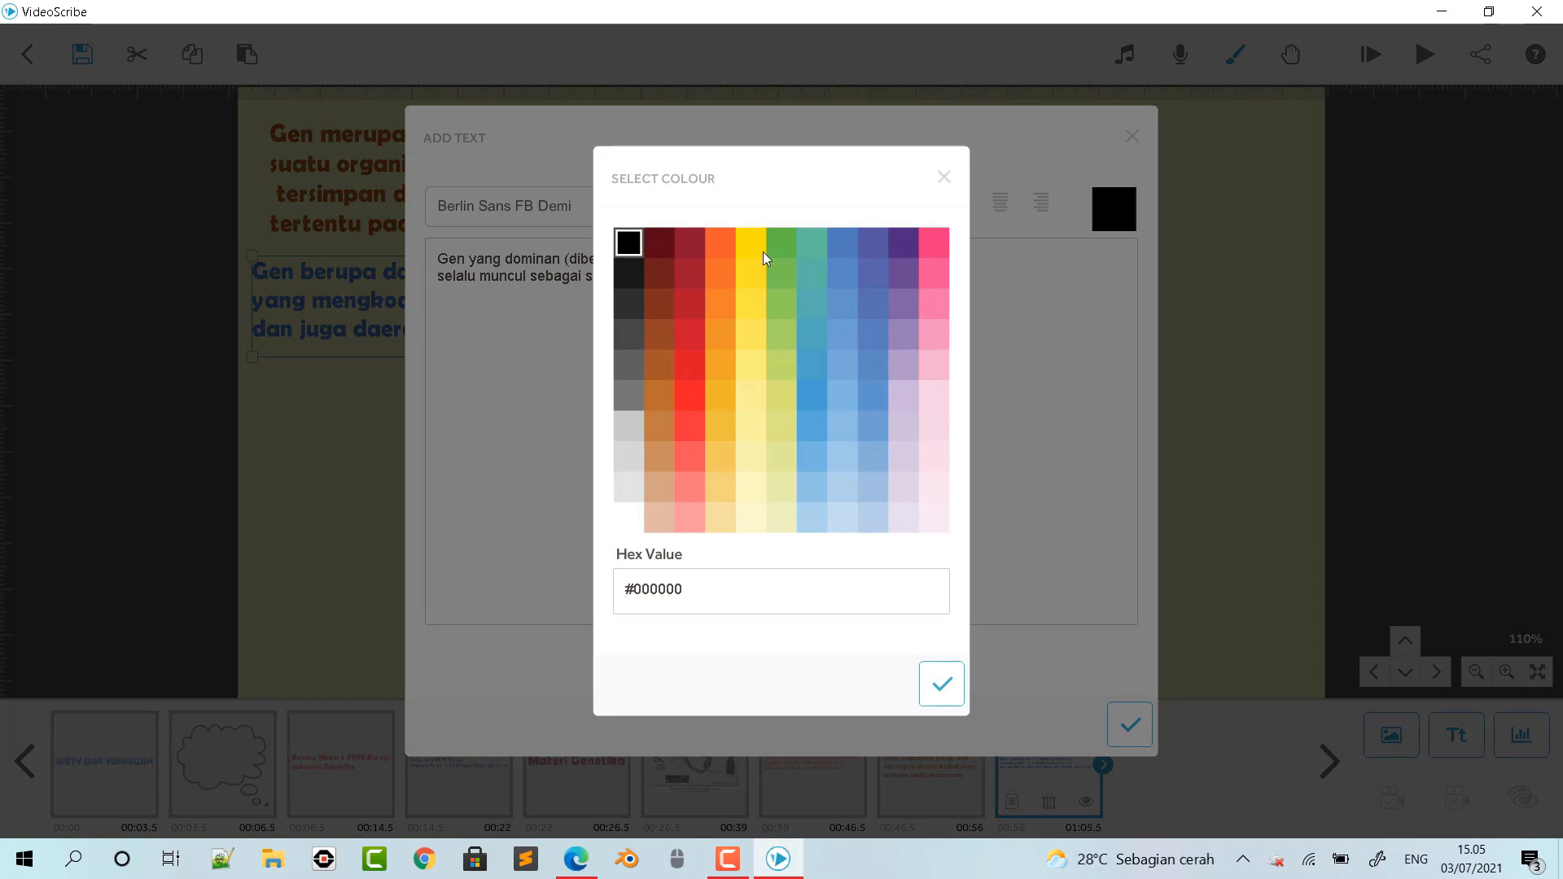
left_click(723, 250)
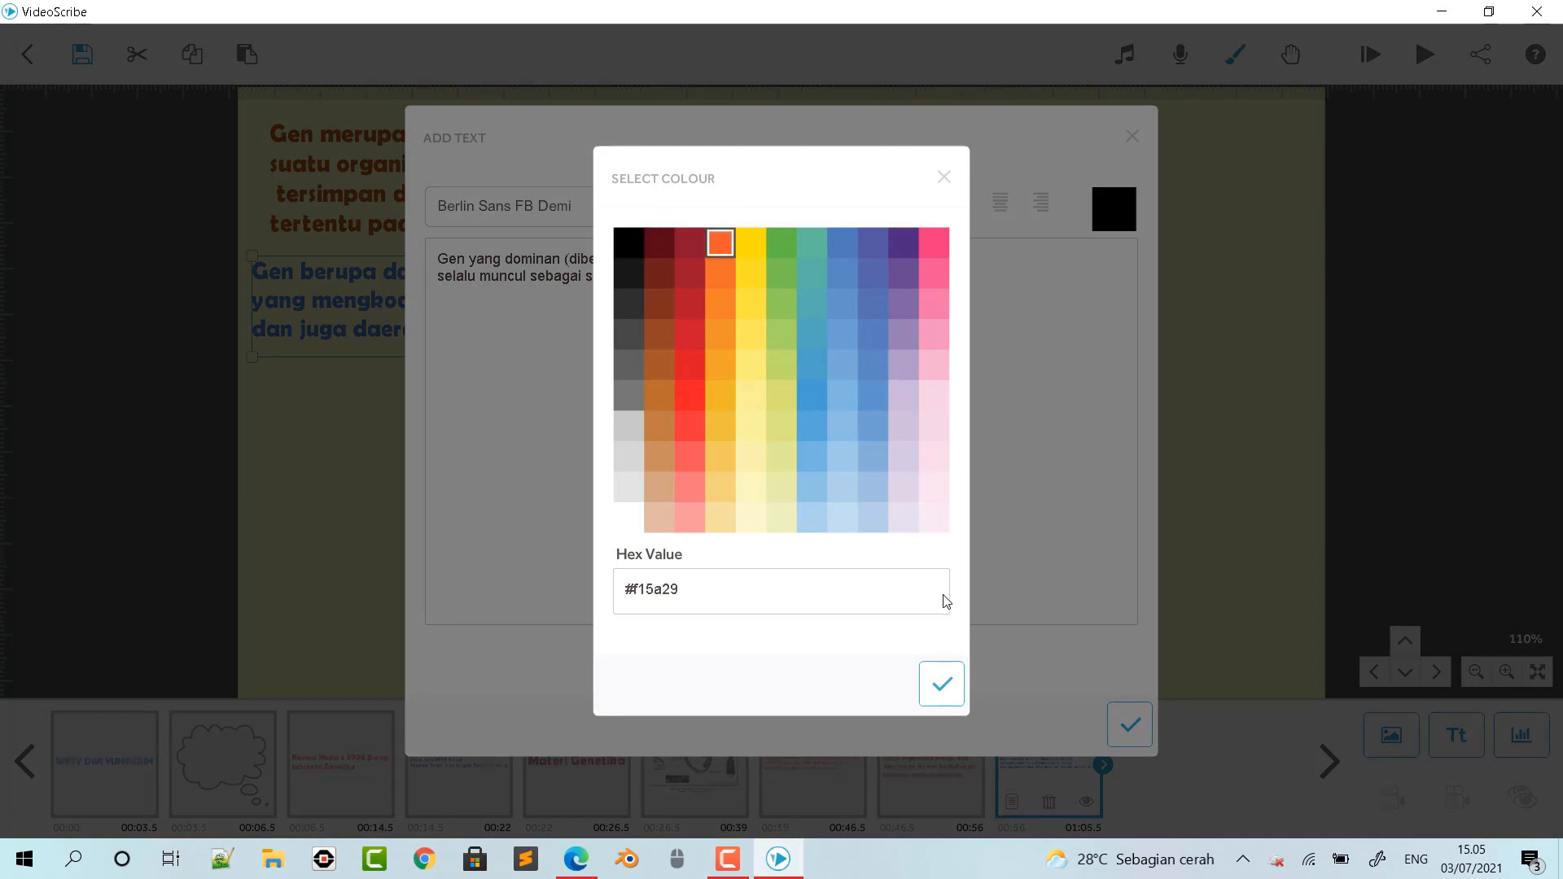
left_click(942, 682)
left_click(1139, 734)
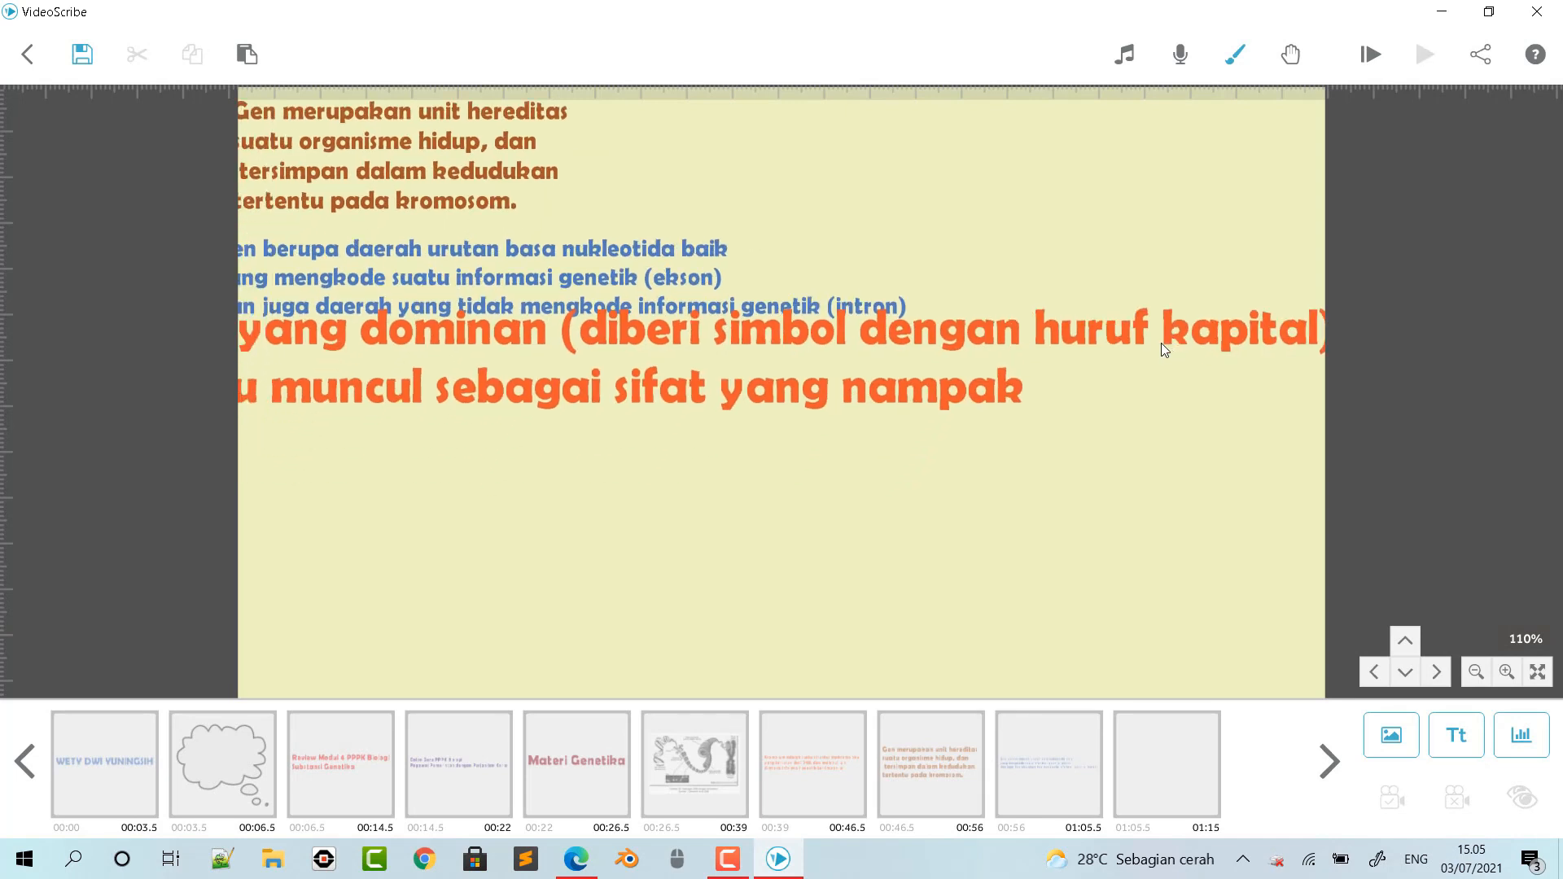
left_click(1237, 347)
left_click_drag(1292, 324, 1082, 363)
left_click(1072, 391)
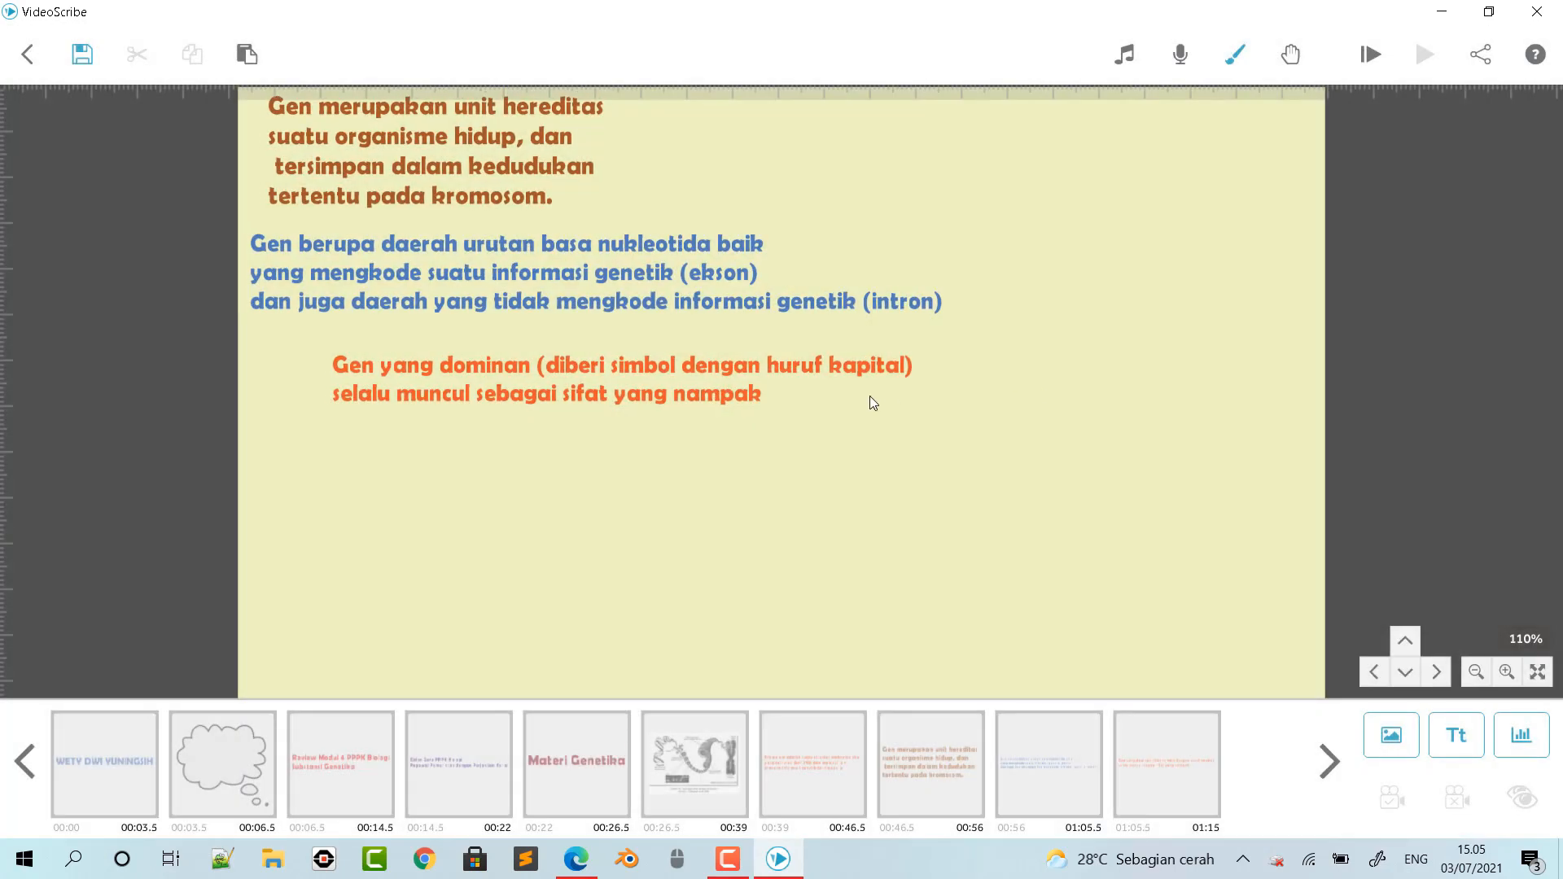
left_click(869, 374)
mouse_move(867, 373)
left_mouse_down()
mouse_move(806, 355)
mouse_move(846, 361)
left_mouse_up()
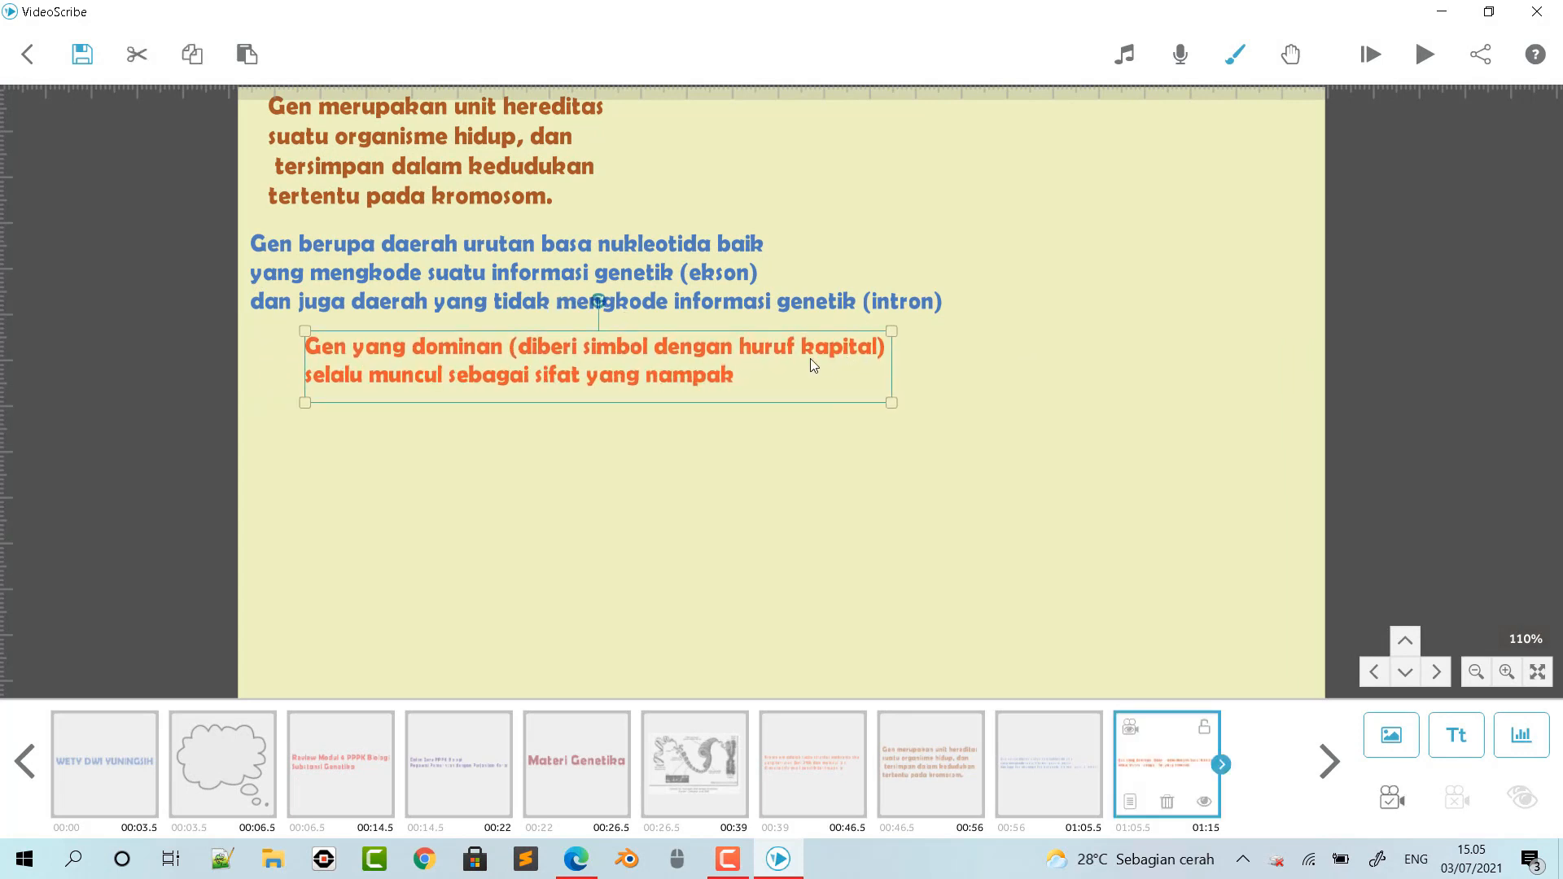
- Copy the sentence "Gen yang resesif … gen yang resesif lagi" from page 3 of the module PDF in Edge and return to VideoScribe
left_click(576, 859)
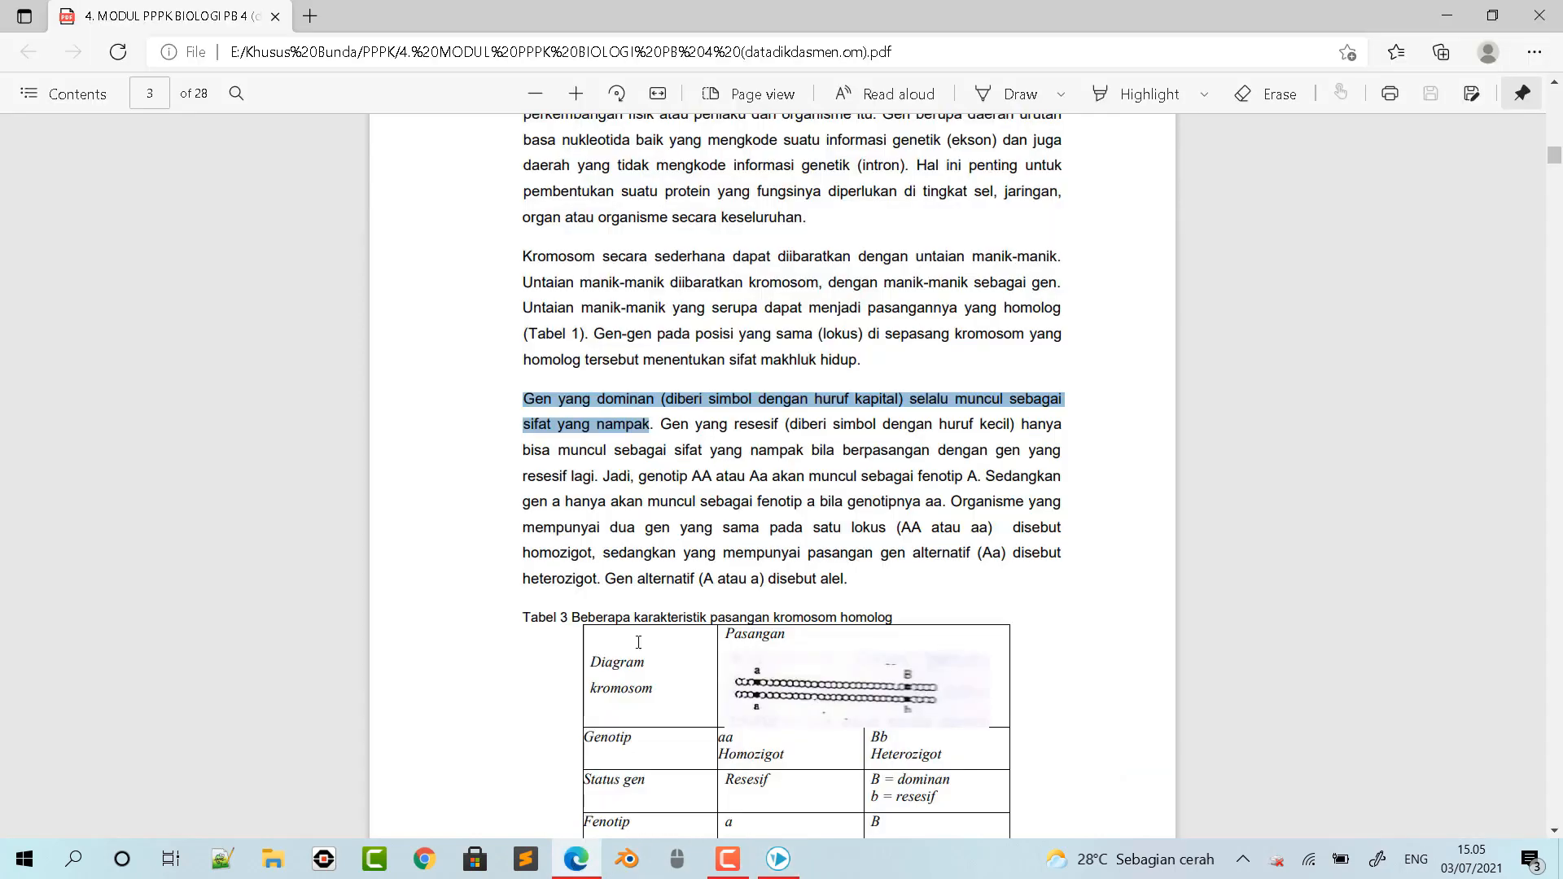
left_click_drag(662, 425, 594, 473)
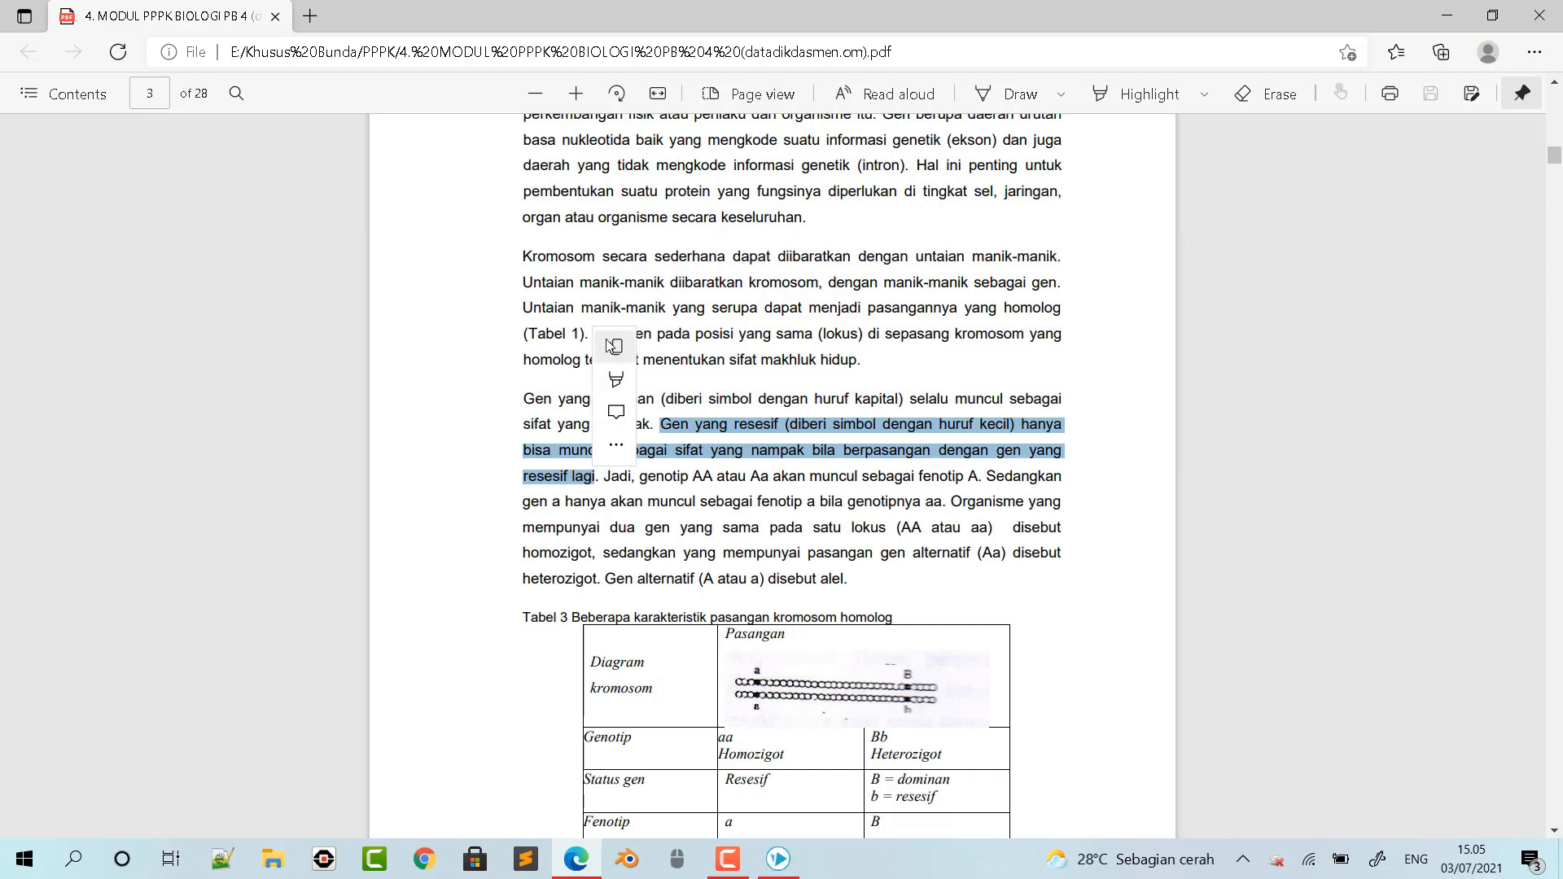
left_click(776, 859)
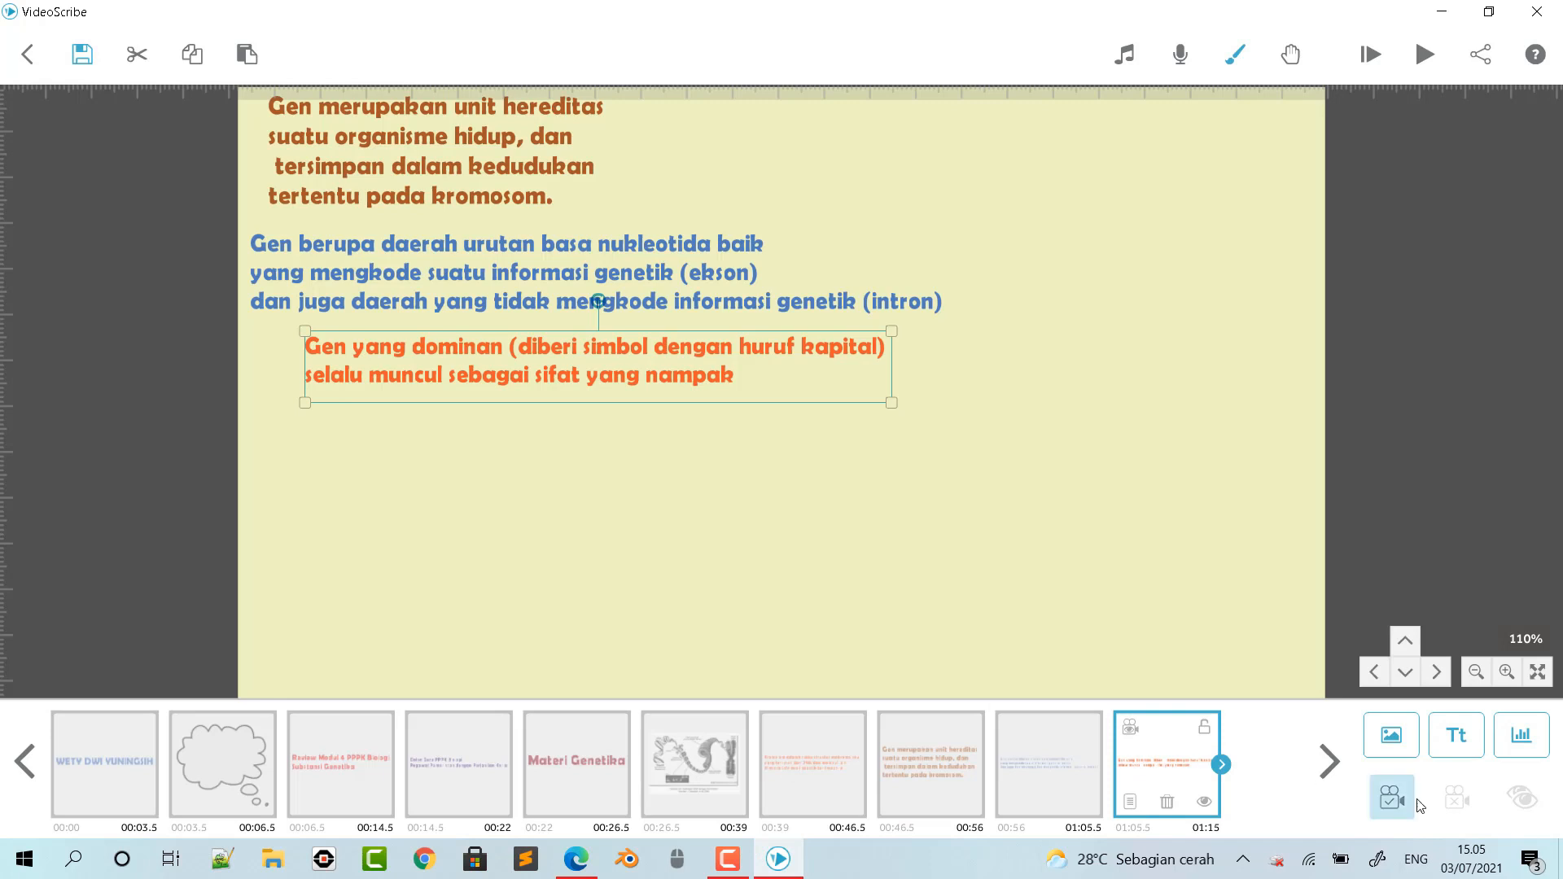
- Paste the recessive gene sentence into a new text element and rearrange it into three lines, breaking after "(diberi simbol dengan huruf kecil)" and "nampak bila"
left_click(1456, 735)
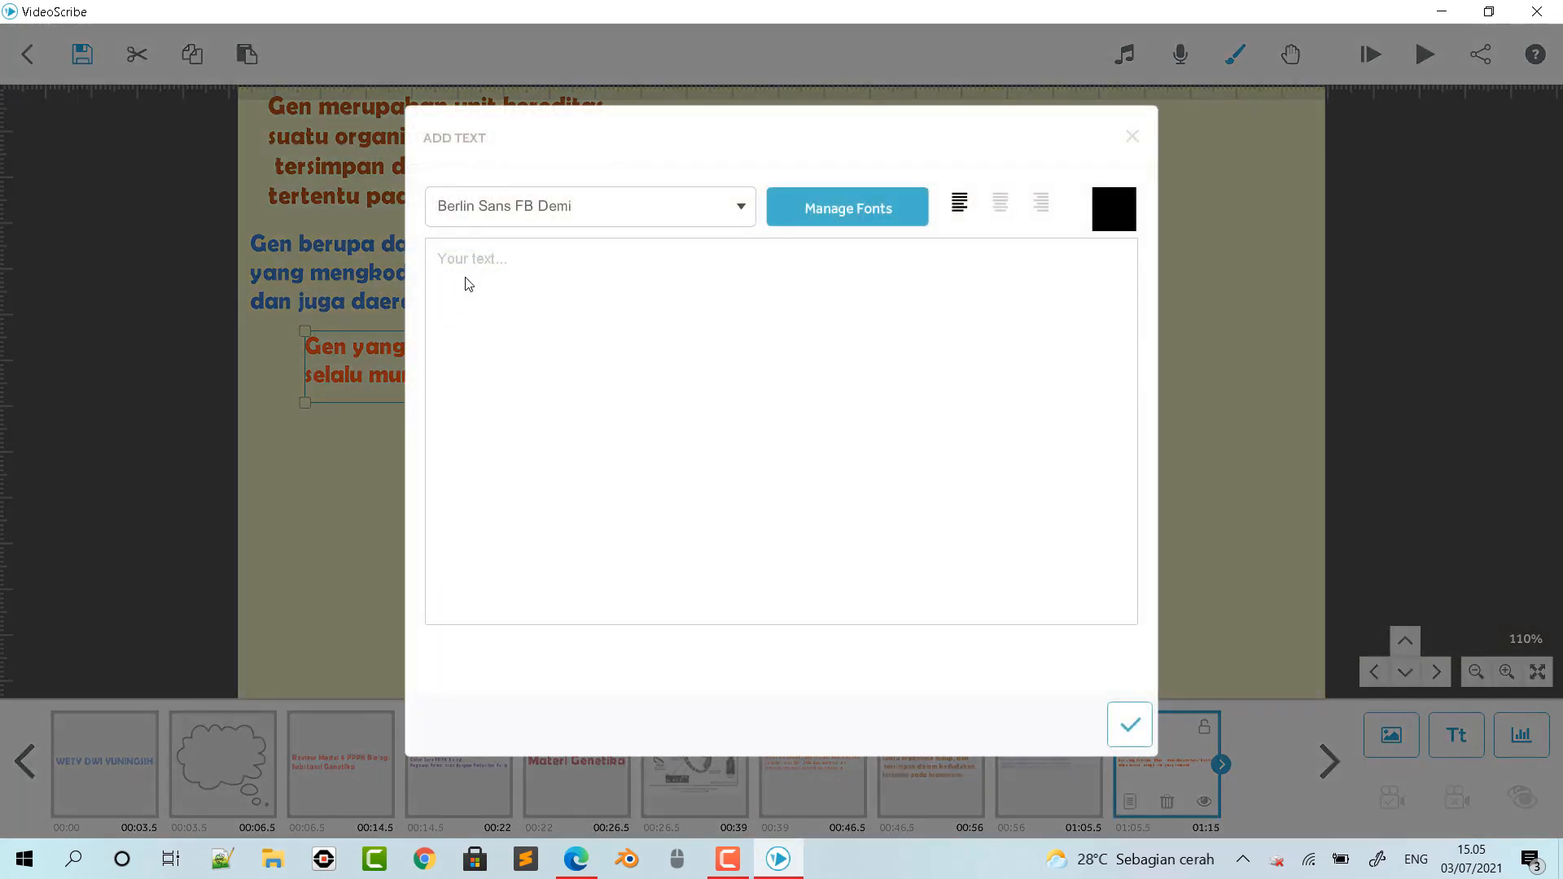
key("ctrl+v")
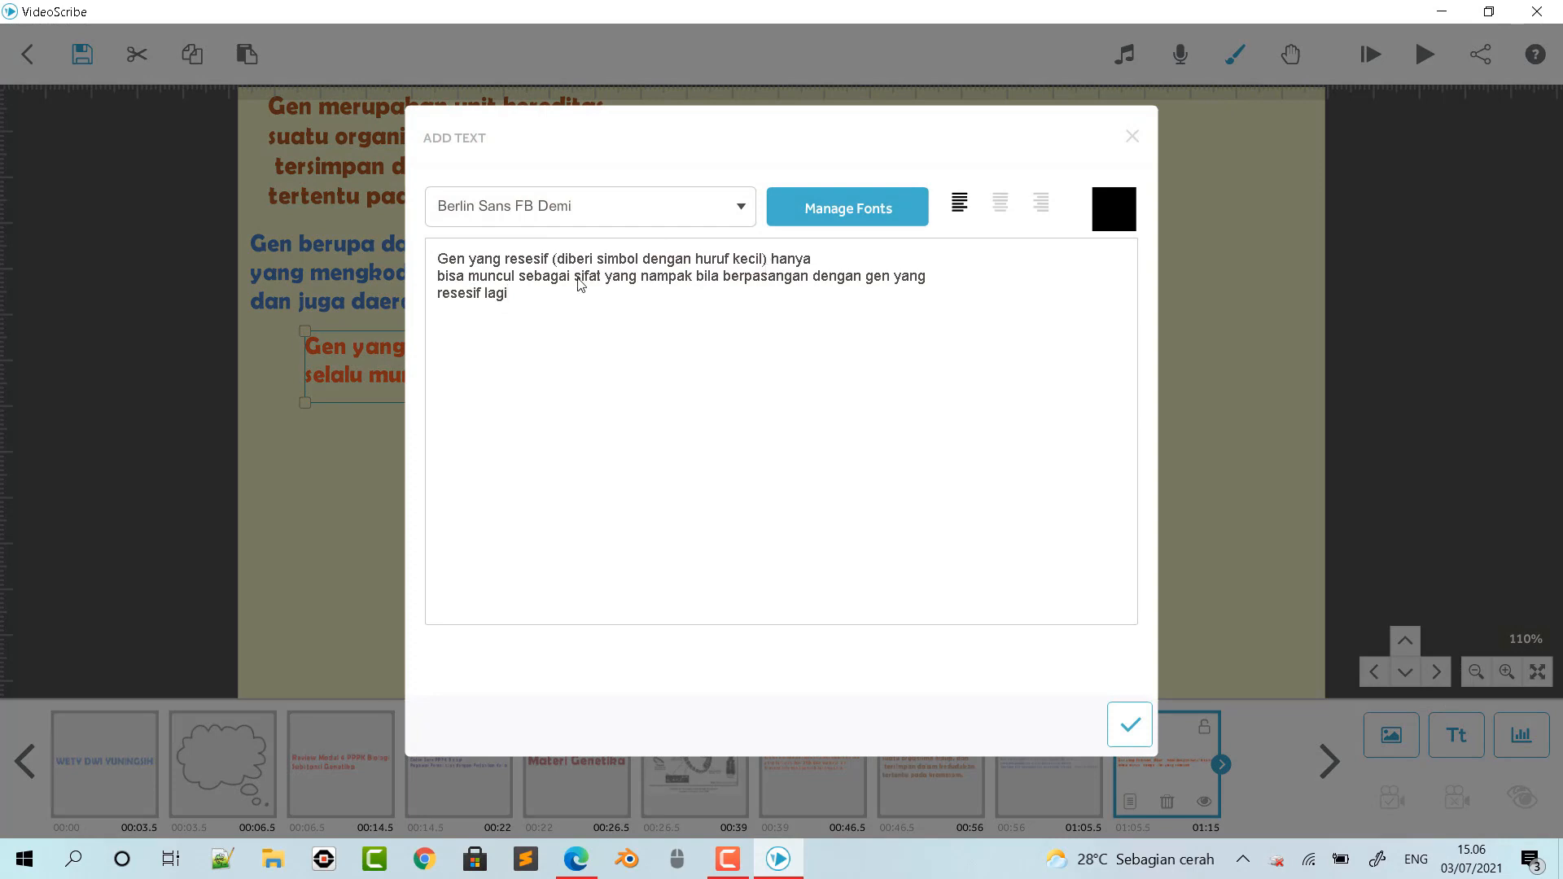
left_click_drag(770, 258, 788, 265)
left_click(780, 261)
key("Return")
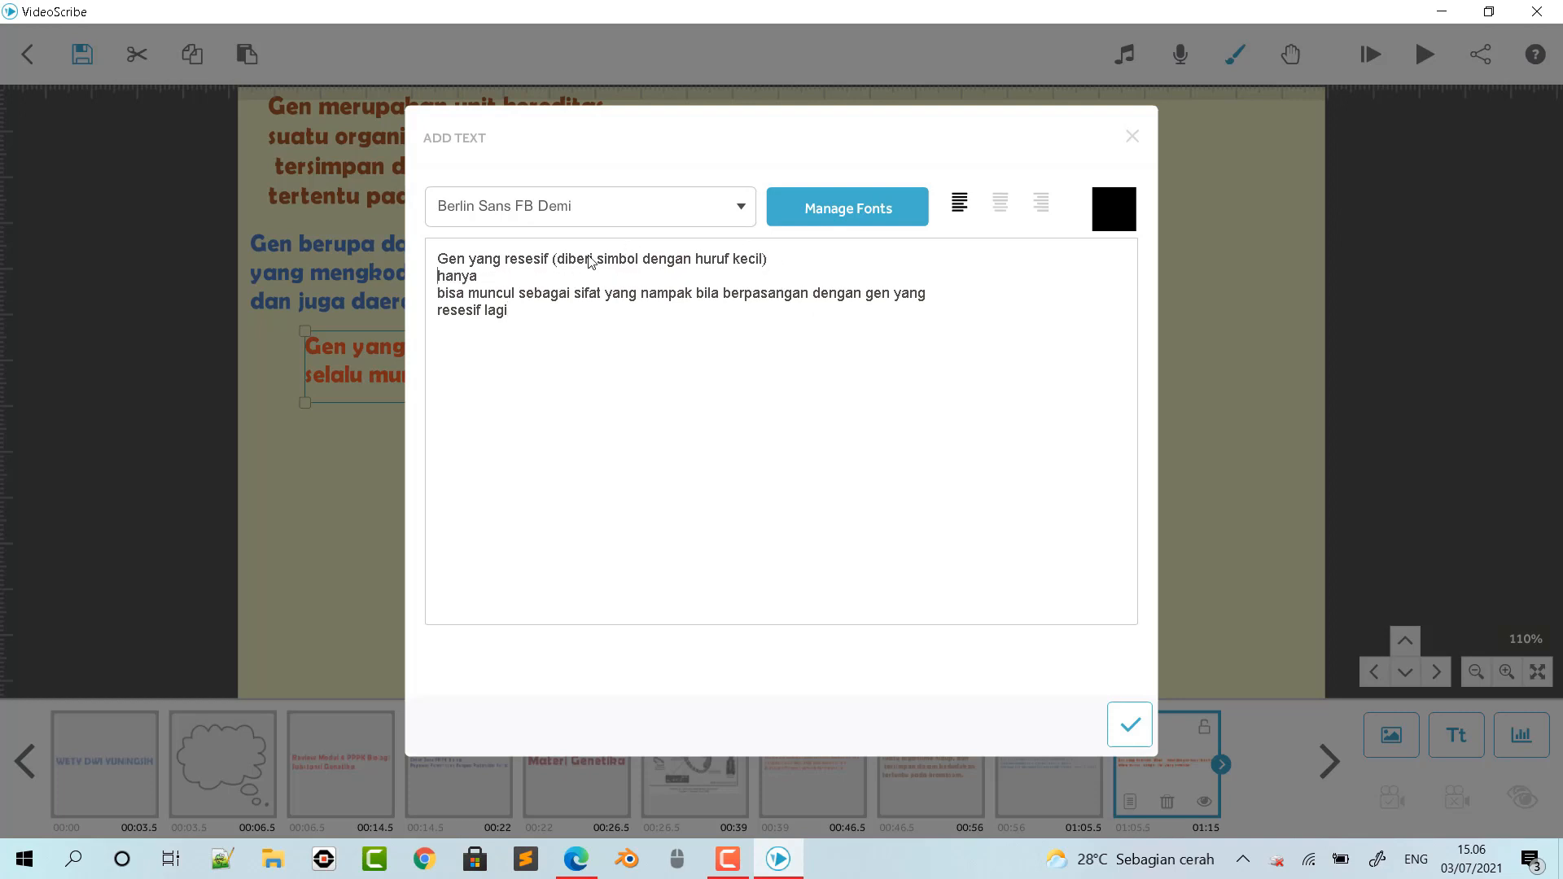
left_click(440, 295)
key("BackSpace")
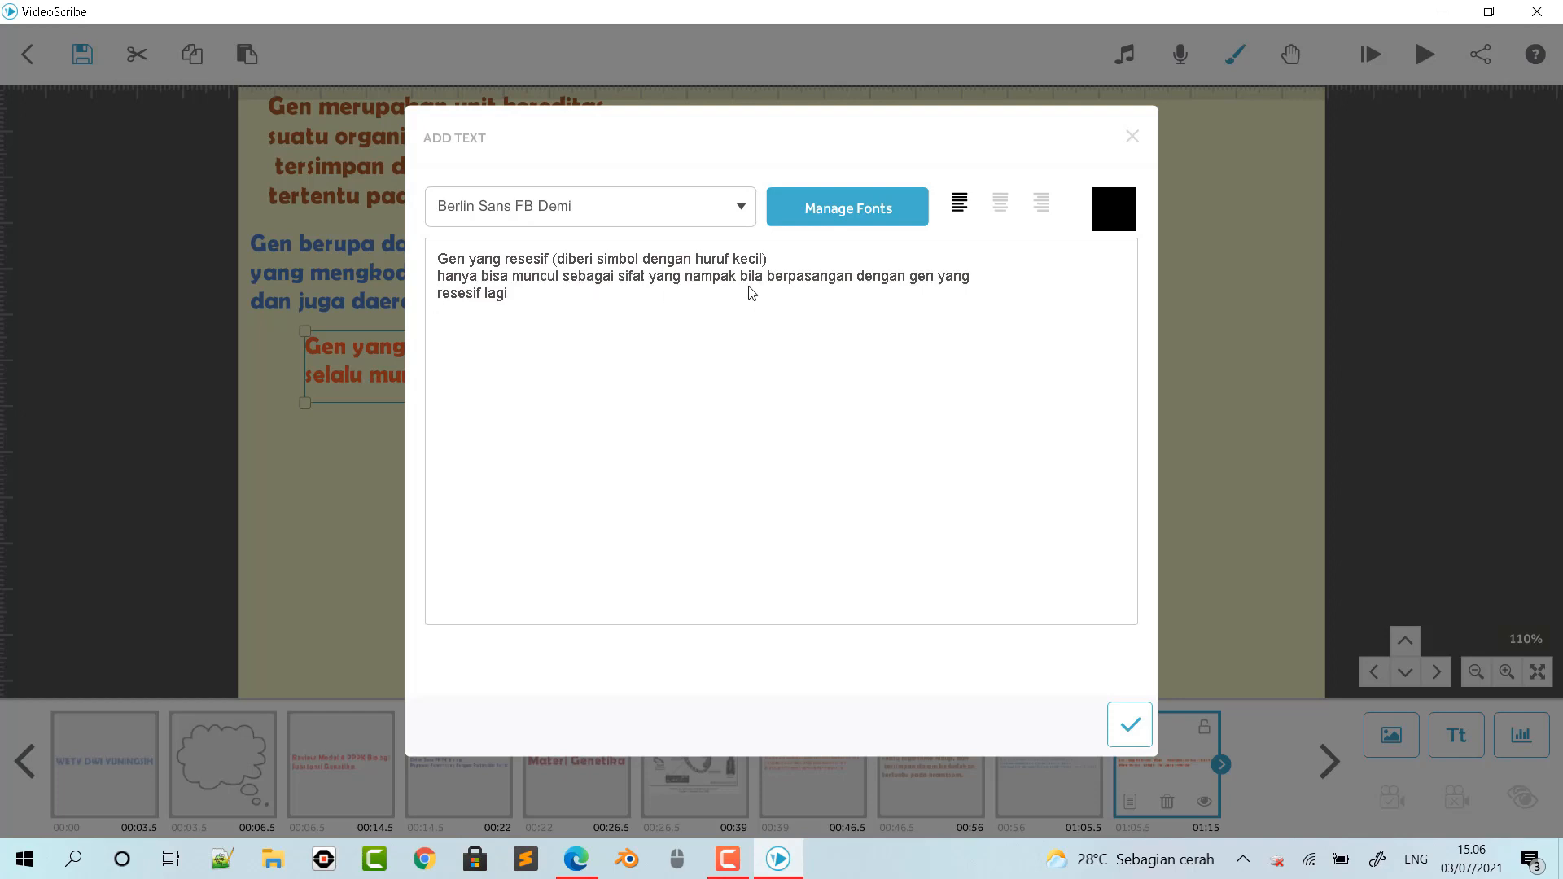
key("Return")
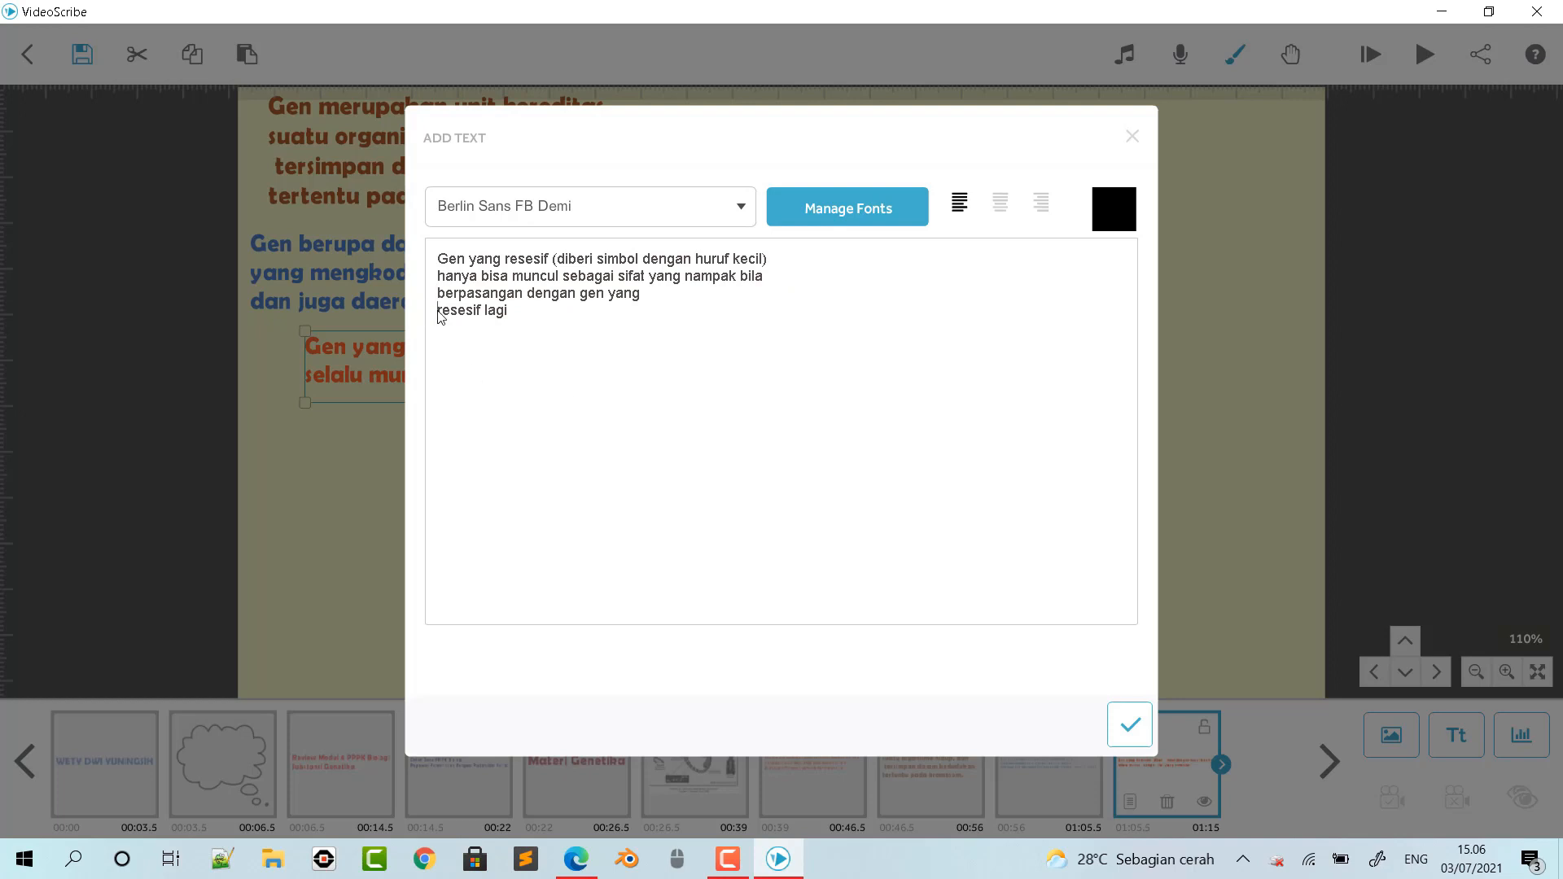
left_click(439, 312)
key("BackSpace")
- Colour the recessive gene text purple #4f2b83 and place it at about half size below the orange text
left_click(1112, 217)
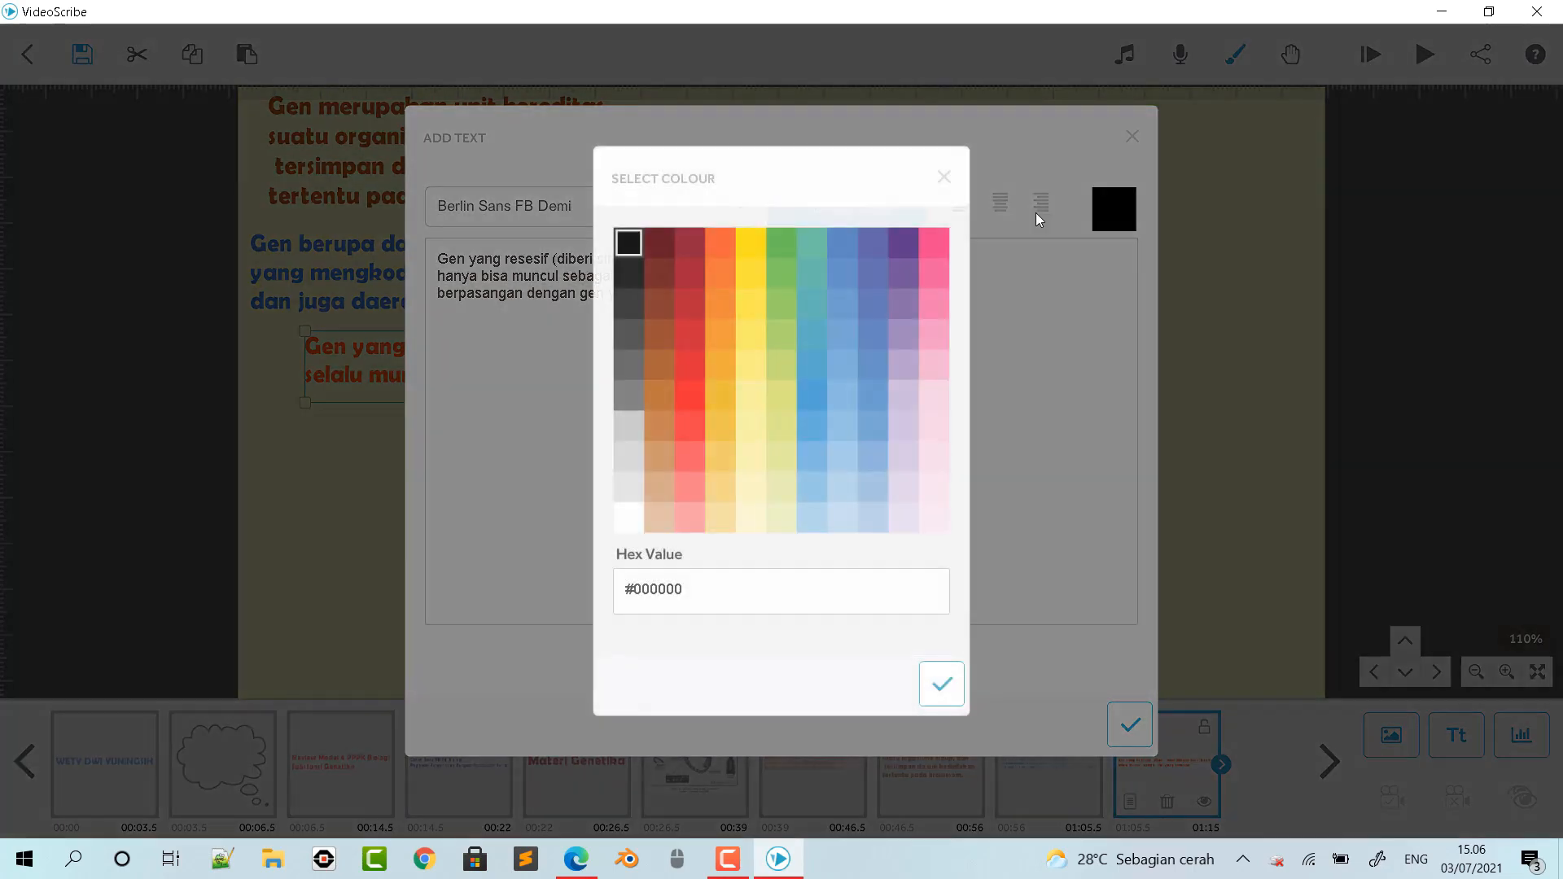
left_click(903, 242)
left_click(944, 686)
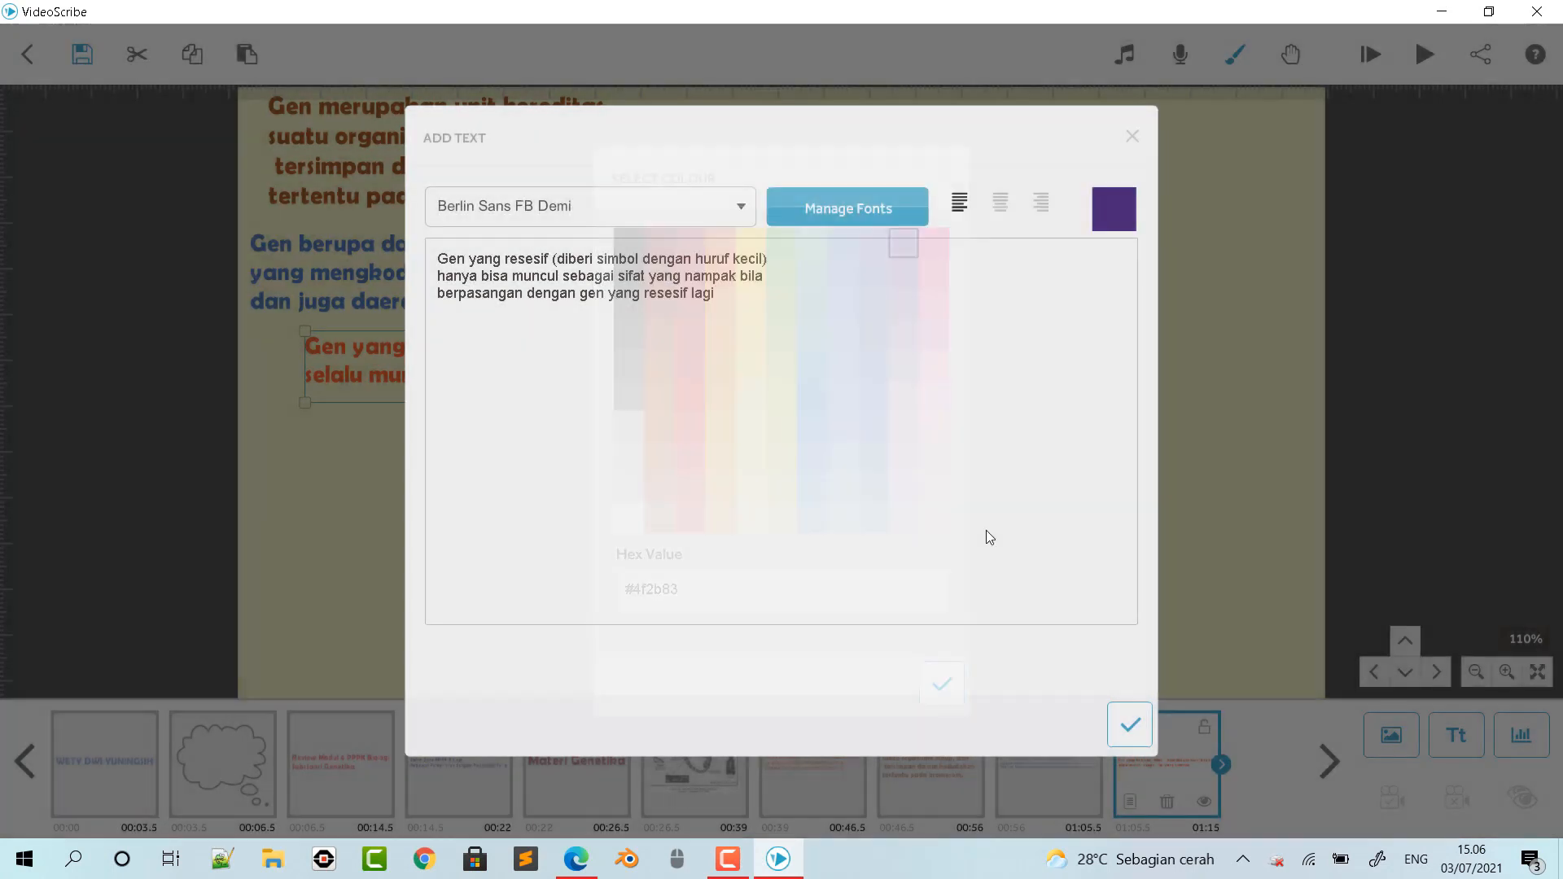
left_click(1129, 725)
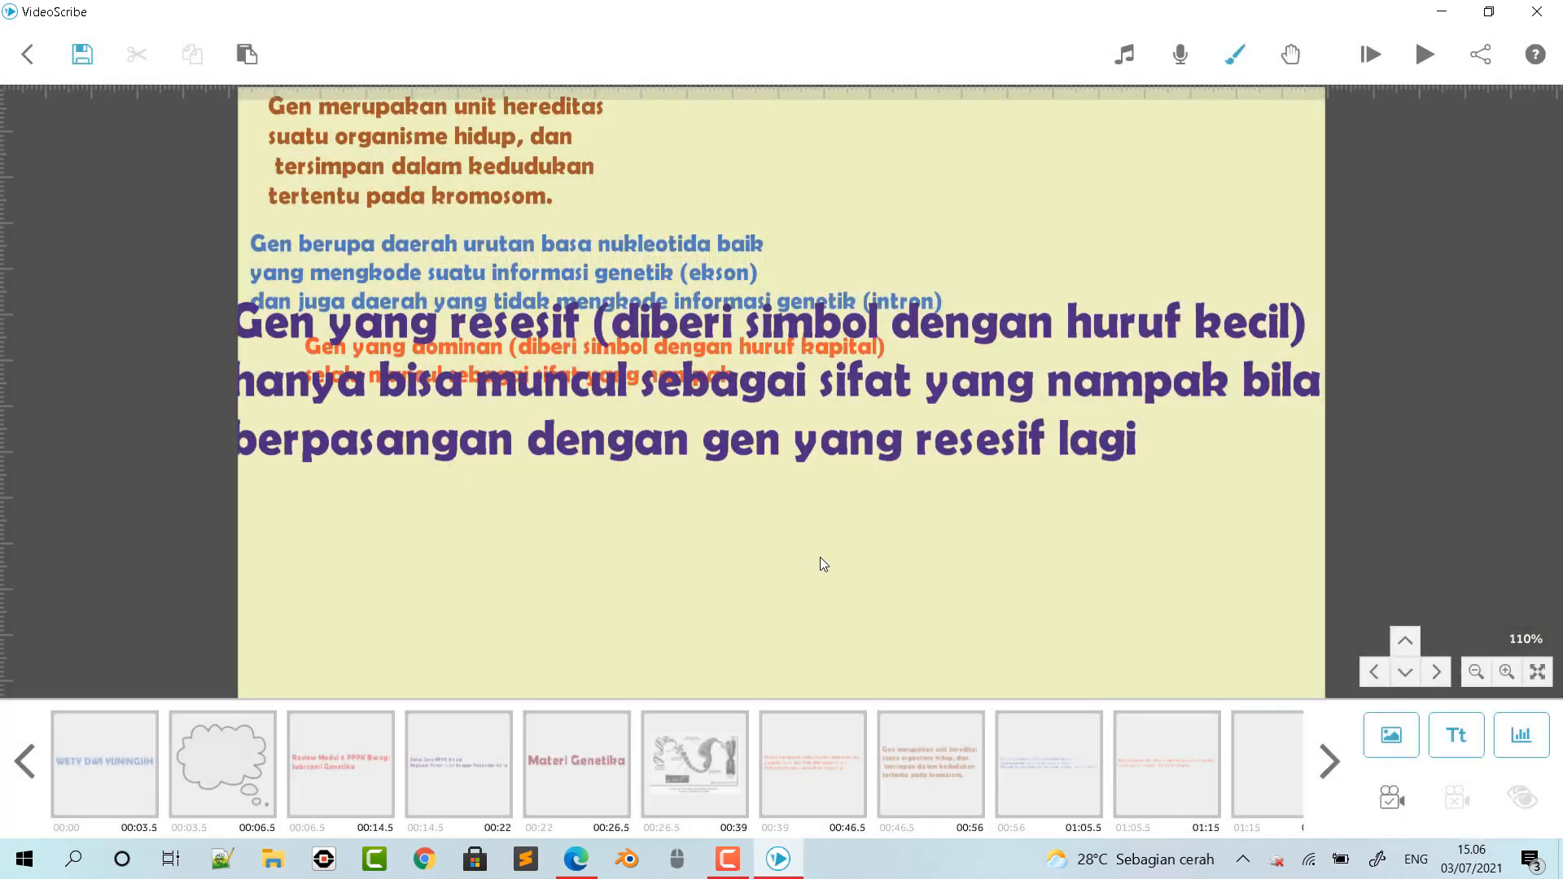
left_click_drag(1197, 384, 997, 418)
left_click_drag(1132, 324, 1037, 378)
left_click_drag(778, 417, 802, 452)
- Move the orange dominant gene text slightly down and shift the brown text at the top of the canvas to the right
mouse_move(790, 343)
left_mouse_down()
mouse_move(770, 352)
mouse_move(784, 353)
left_mouse_up()
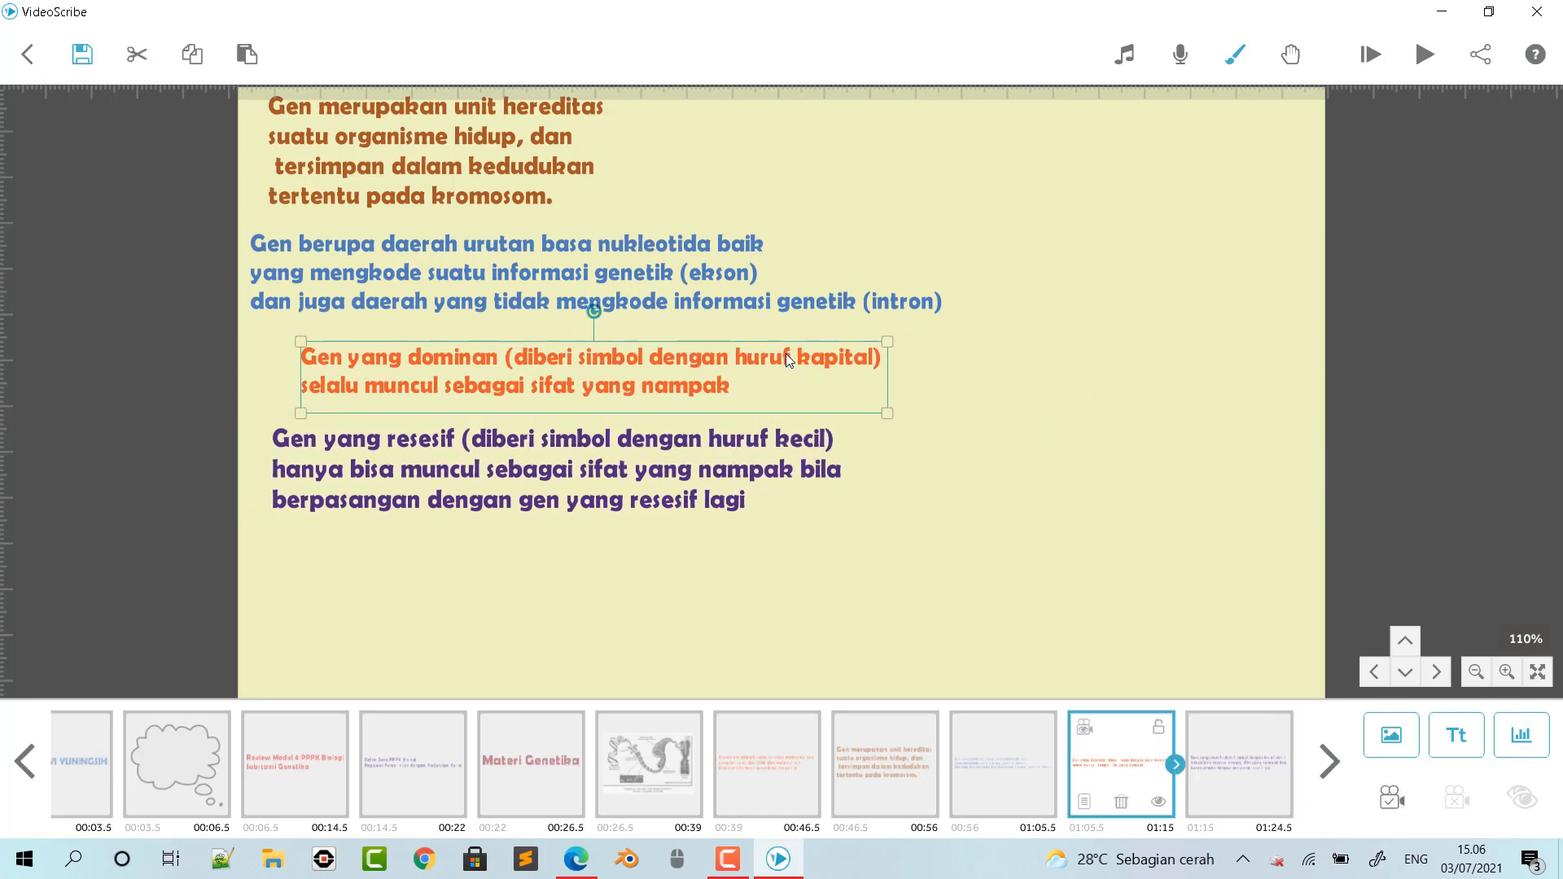
left_click_drag(482, 125, 549, 136)
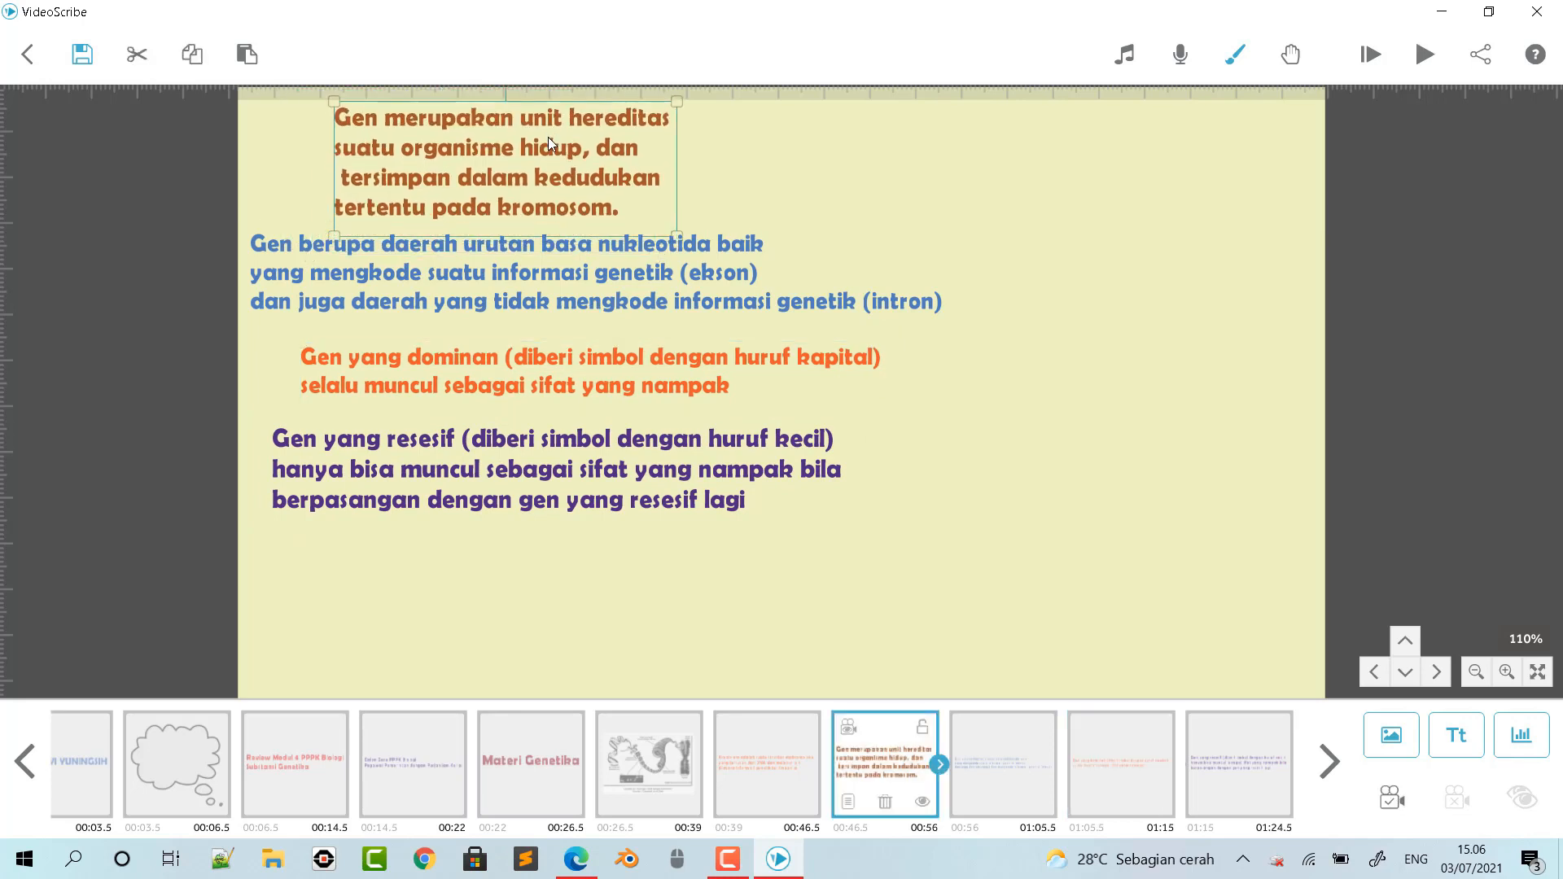
left_click(558, 549)
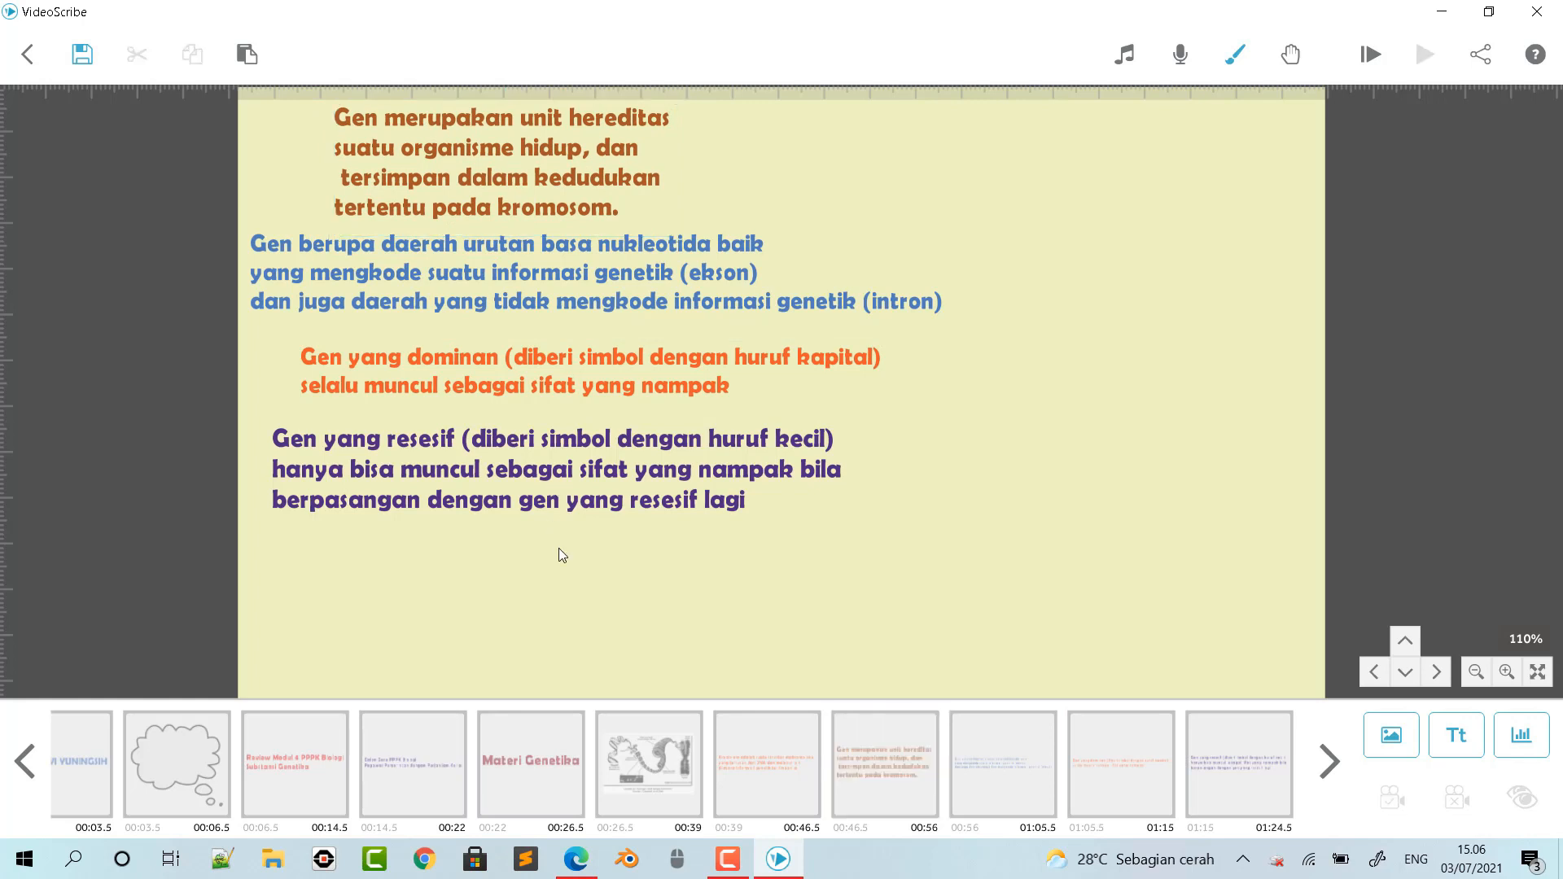
- Check Tabel 3 on page 3 of the PDF in Edge and import the picture "KROMOSOM homolog" into VideoScribe, shrunk below the purple text
left_click(647, 489)
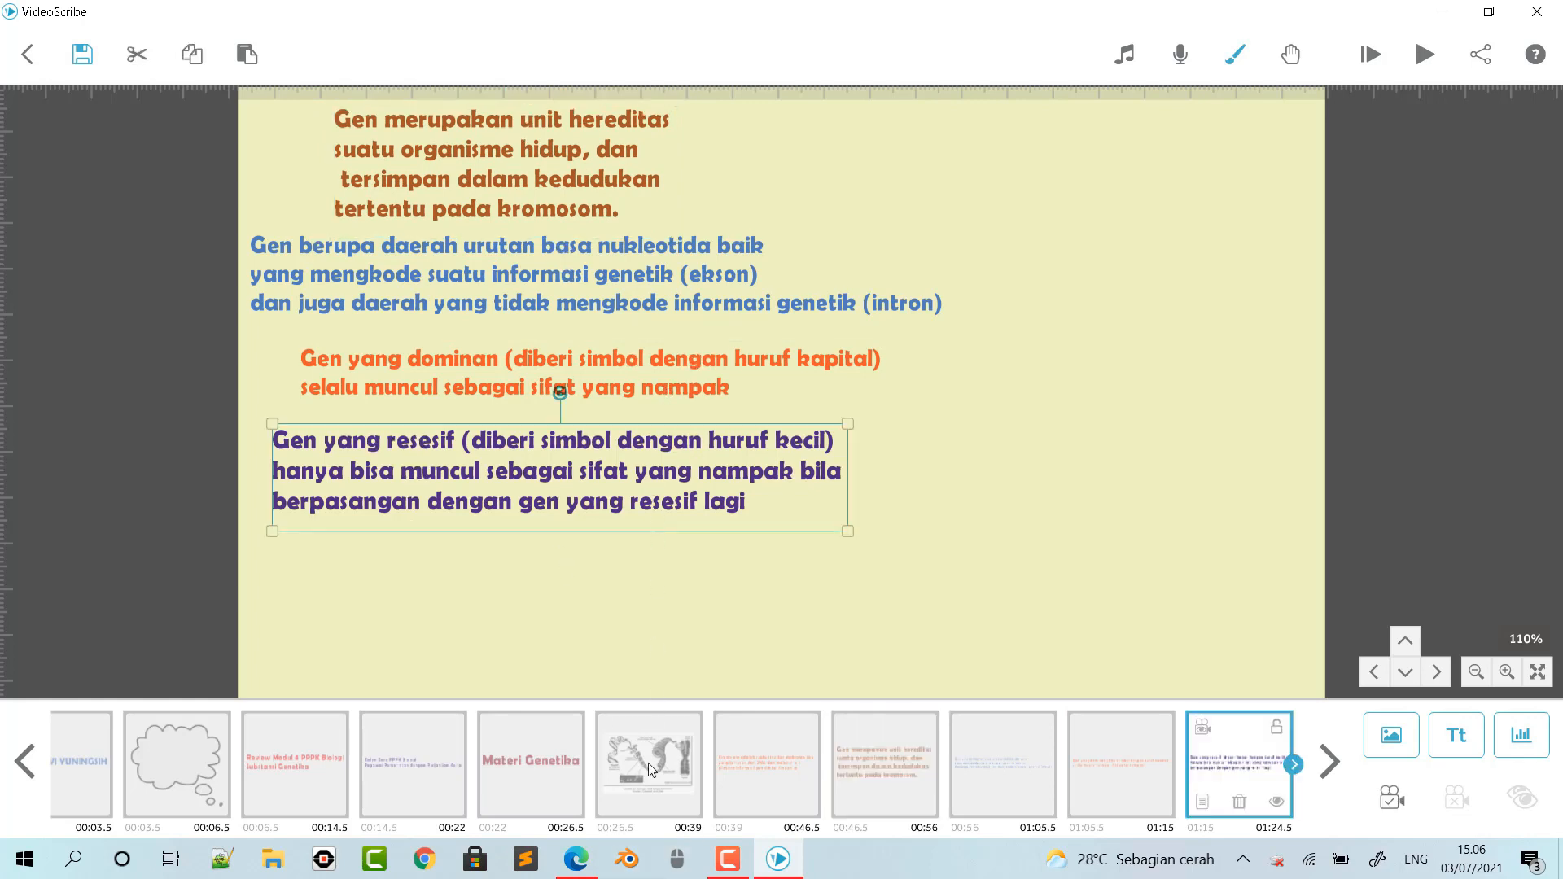
left_click(575, 859)
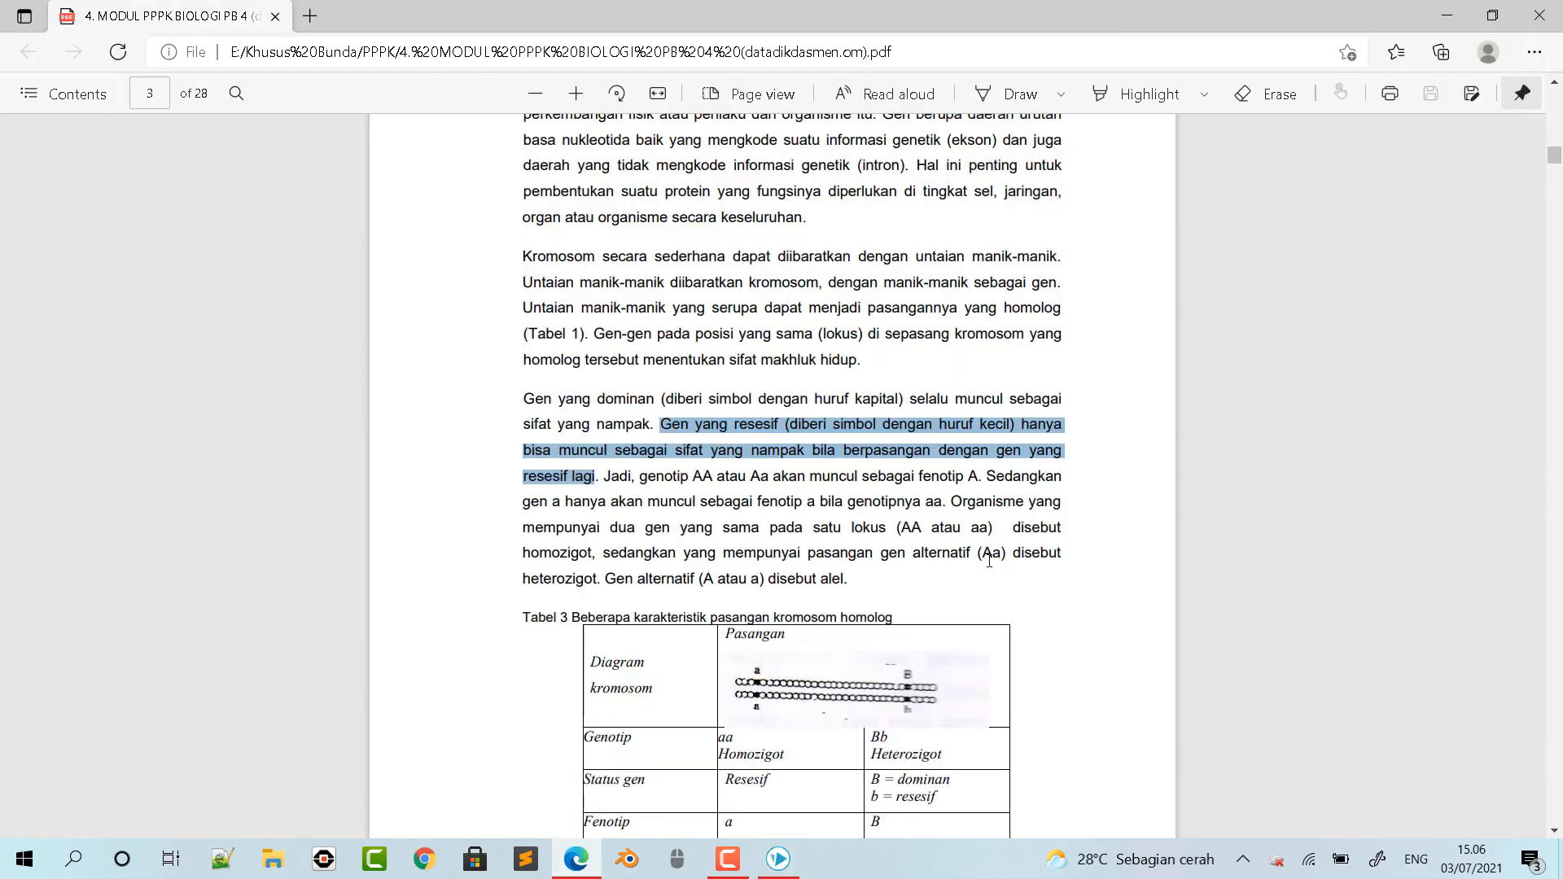
scroll(935, 654, "down", 3)
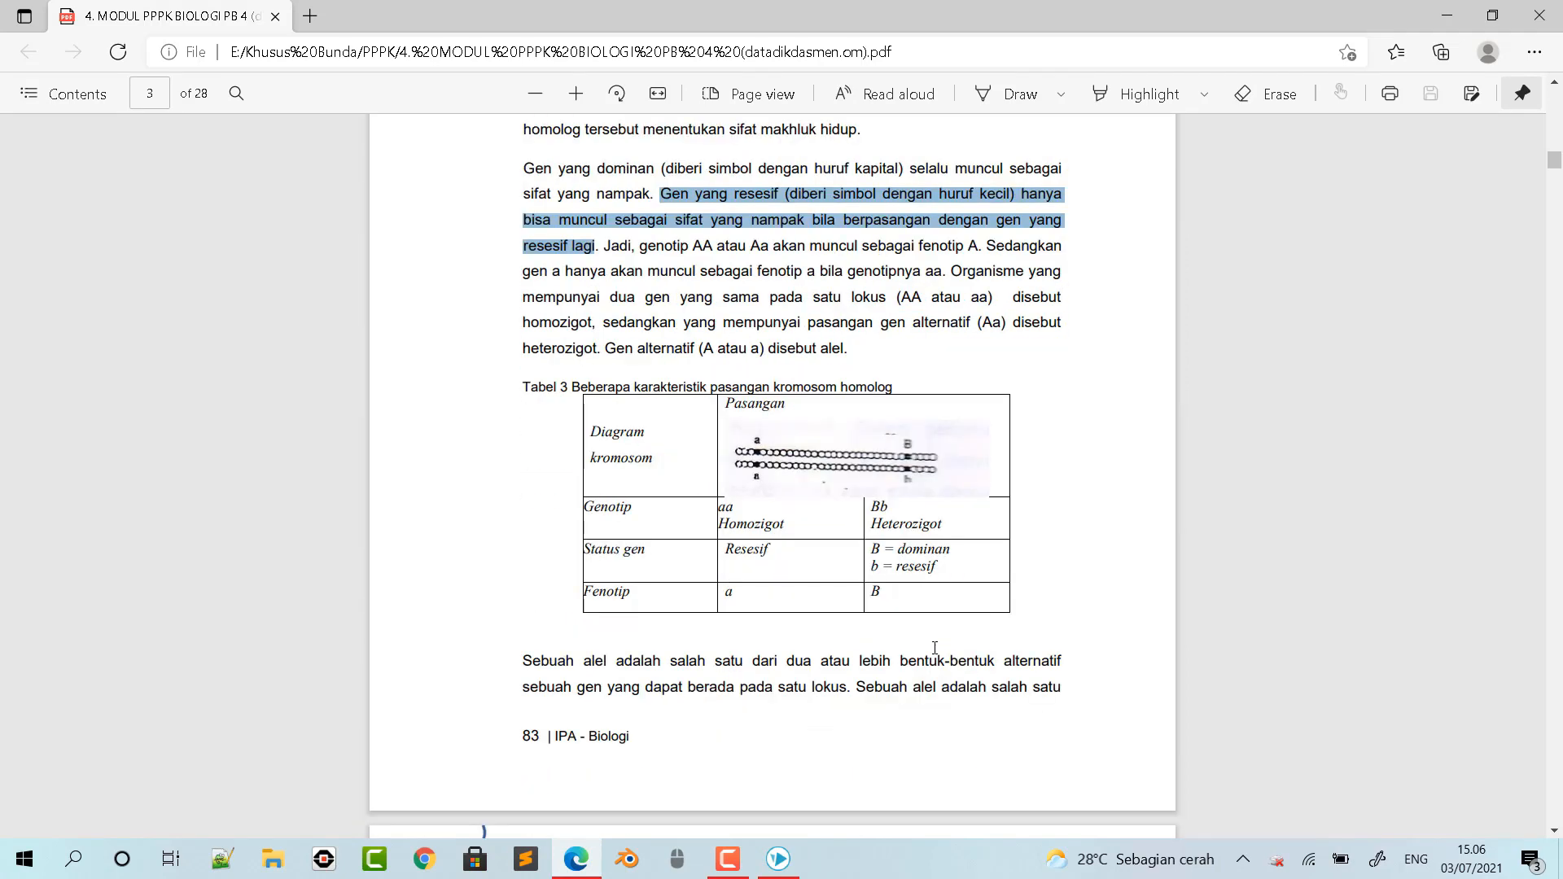
scroll(934, 647, "up", 2)
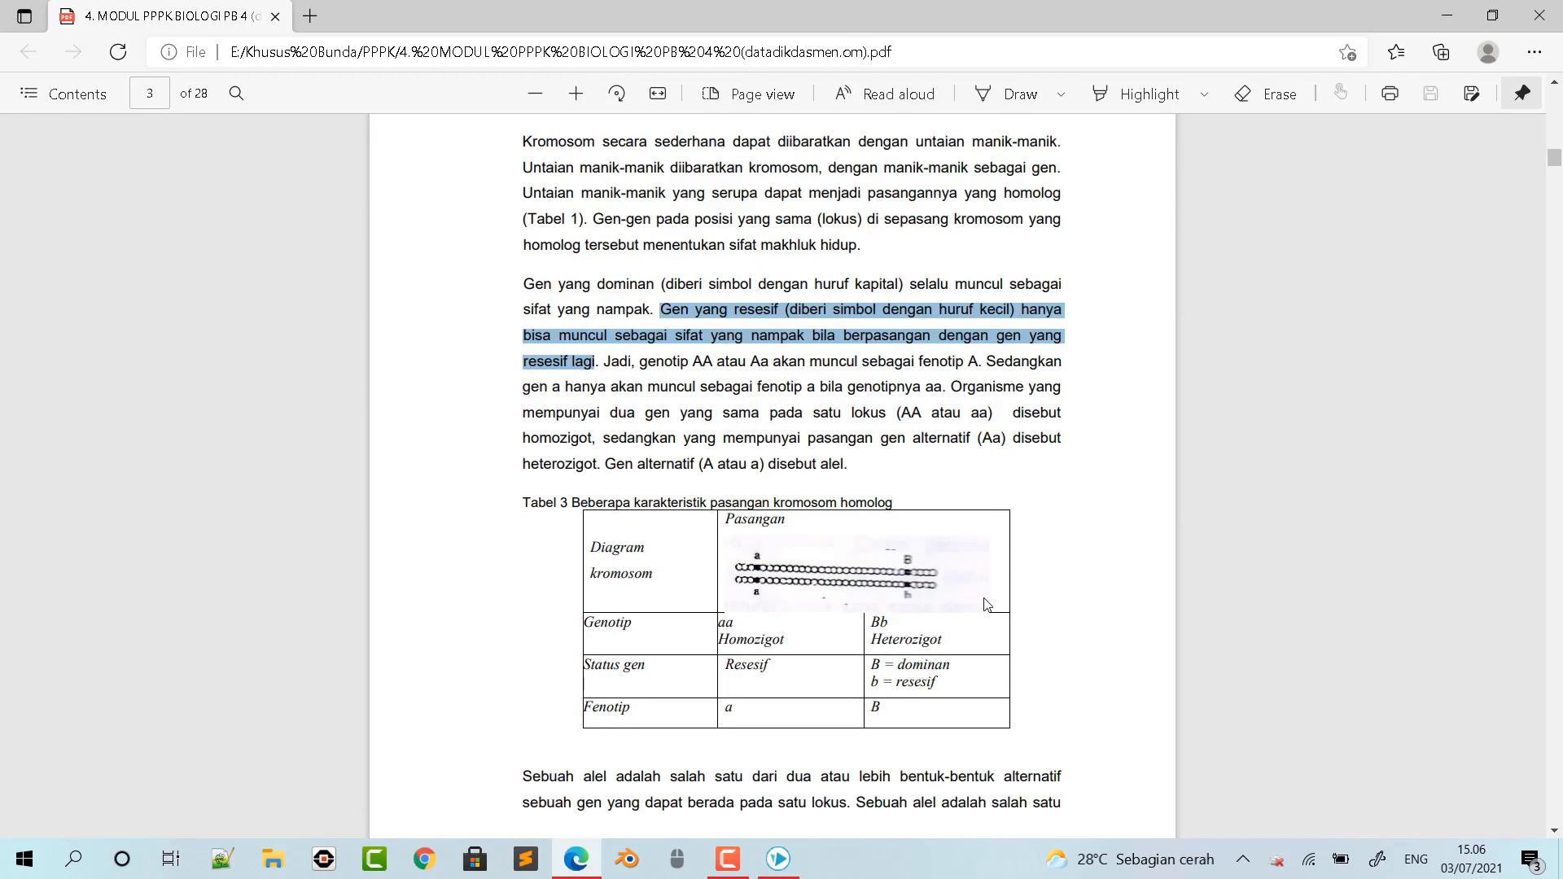
scroll(988, 603, "down", 2)
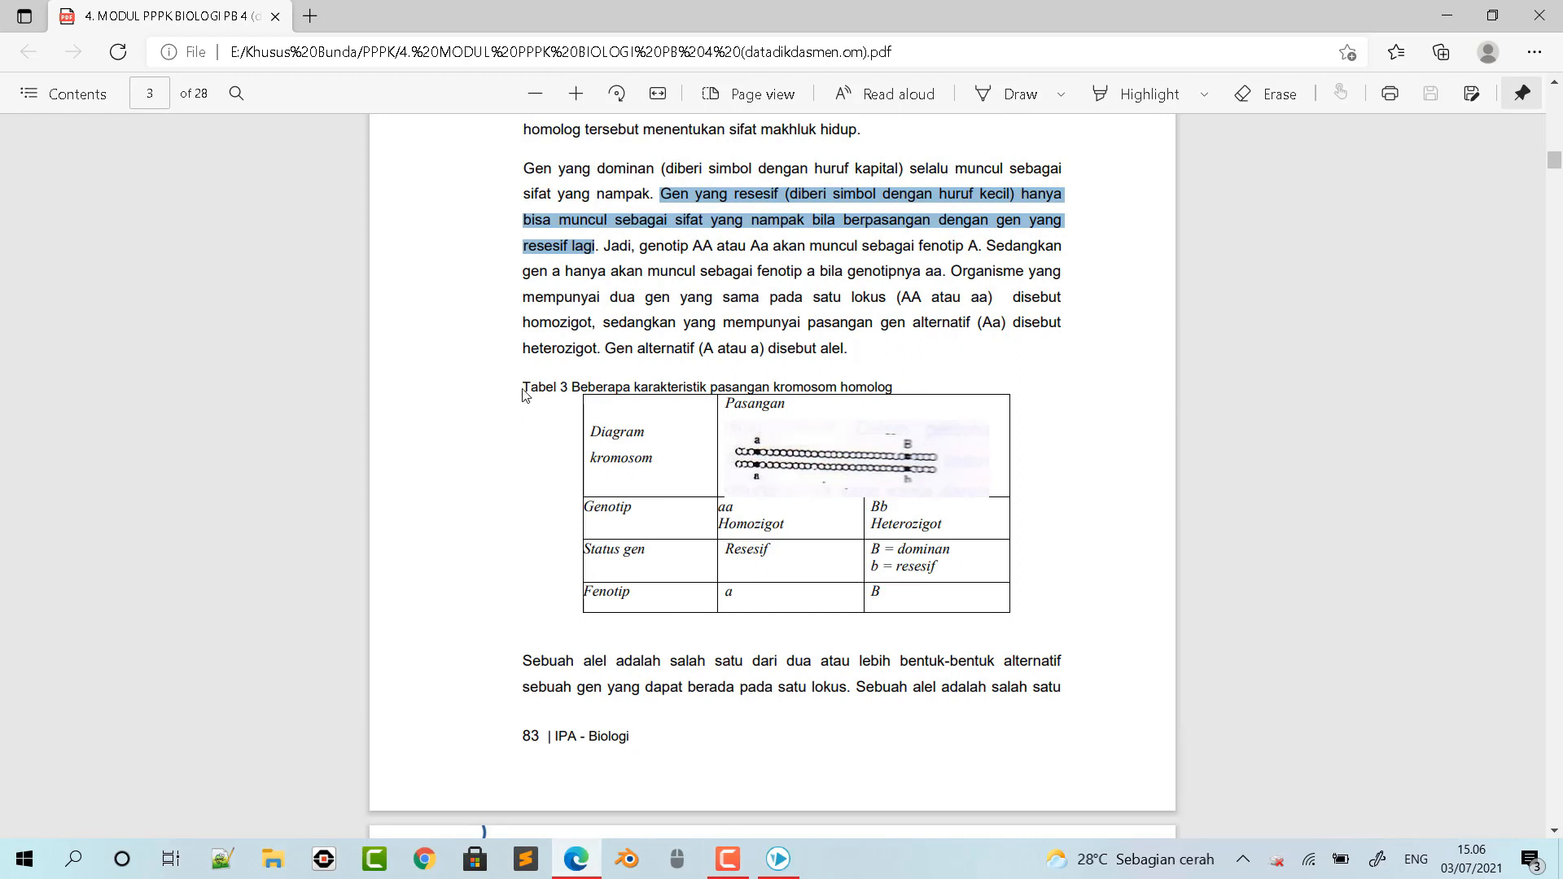
left_click(786, 851)
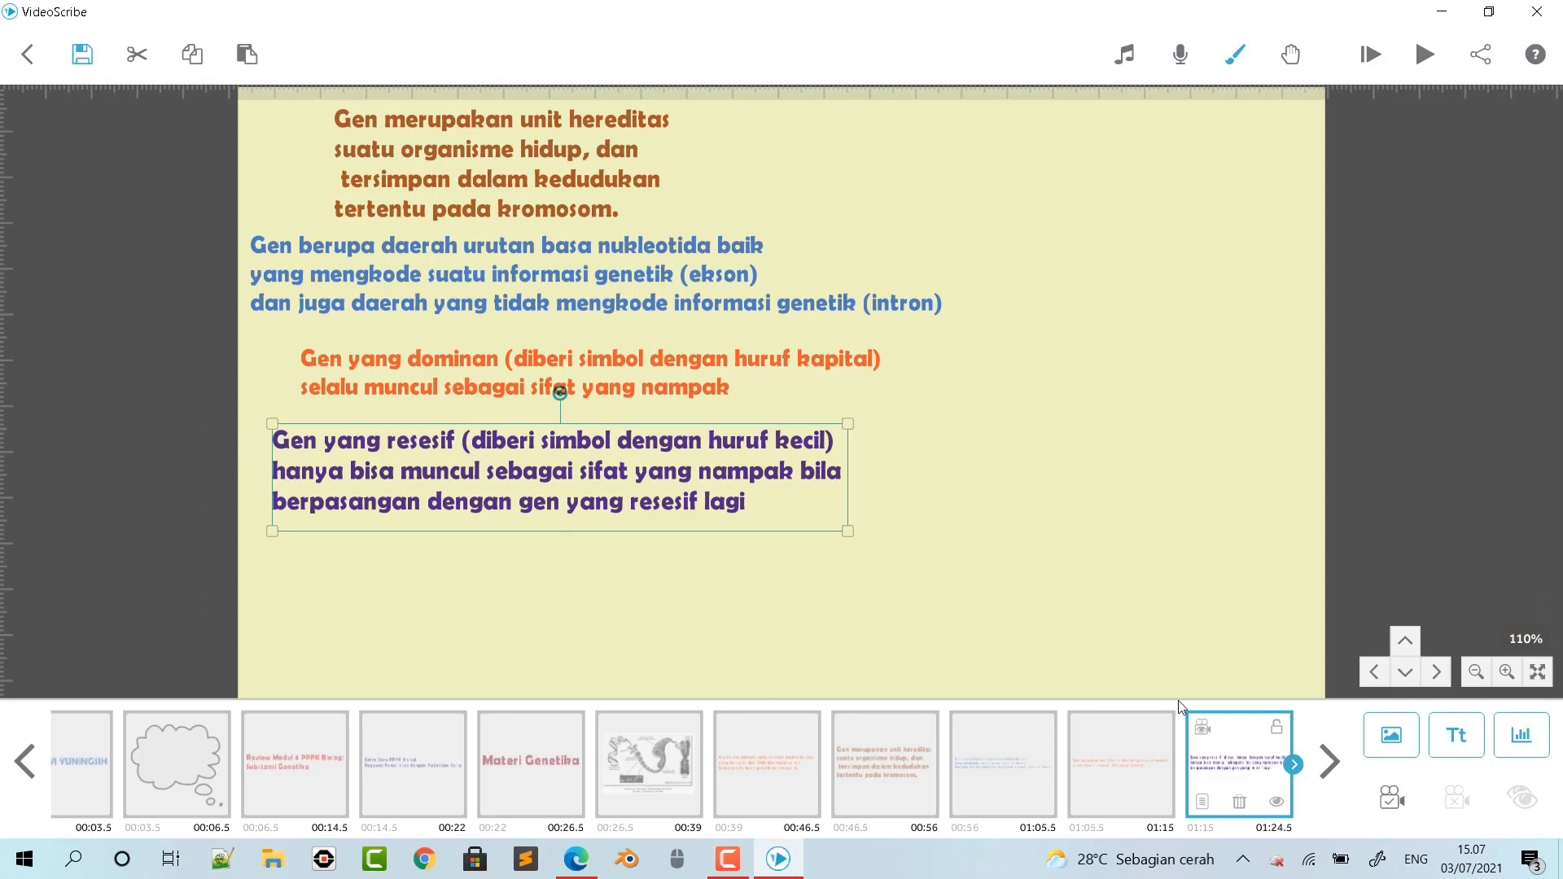
left_click(1392, 735)
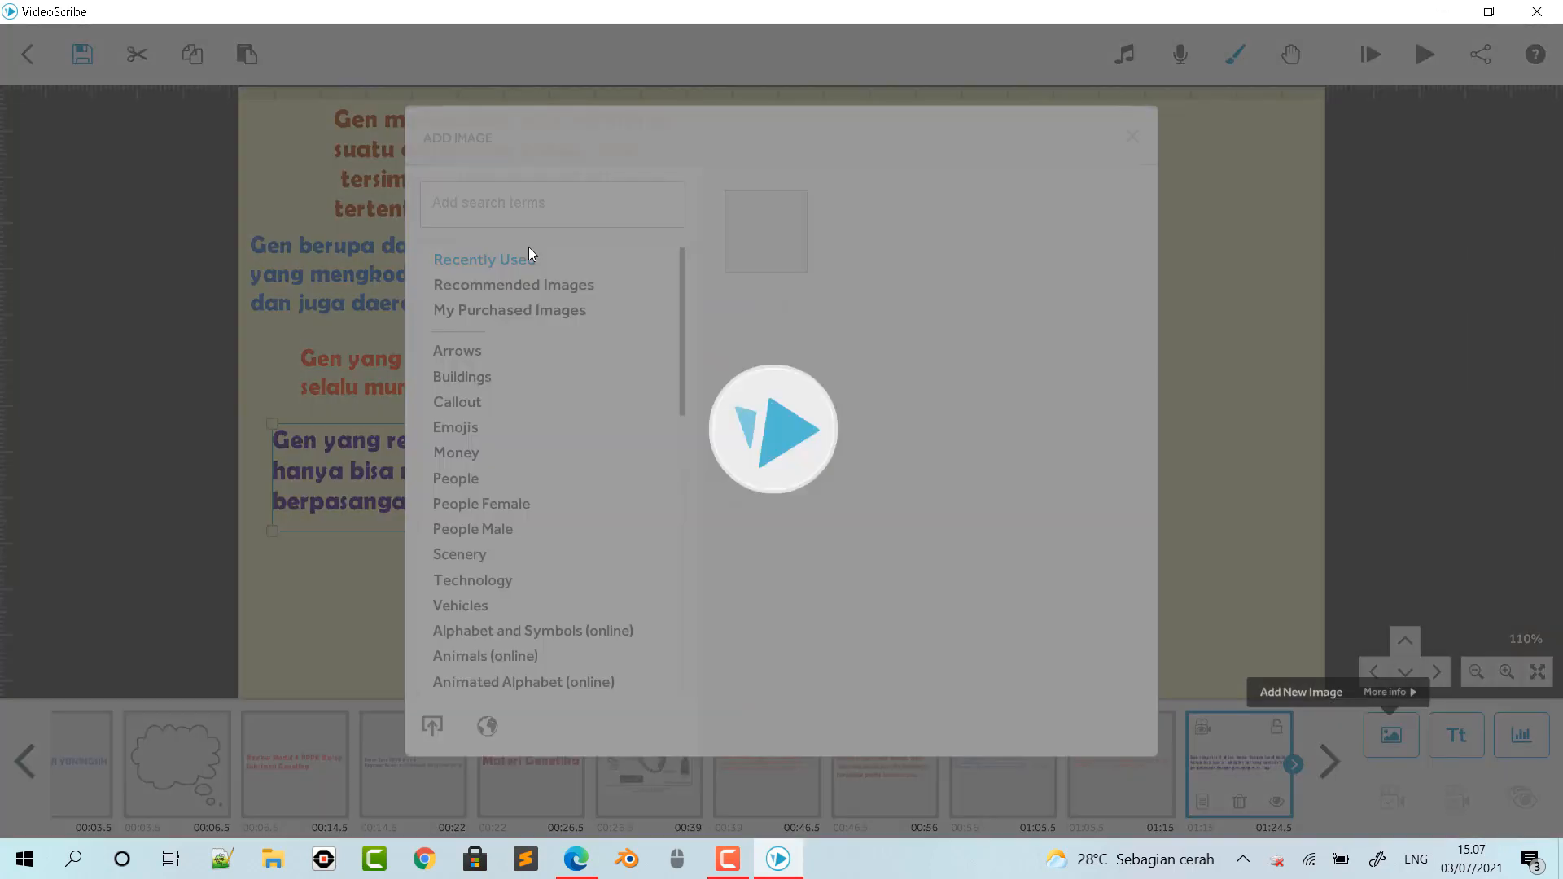
left_click(433, 725)
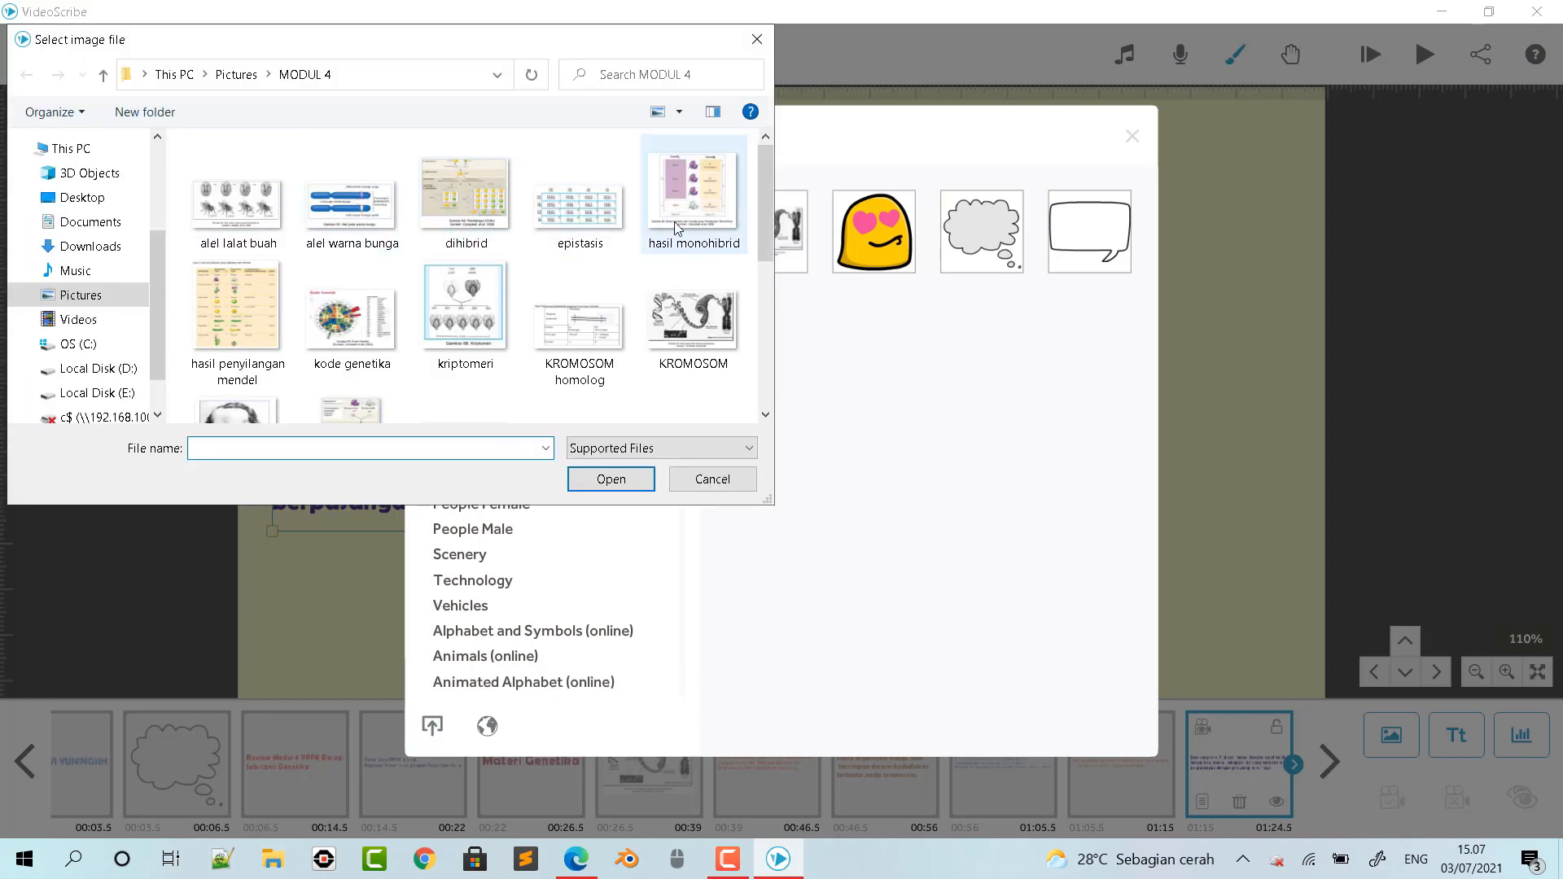
left_click(603, 331)
left_click(624, 484)
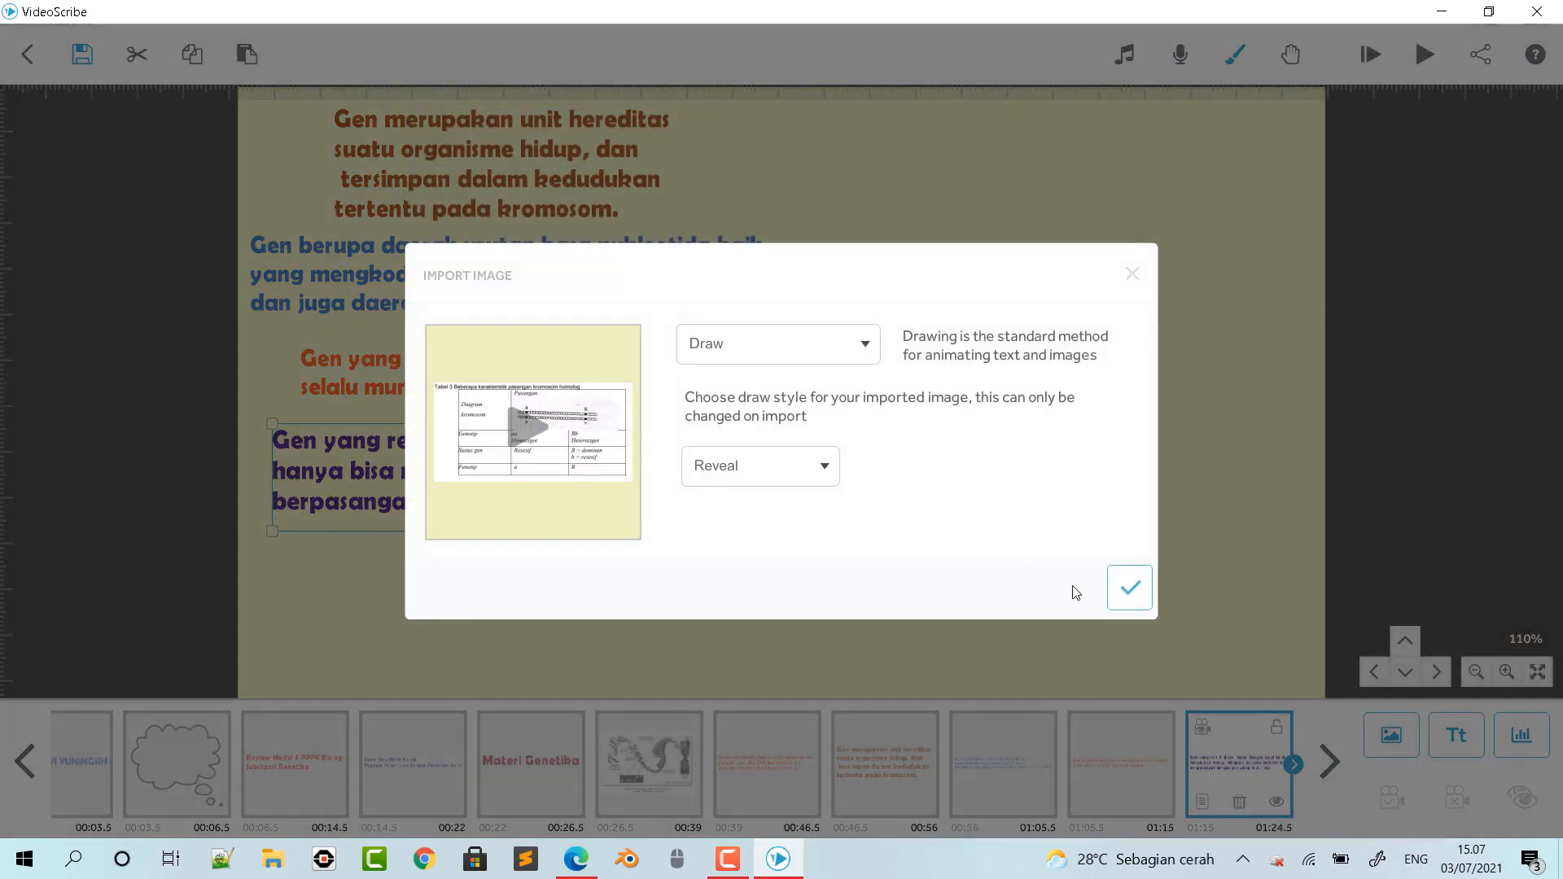
left_click(1128, 586)
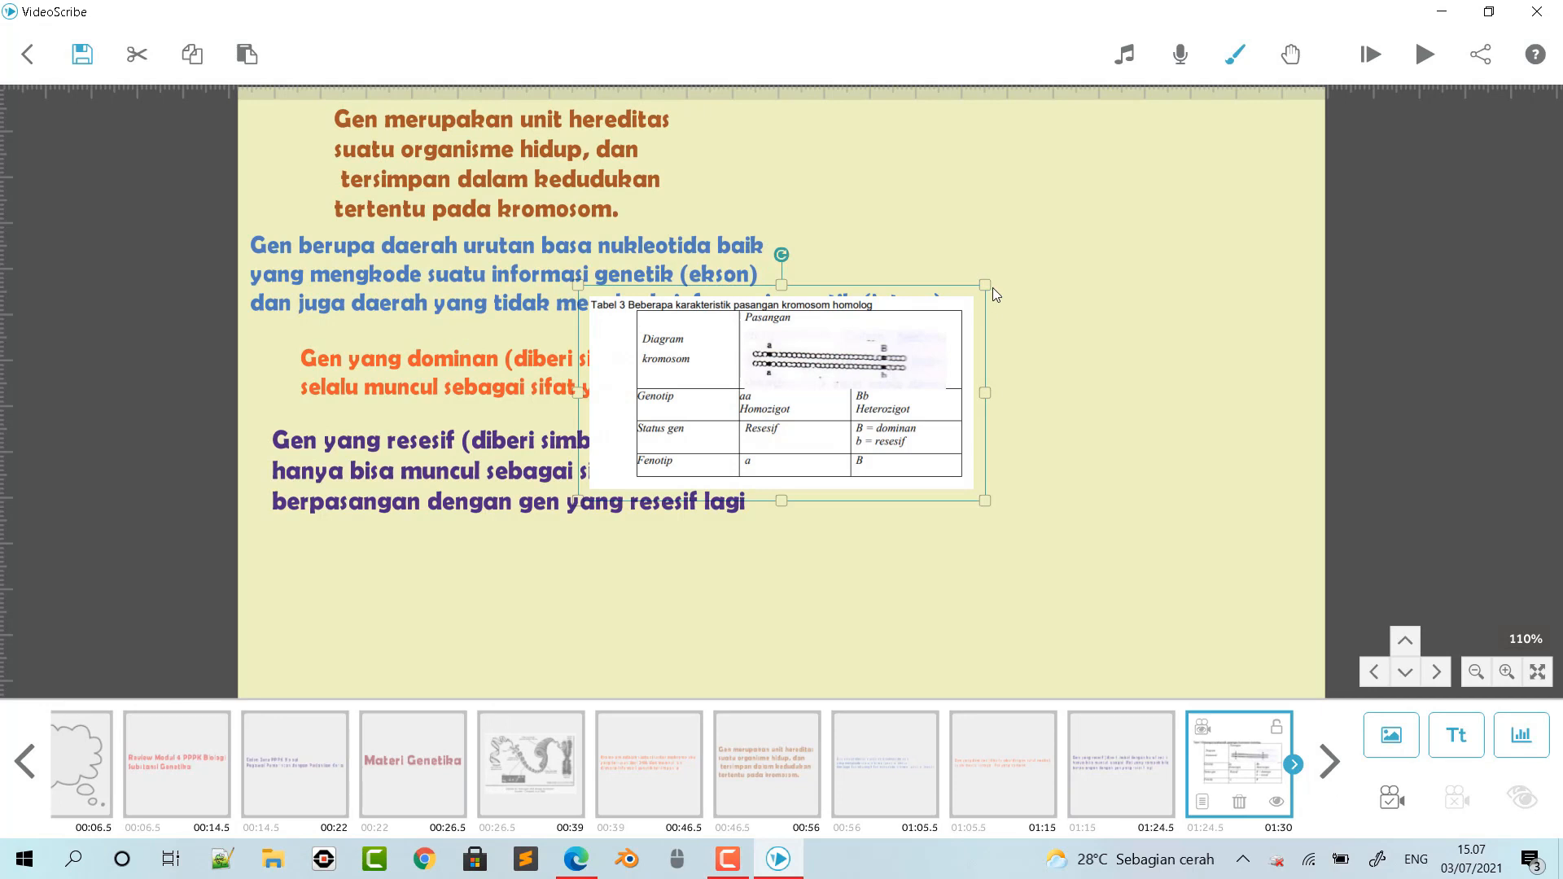
left_click_drag(963, 320, 918, 510)
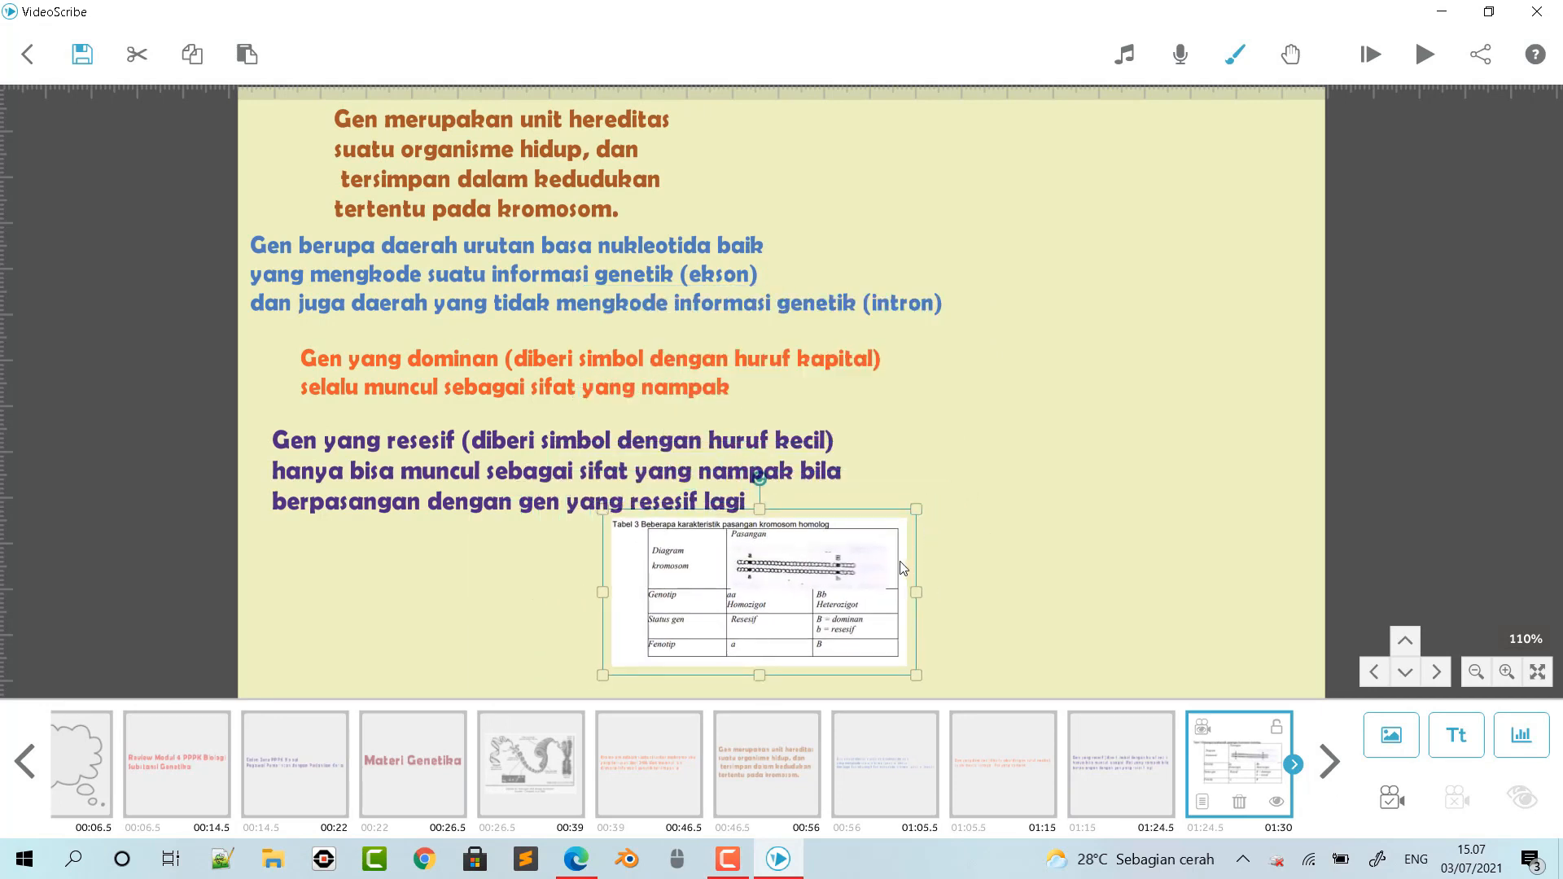
- Rearrange the purple recessive gene text into six shorter lines, breaking after "resesif", "kecil)", "sebagai", "bila" and "dengan gen"
double_click(583, 440)
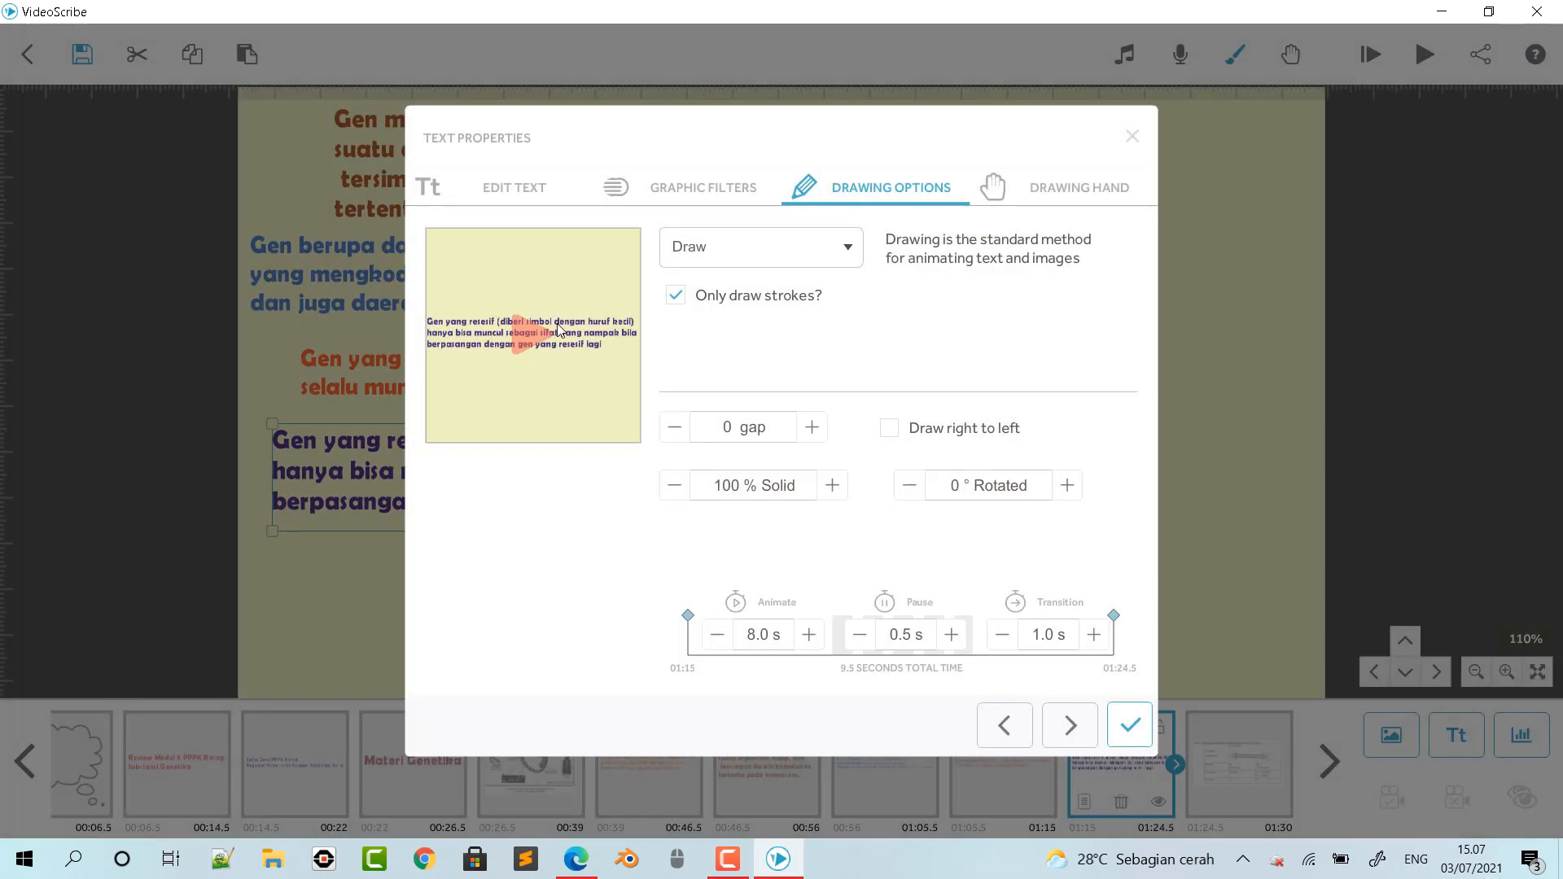
left_click(504, 189)
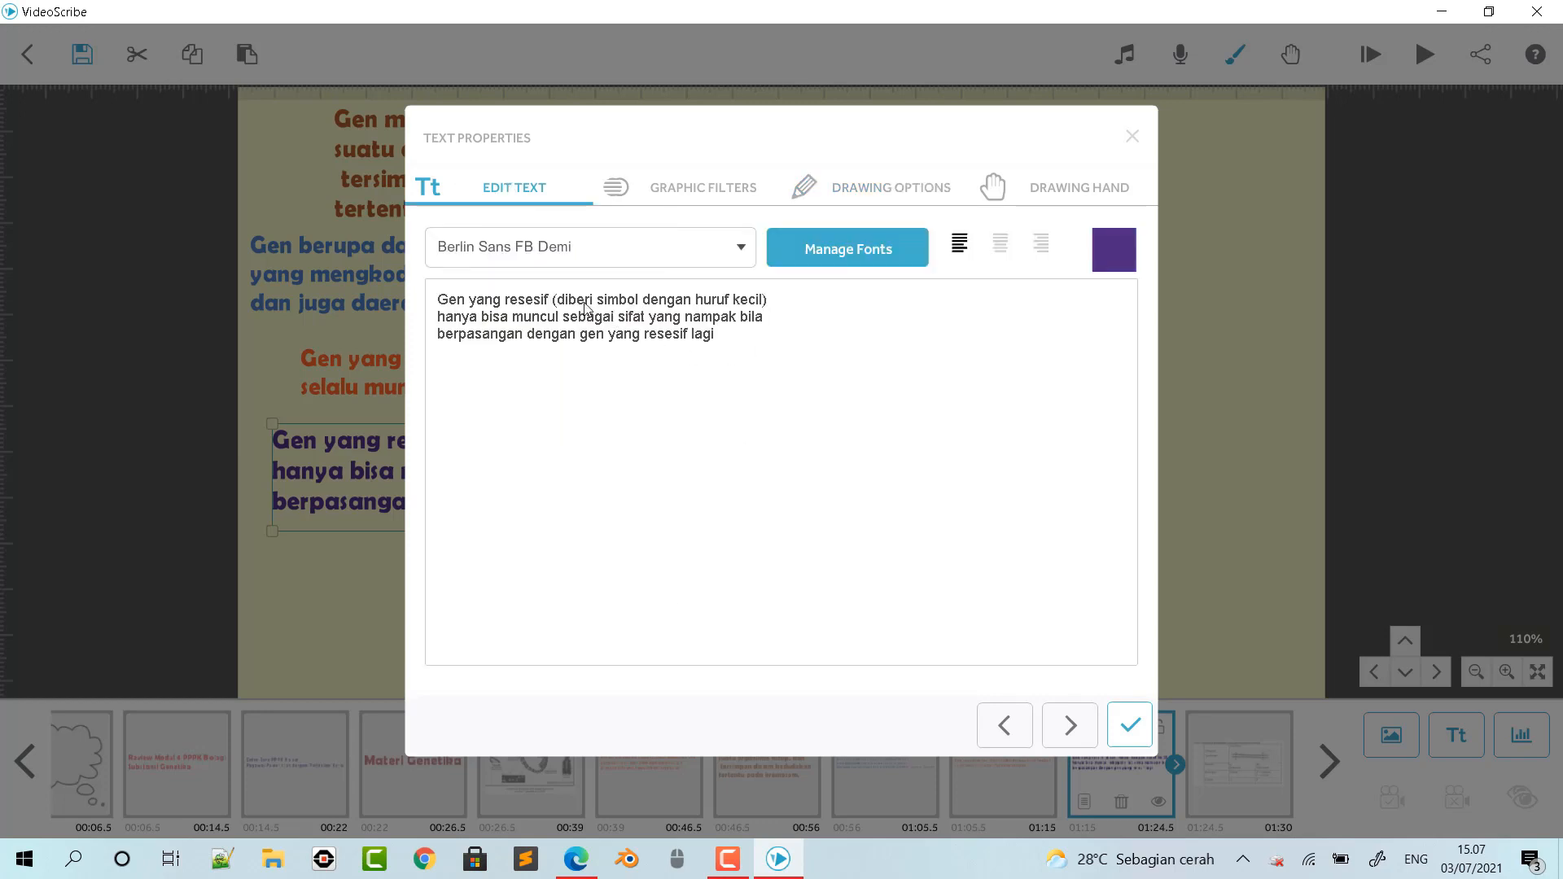
left_click(554, 300)
key("Return")
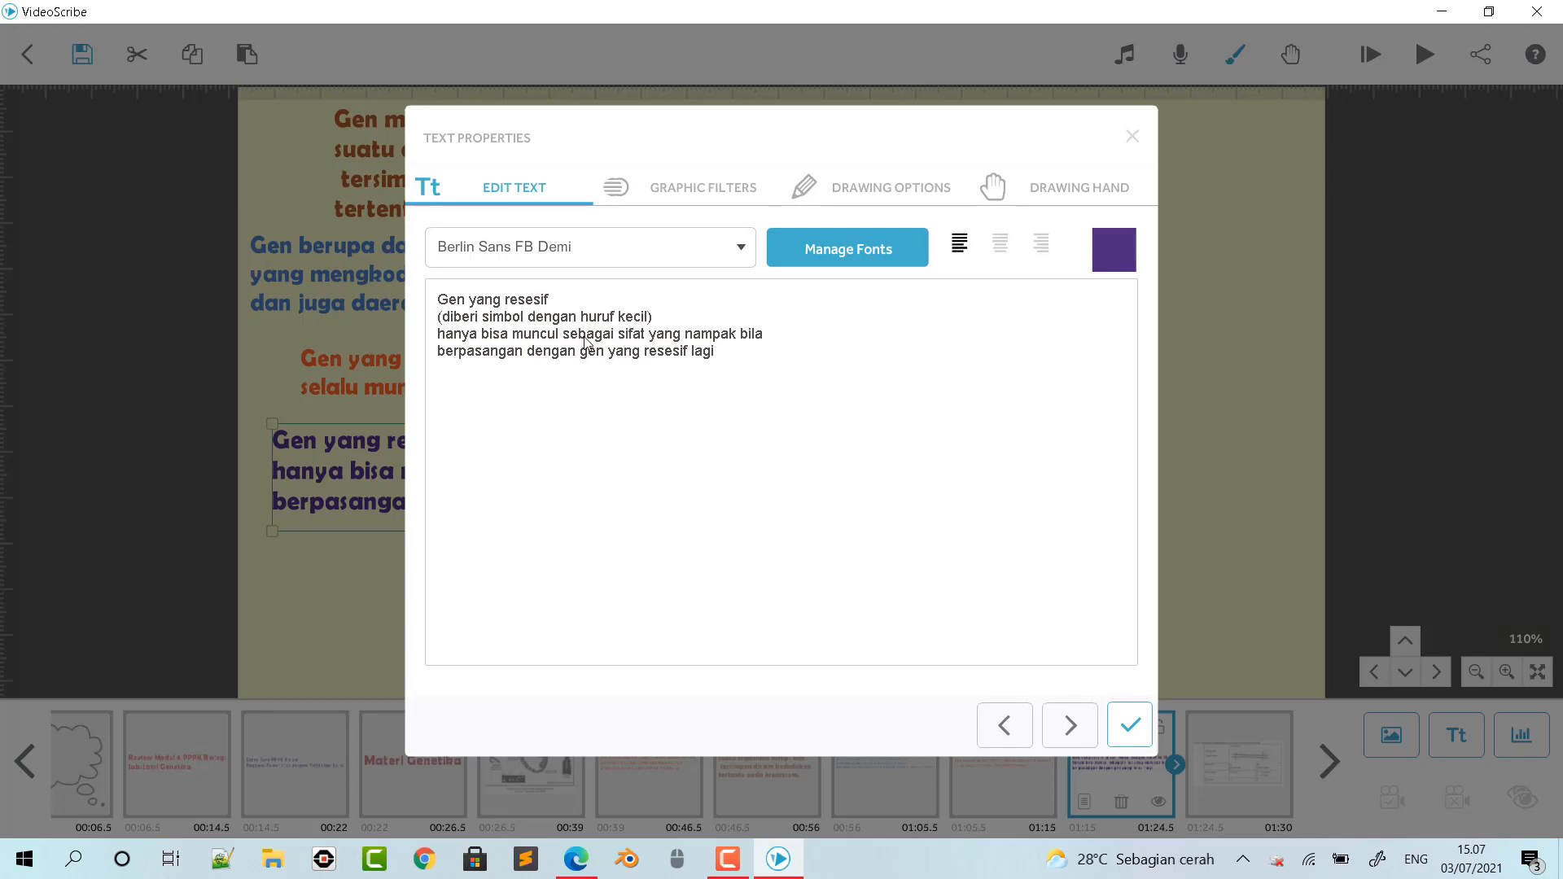
left_click(617, 335)
key("Return")
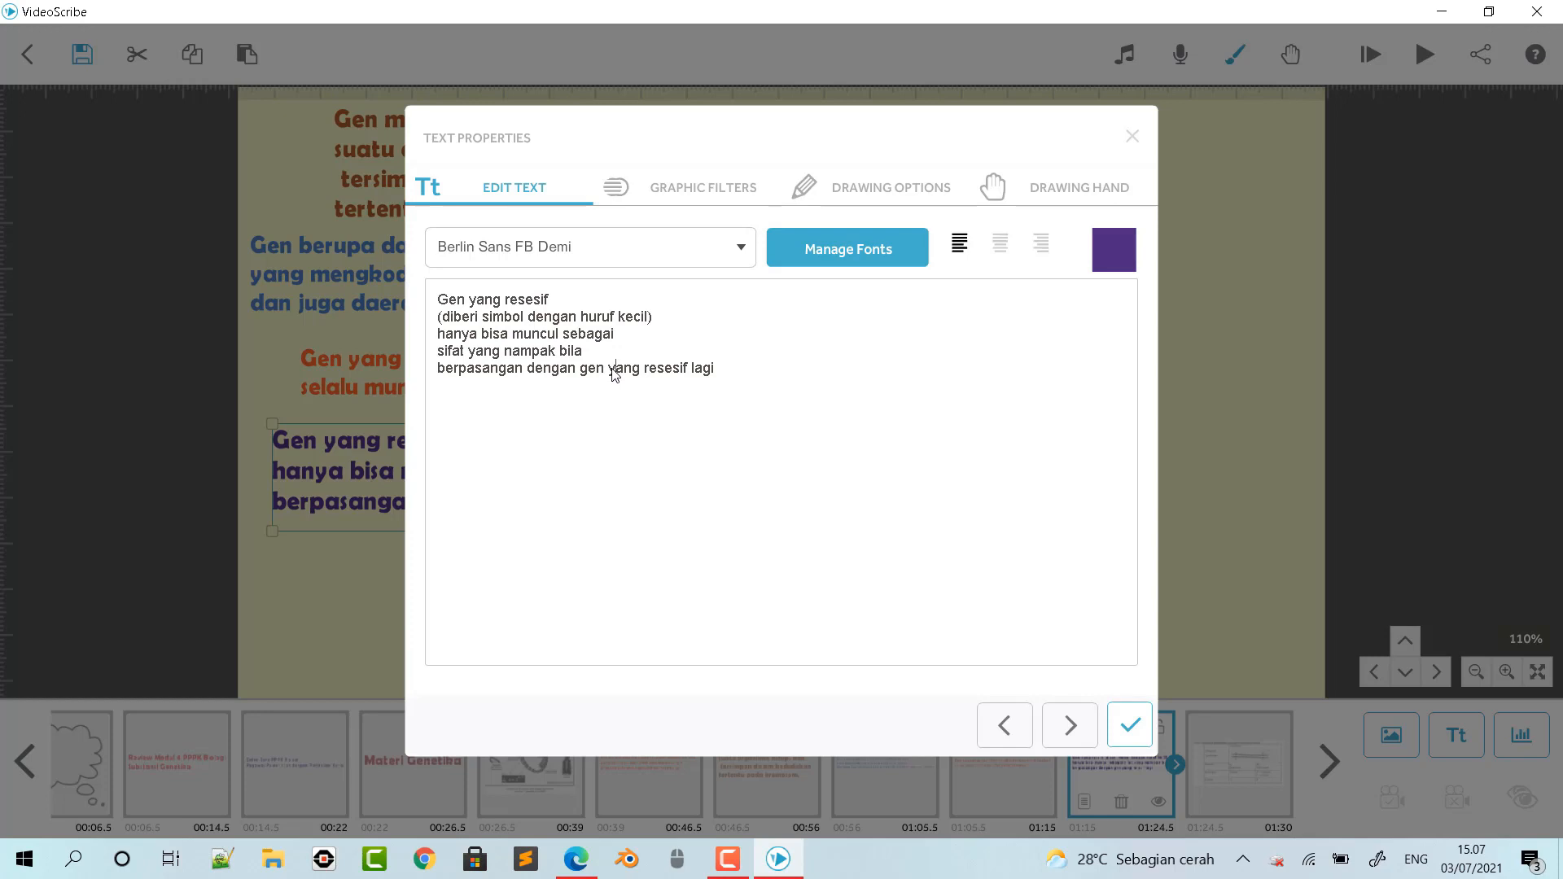
key("Return")
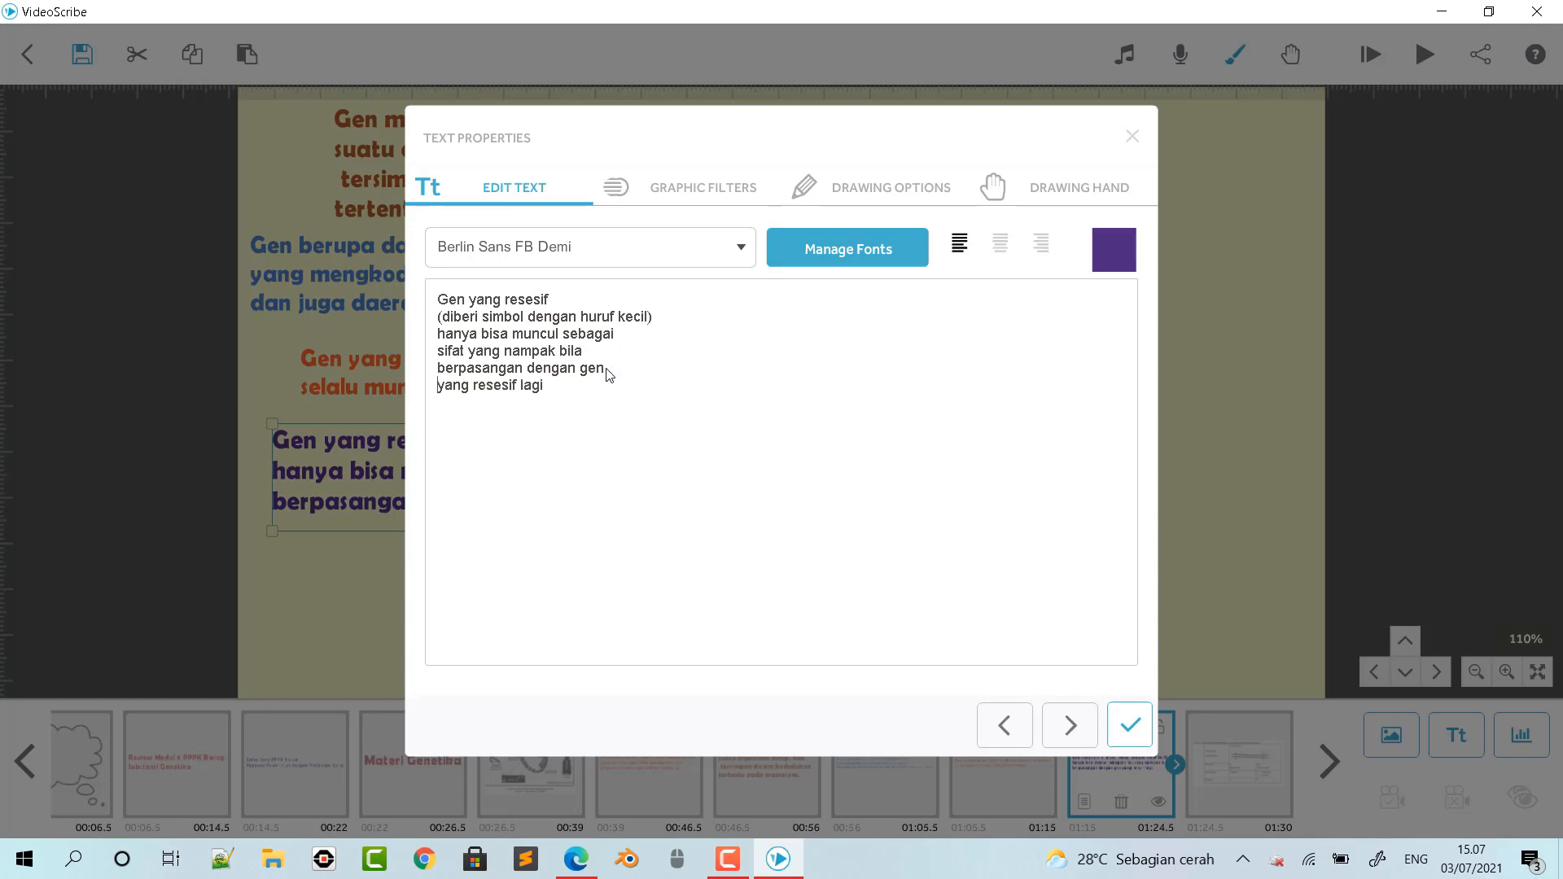
left_click(1132, 725)
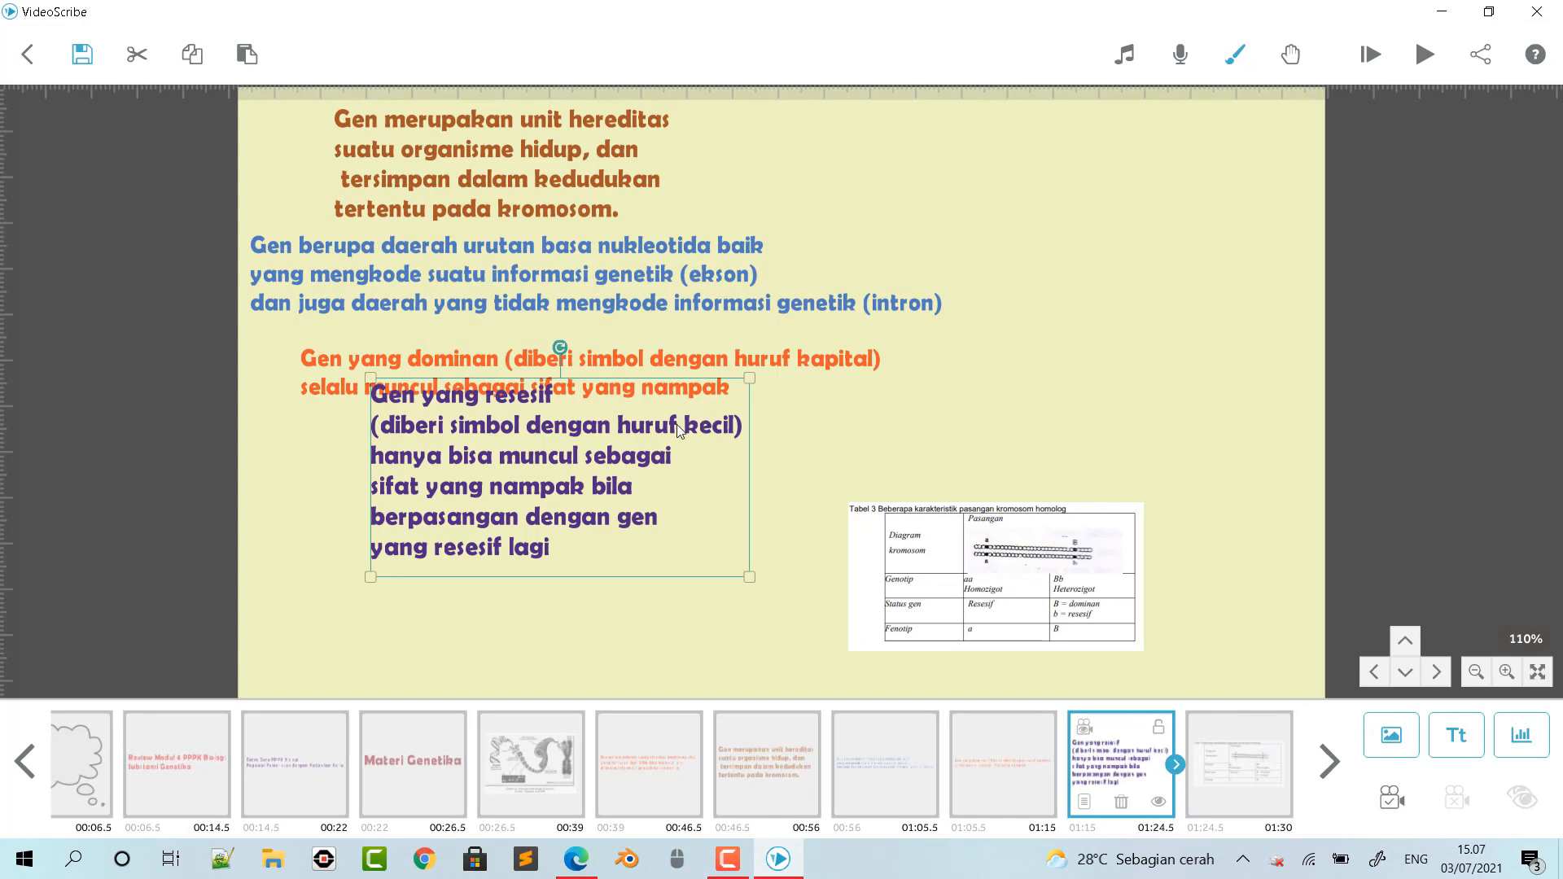
- Place the purple text below the orange text and the table picture to its right, stretching the picture taller and slightly wider
left_click_drag(676, 425, 593, 479)
left_click(932, 529)
left_click_drag(933, 528, 774, 511)
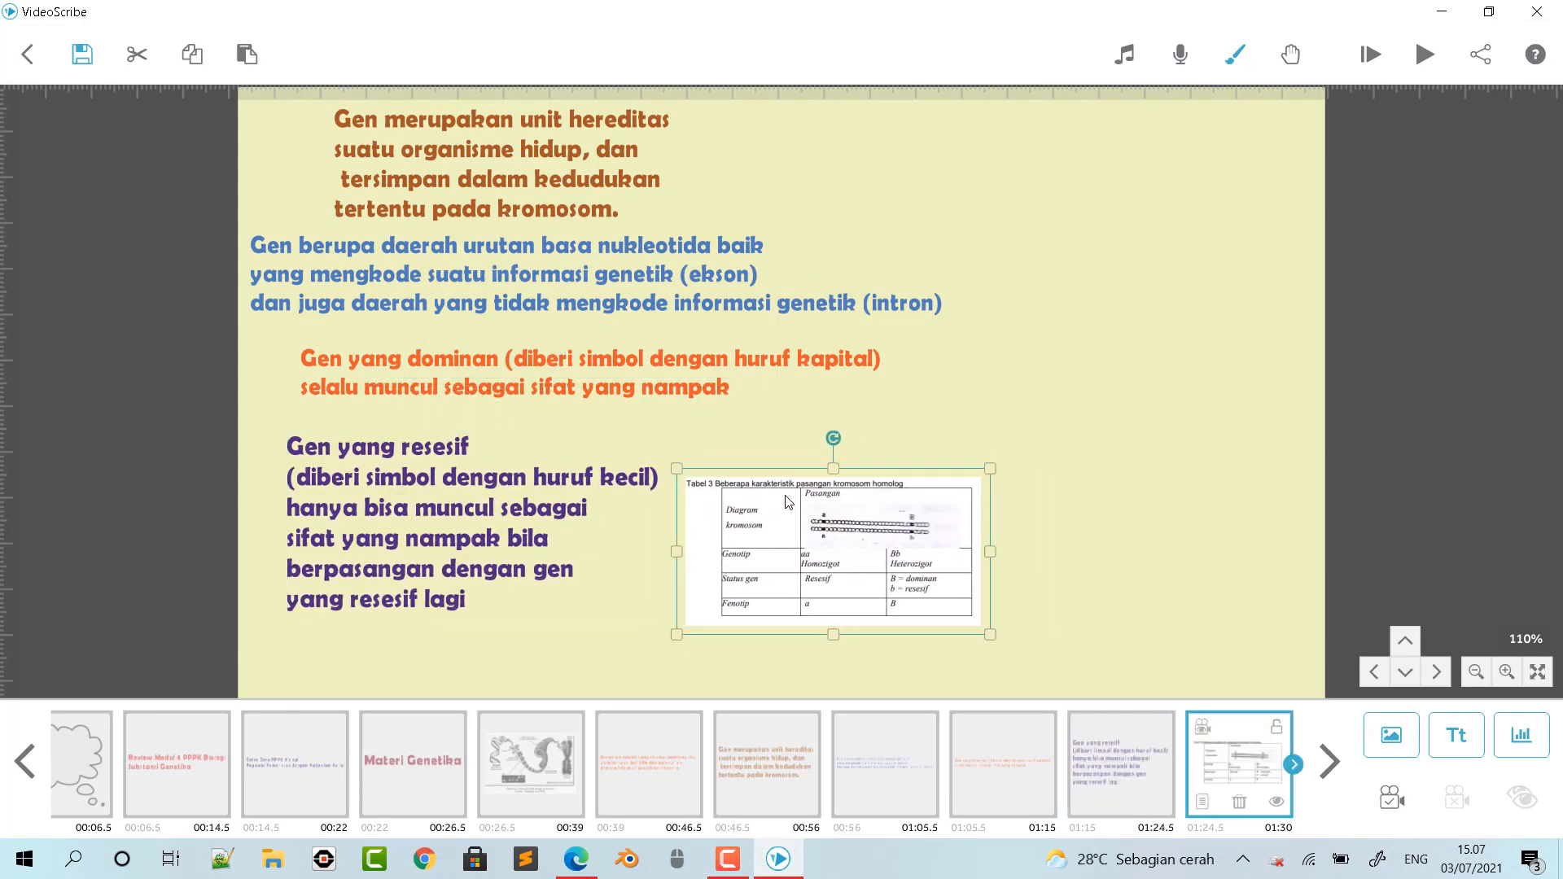
left_click_drag(835, 467, 830, 407)
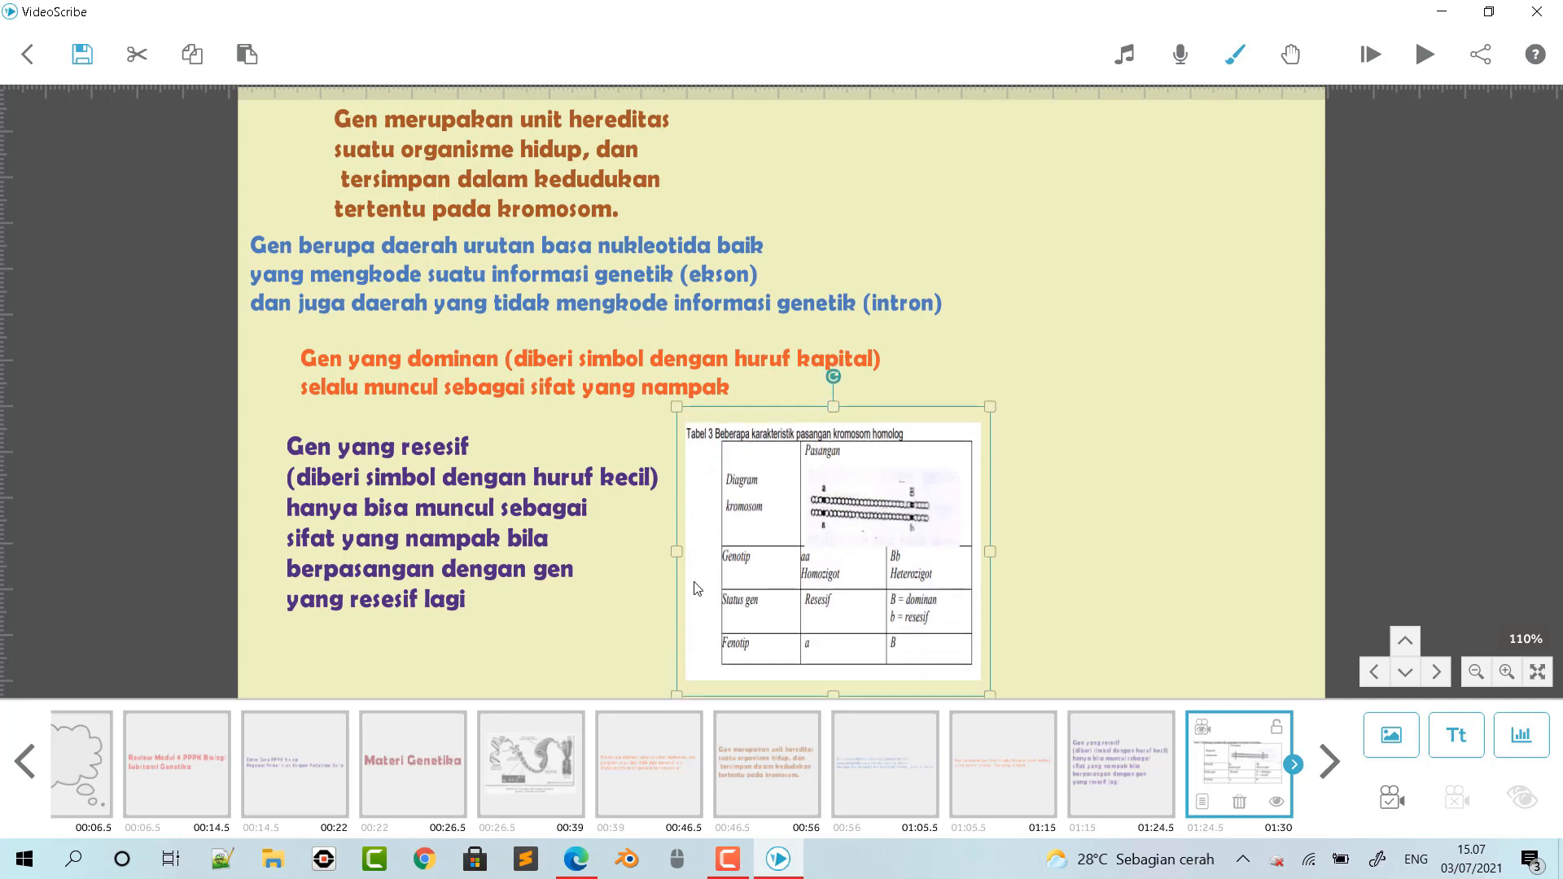
left_click_drag(676, 552, 662, 557)
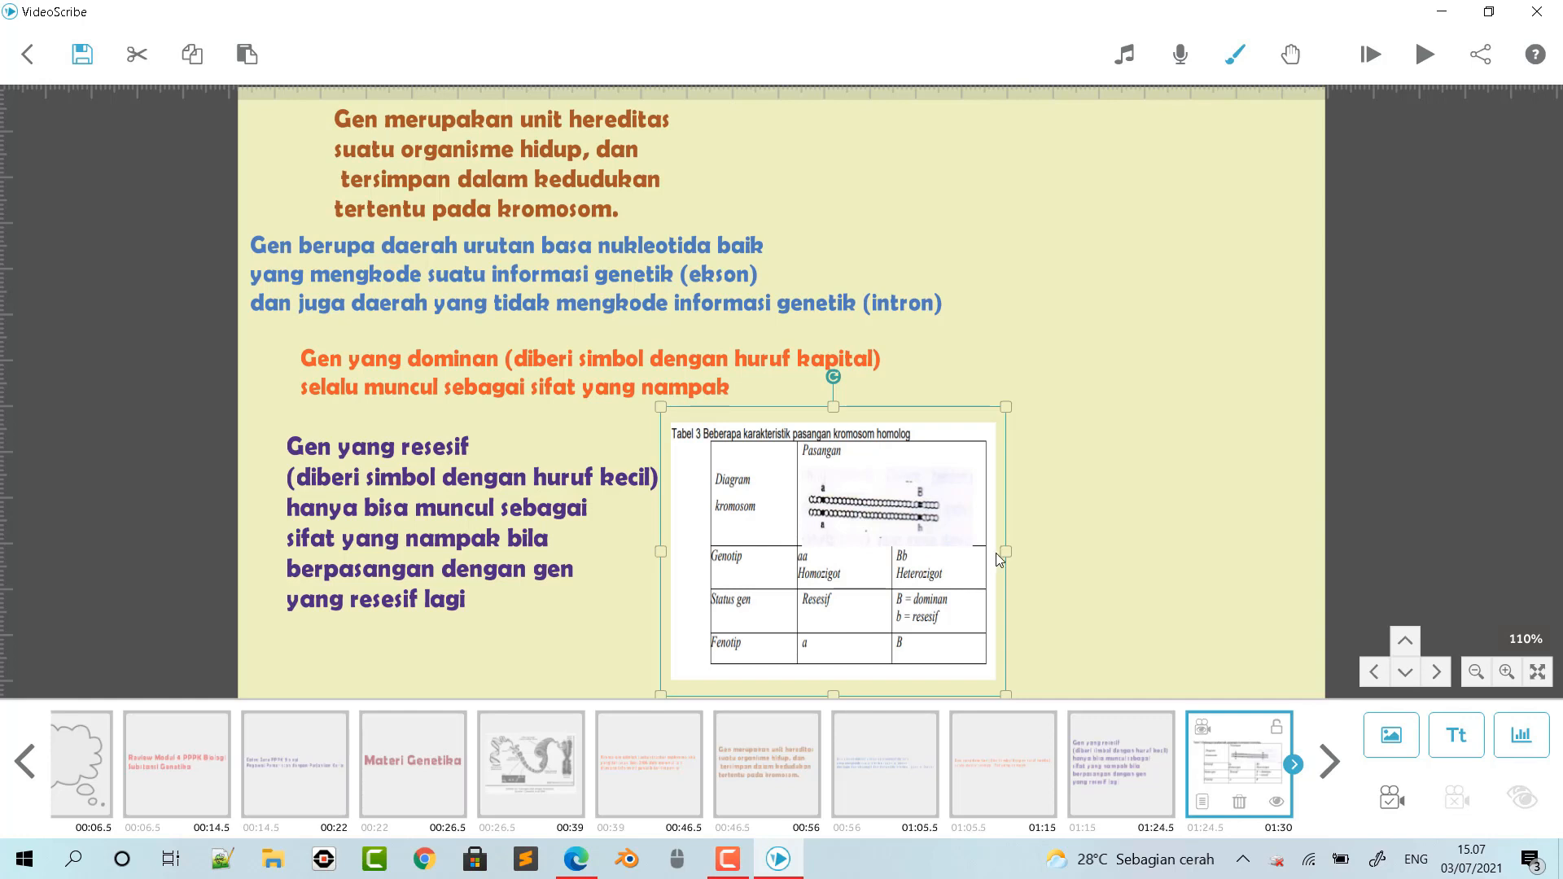
left_click_drag(987, 538, 985, 537)
left_click(530, 516)
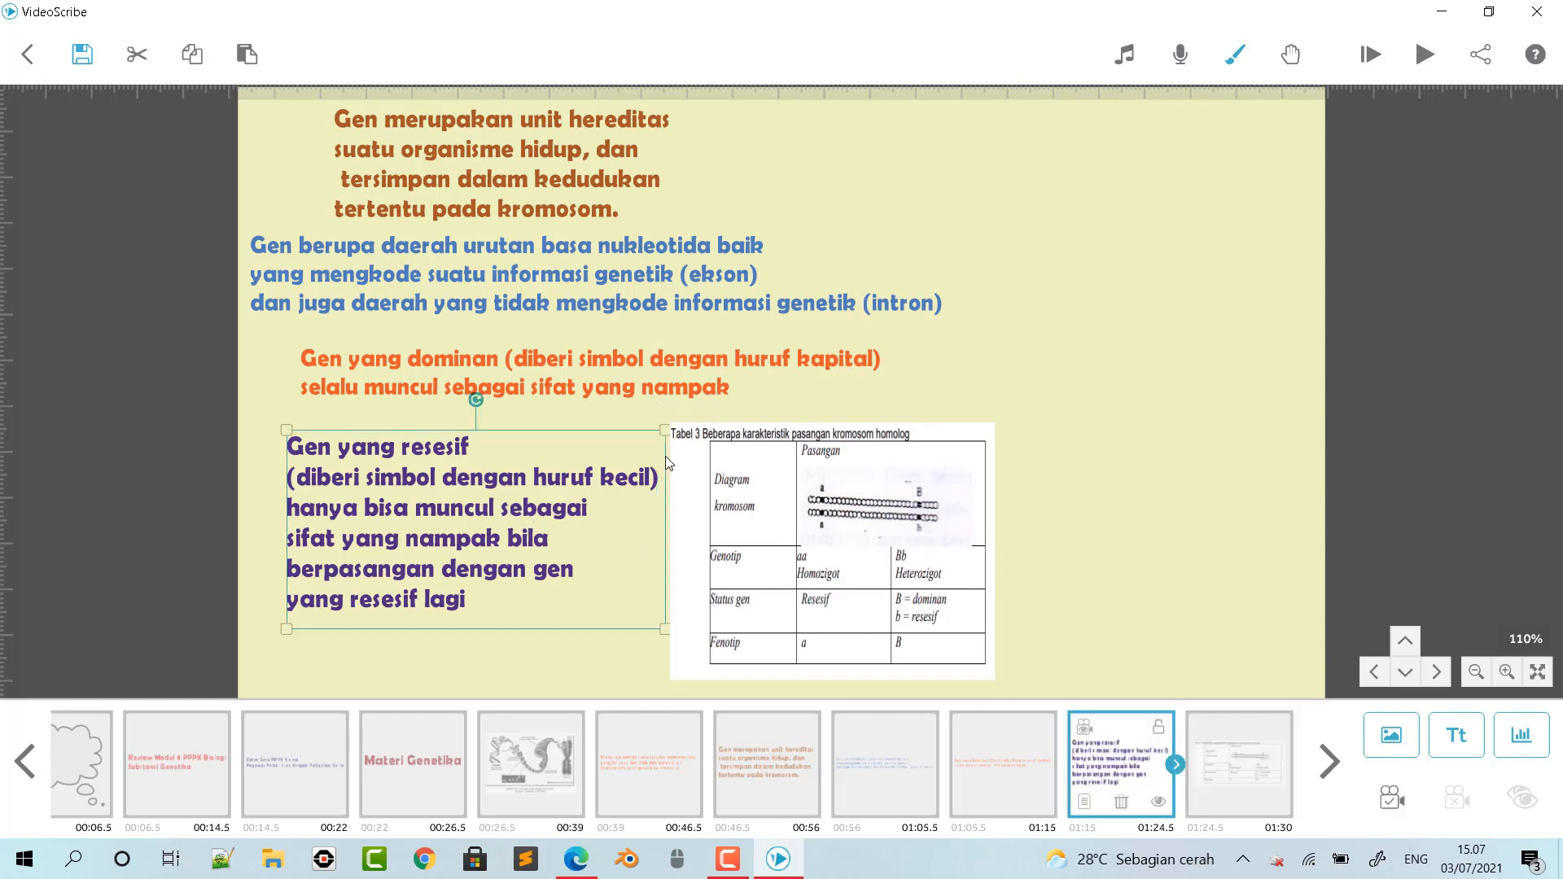
- Shrink the purple recessive gene text slightly and move it a little down and to the left
left_click_drag(661, 436, 657, 438)
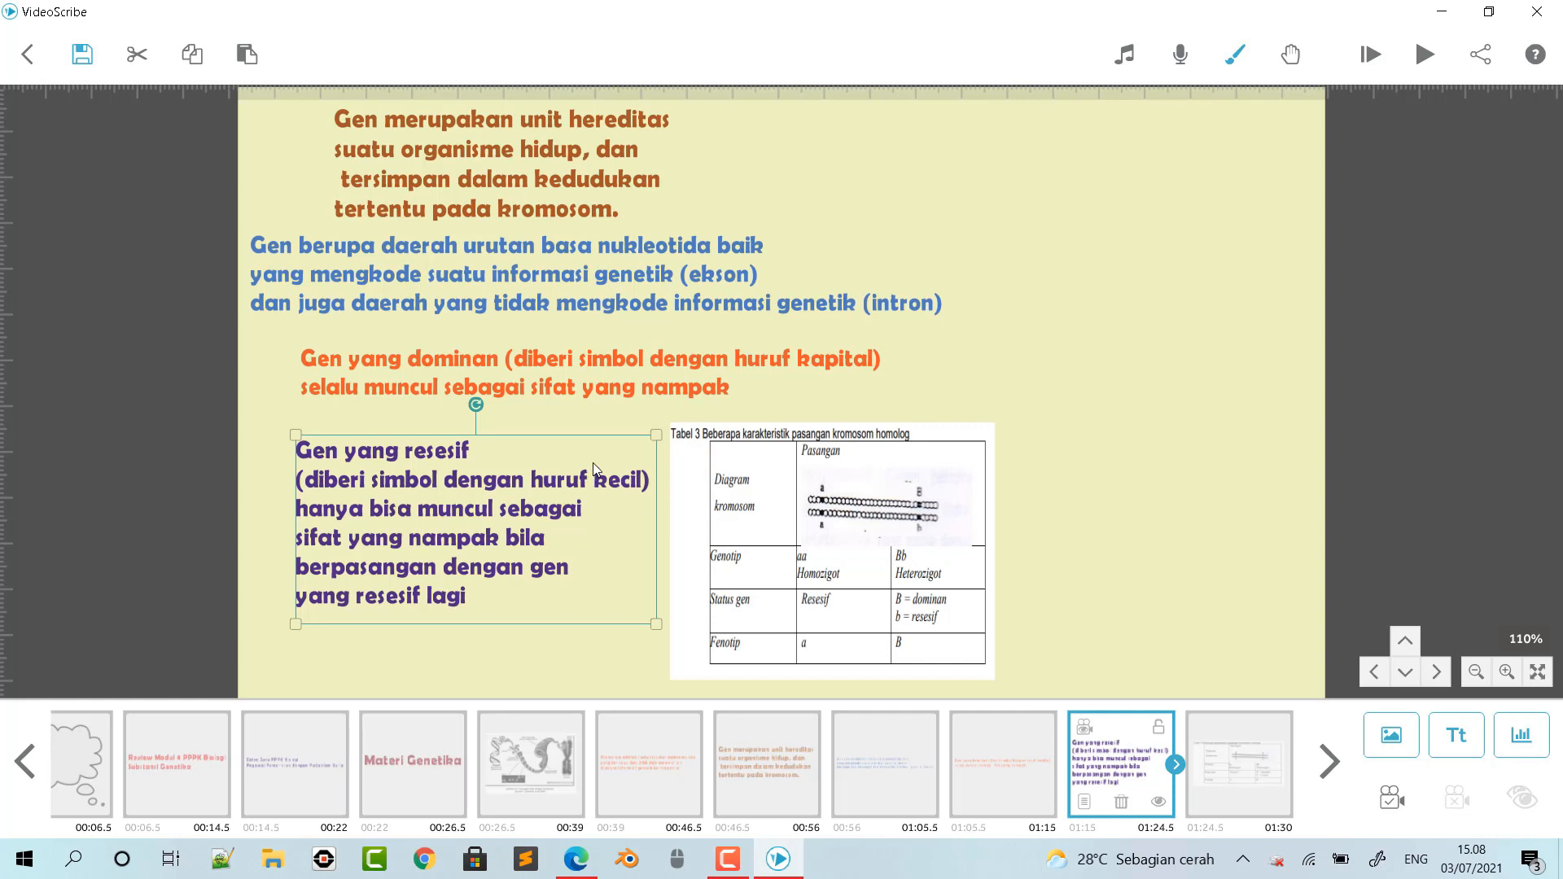
left_click_drag(598, 474, 587, 483)
- Set the camera to the current position for the brown, blue, orange and purple texts and the table picture, shifting the picture slightly left and down
left_click(599, 182)
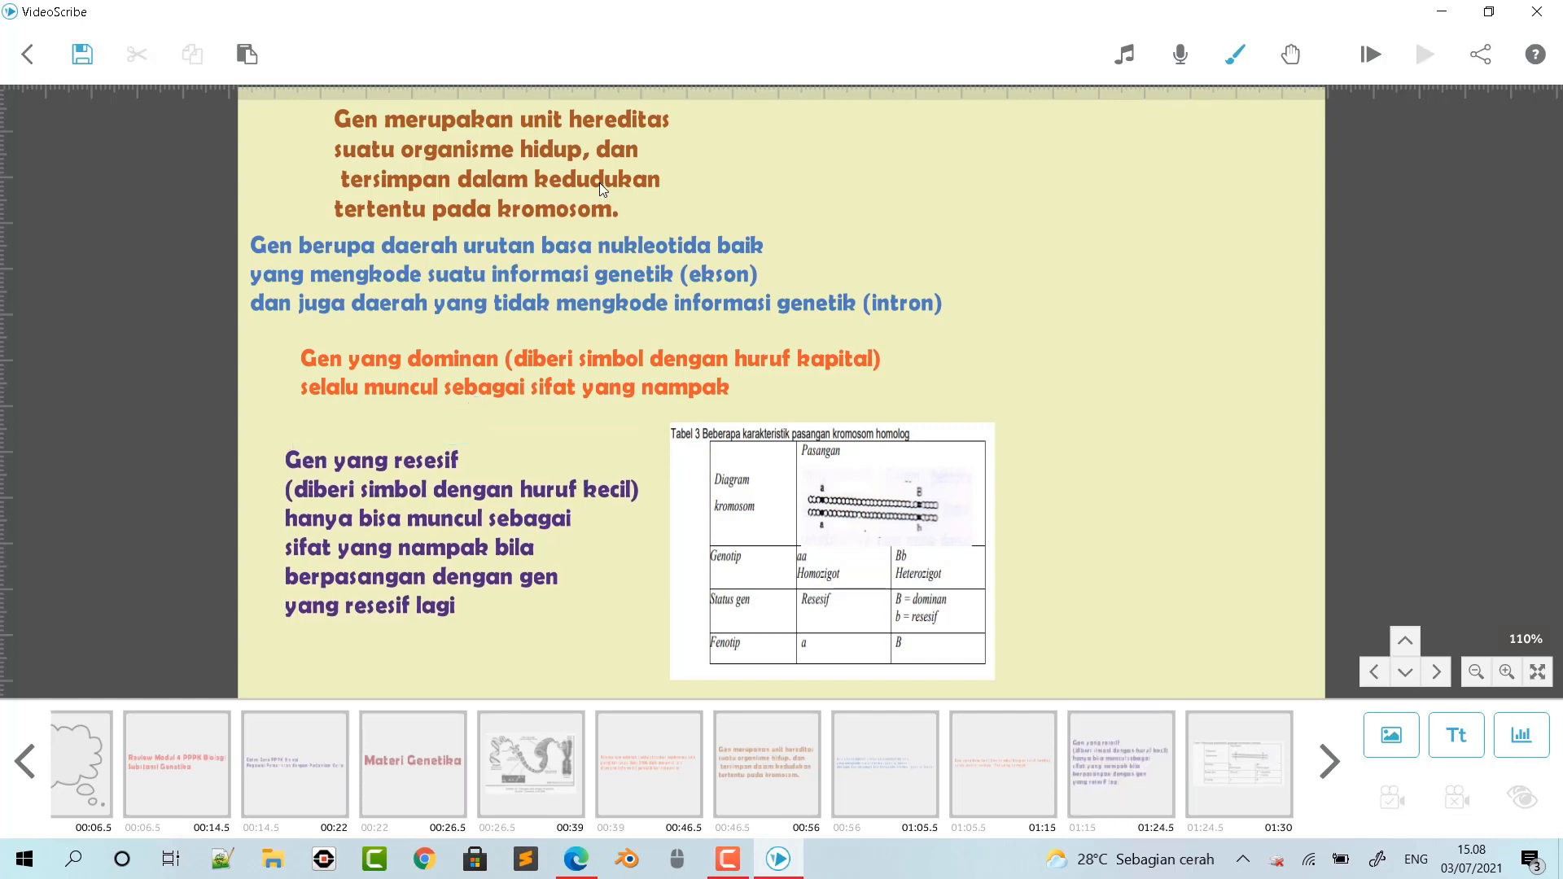
left_click(1404, 796)
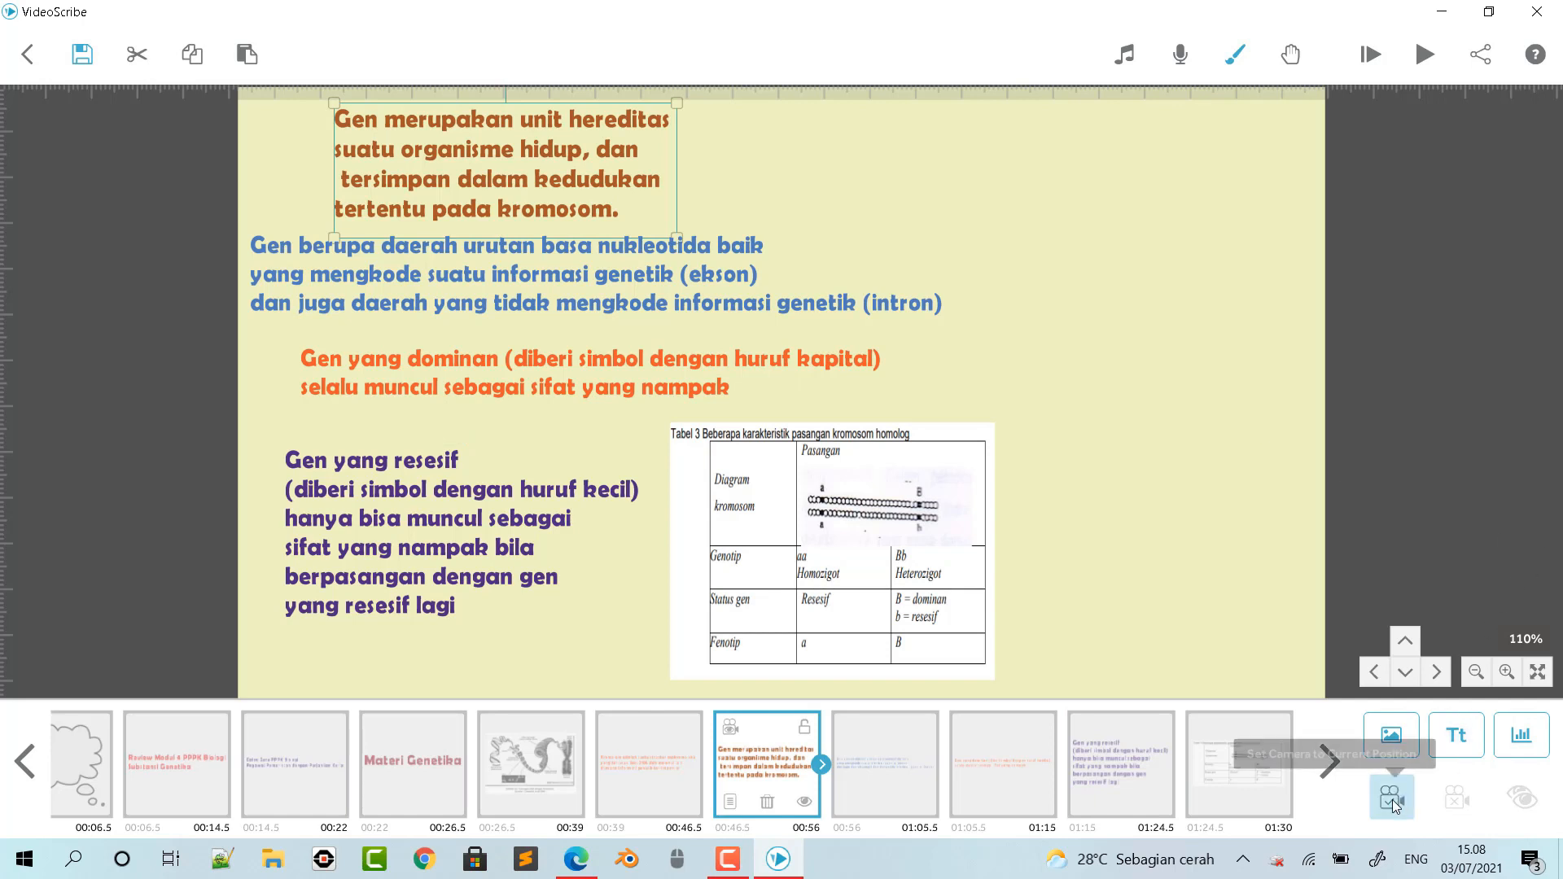
left_click(613, 265)
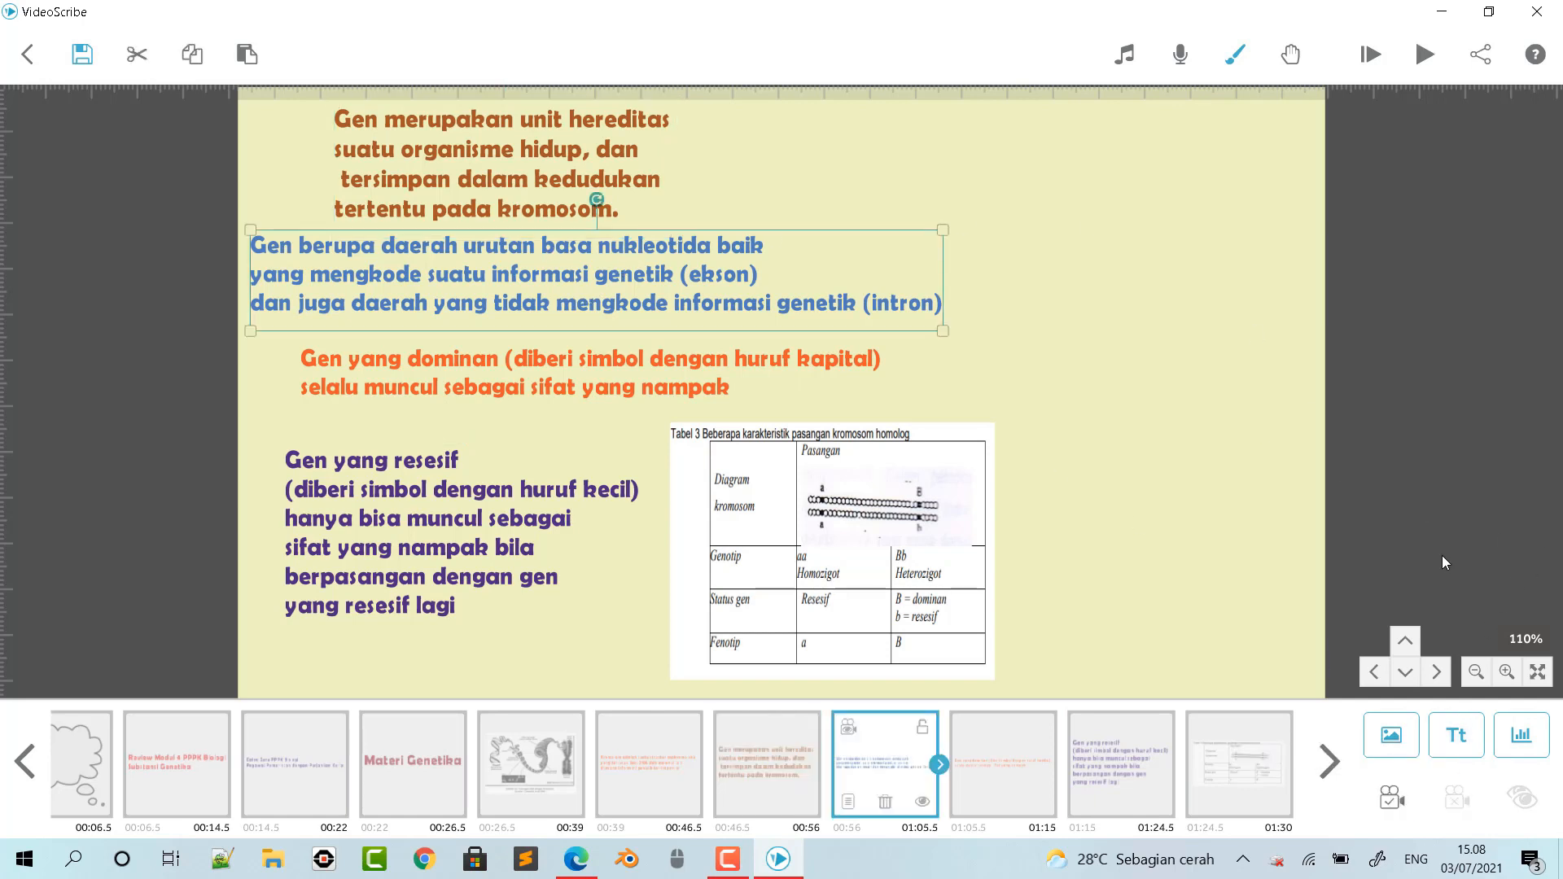
left_click(1405, 788)
left_click(656, 360)
left_click(1387, 796)
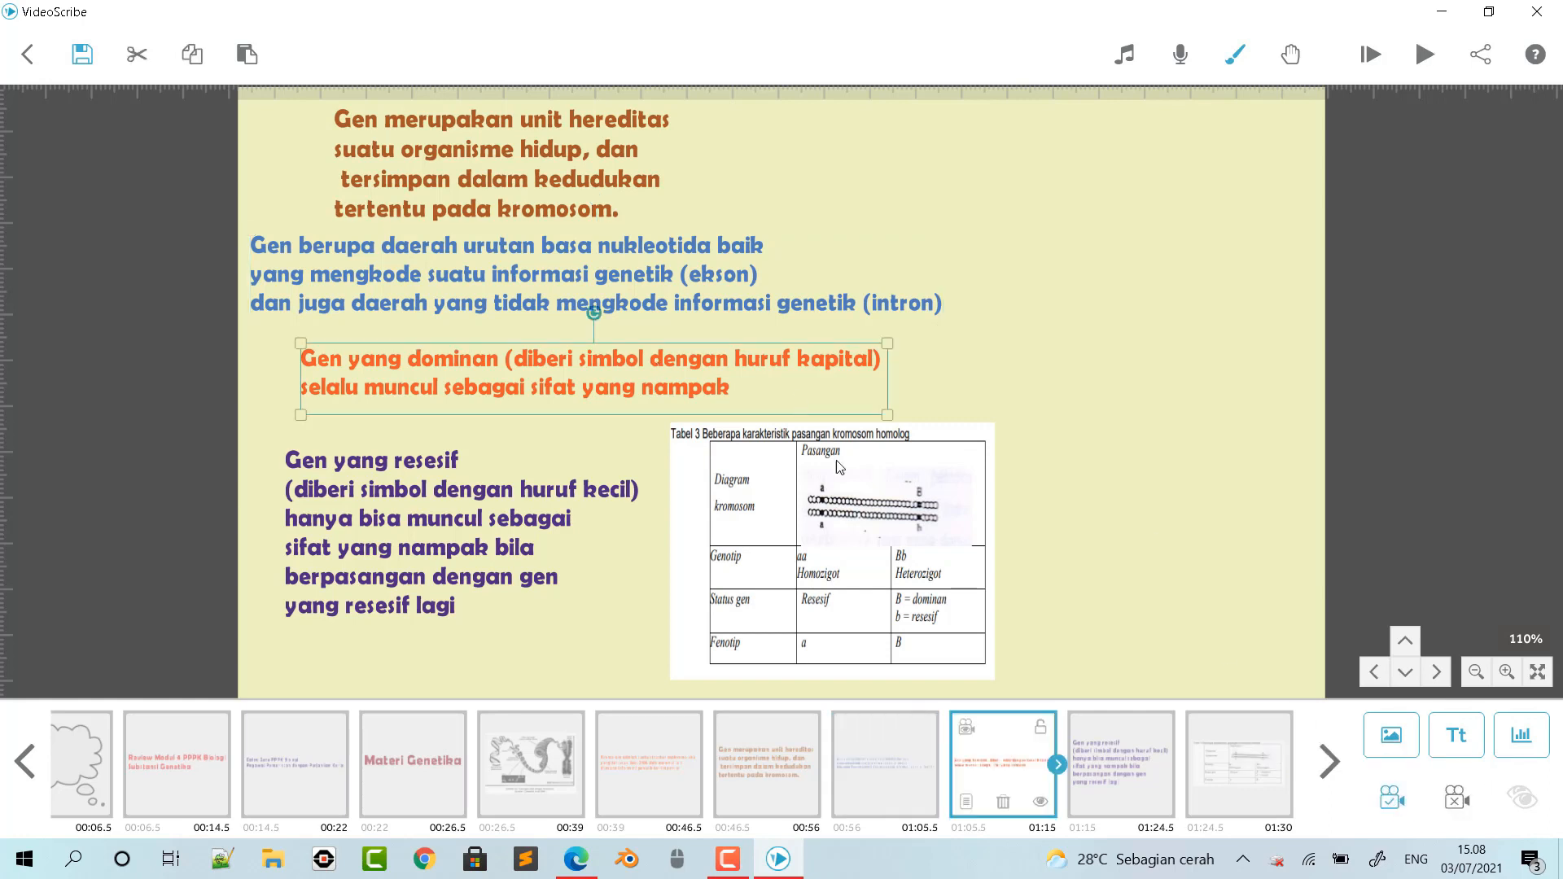
left_click(505, 498)
left_click(1387, 797)
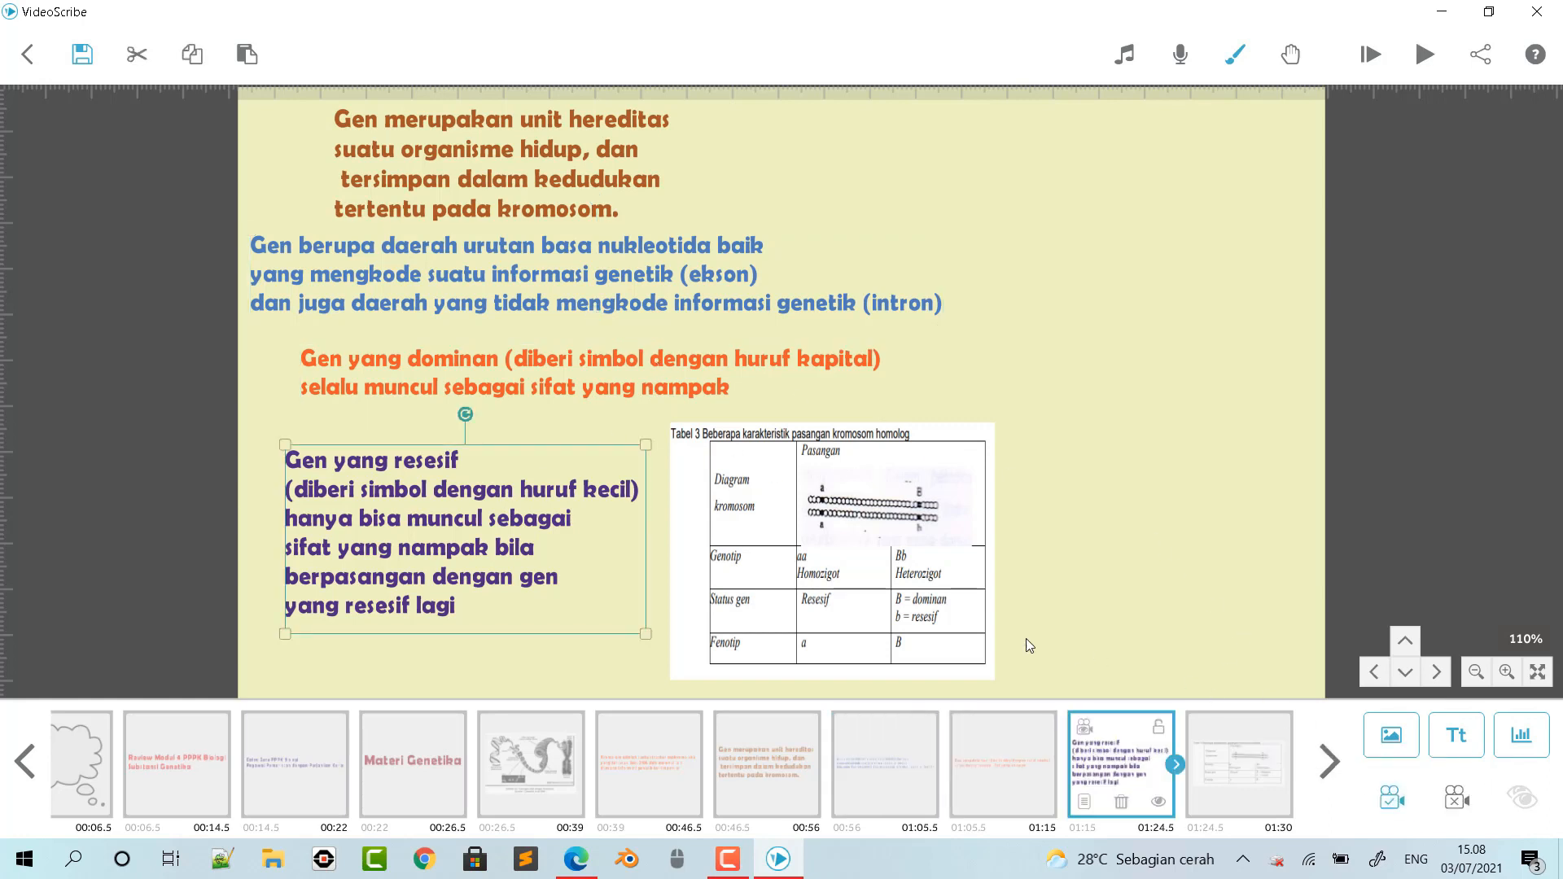
left_click(965, 630)
left_click(1391, 798)
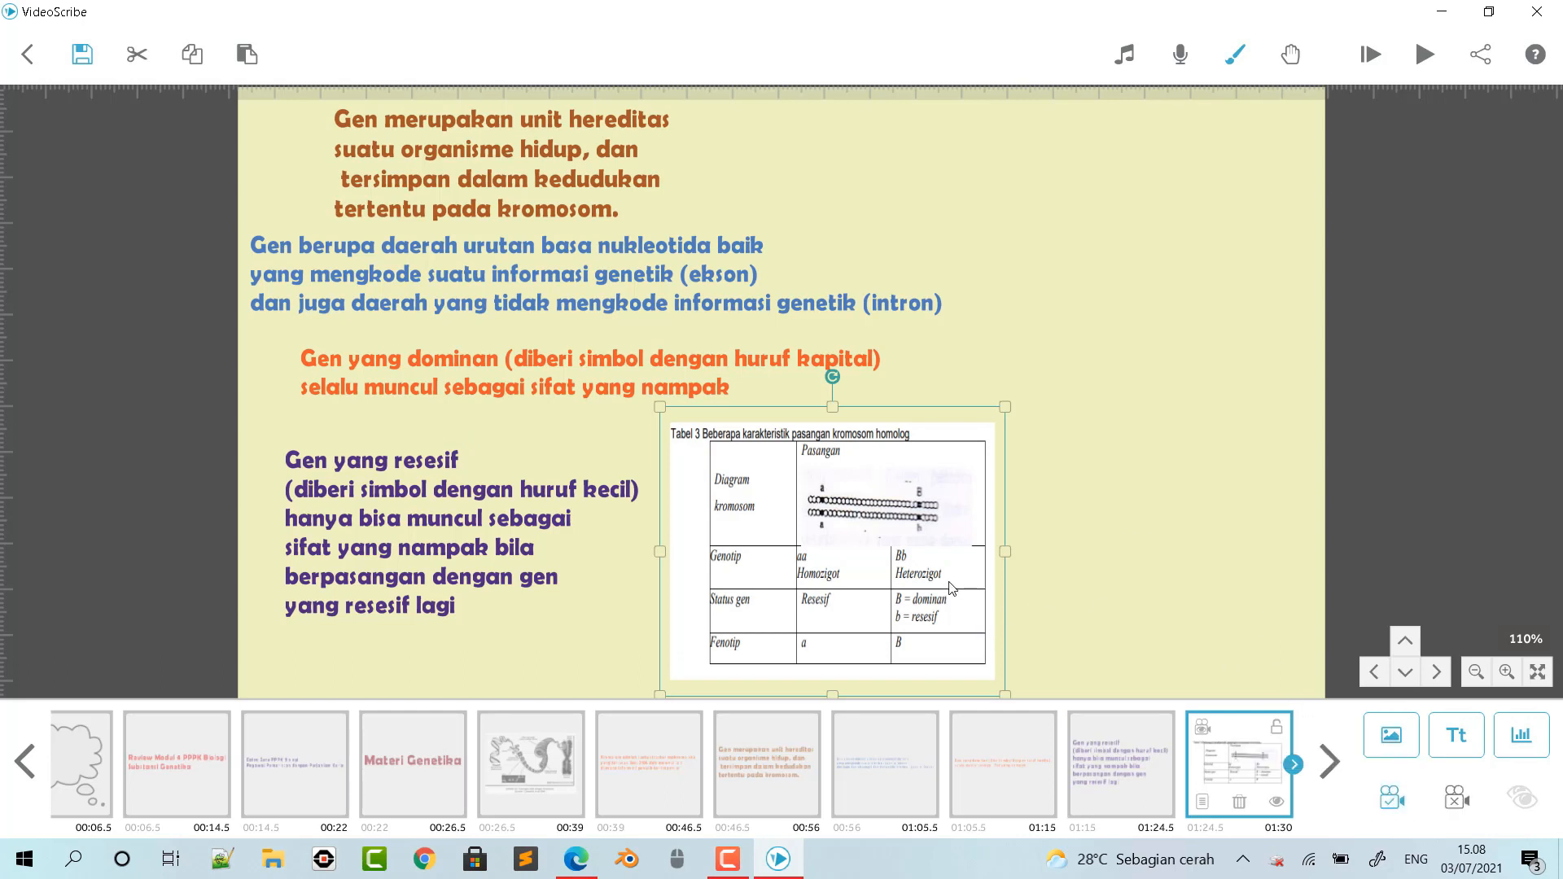
left_click_drag(950, 586, 919, 597)
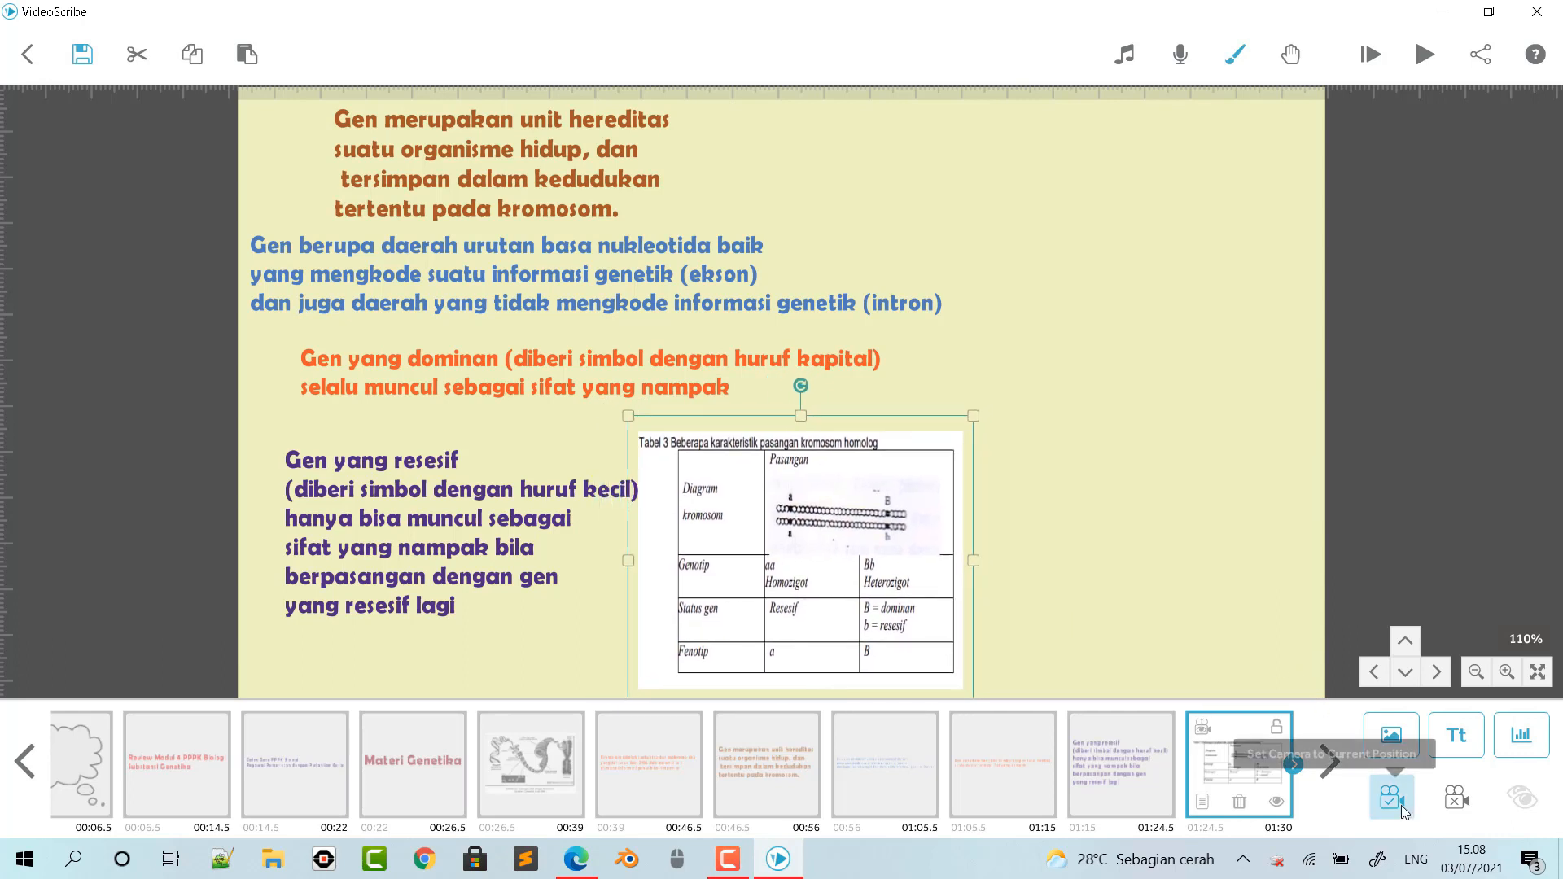
- Set the brown gene definition text's timing to 4.0 s animate, 2.0 s pause and 2.0 s transition
double_click(613, 148)
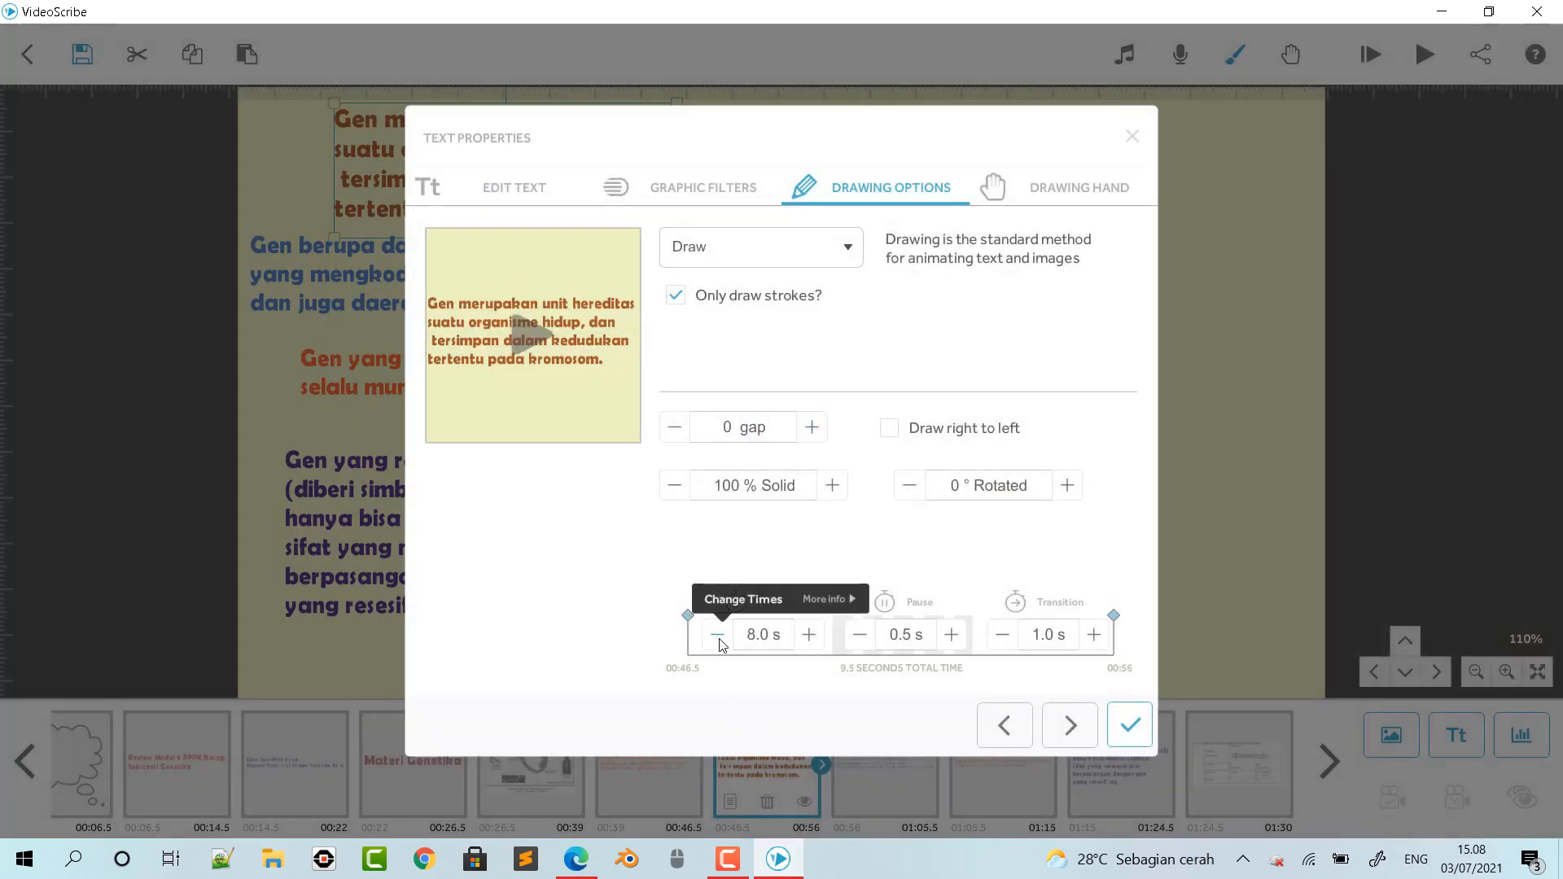
left_click(718, 635)
left_click(718, 635)
left_click(718, 635)
left_click(718, 635)
left_click(718, 635)
left_click(717, 635)
left_click(718, 635)
left_click(718, 635)
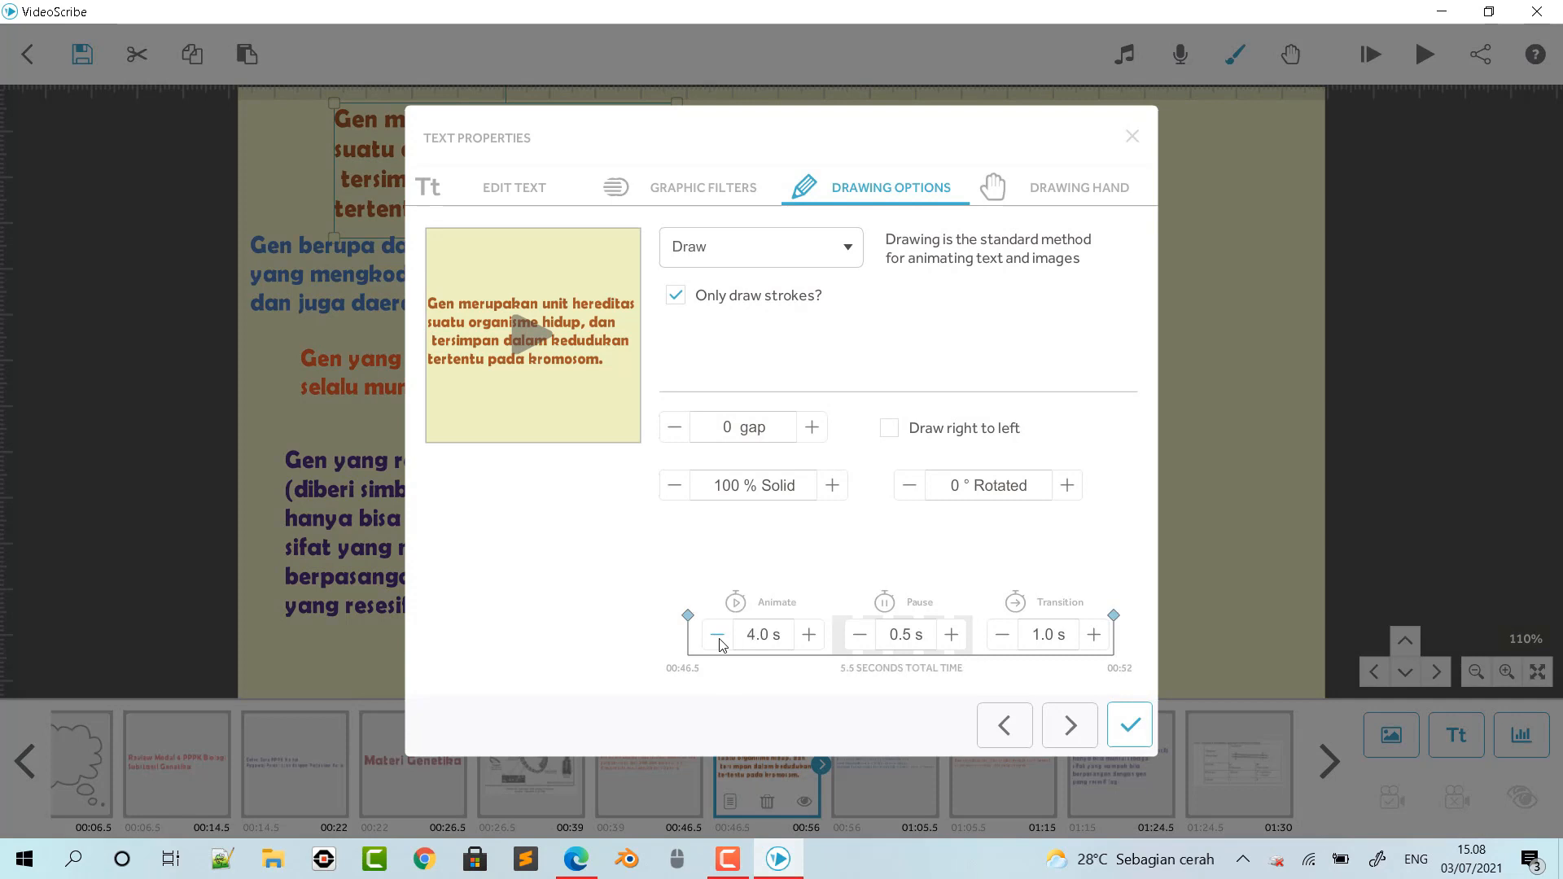
left_click(952, 635)
left_click(951, 635)
left_click(952, 634)
left_click(1094, 634)
left_click(1094, 635)
left_click(1129, 724)
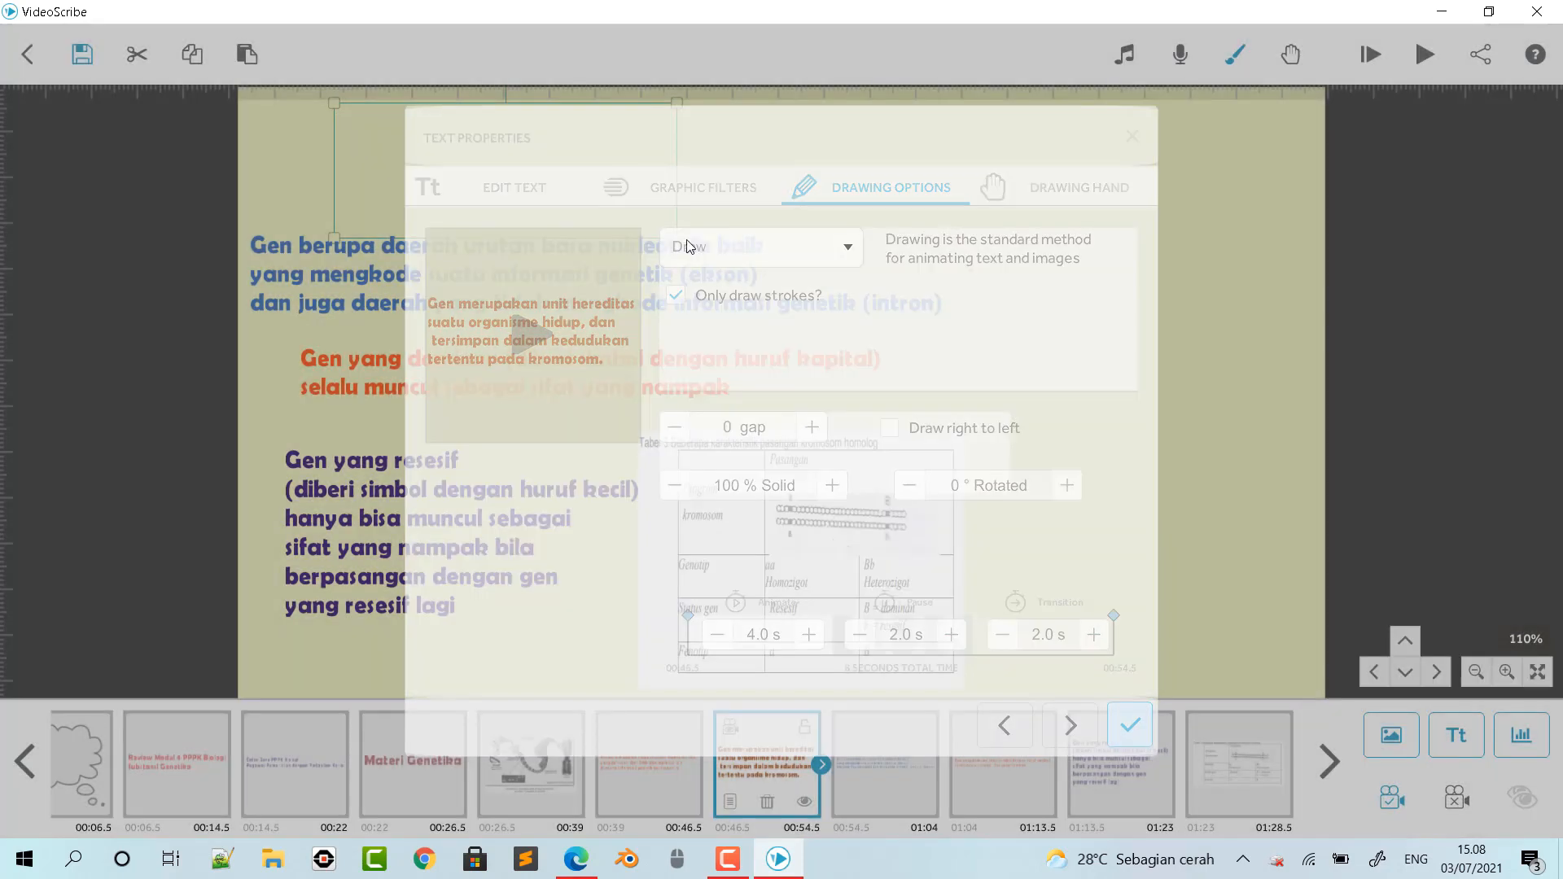
- Set the blue nucleotide sequence text's timing to 4.0 s animate, 2.0 s pause and 2.0 s transition
double_click(588, 262)
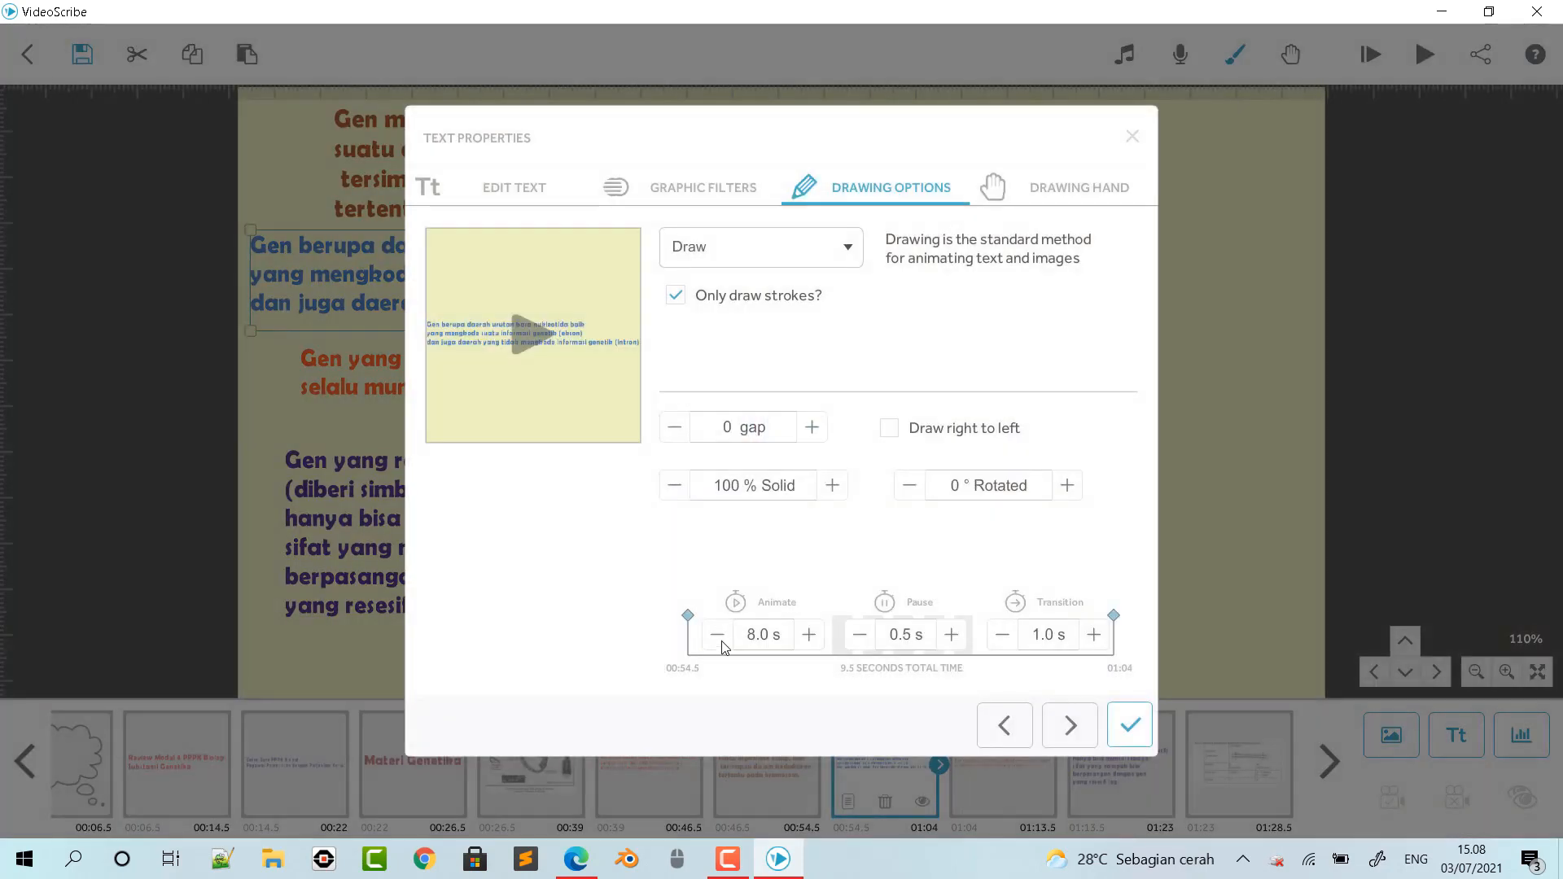
left_click(717, 634)
left_click(717, 635)
left_click(717, 635)
left_click(717, 635)
left_click(951, 635)
left_click(951, 635)
left_click(1093, 635)
left_click(1093, 635)
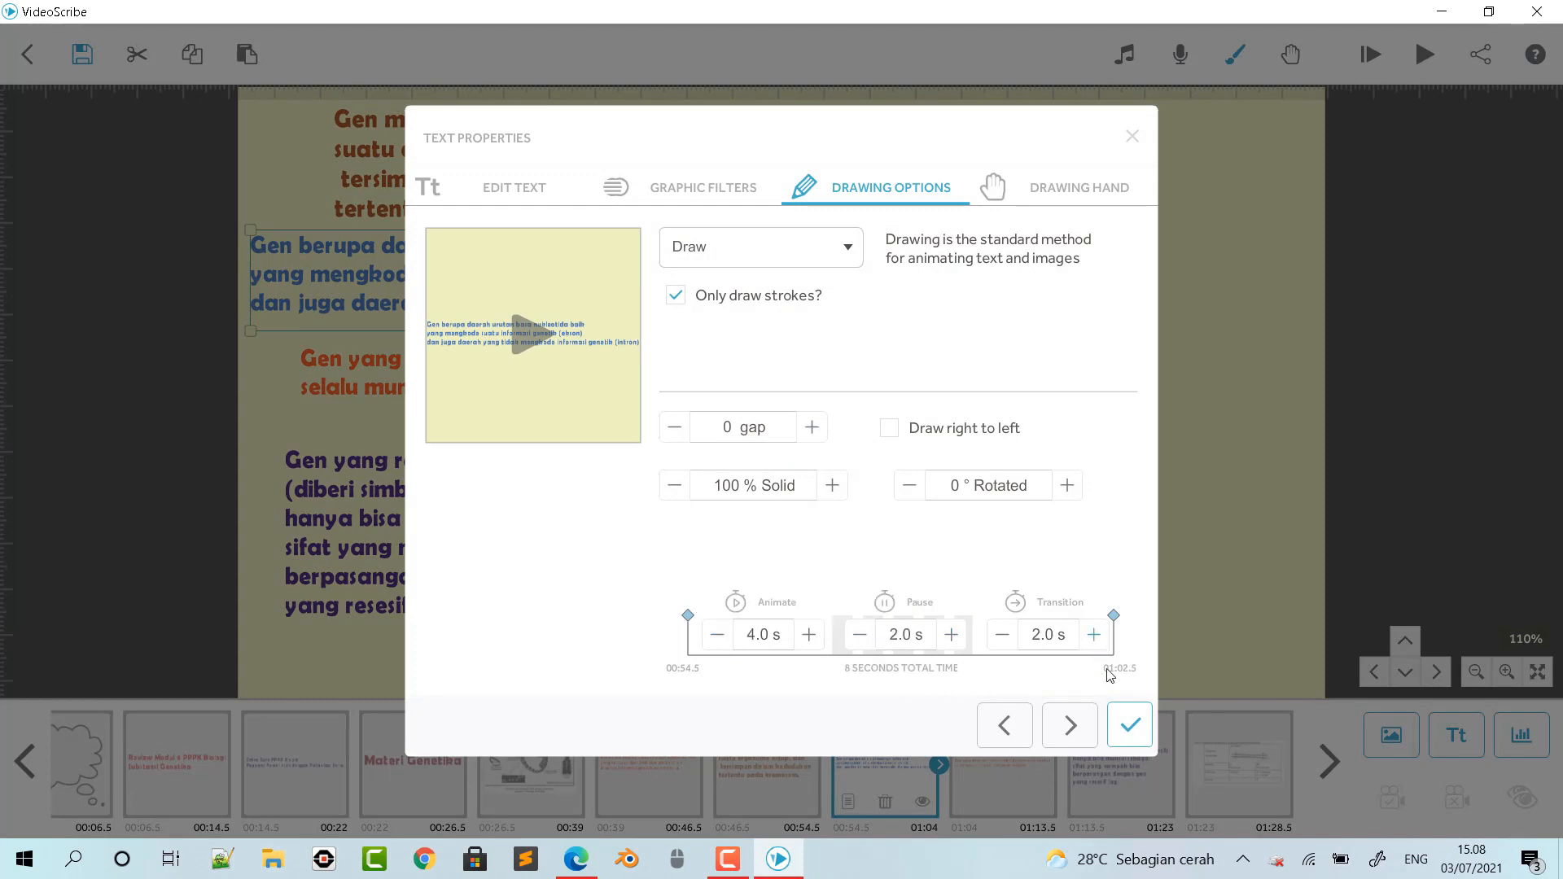
left_click(1128, 724)
- Set the orange dominant gene text's timing to 4.0 s animate, 2.0 s pause and 2.0 s transition
left_click(628, 395)
double_click(628, 394)
left_click(717, 635)
left_click(717, 635)
left_click(717, 635)
left_click(717, 635)
left_click(717, 635)
left_click(718, 635)
left_click(717, 635)
left_click(717, 635)
left_click(808, 635)
left_click(951, 635)
left_click(951, 635)
left_click(951, 635)
left_click(1094, 635)
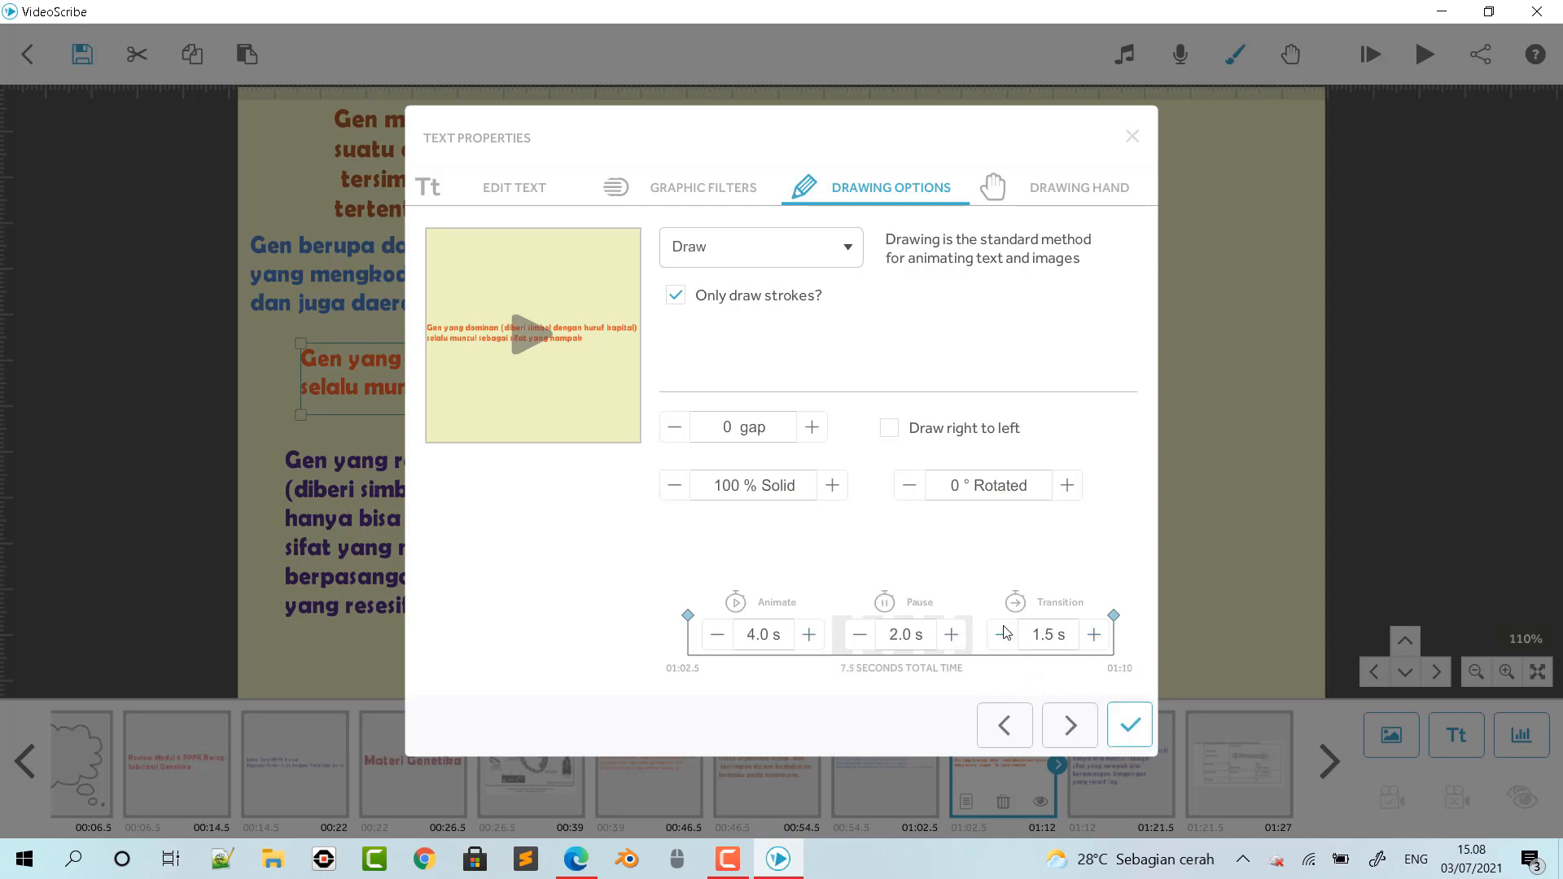
left_click(1094, 635)
left_click(1120, 726)
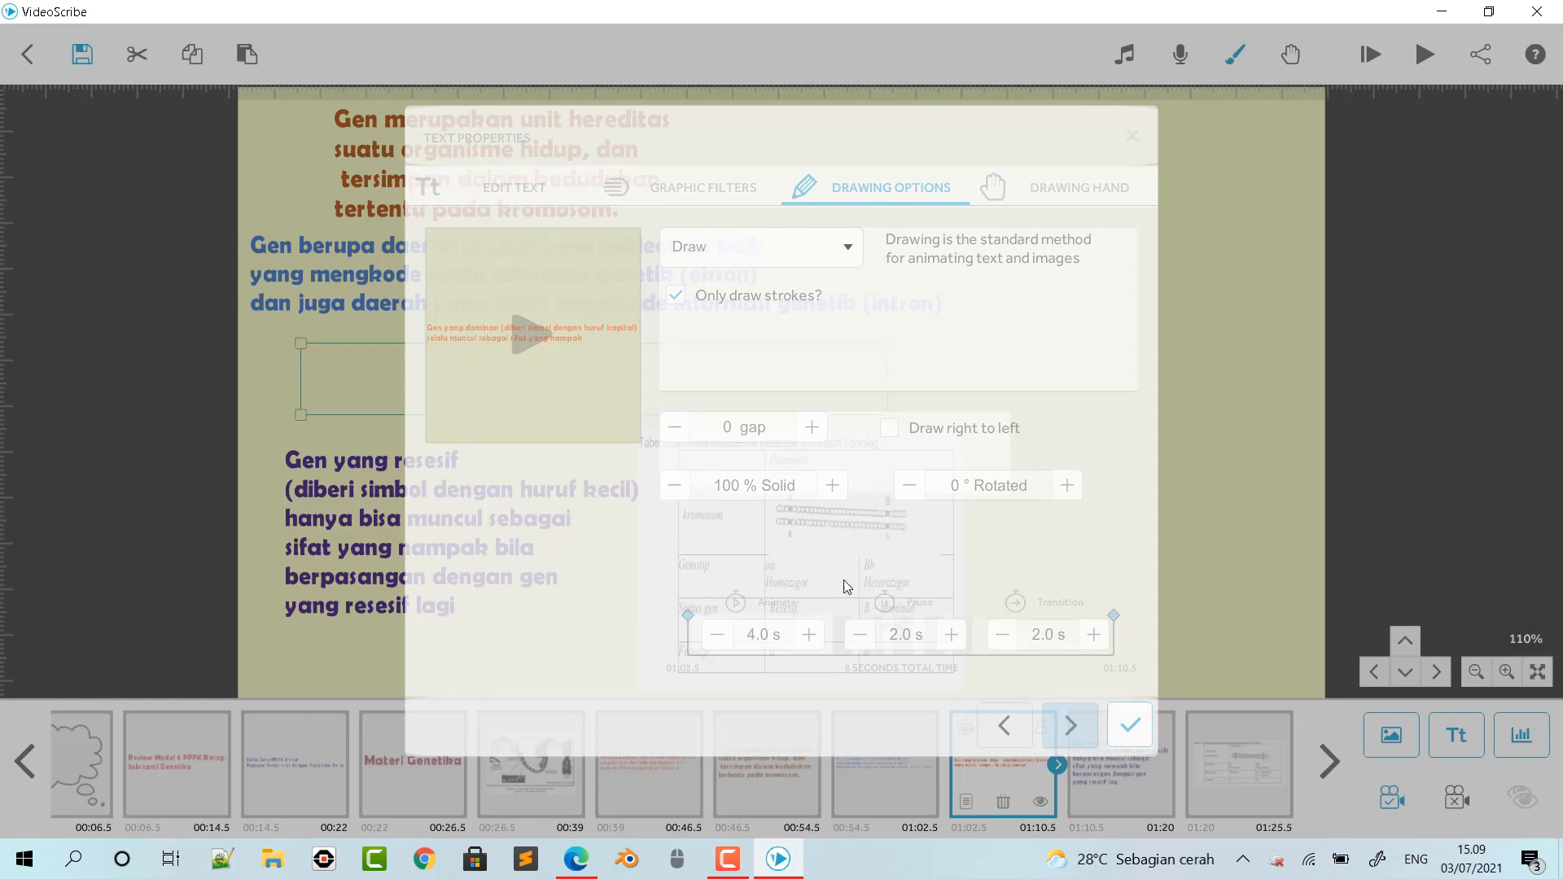
- Set the purple recessive gene text's timing to 4.0 s animate, 2.0 s pause and 2.0 s transition
left_click(530, 501)
double_click(529, 502)
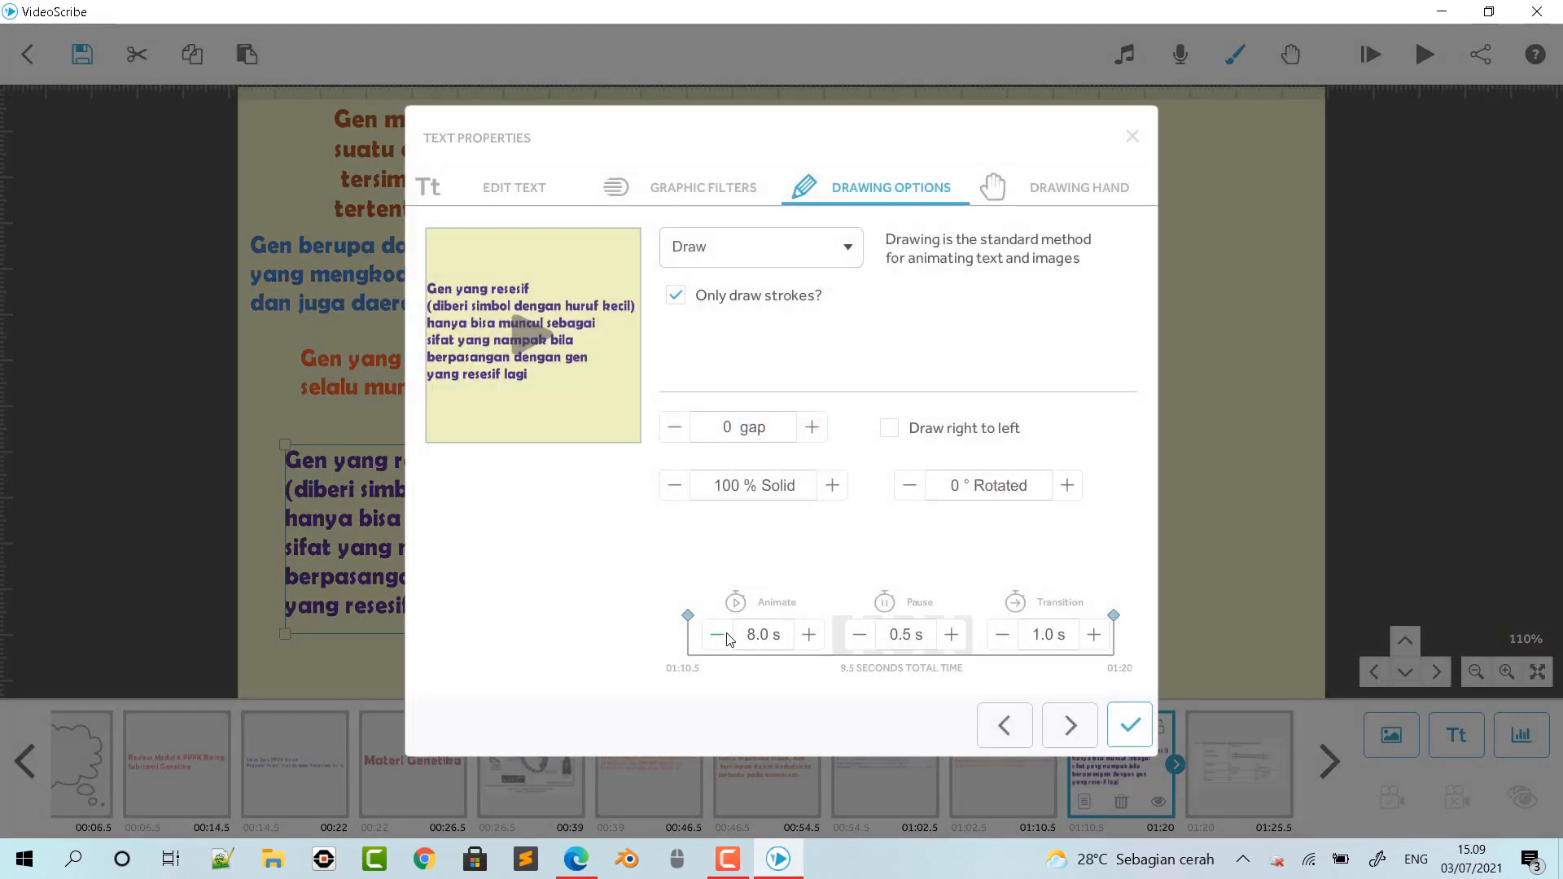
left_click(718, 634)
left_click(725, 635)
left_click(726, 635)
left_click(722, 637)
left_click(723, 637)
left_click(723, 637)
left_click(950, 634)
left_click(951, 635)
left_click(950, 635)
left_click(951, 635)
left_click(860, 635)
left_click(1094, 635)
left_click(1093, 635)
left_click(1129, 724)
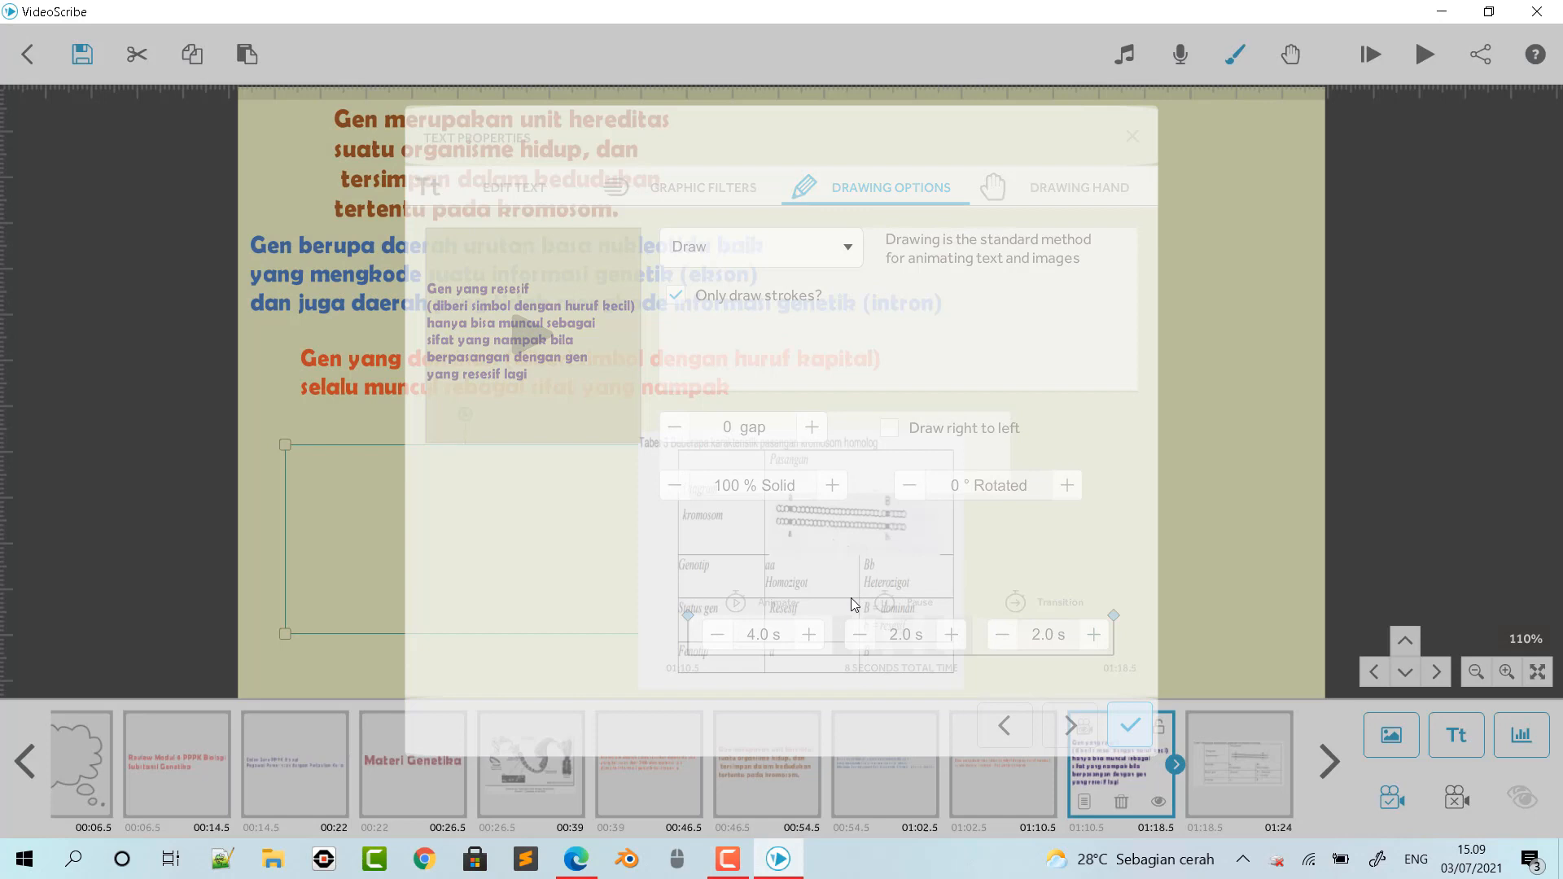
- Shorten the table picture's animate time and lengthen its pause and transition times, for 5 seconds in total
left_click(909, 591)
double_click(910, 591)
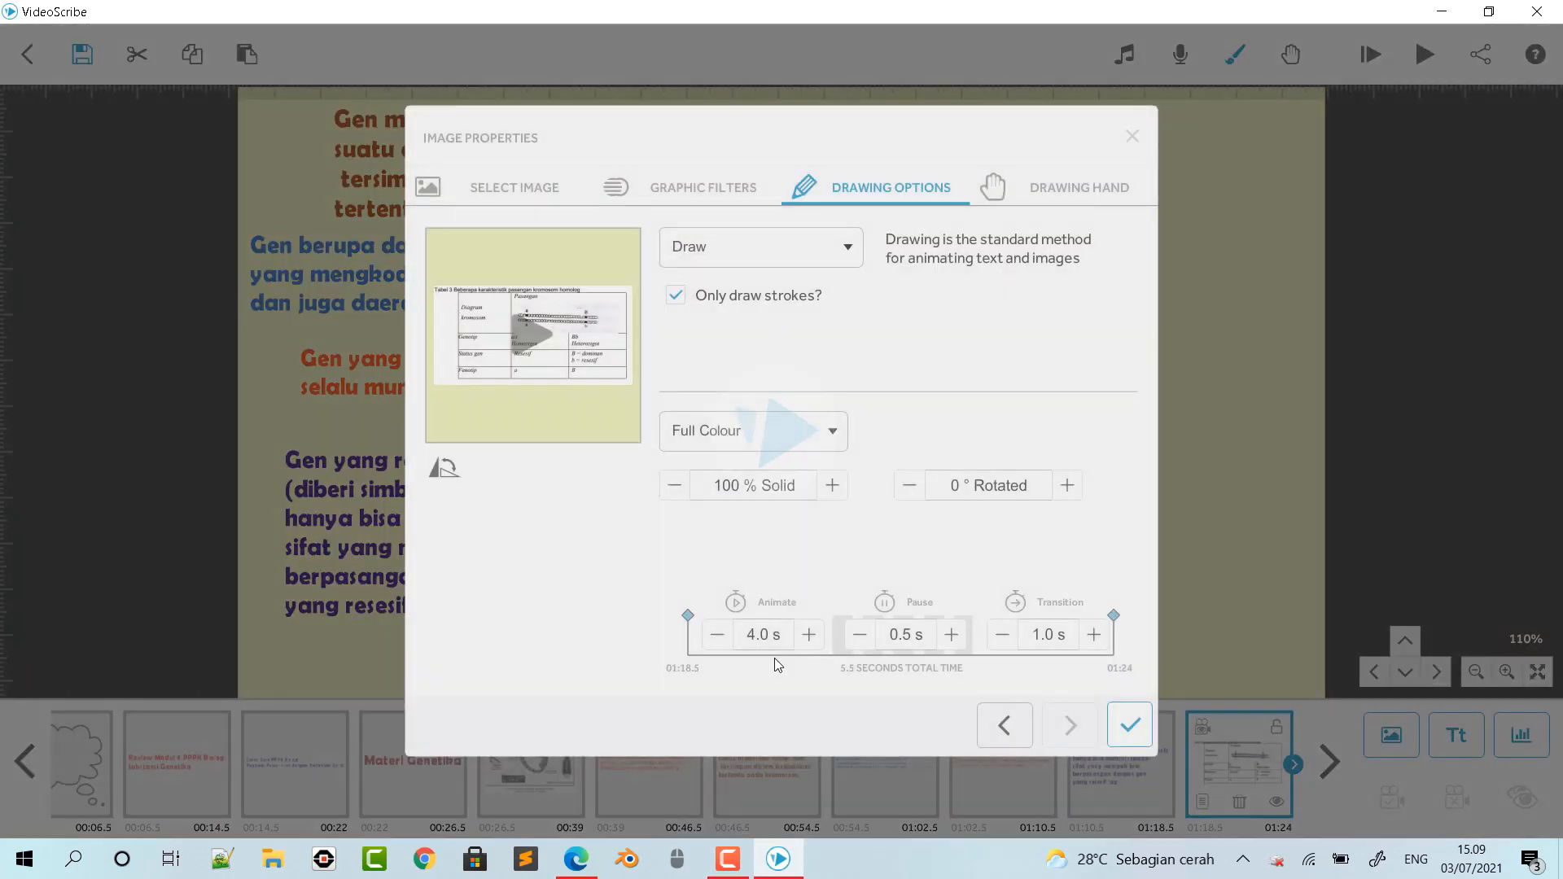
left_click(718, 635)
left_click(717, 635)
left_click(717, 635)
left_click(718, 635)
left_click(718, 635)
left_click(718, 635)
left_click(950, 634)
left_click(1093, 635)
left_click(1130, 725)
left_click(1164, 544)
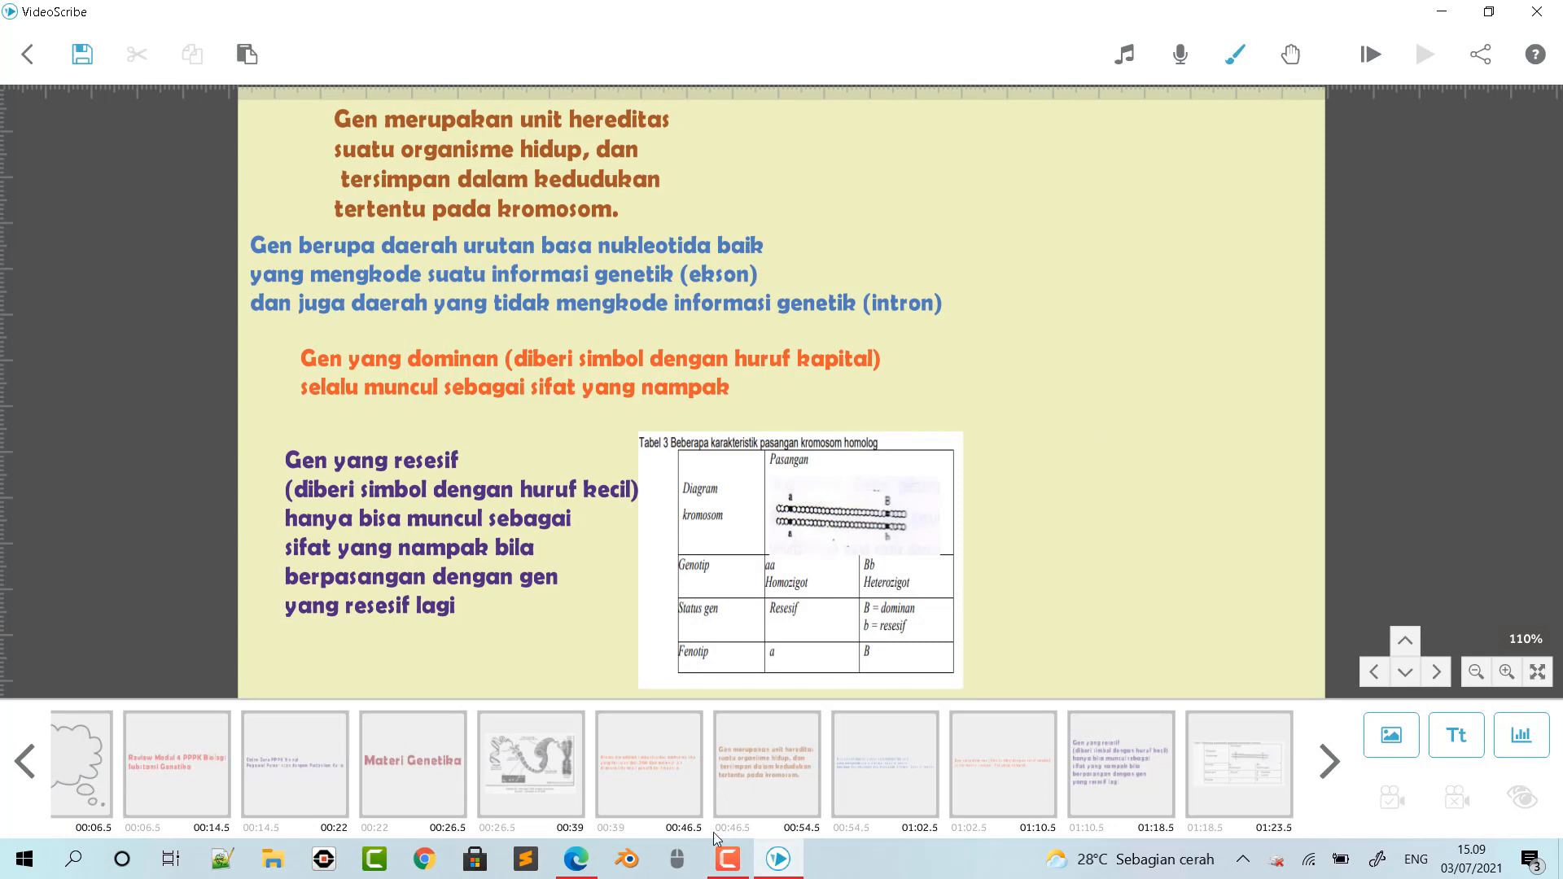
- Look through pages 2 to 7 of the module PDF in Edge for the remaining genetics material, and return to VideoScribe
left_click(568, 859)
scroll(855, 546, "down", 15)
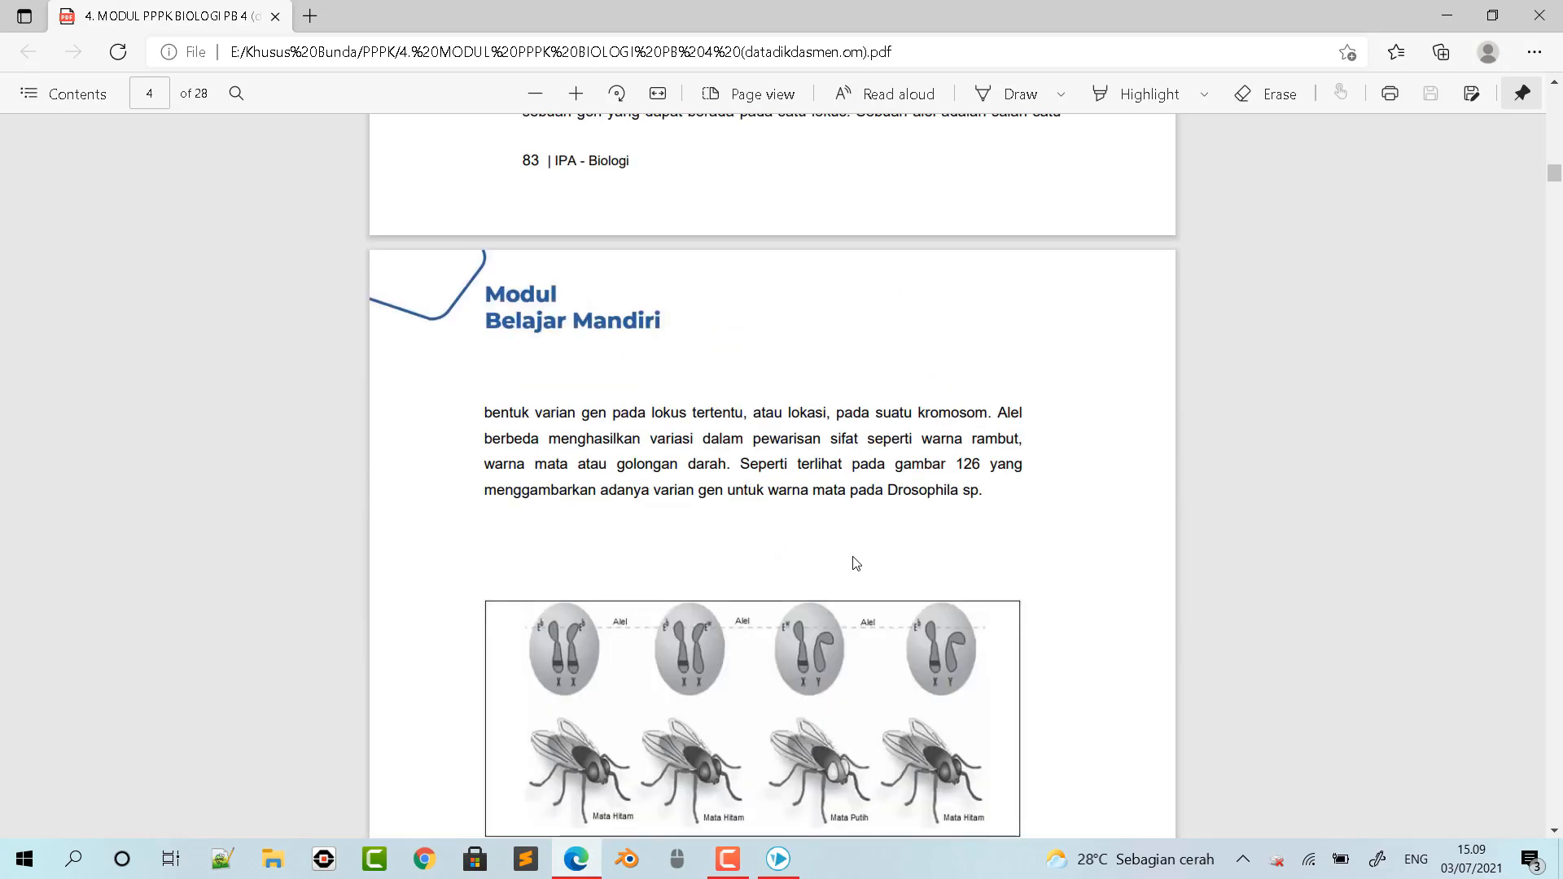
scroll(865, 538, "down", 15)
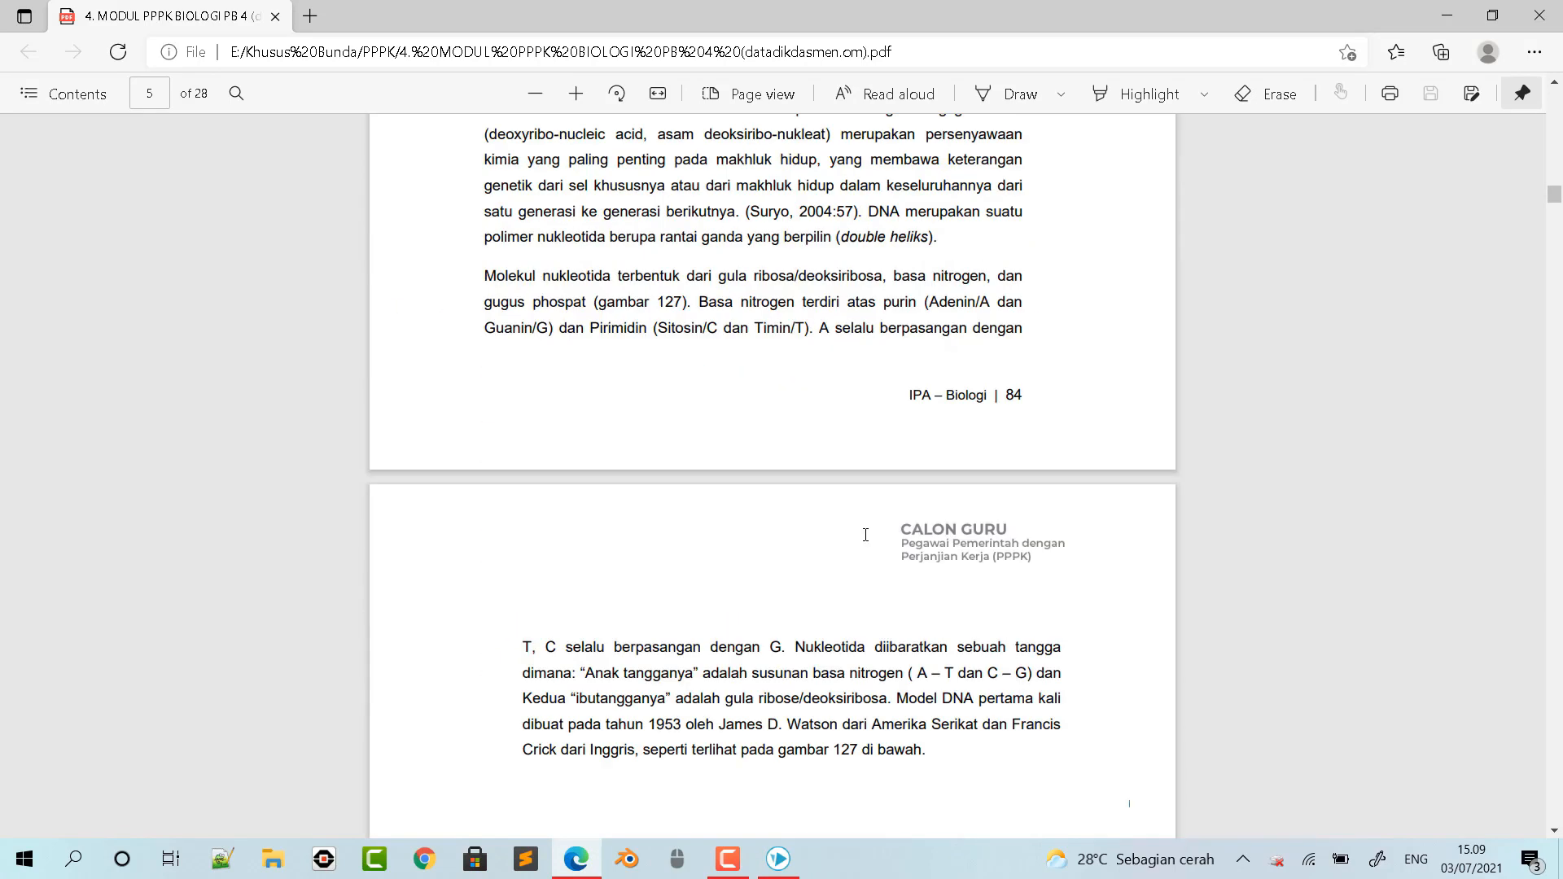
scroll(867, 534, "down", 15)
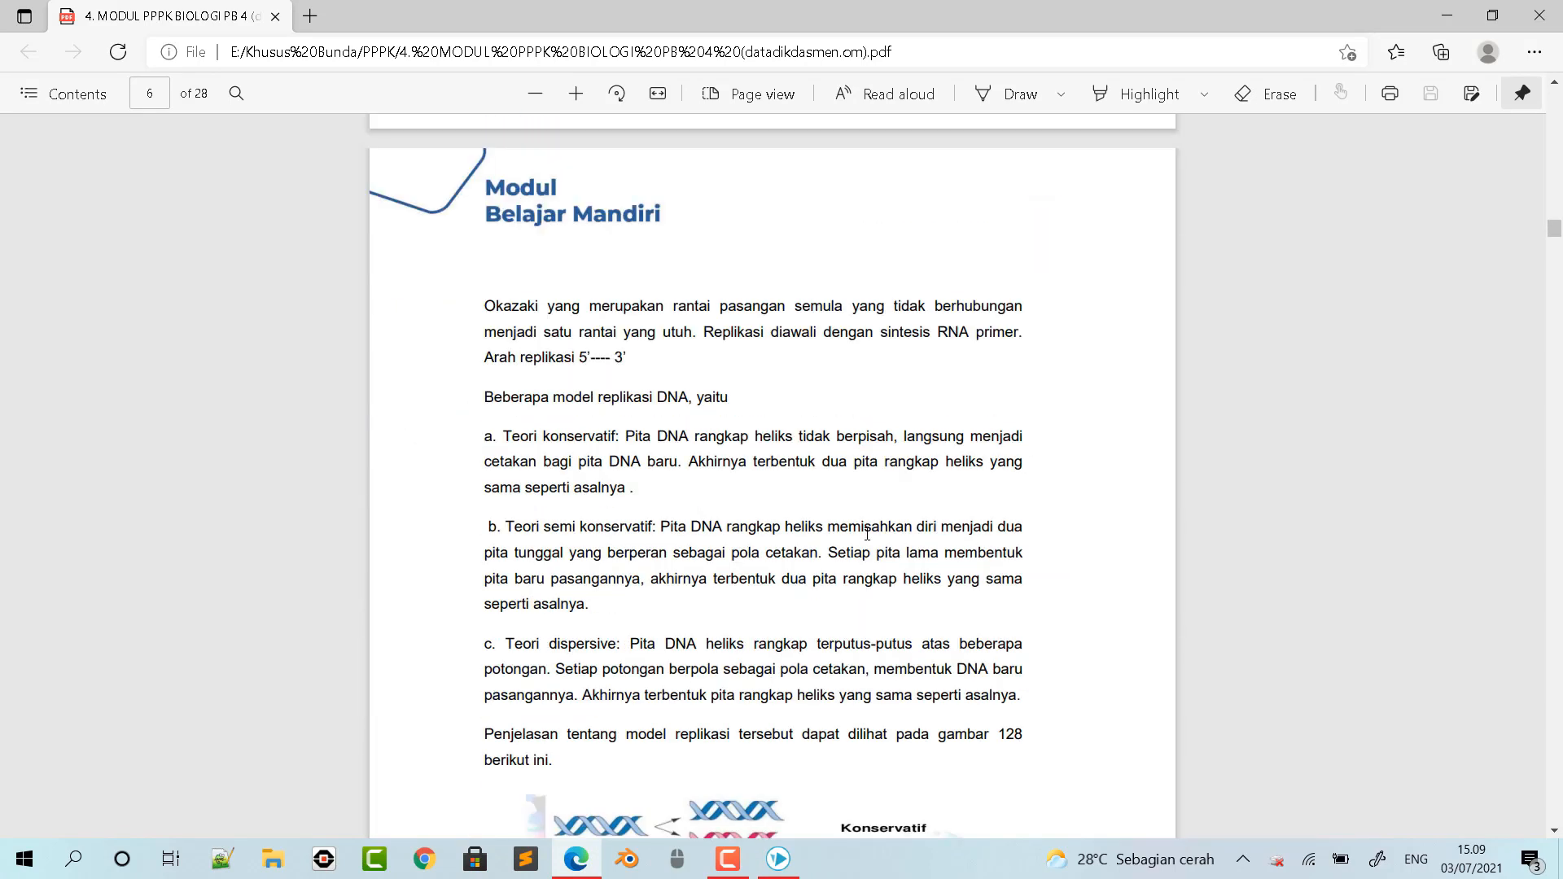
scroll(867, 534, "down", 10)
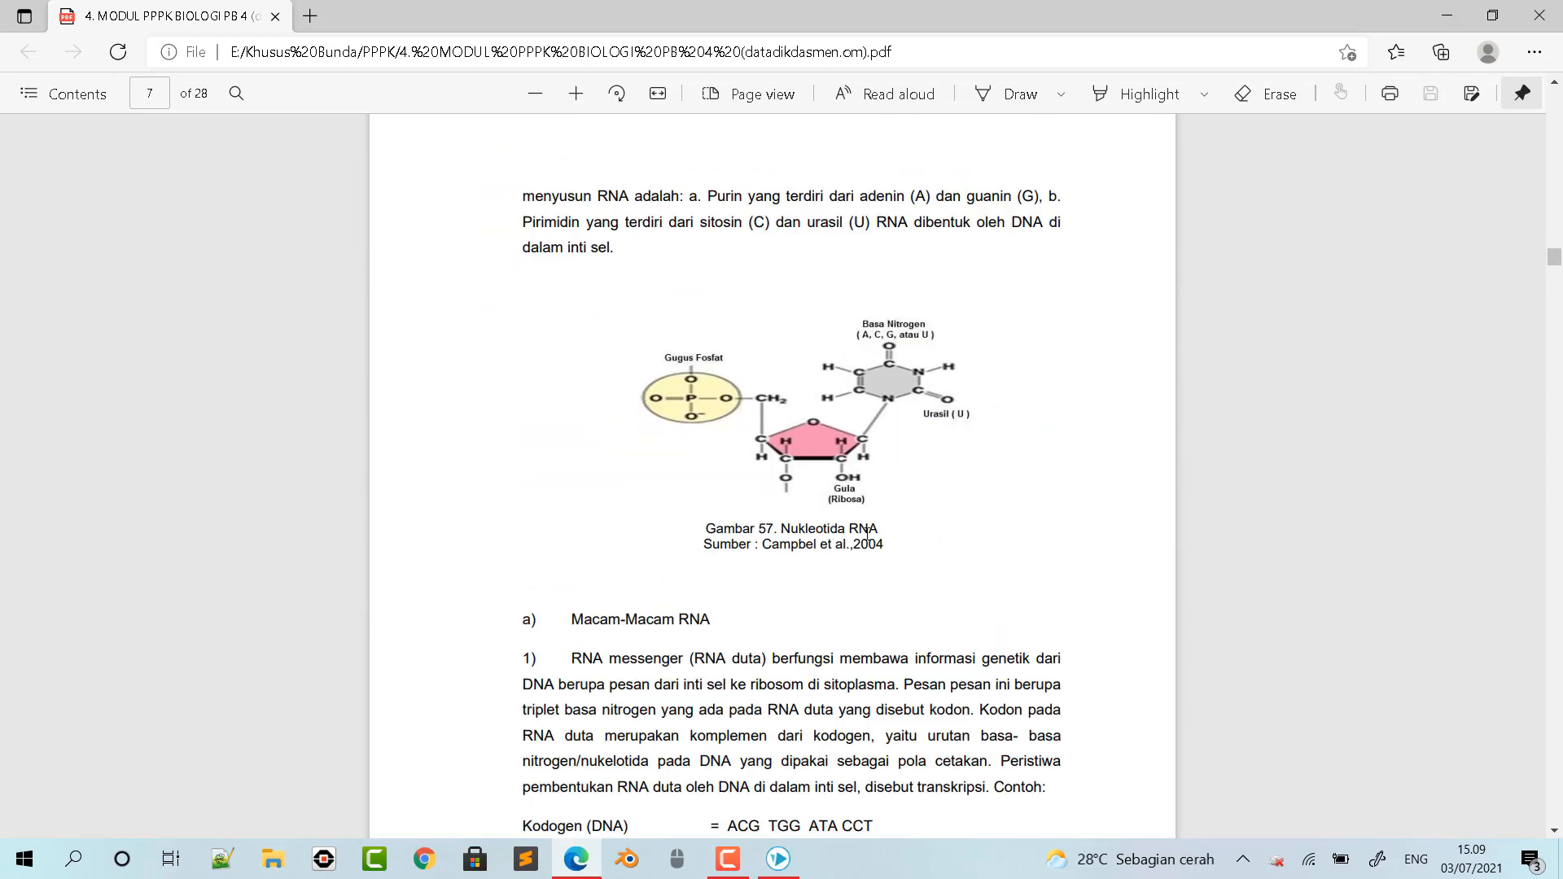
scroll(846, 509, "up", 20)
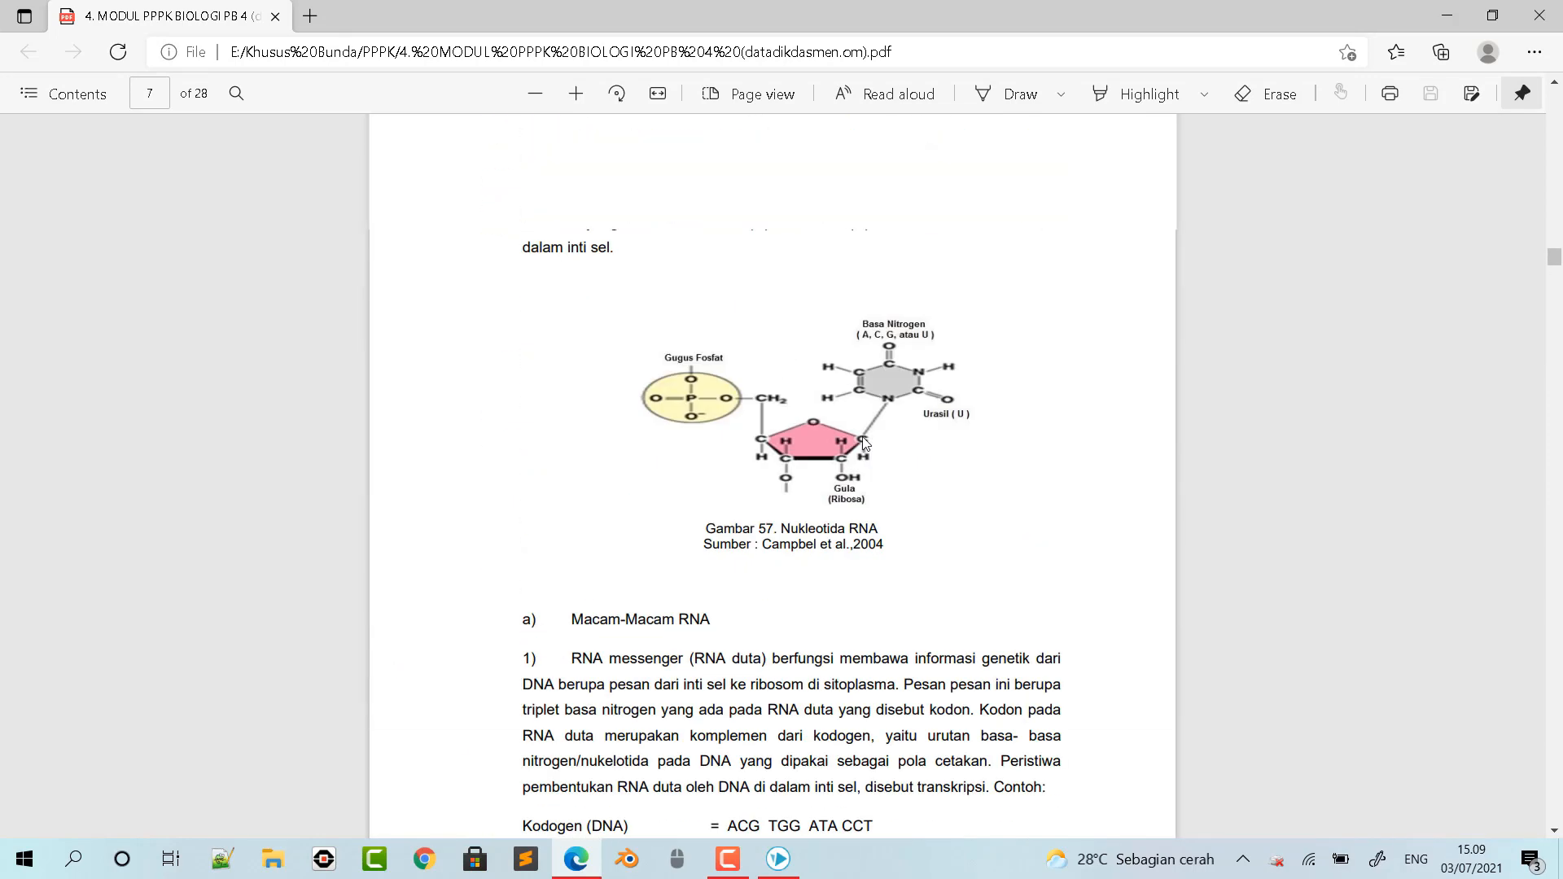
scroll(877, 431, "up", 20)
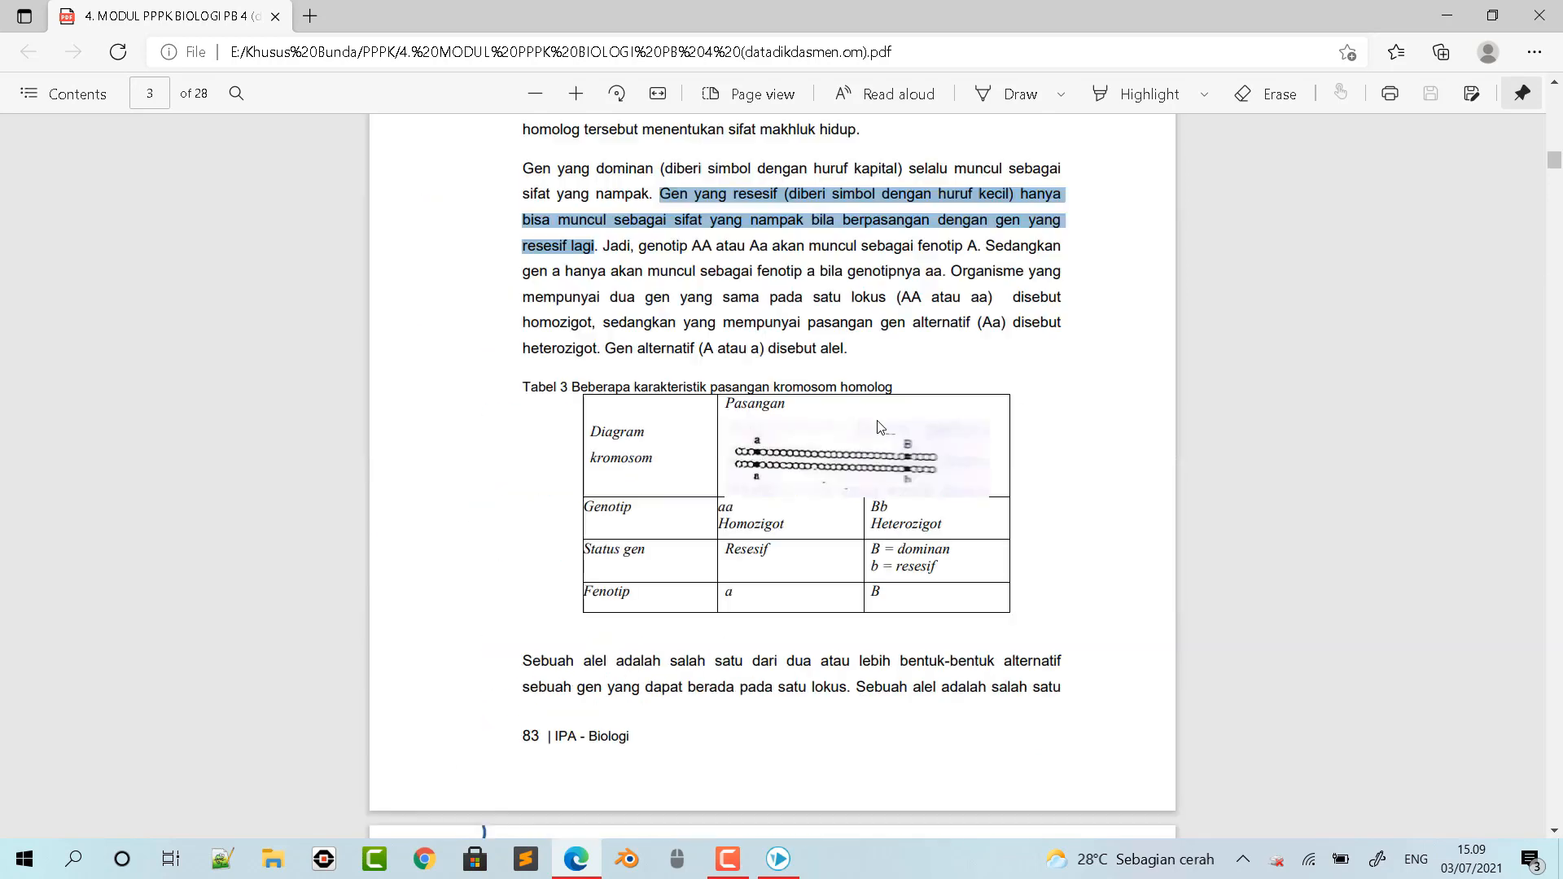
scroll(896, 488, "down", 15)
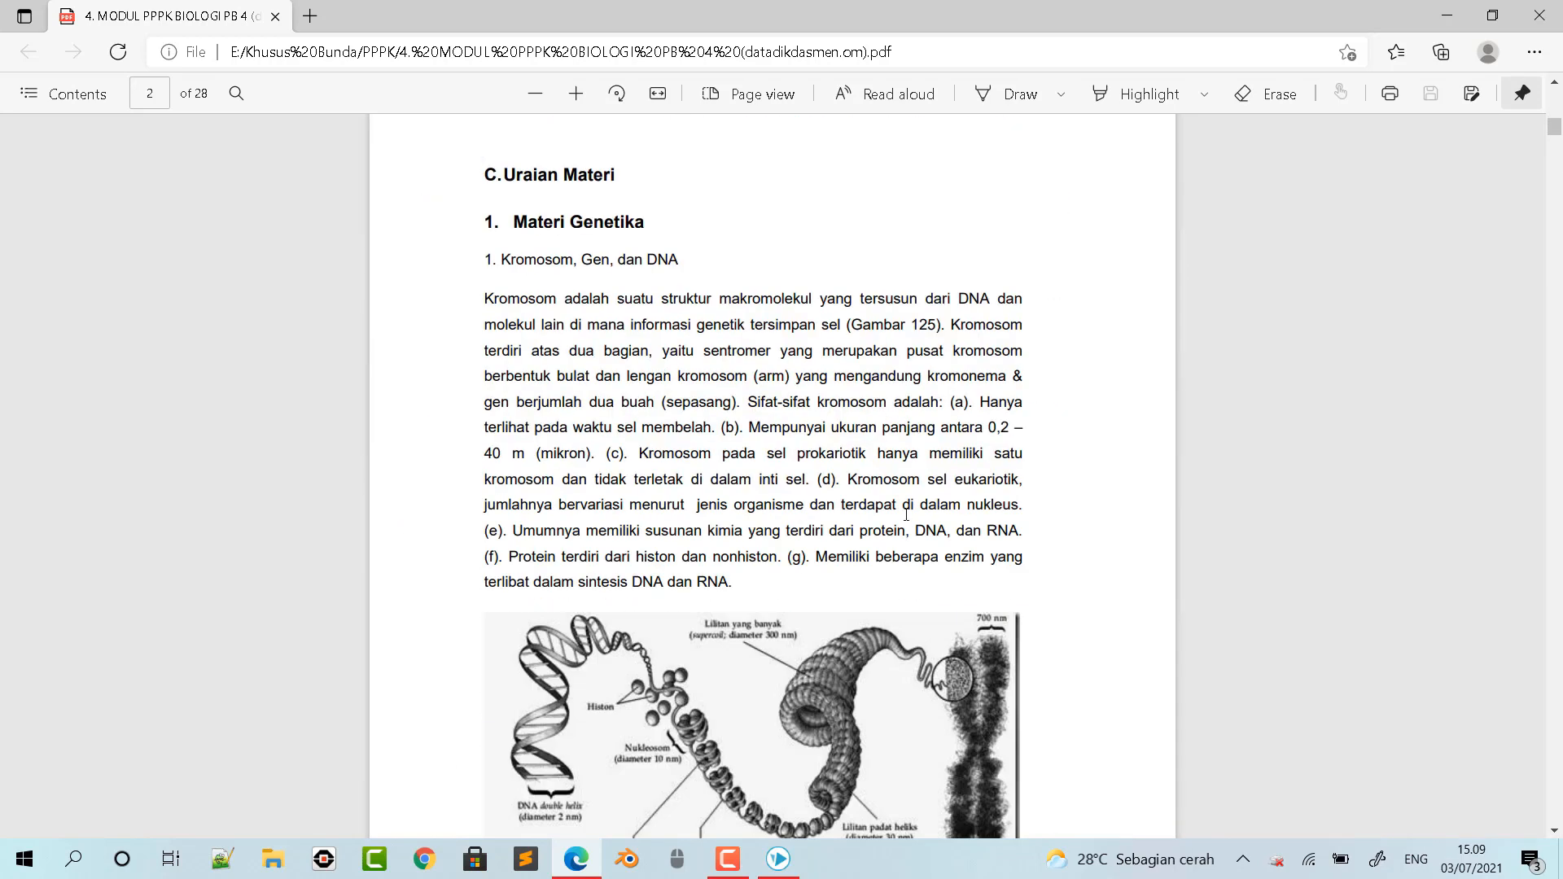
left_click_drag(659, 655, 595, 707)
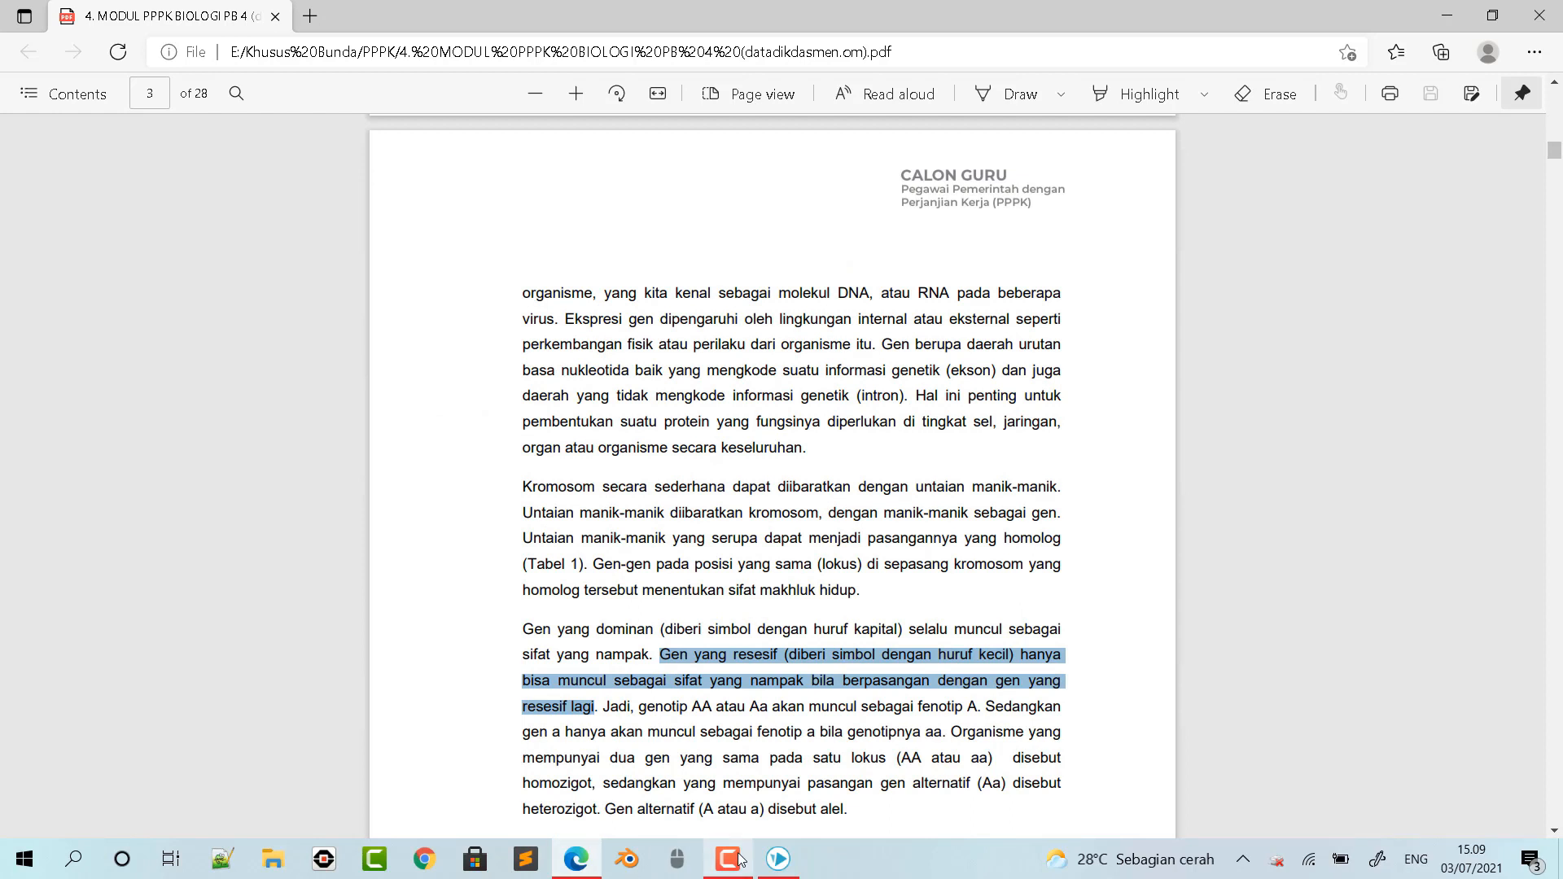
mouse_move(727, 858)
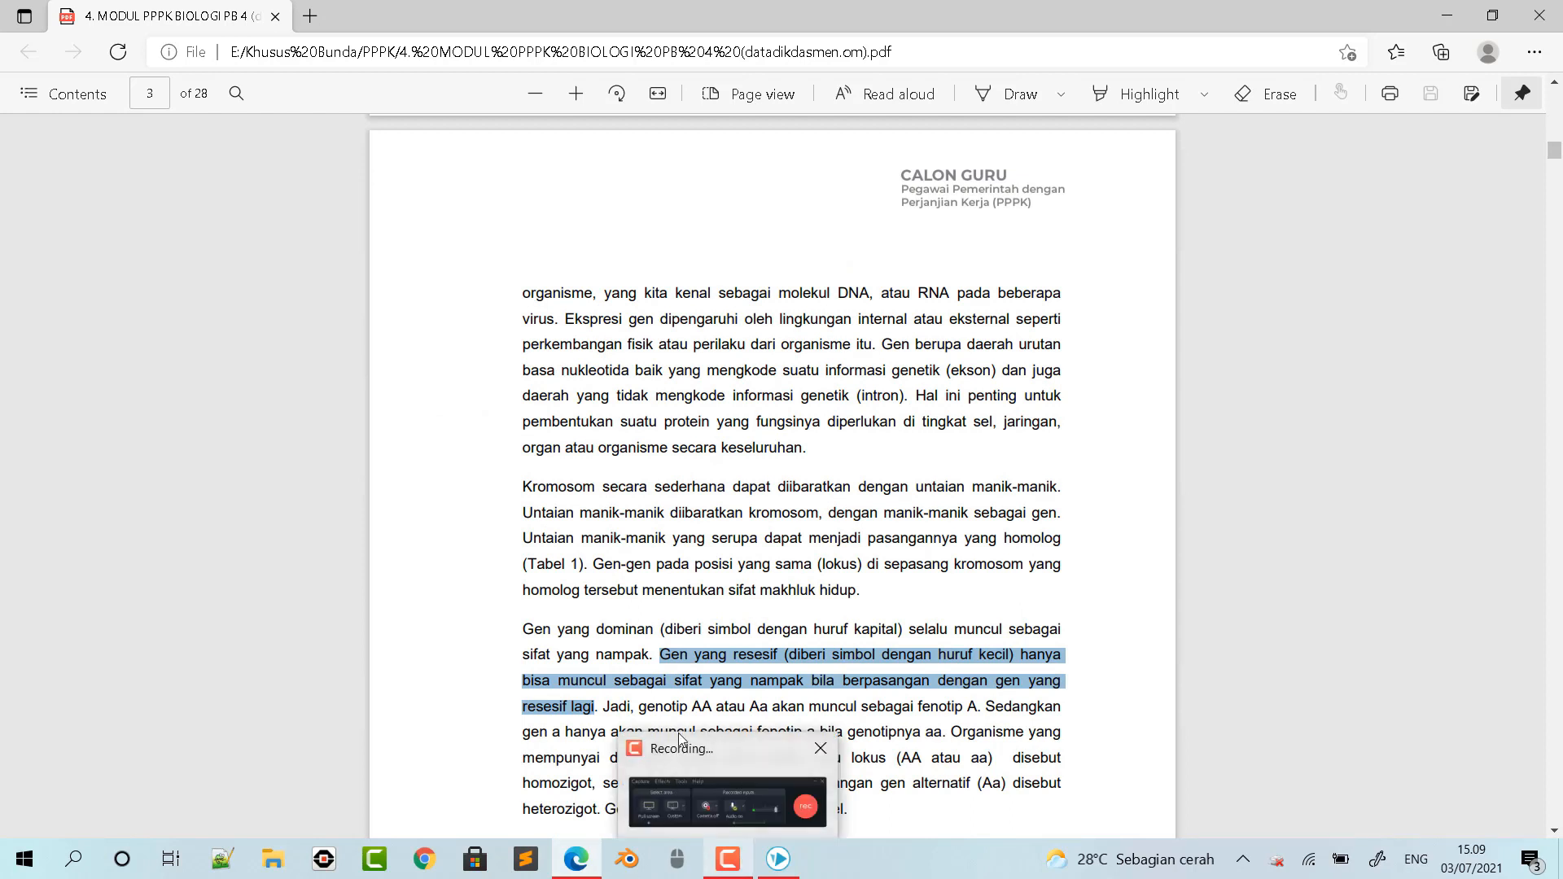
mouse_move(567, 877)
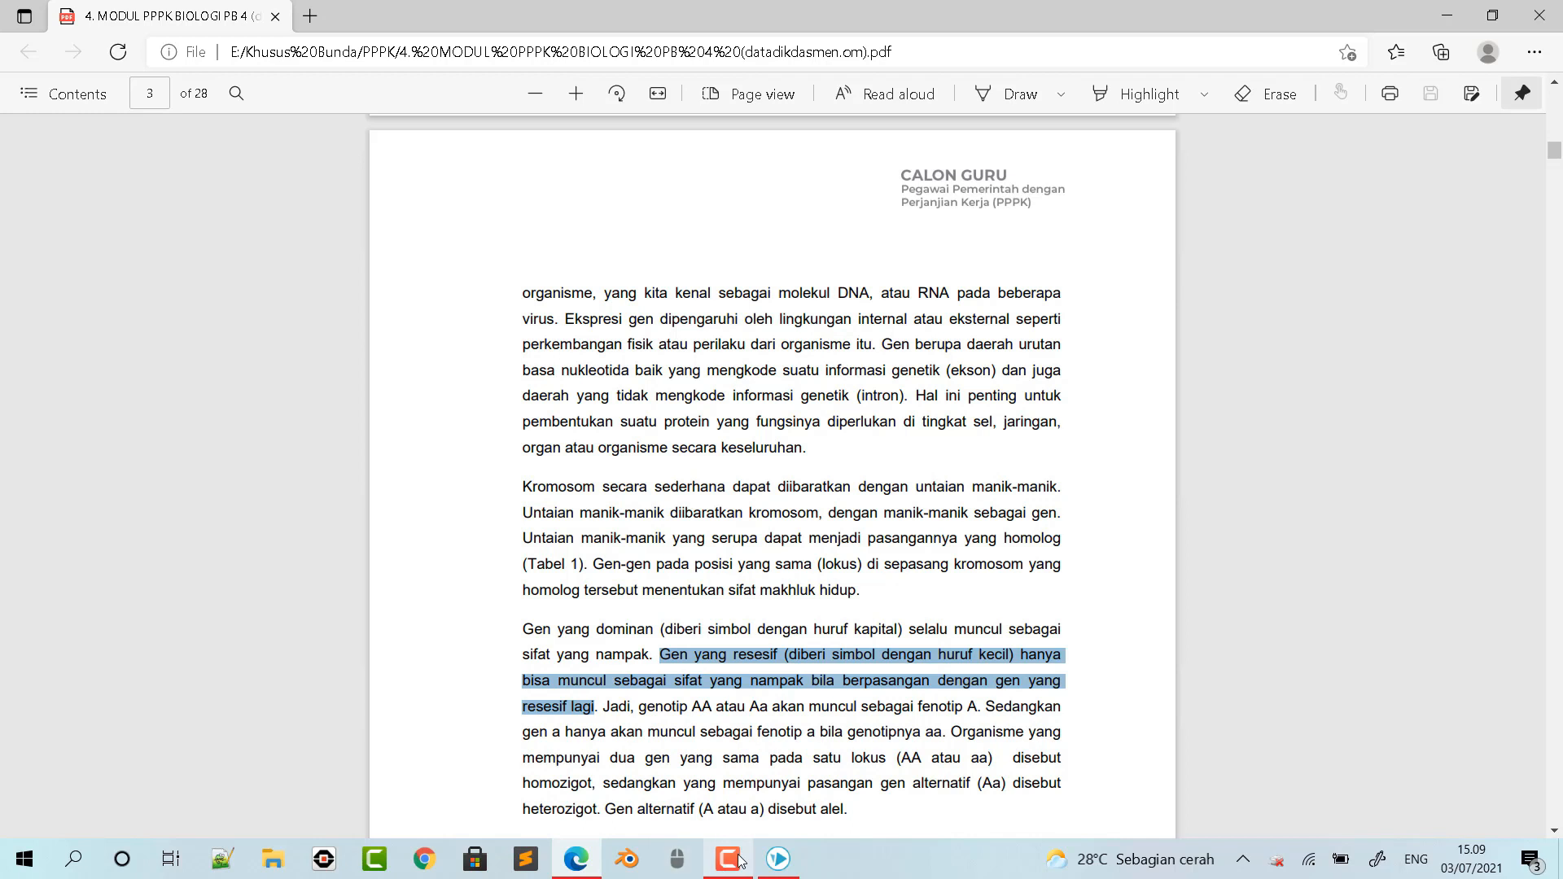
left_click(778, 859)
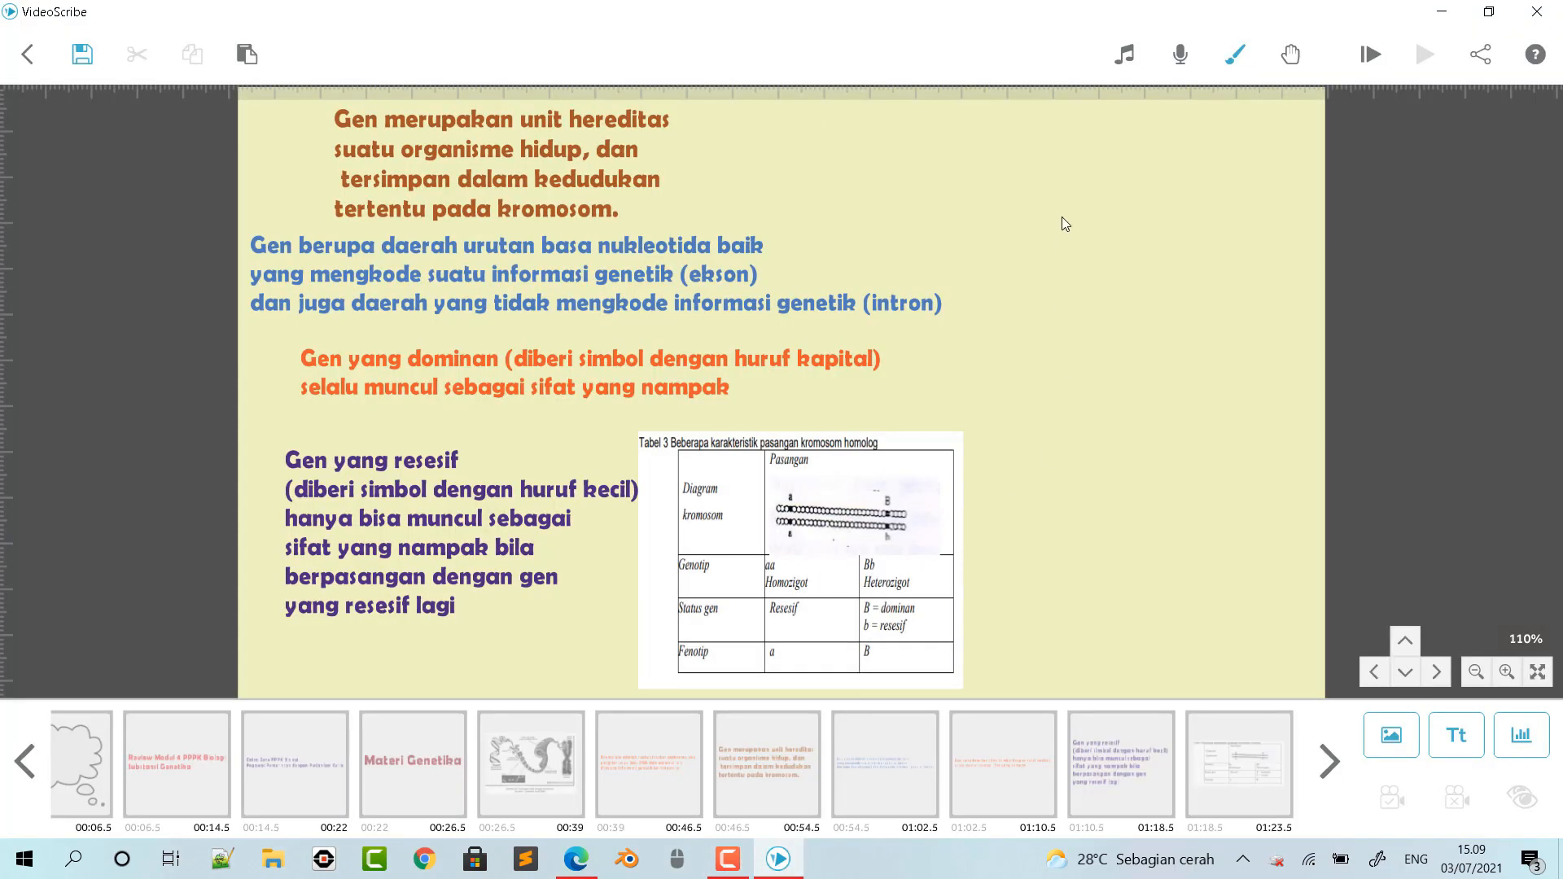
- View the Scribe Music track library and close it without choosing a track
scroll(1083, 570, "up", 1)
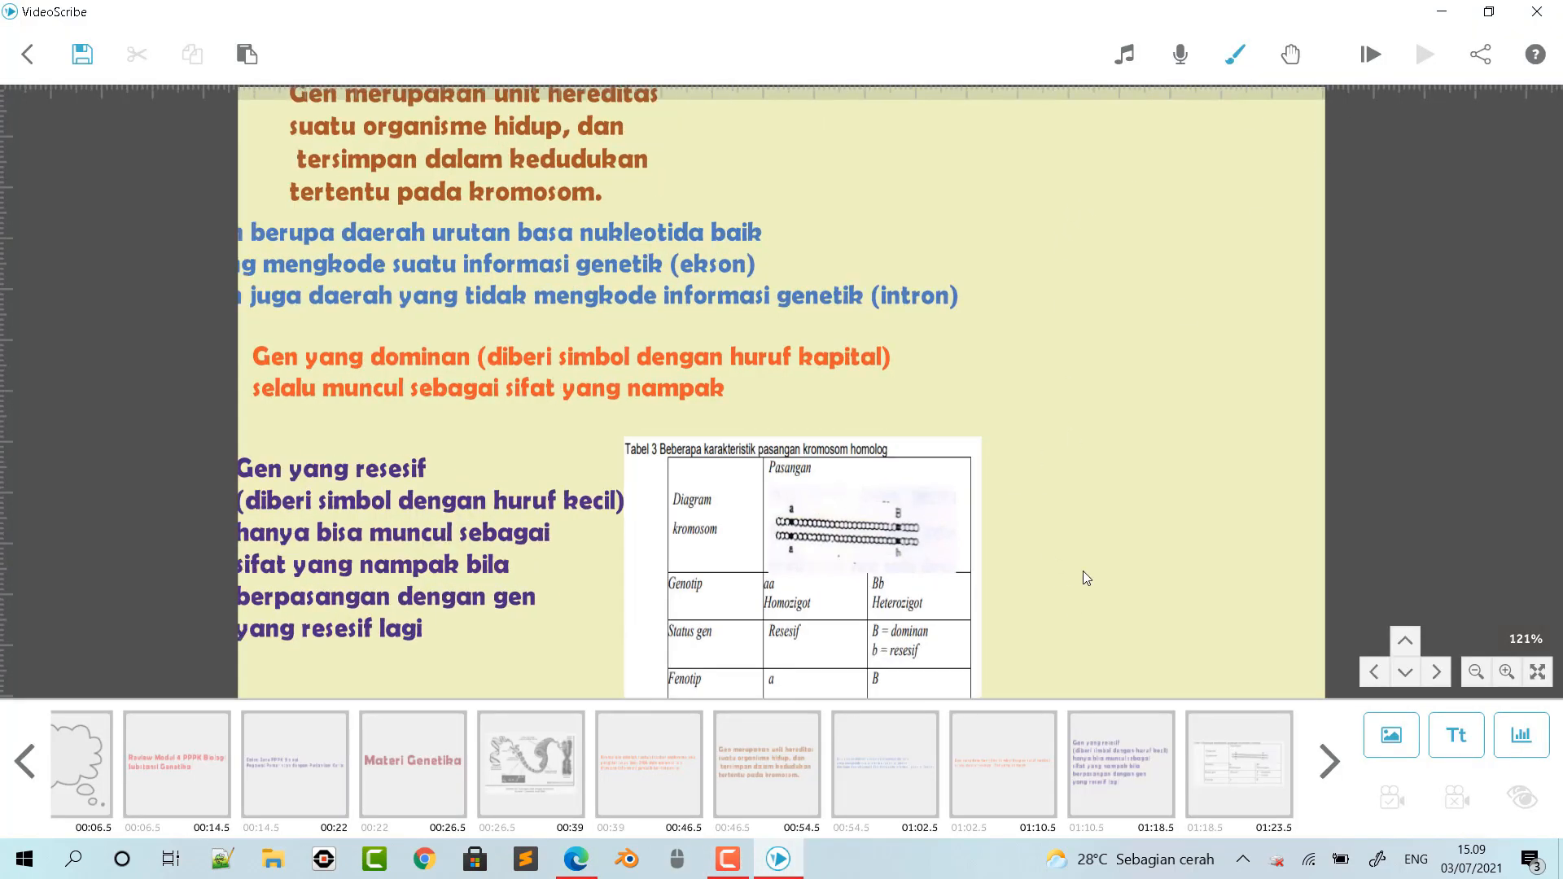
scroll(1011, 527, "down", 1)
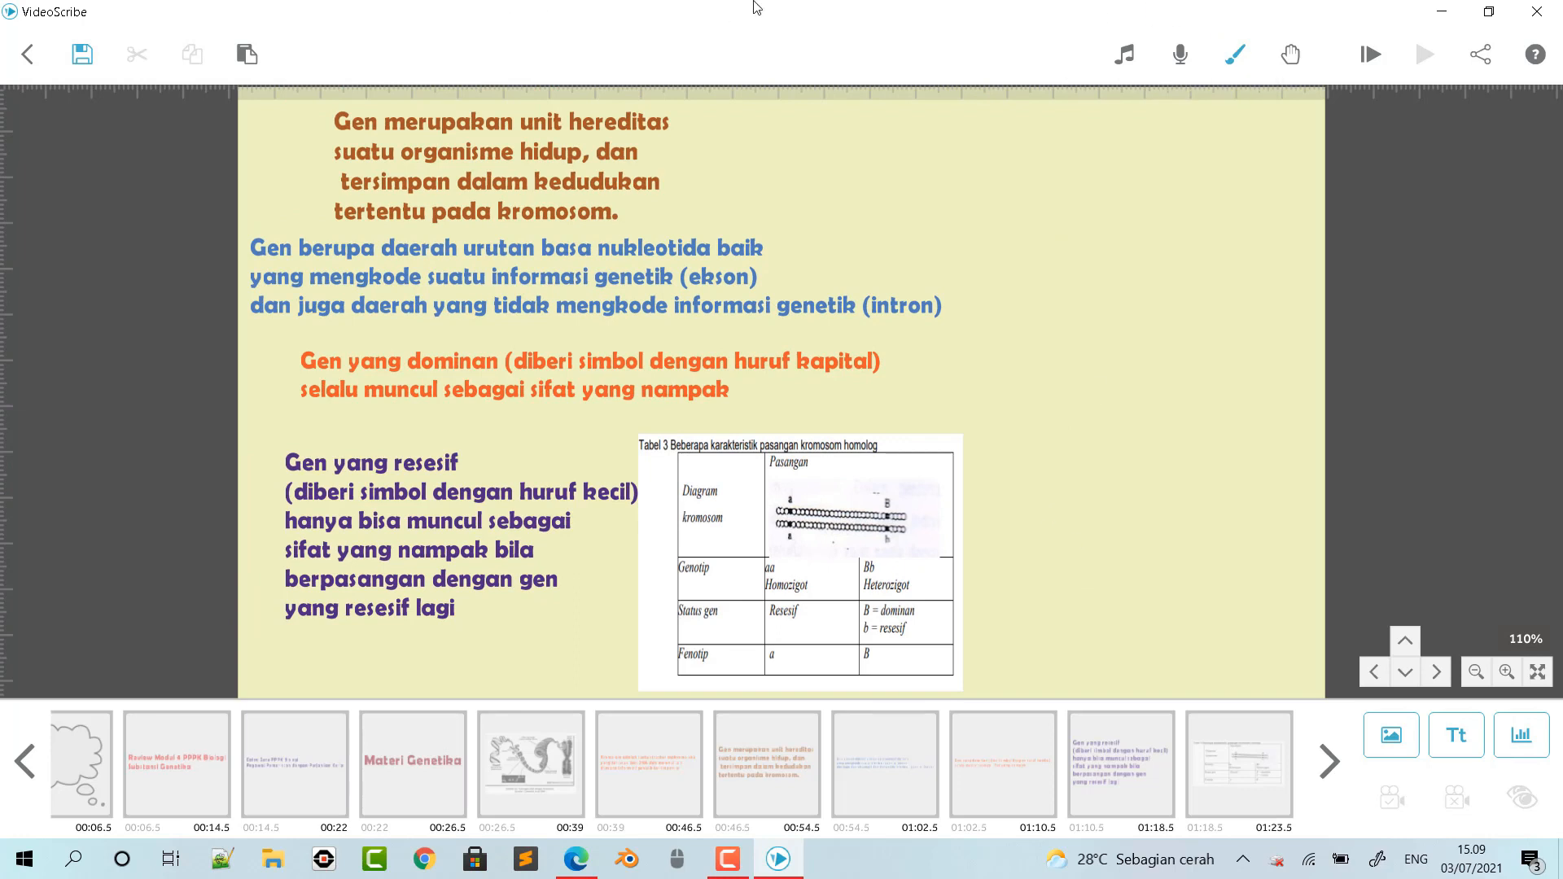
left_click(1129, 56)
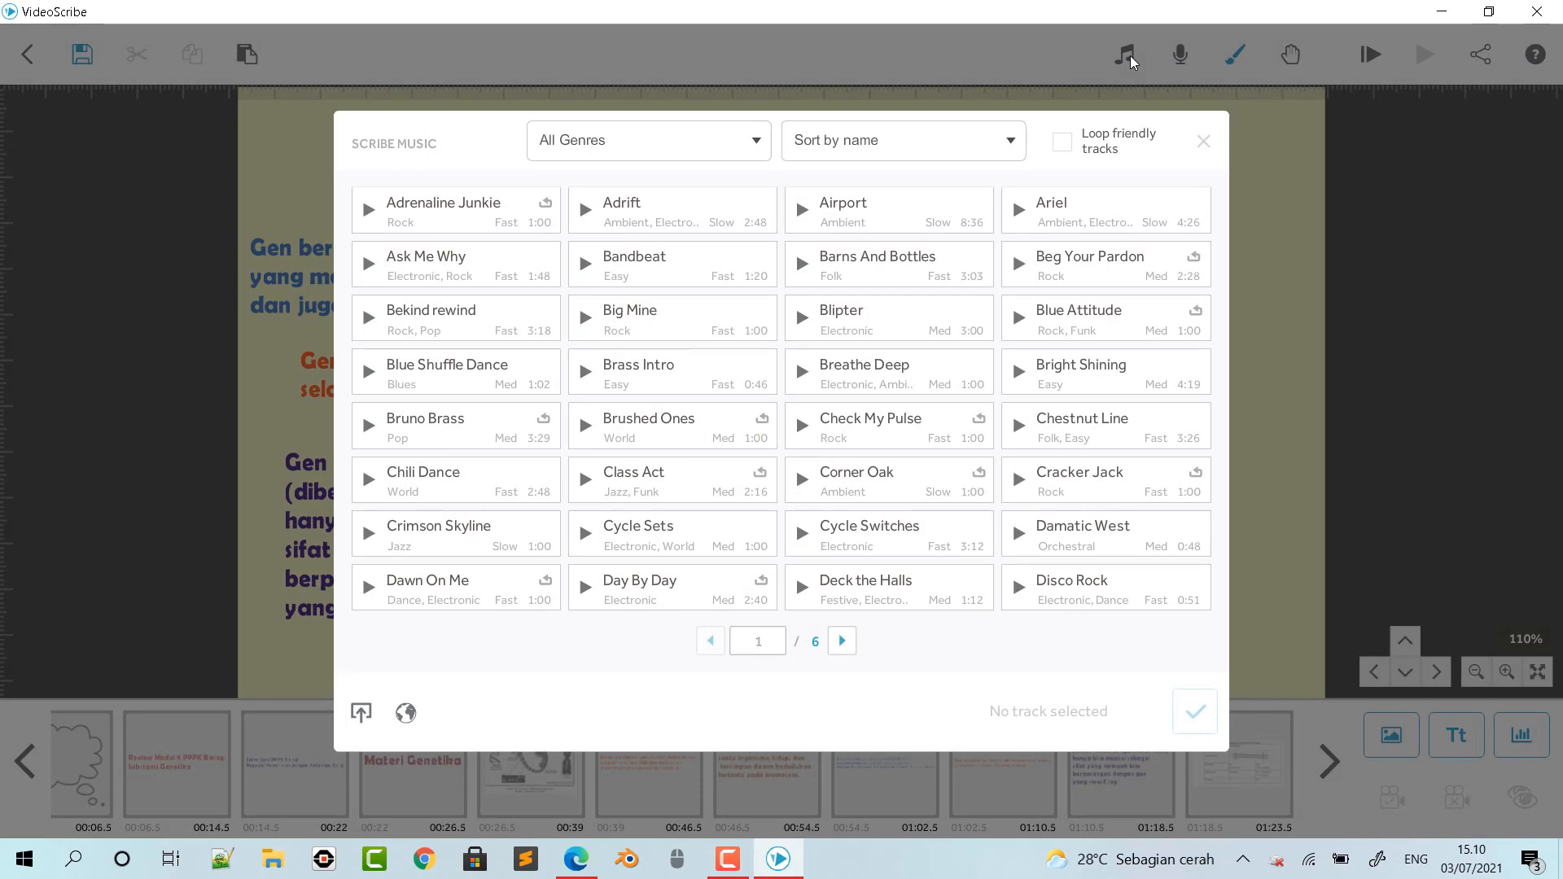
left_click(1206, 145)
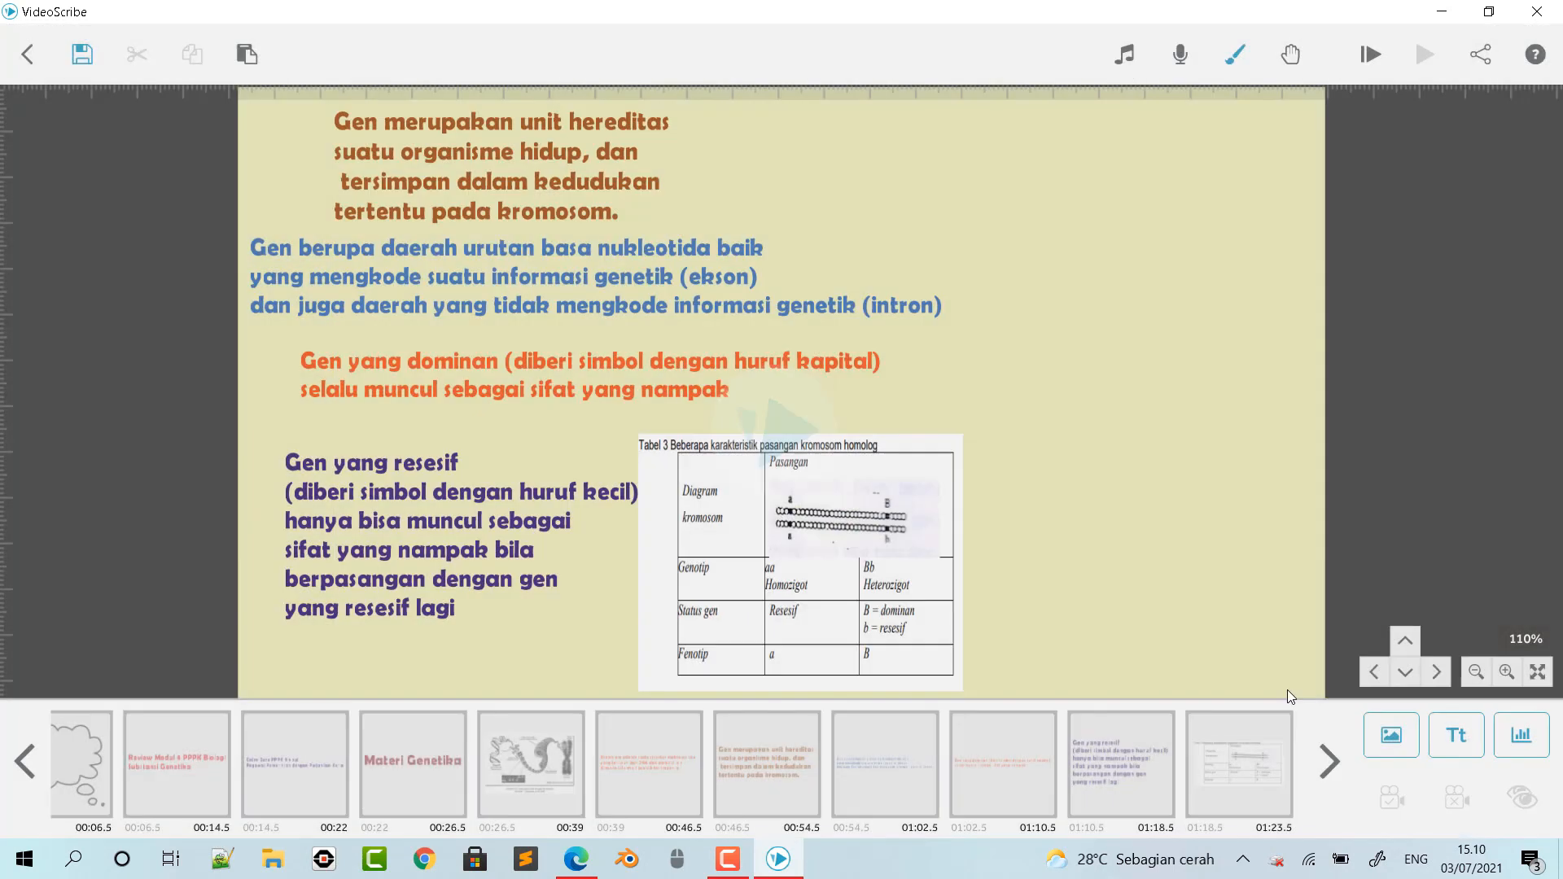
- Select the homologous chromosome table picture, the last element in the timeline
left_click(1242, 769)
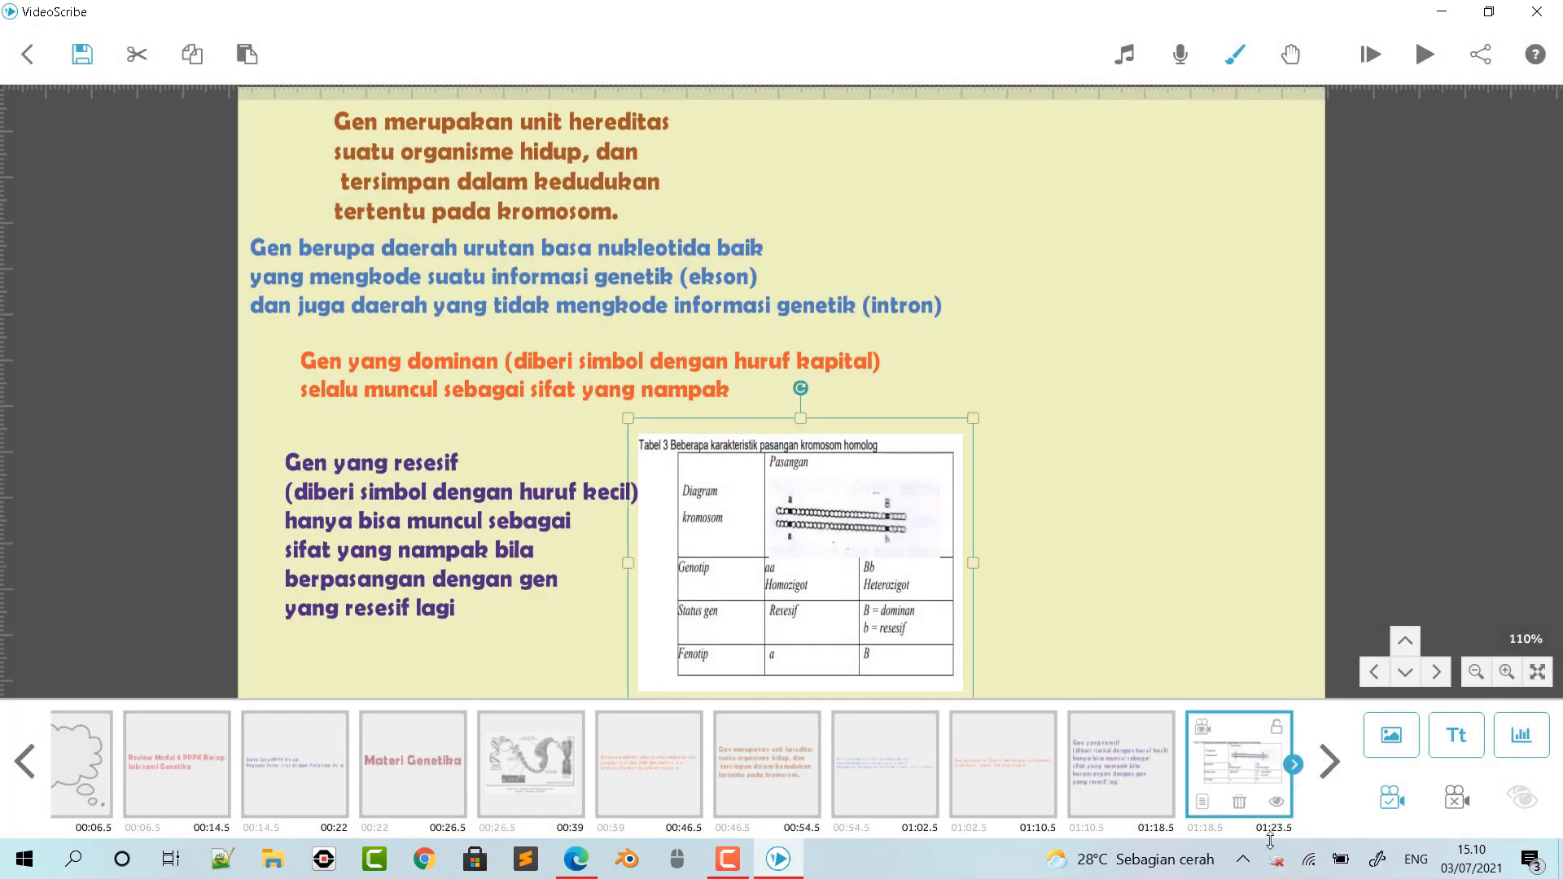
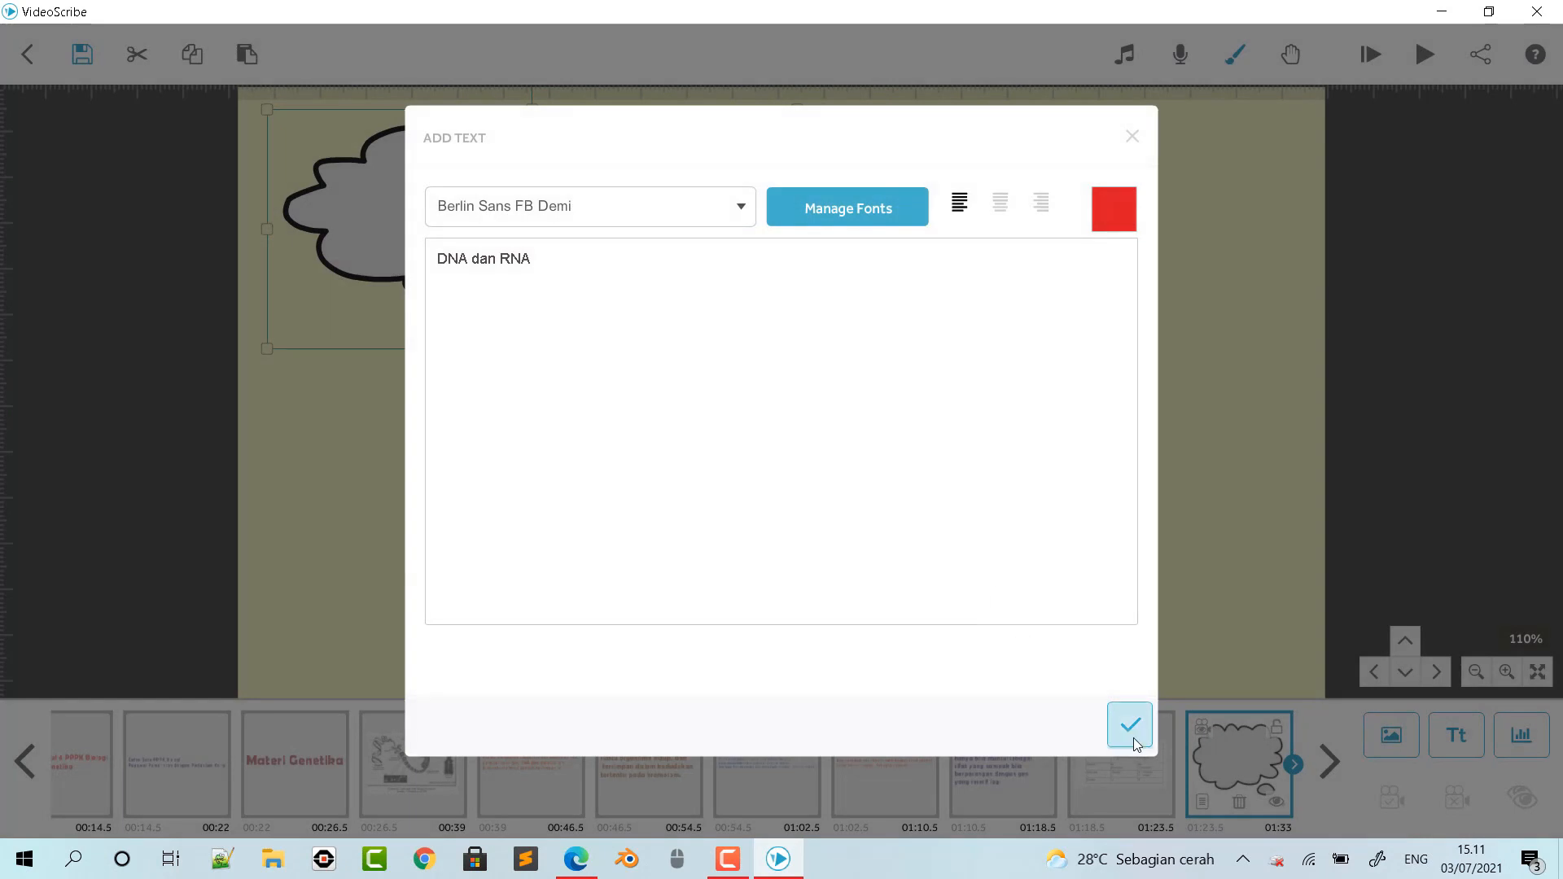
- Place the red "DNA dan RNA" text inside the thought cloud and narrow the cloud to fit around it
left_click_drag(847, 391, 600, 215)
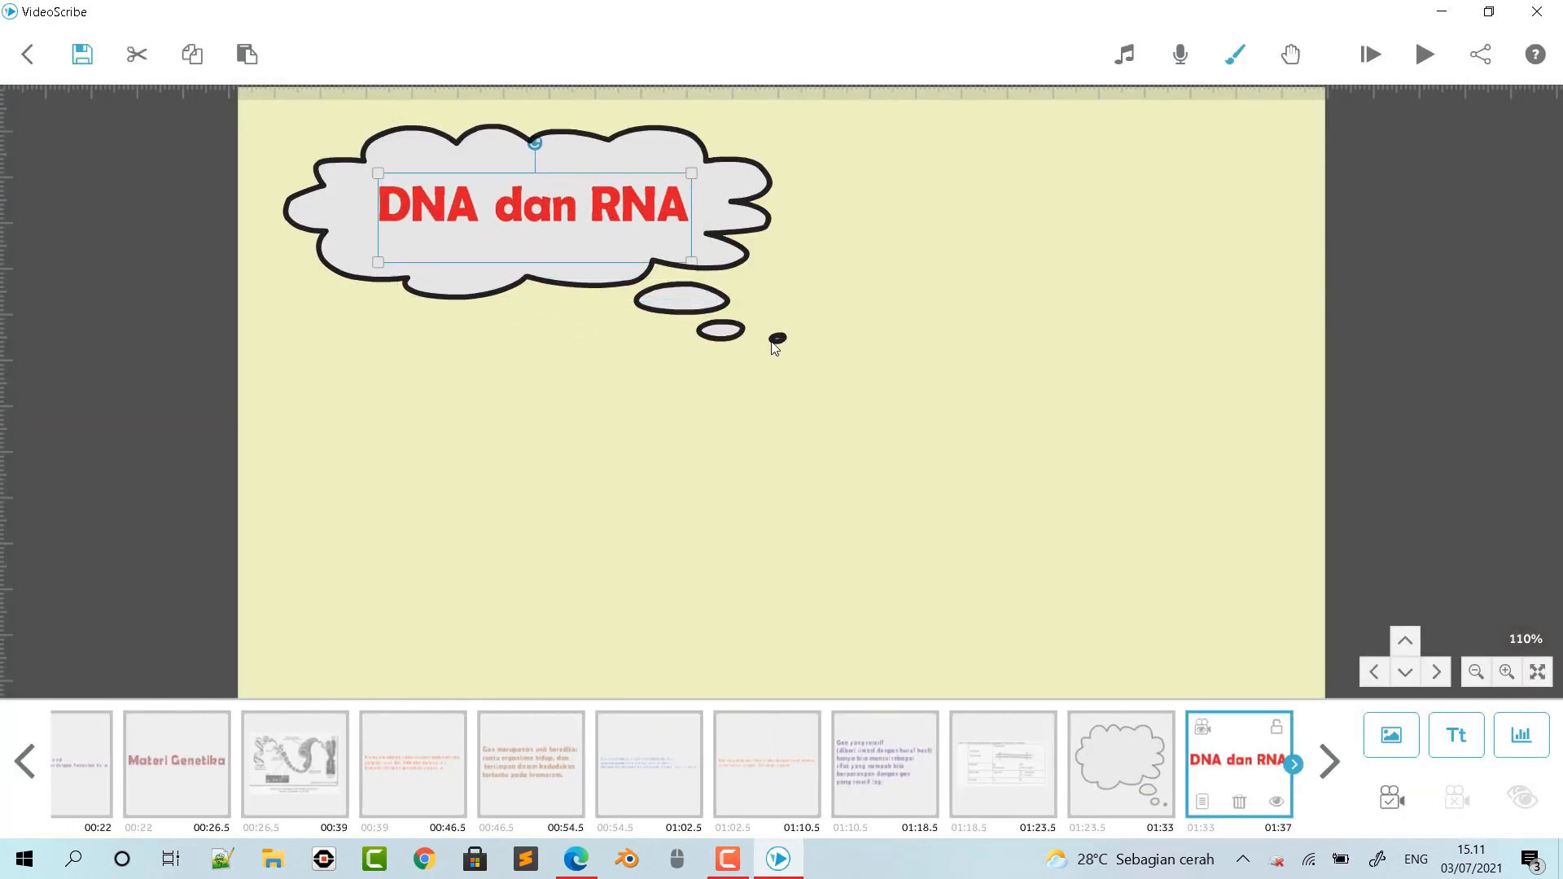
left_click(756, 231)
left_click_drag(797, 231, 760, 230)
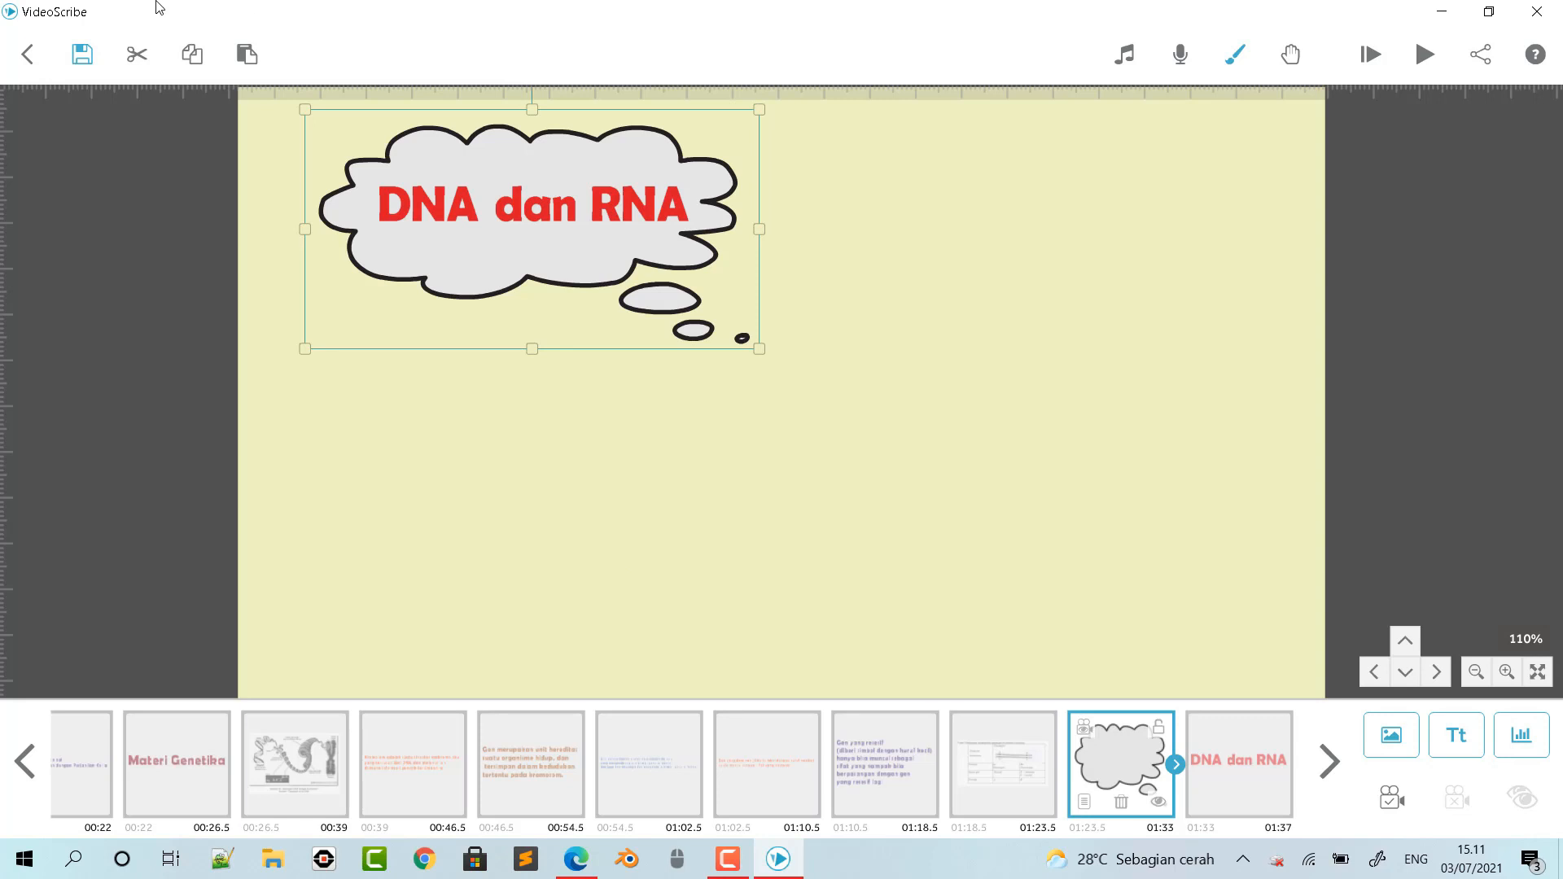
- Import the picture "Subscribe dan Like" from the jamur folder in Pictures, with the Draw animation and the Reveal draw style
left_click(1388, 734)
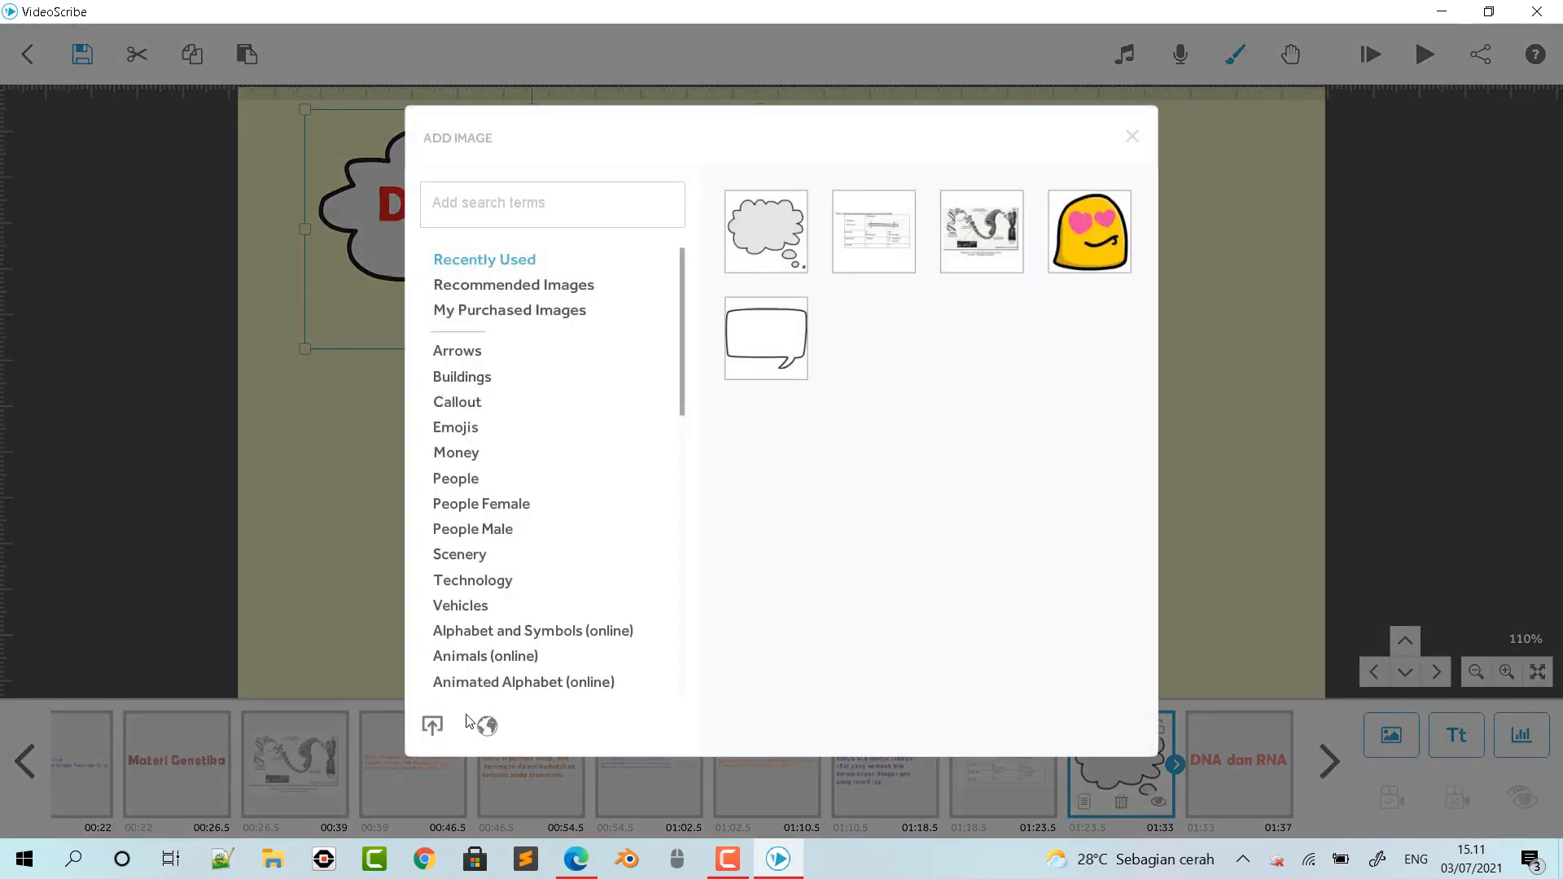
left_click(431, 725)
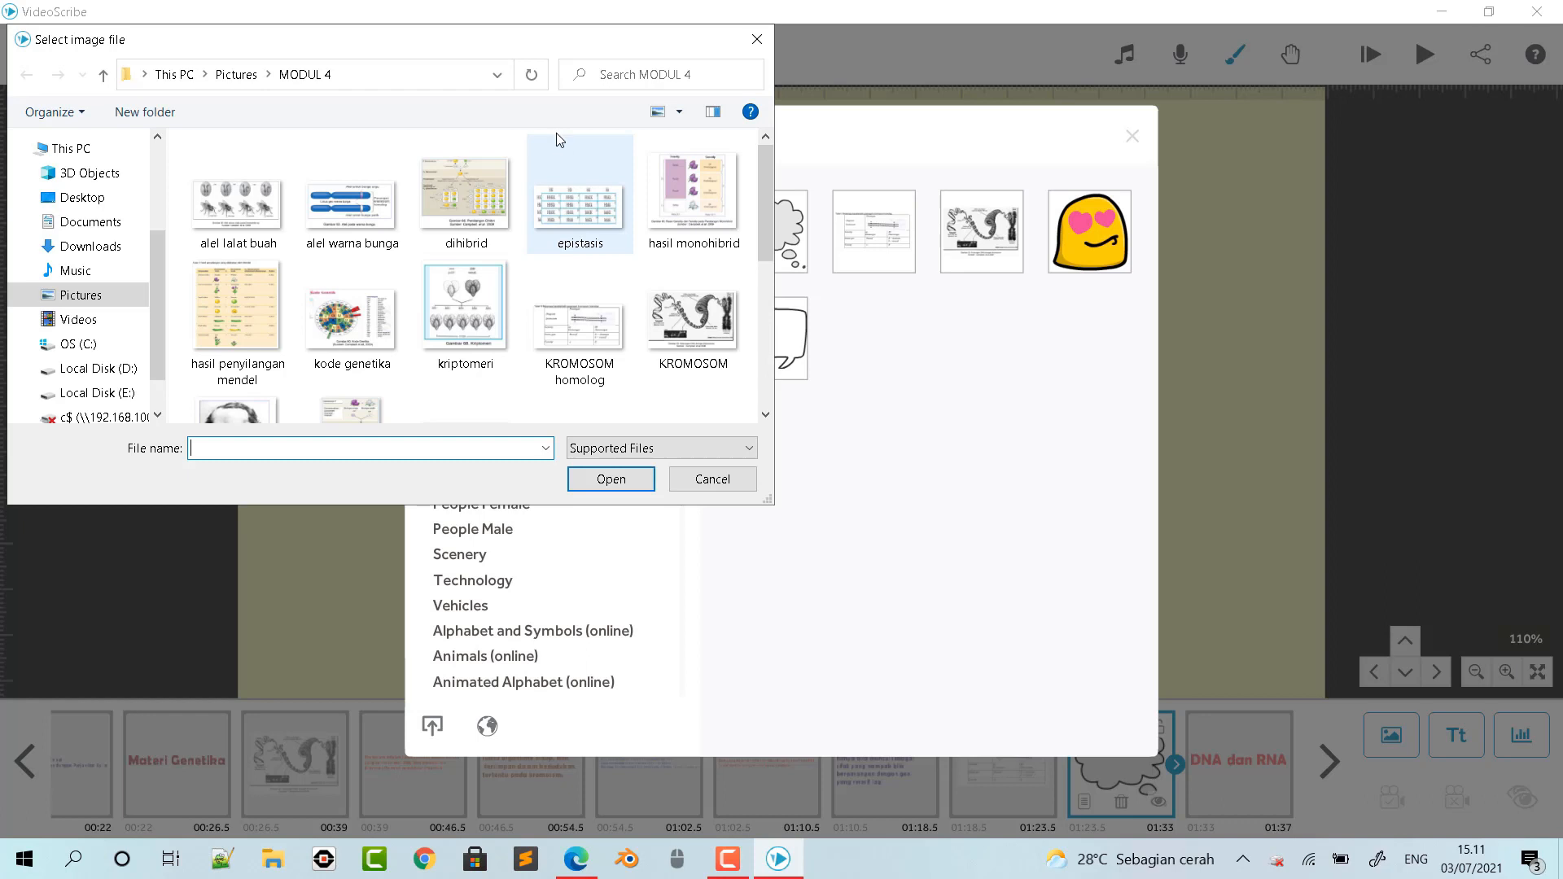
left_click(110, 298)
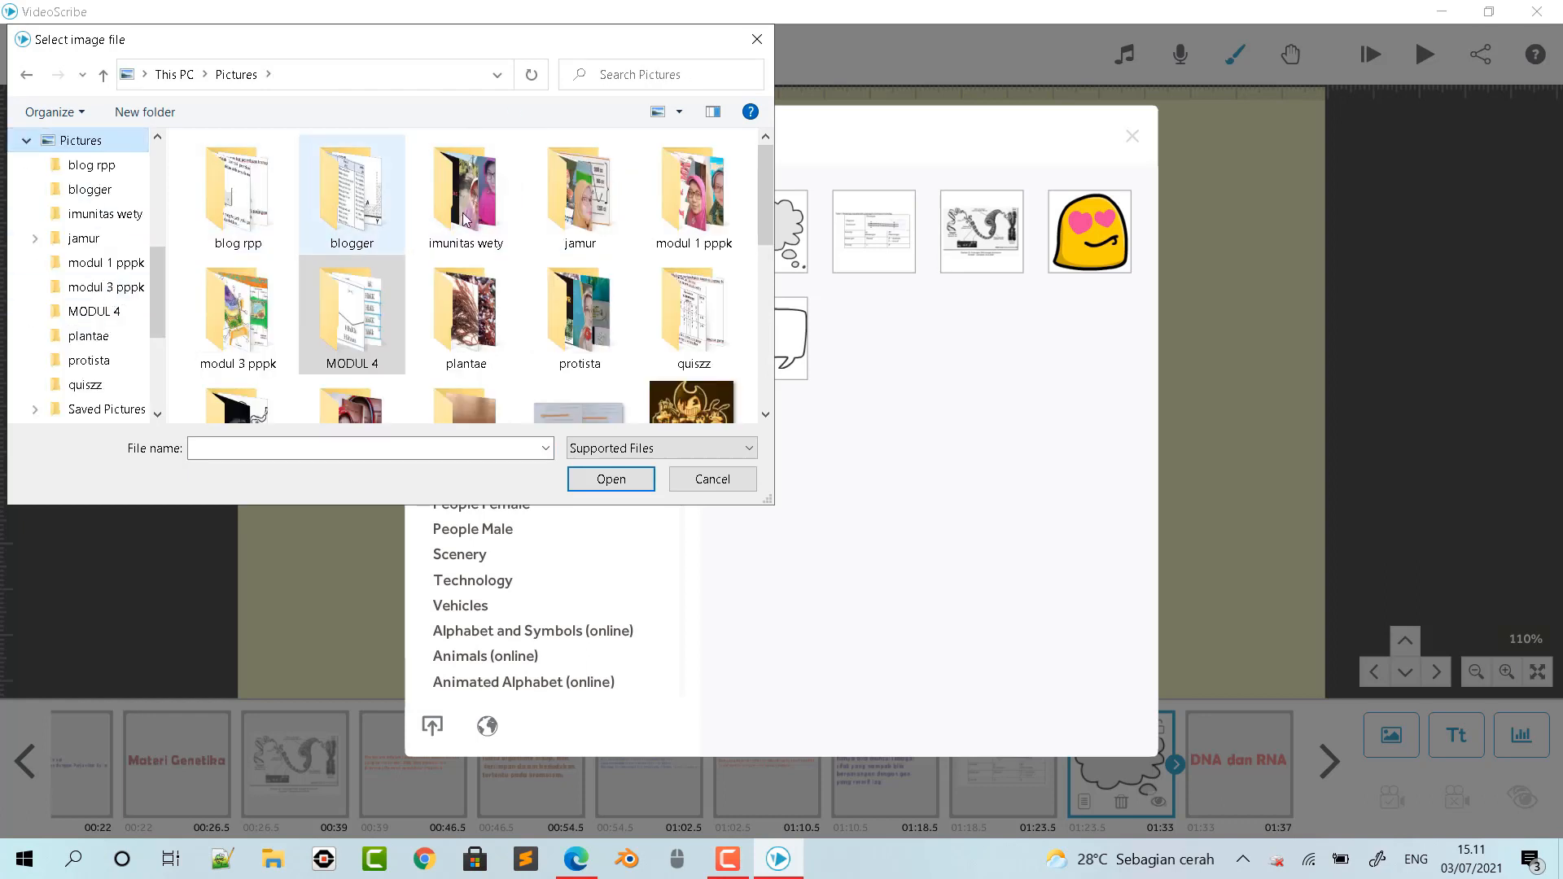
left_click(576, 206)
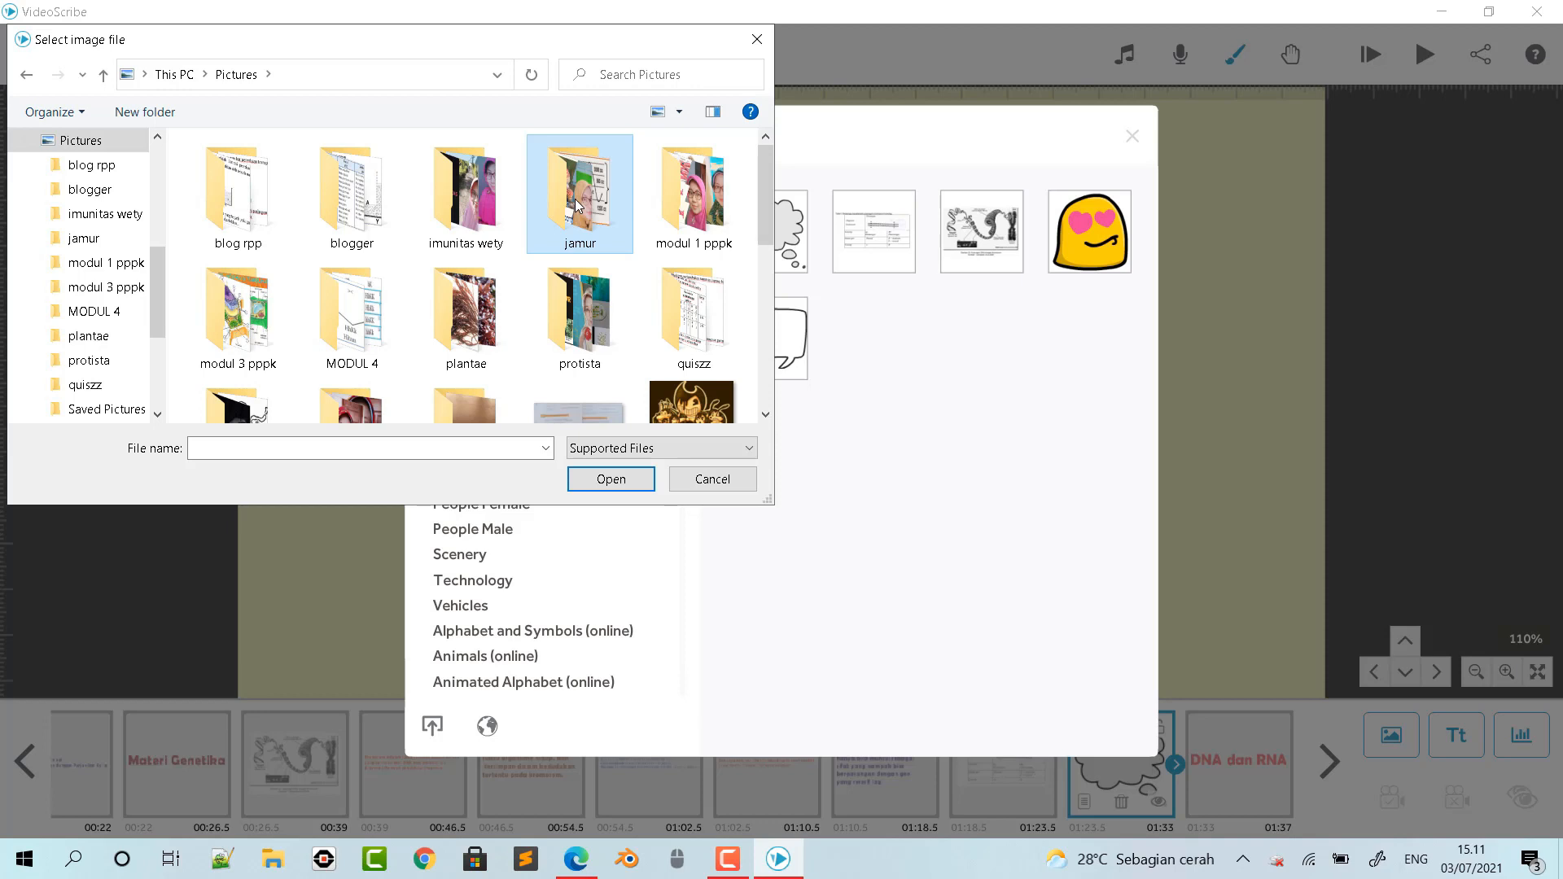
double_click(576, 205)
scroll(549, 315, "down", 5)
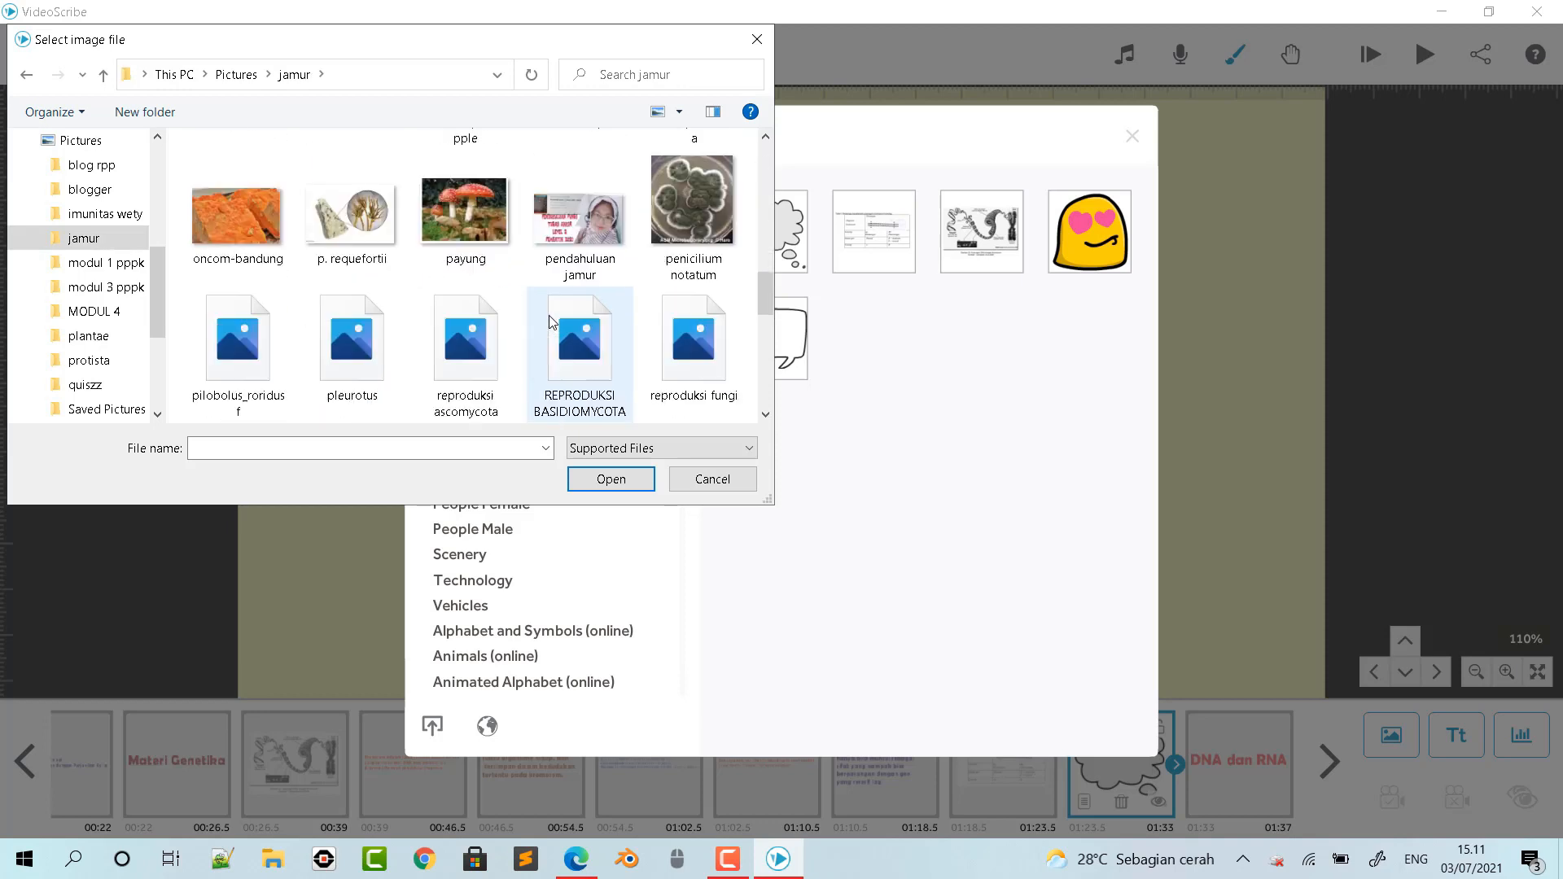
scroll(550, 322, "down", 3)
left_click(457, 311)
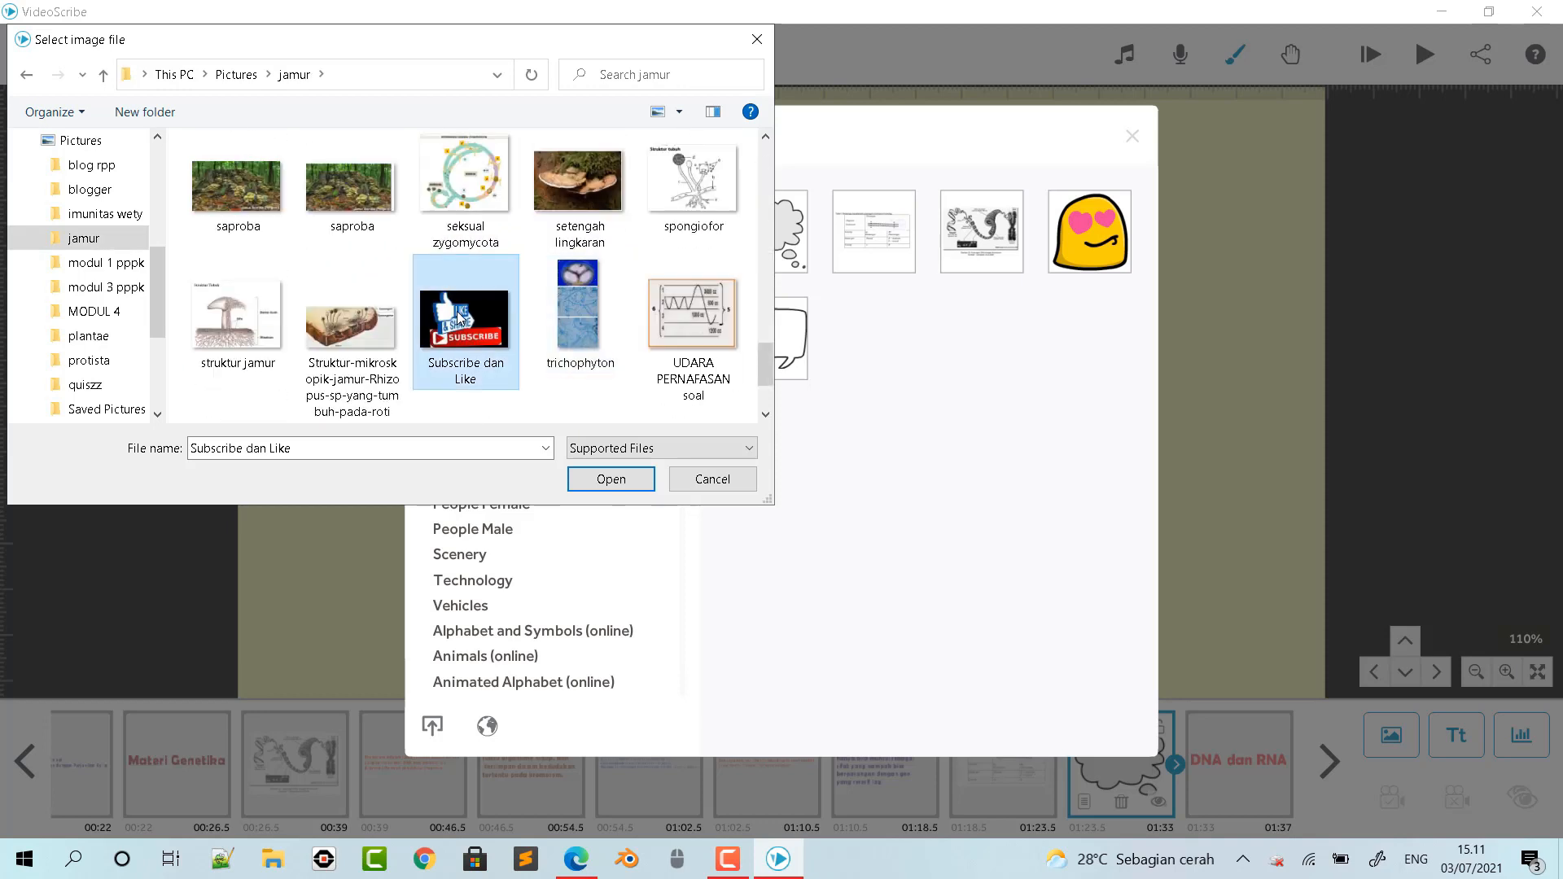
left_click(614, 480)
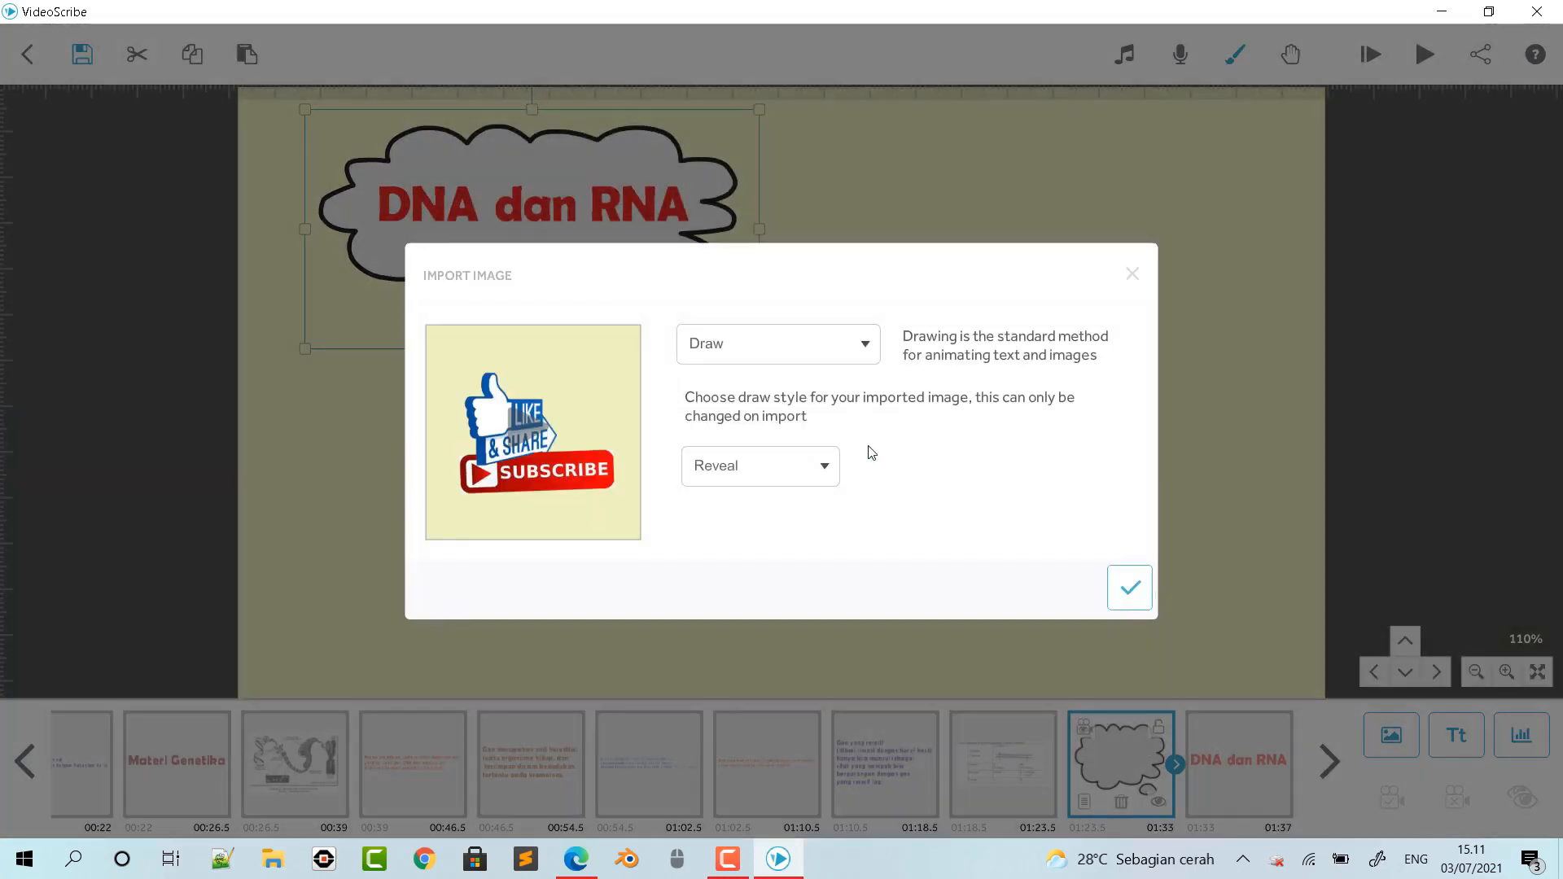
left_click(1121, 587)
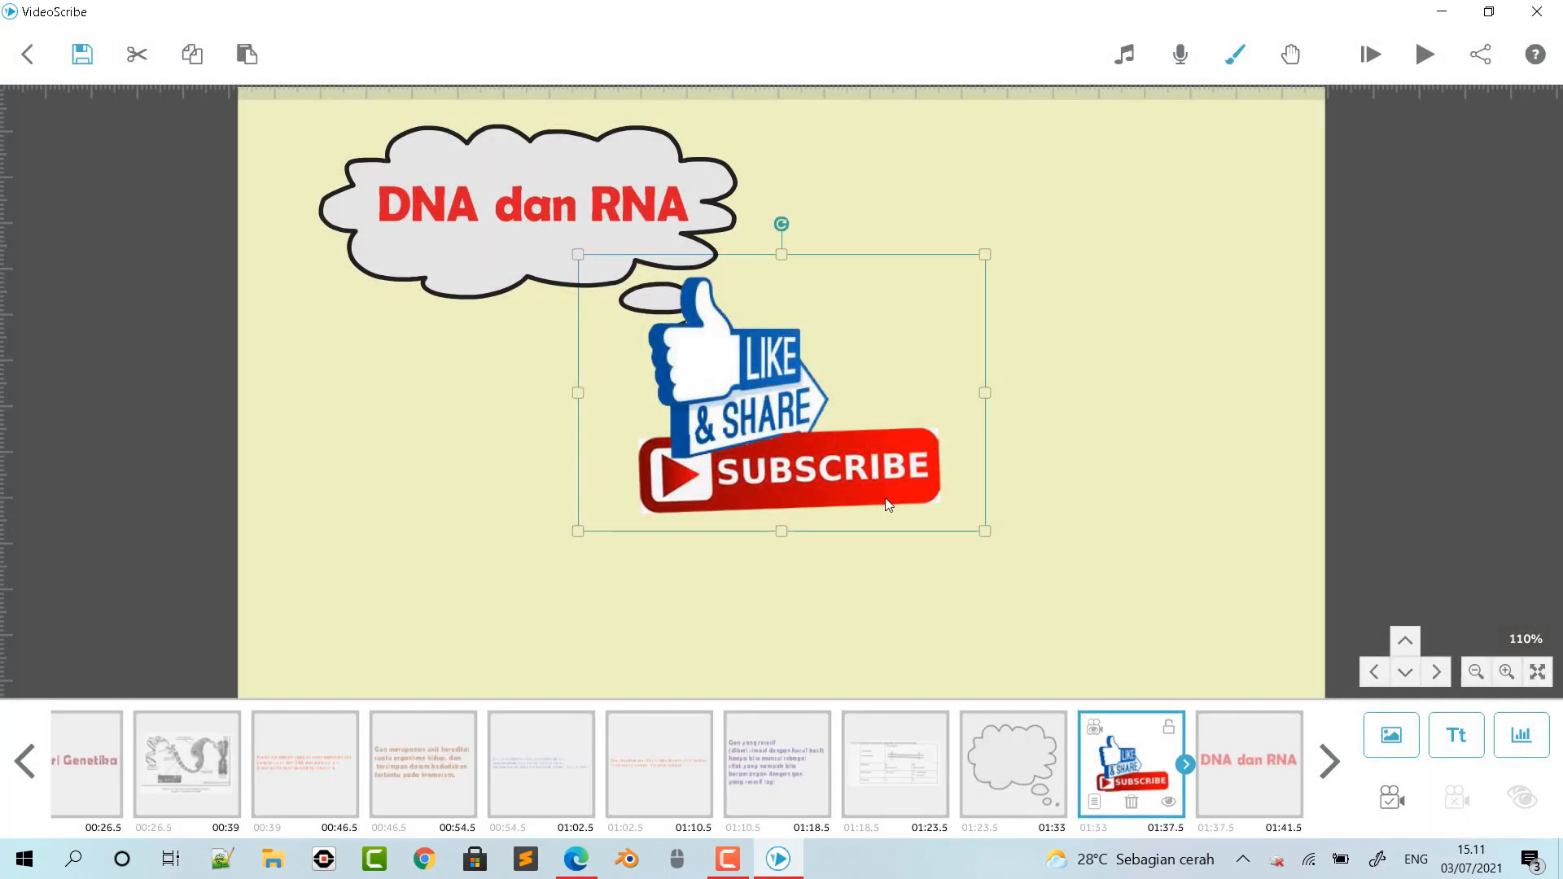
- Move the like-and-subscribe picture below the thought cloud, slightly narrowed, and nudge the cloud and its text down a little
left_click_drag(749, 508, 701, 510)
mouse_move(539, 365)
left_mouse_down()
mouse_move(536, 387)
mouse_move(533, 369)
left_mouse_up()
left_click(559, 498)
left_click_drag(378, 512, 373, 556)
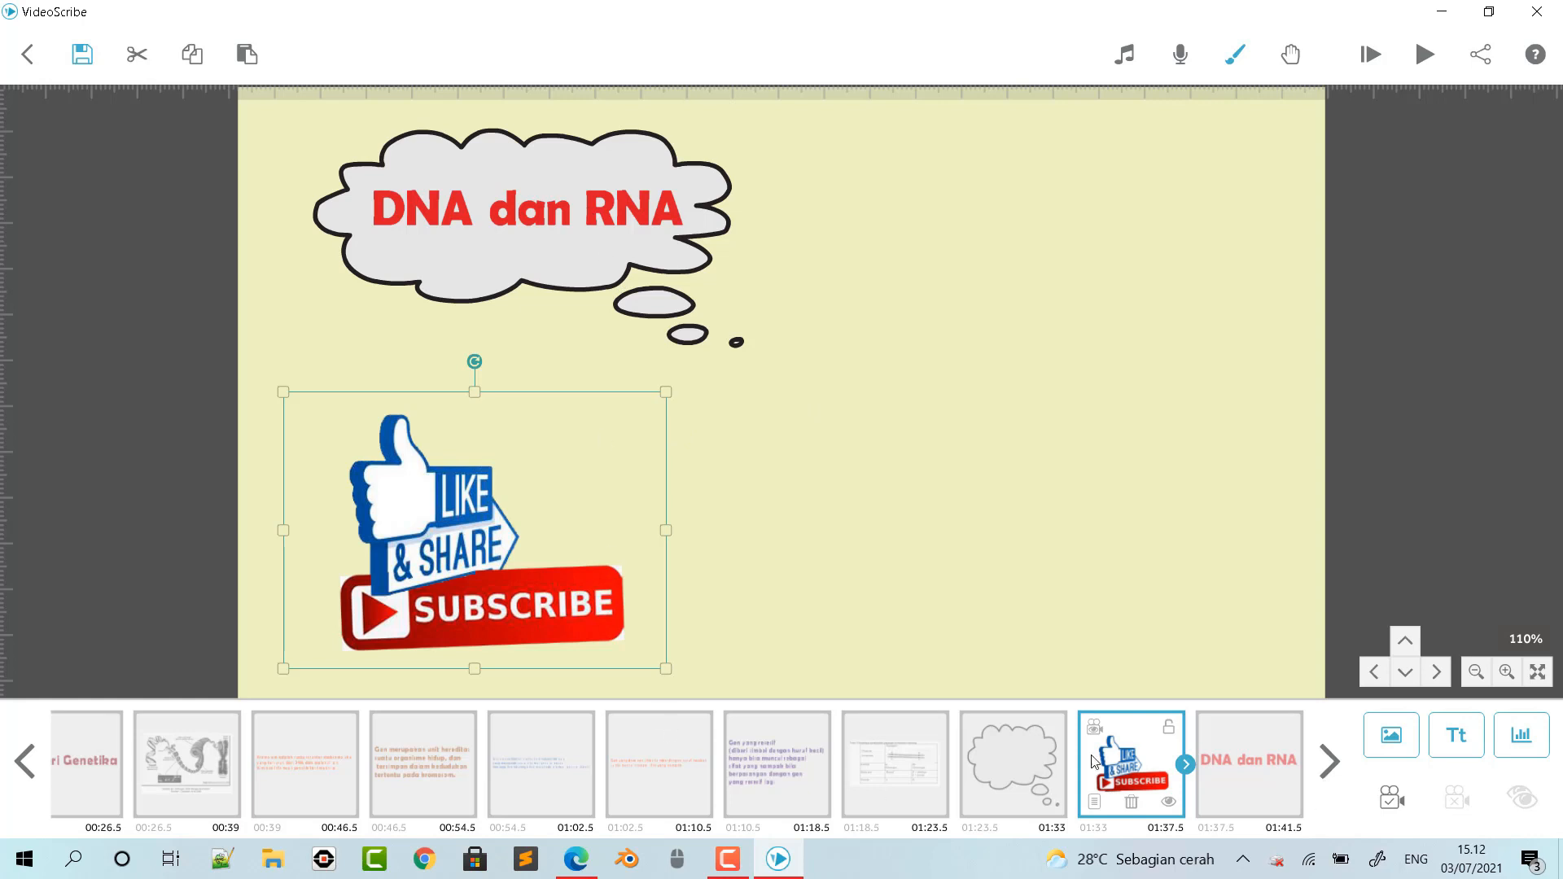
- Order the "DNA dan RNA" text before the subscribe picture in the timeline and set the current camera position for cloud, text and picture
left_click(1023, 760)
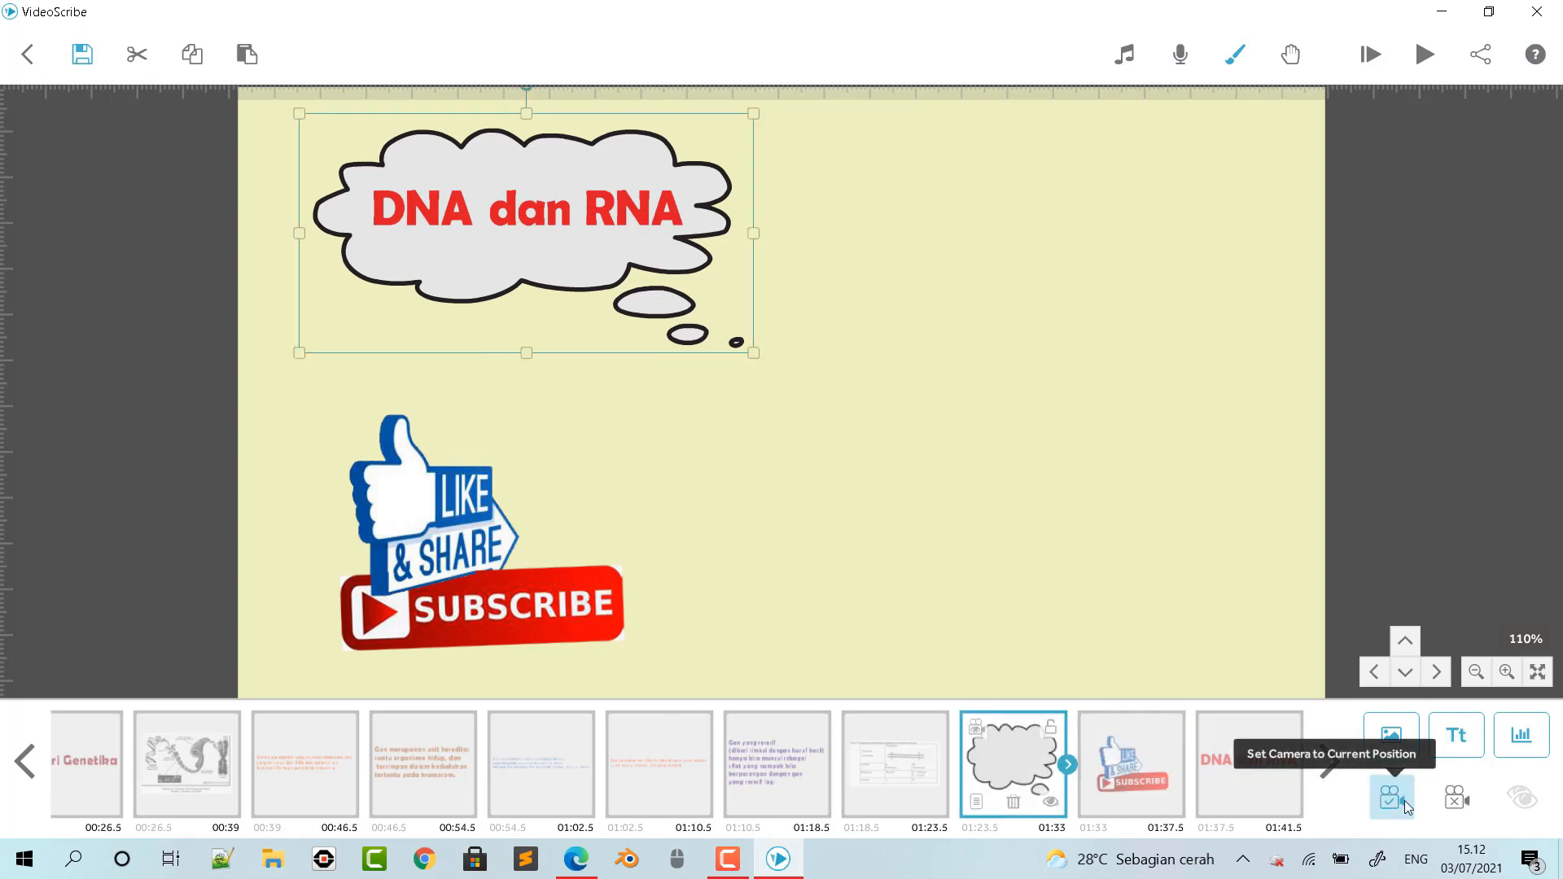
left_click(1157, 796)
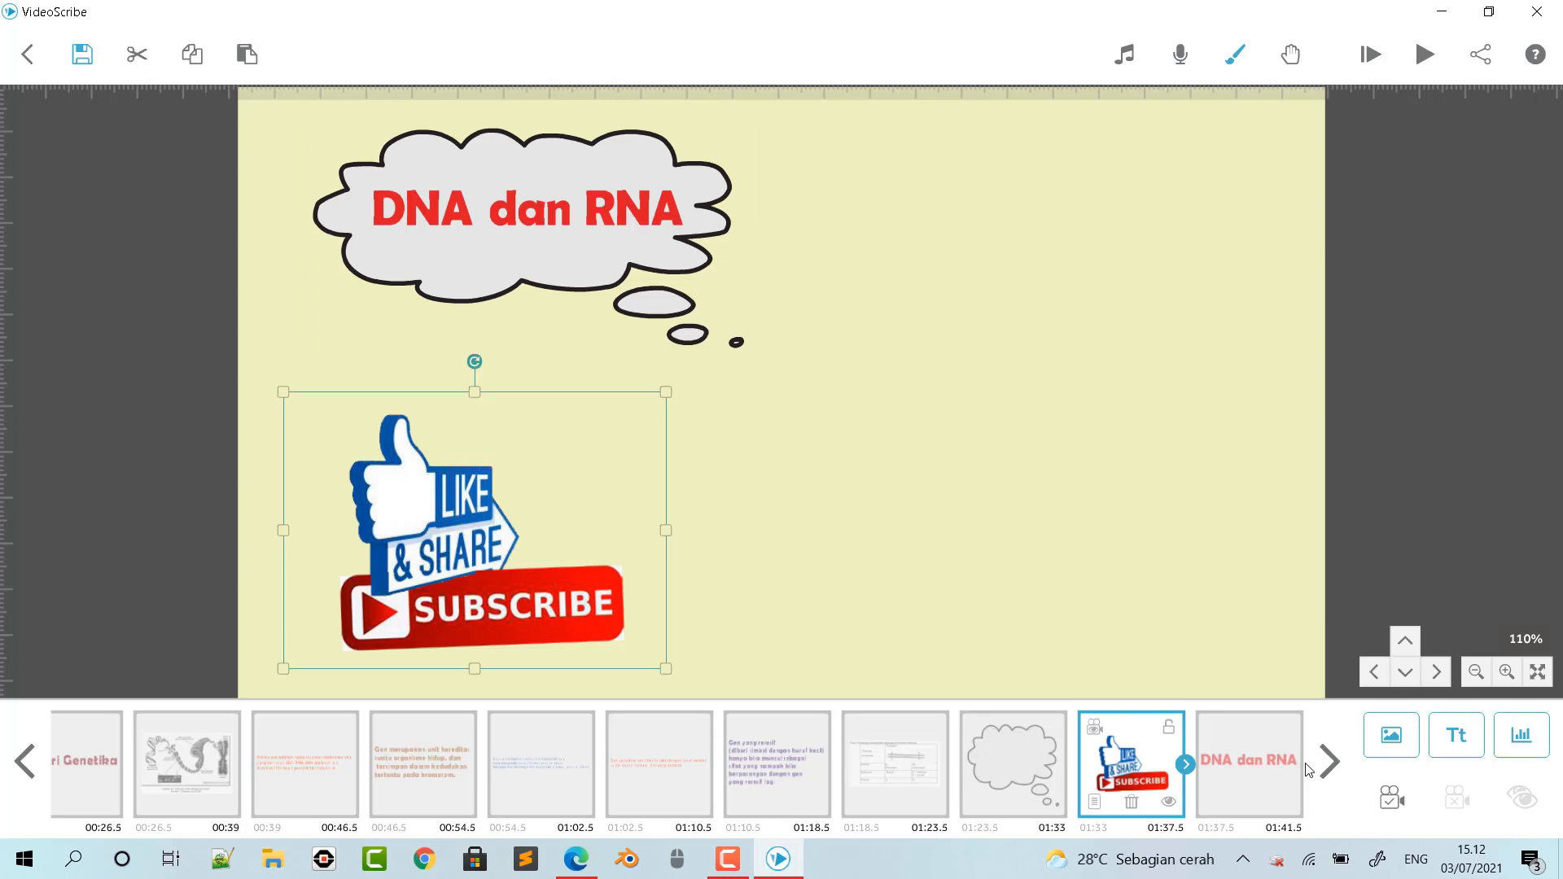
left_click(1243, 784)
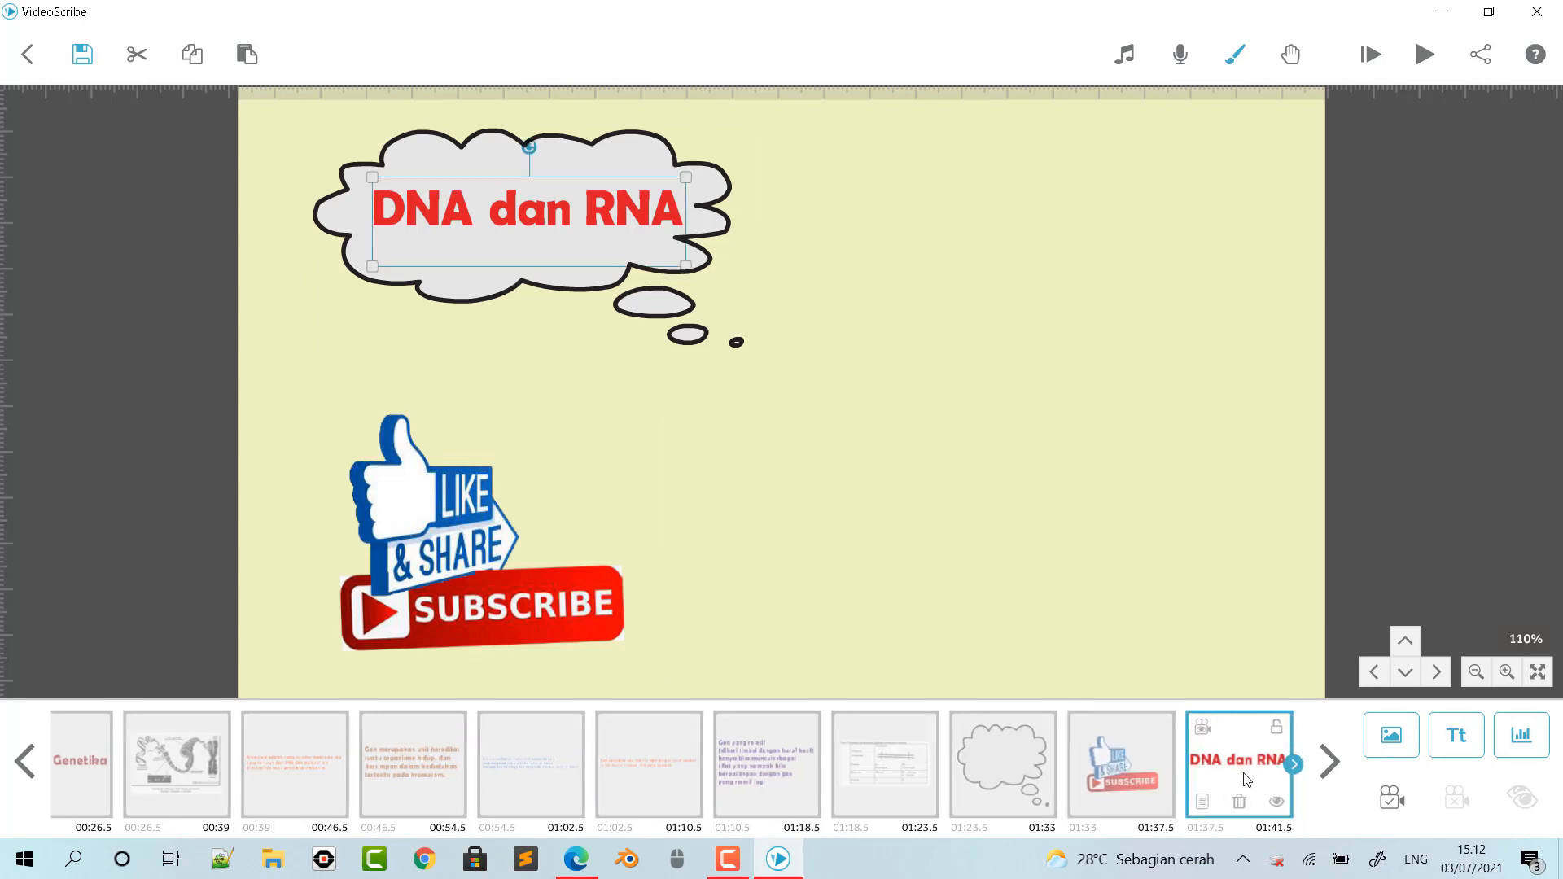
left_click_drag(1243, 780, 939, 776)
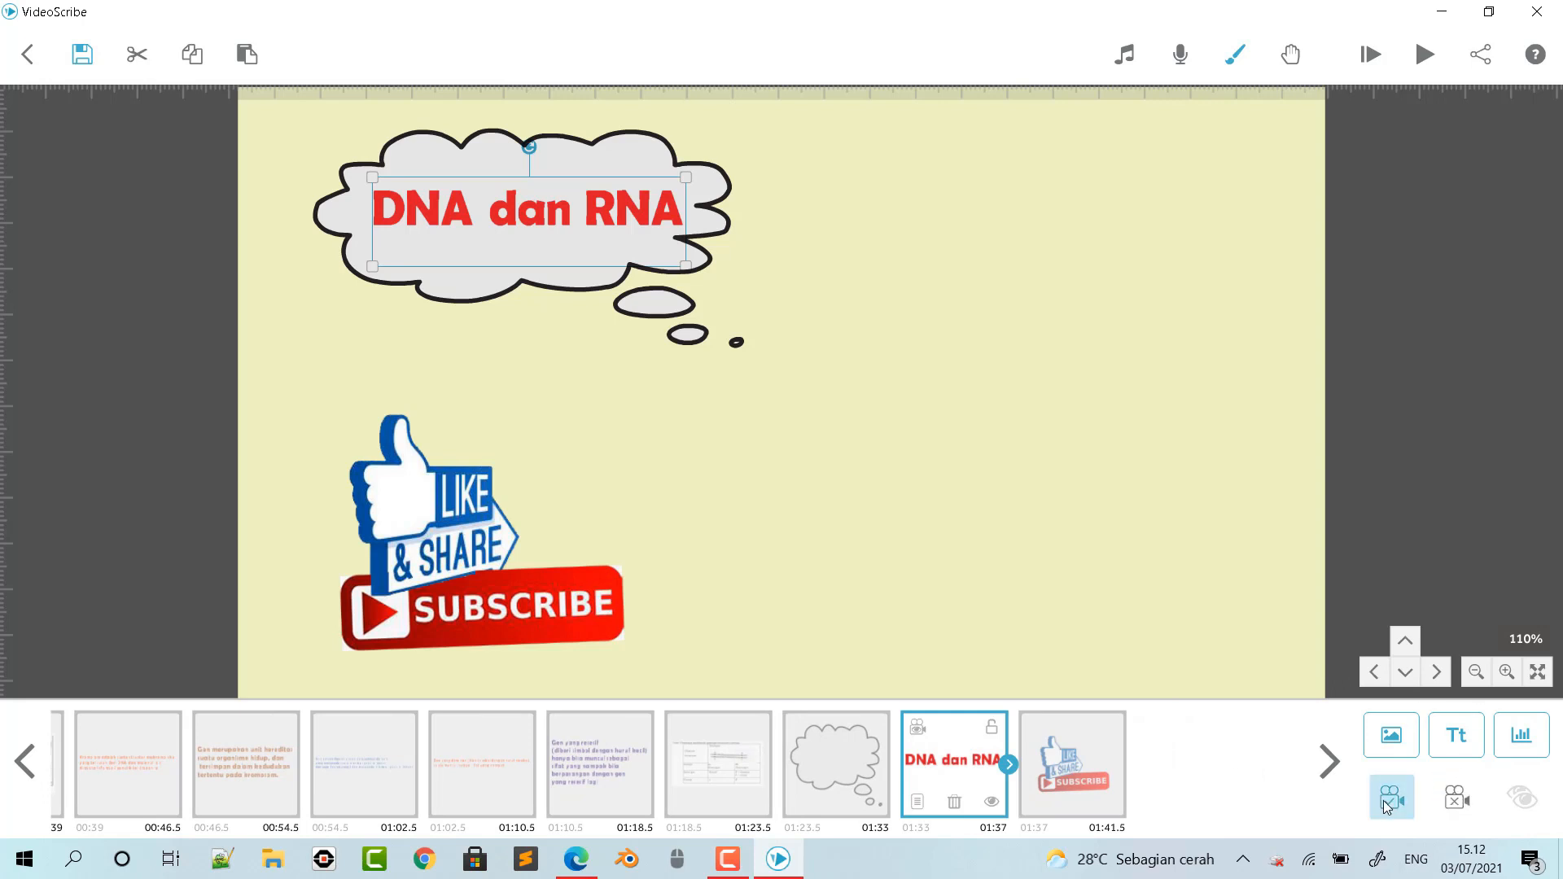
left_click(1085, 792)
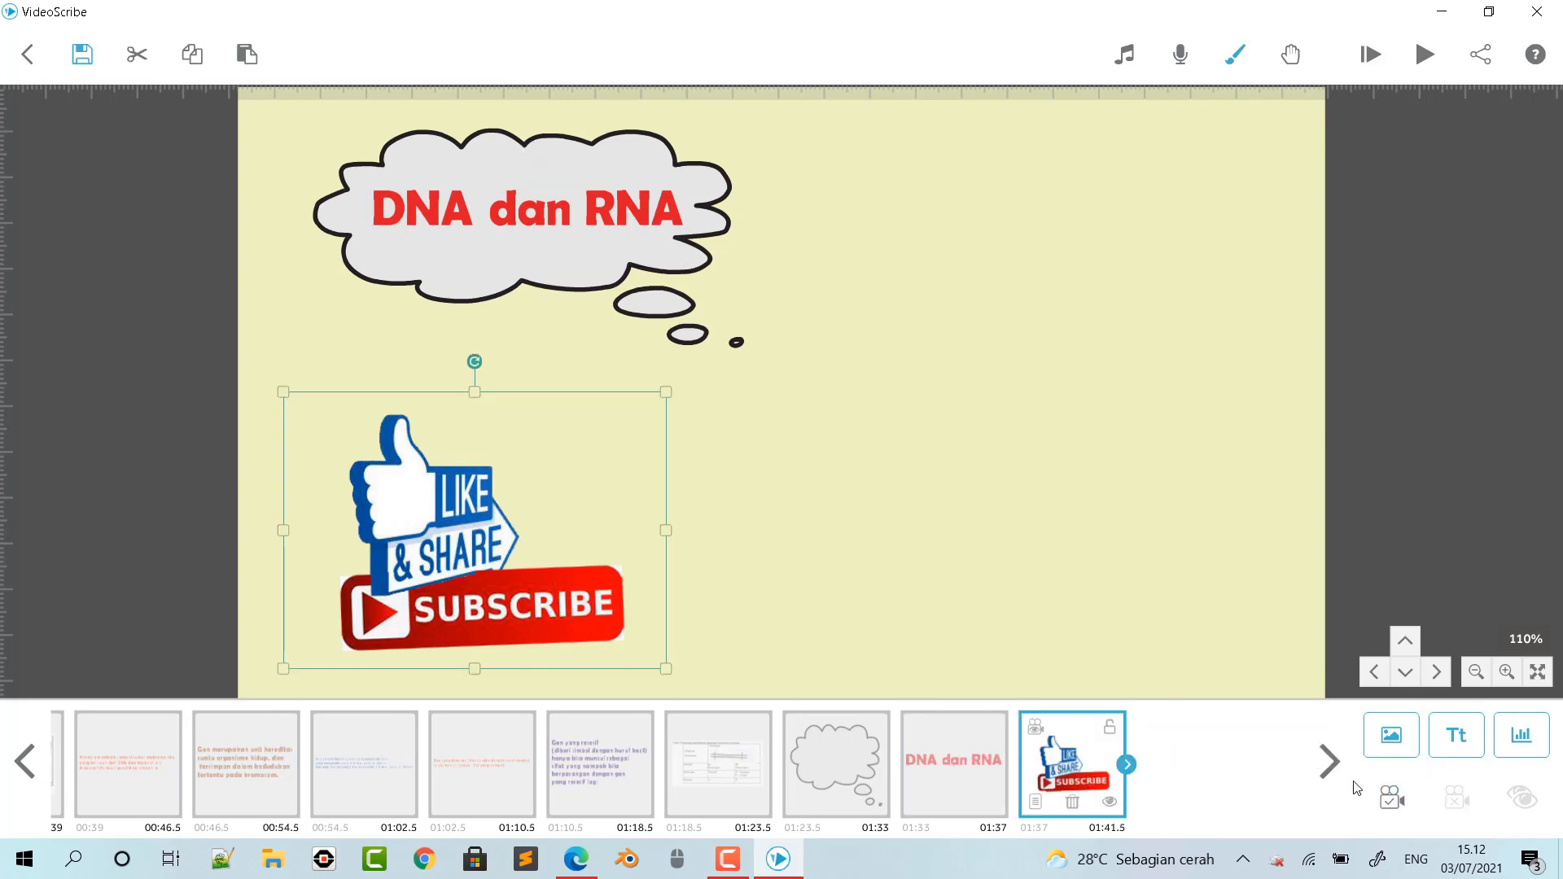
left_click(1392, 798)
- Set the thought cloud's animate, pause and transition times to 1.0 second each
left_click(832, 768)
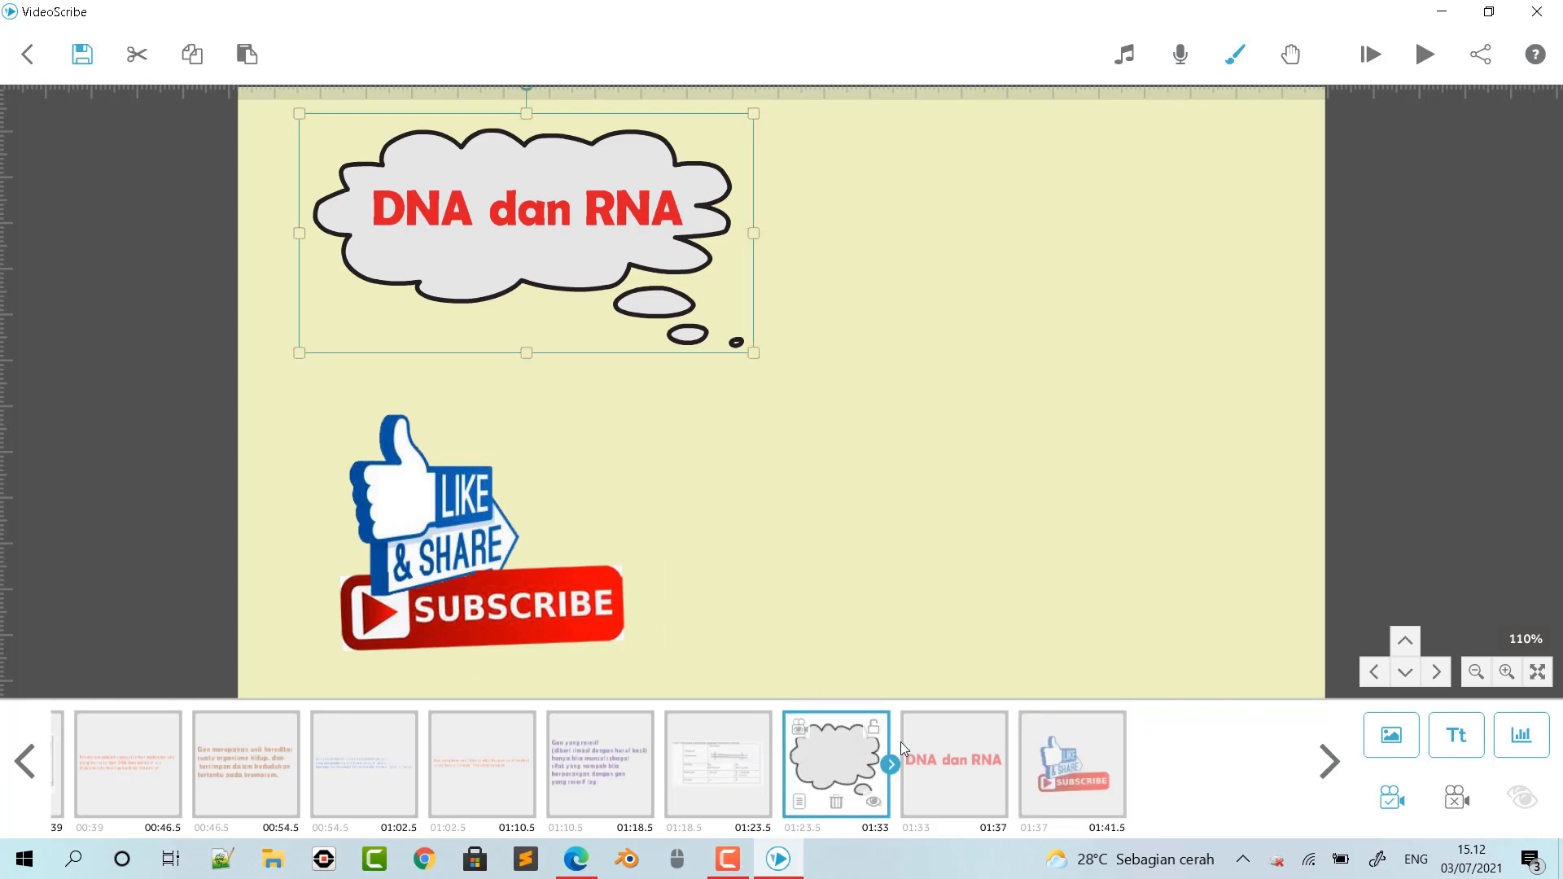
double_click(656, 322)
left_click(716, 636)
left_click(716, 636)
left_click(715, 637)
left_click(715, 636)
left_click(715, 637)
left_click(716, 637)
left_click(715, 637)
left_click(716, 637)
left_click(715, 636)
left_click(716, 637)
left_click(715, 636)
left_click(716, 637)
left_click(713, 641)
left_click(712, 642)
left_click(951, 636)
left_click(1131, 727)
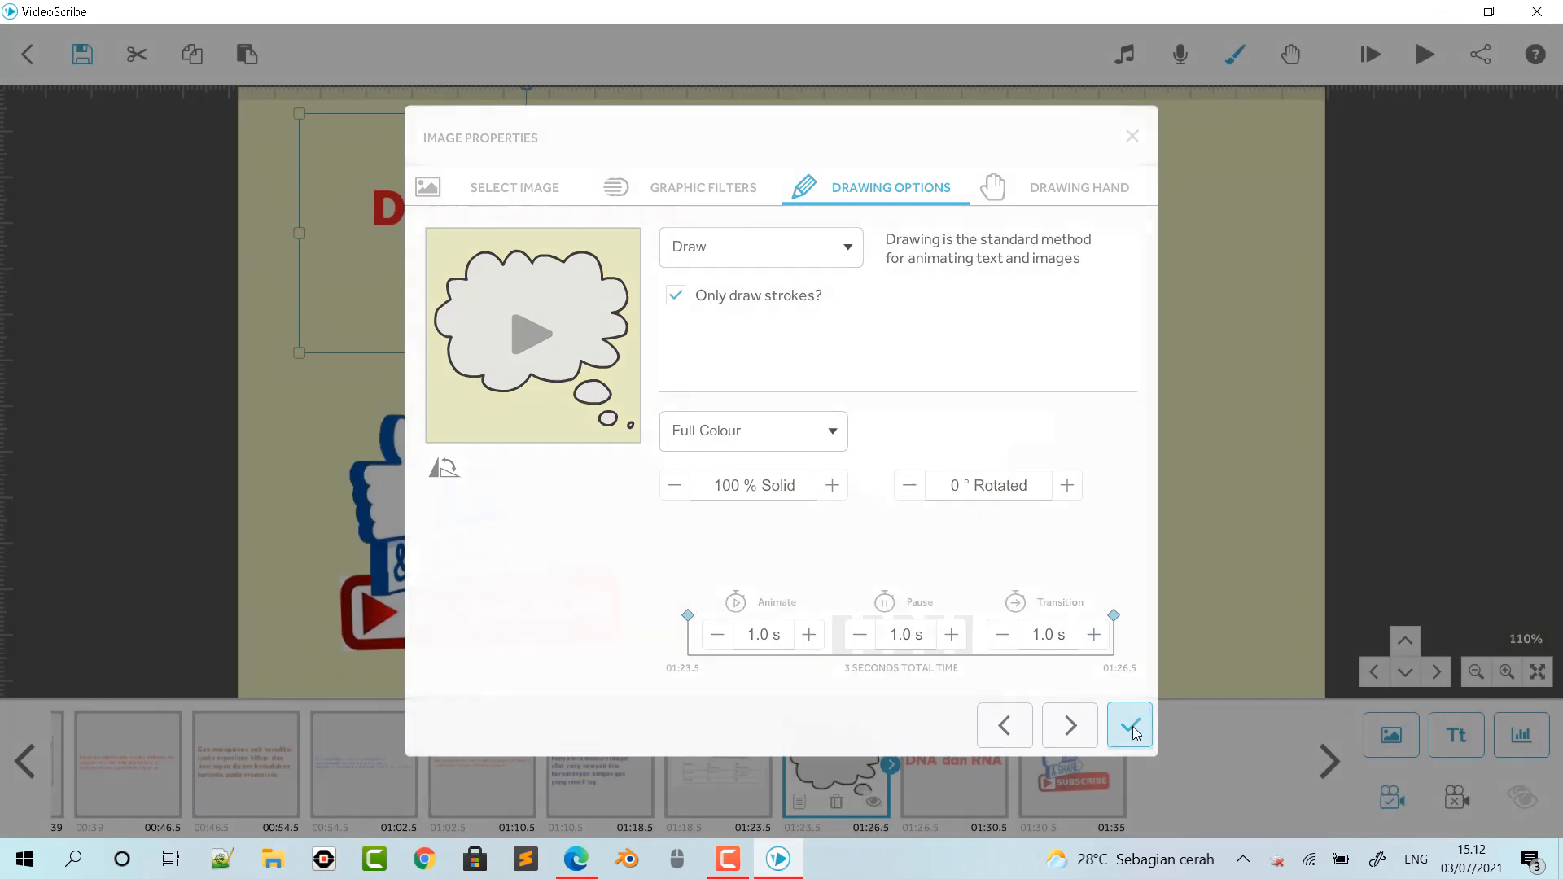
- Adjust the drawing times of the "DNA dan RNA" text, lengthening its transition, for 4.5 seconds in total
left_click(943, 756)
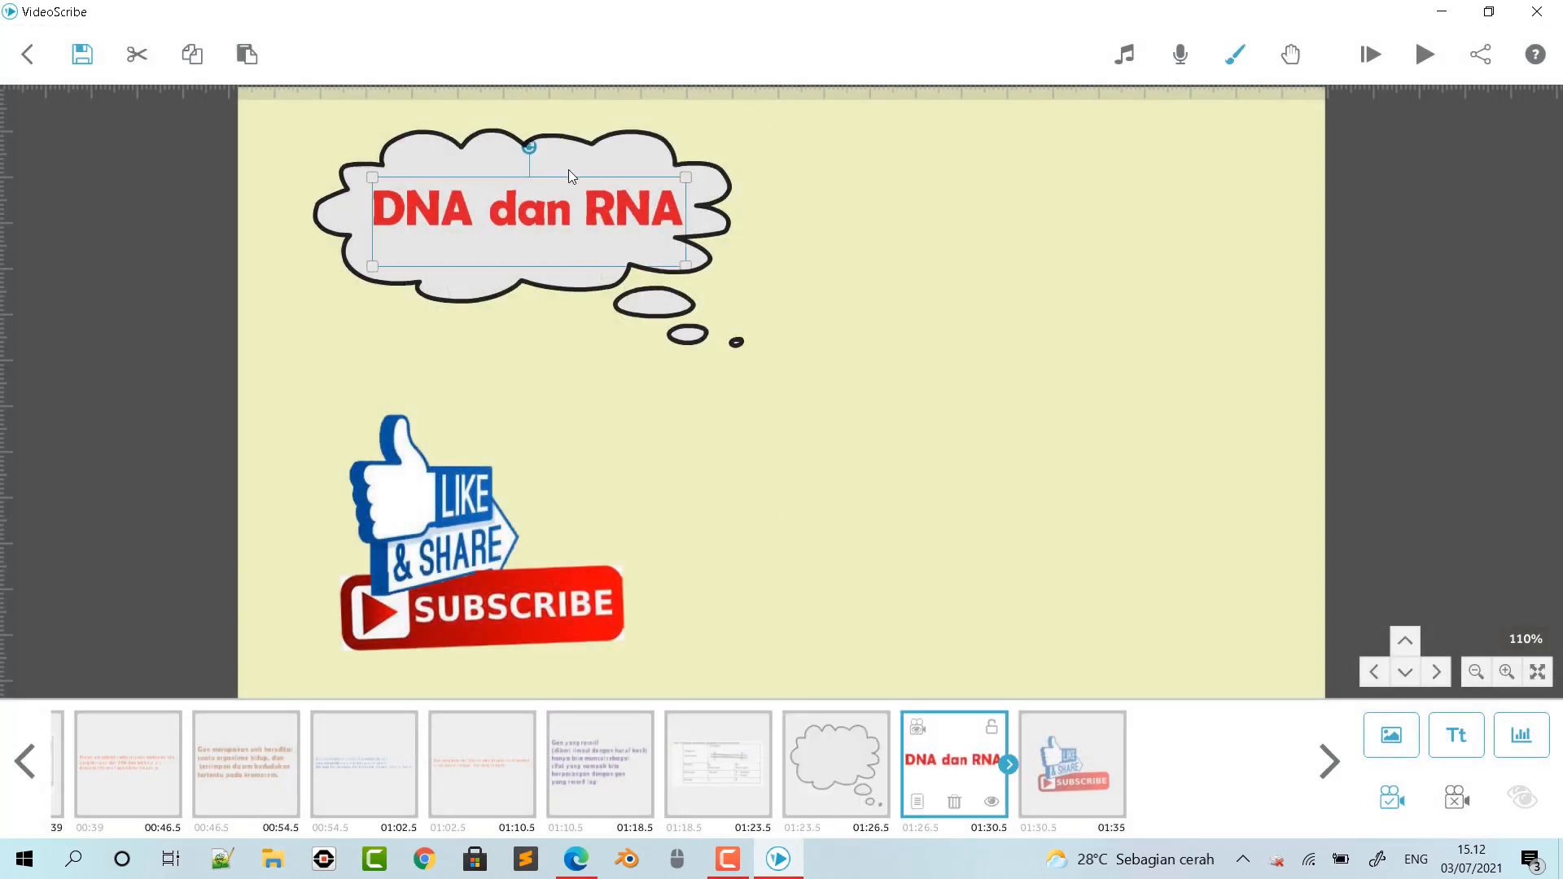
double_click(658, 281)
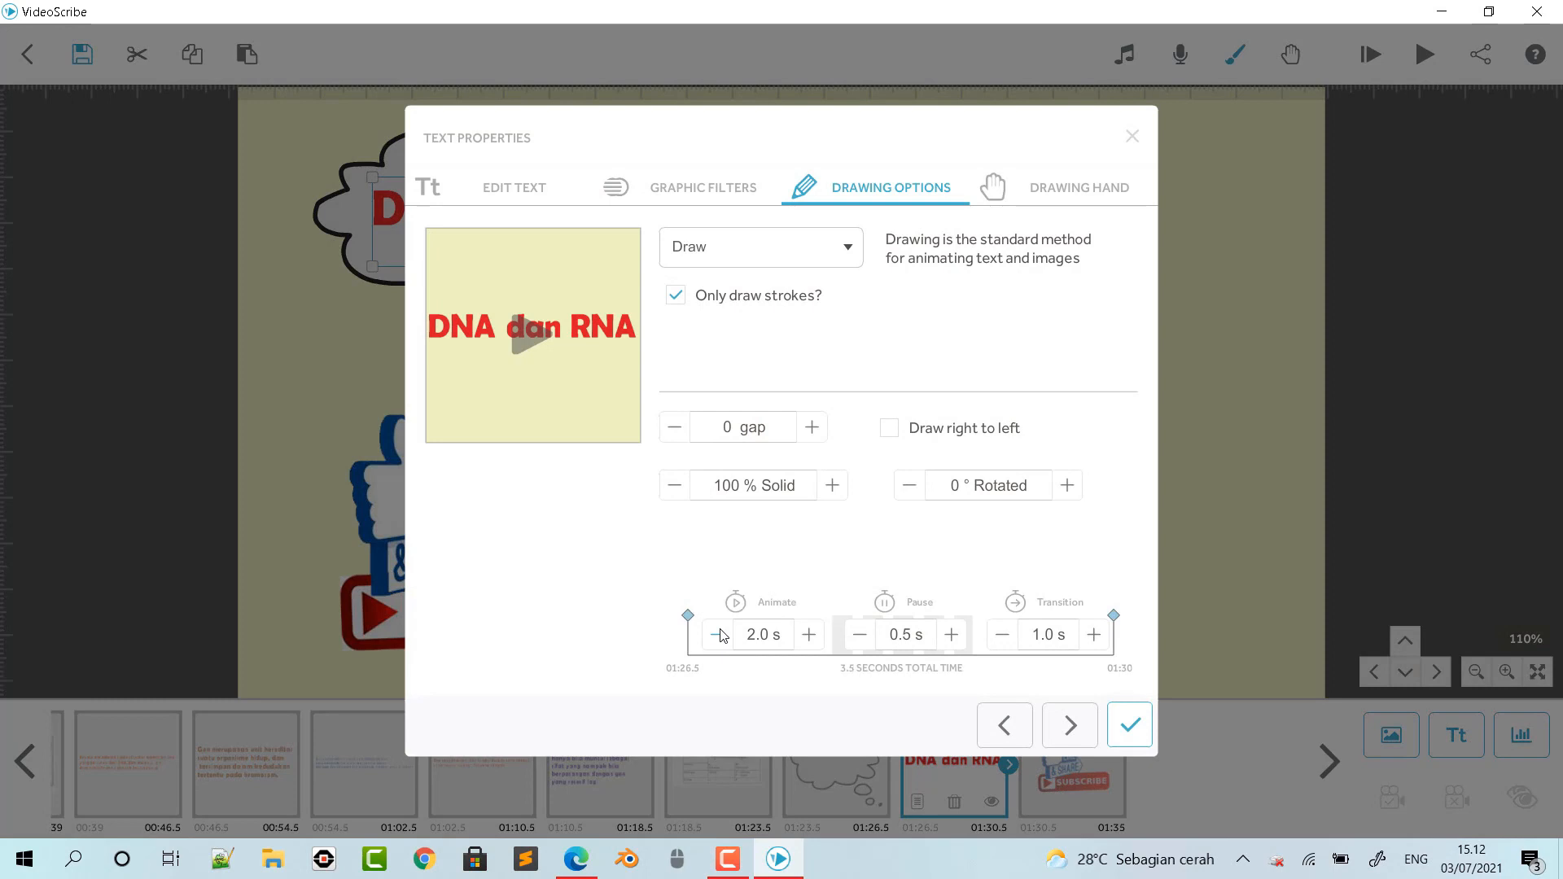
left_click(1093, 635)
left_click(1130, 723)
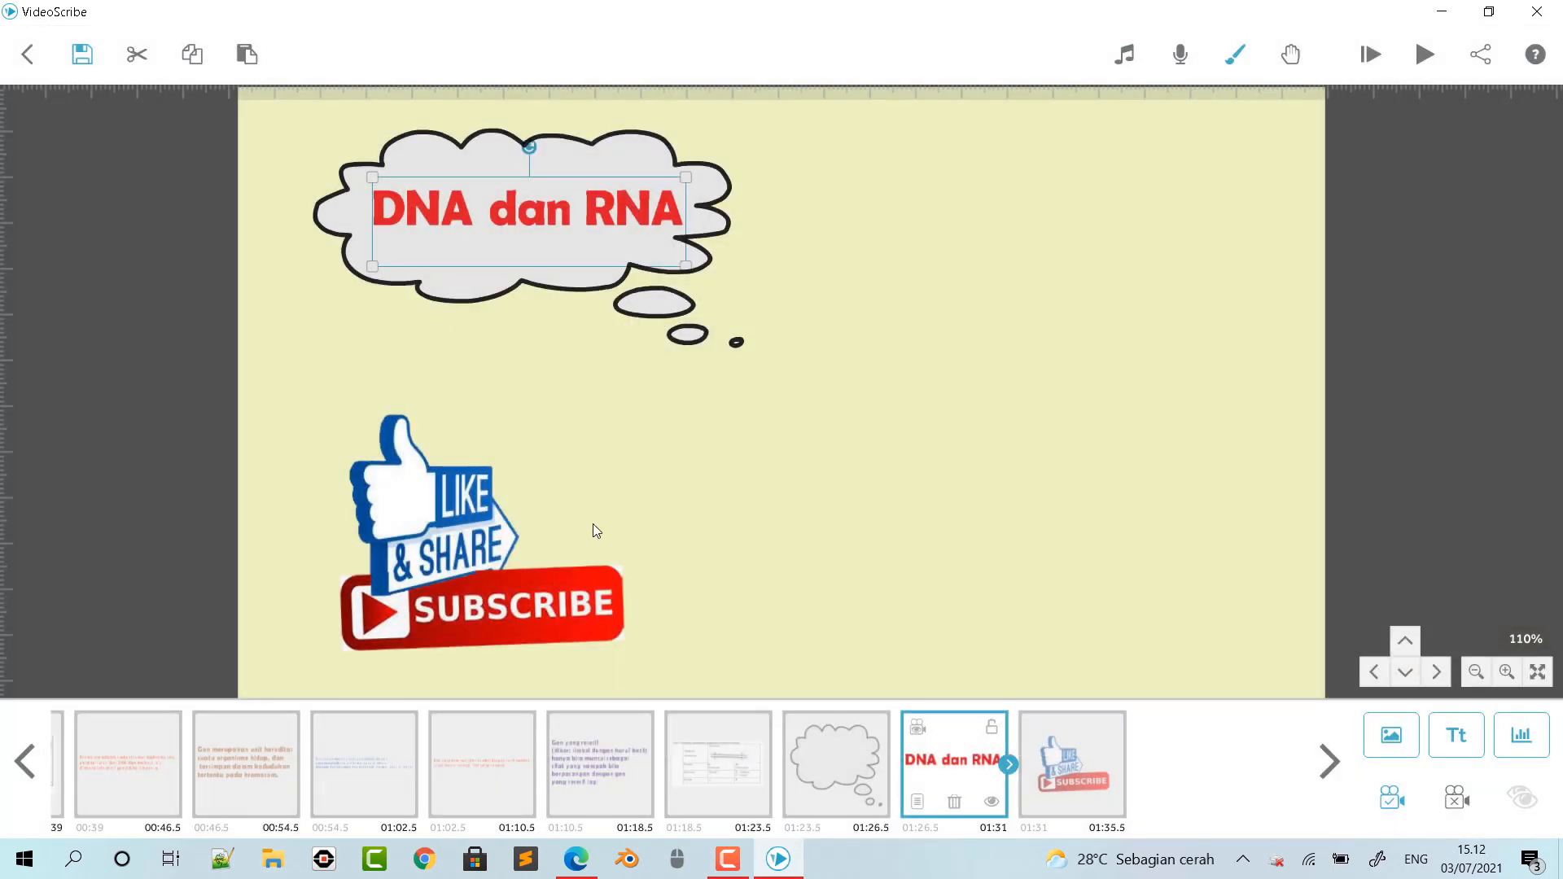
- Set the subscribe picture's animate time to 1.0 second, its pause to 4.5 seconds and its transition to 2.5 seconds
double_click(473, 514)
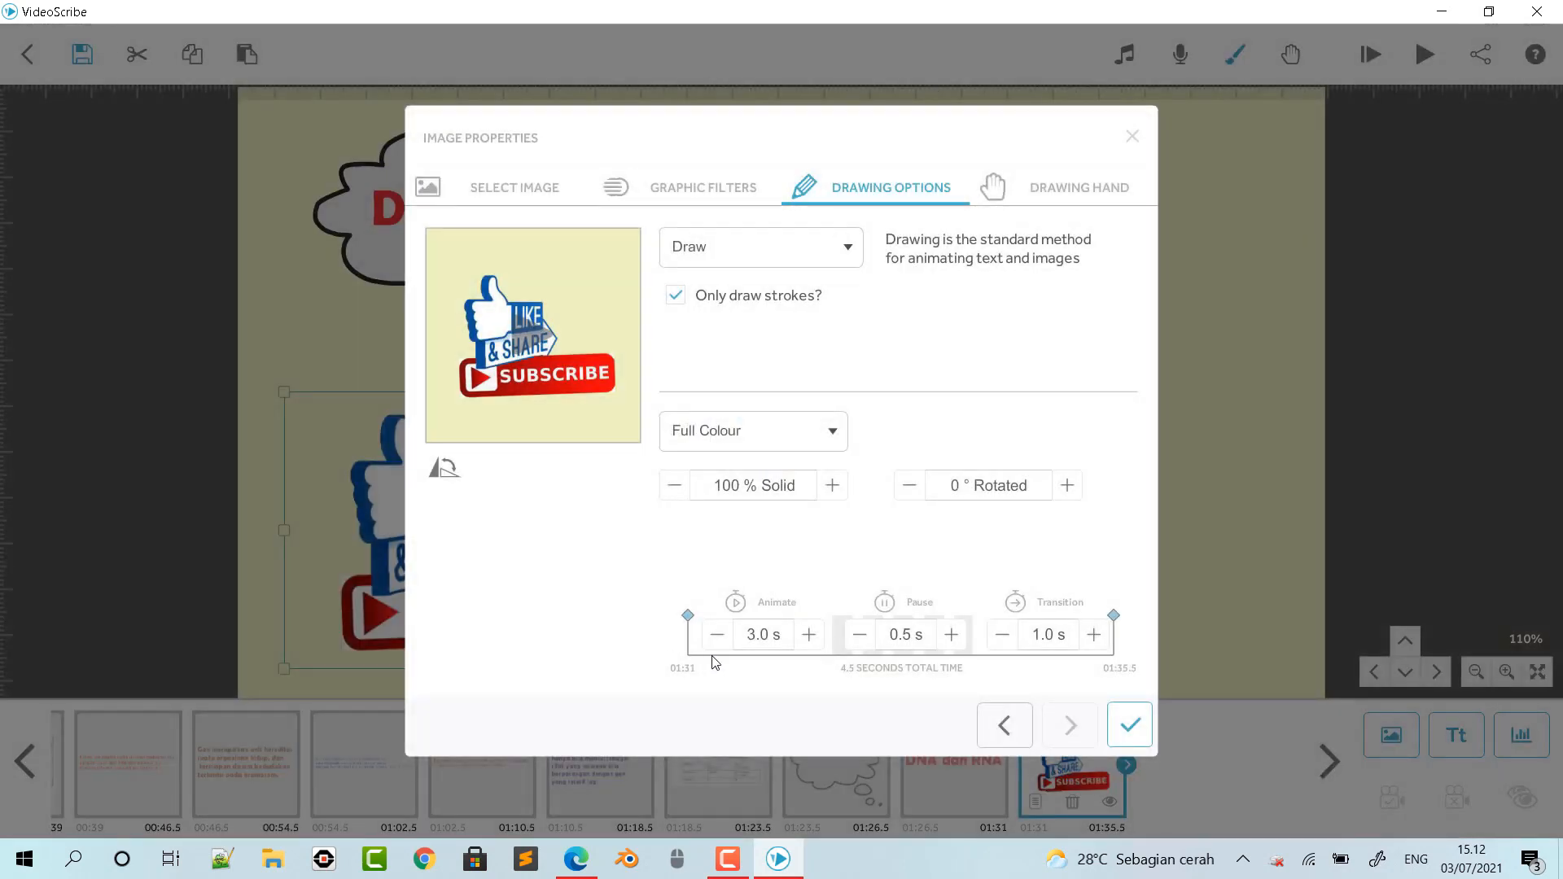
left_click(718, 645)
left_click(718, 644)
left_click(718, 645)
left_click(718, 645)
left_click(717, 644)
left_click(809, 634)
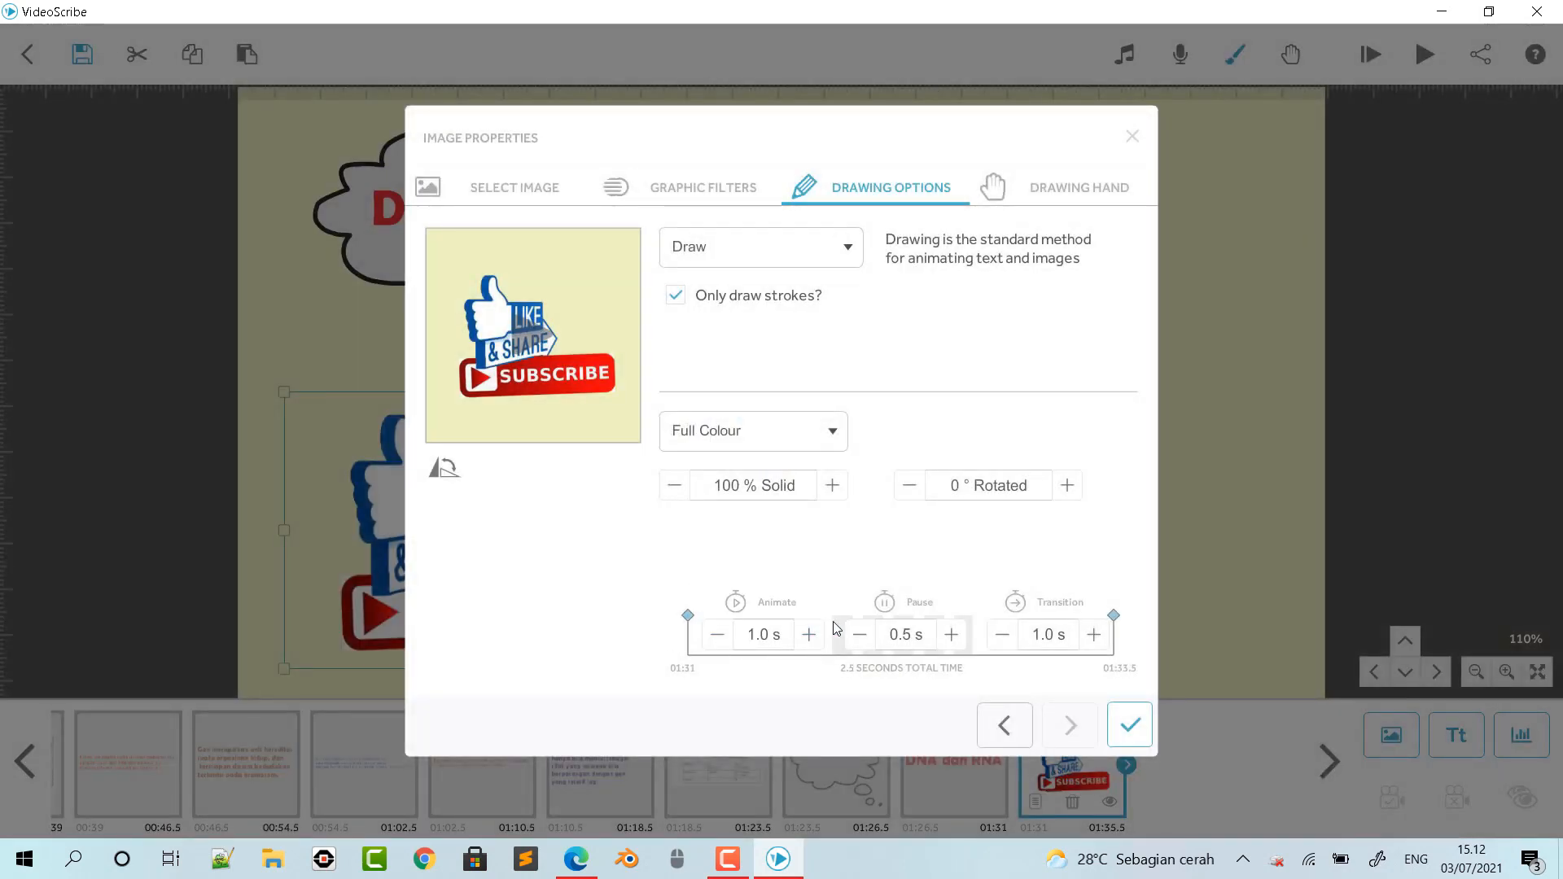
left_click(951, 636)
left_click(952, 636)
left_click(952, 637)
left_click(957, 636)
left_click(959, 636)
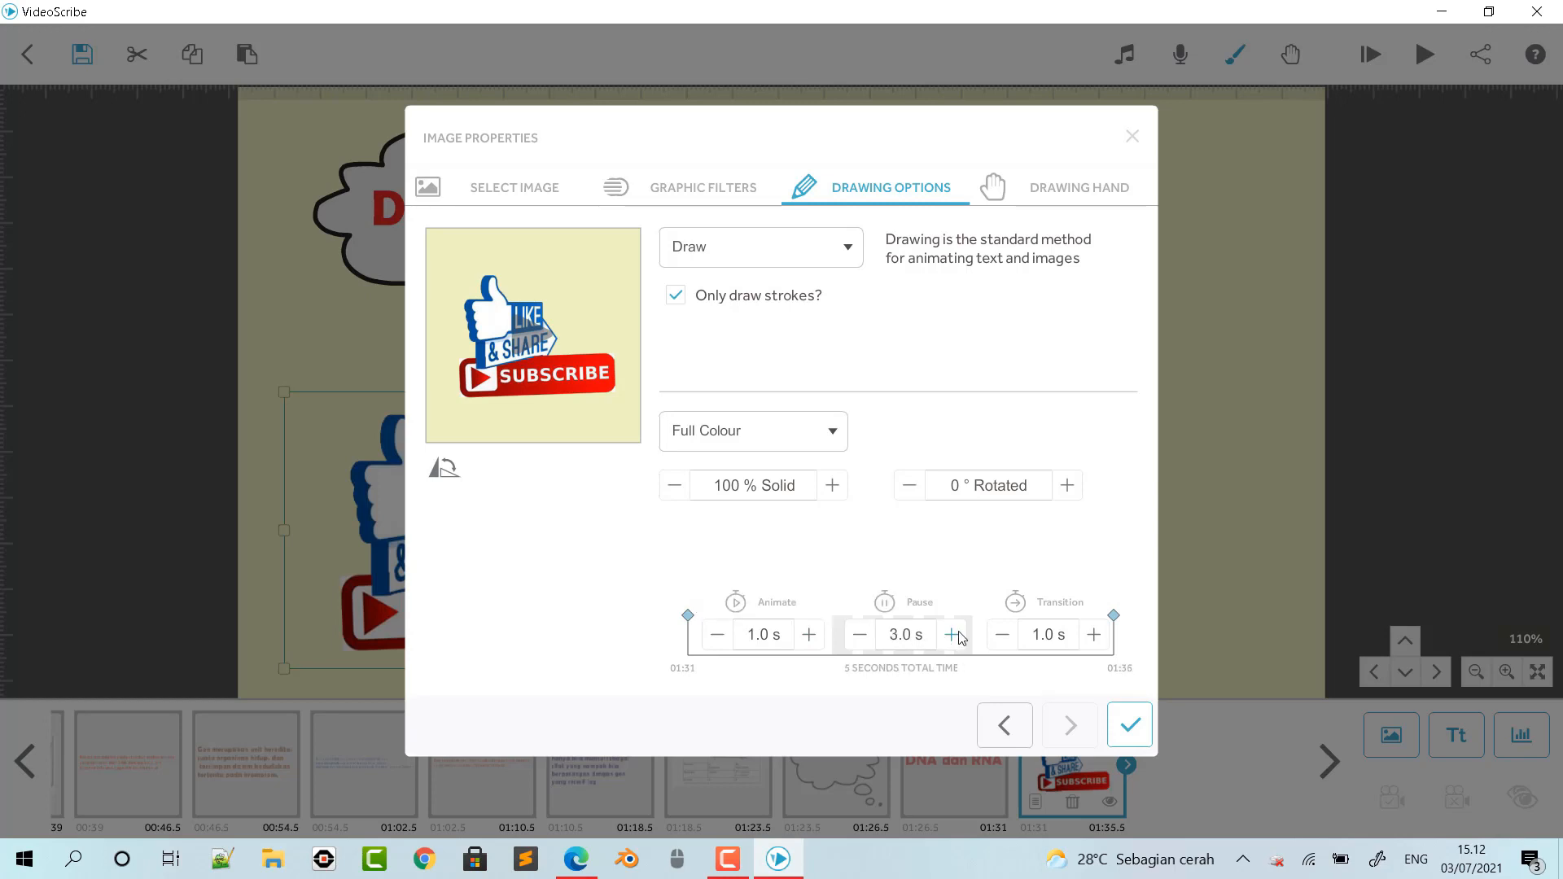
left_click(951, 637)
left_click(952, 637)
left_click(954, 636)
left_click(952, 636)
left_click(1094, 634)
left_click(1094, 635)
left_click(1094, 634)
left_click(1129, 724)
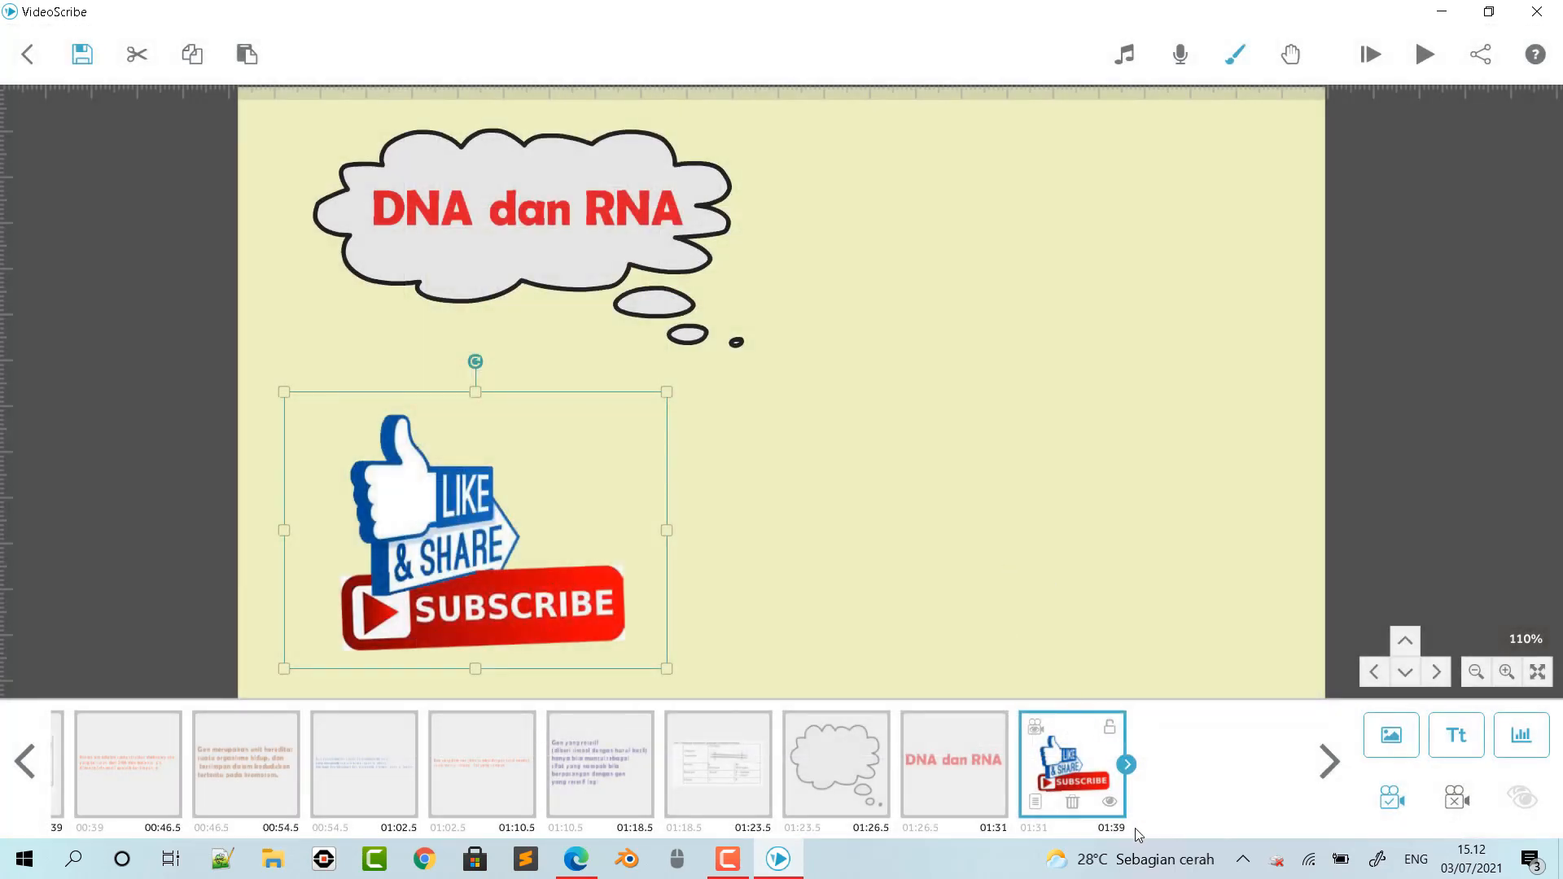
- Preview the track Ask Me Why in the Scribe Music library with the computer's volume raised
left_click(926, 535)
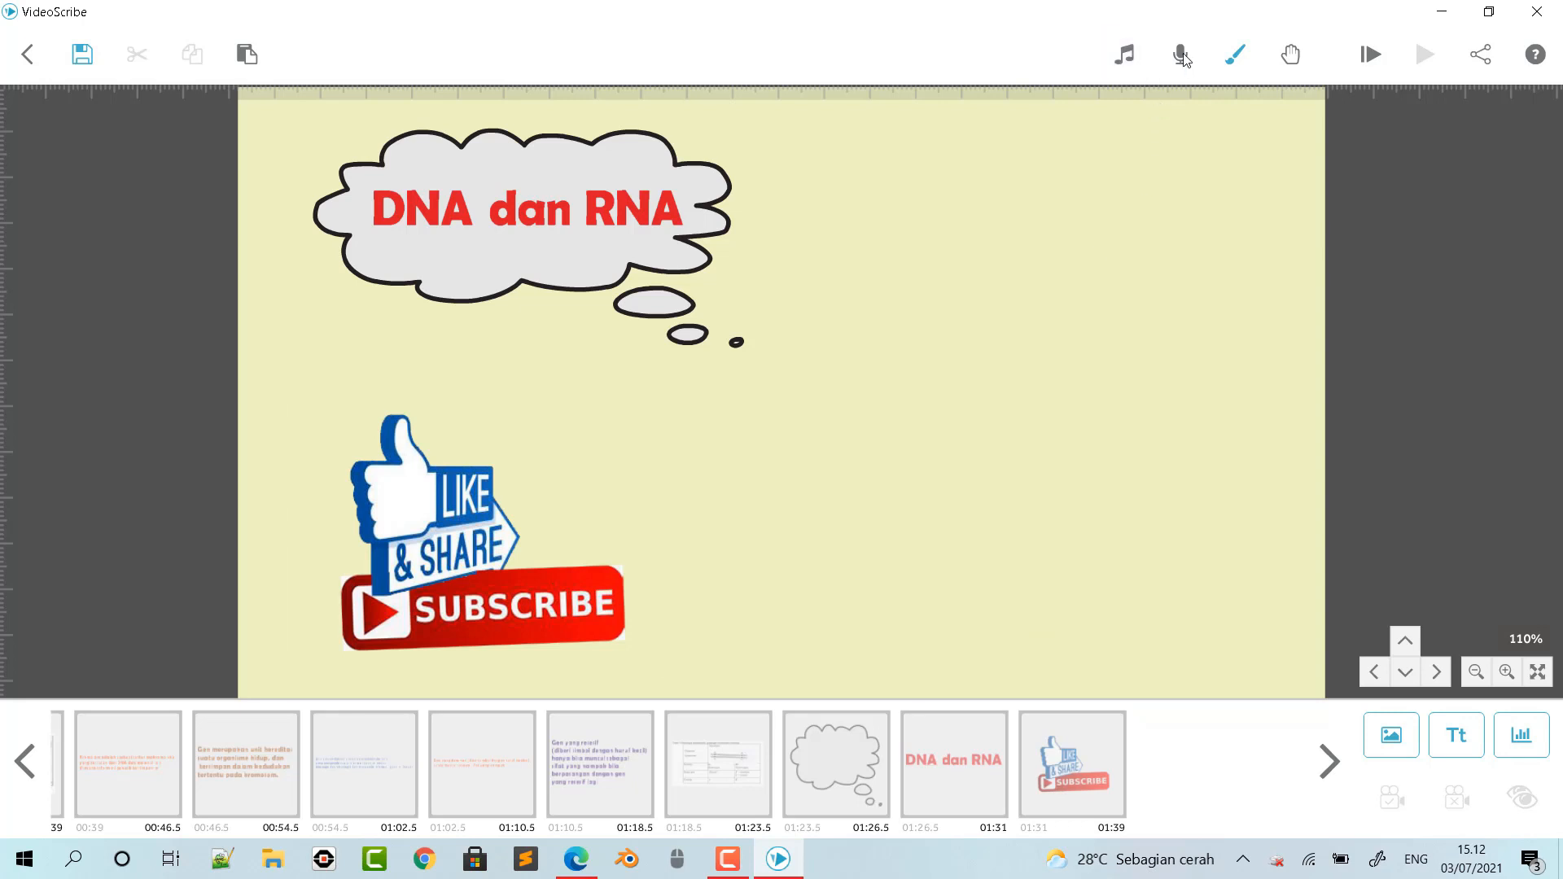
left_click(1124, 54)
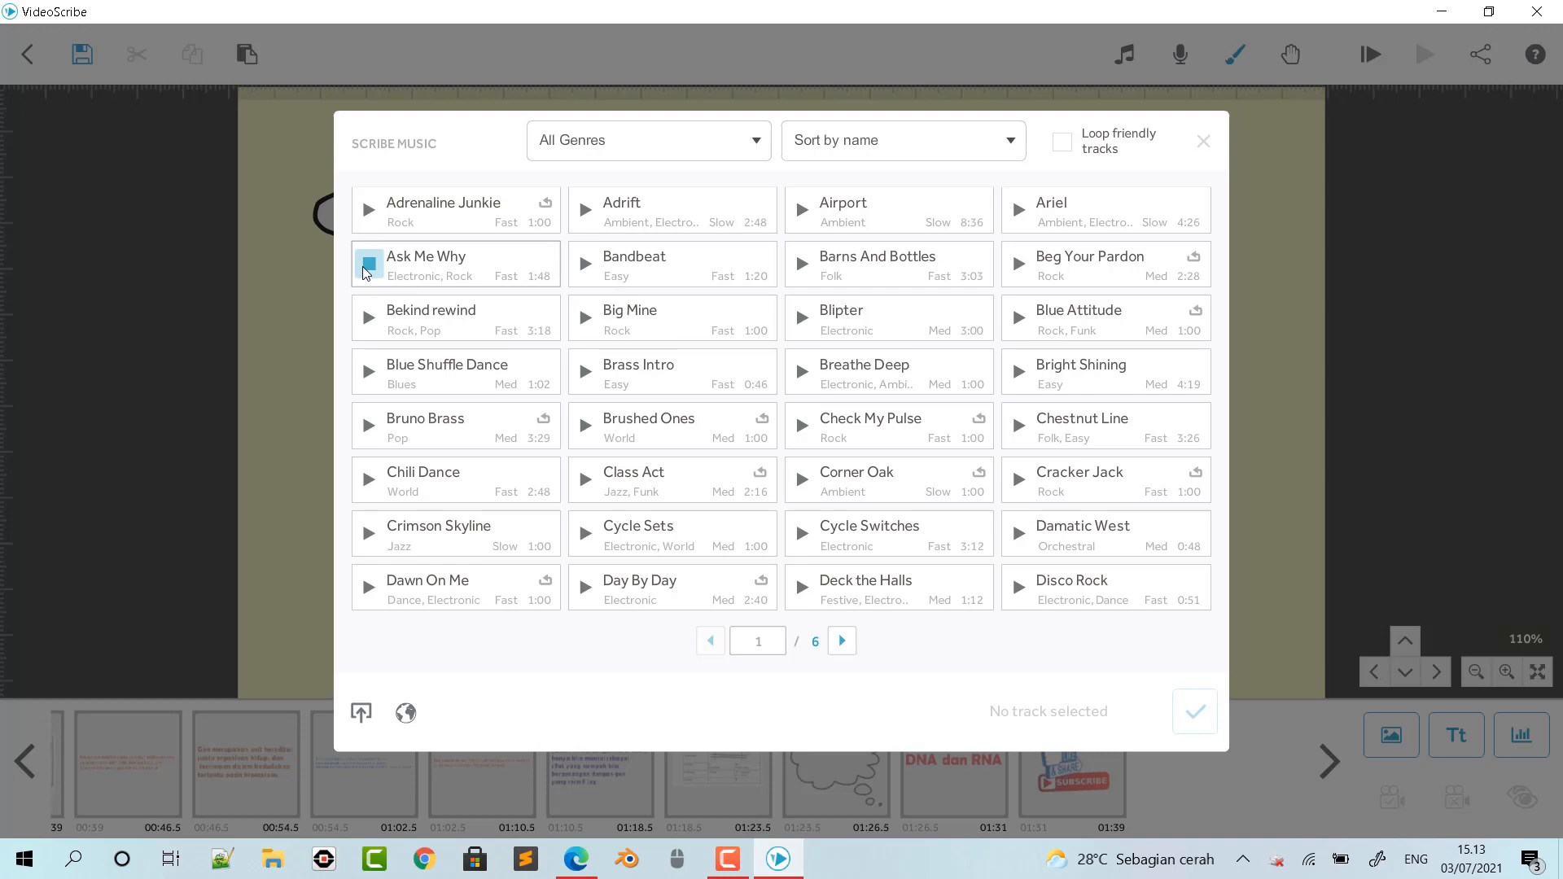
key("XF86AudioRaiseVolume")
key("XF86AudioRaiseVolume")
key("XF86AudioRaiseVolume")
key("XF86AudioRaiseVolume")
key("XF86AudioRaiseVolume")
key("XF86AudioRaiseVolume")
key("XF86AudioRaiseVolume")
key("XF86AudioRaiseVolume")
key("XF86AudioRaiseVolume")
key("XF86AudioRaiseVolume")
key("XF86AudioRaiseVolume")
key("XF86AudioRaiseVolume")
key("XF86AudioRaiseVolume")
key("XF86AudioRaiseVolume")
key("XF86AudioRaiseVolume")
key("XF86AudioRaiseVolume")
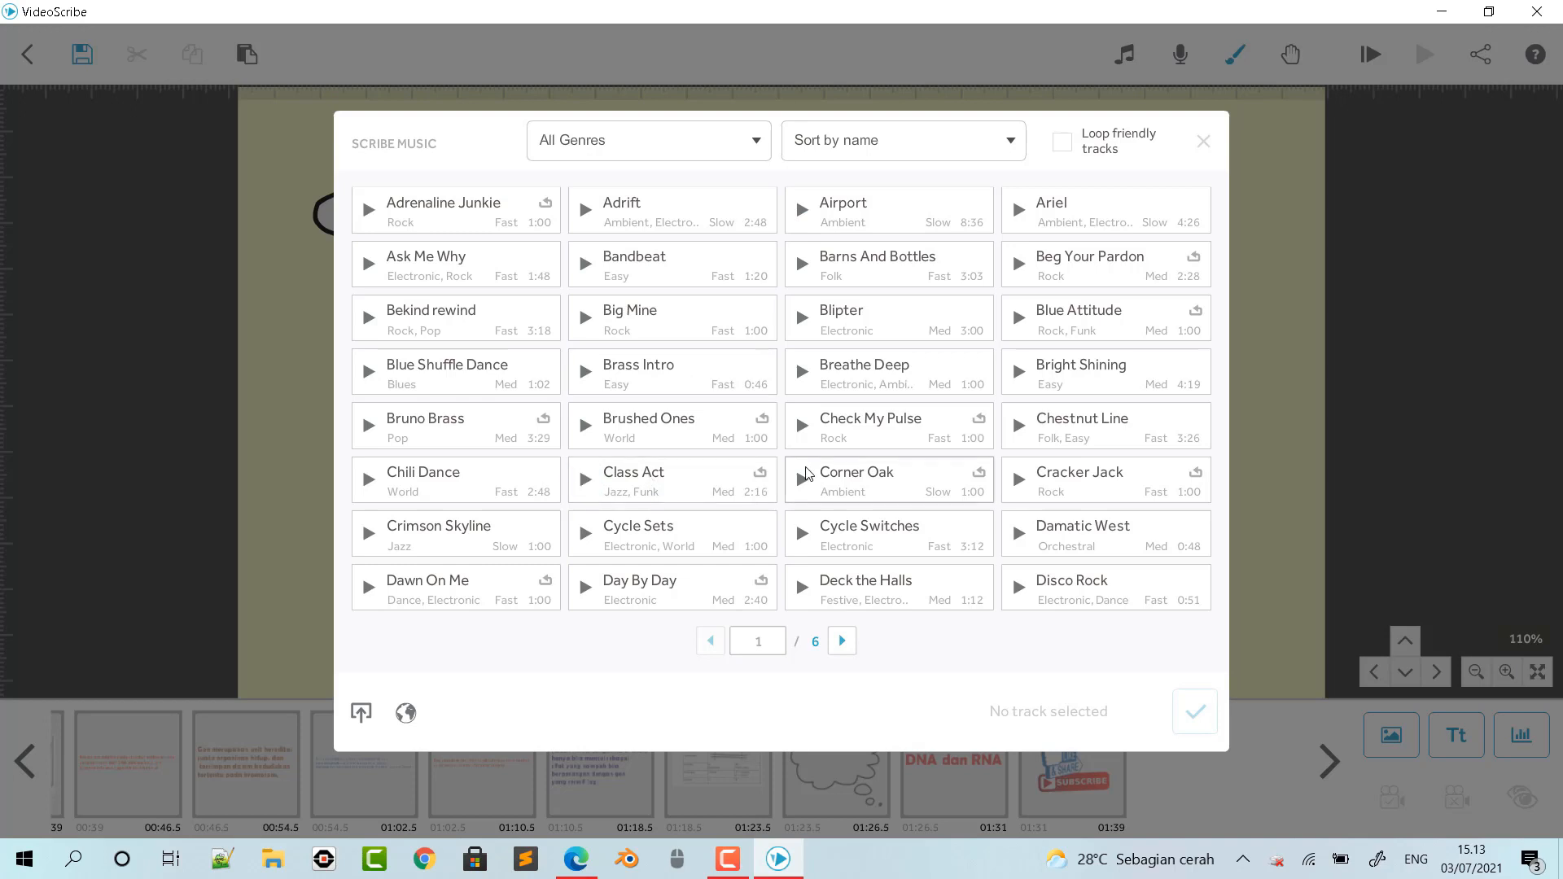
- Set Class Act as the background music, with its track volume lowered to about one third
left_click(757, 481)
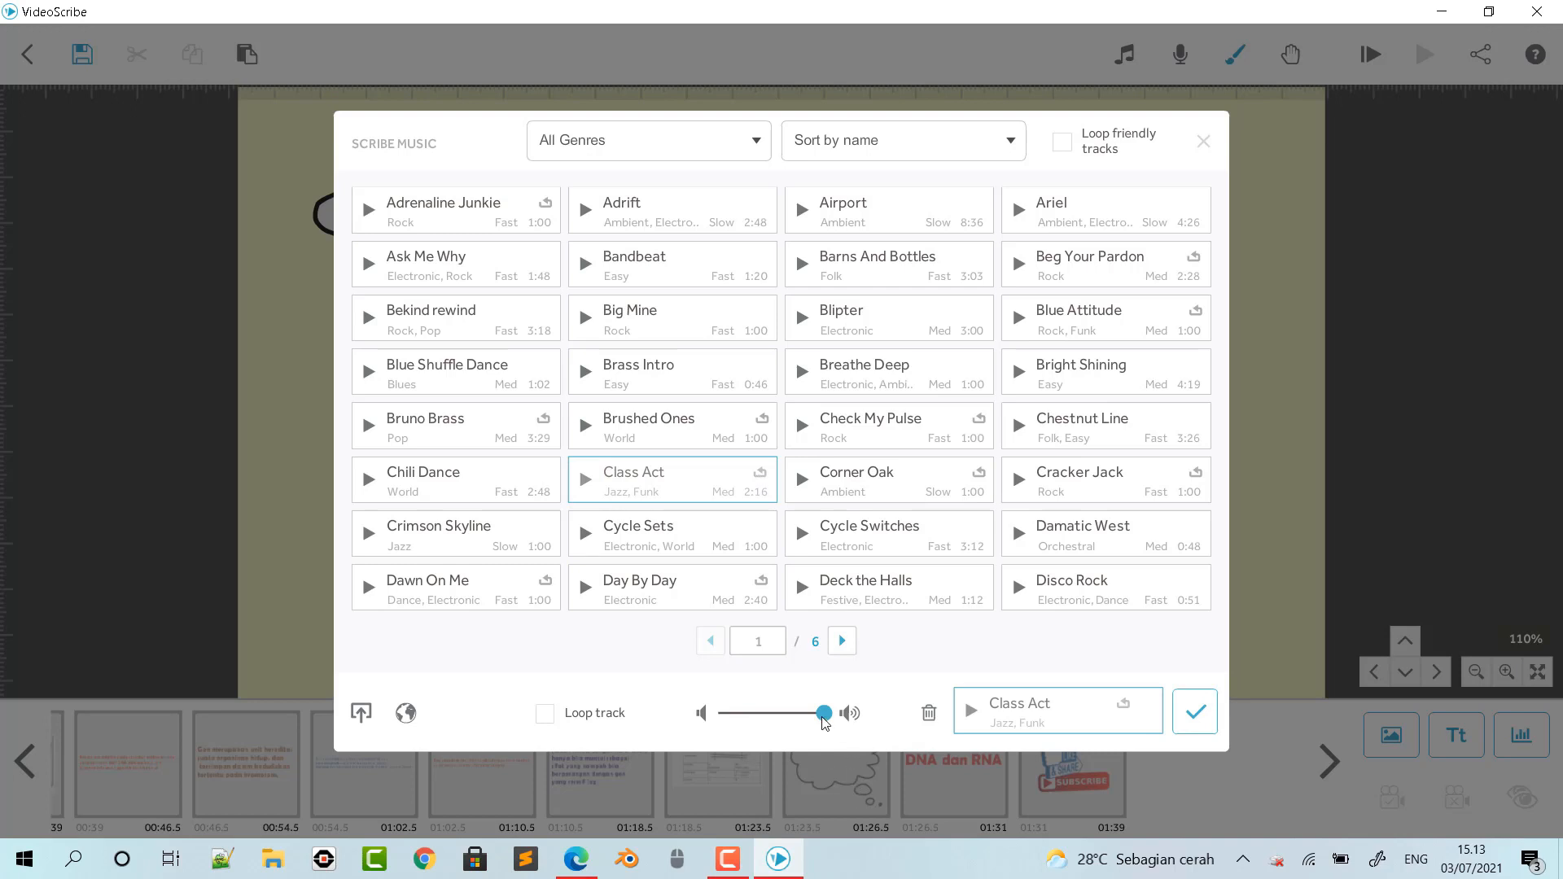
left_click_drag(824, 719, 754, 718)
left_click(971, 711)
left_click(1195, 713)
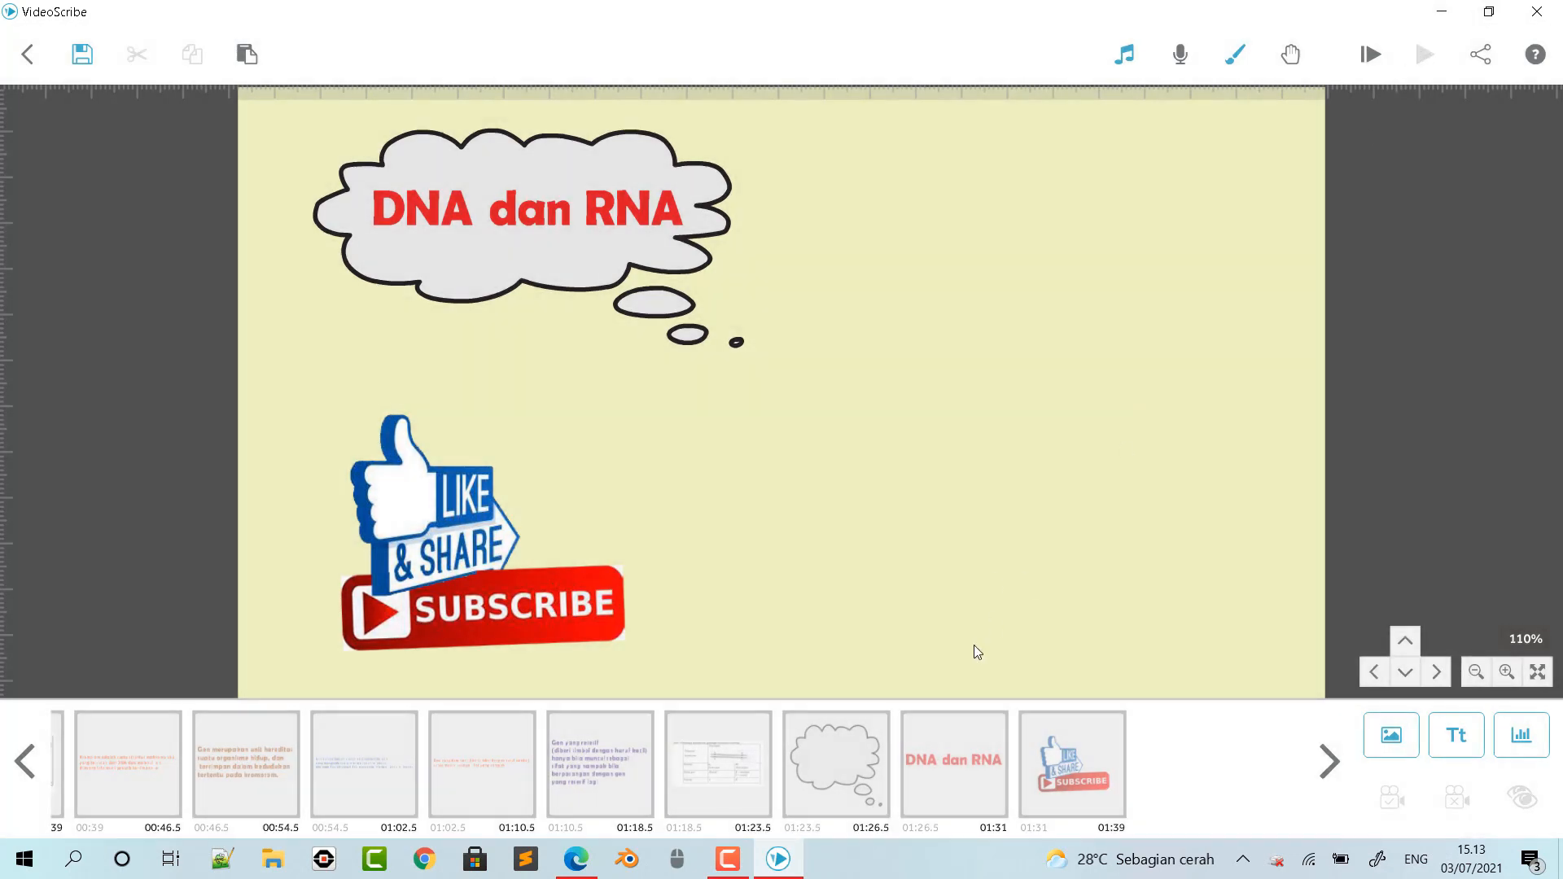
- Play the whole scribe from the start to preview the result
left_click(1365, 53)
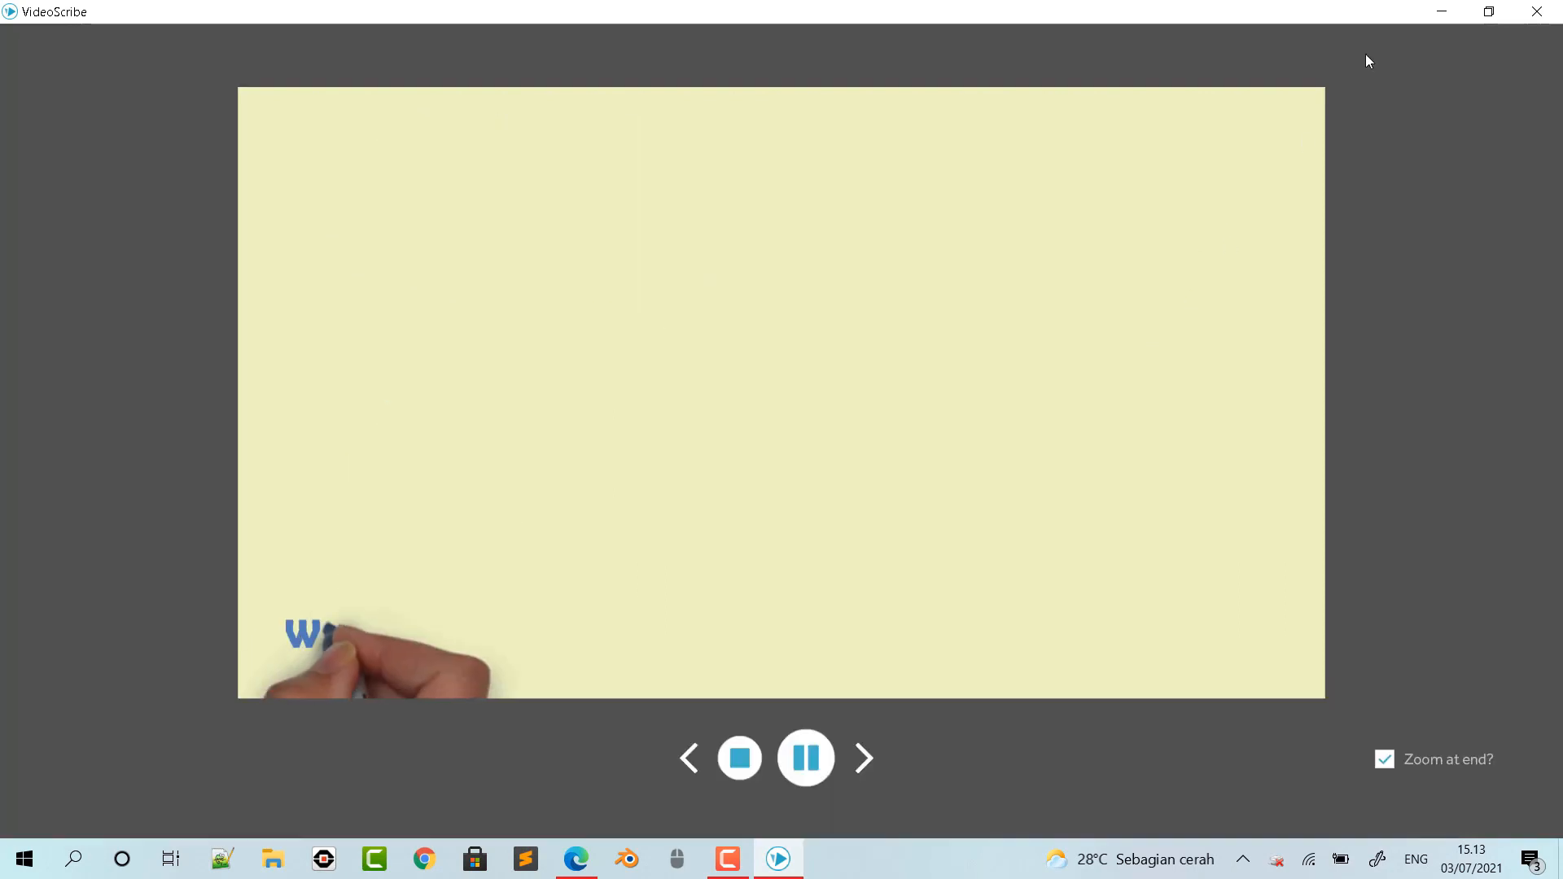